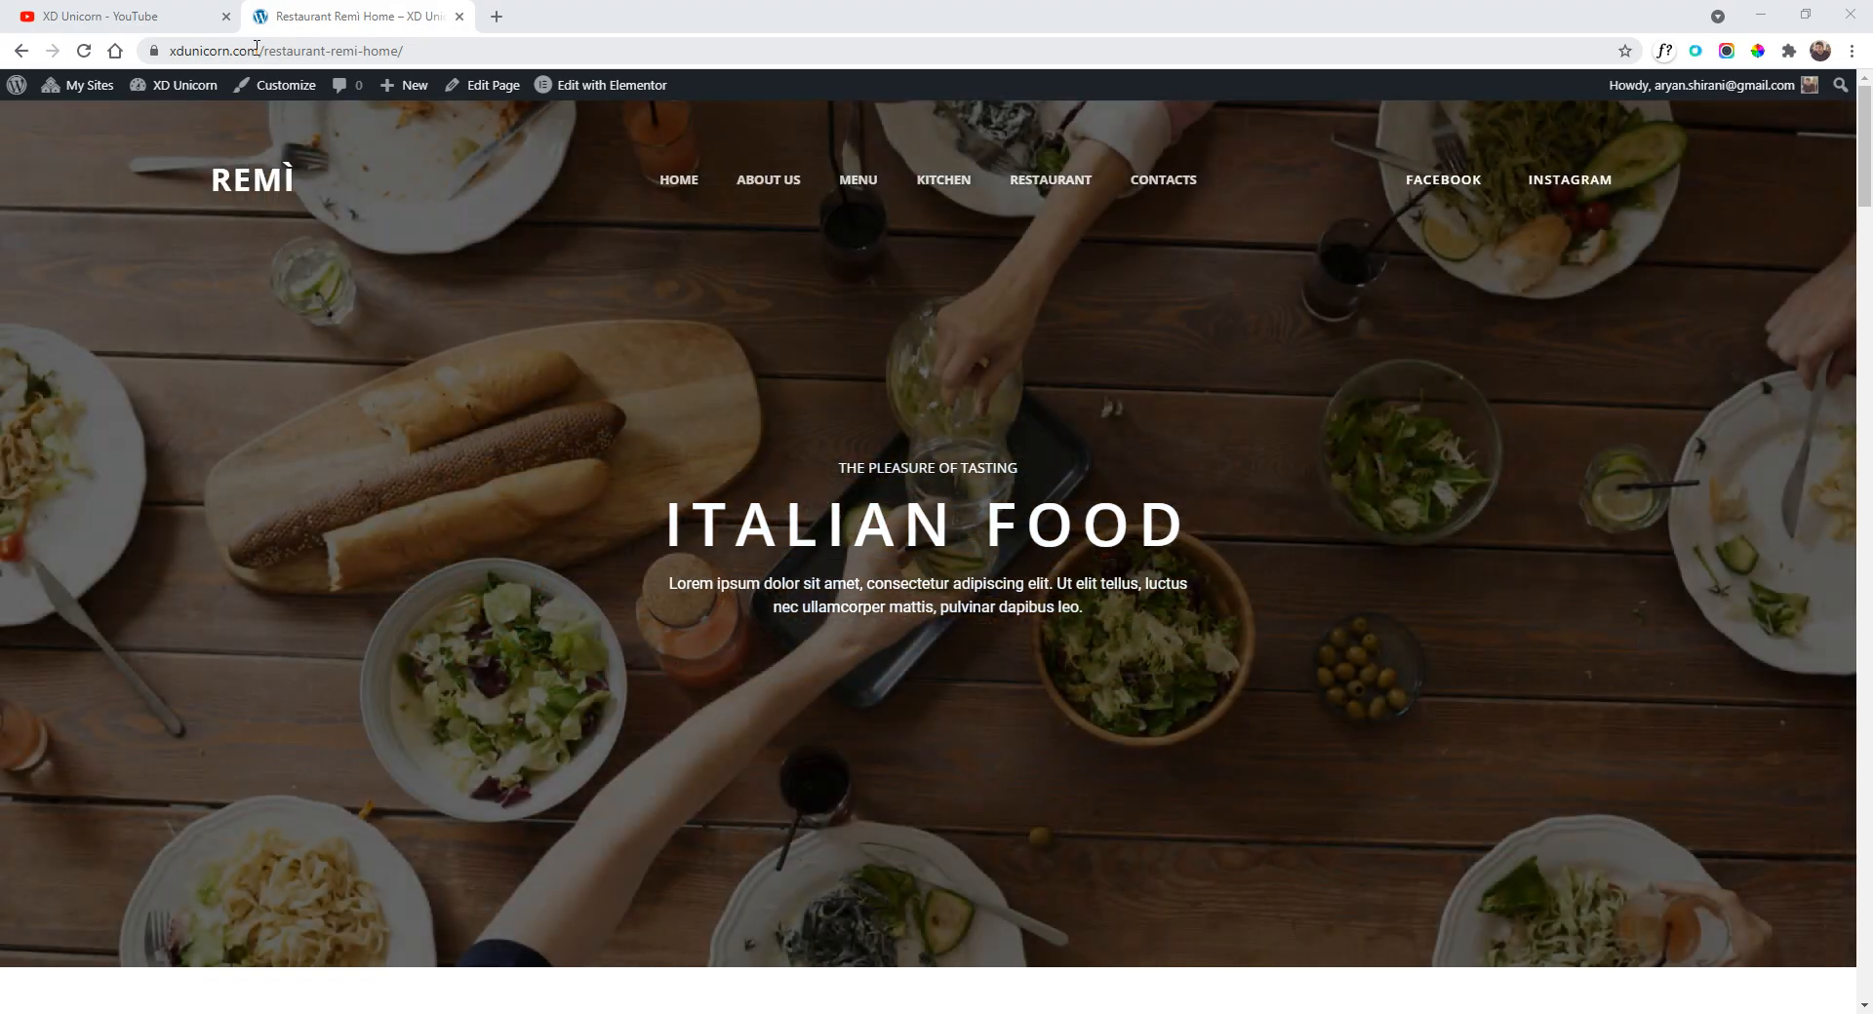
- Look through the restaurant home page, then open it for editing with Elementor
scroll(360, 448, down, 15)
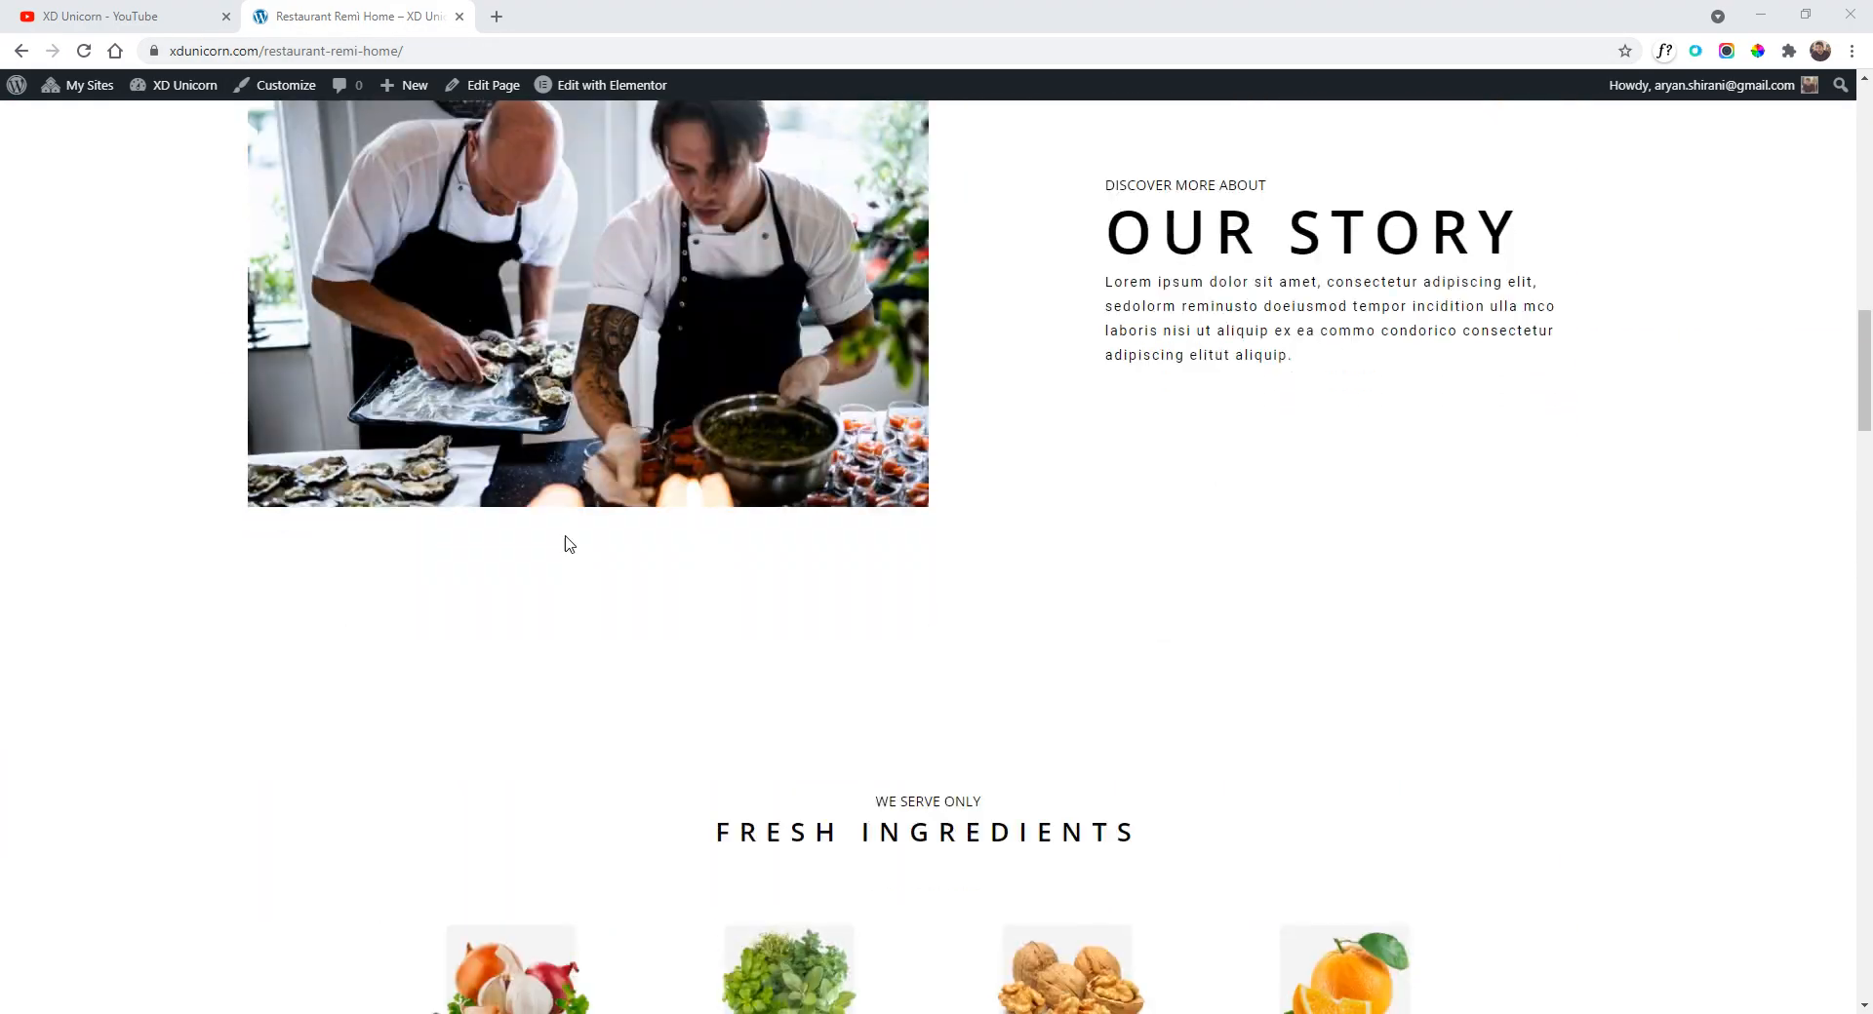
scroll(570, 544, down, 15)
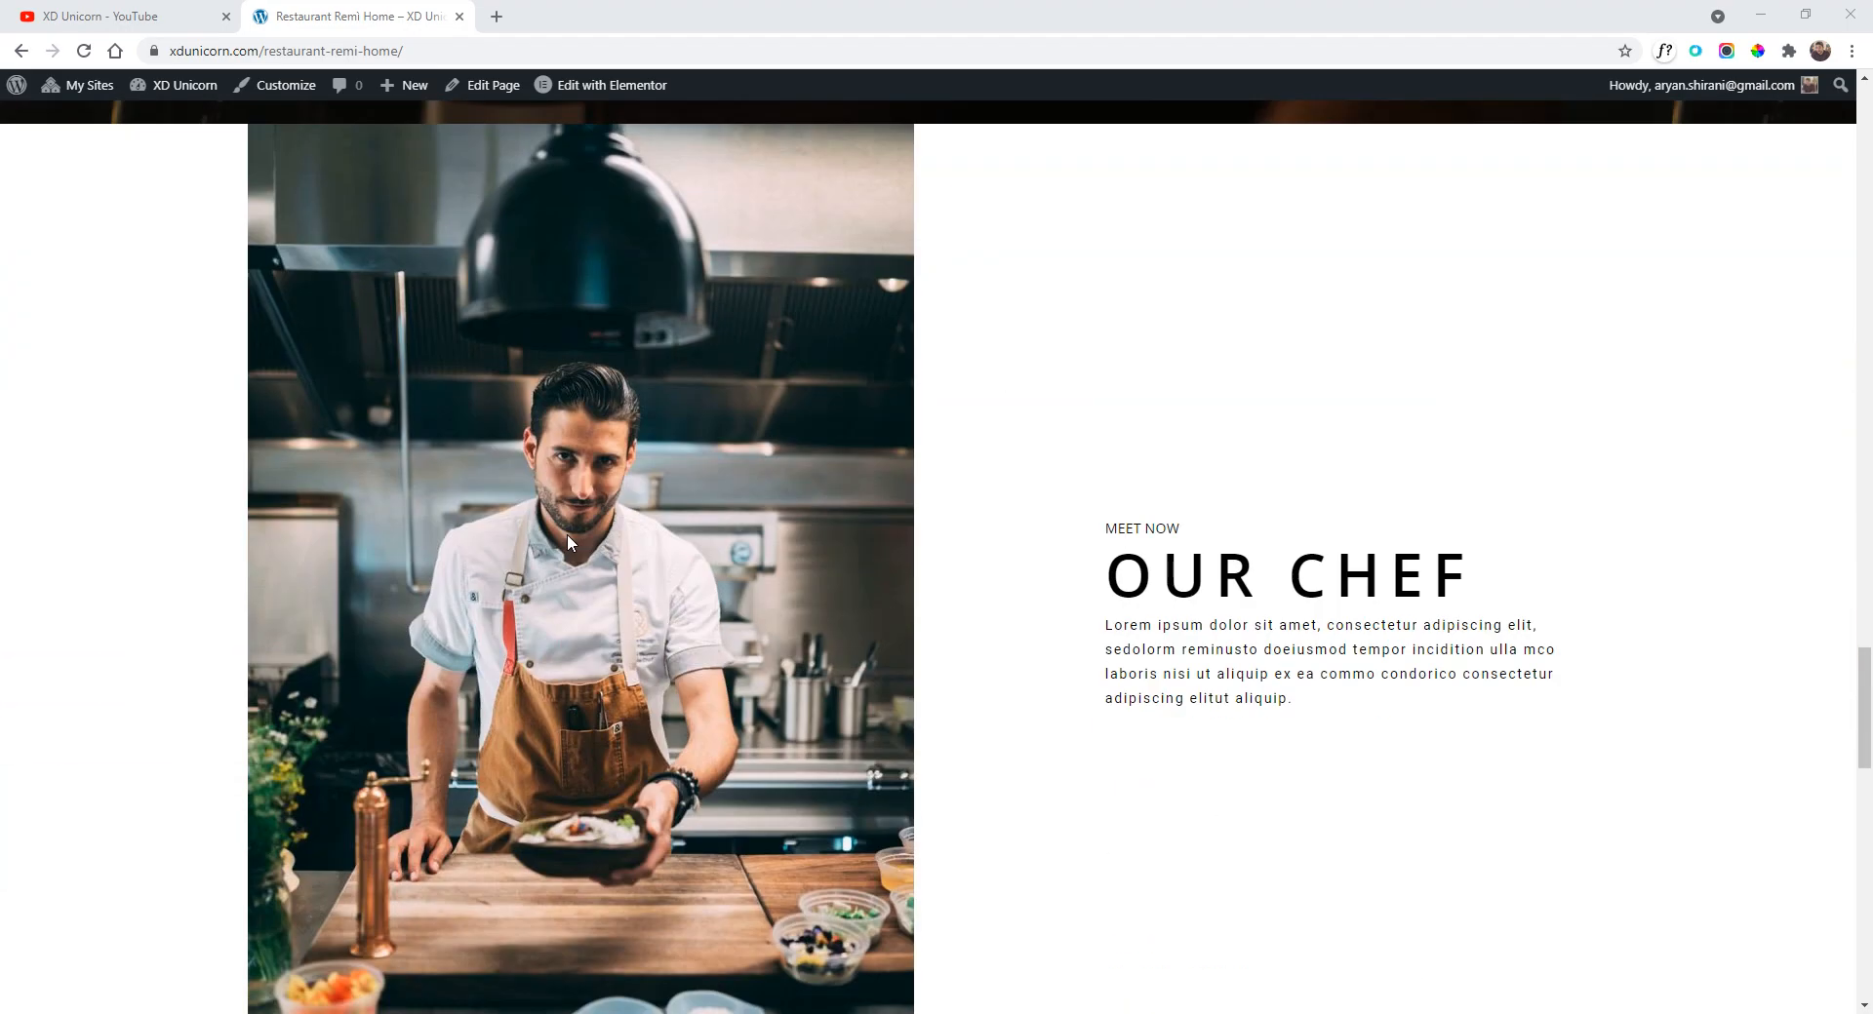
scroll(571, 543, down, 14)
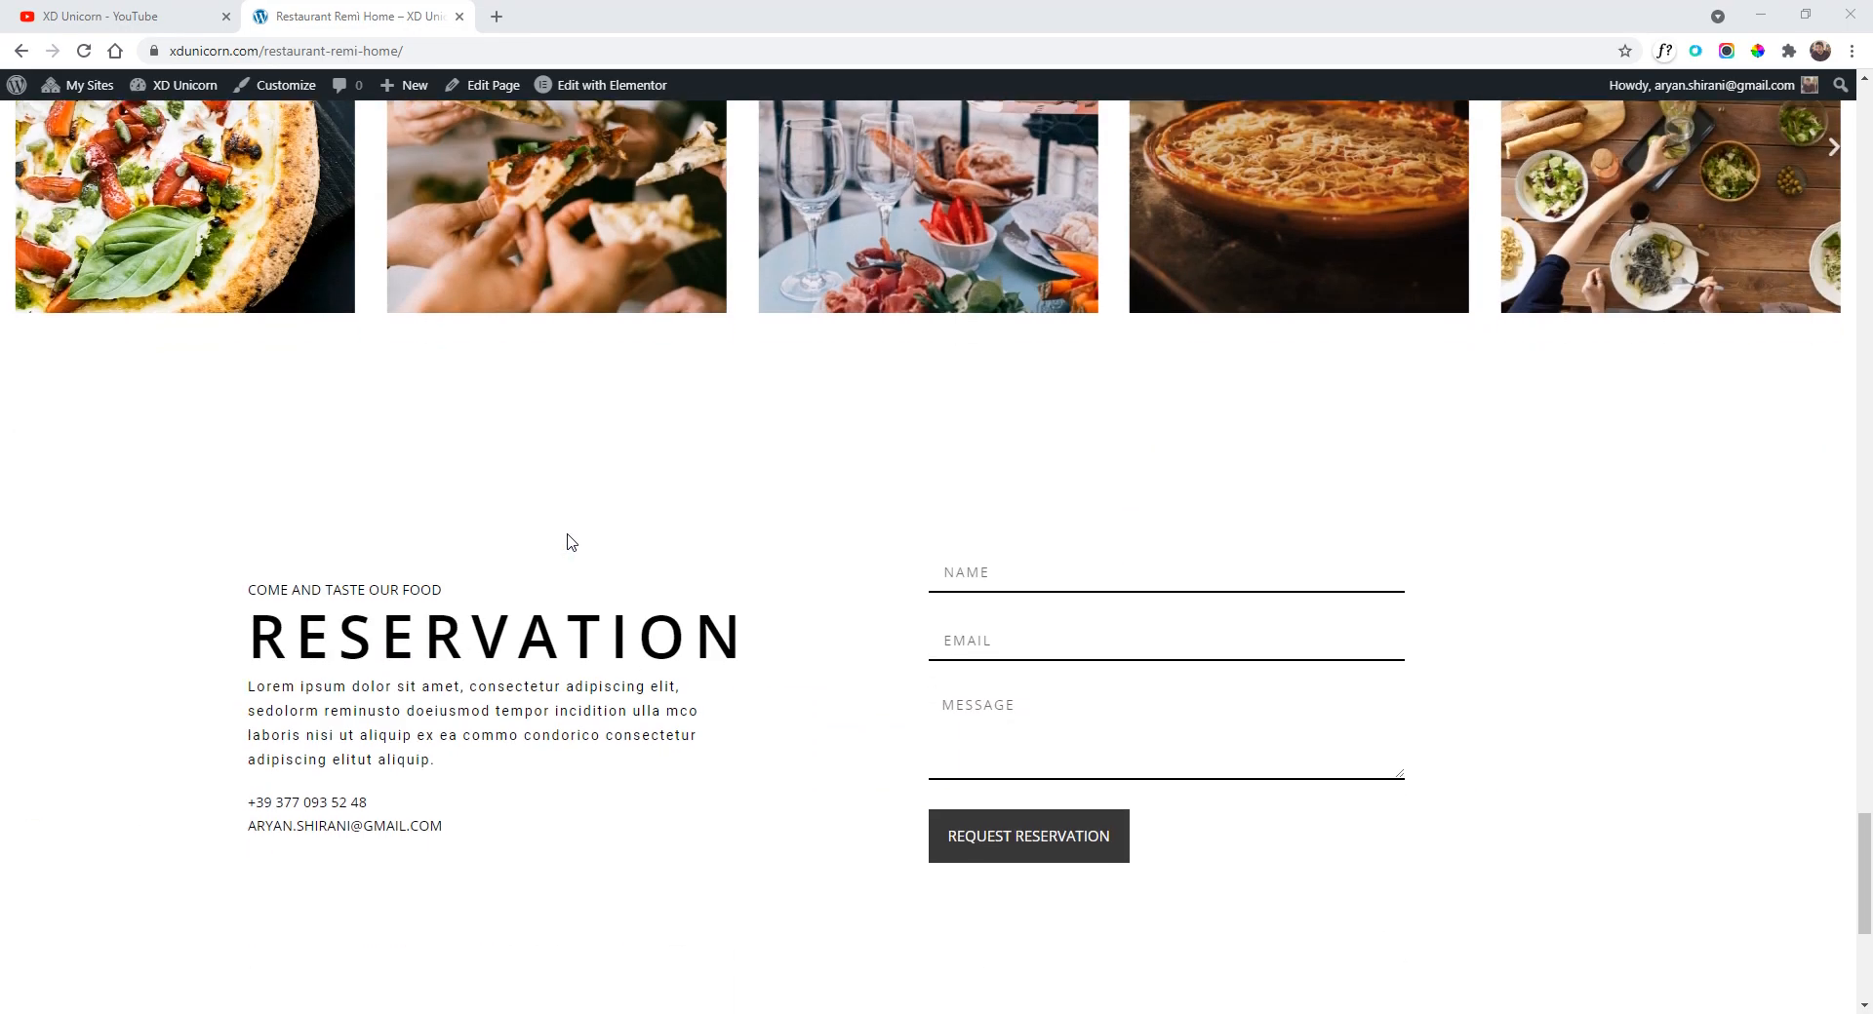
scroll(641, 629, up, 20)
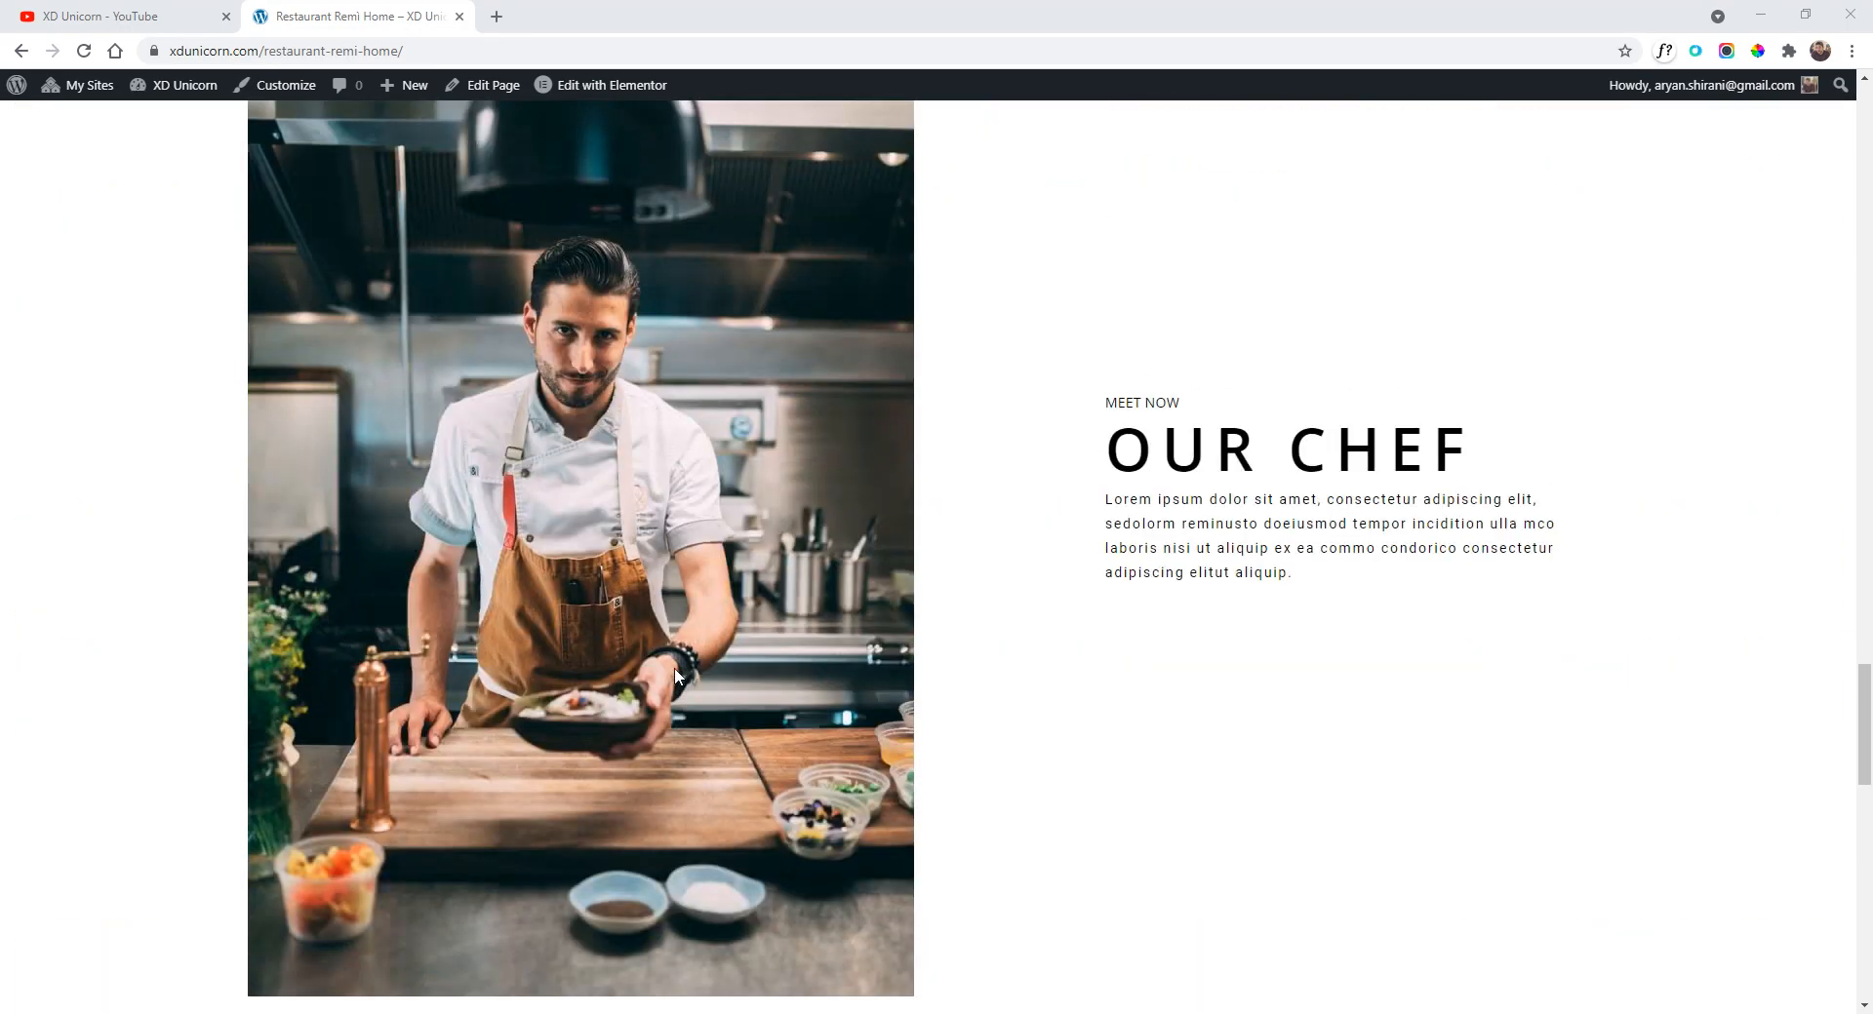
scroll(677, 672, up, 10)
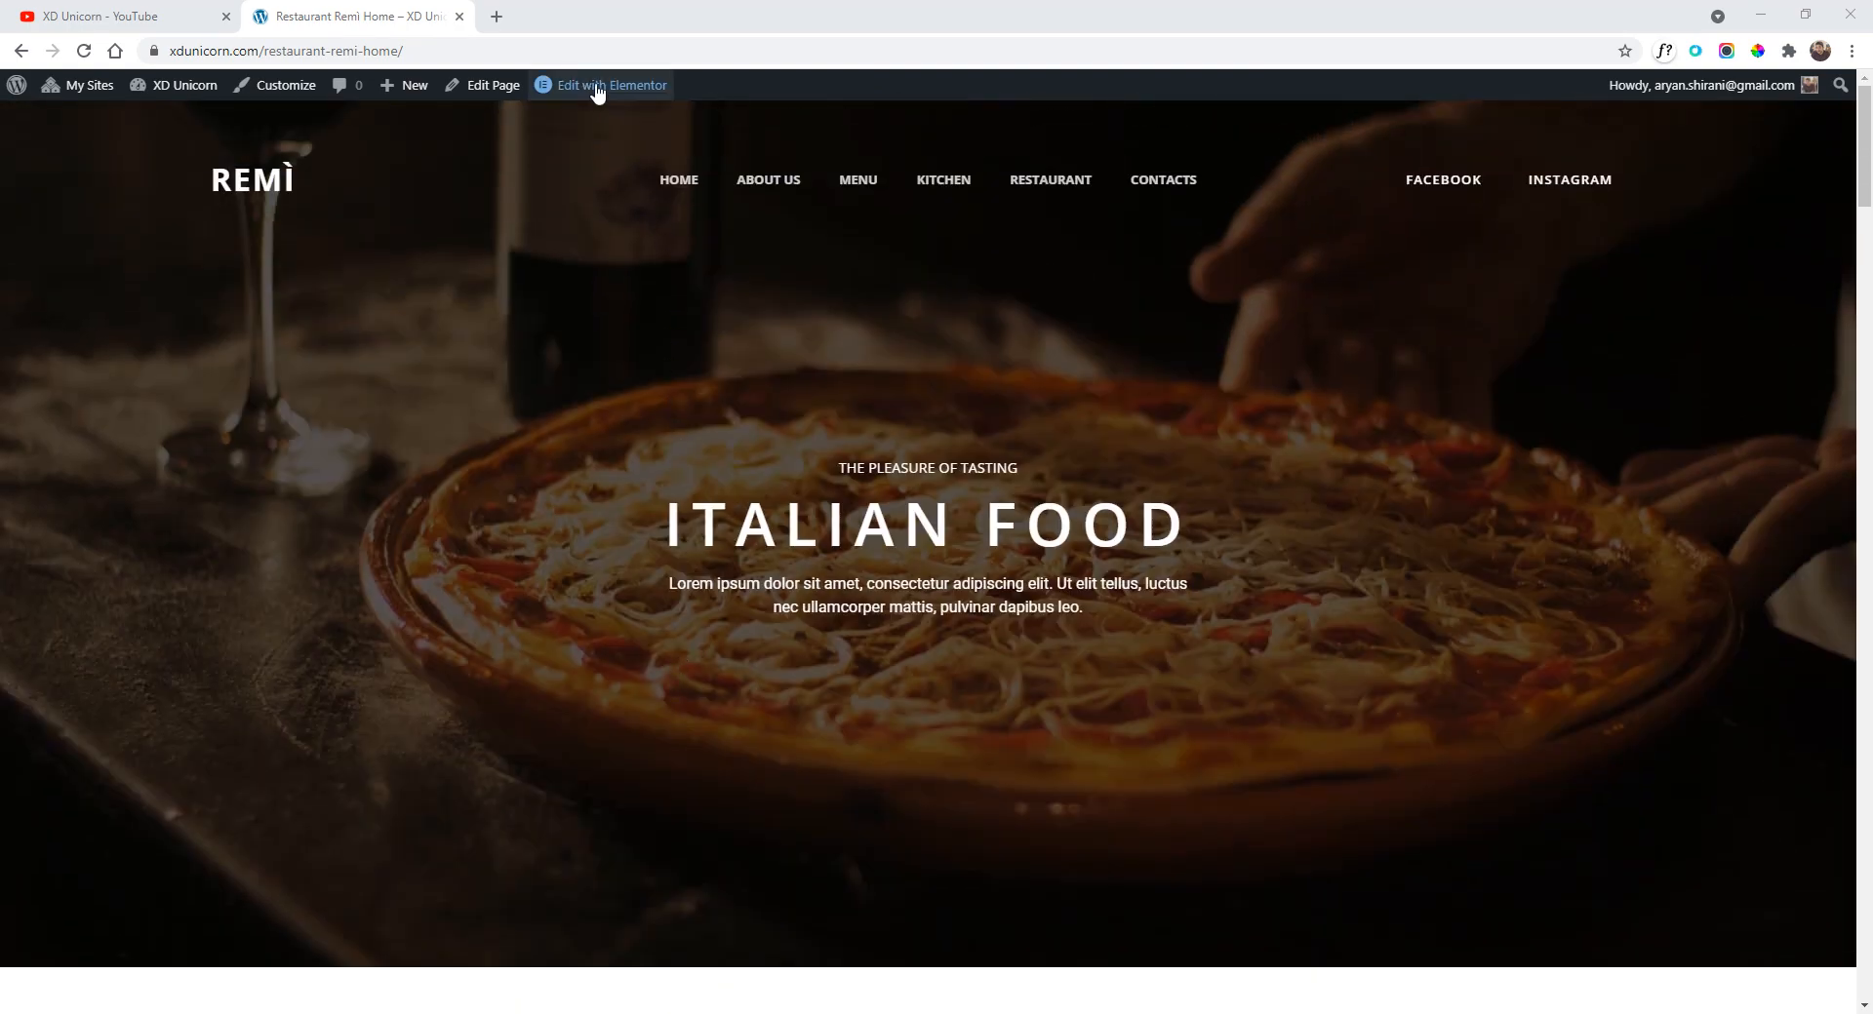
click(598, 90)
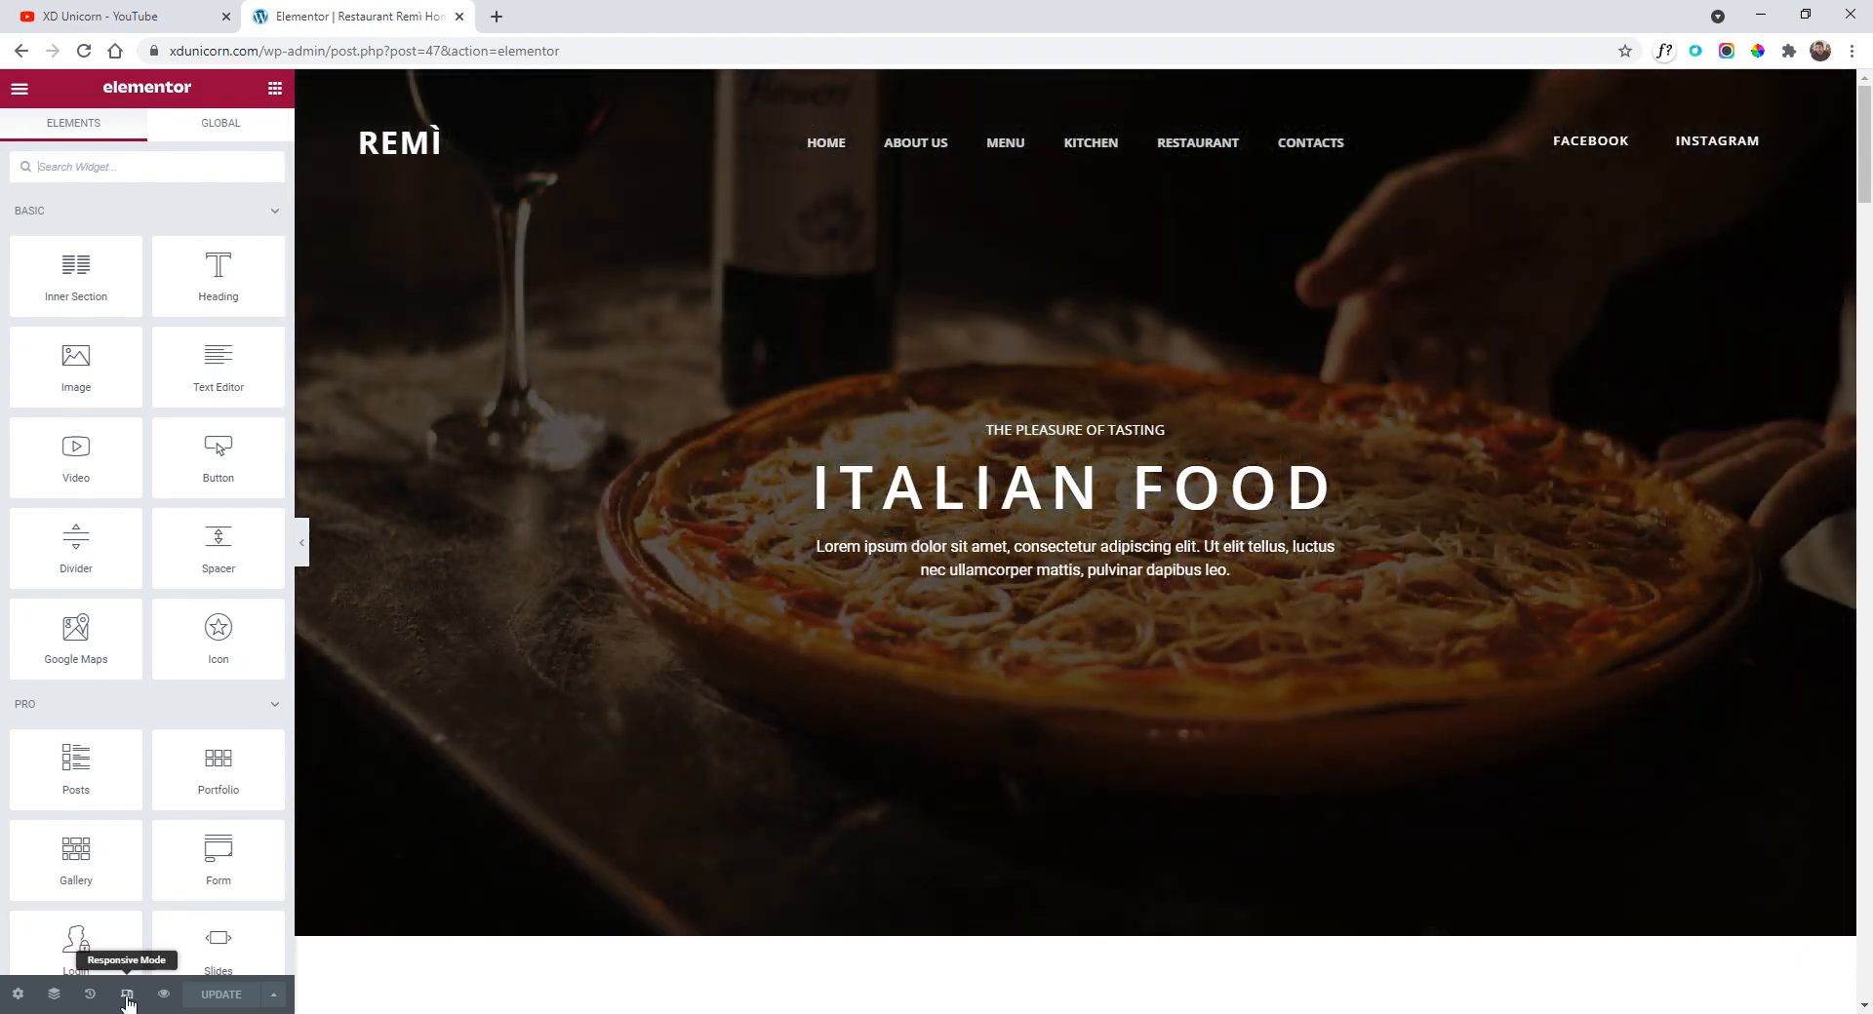
- Turn on responsive mode, compare the tablet and desktop previews, and switch to the mobile preview
click(127, 996)
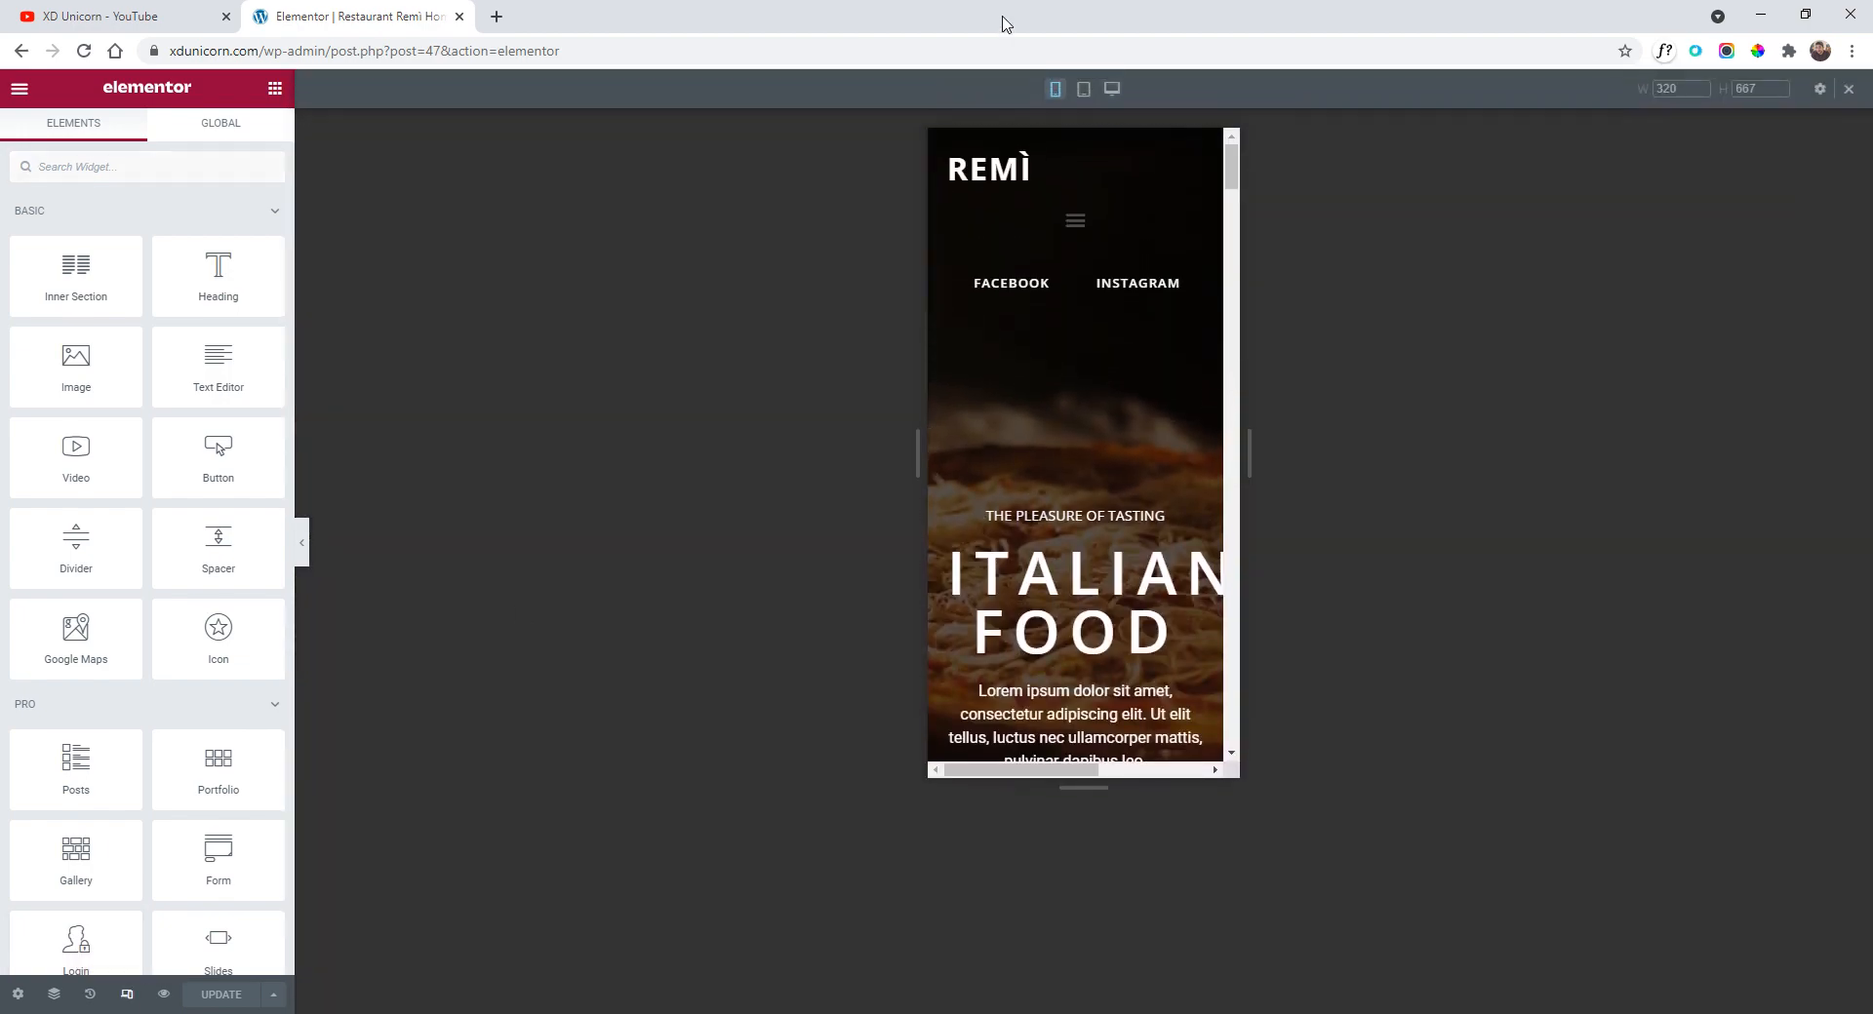
click(1083, 95)
click(1115, 93)
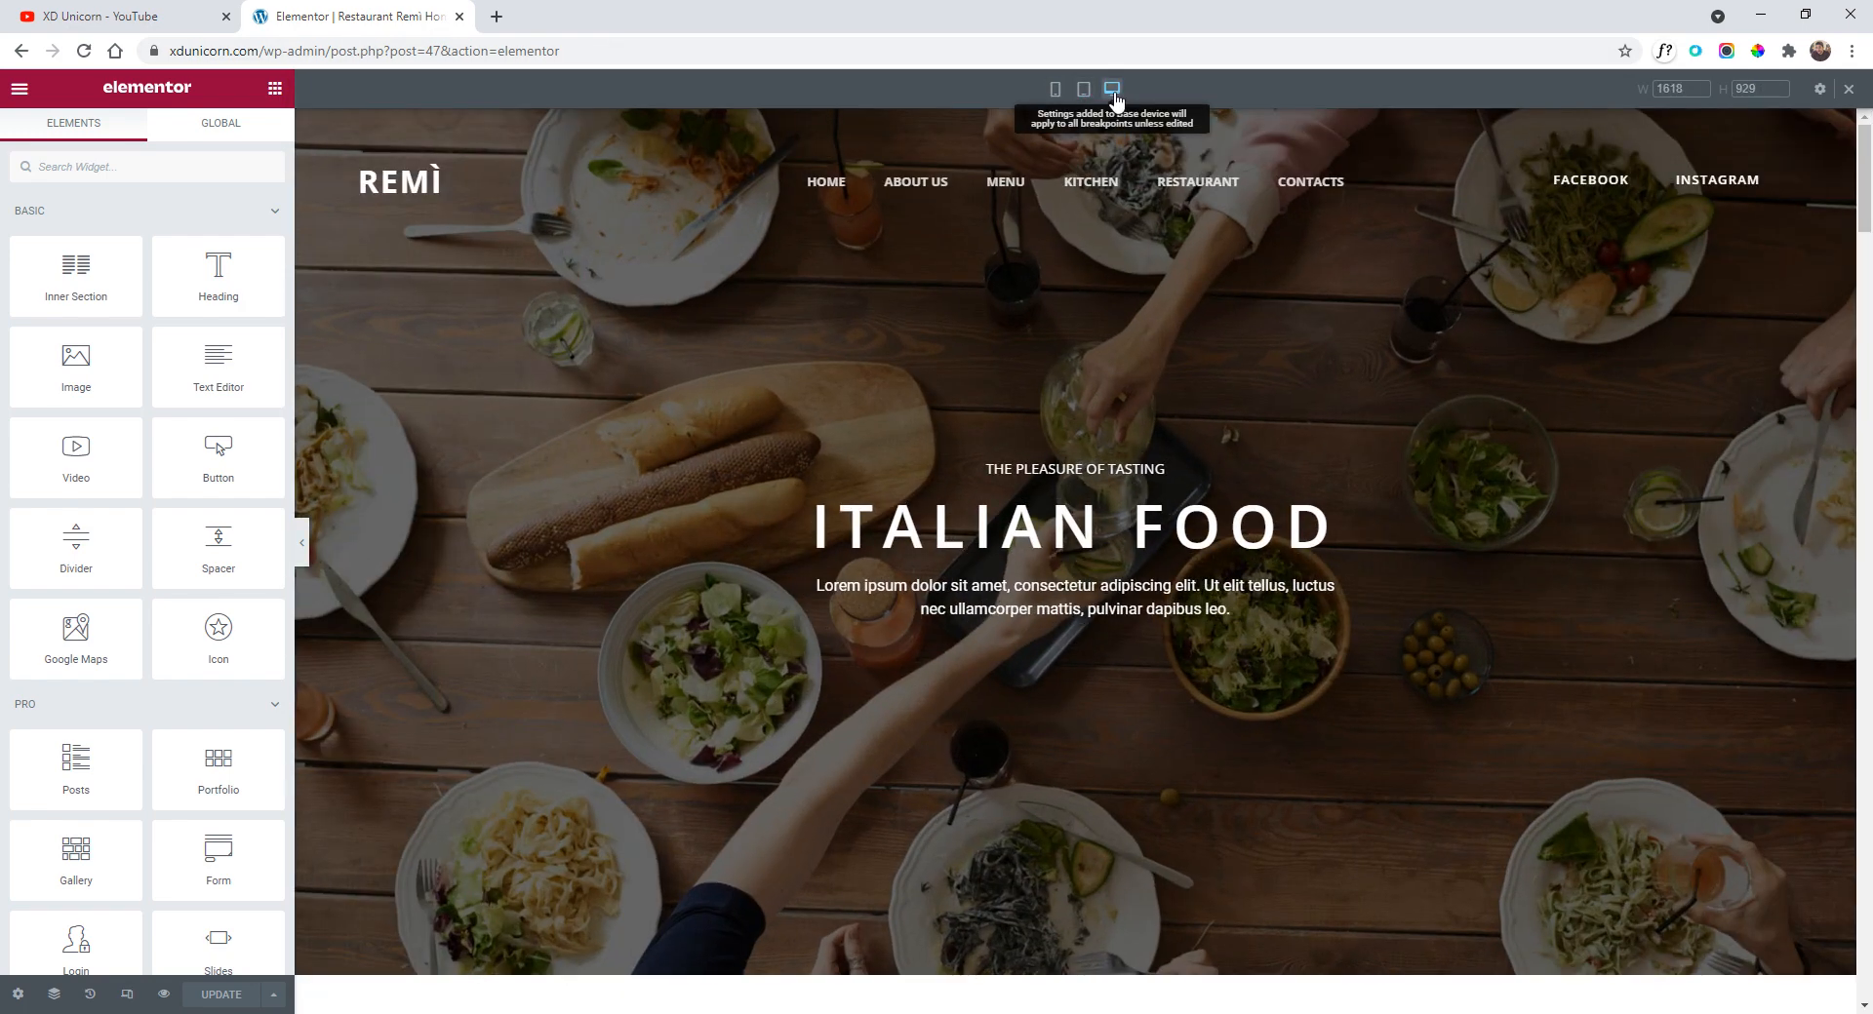
click(1080, 92)
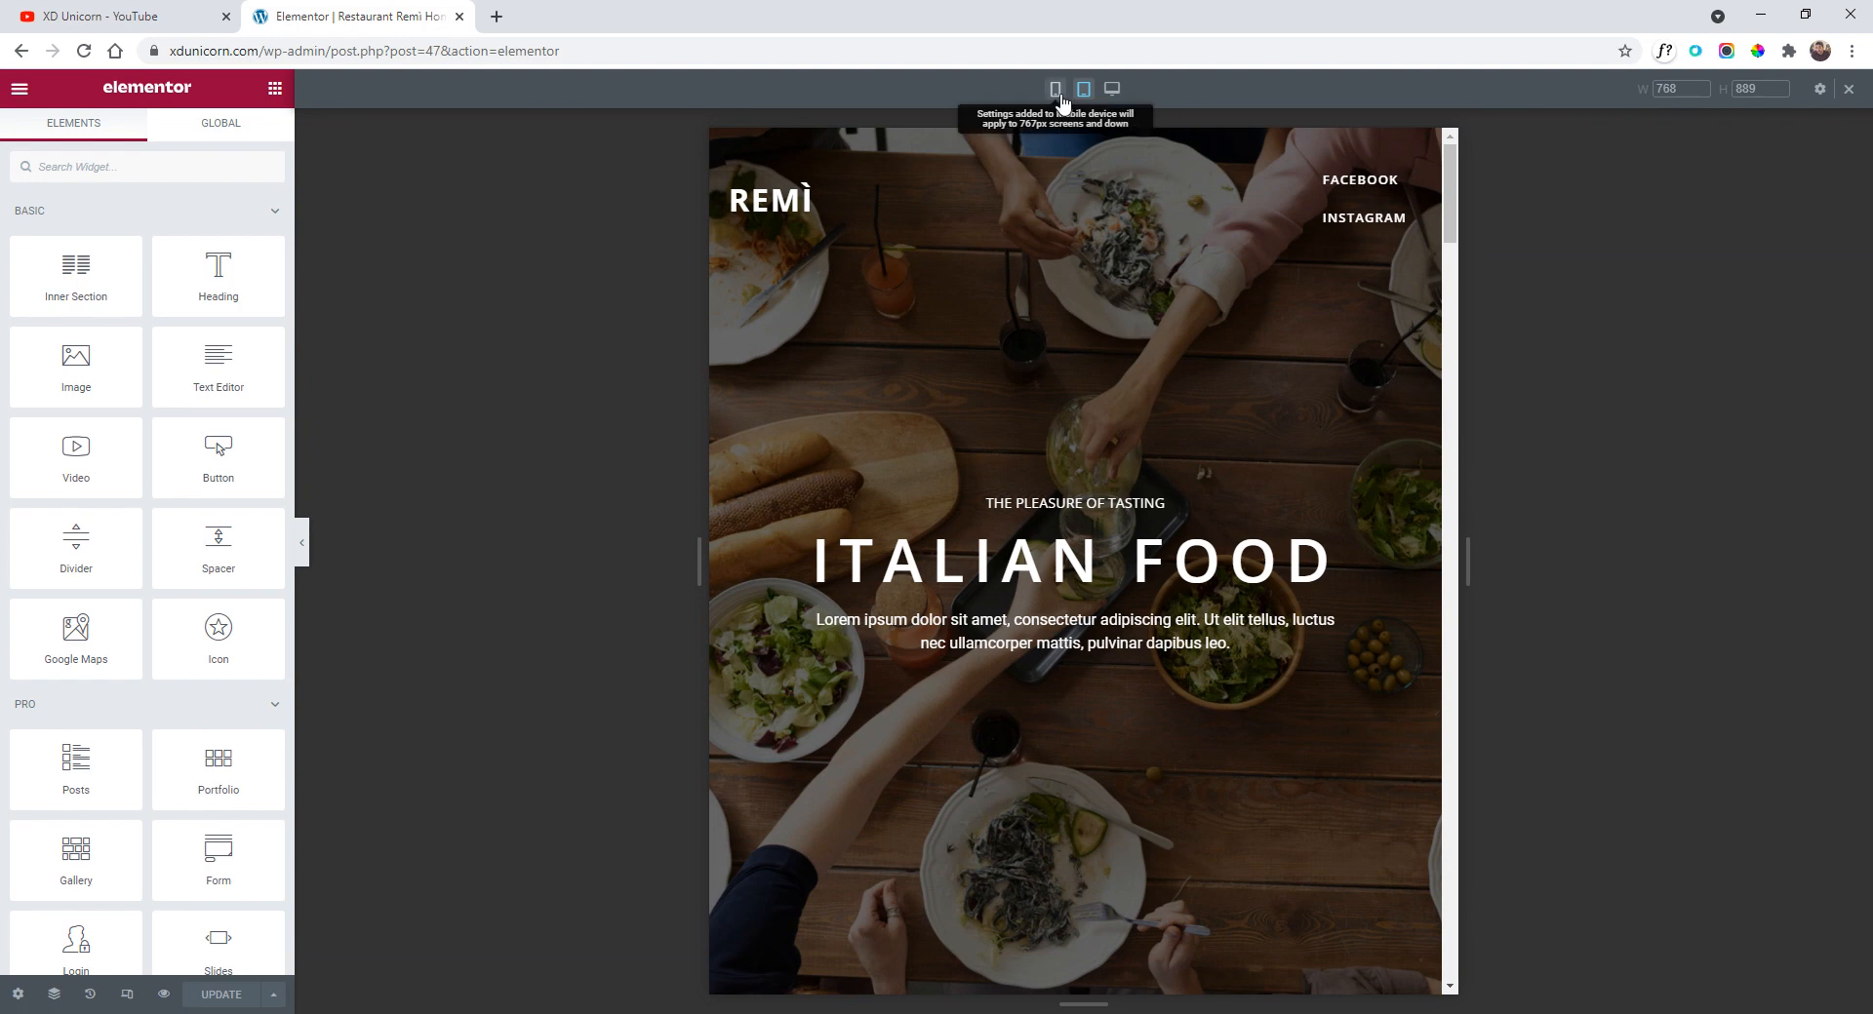
click(1054, 90)
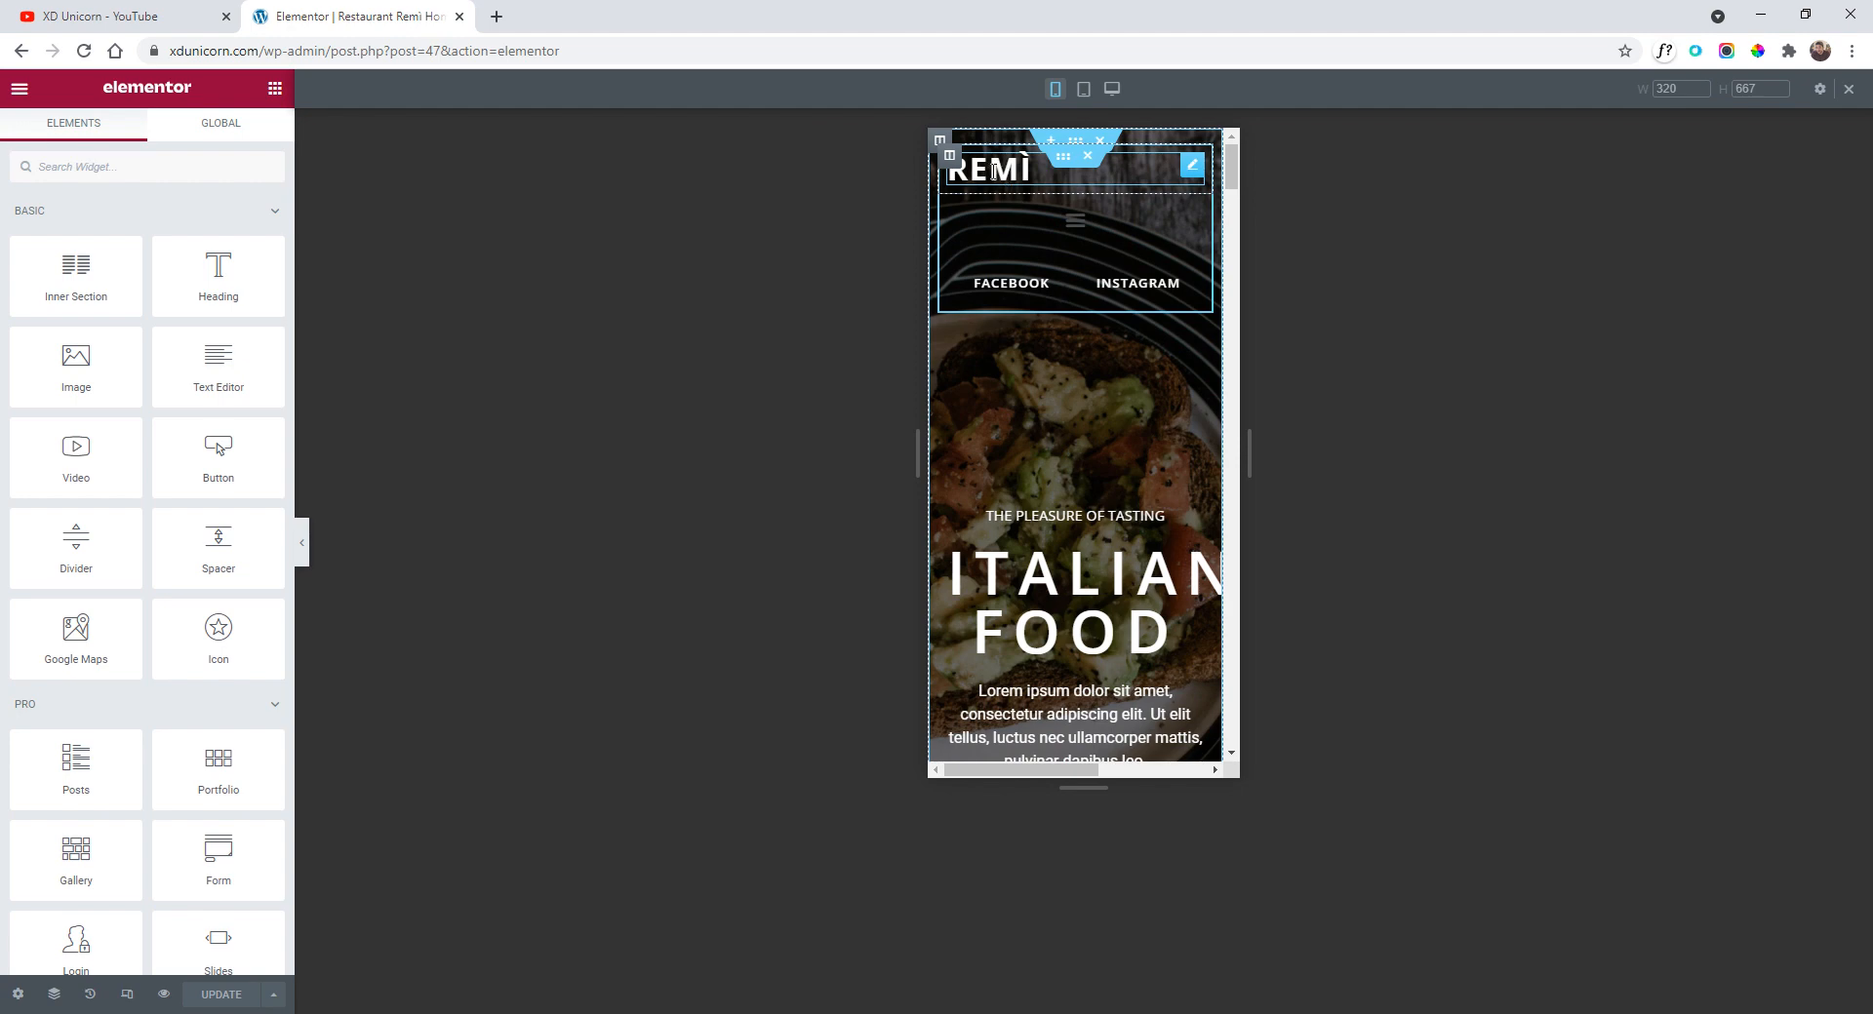
- Set the mobile font size of the REMÌ logo heading to 1.3 rem in its typography
click(1192, 171)
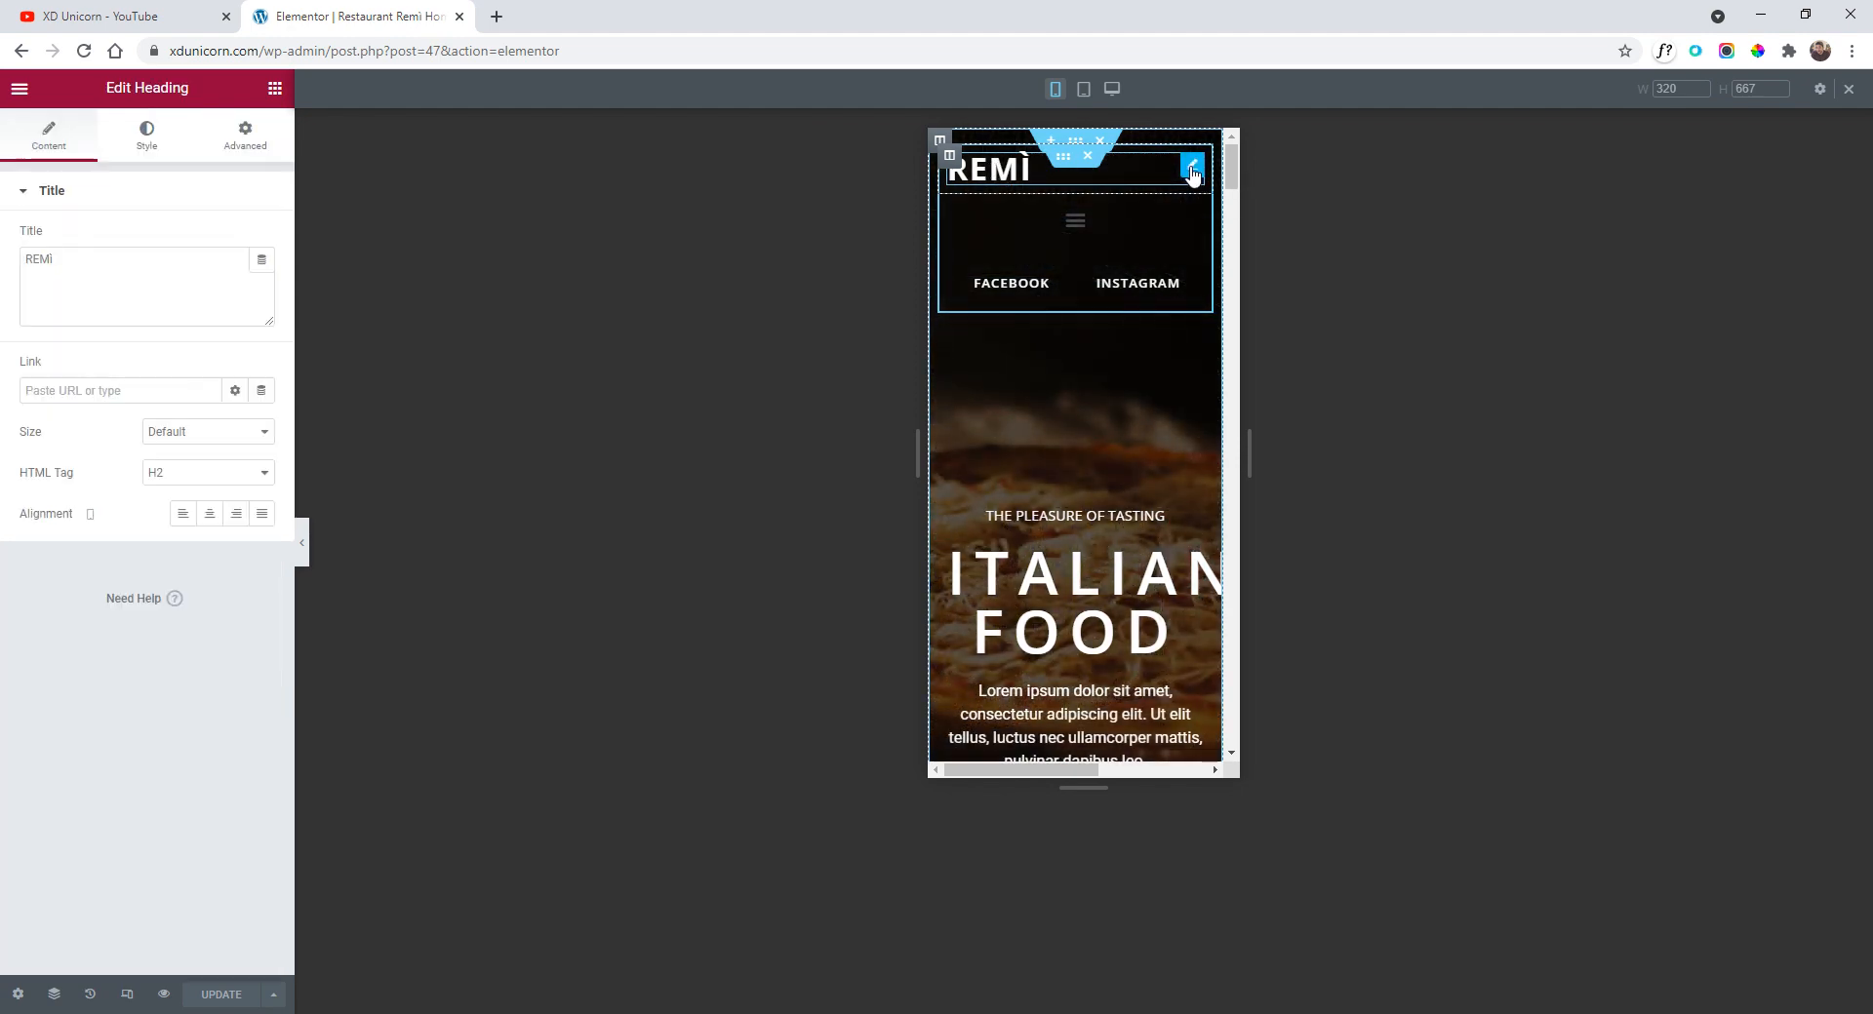
click(152, 138)
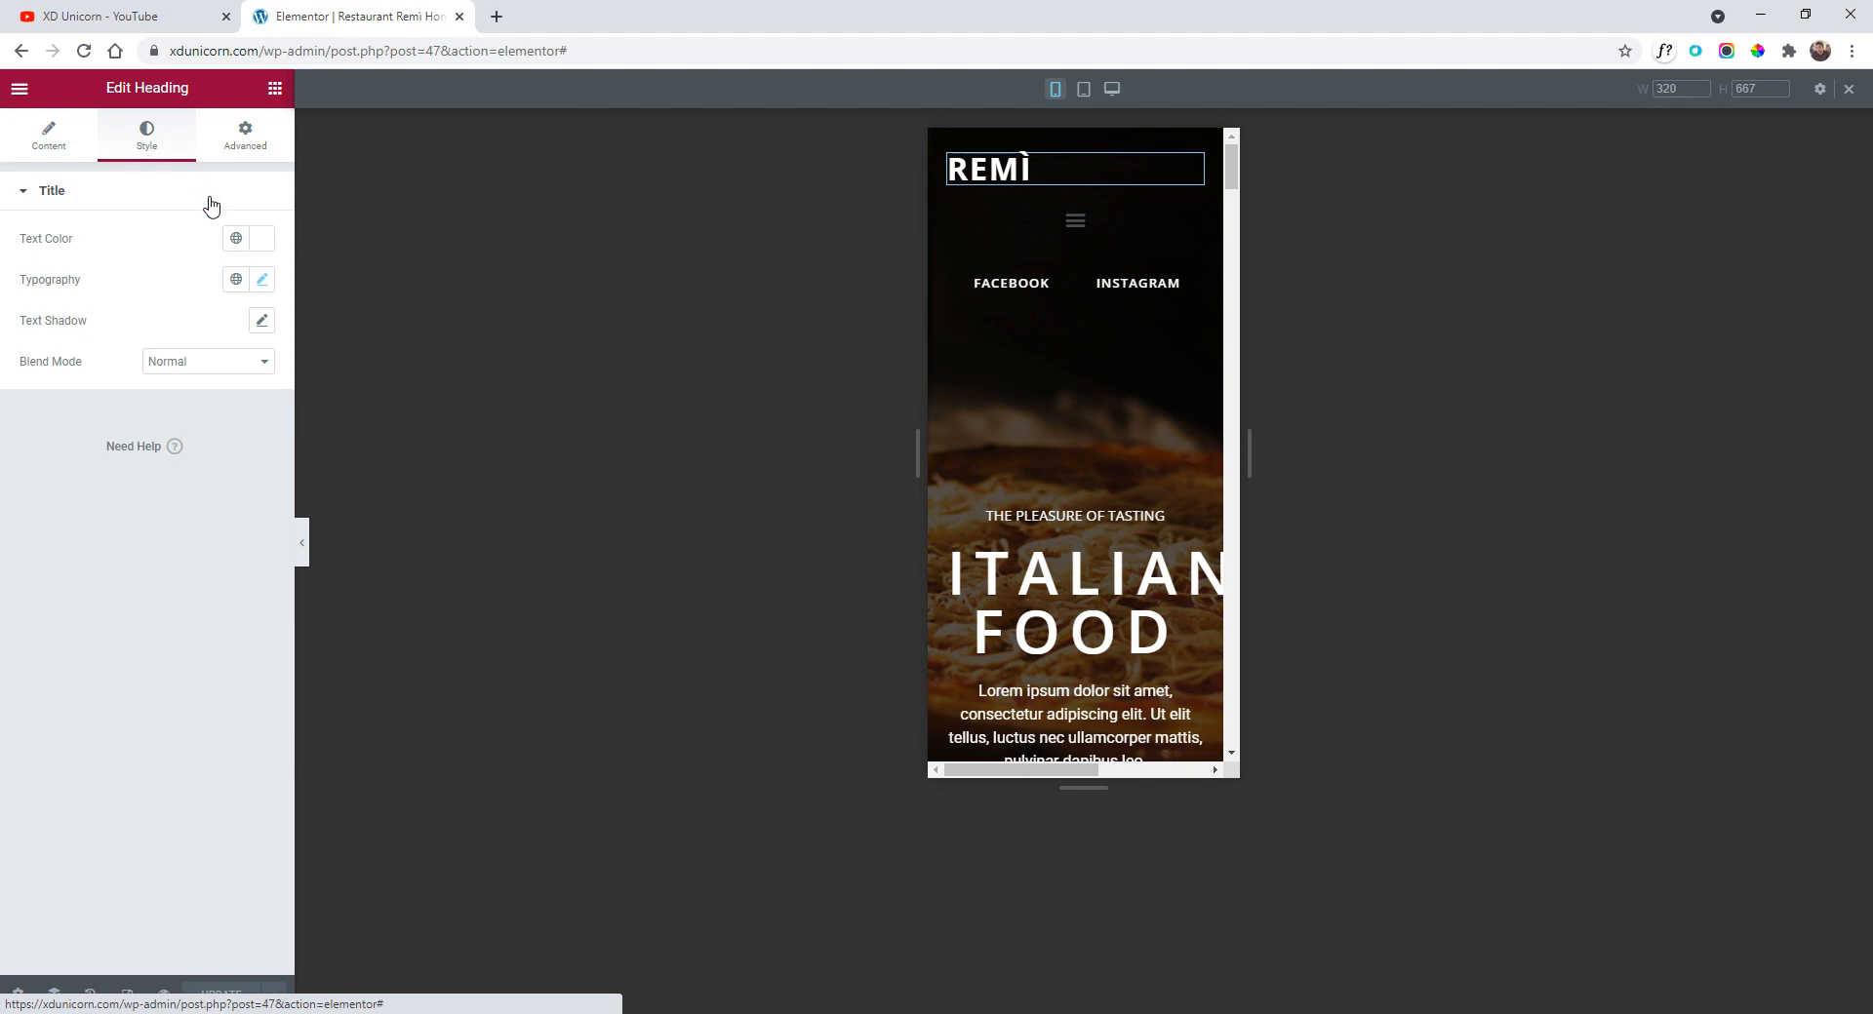
click(261, 281)
click(227, 404)
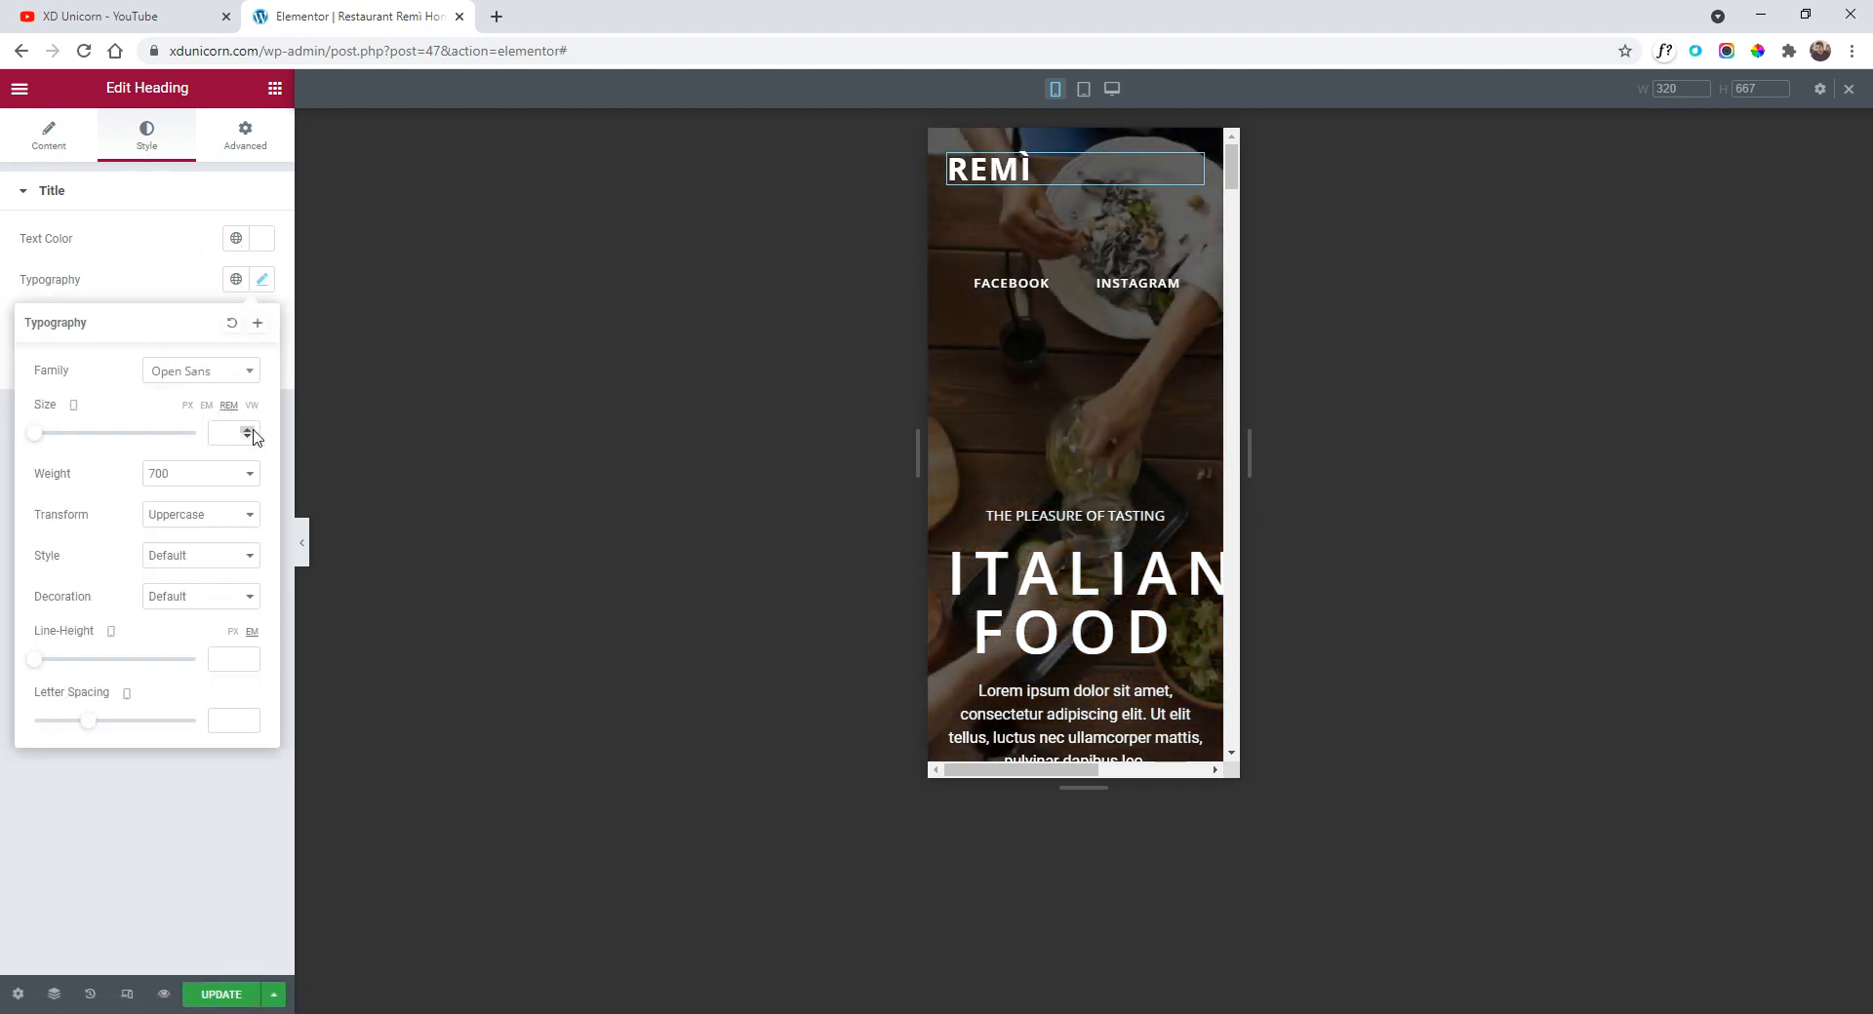
click(248, 429)
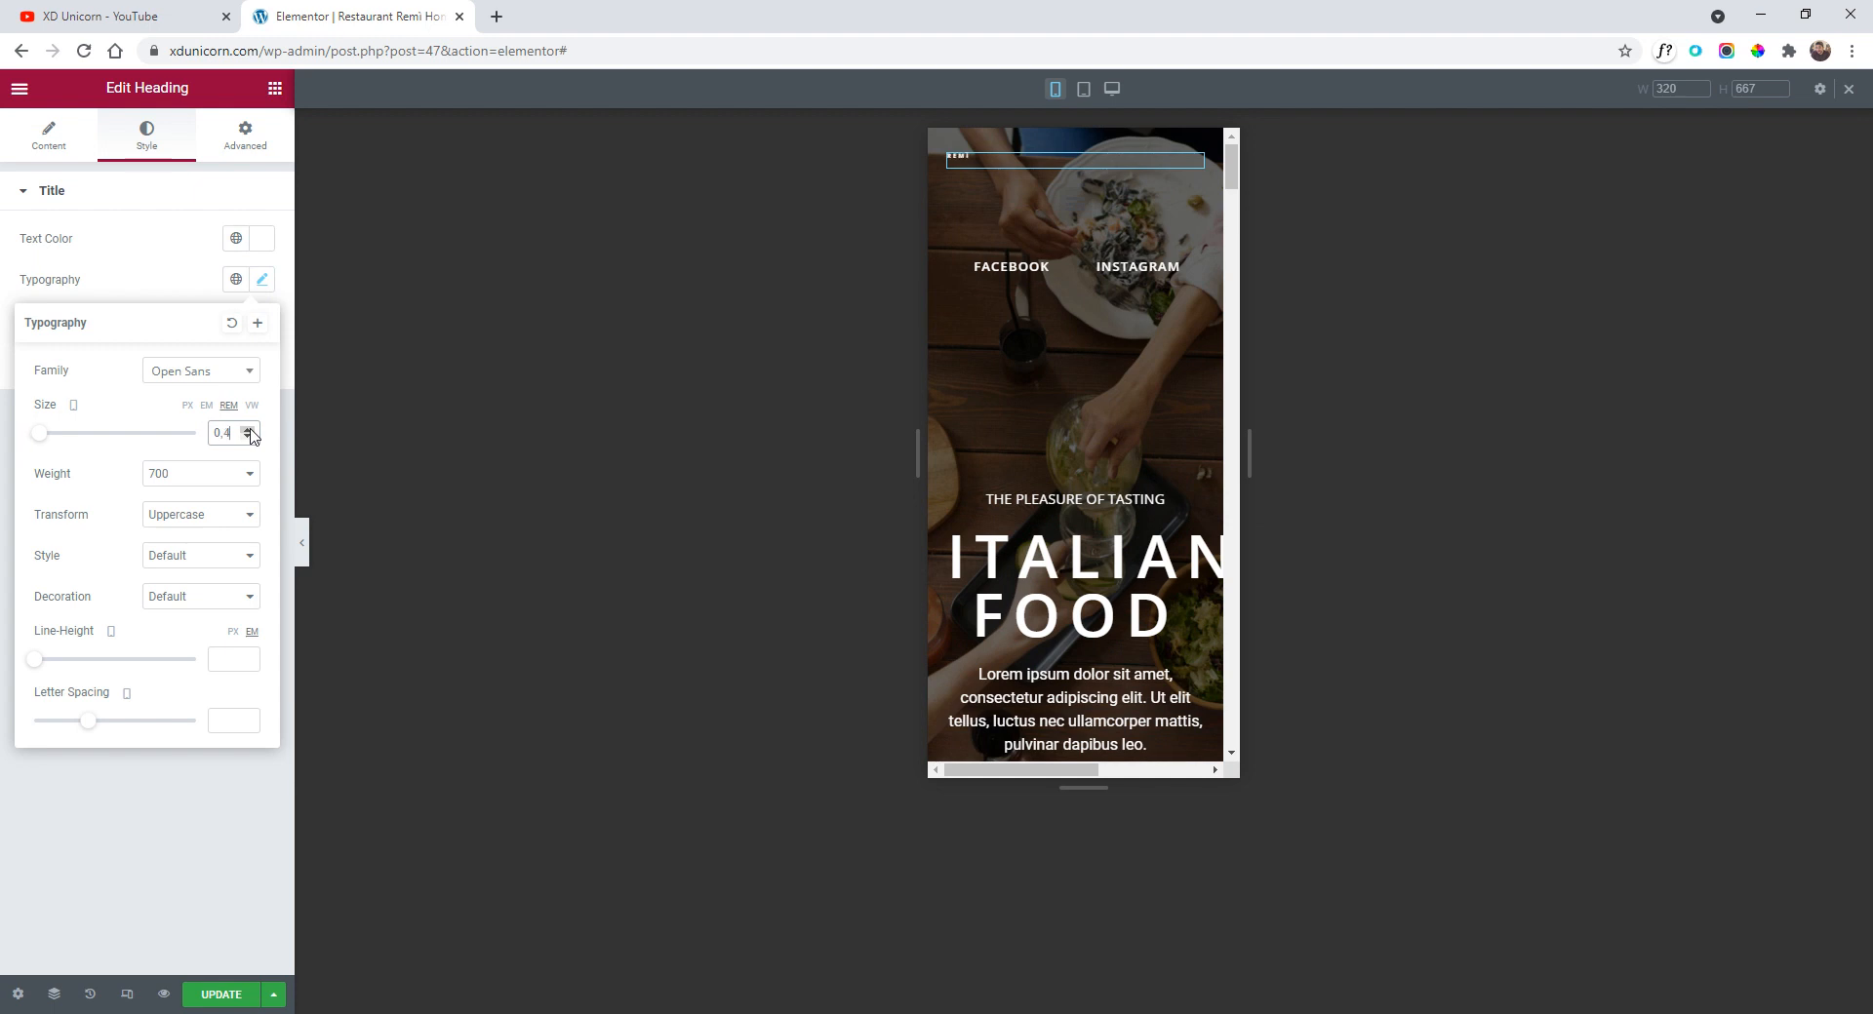
click(251, 429)
click(251, 429)
click(251, 430)
click(251, 429)
click(250, 429)
click(251, 429)
click(251, 429)
click(250, 429)
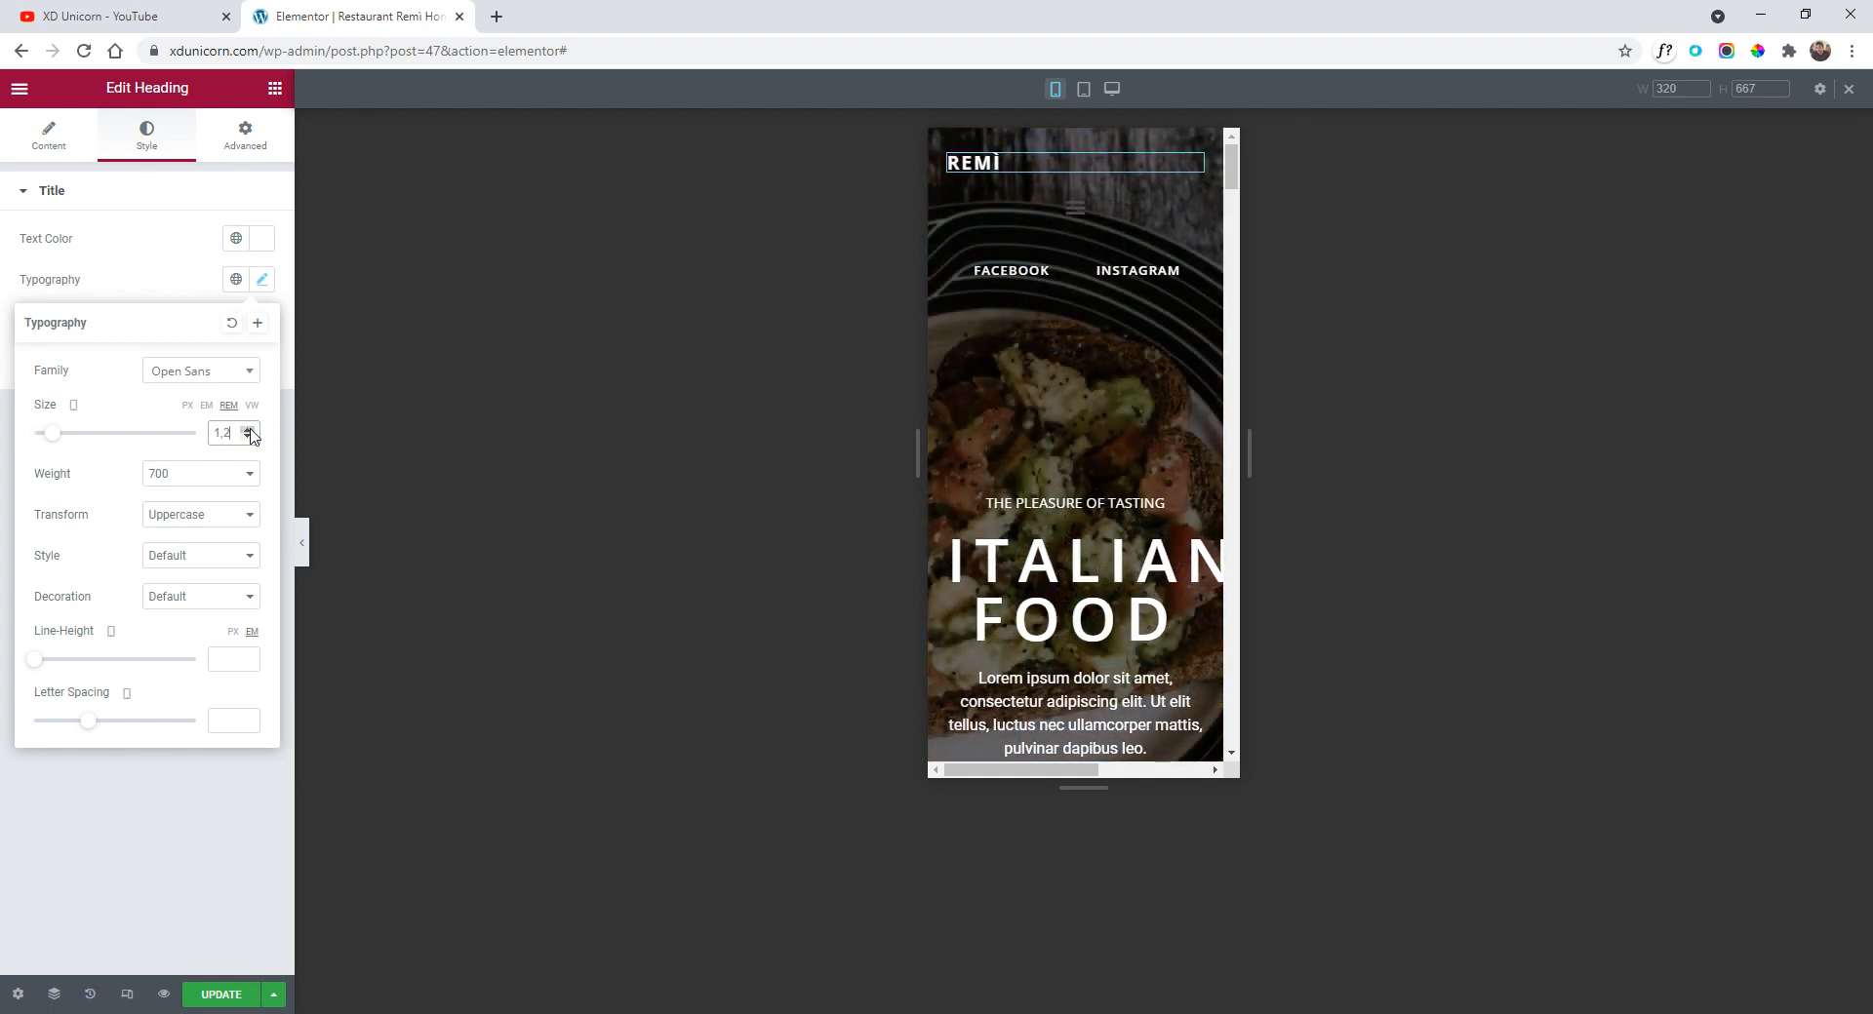
click(248, 429)
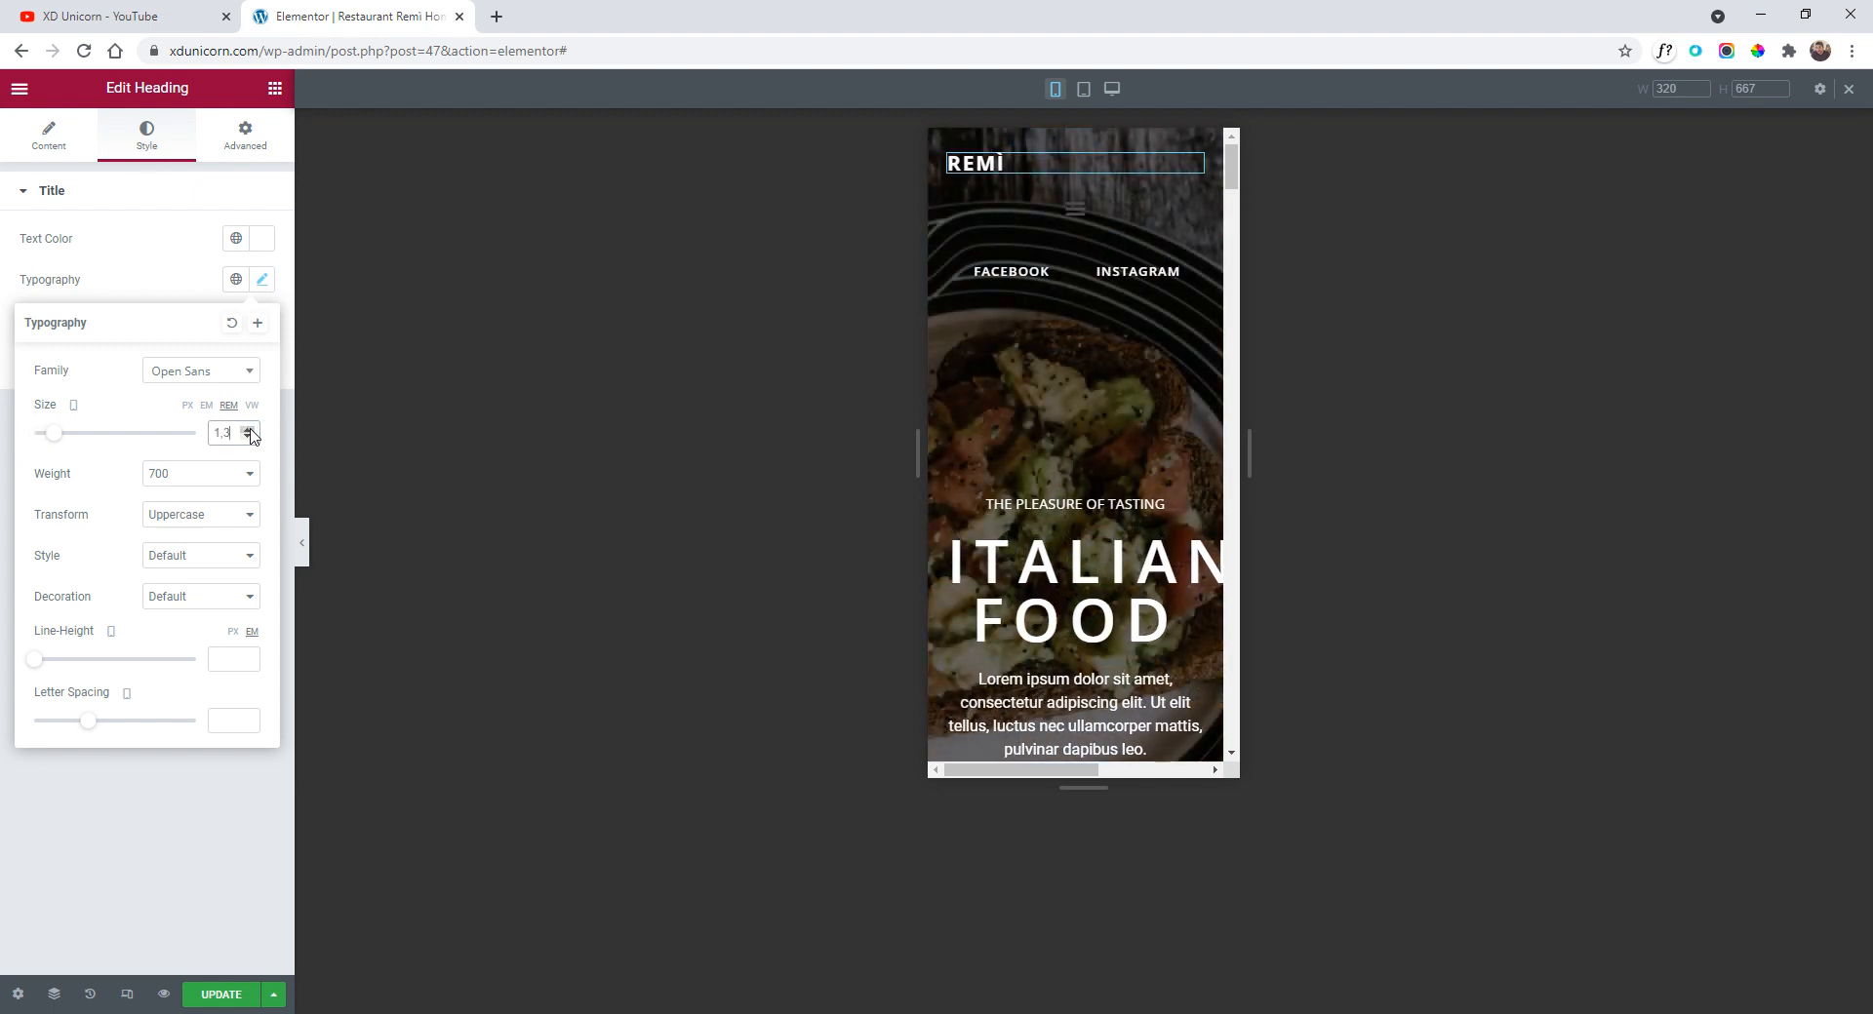
- Set the mobile width of both the REMÌ logo column and the navigation menu column to 50%
click(1082, 227)
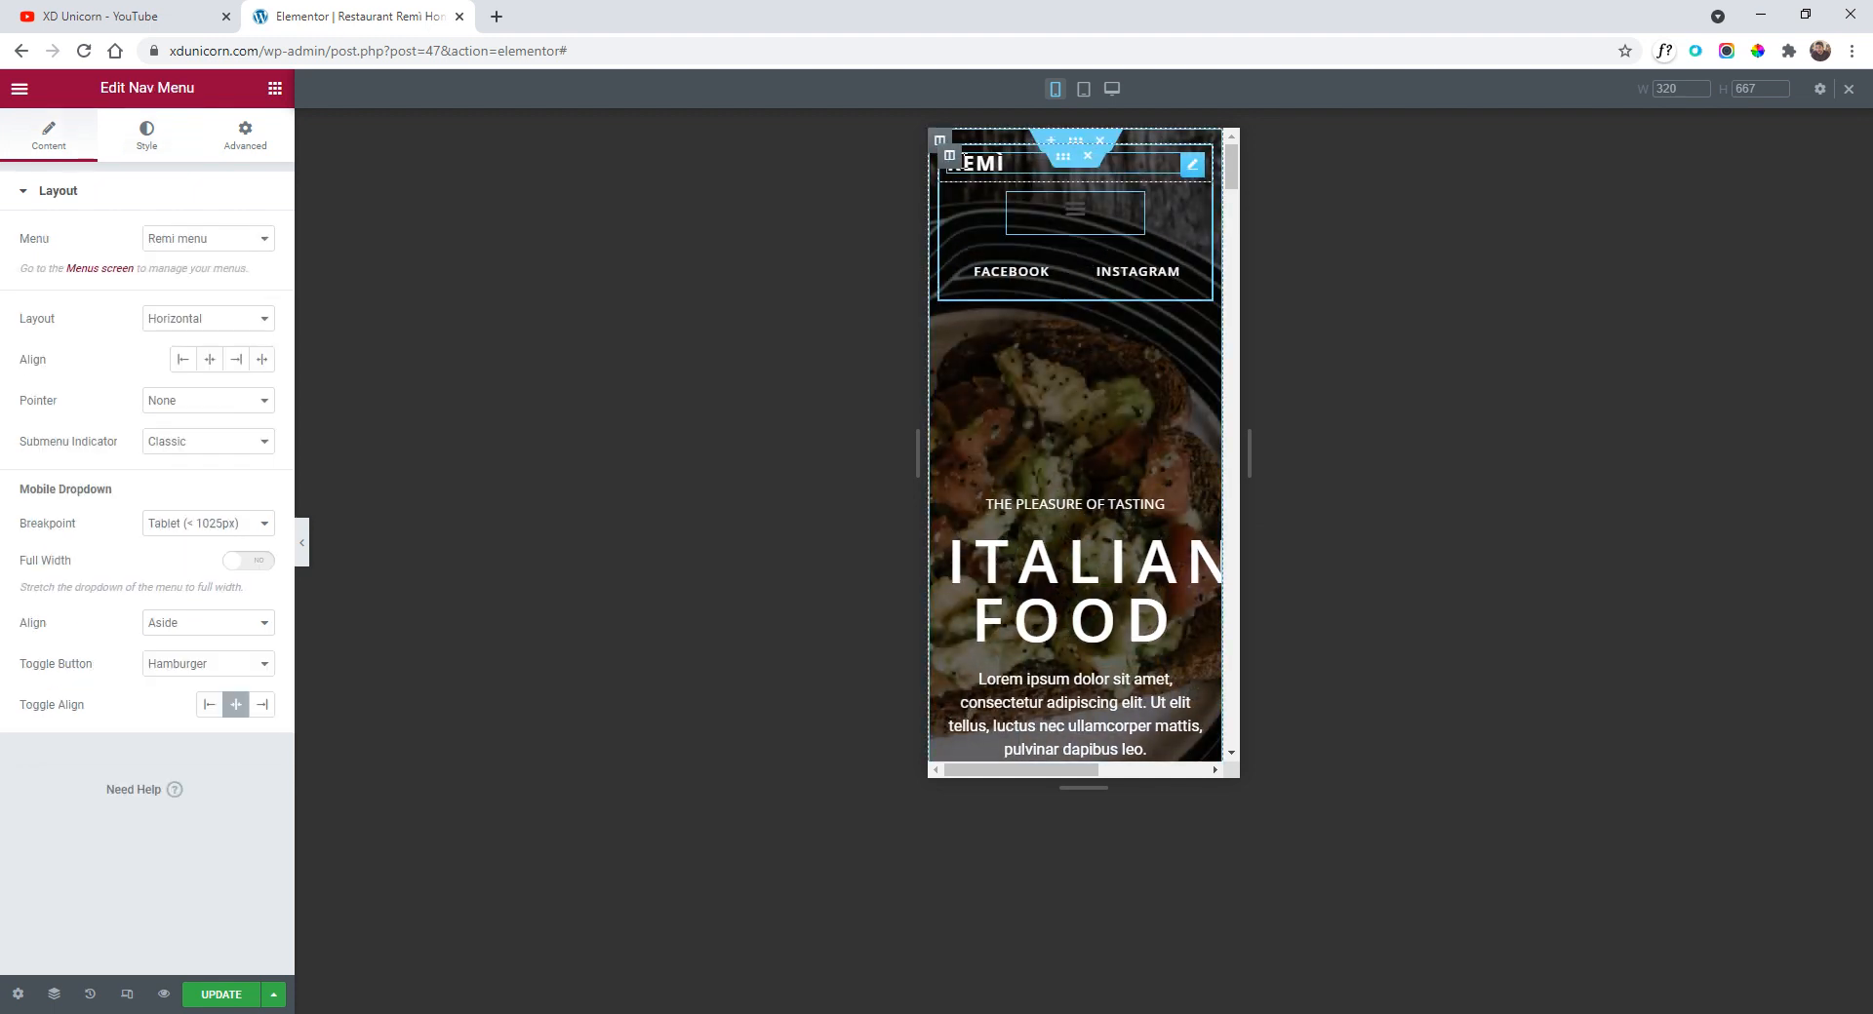
click(950, 158)
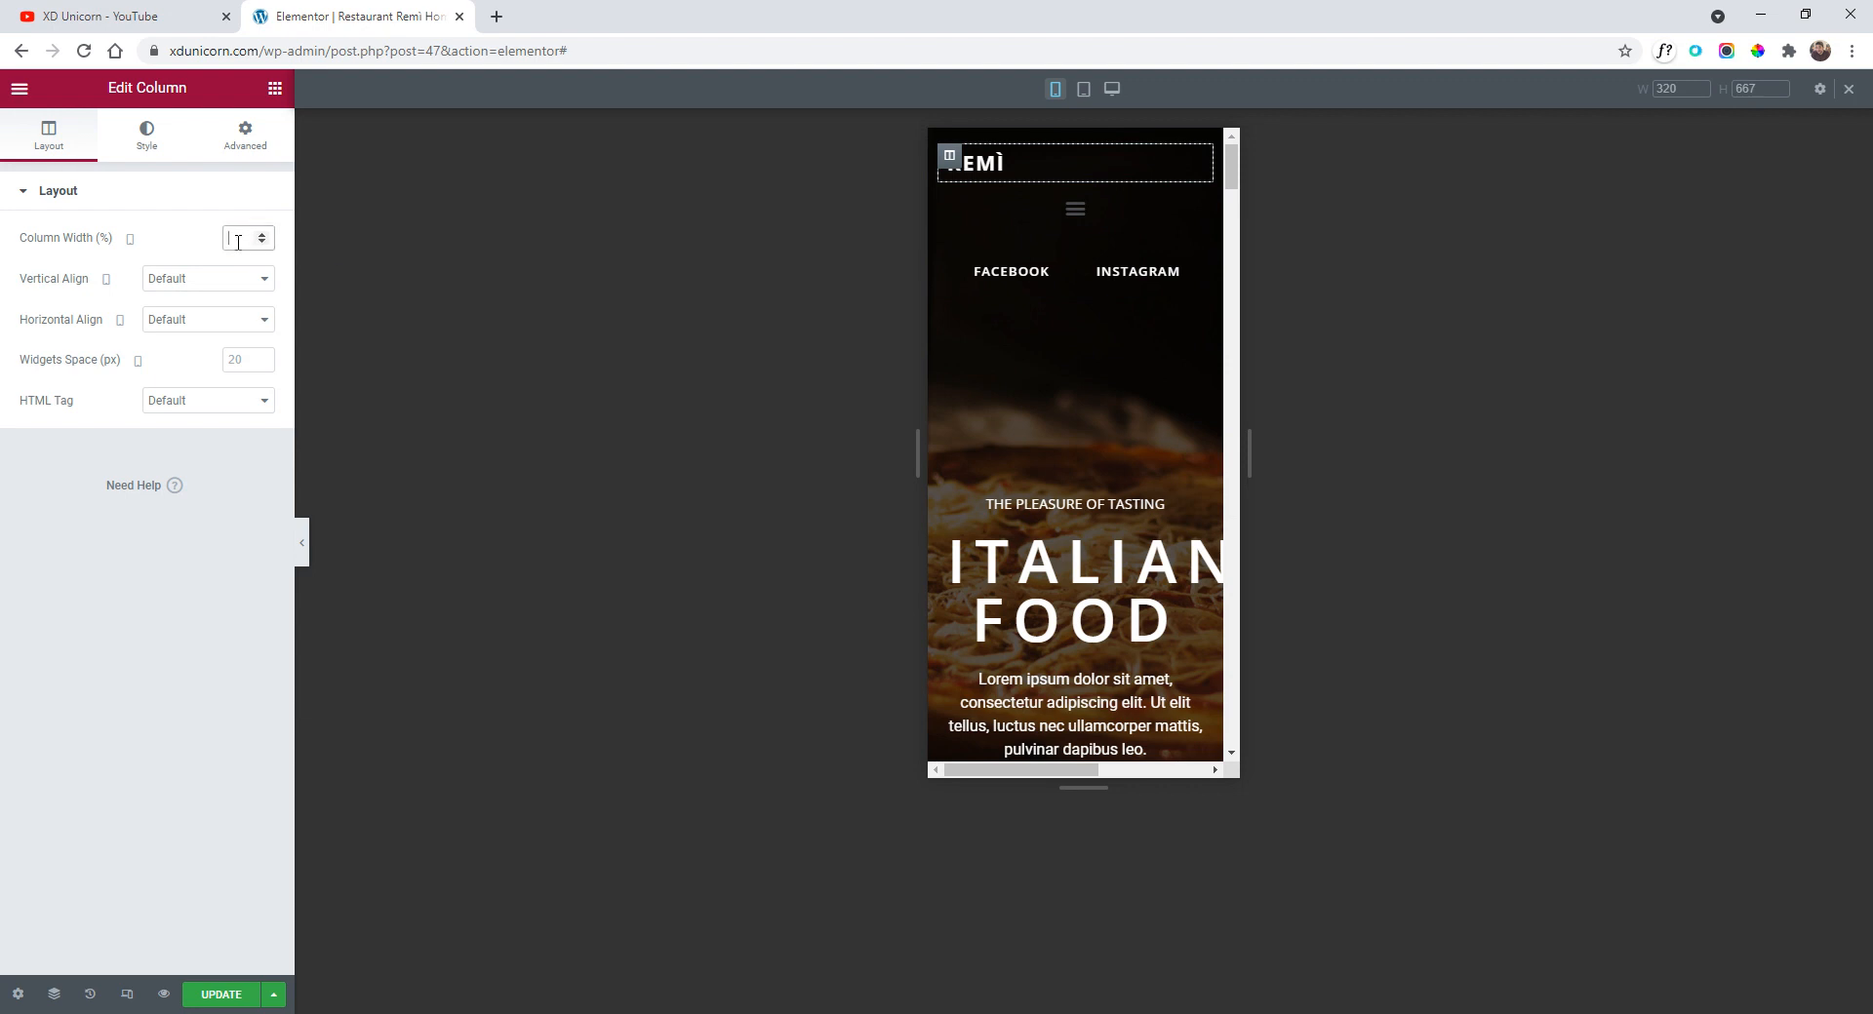
text(50)
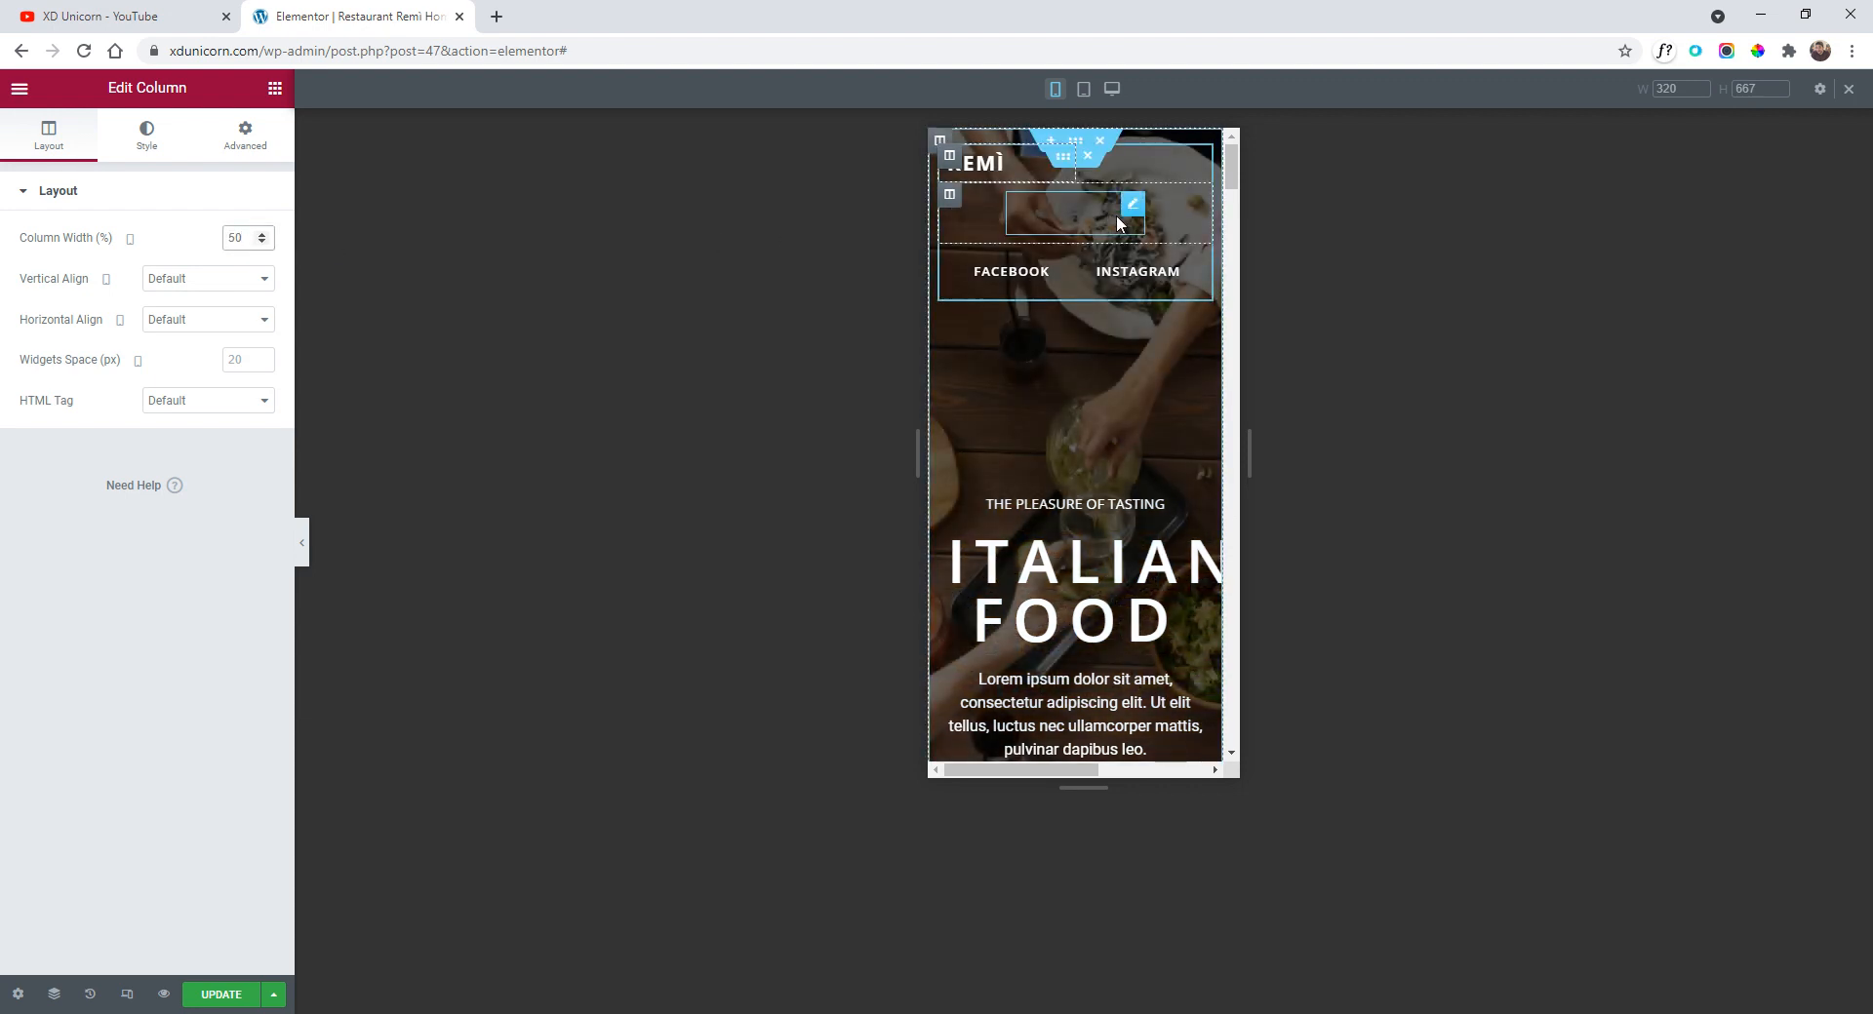
click(950, 195)
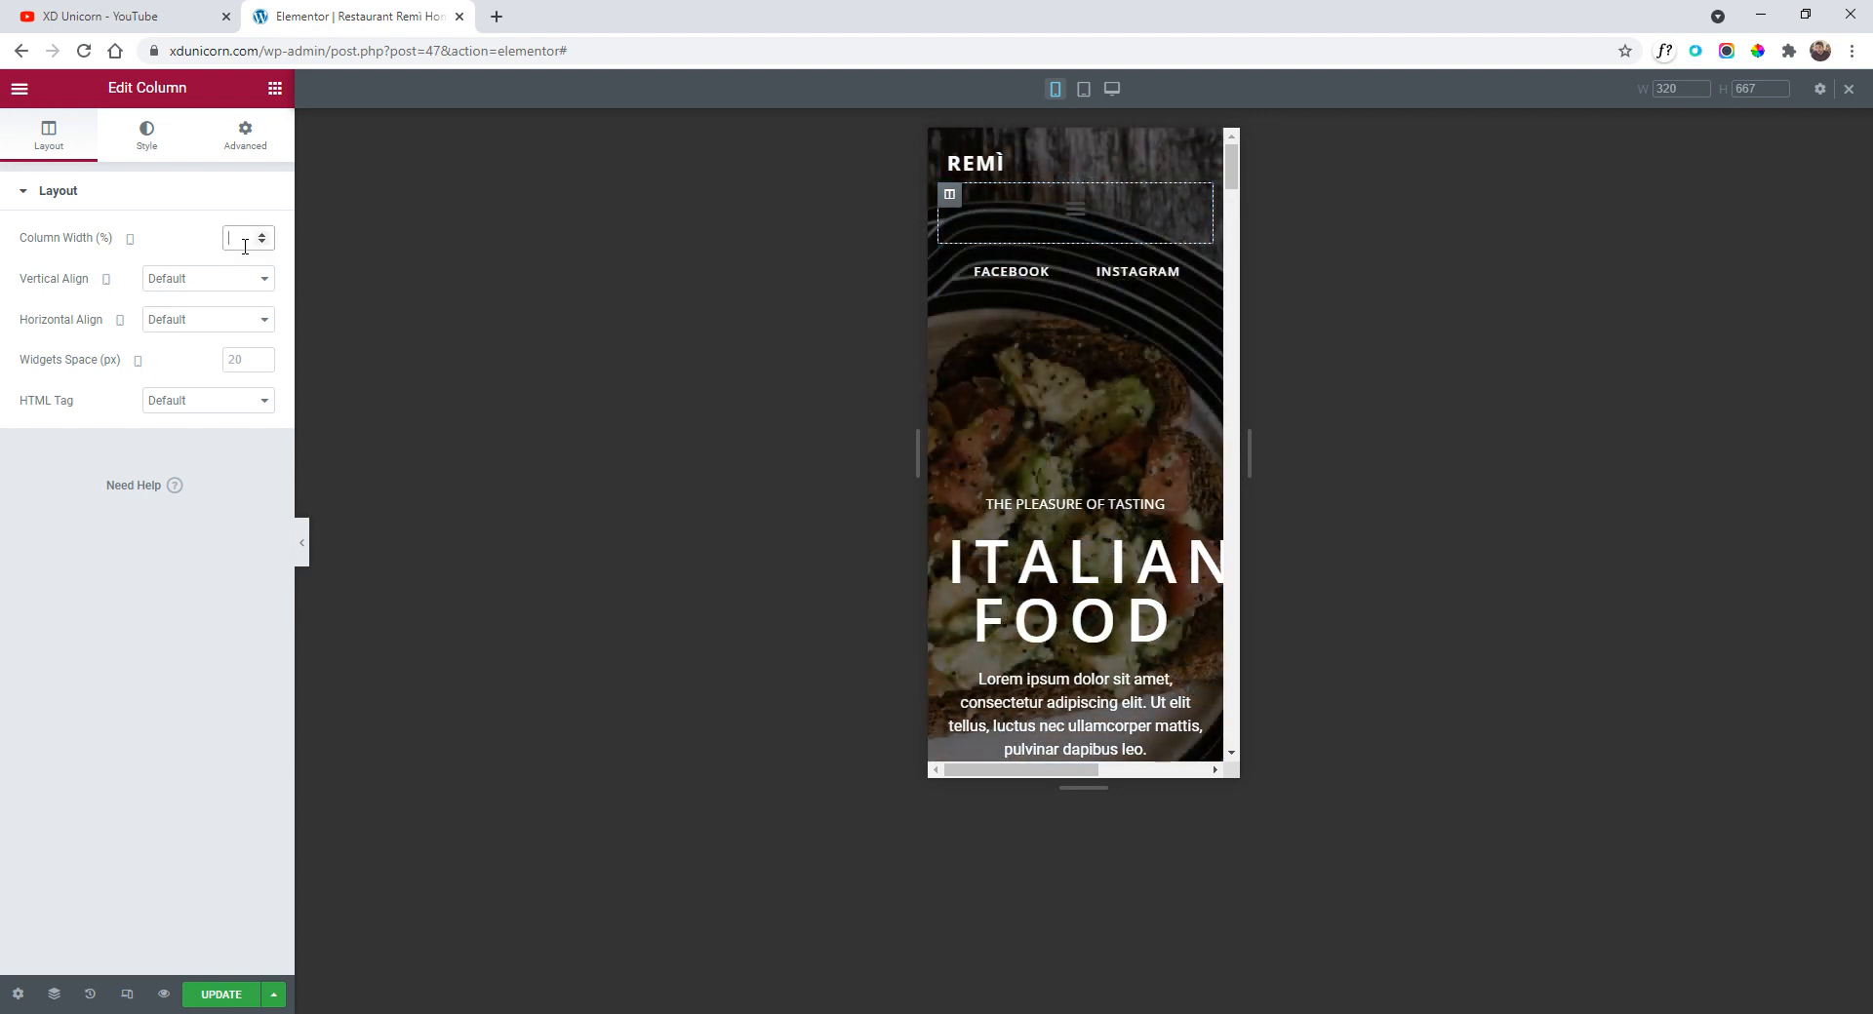
text(50)
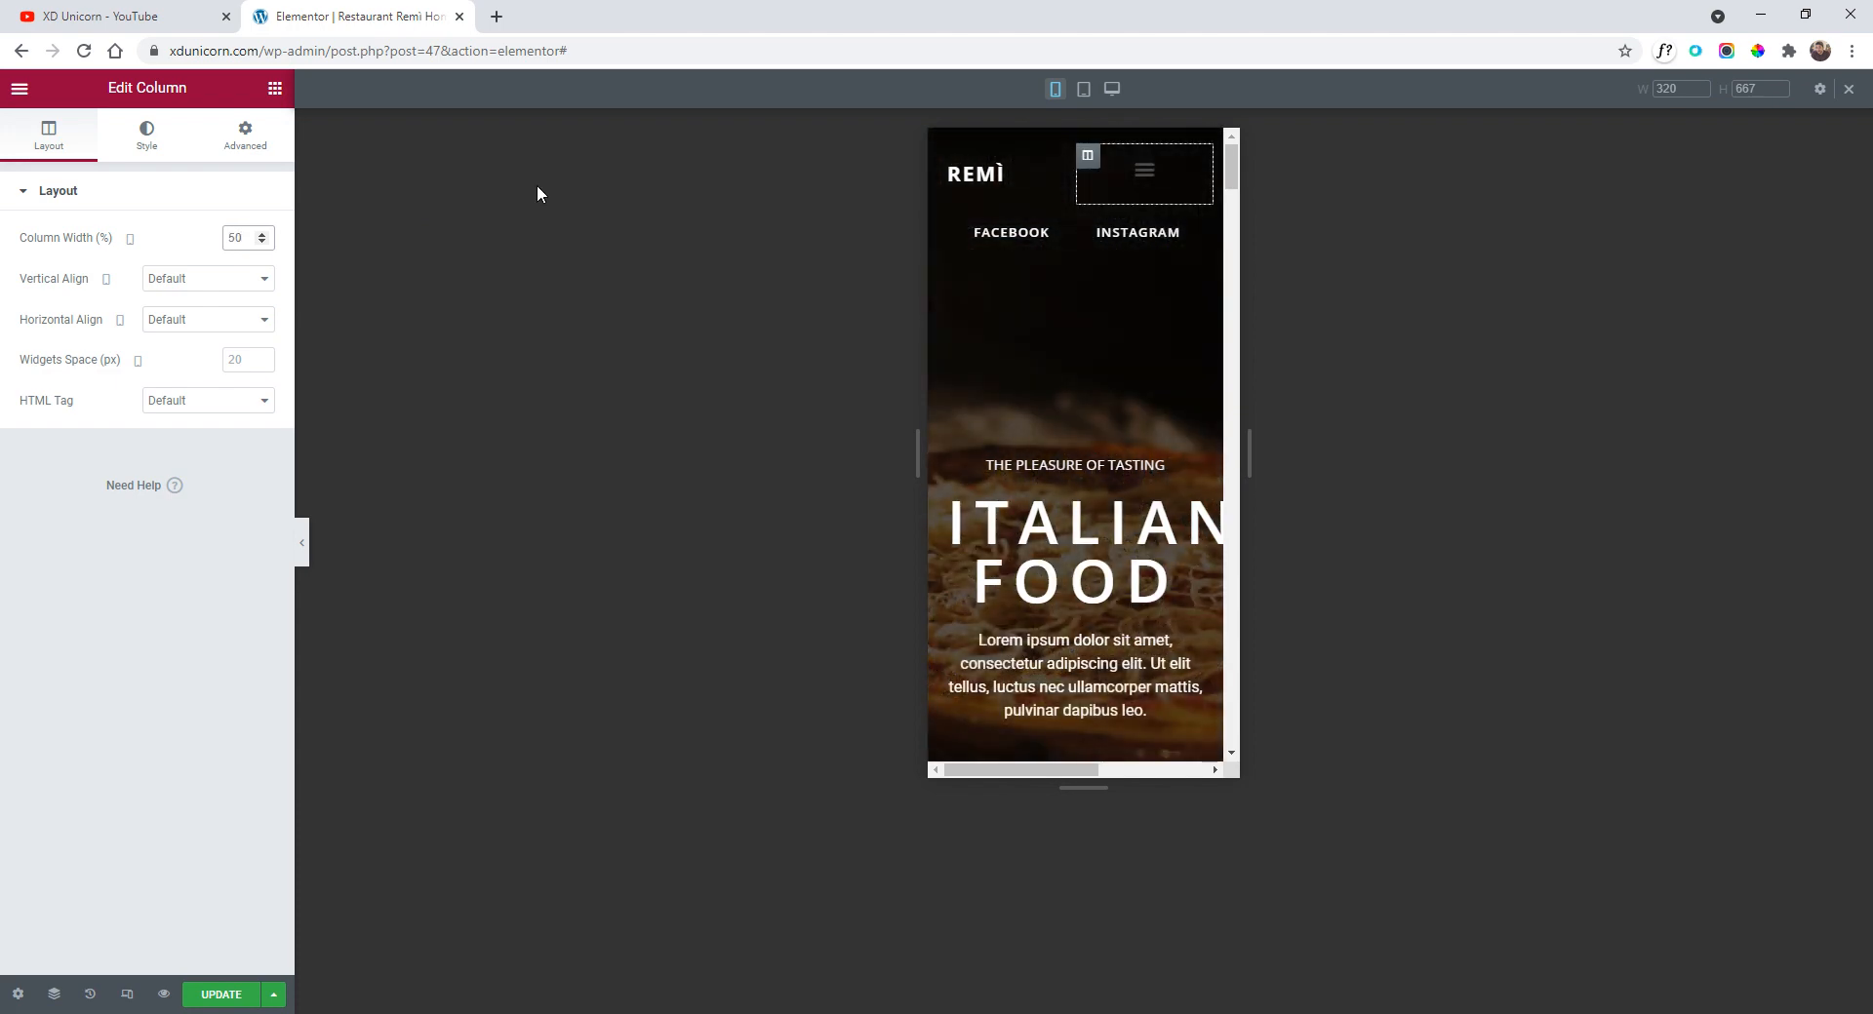
- Enable Full Width for the navigation menu's mobile dropdown and test opening and closing it
click(1145, 181)
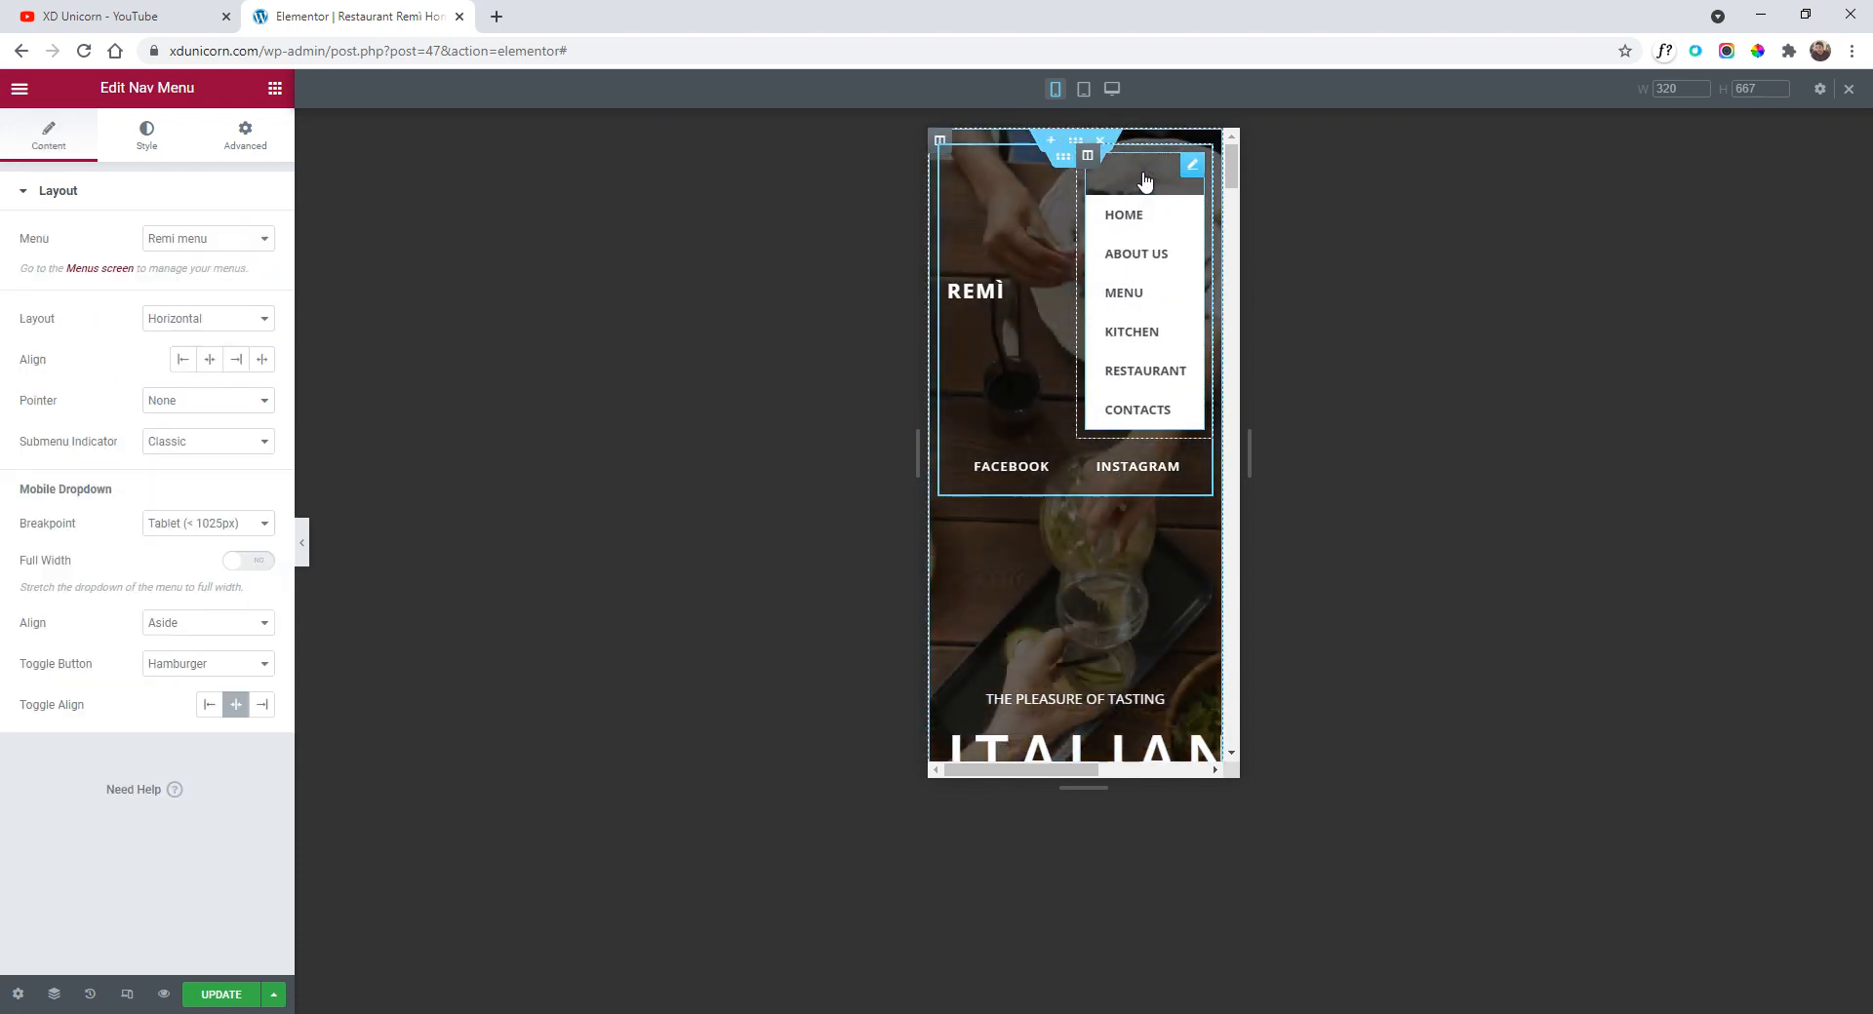
click(1145, 182)
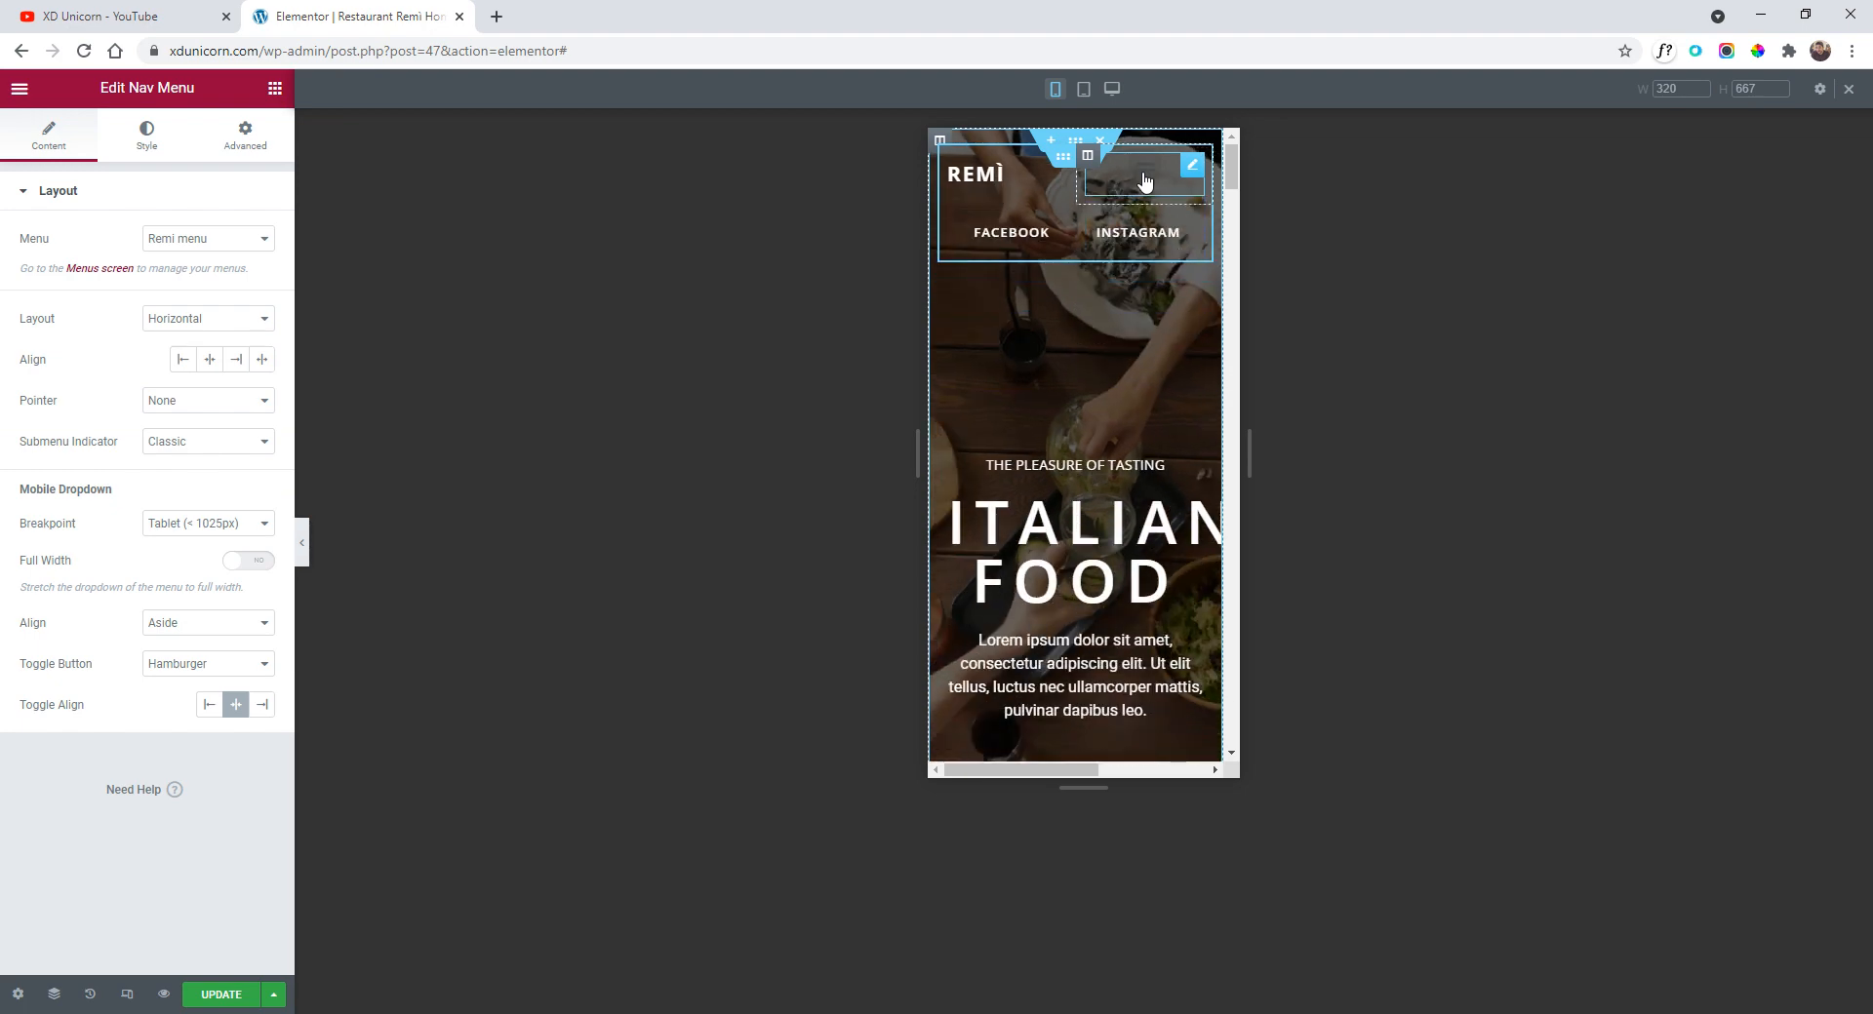
click(1145, 182)
click(1145, 181)
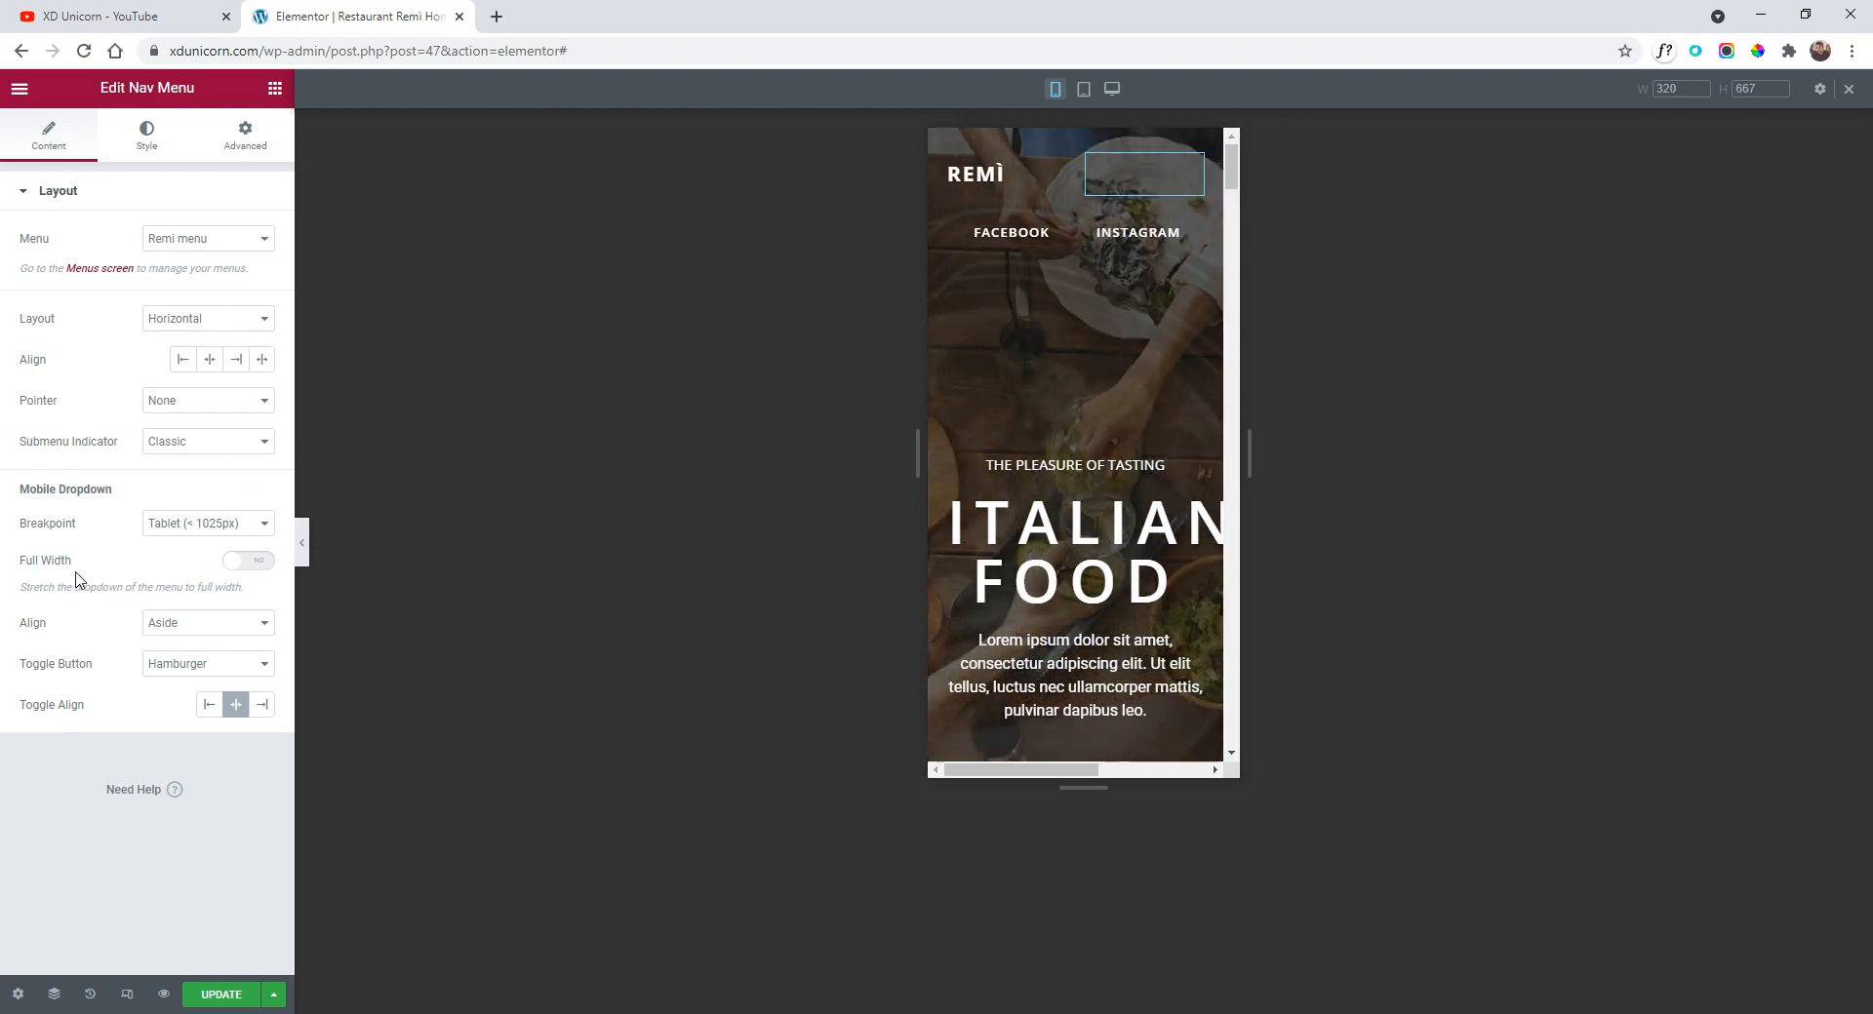
click(247, 564)
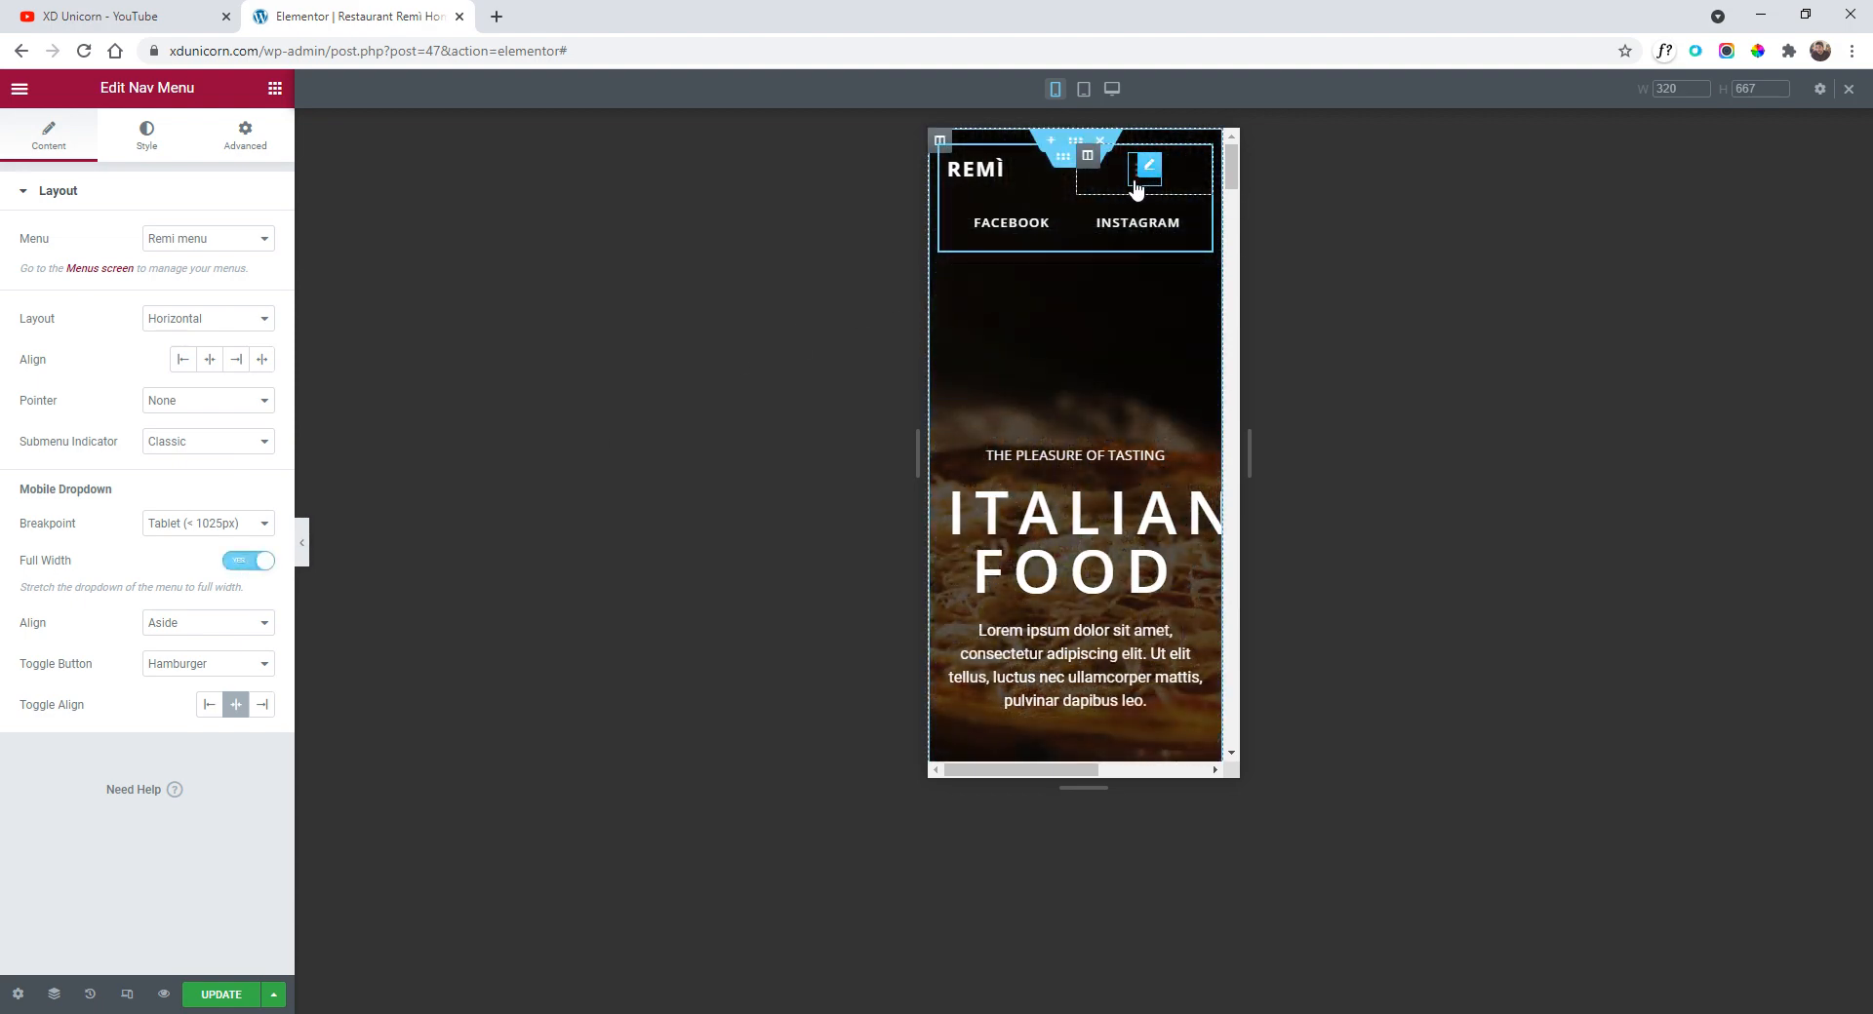
click(1136, 187)
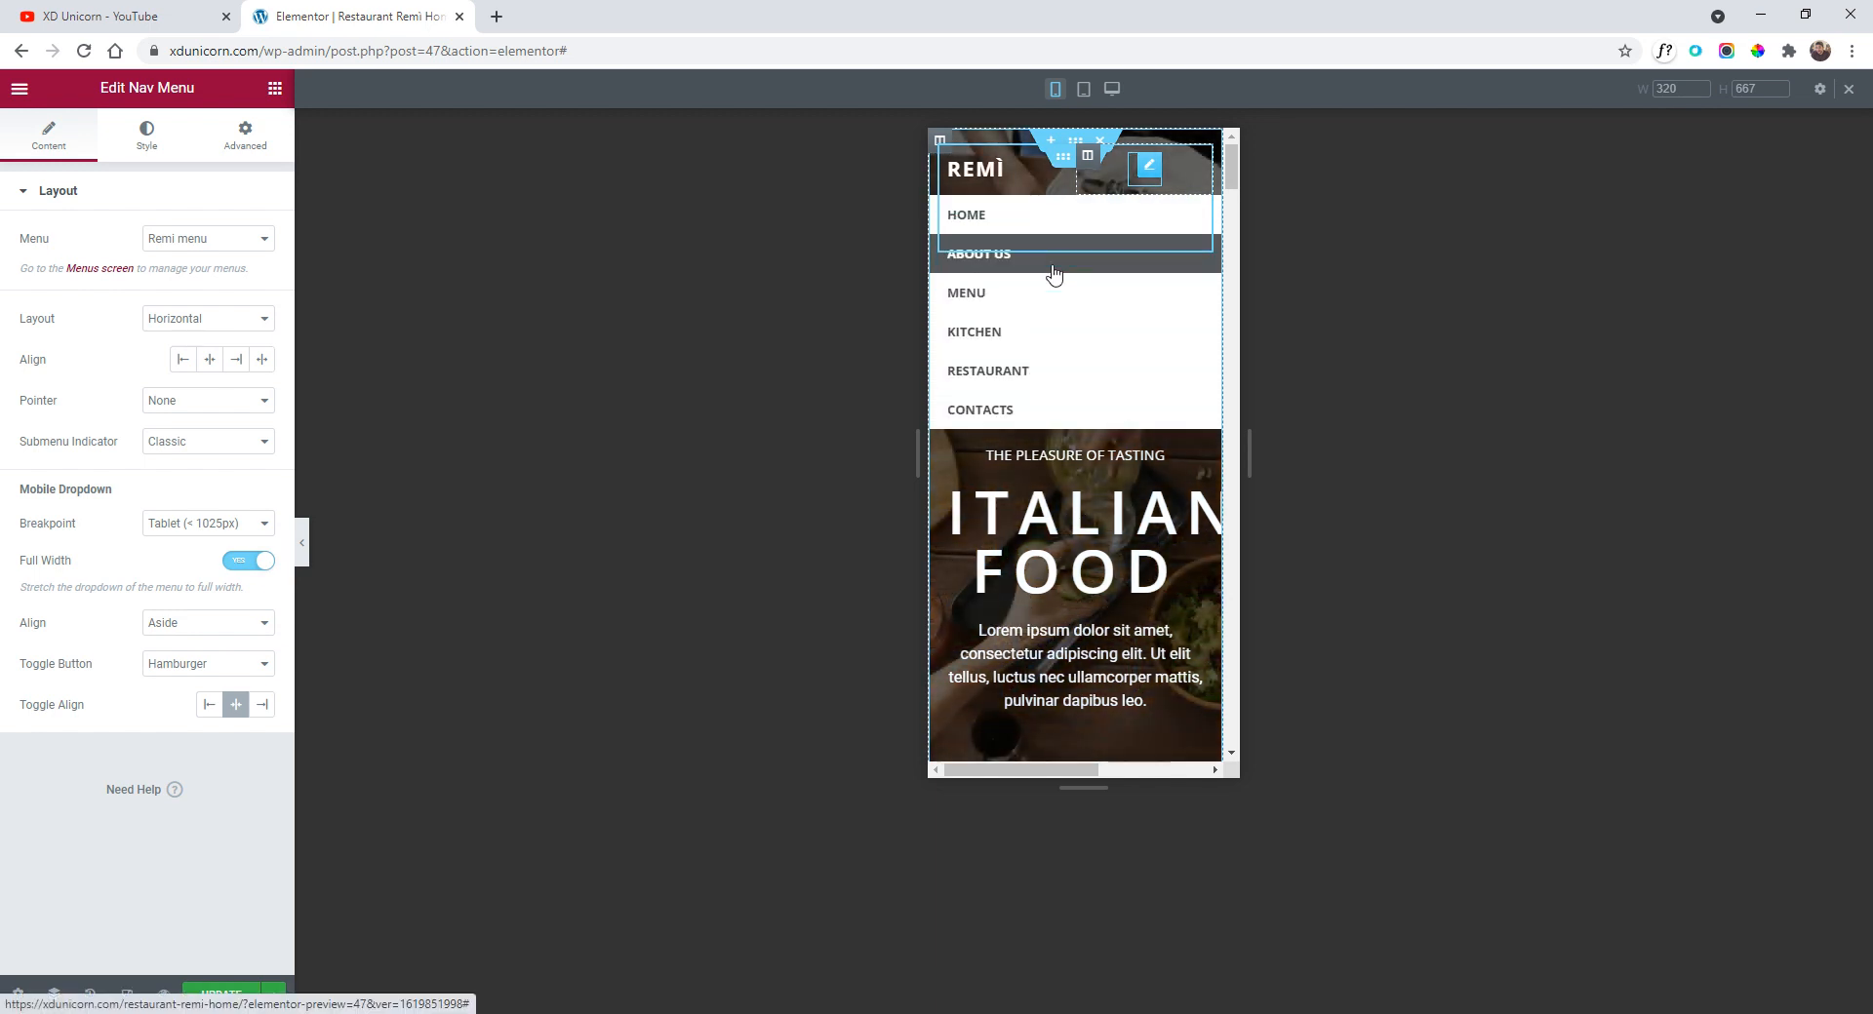
click(1079, 280)
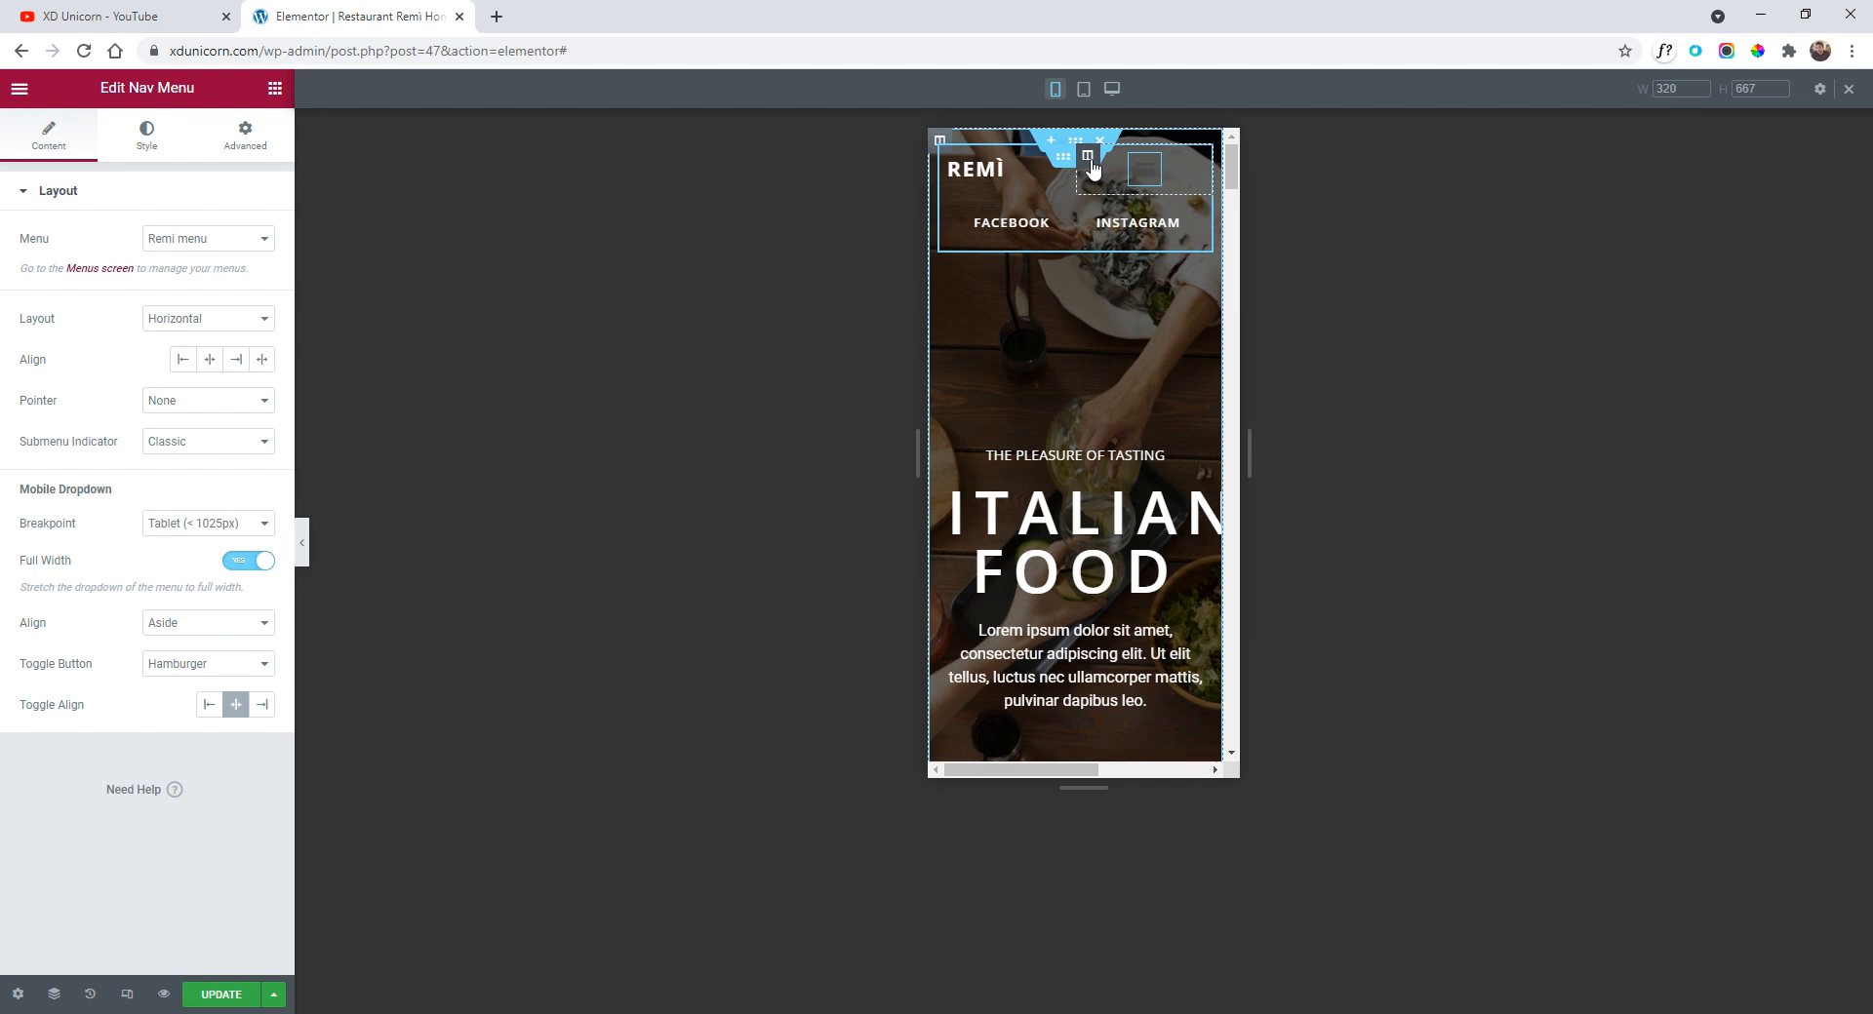
- Set the menu column's horizontal alignment to End and test the mobile menu with the editor panel hidden
click(1089, 160)
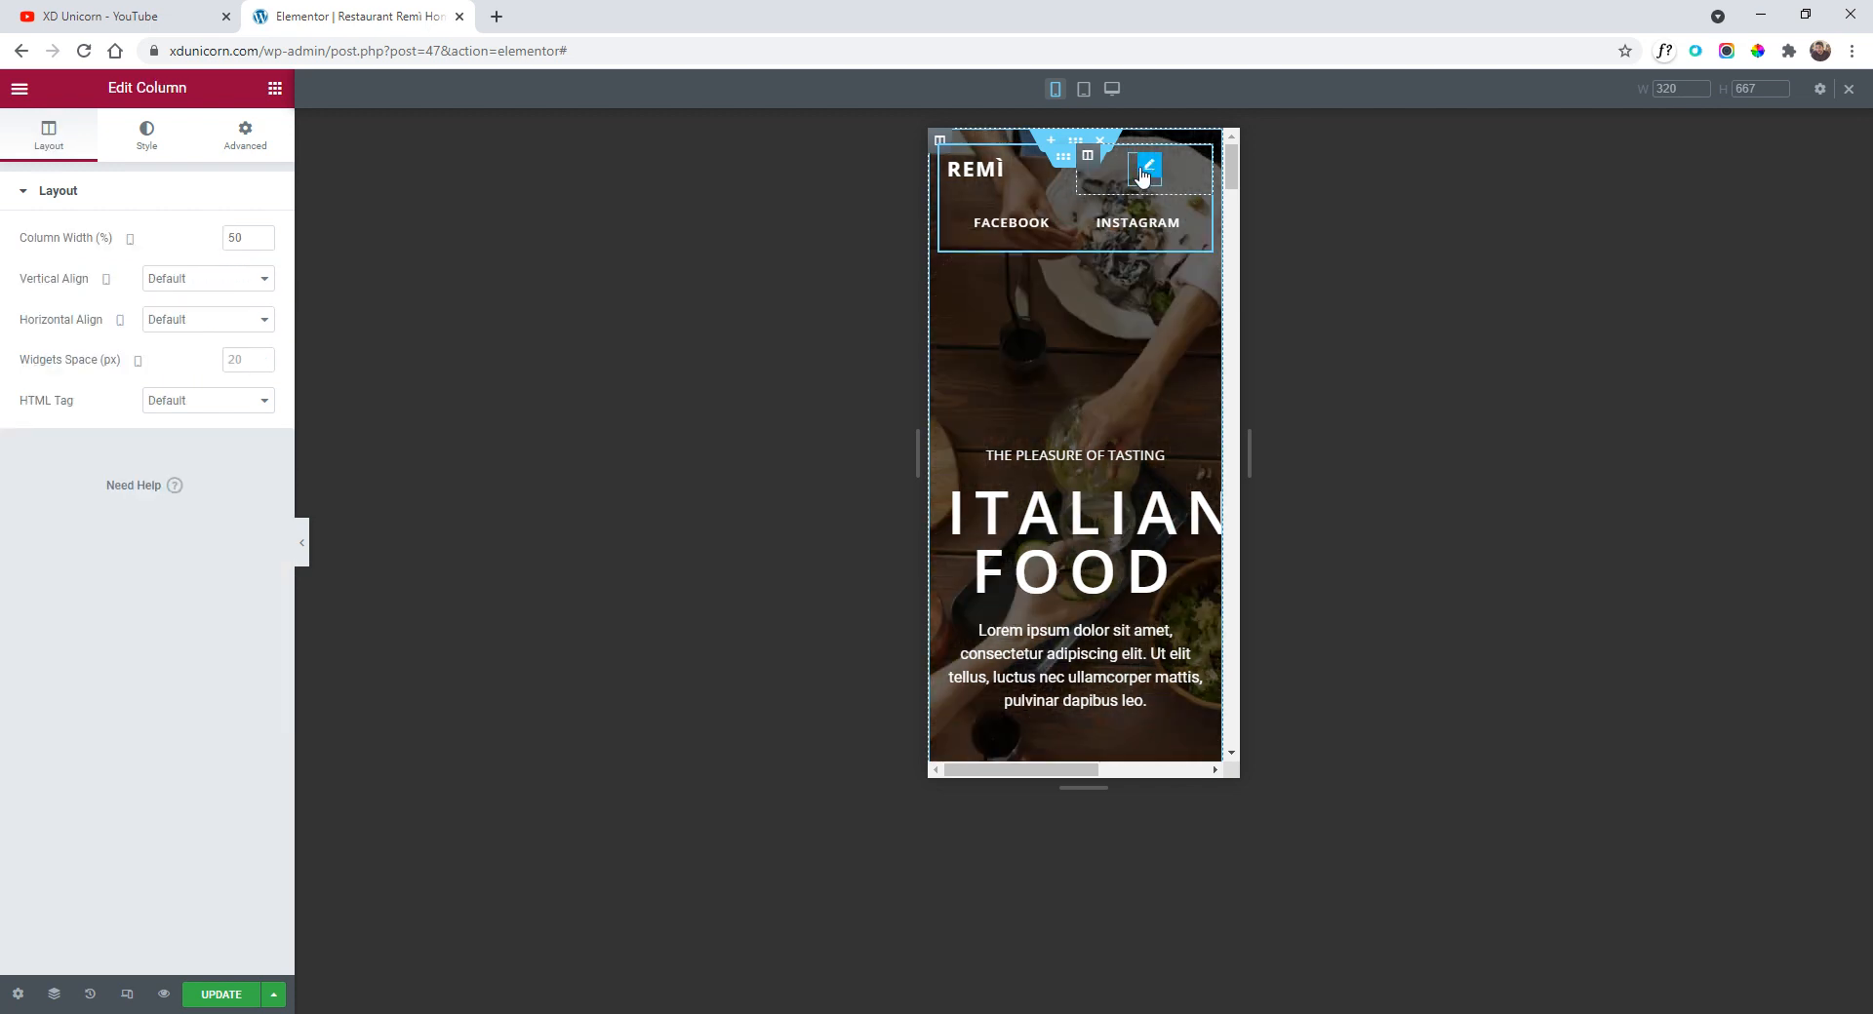
click(194, 321)
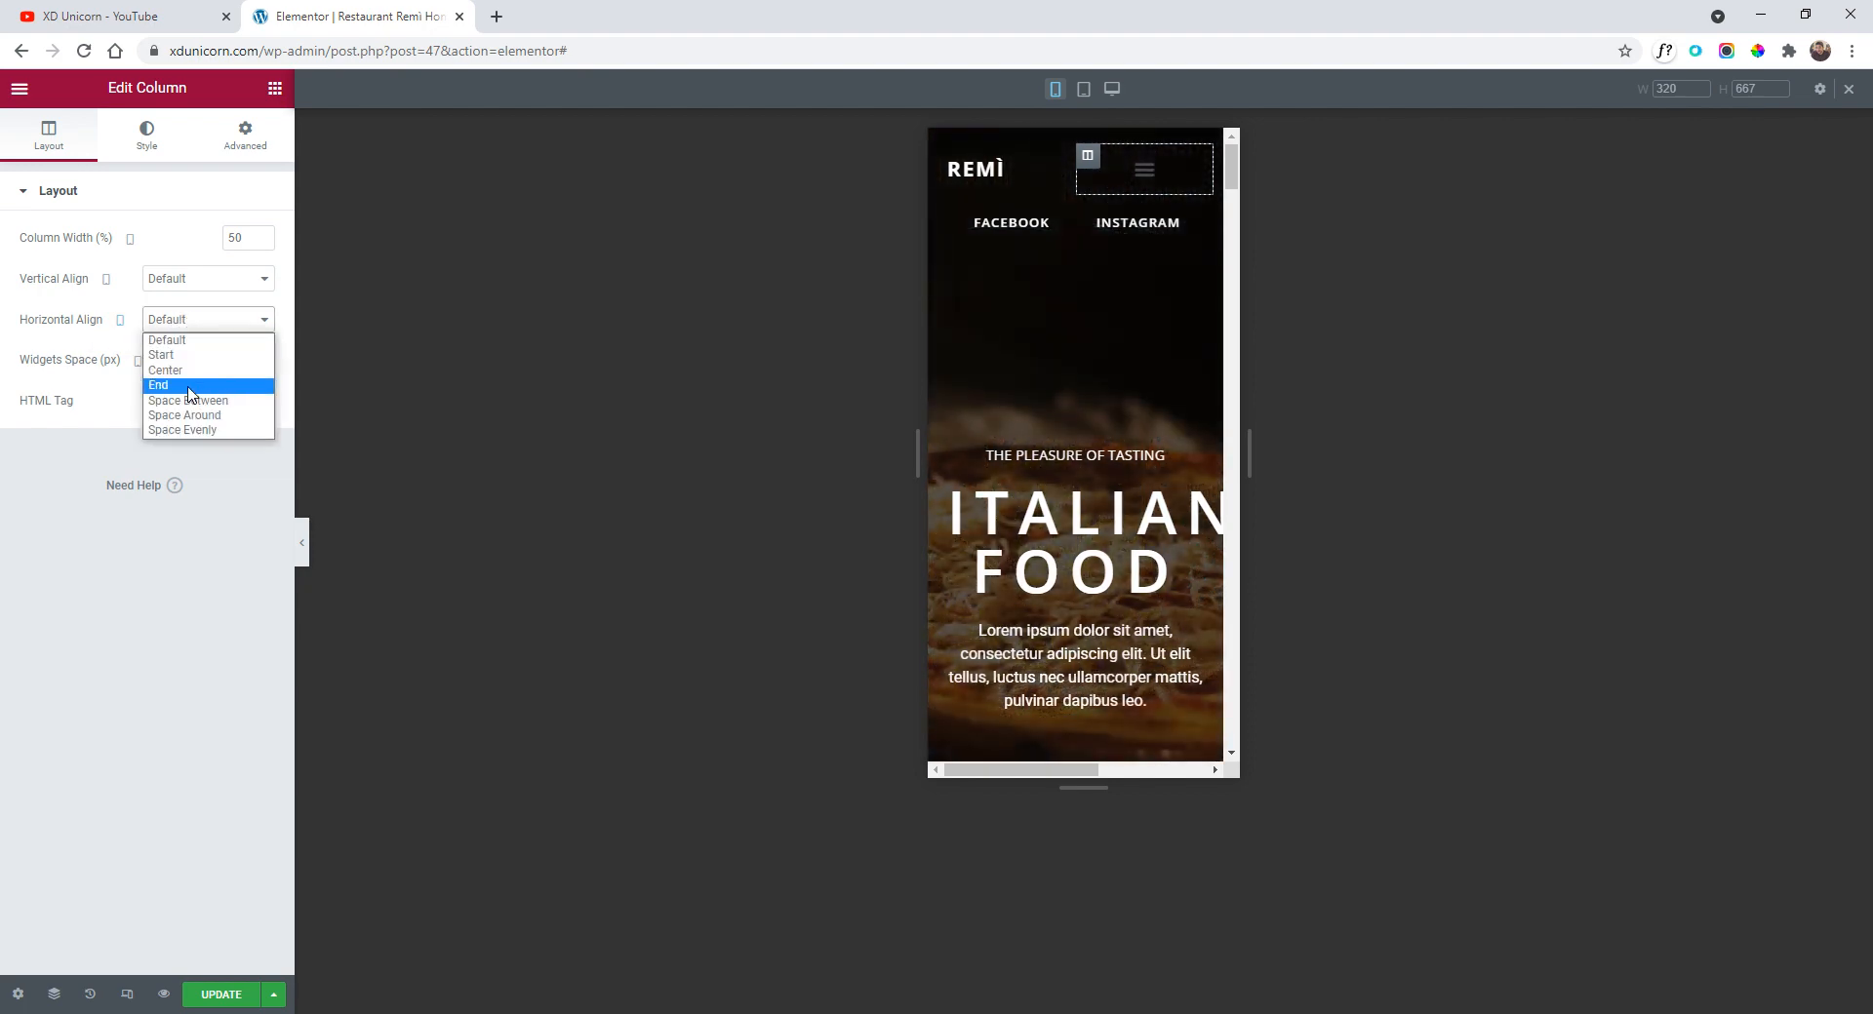
click(186, 386)
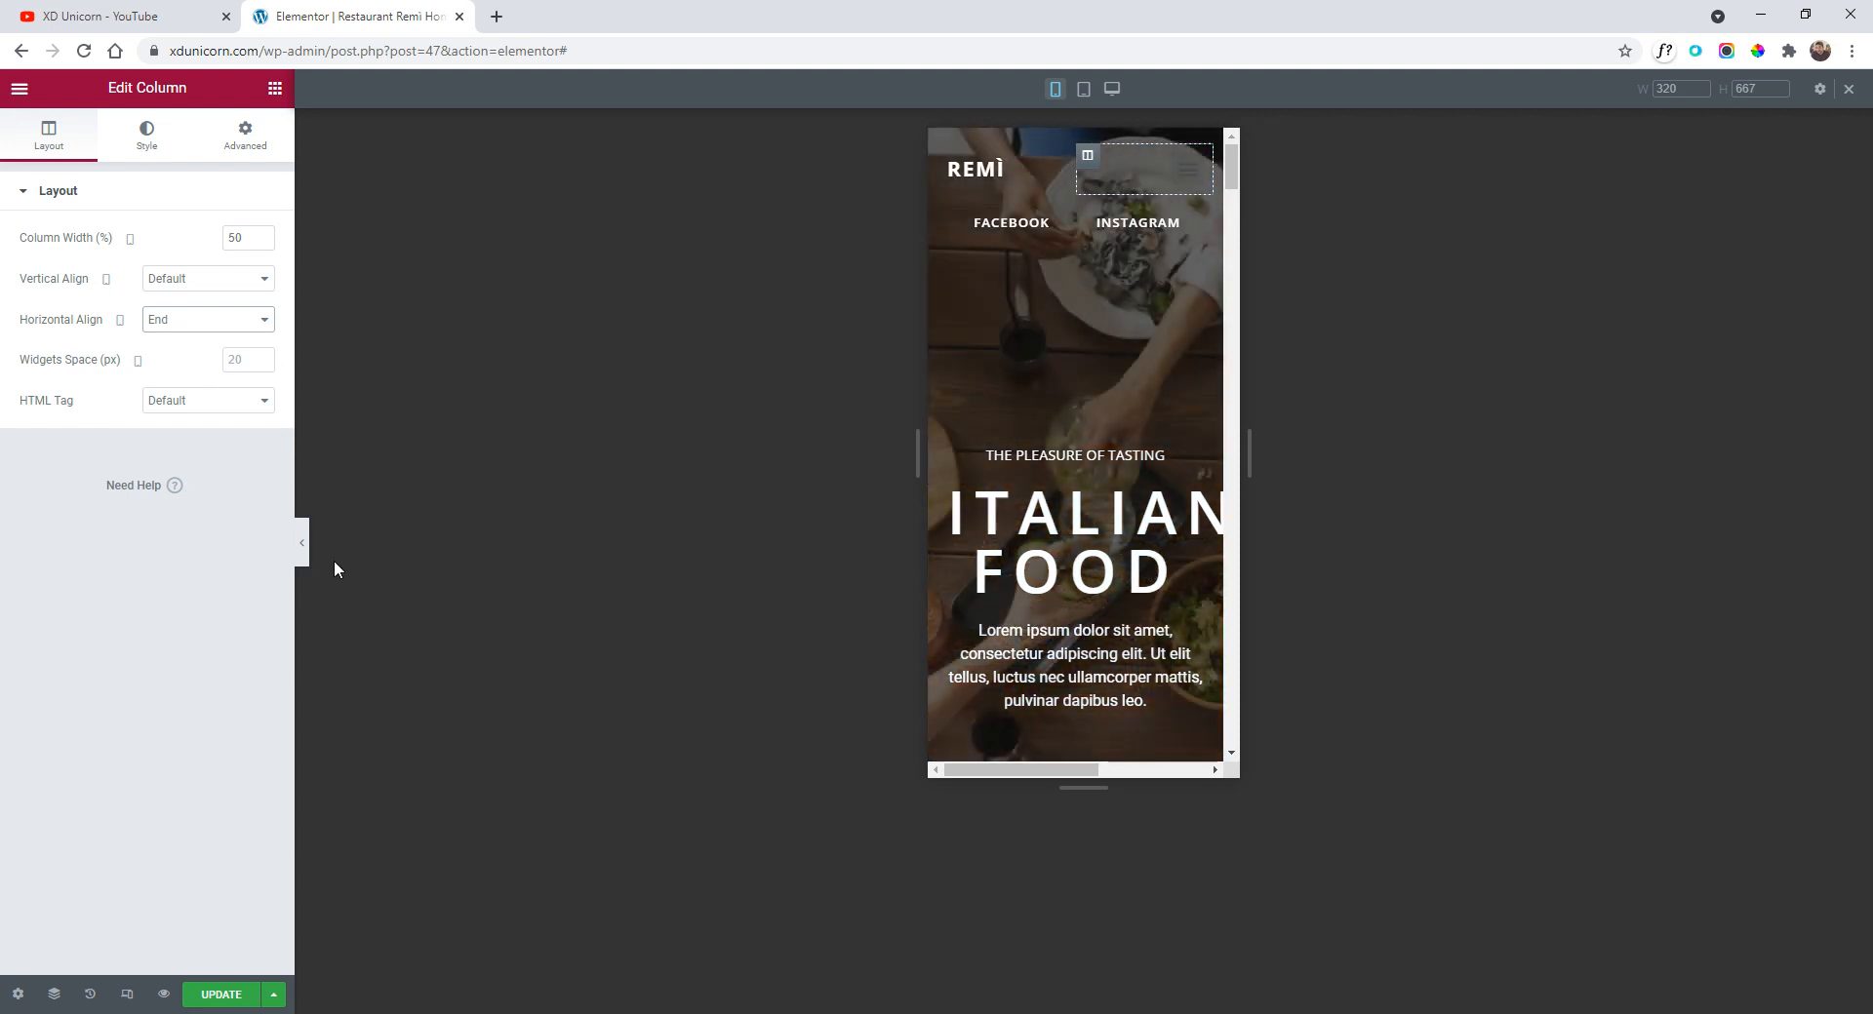
click(303, 542)
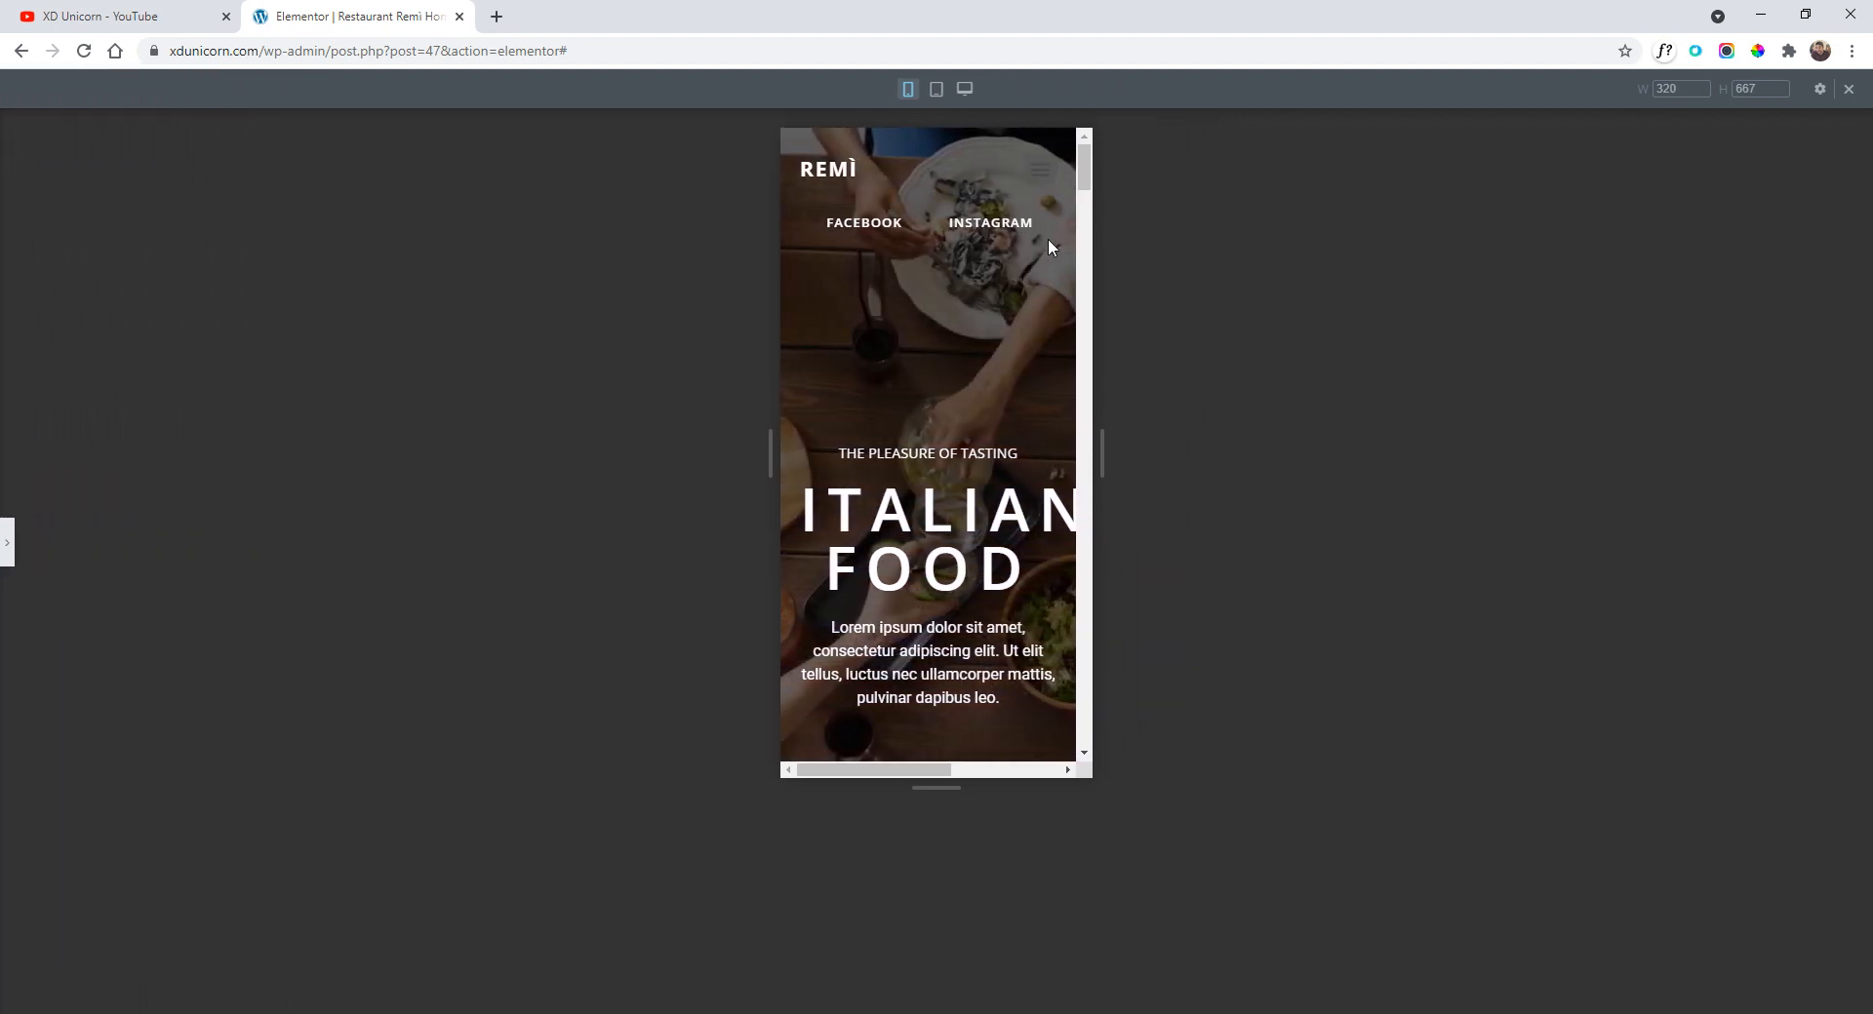
click(1041, 187)
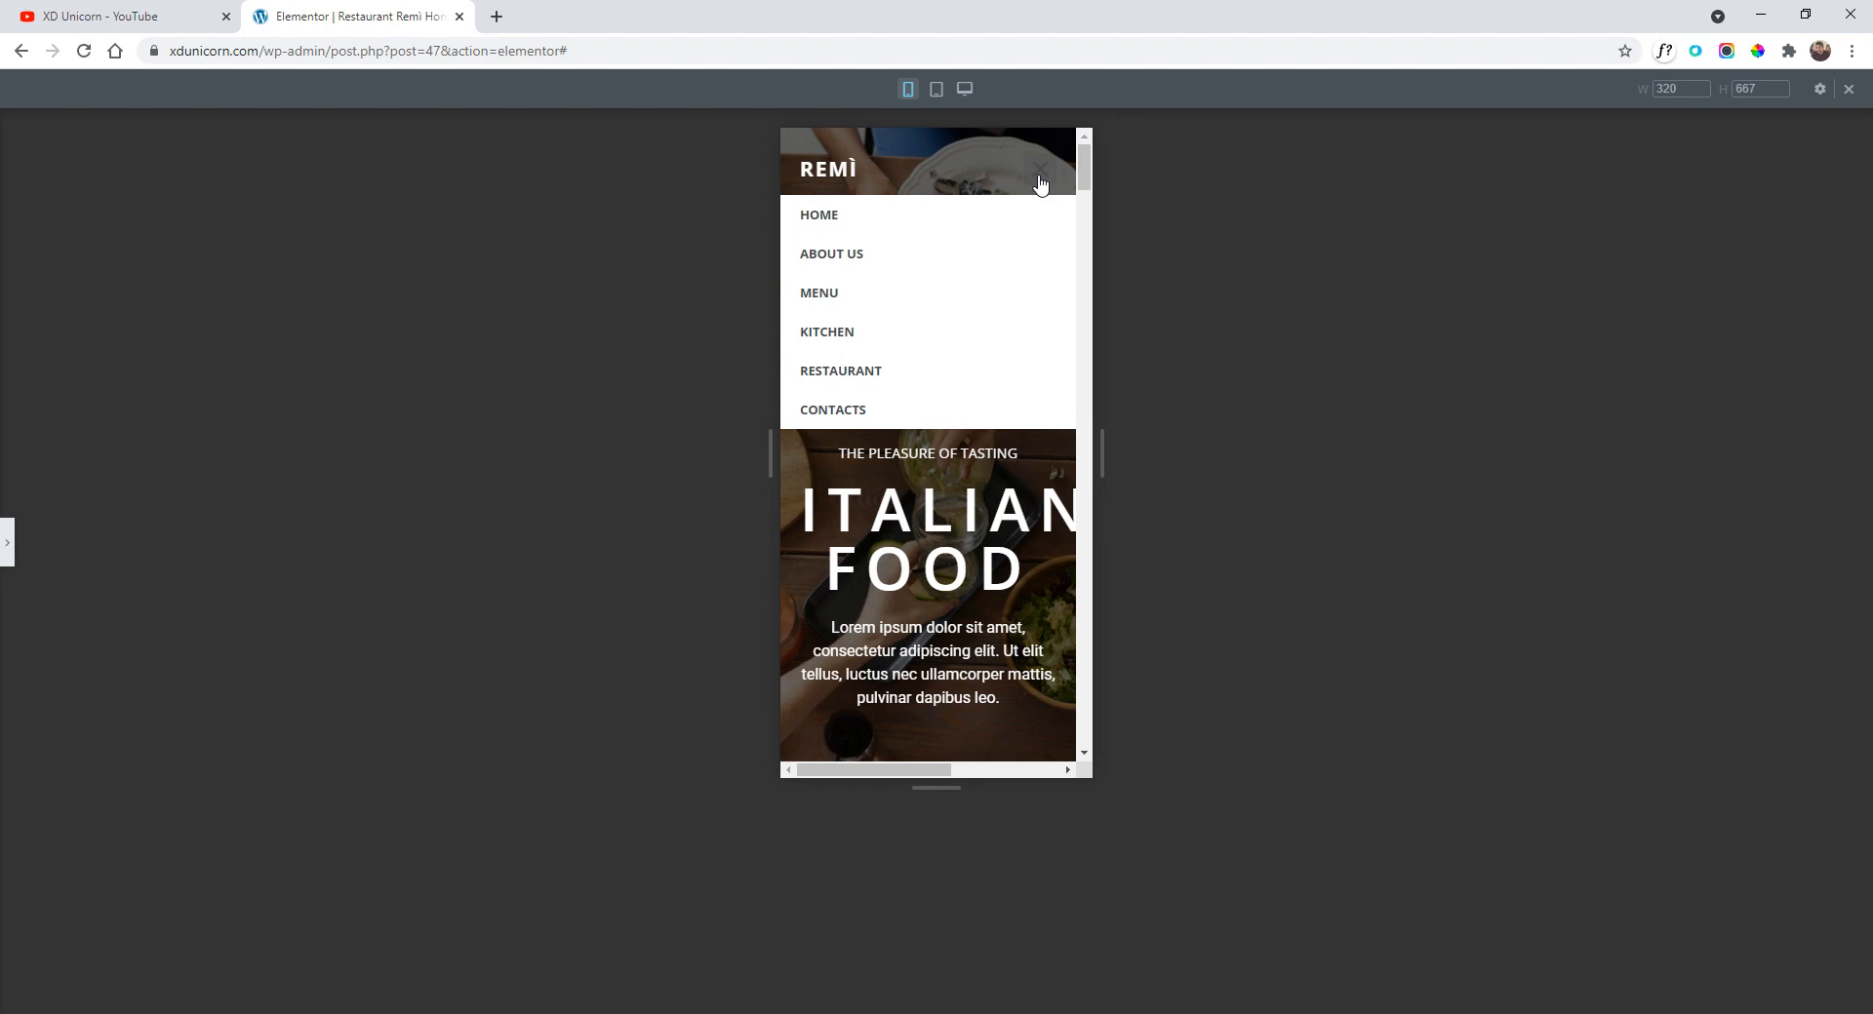
click(1041, 184)
click(1040, 186)
click(1036, 188)
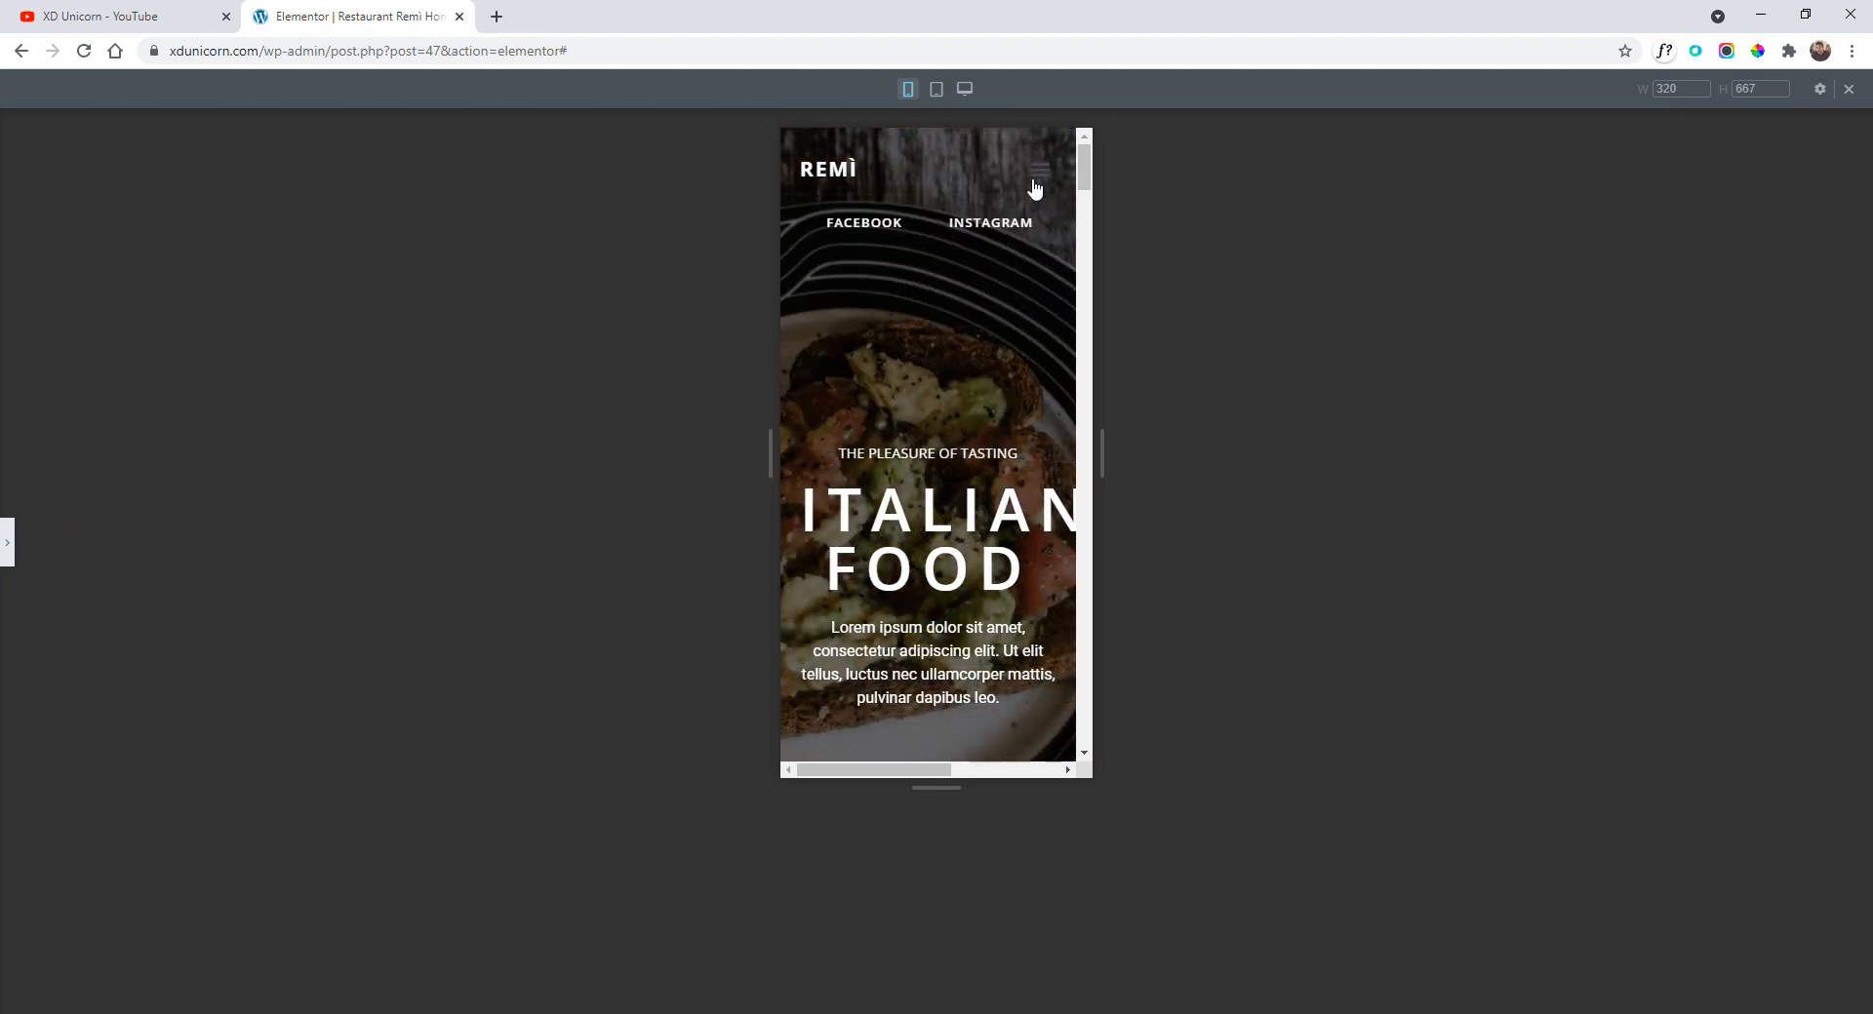
click(12, 542)
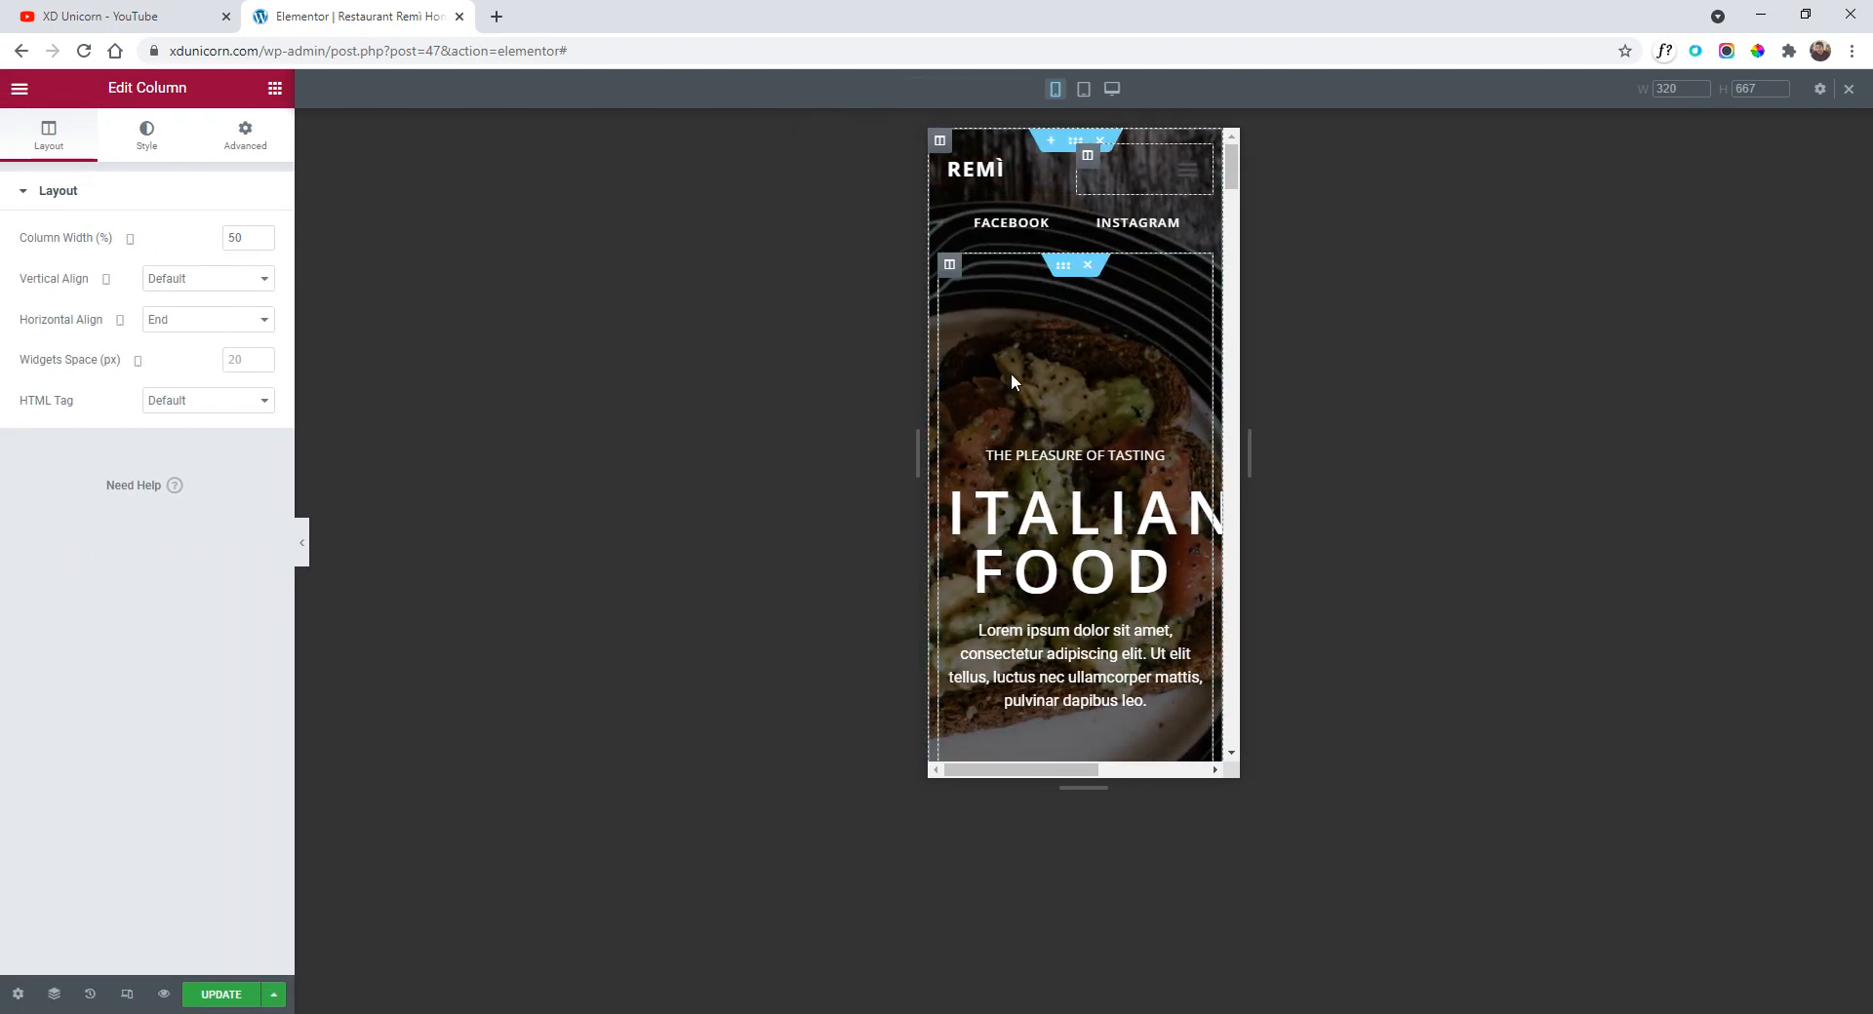
- Set the navigation menu's toggle button color to white (#FFFFFF)
click(1172, 173)
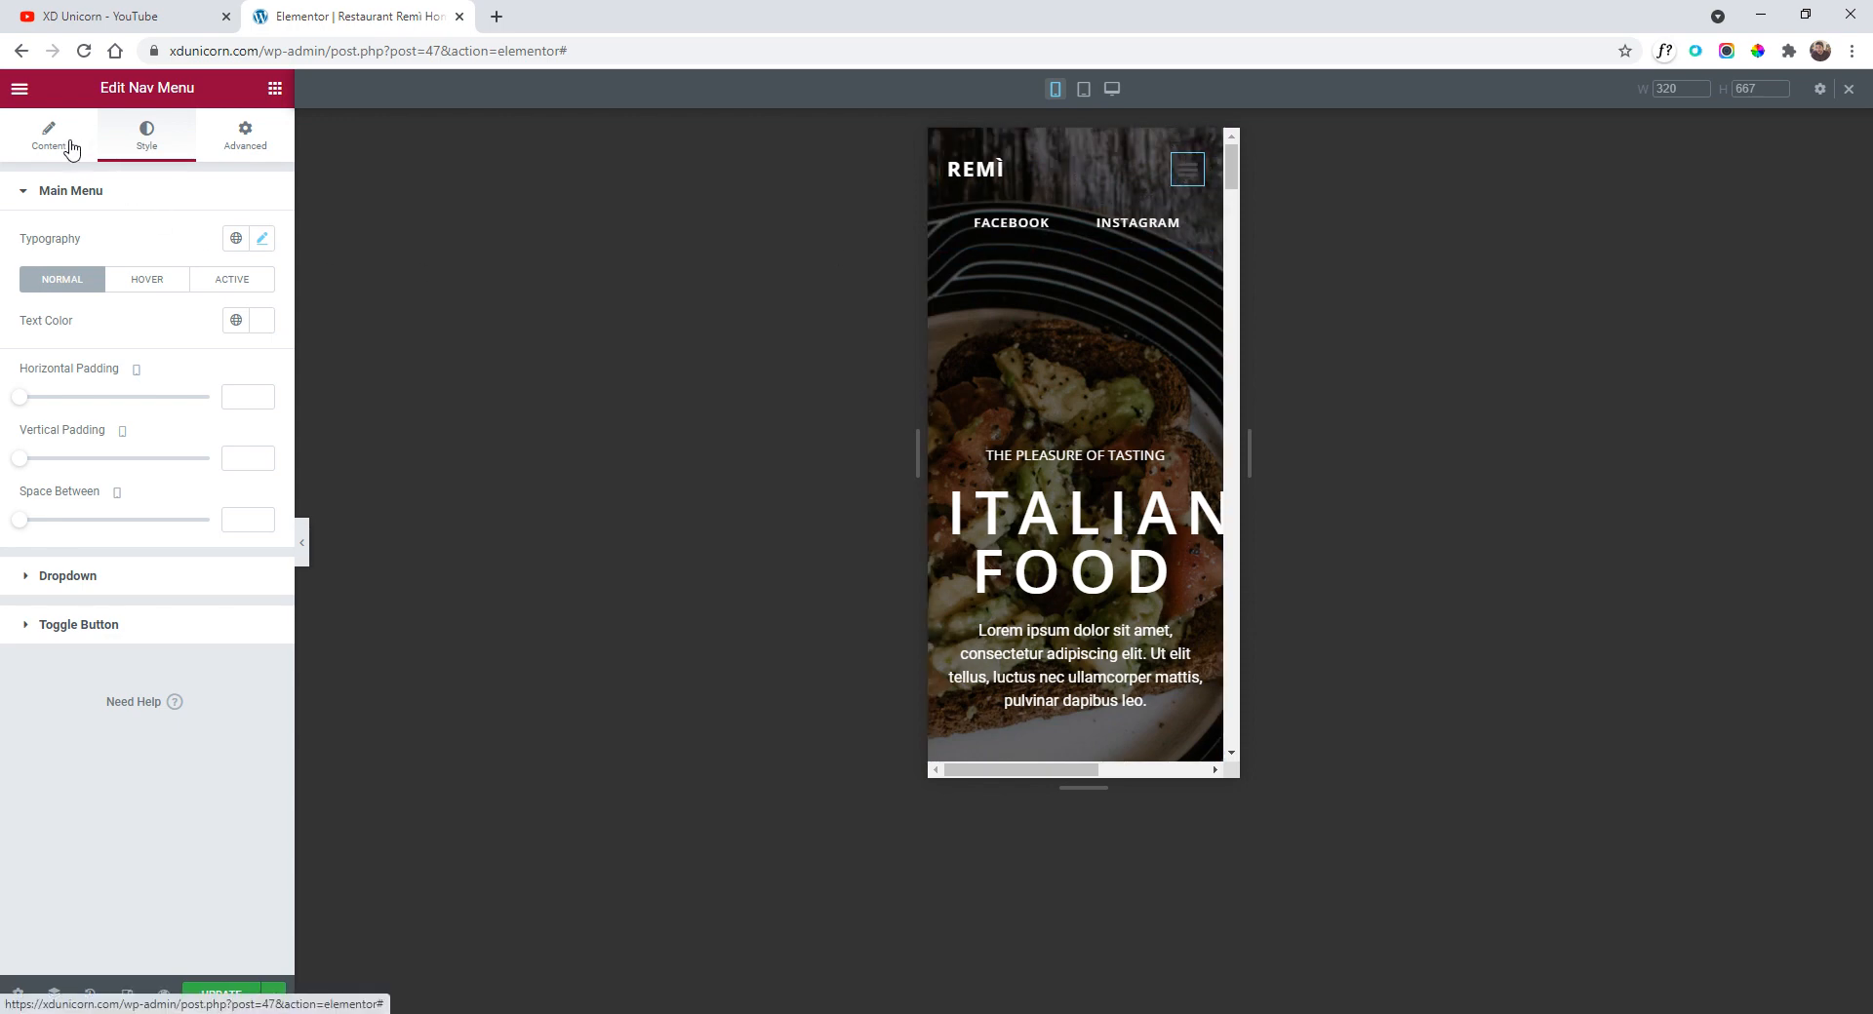
click(79, 625)
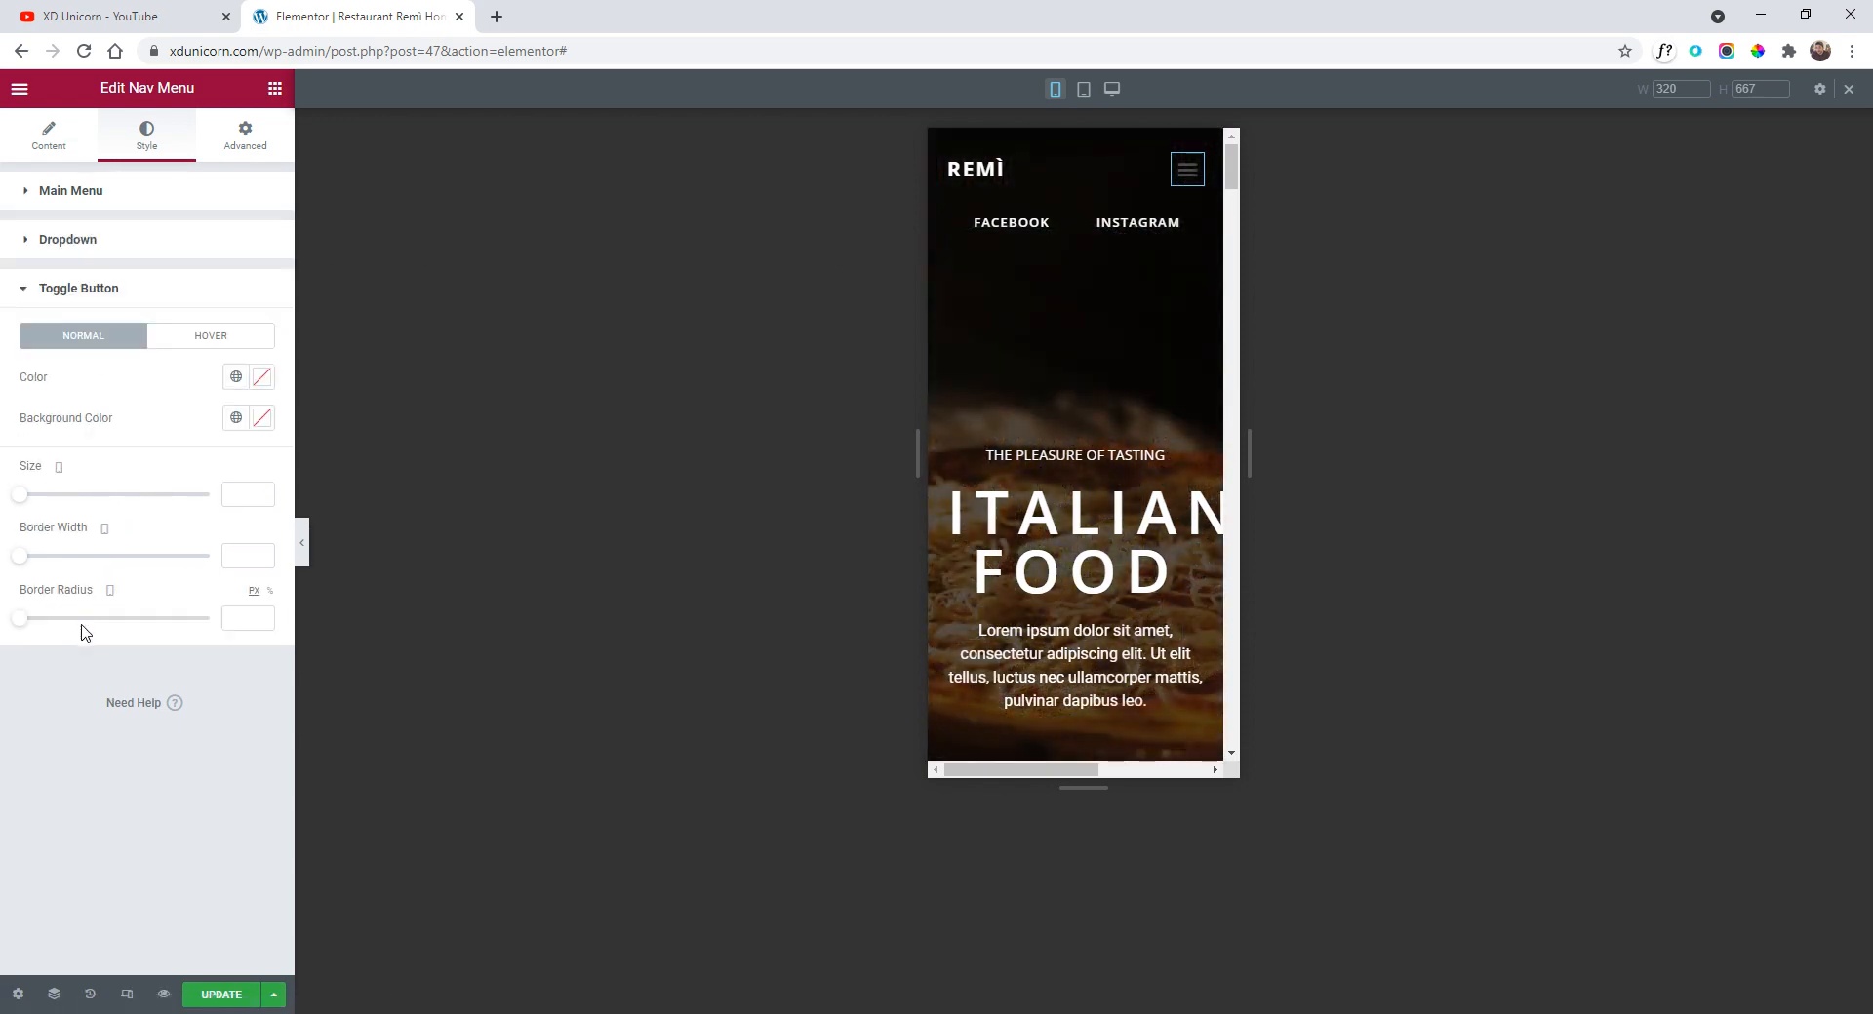
click(261, 376)
text(#FFFFFF)
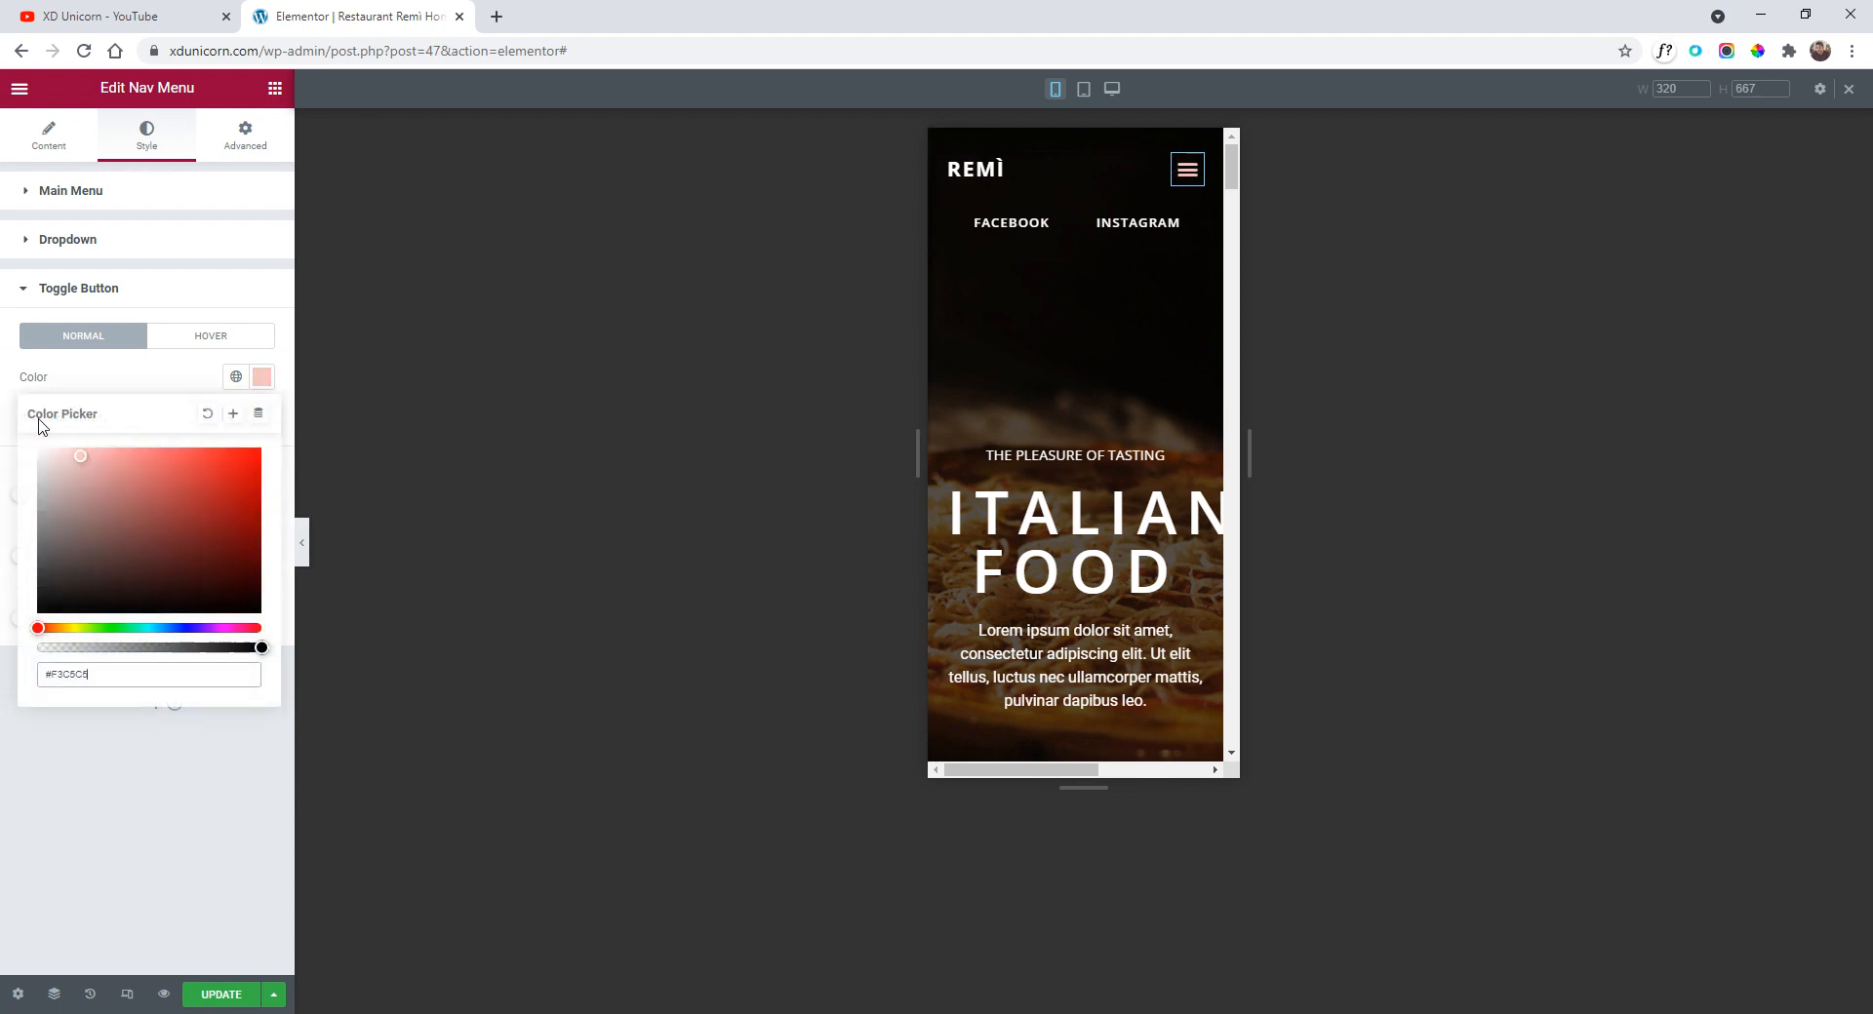
click(180, 384)
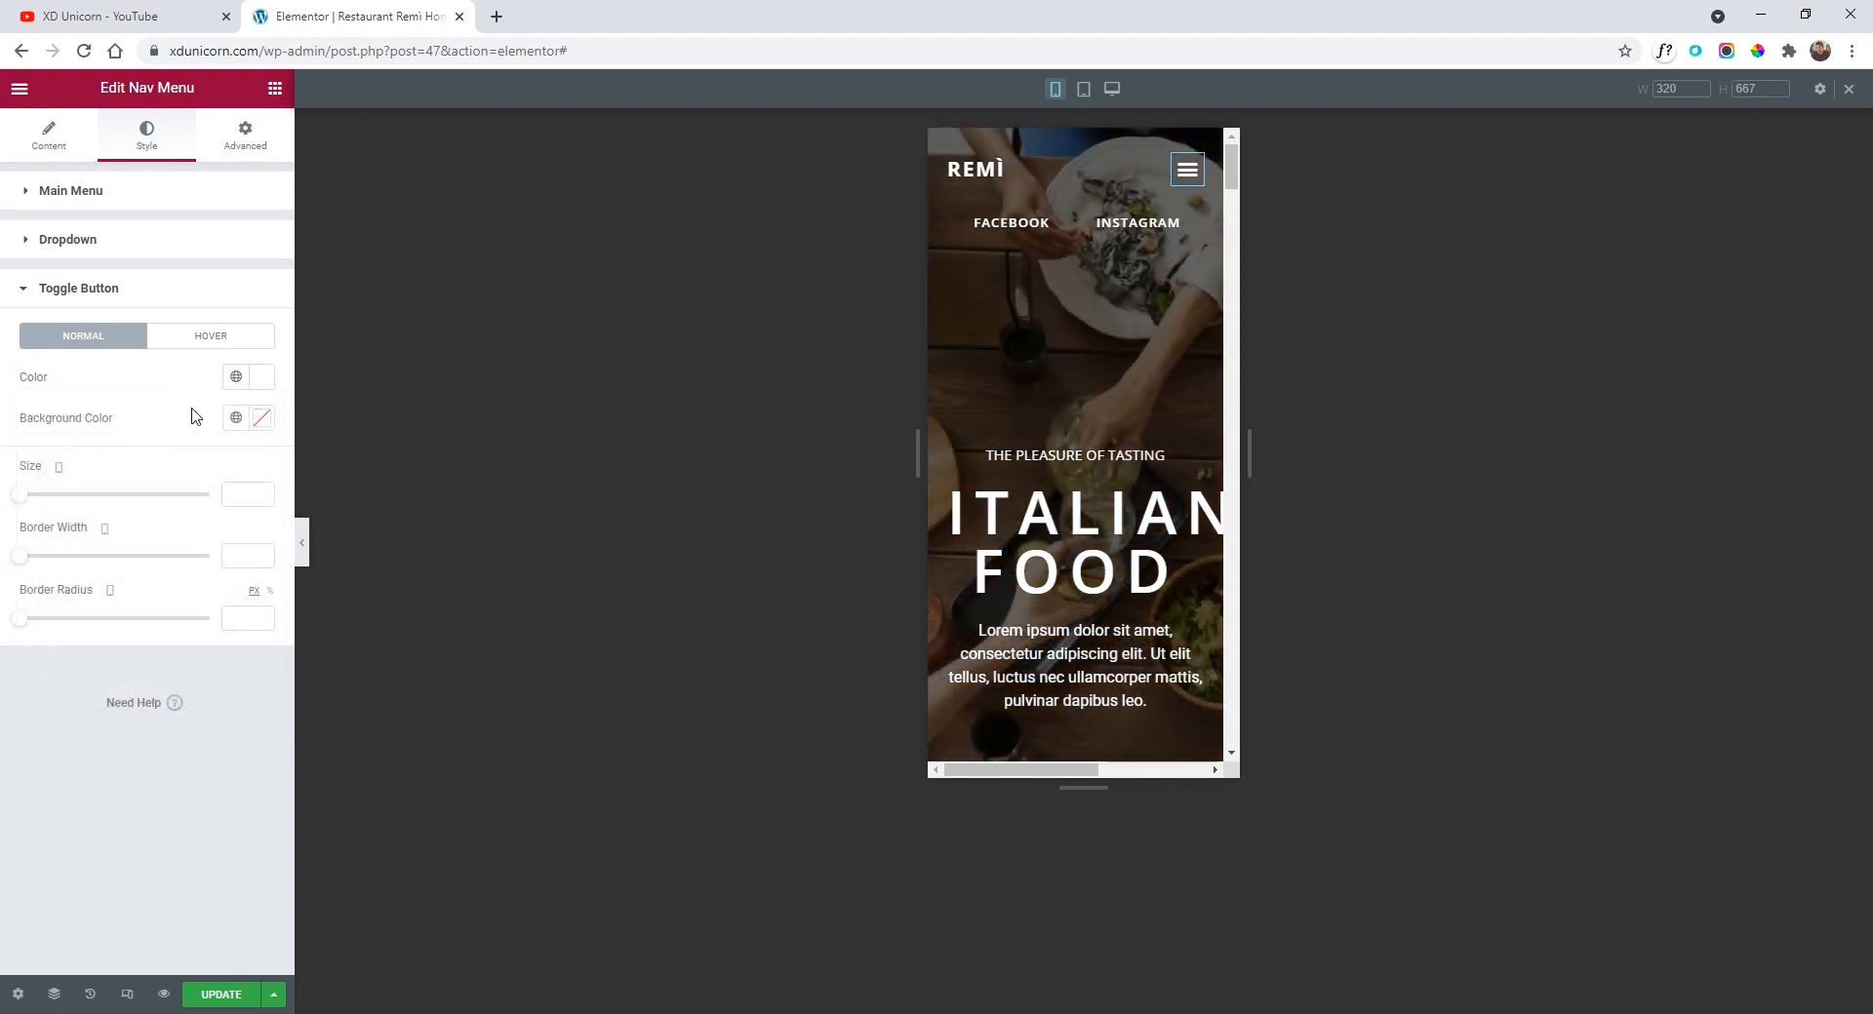
- Try a black (#000000) background on the menu toggle button and test the mobile menu with the editor panel hidden
click(263, 420)
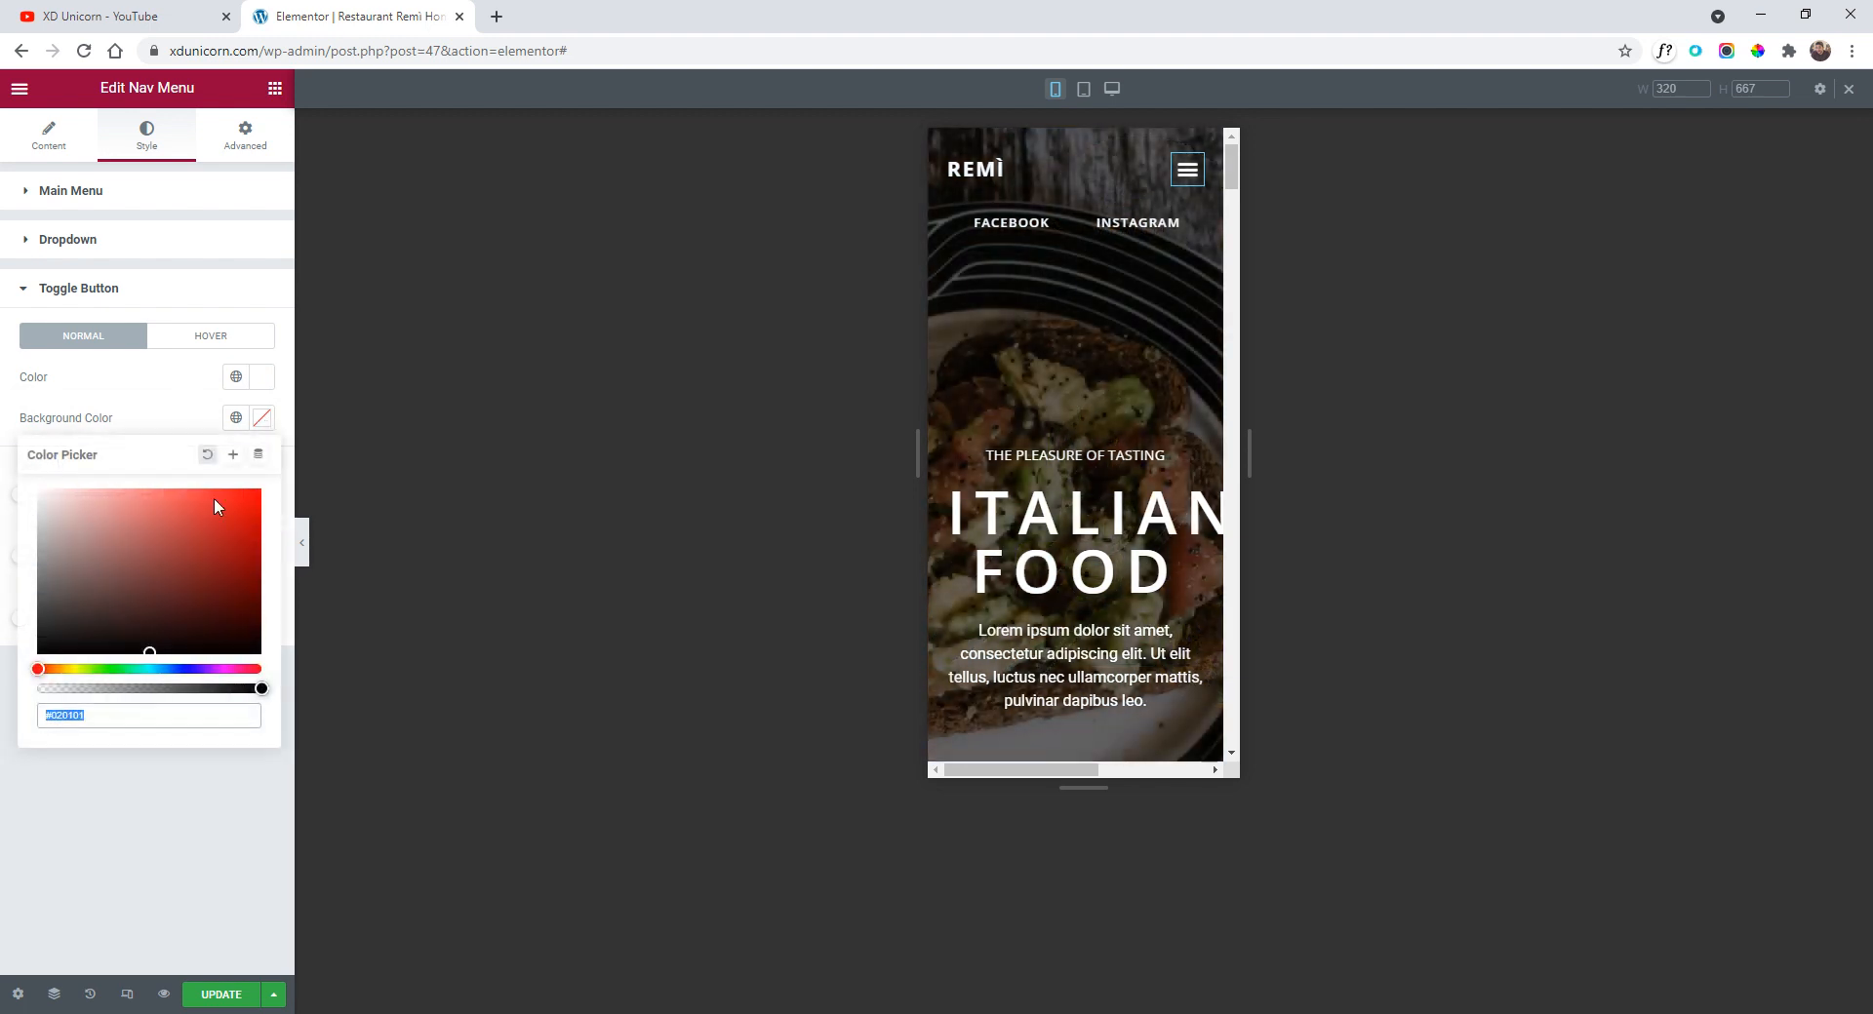
text(#453838)
drag(38, 629, 4, 694)
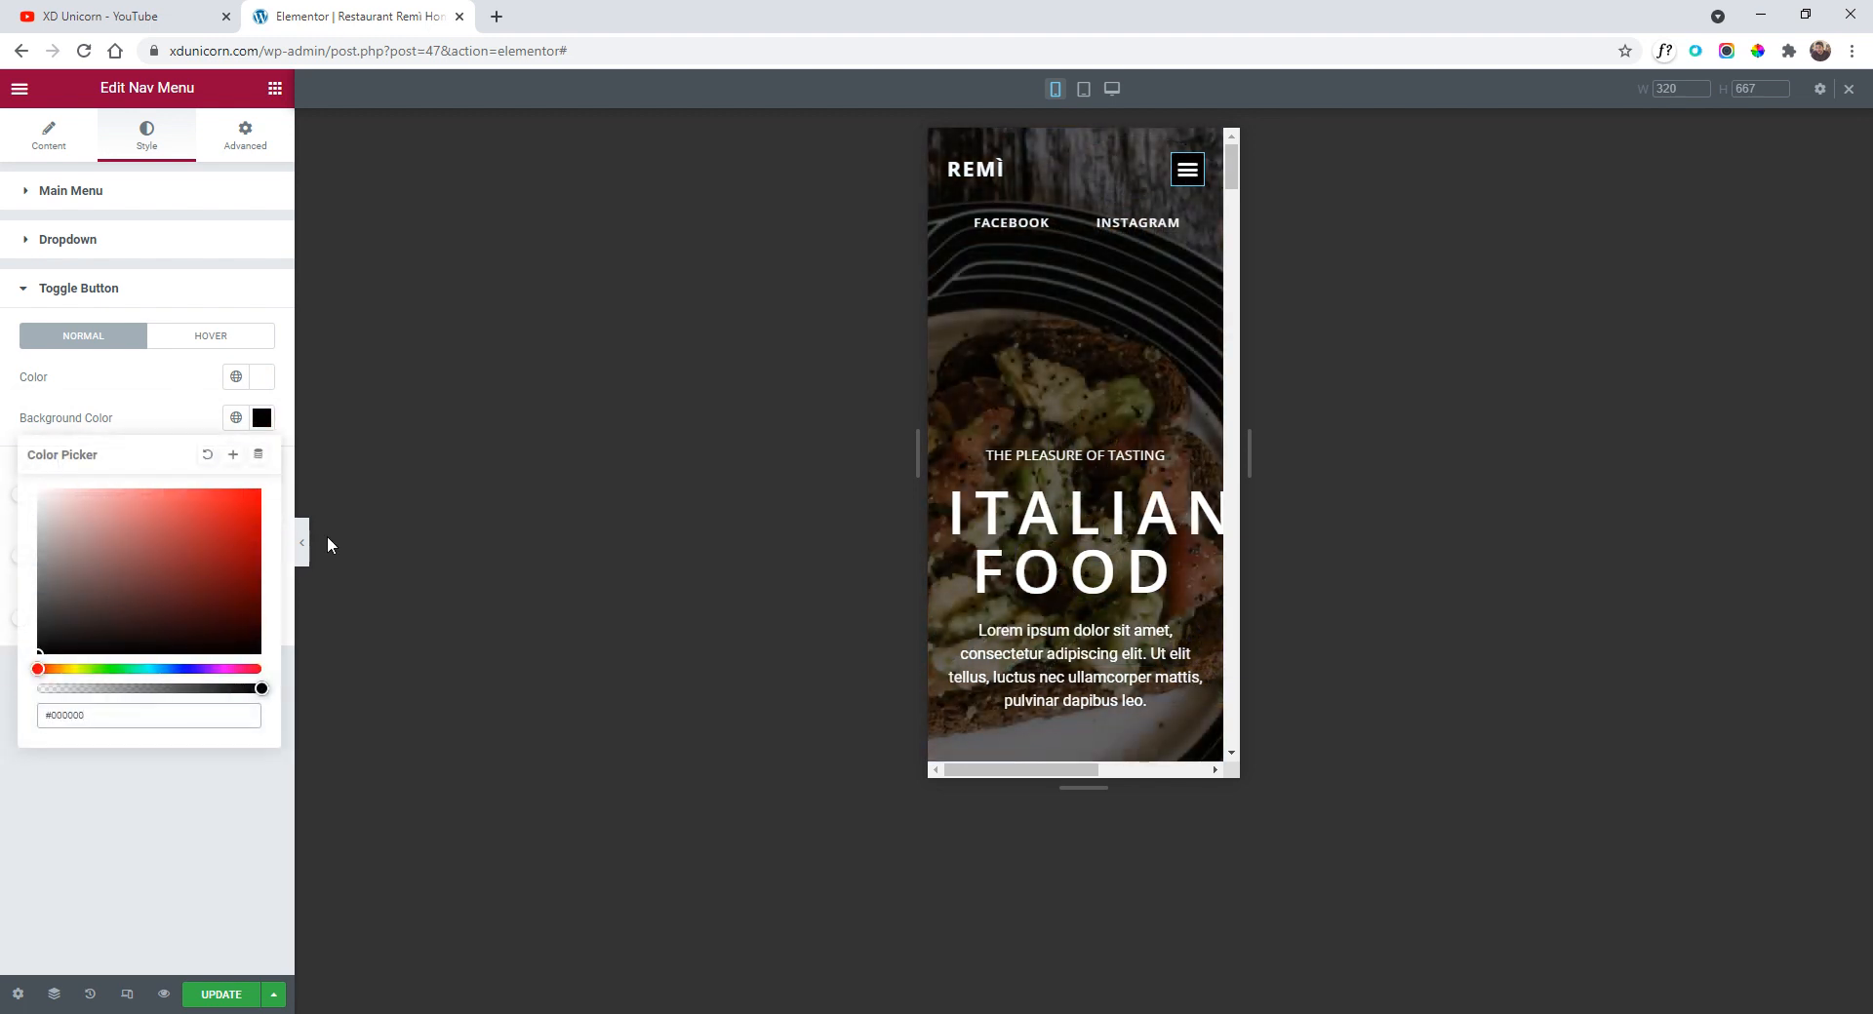
click(301, 542)
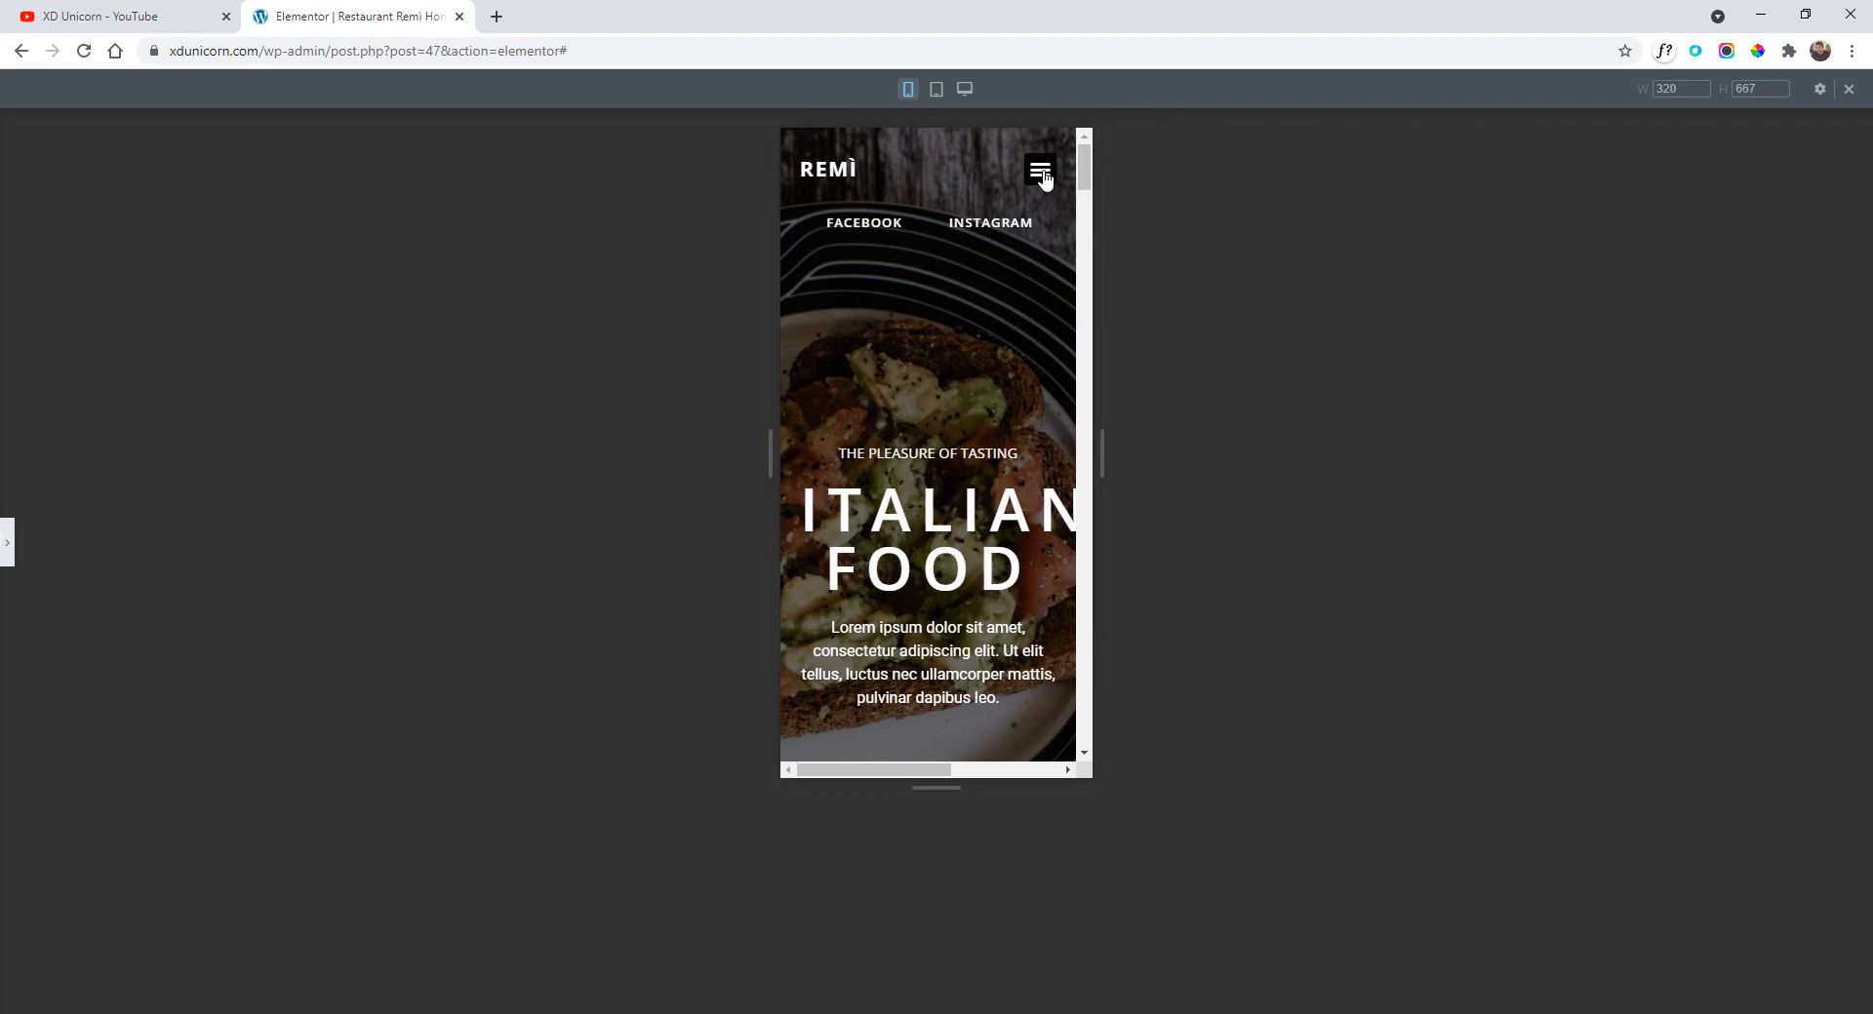
click(1042, 174)
click(1042, 174)
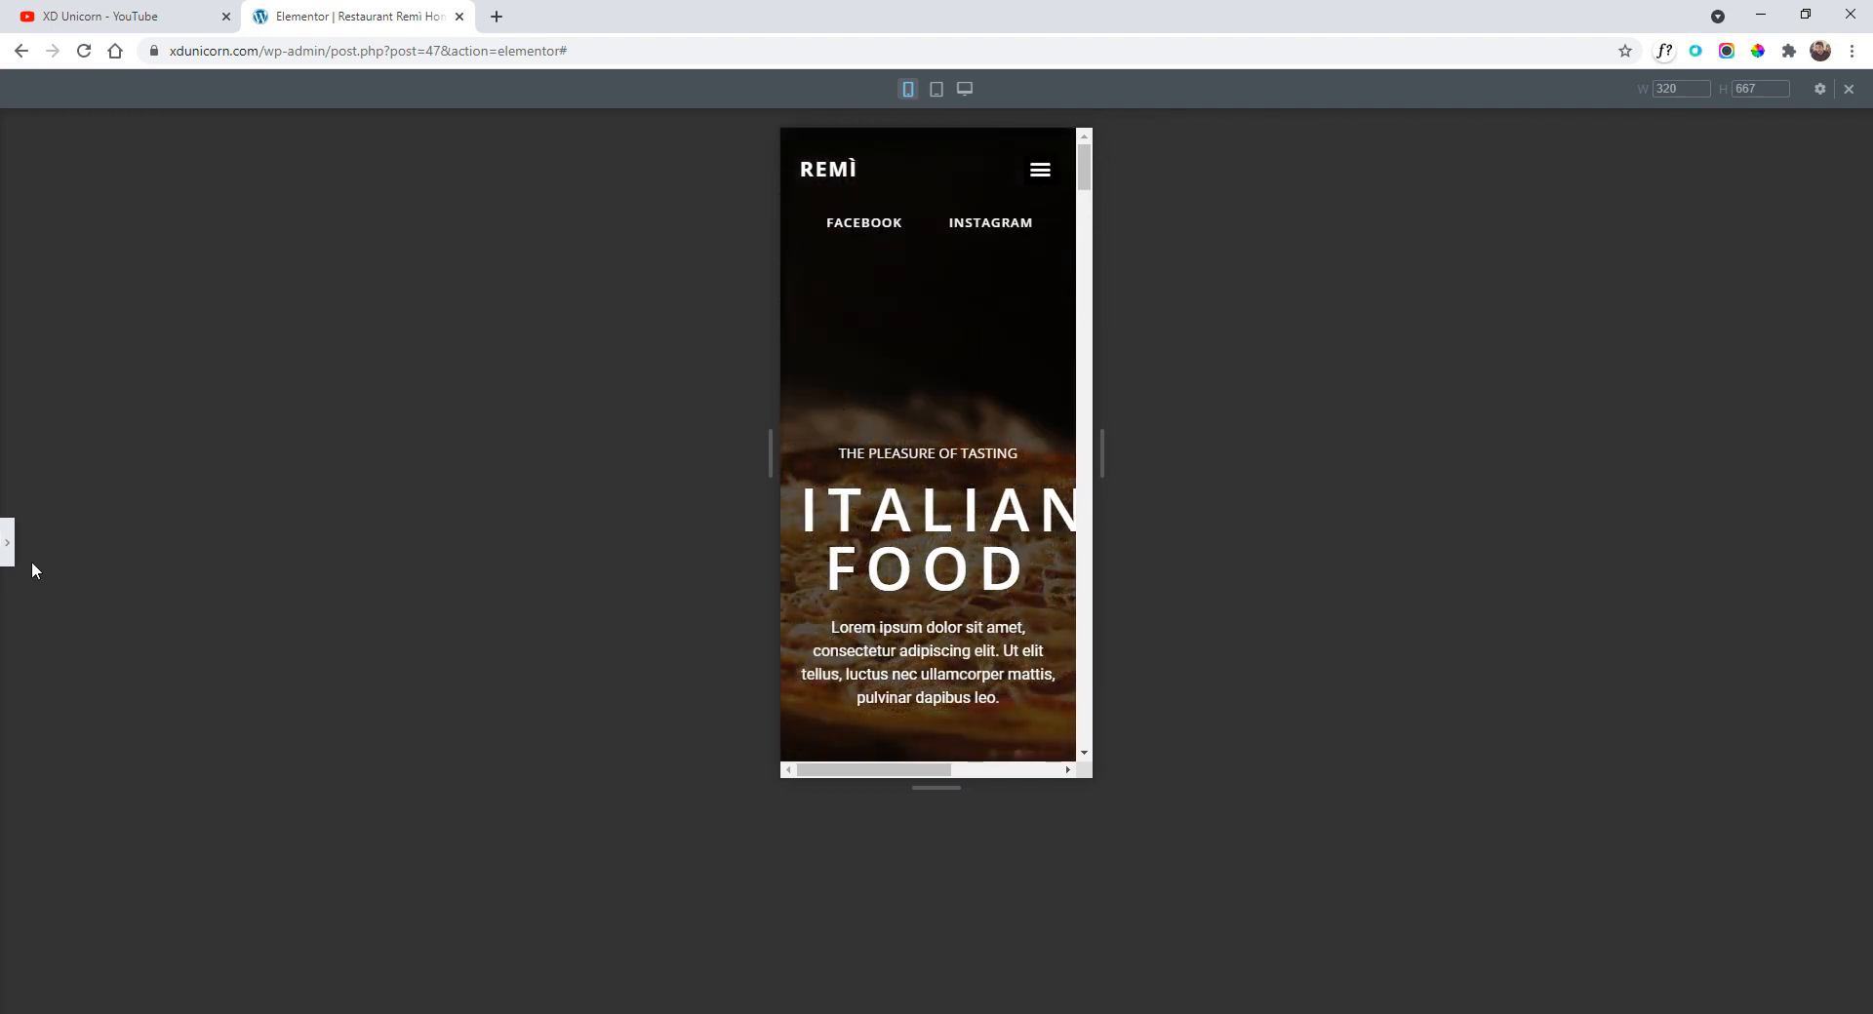
click(8, 542)
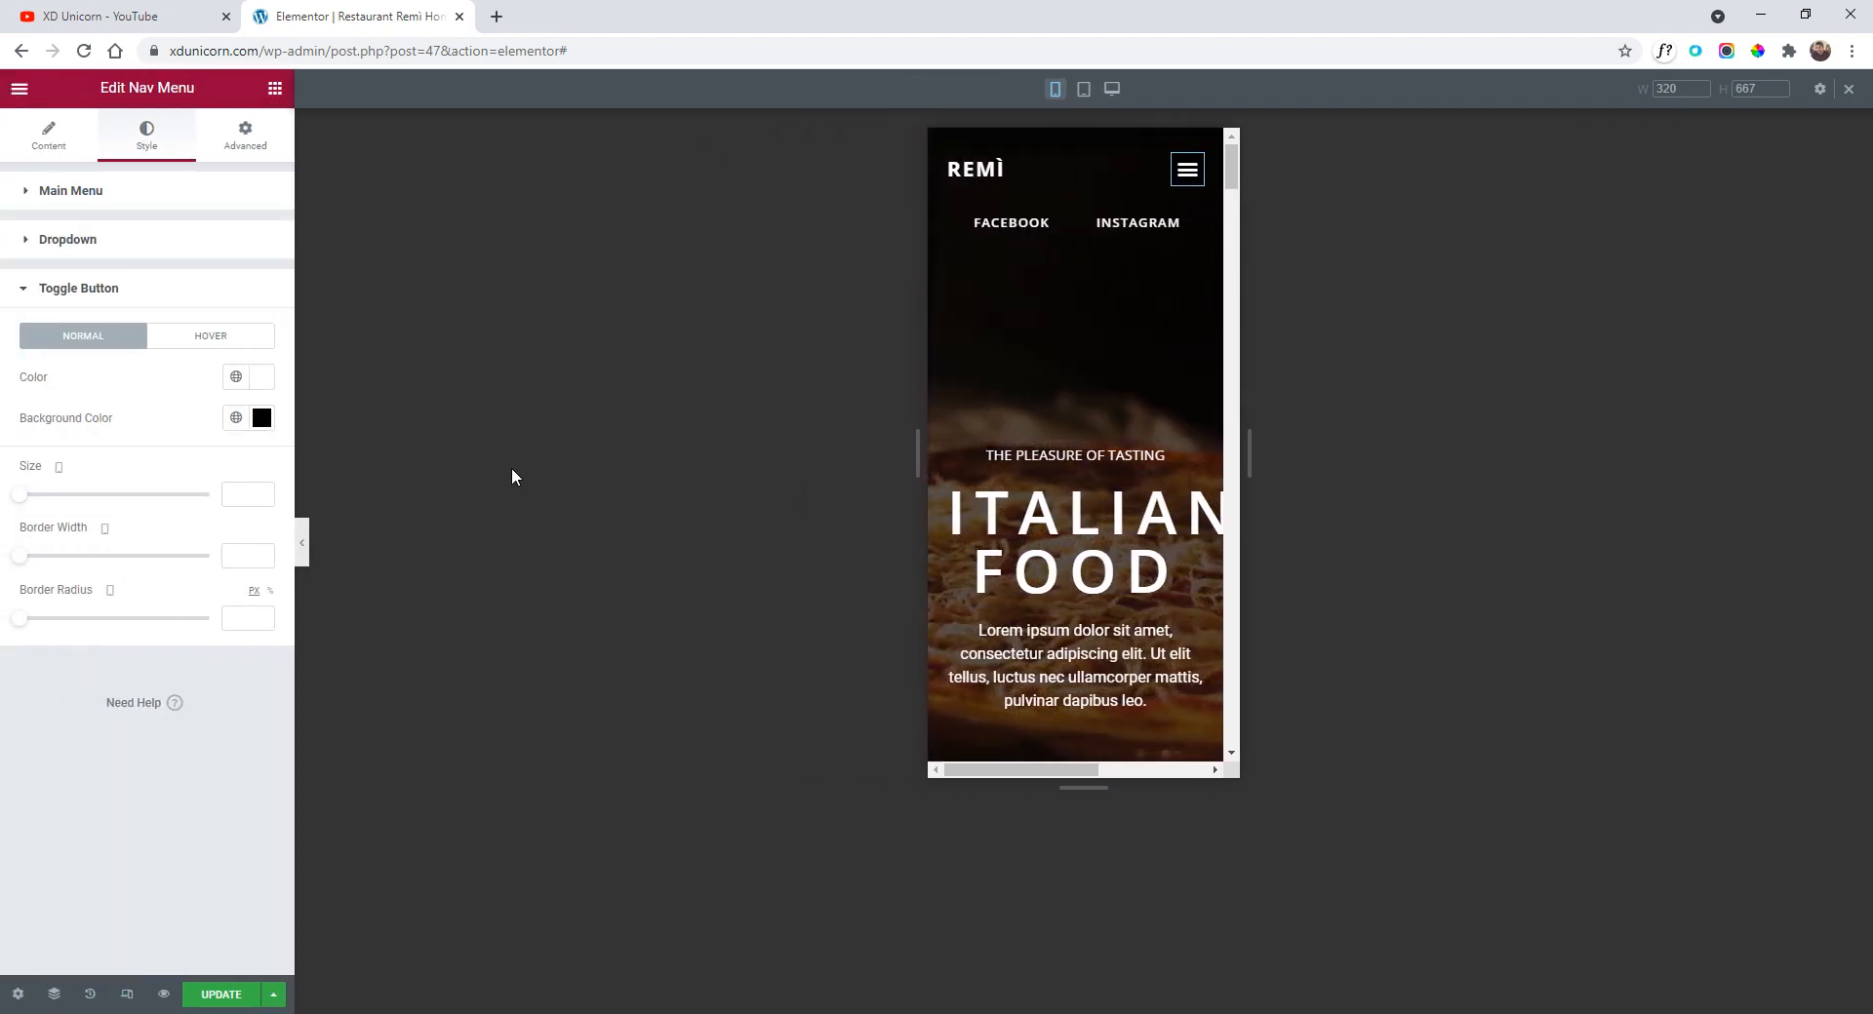
- Reset the menu toggle button's background color to its default
click(261, 418)
click(209, 455)
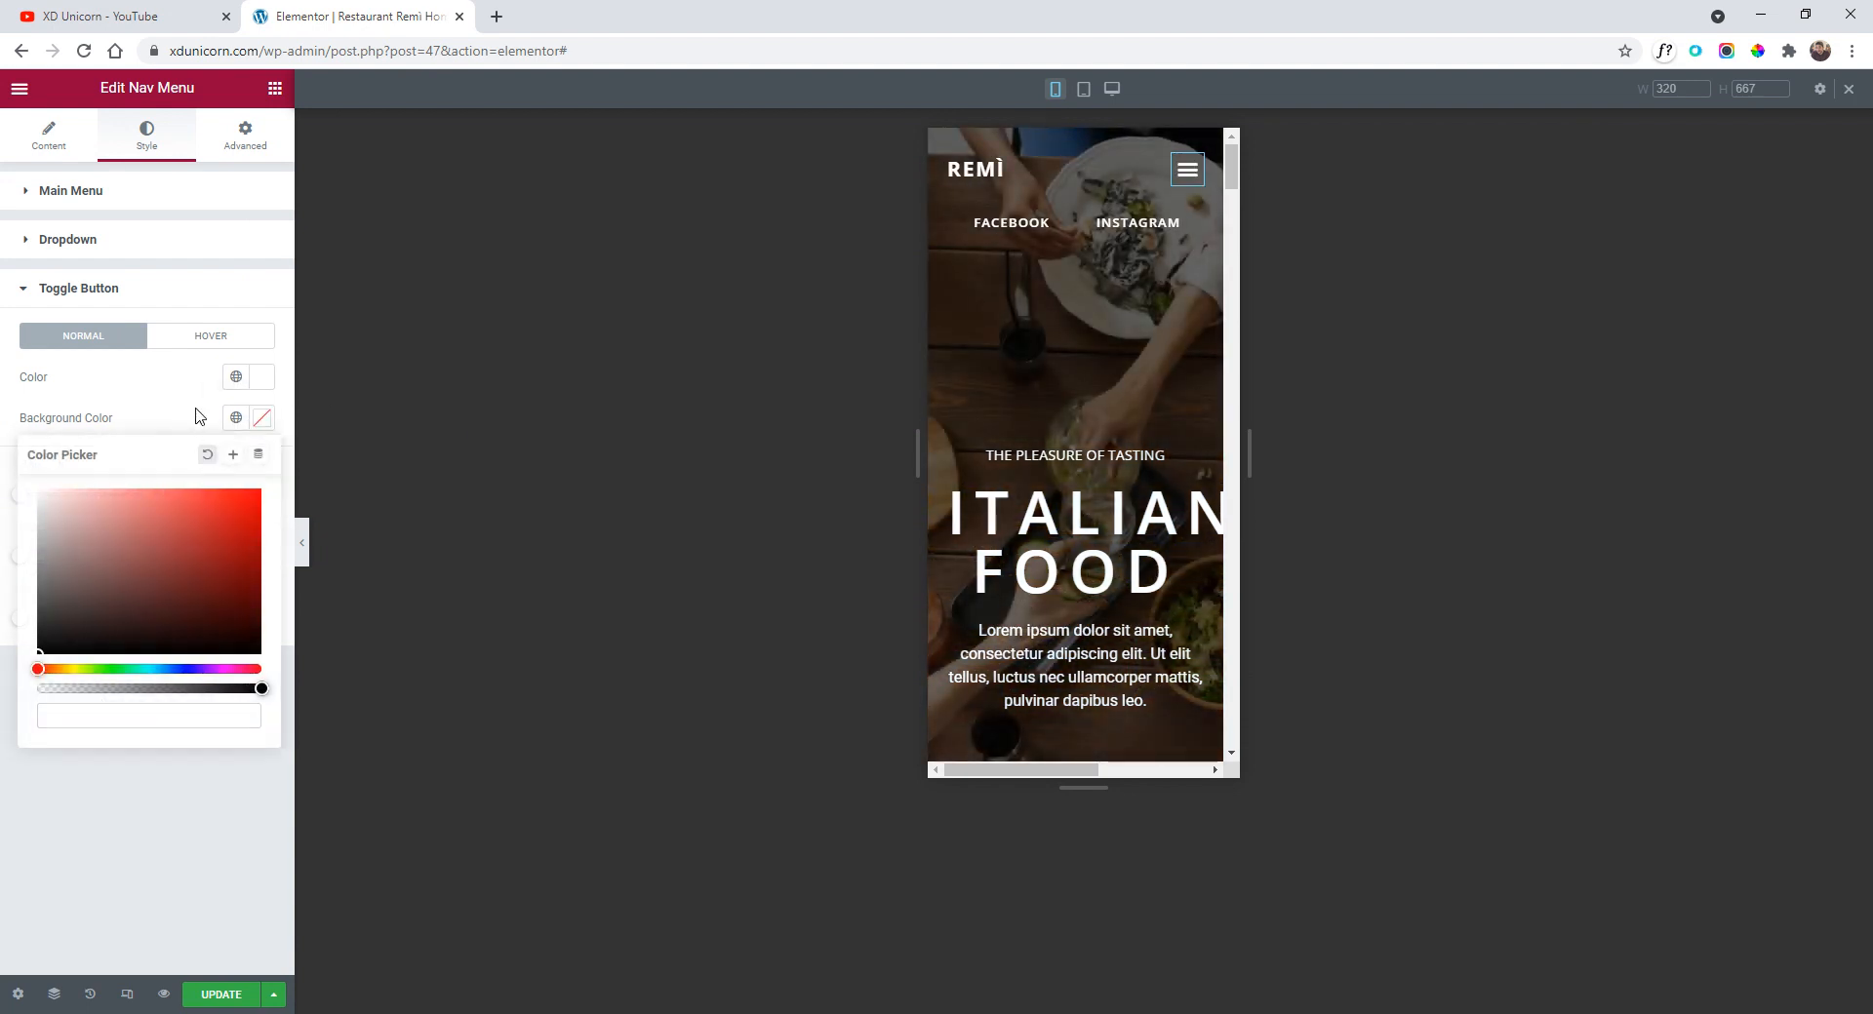
click(198, 417)
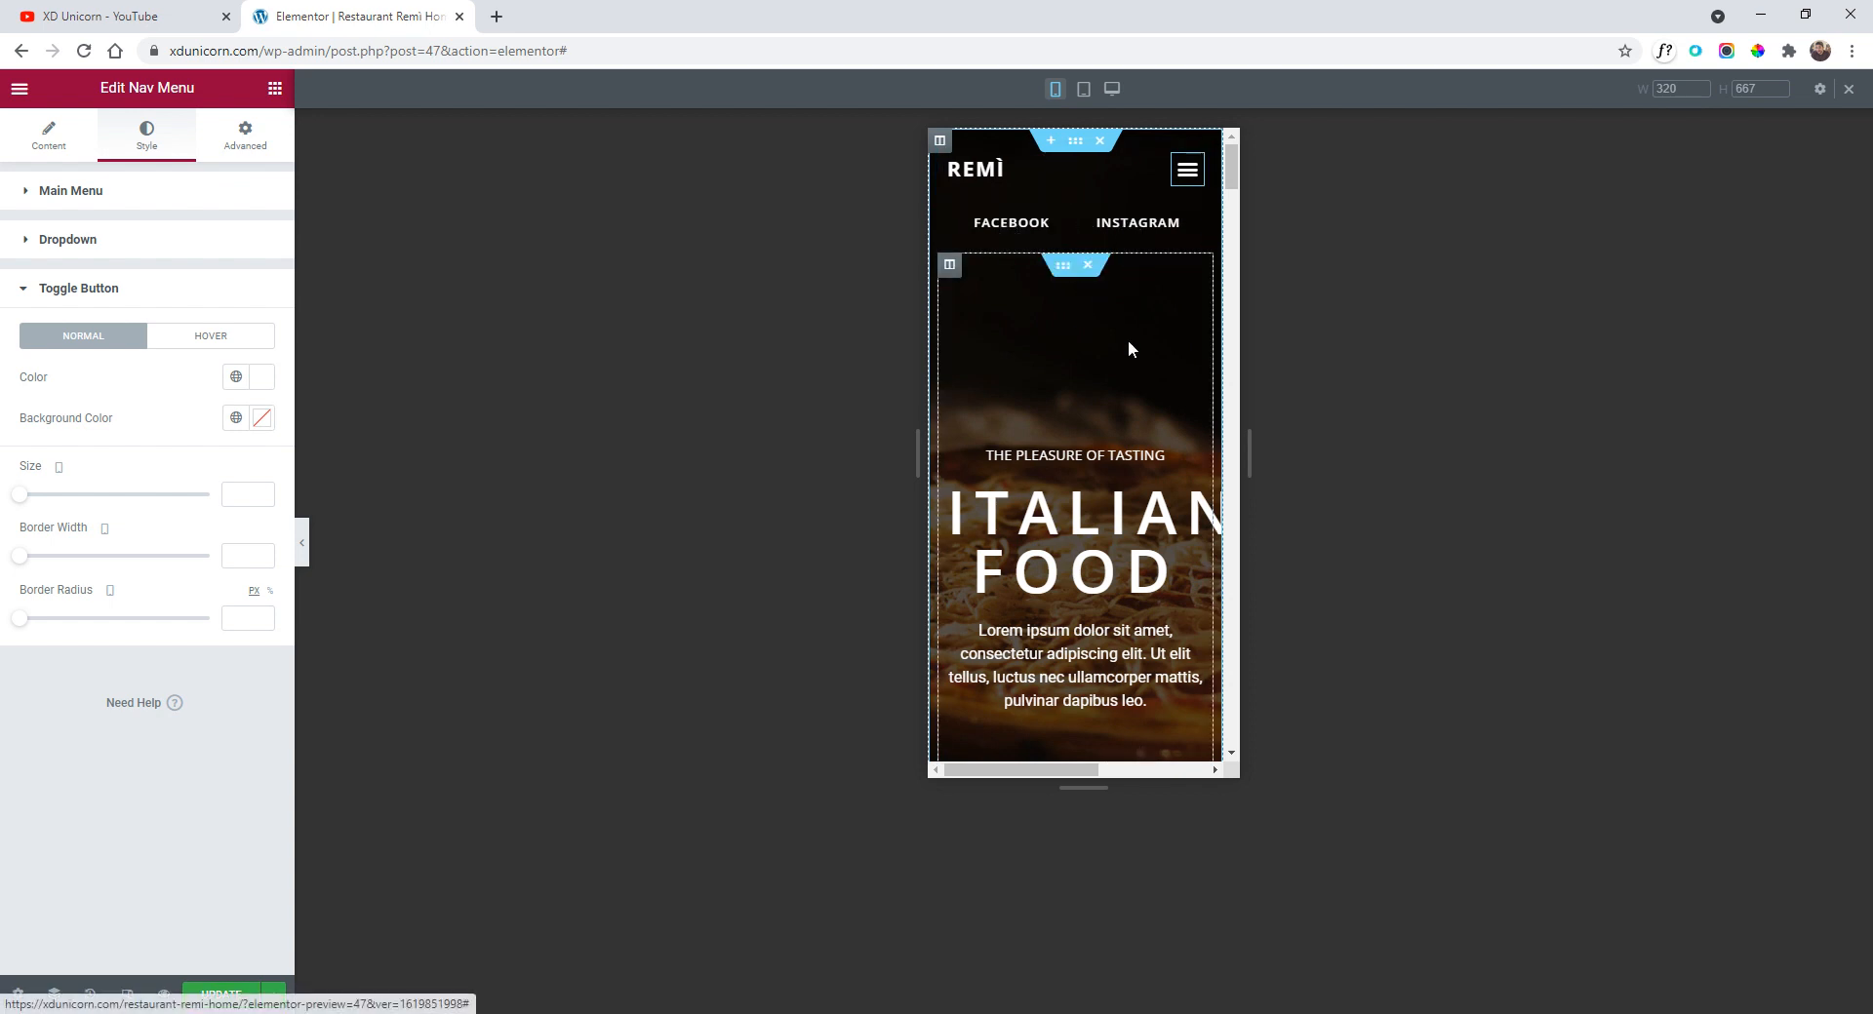
- Set the mobile font size of the ITALIAN FOOD heading to 2.6 rem in its typography
click(1084, 369)
scroll(1110, 390, down, 1)
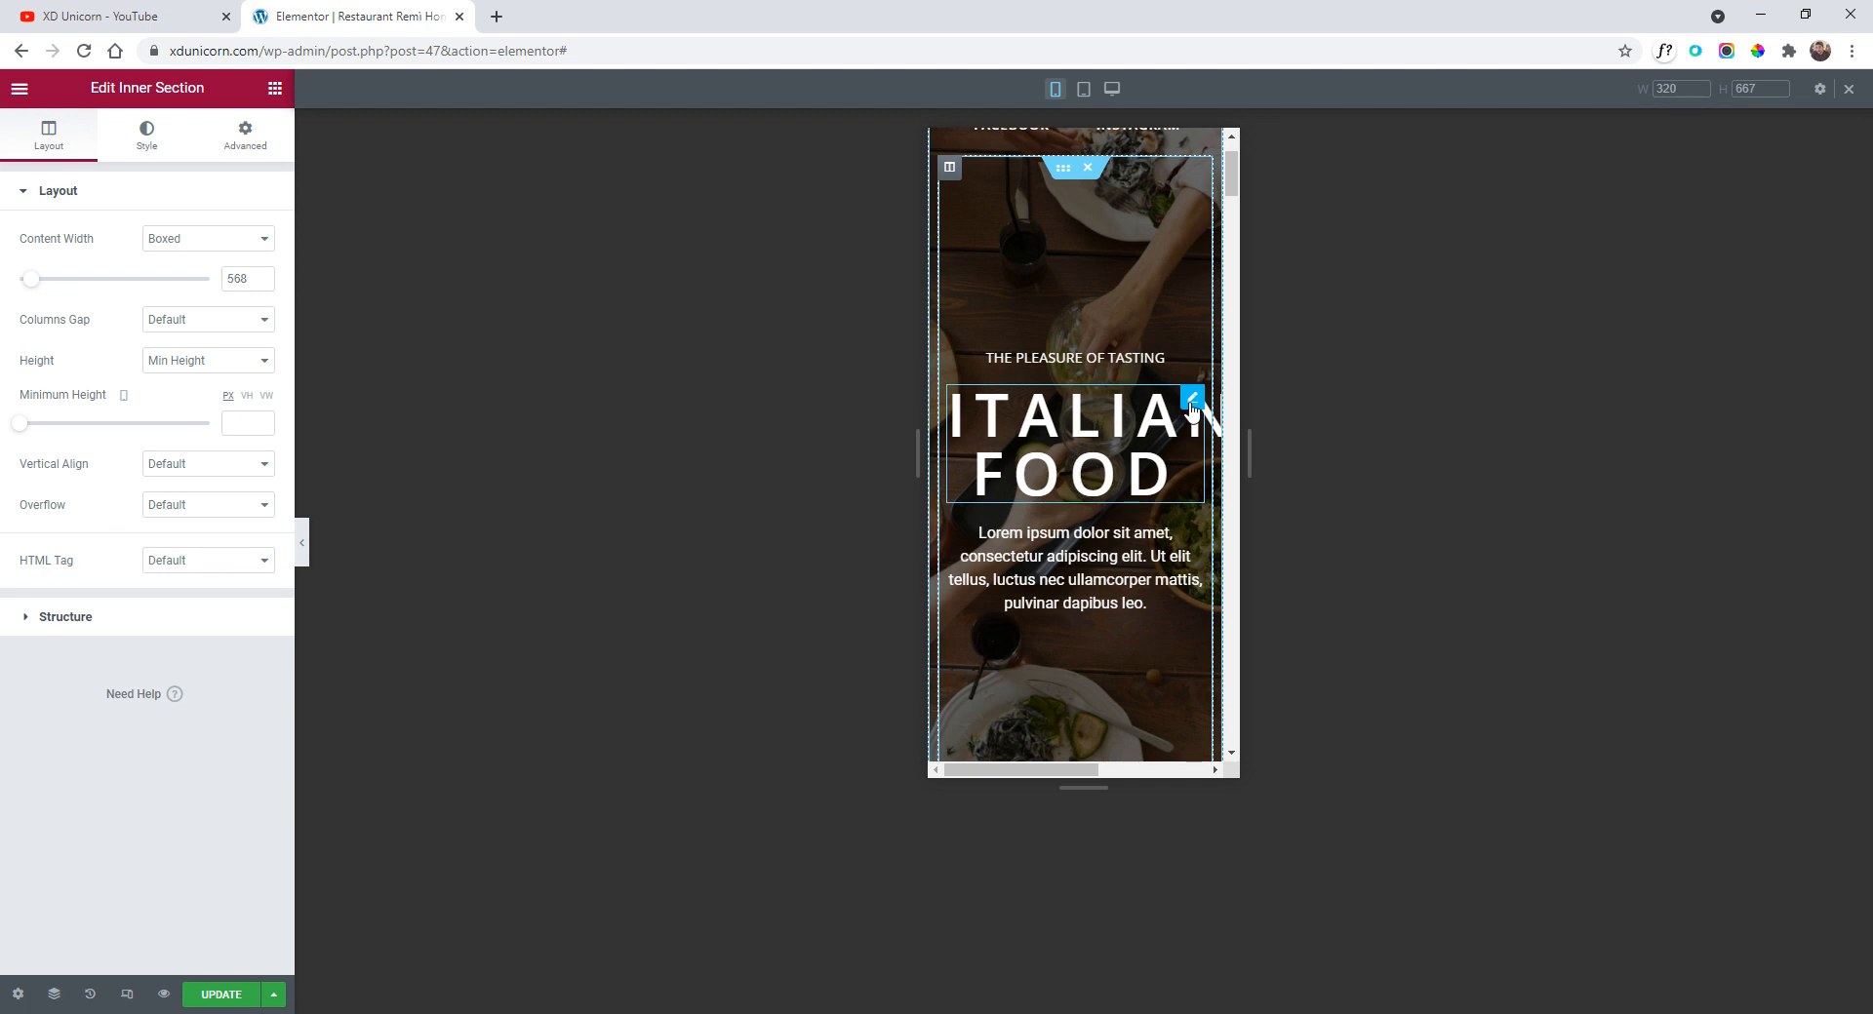
click(1190, 402)
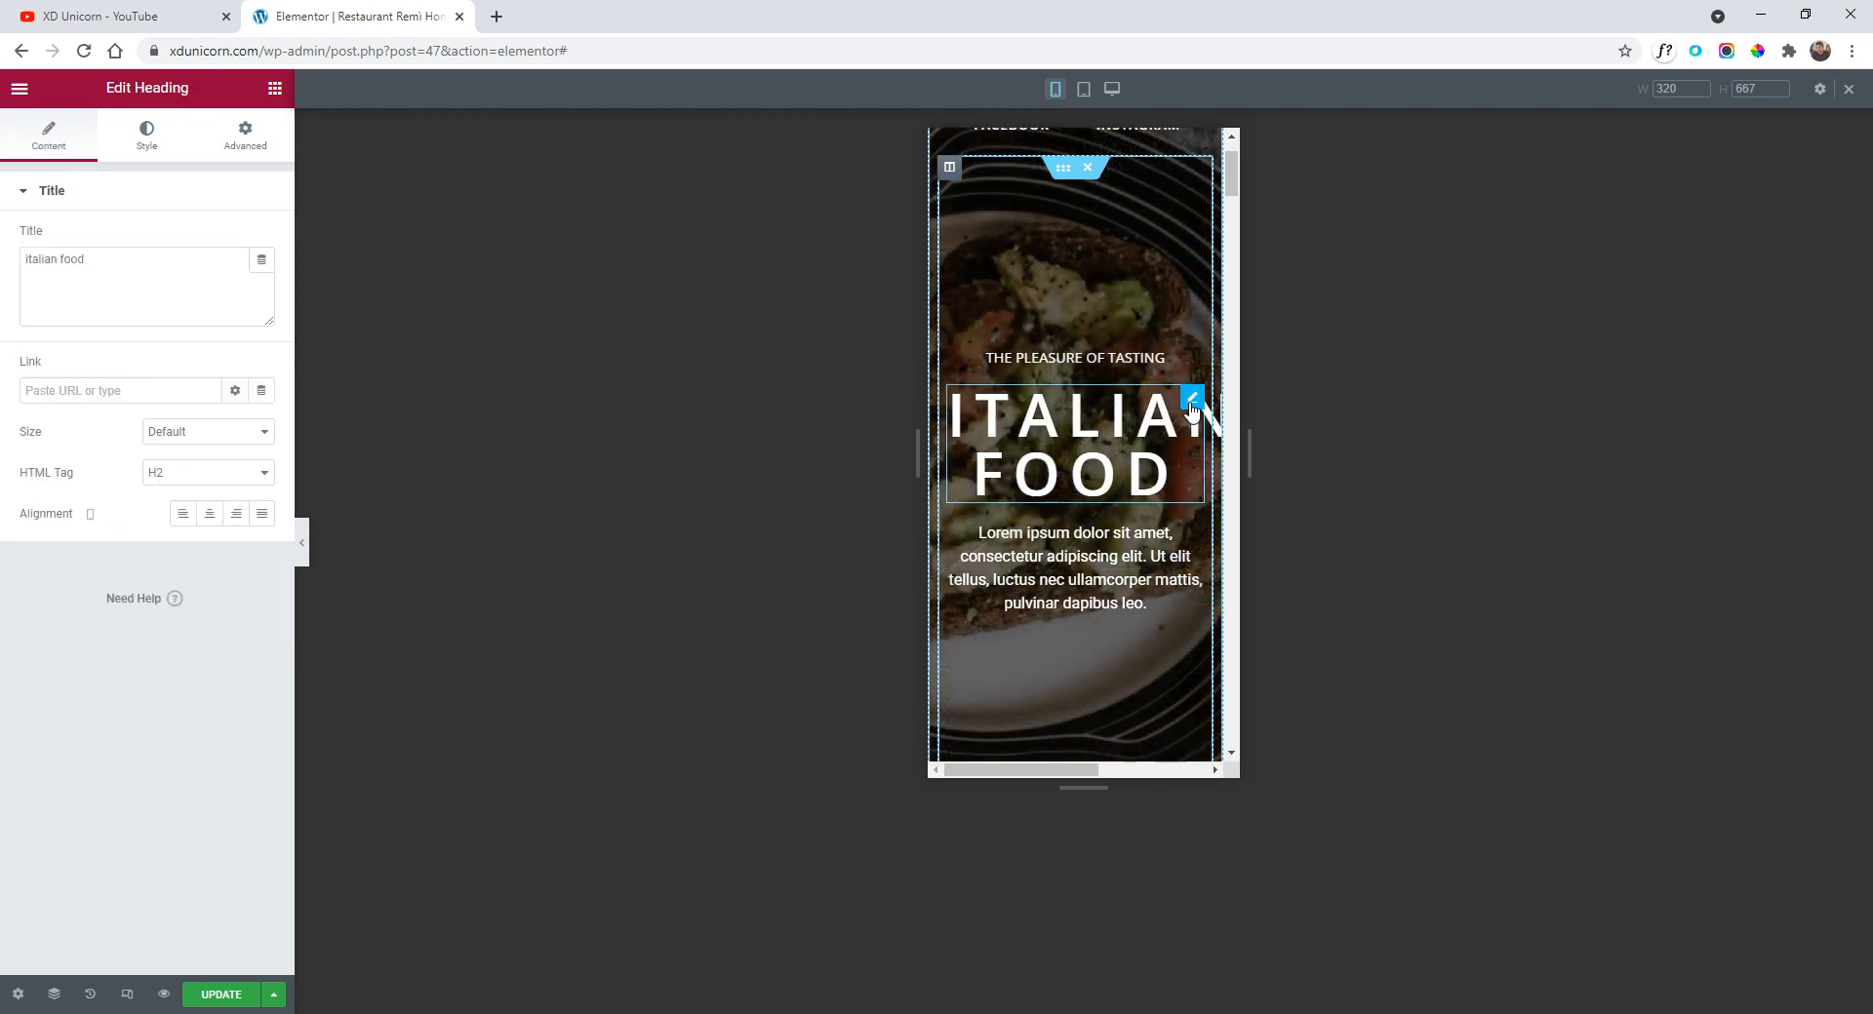
click(146, 136)
click(261, 284)
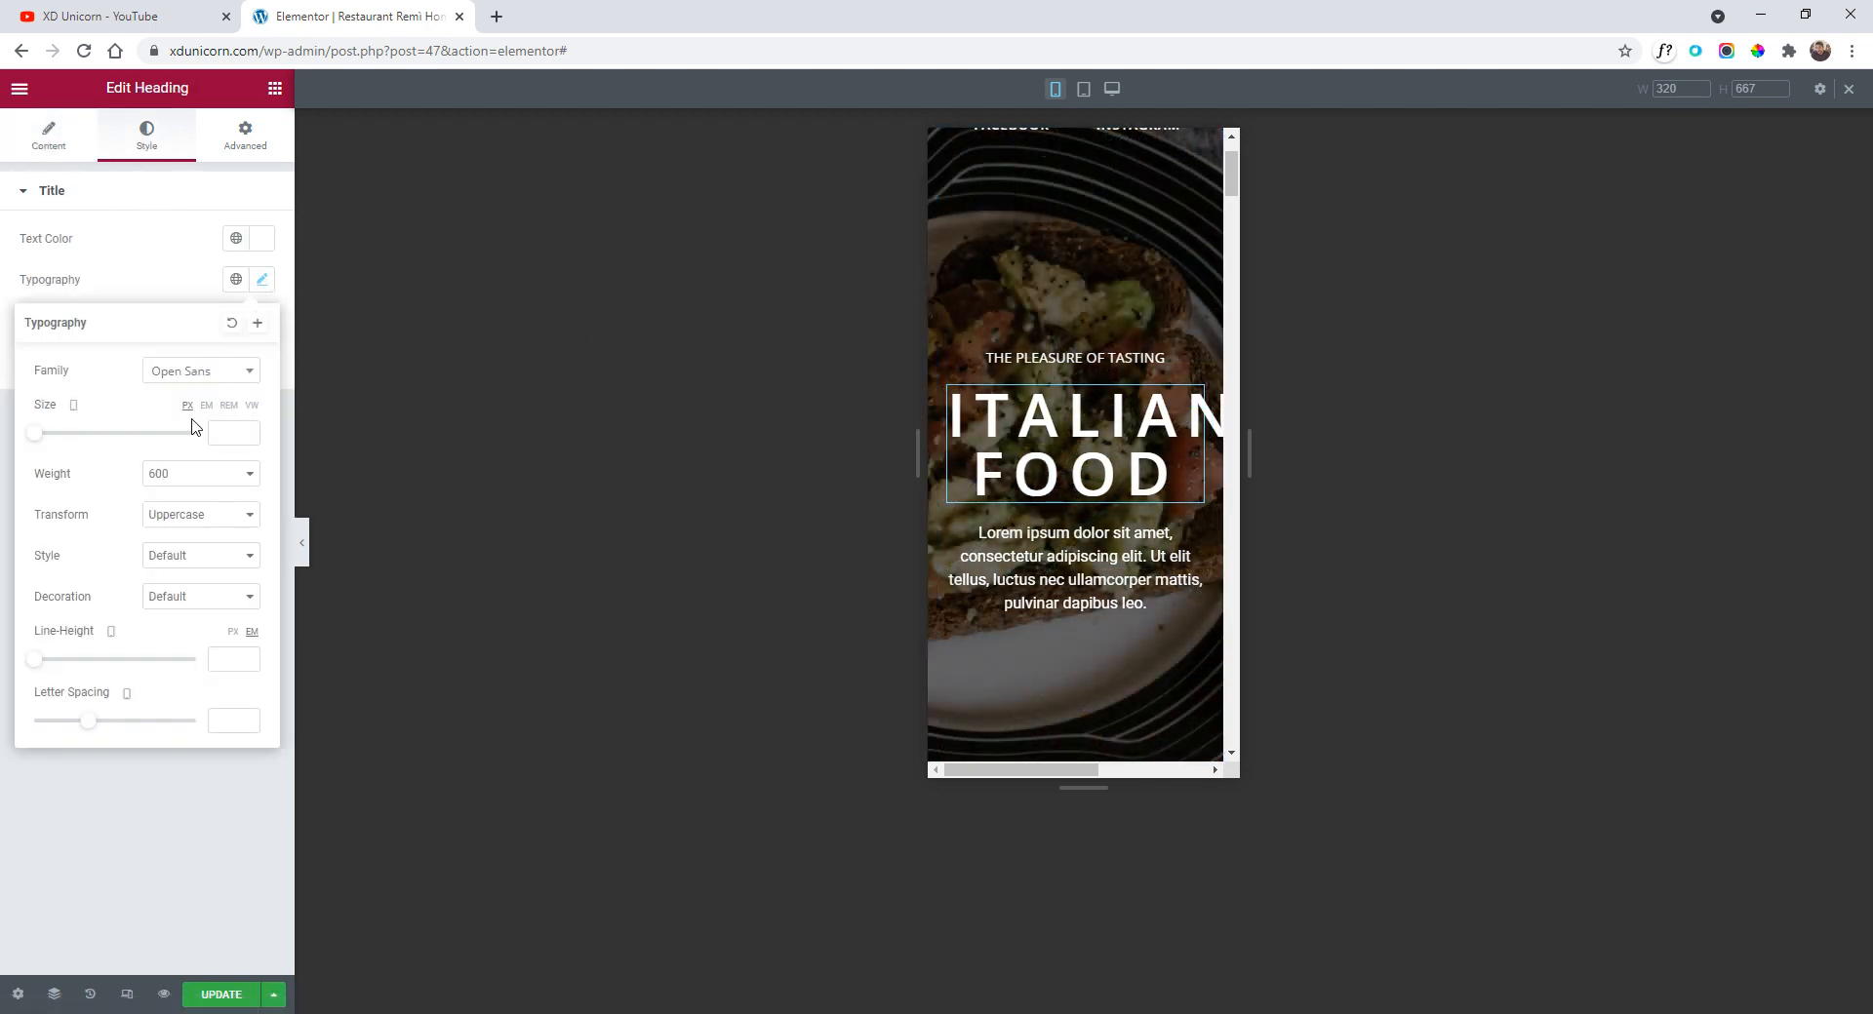
click(225, 414)
mouse_move(63, 434)
mouse_down()
mouse_move(46, 434)
mouse_move(78, 443)
mouse_up()
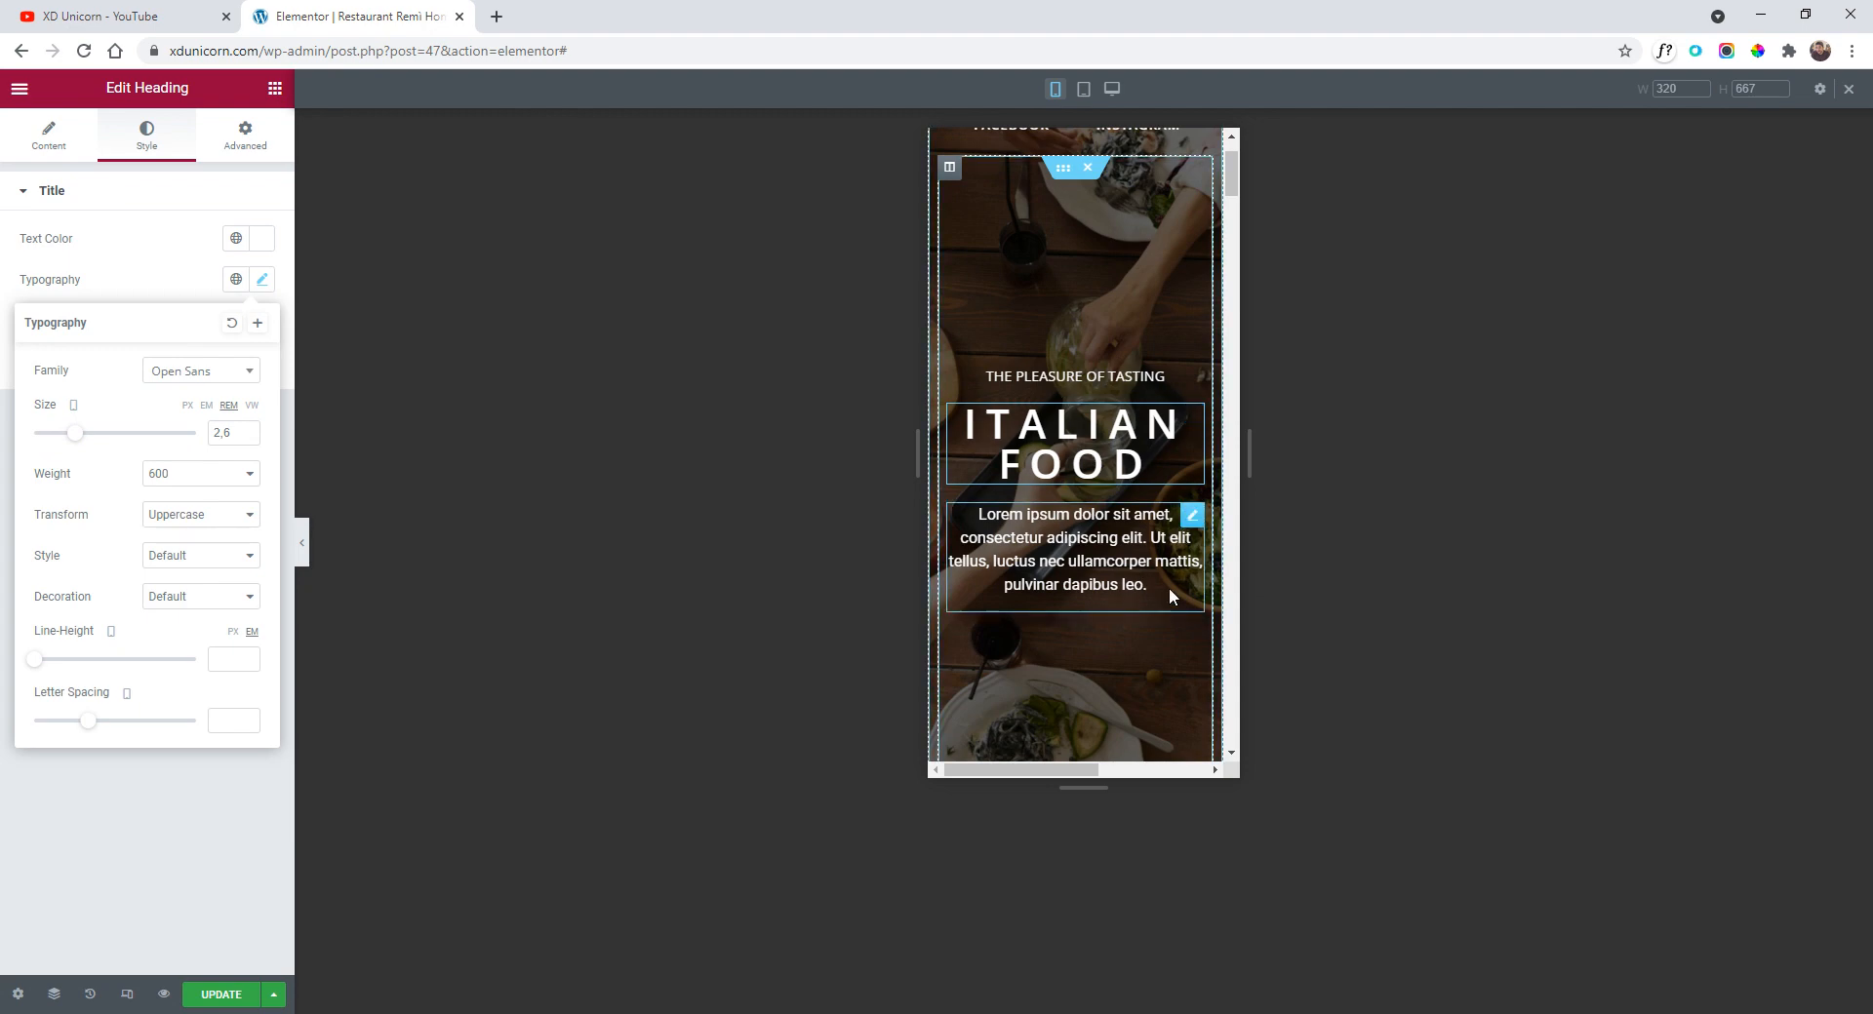
- Set the mobile minimum height of the inner section holding the ITALIAN FOOD heading to 495 px and review the hero area
scroll(1158, 604, up, 1)
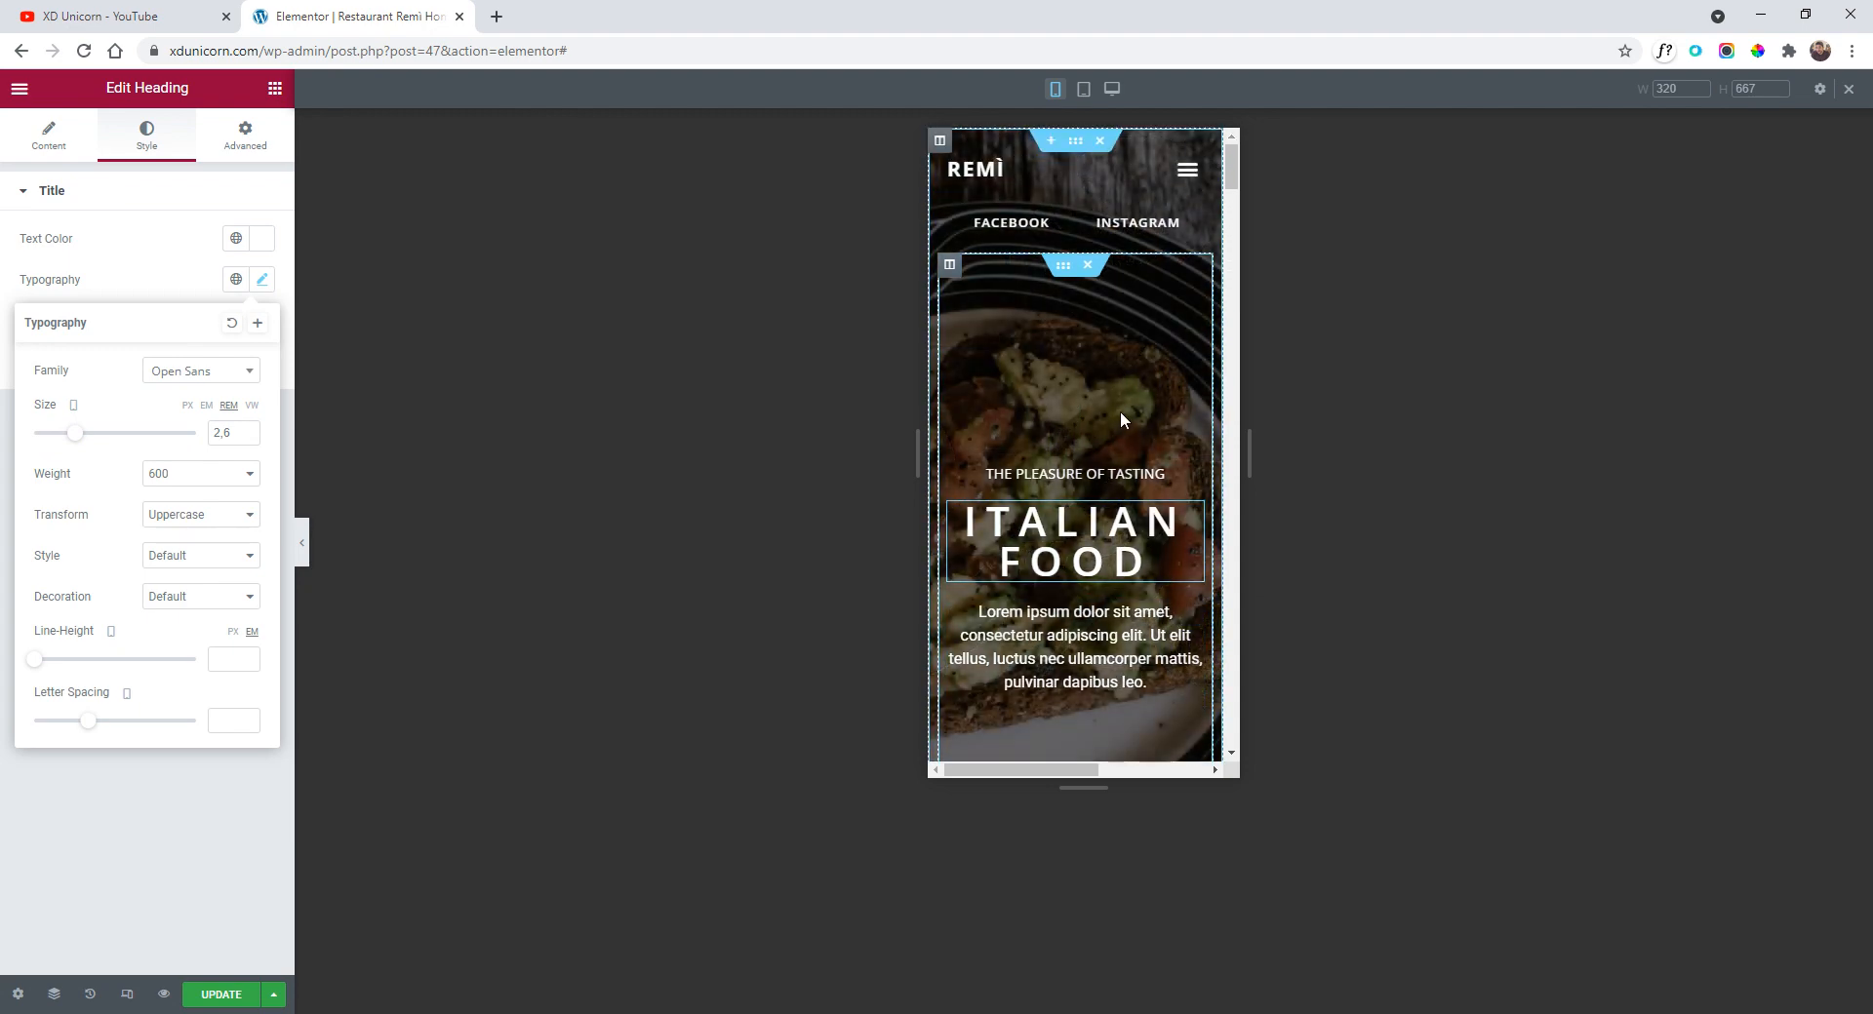
scroll(1120, 412, down, 3)
scroll(1120, 411, up, 3)
scroll(1127, 433, down, 2)
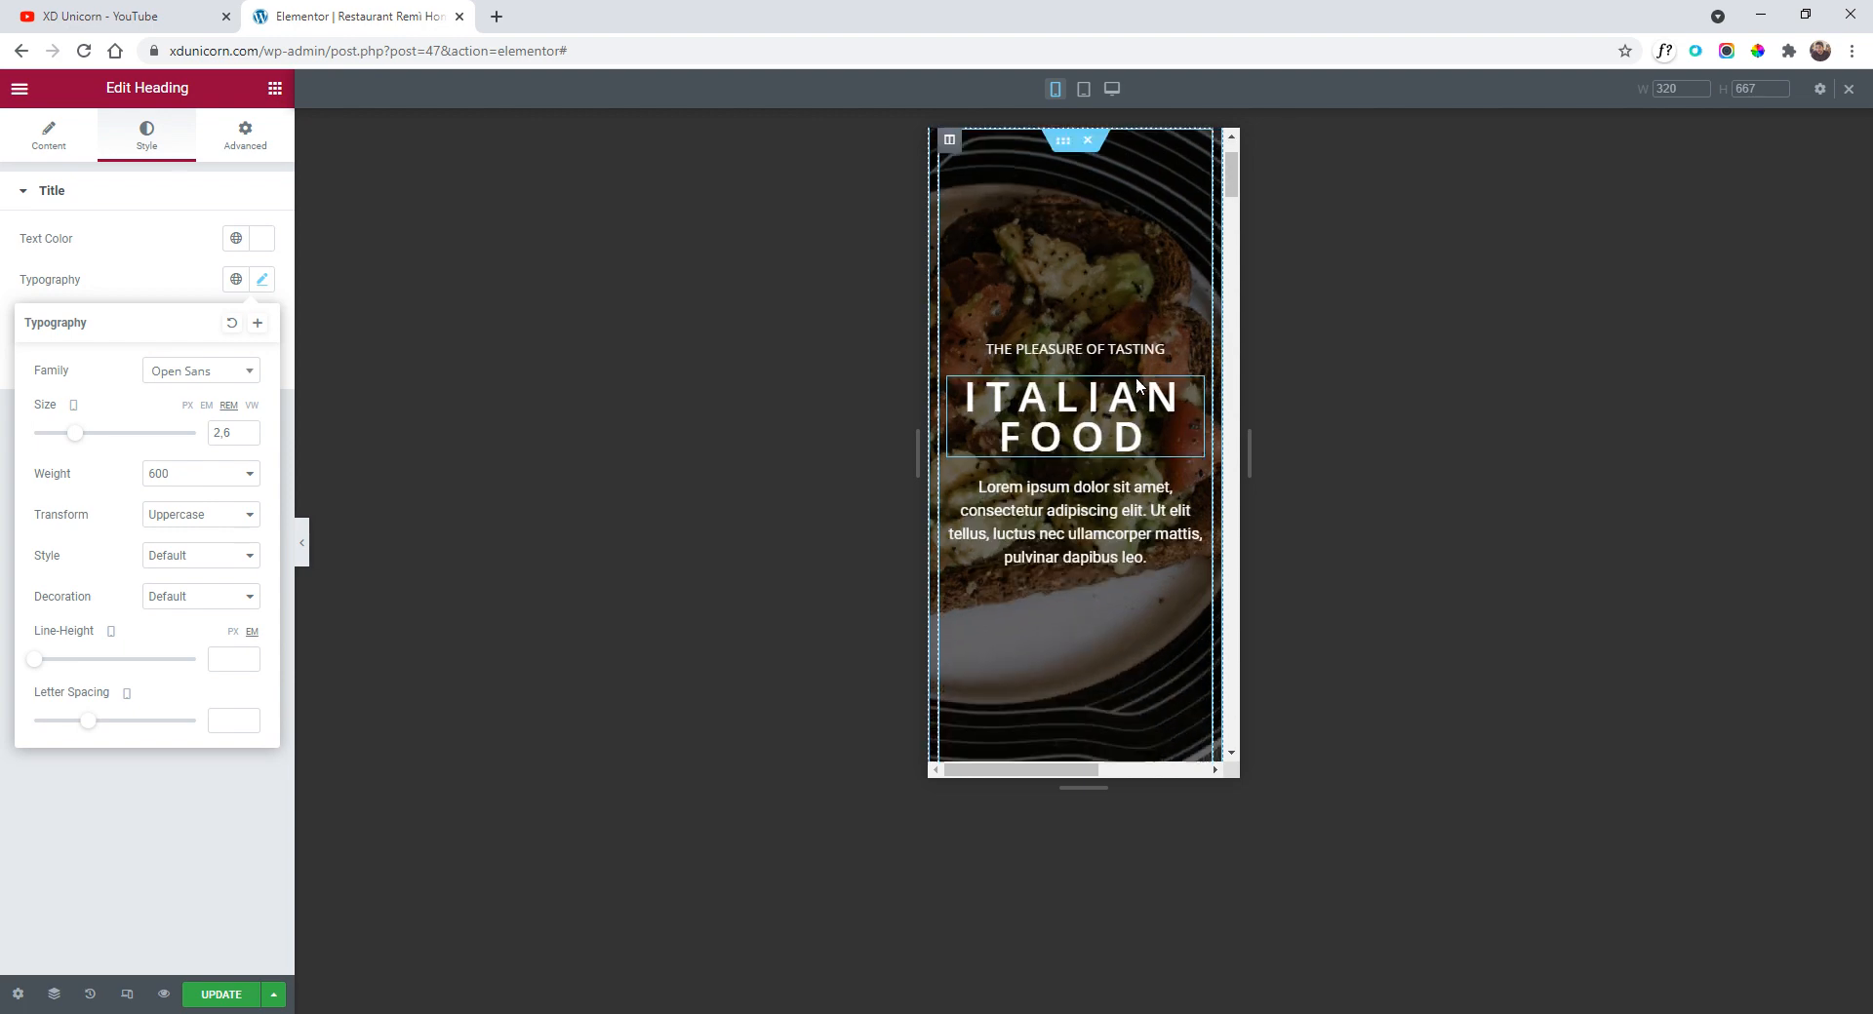
scroll(1132, 476, up, 2)
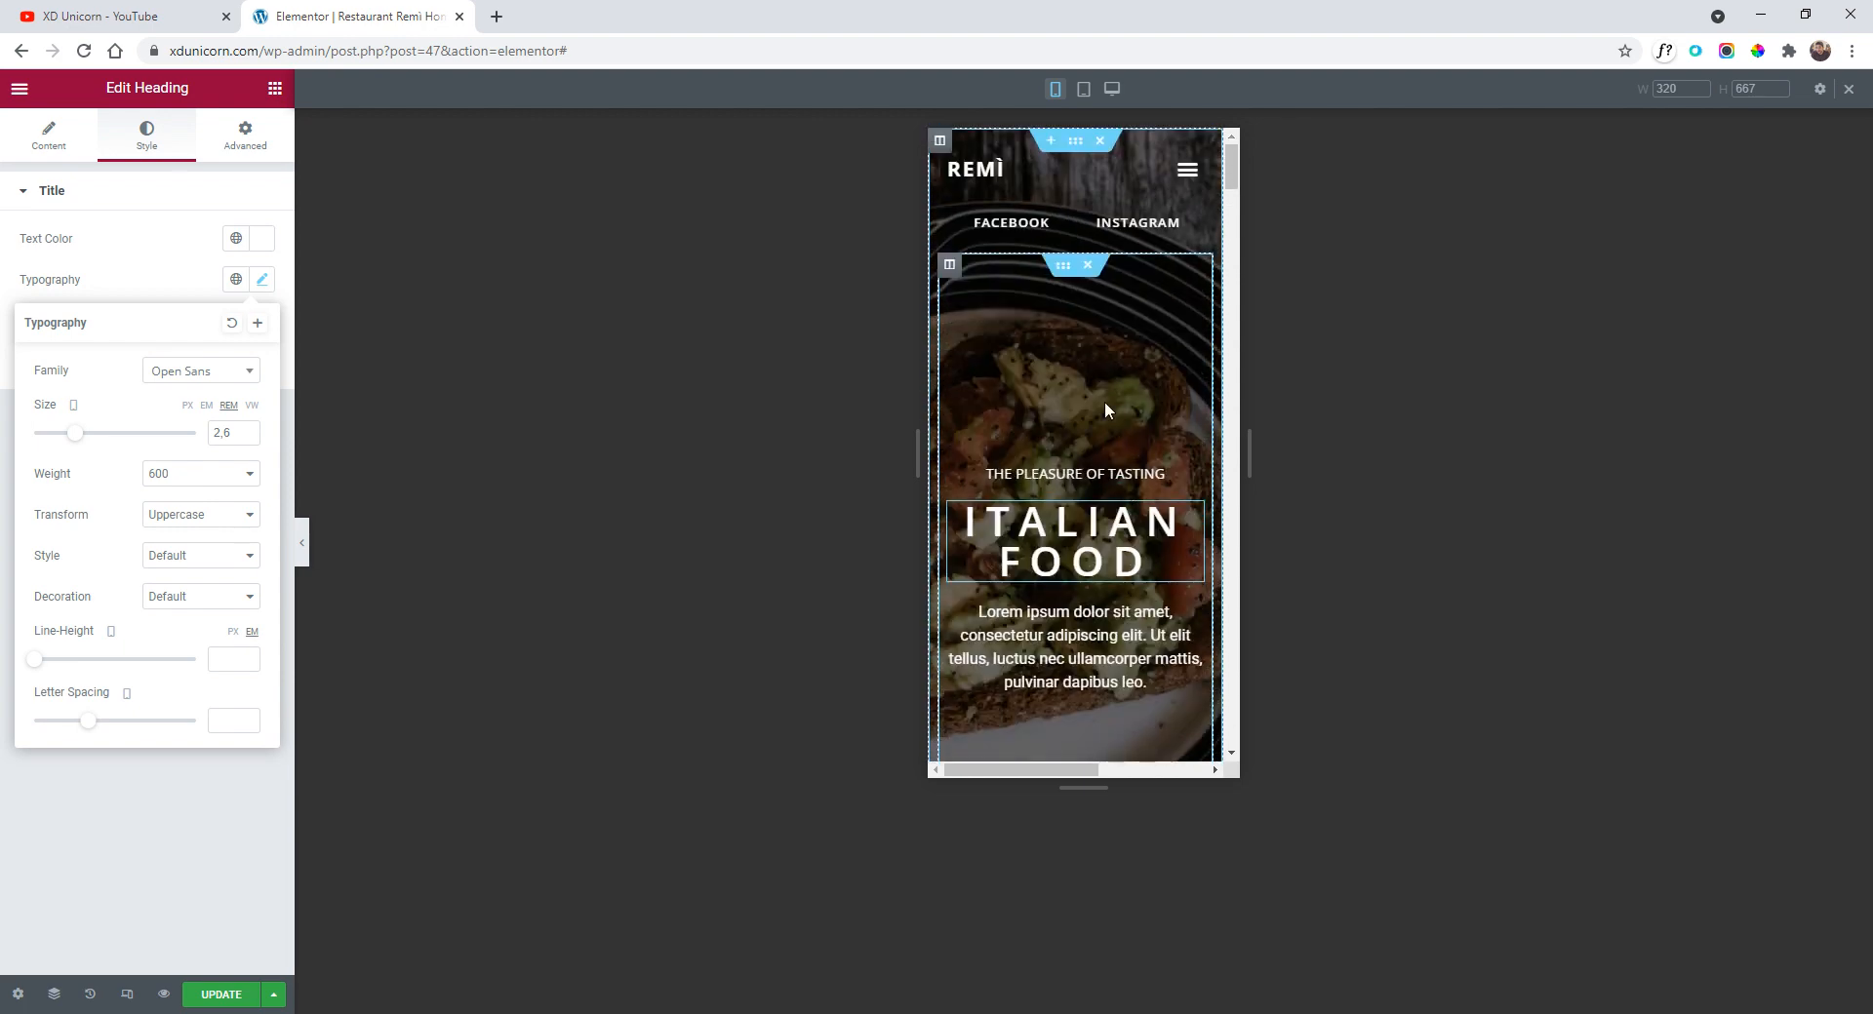
click(1064, 267)
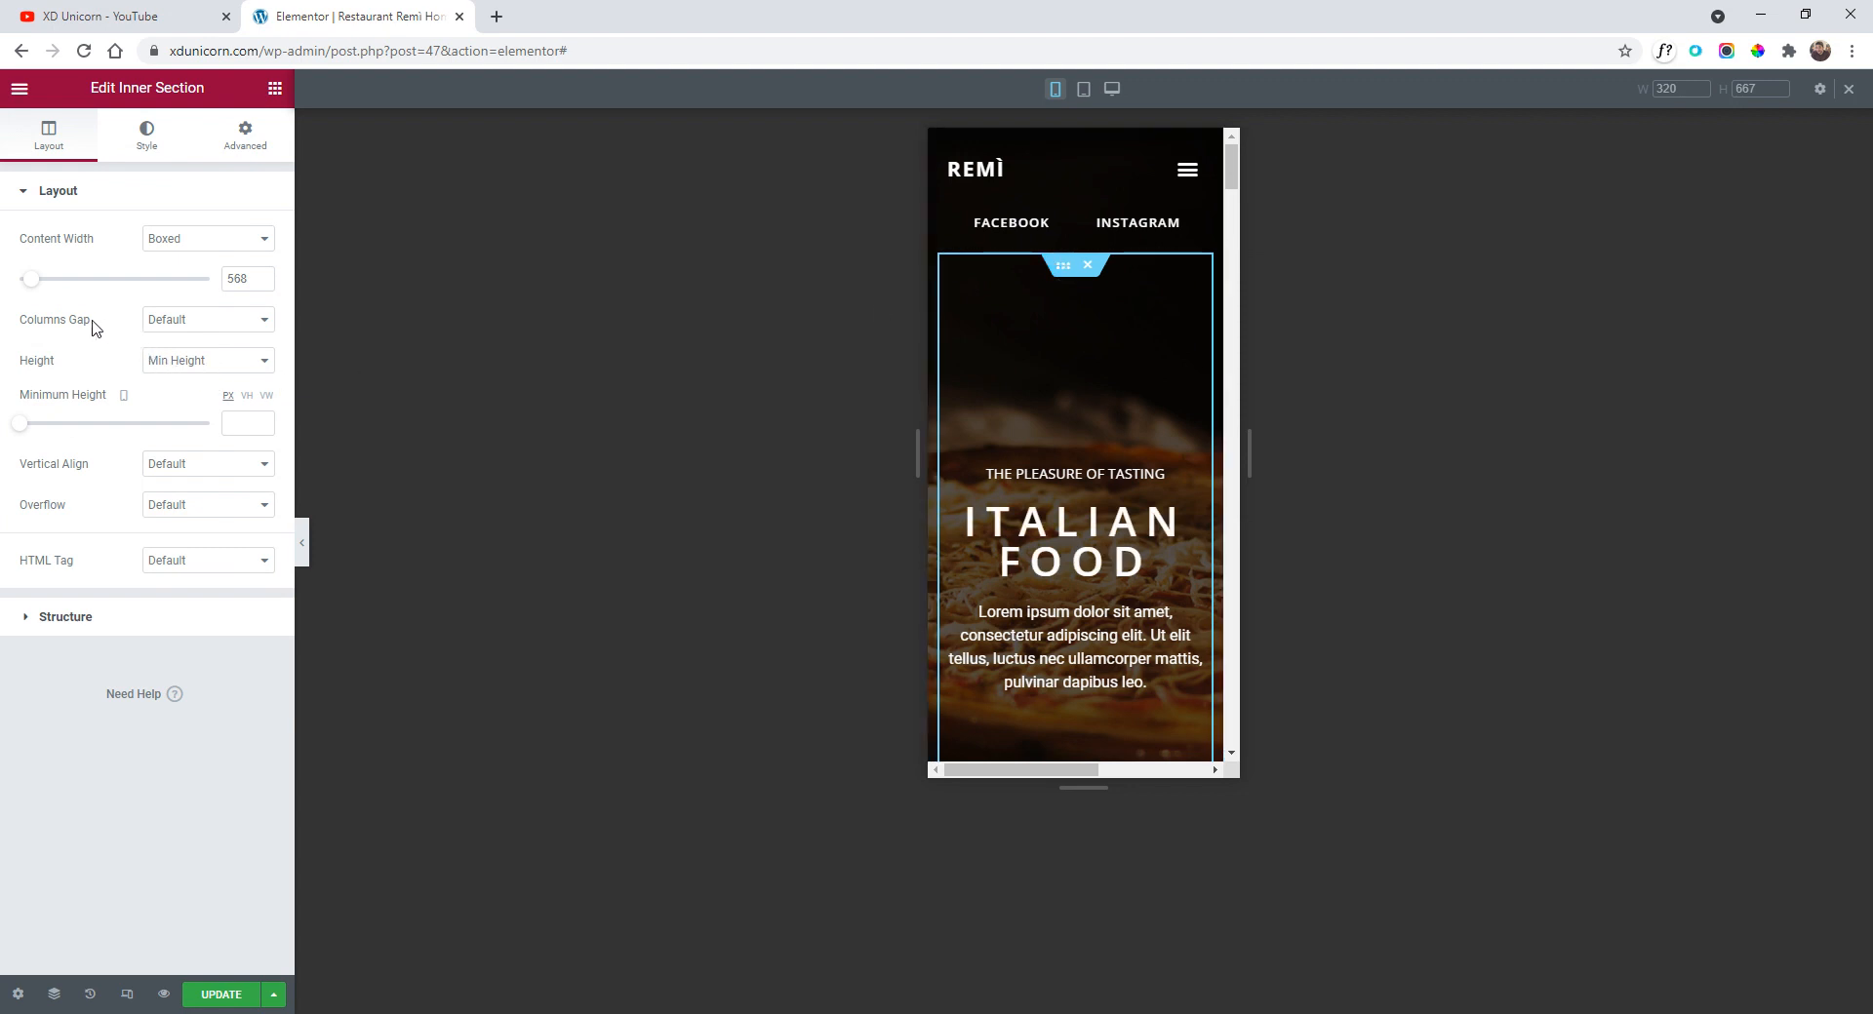
drag(20, 426, 88, 436)
scroll(1087, 478, down, 3)
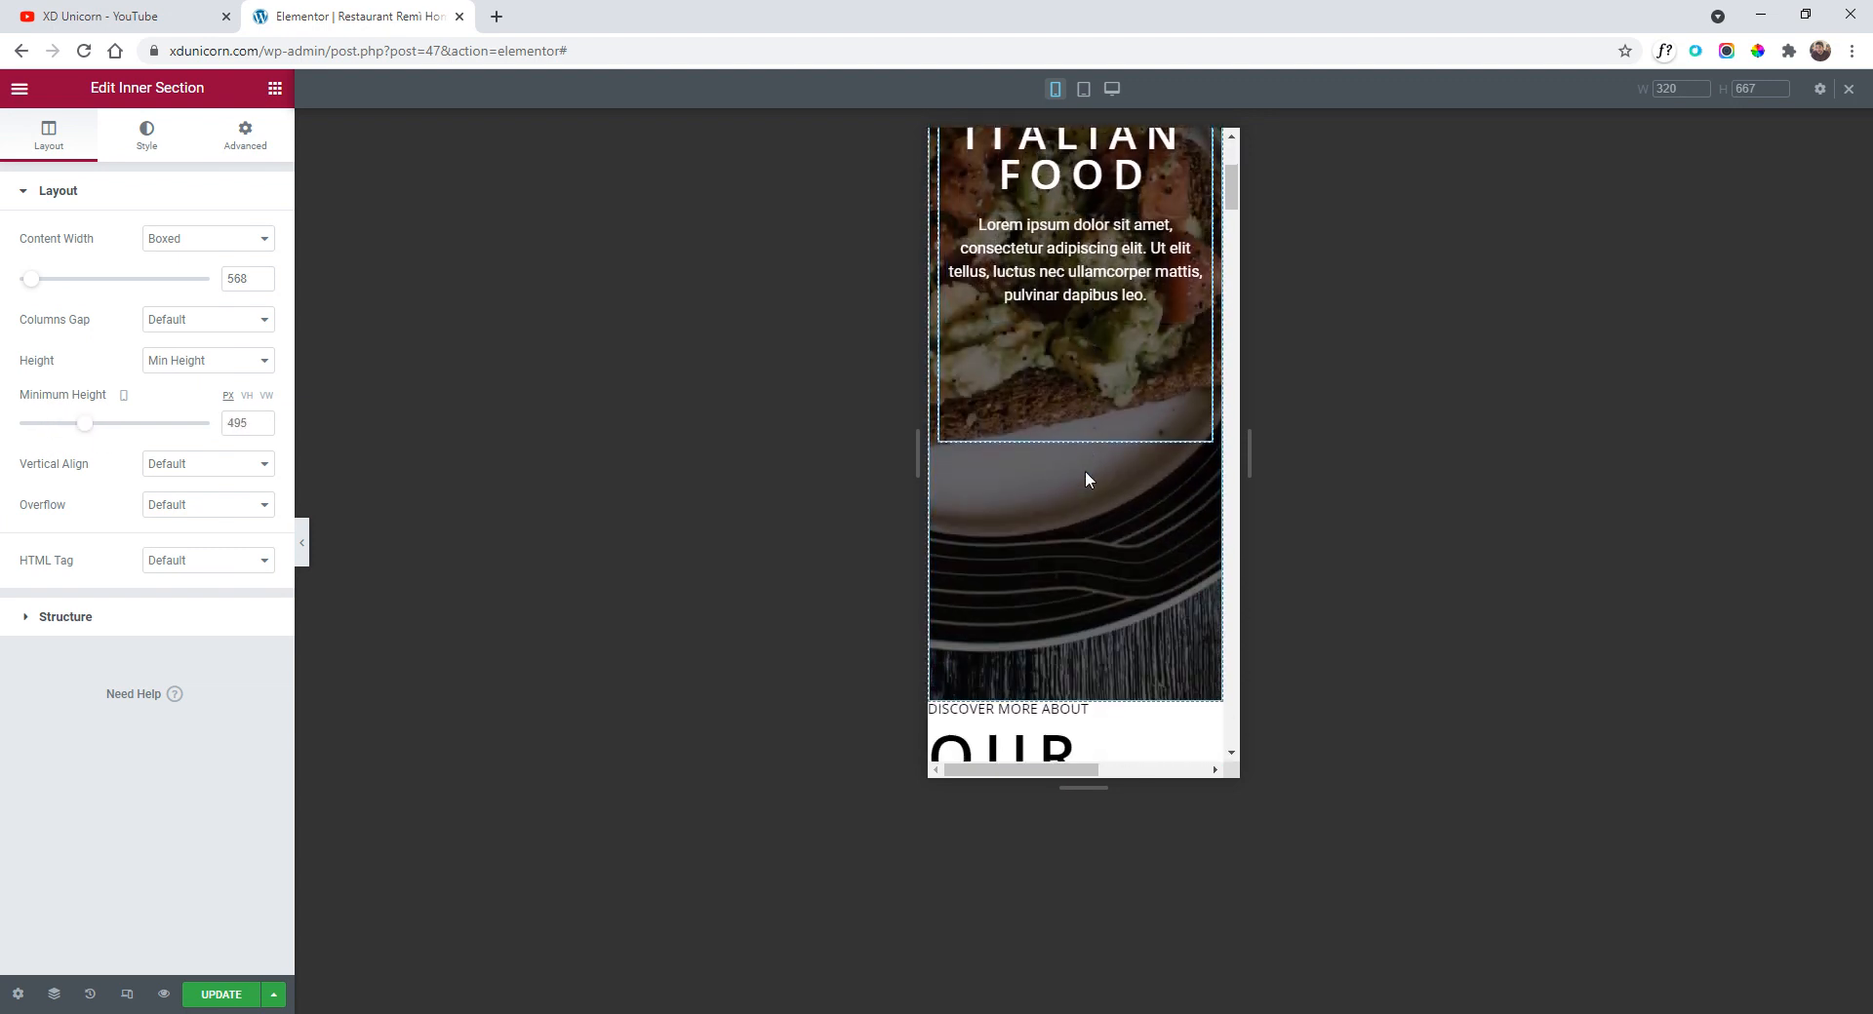
scroll(1090, 479, up, 3)
scroll(1091, 479, up, 1)
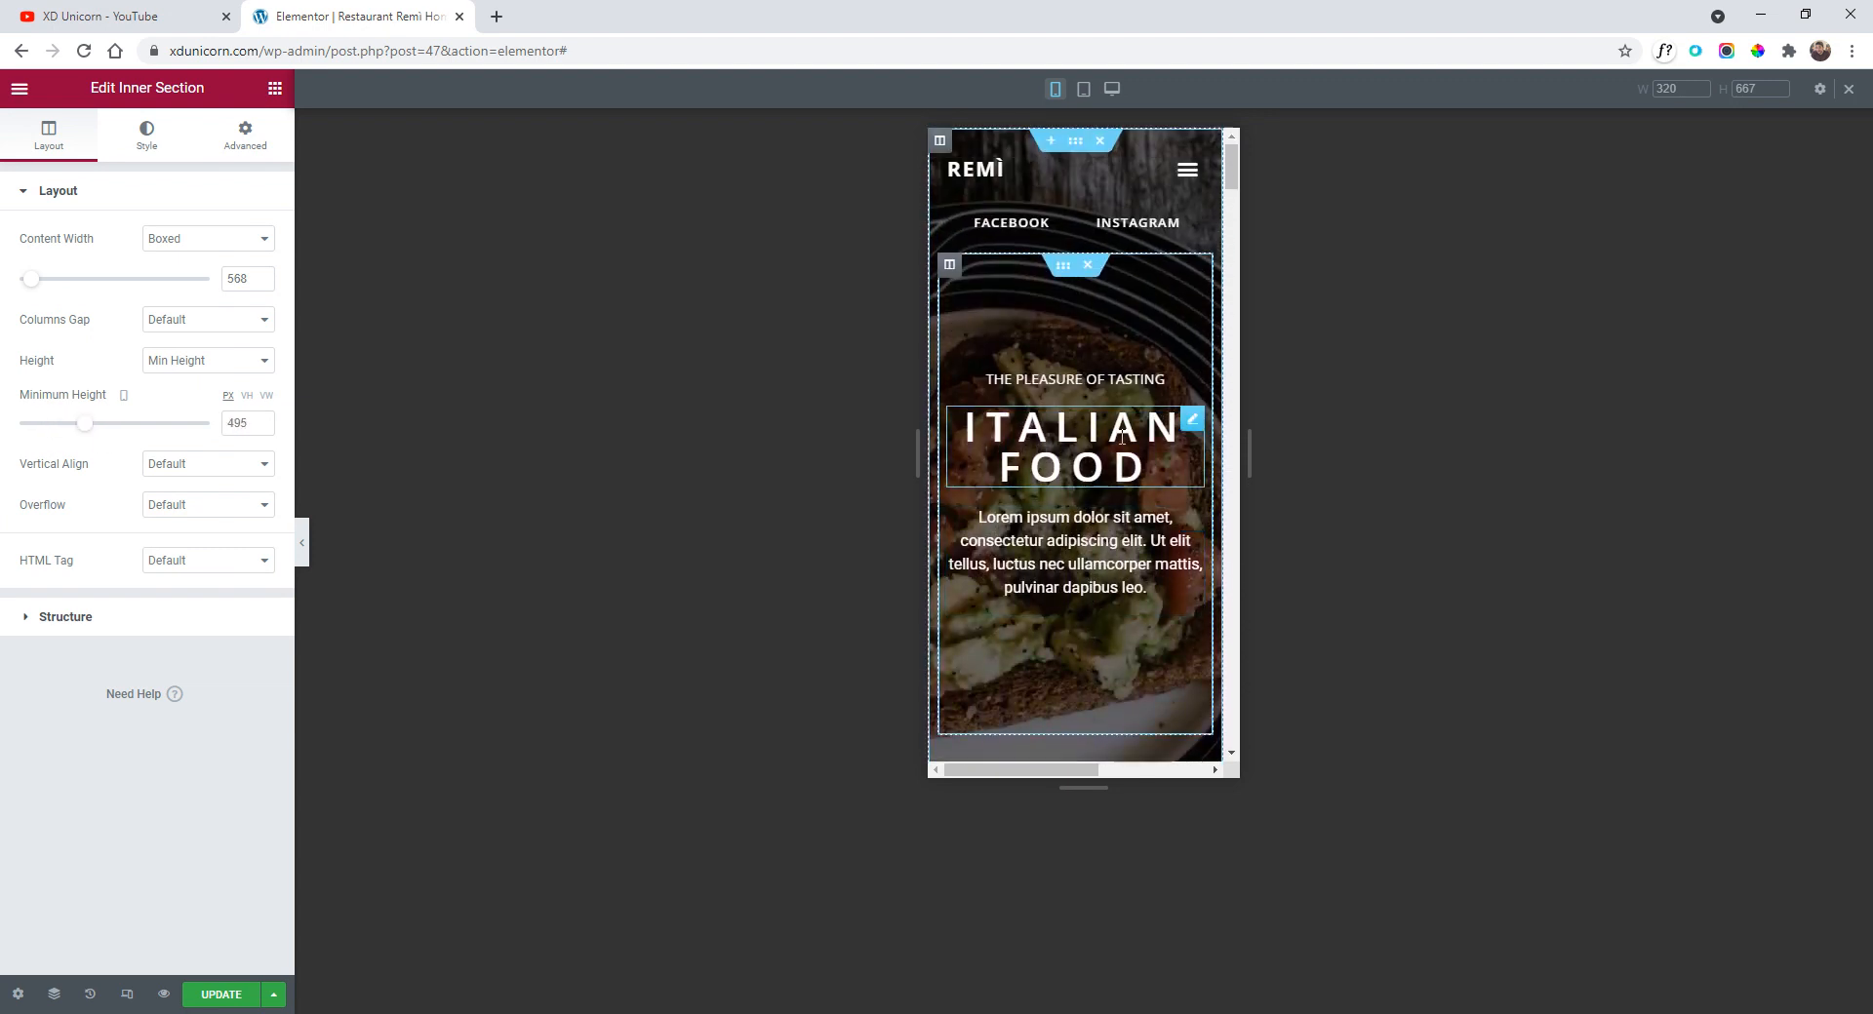
- Set the mobile minimum height of the outer hero section to 0 px
click(1075, 143)
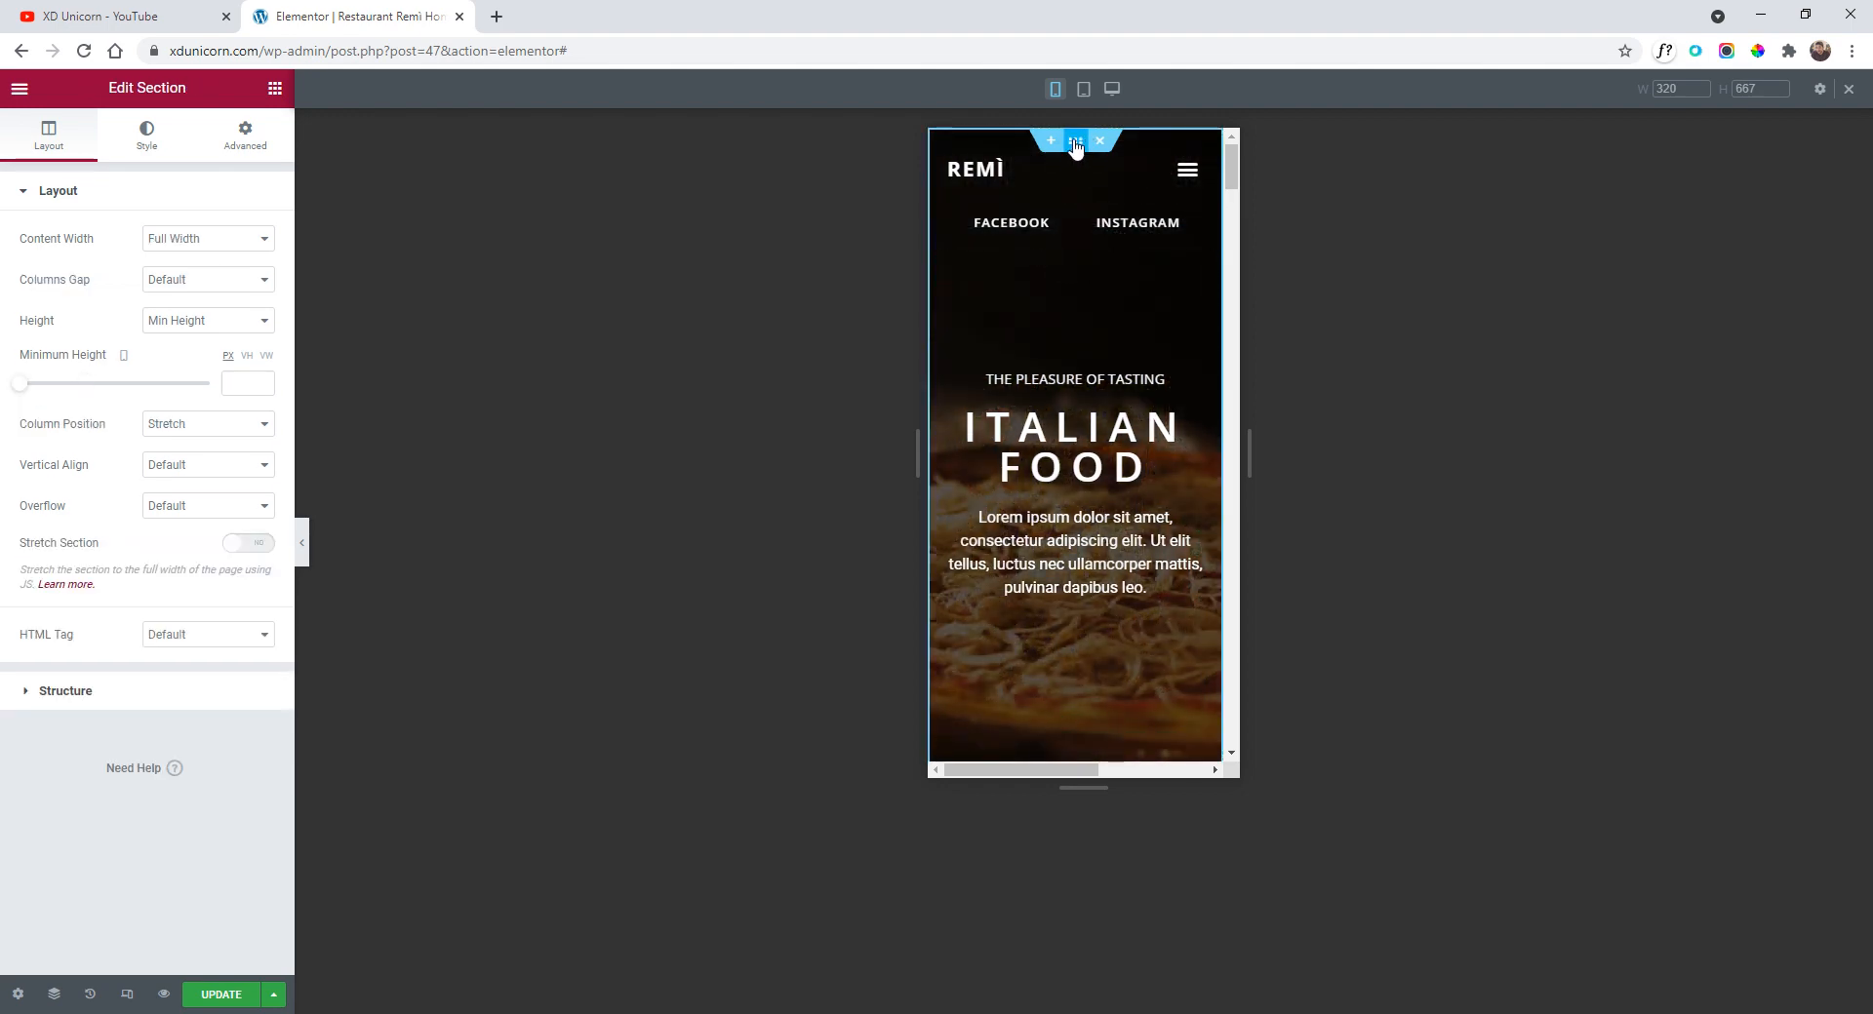
drag(29, 388, 43, 389)
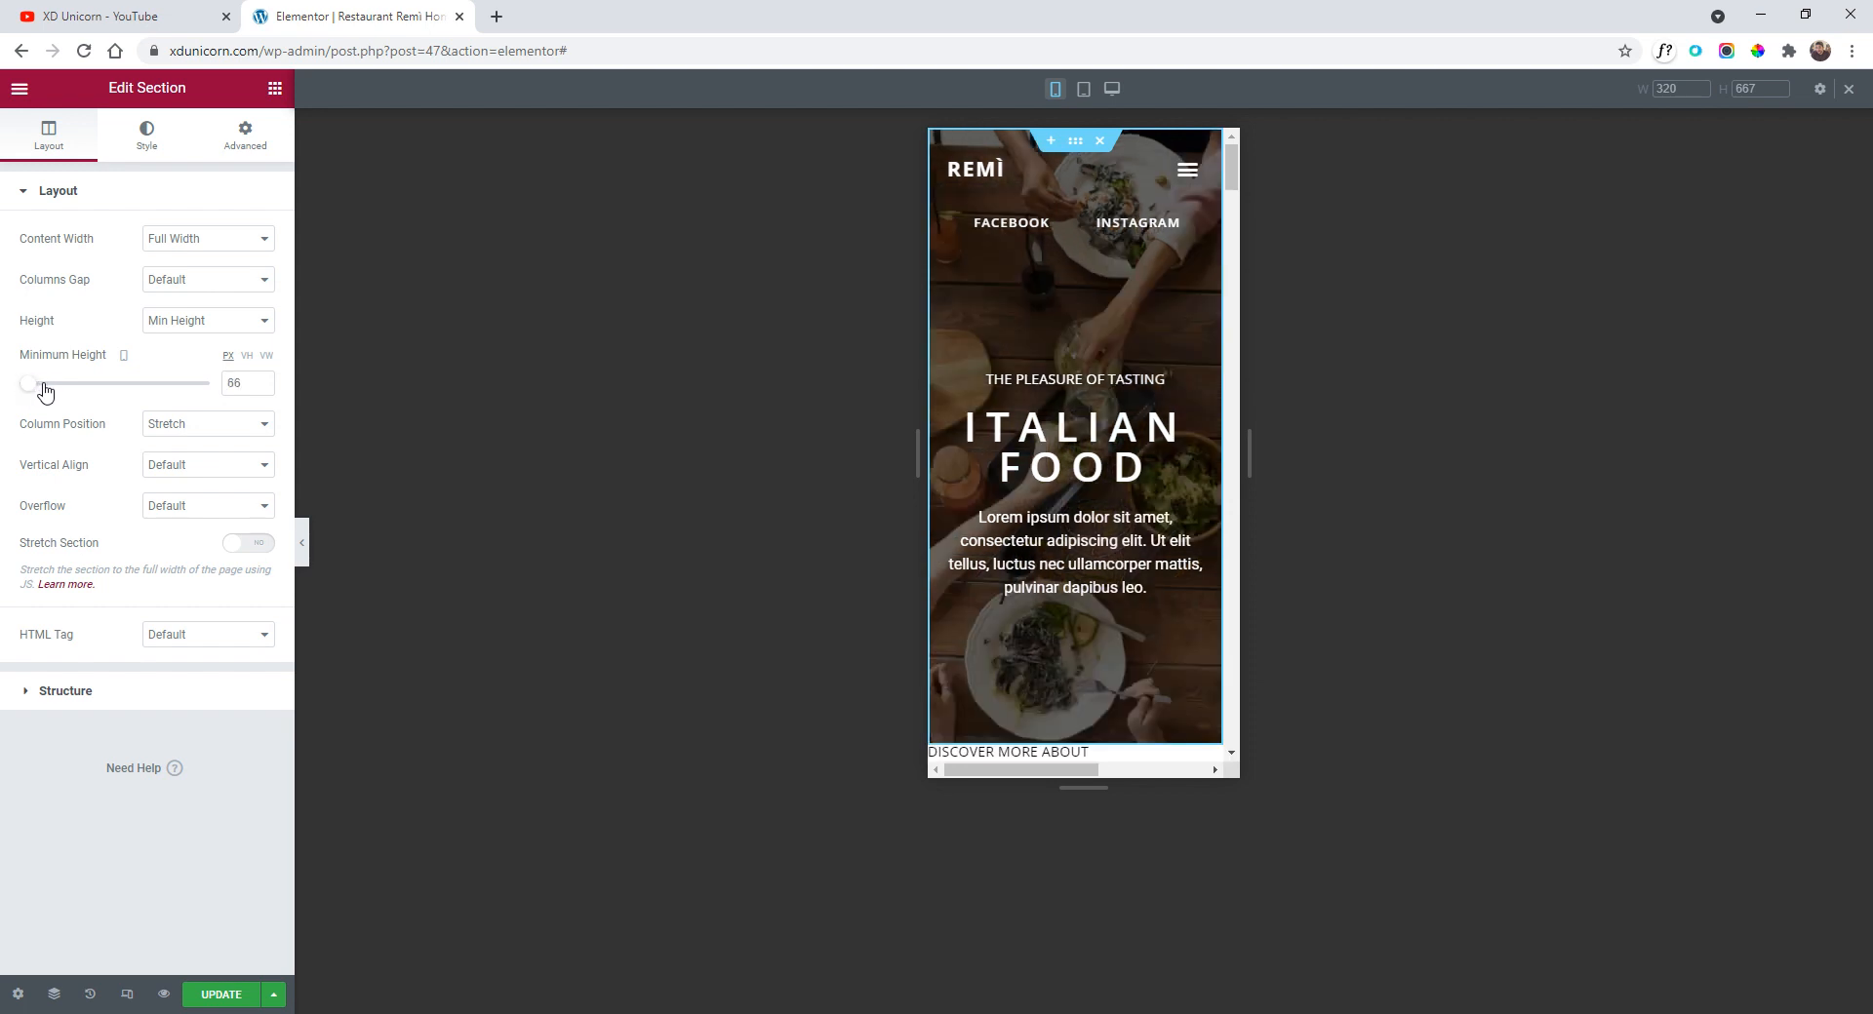
drag(76, 389, 19, 415)
scroll(1185, 540, down, 1)
scroll(1183, 558, up, 1)
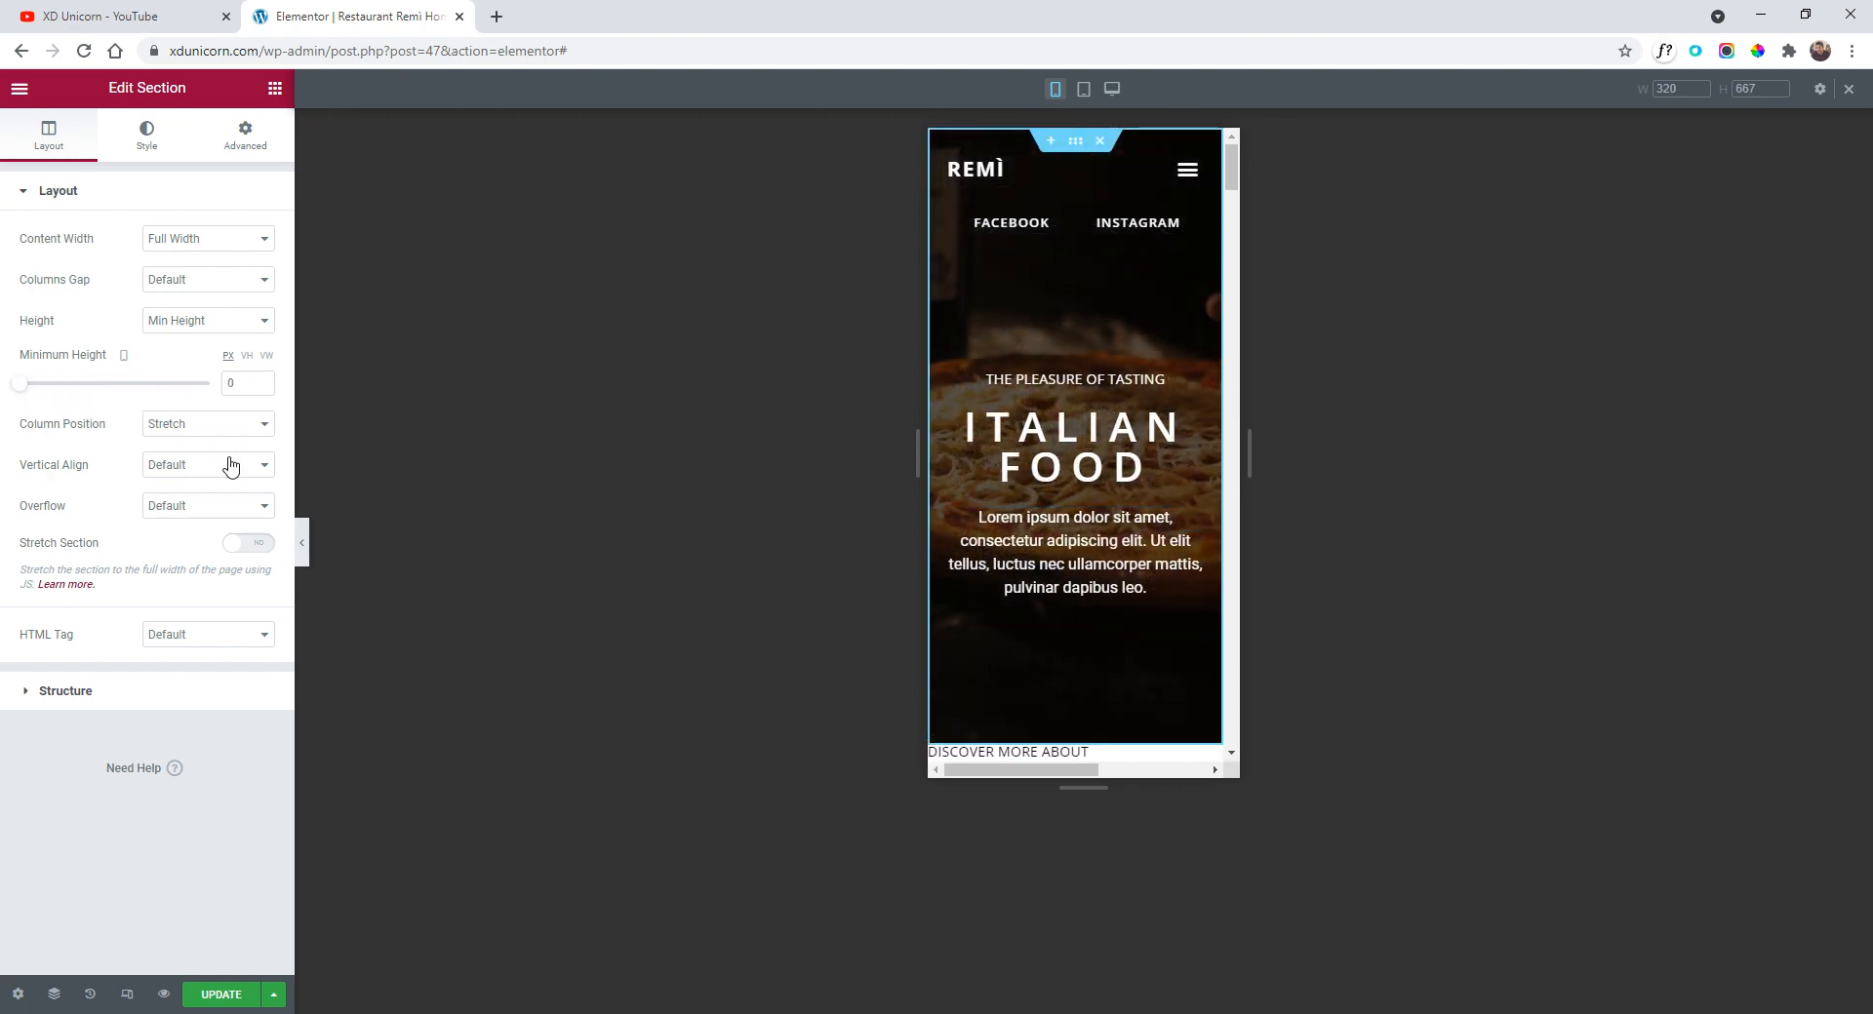
double_click(231, 384)
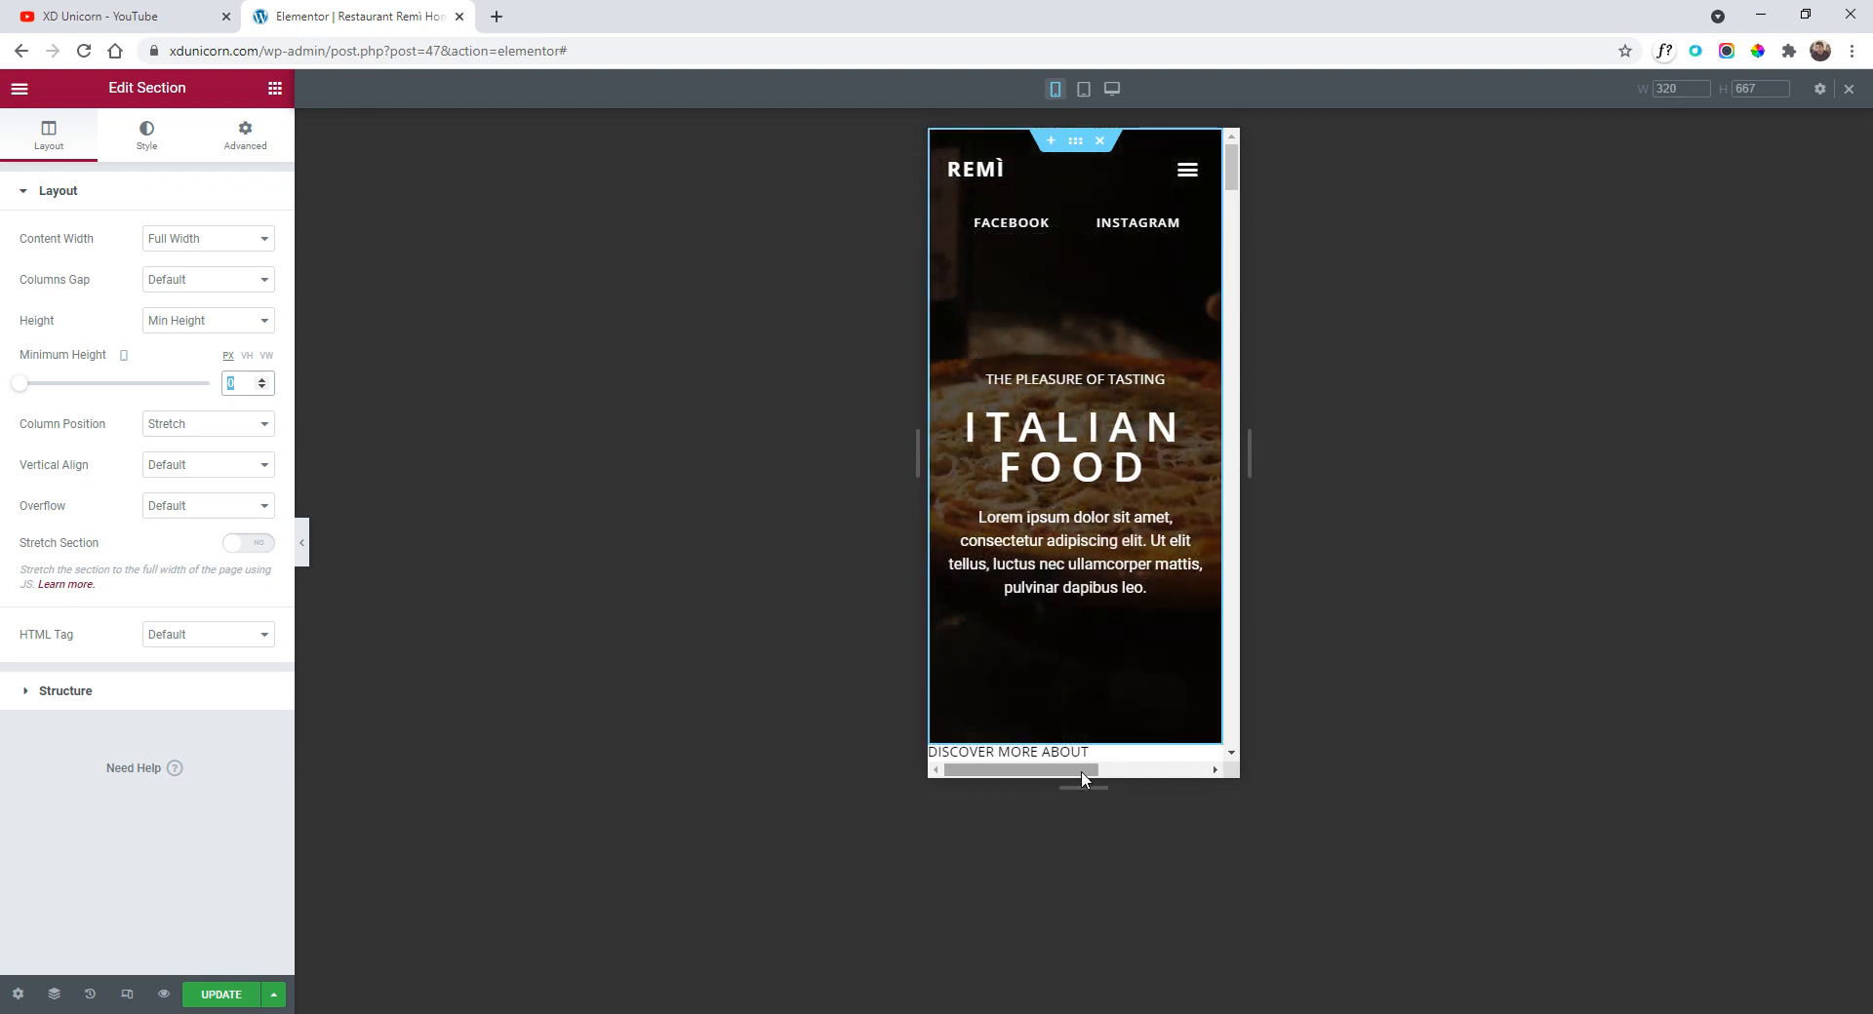
- Set the mobile padding of the OUR STORY section to 5% on all four sides
mouse_move(1081, 771)
mouse_down()
mouse_move(1180, 769)
mouse_move(1081, 770)
mouse_up()
scroll(1097, 332, down, 5)
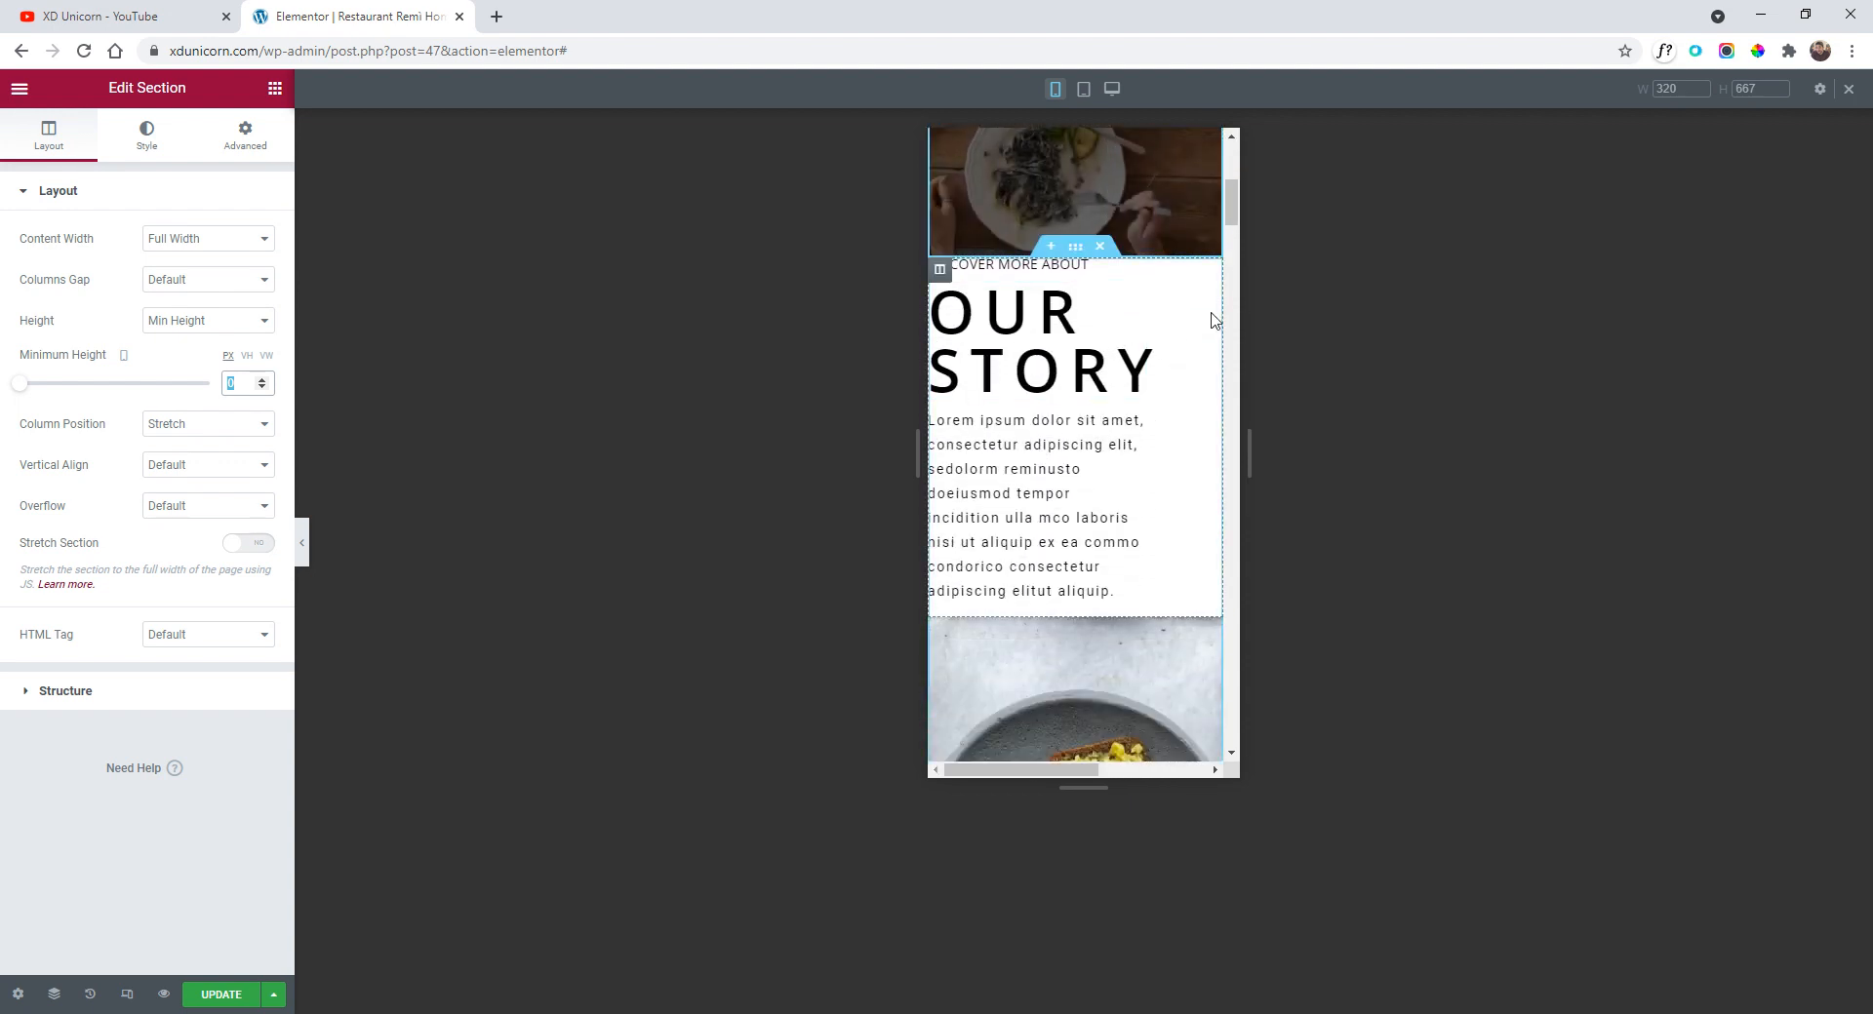
click(1075, 250)
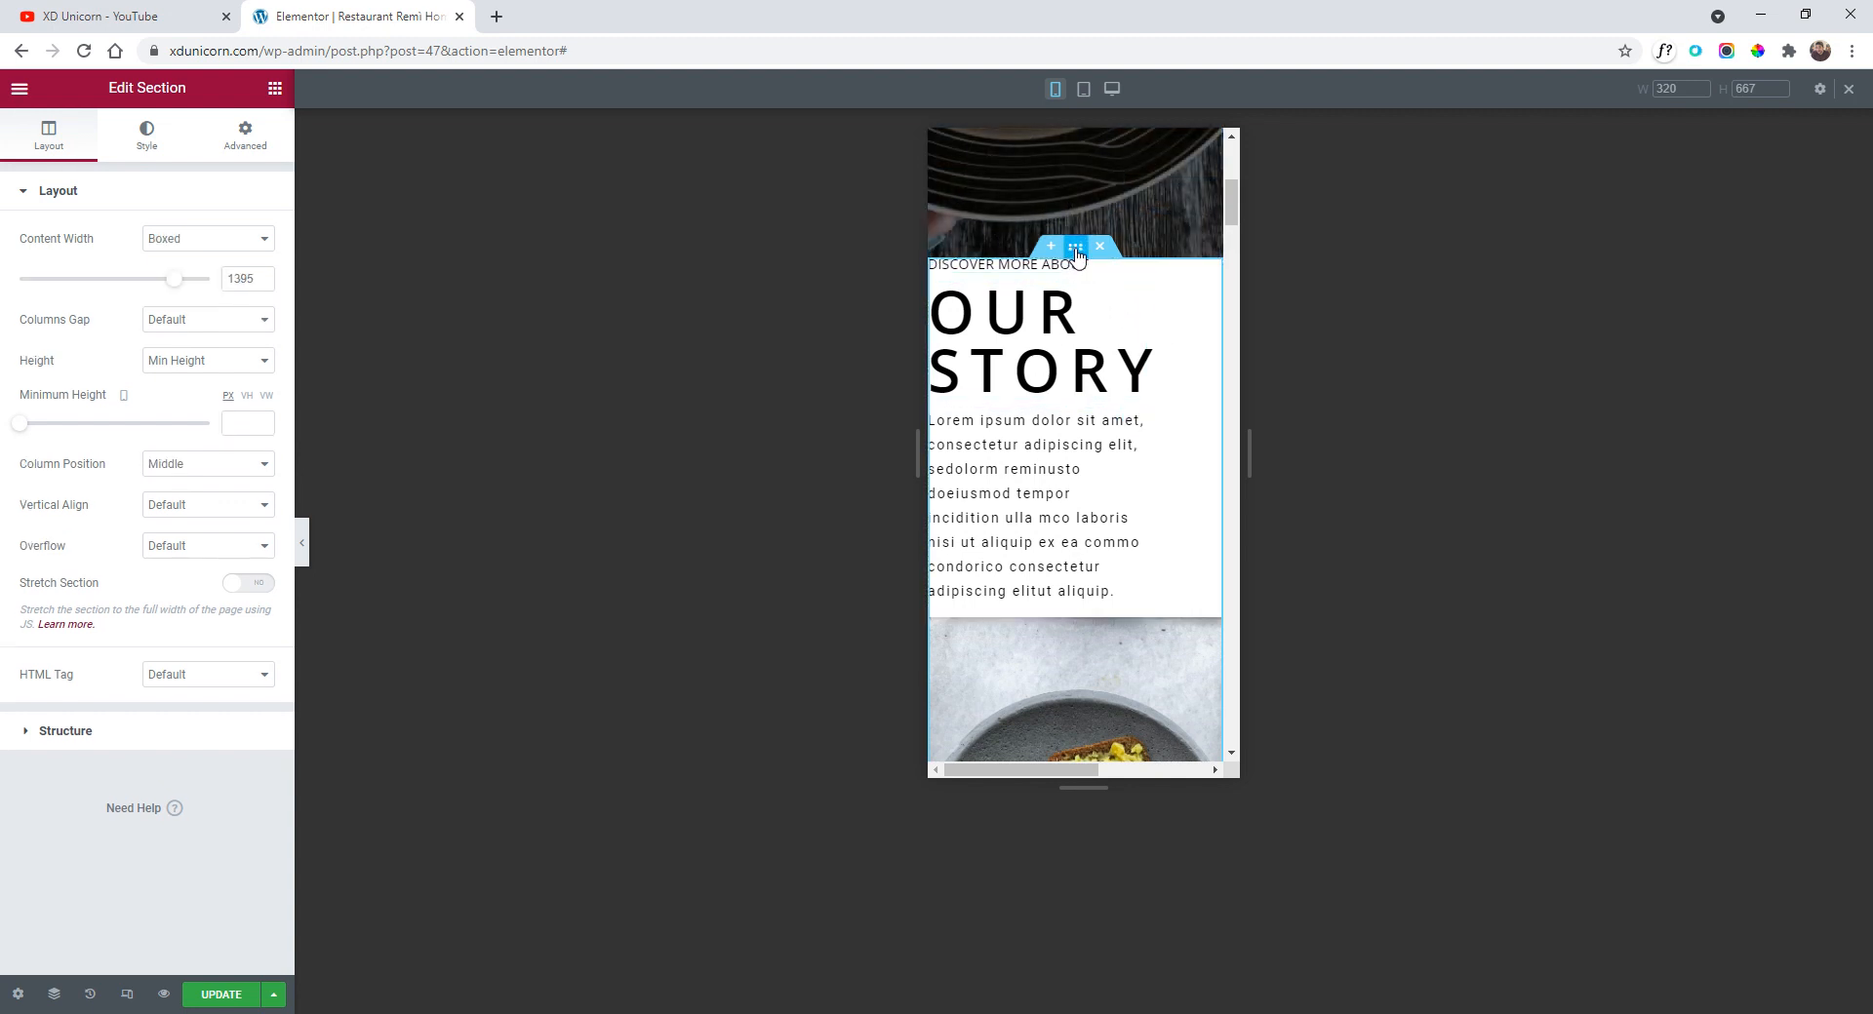
click(246, 145)
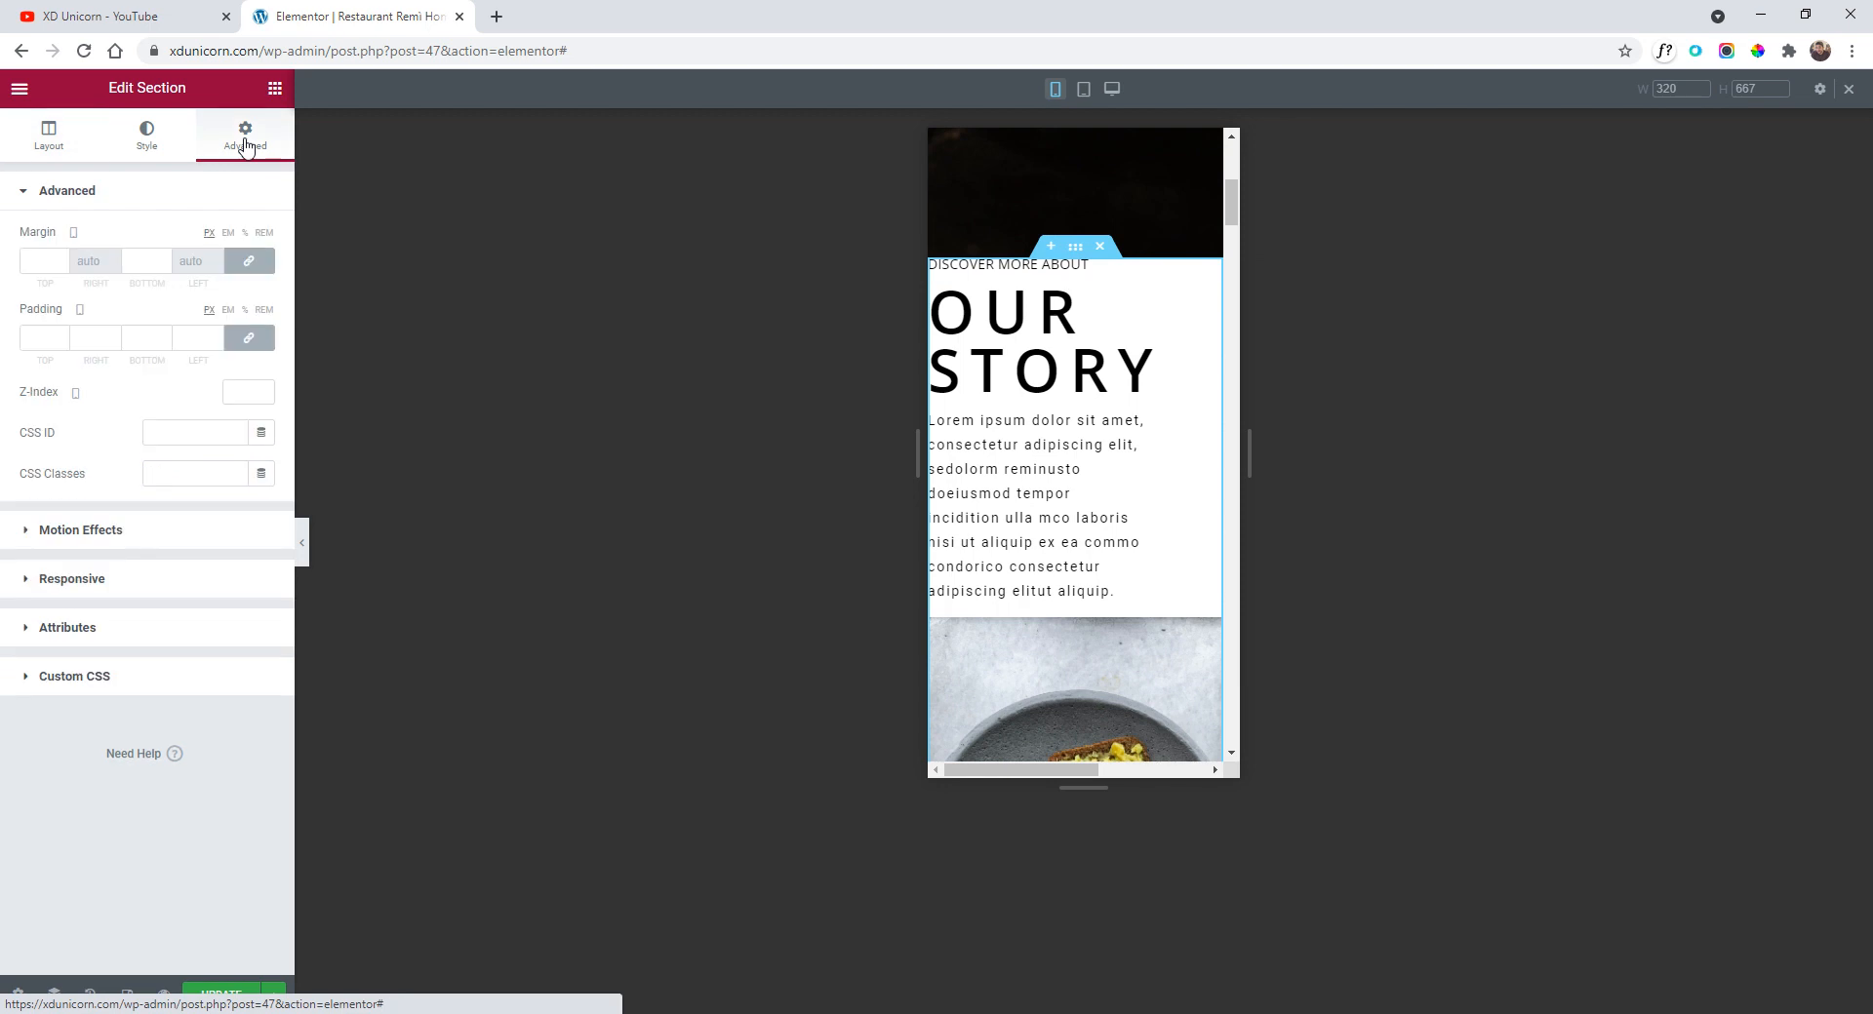
click(244, 312)
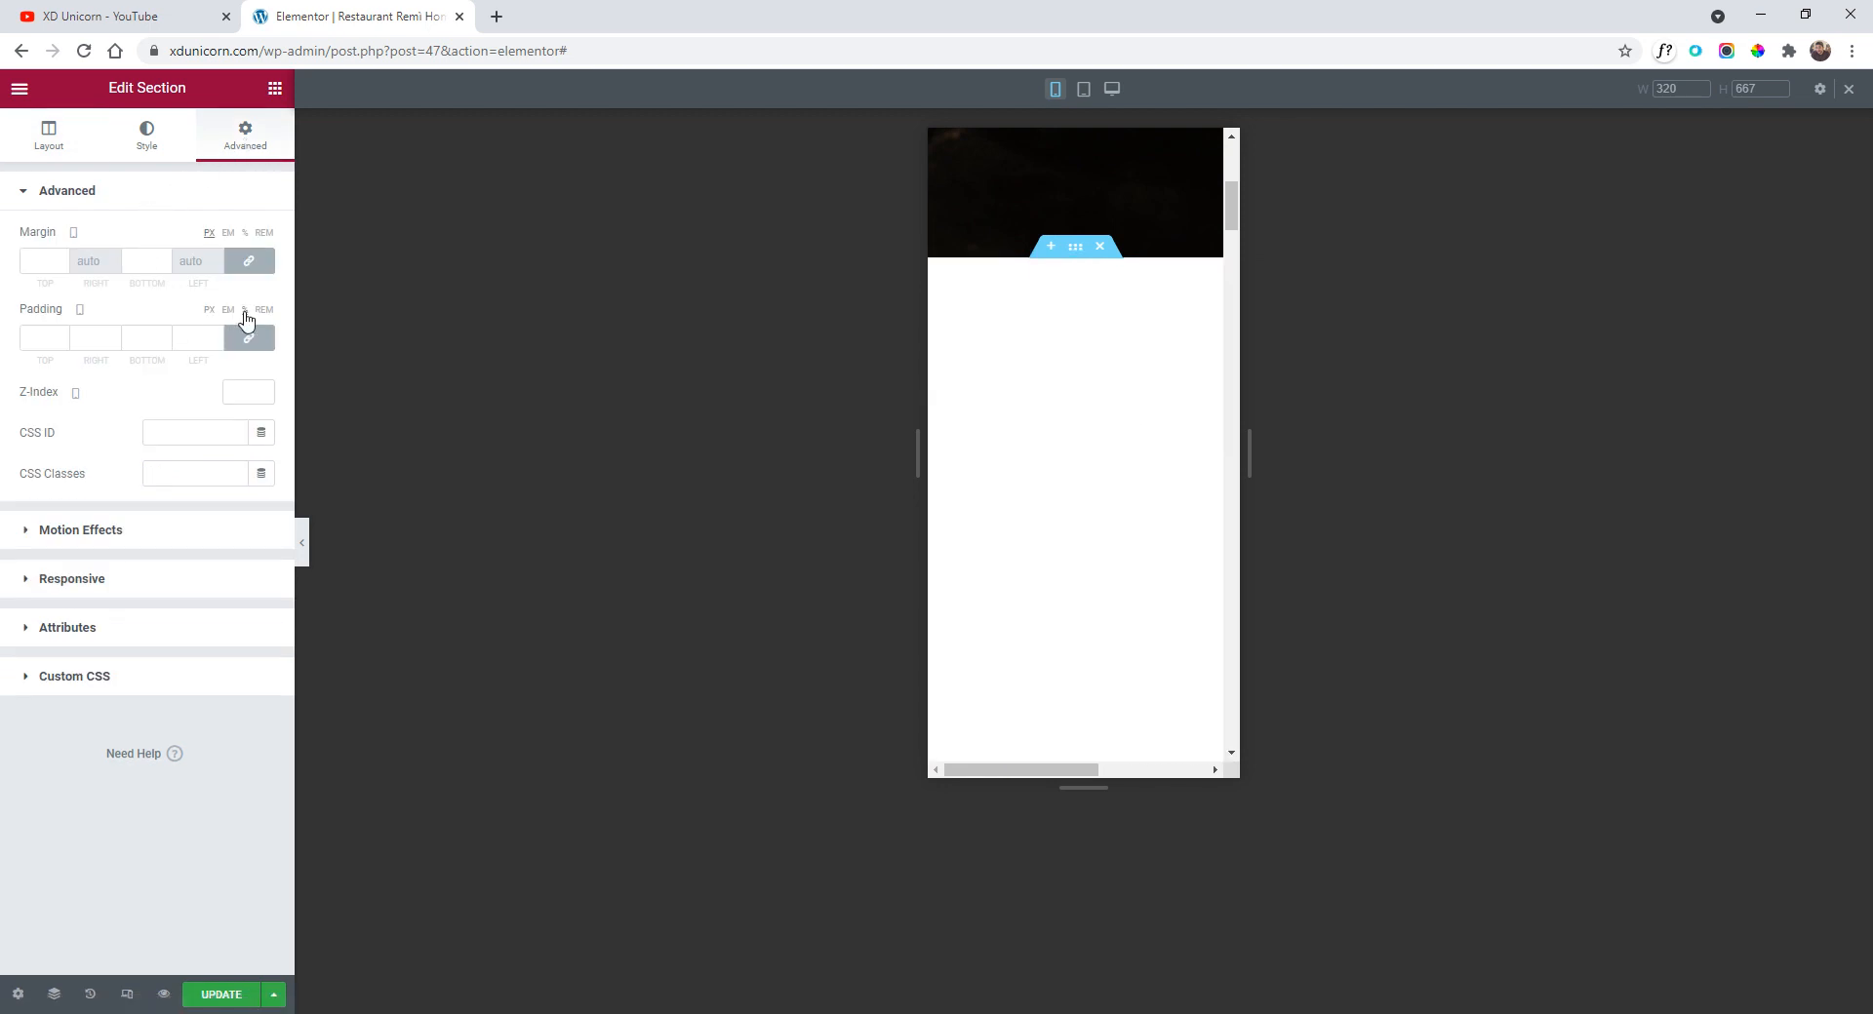
click(63, 335)
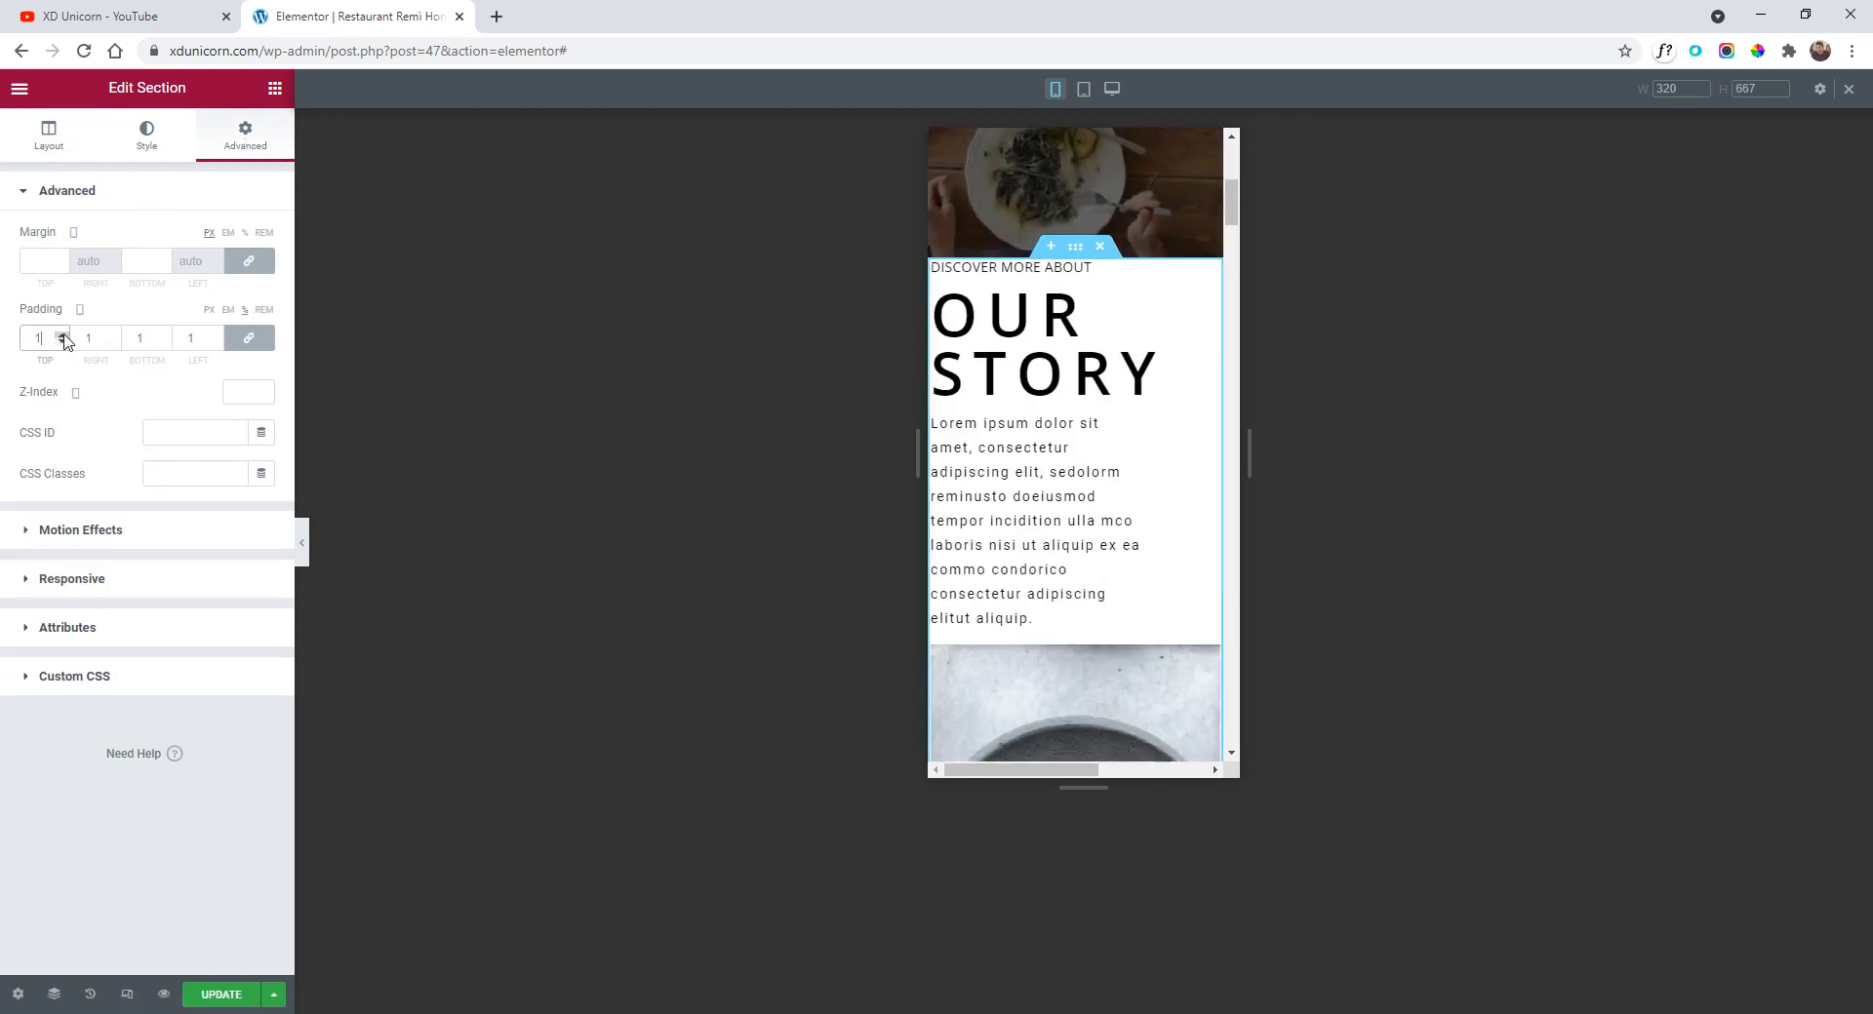
click(63, 335)
click(64, 334)
click(64, 335)
click(63, 334)
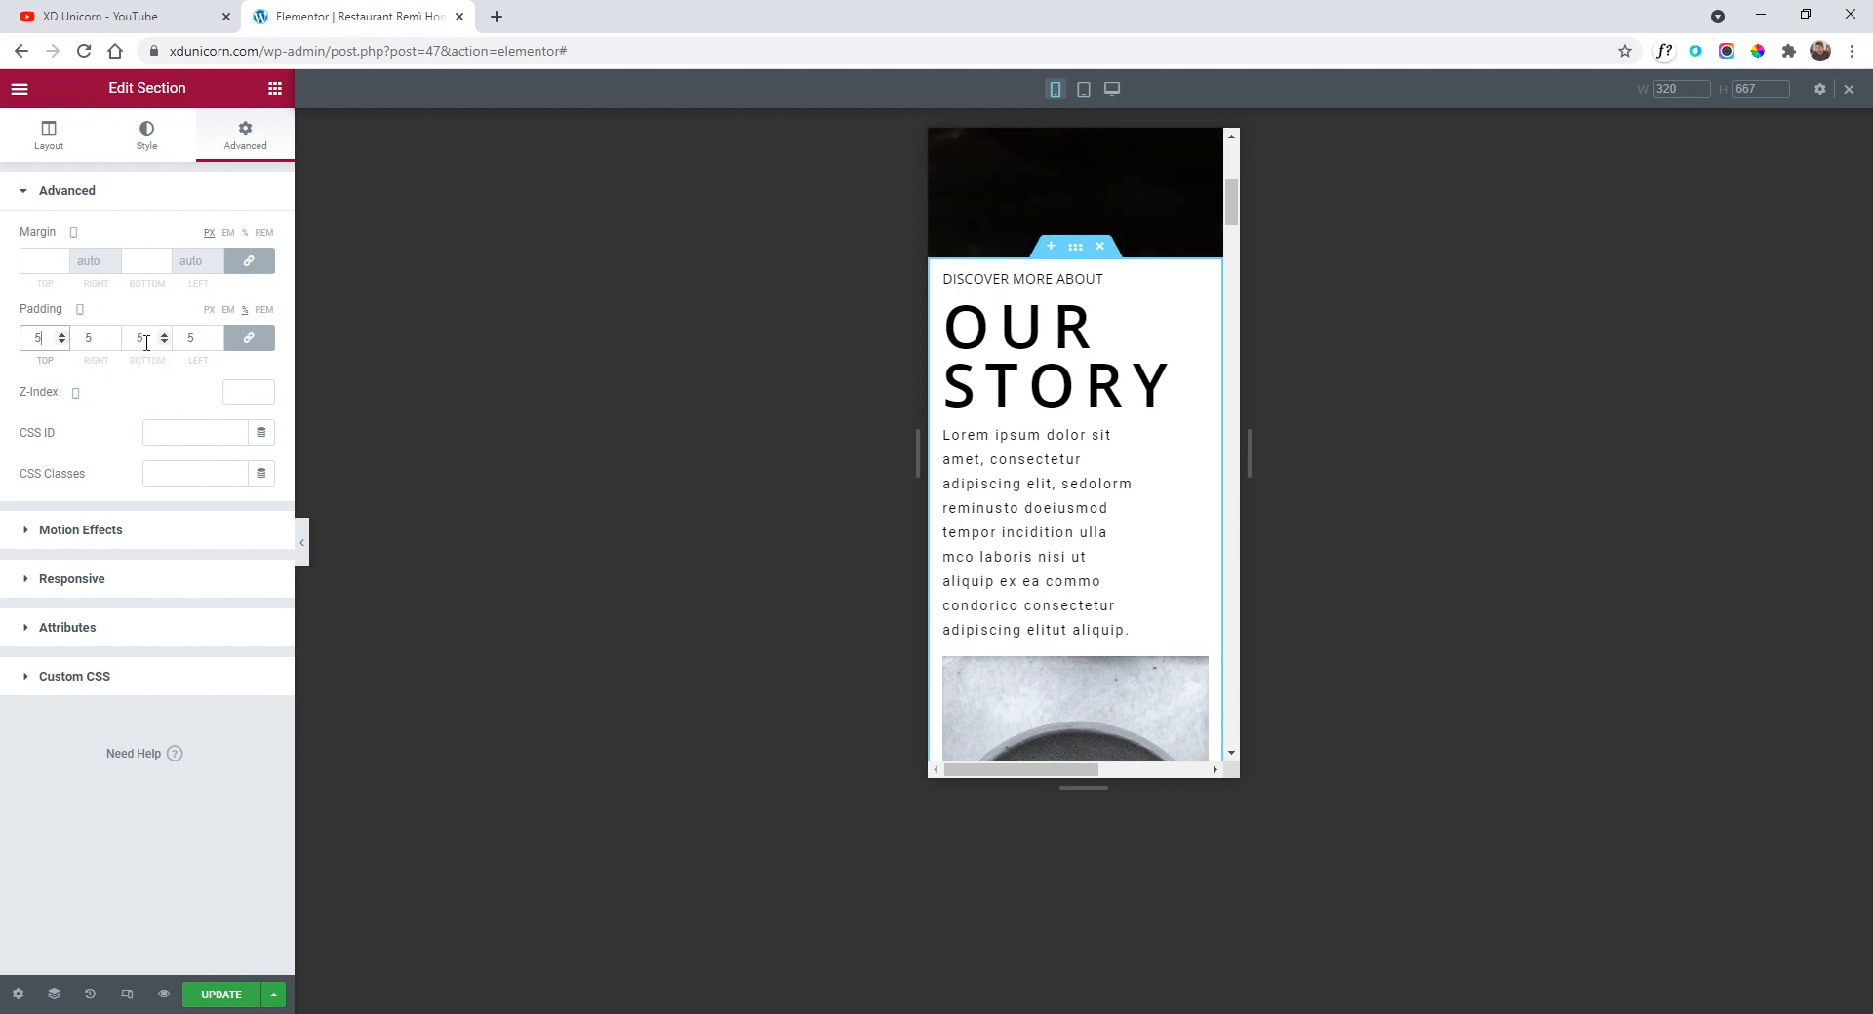
- Unlink the OUR STORY section's padding values and set both its top and bottom padding to 12%
click(251, 339)
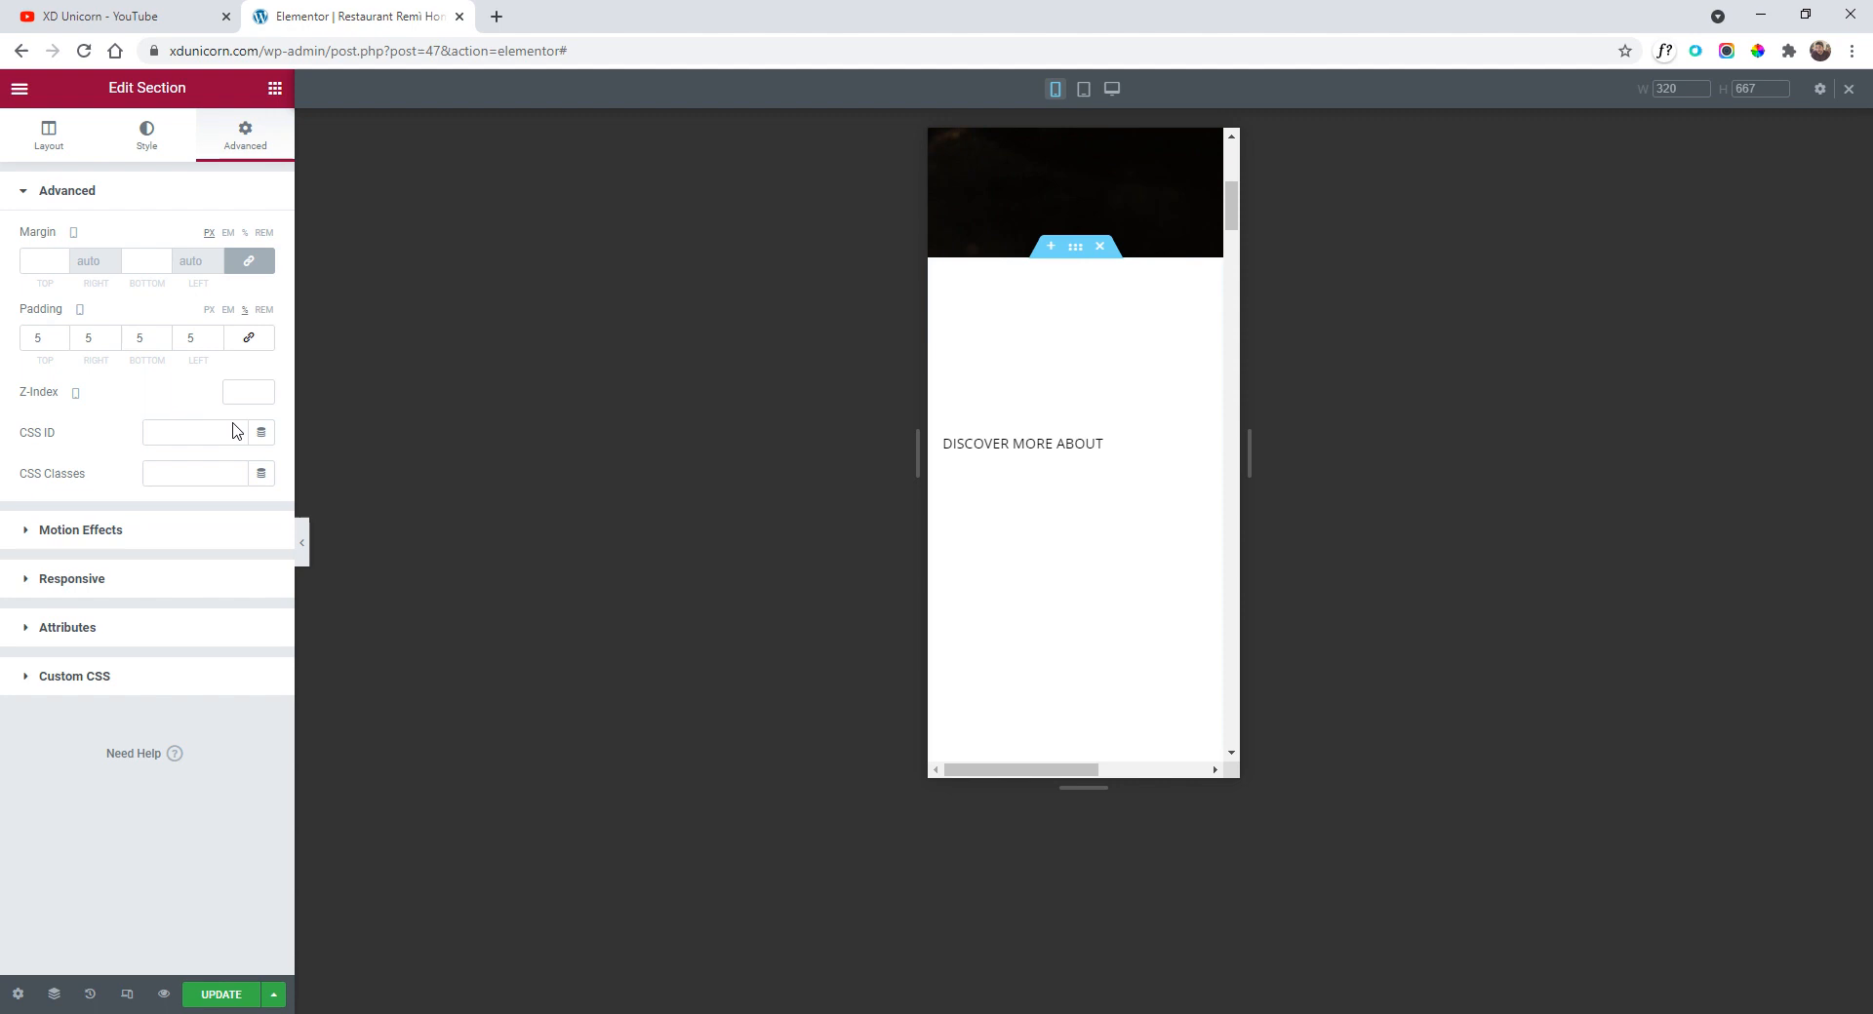
click(62, 333)
click(63, 334)
click(62, 333)
click(62, 334)
click(62, 333)
click(63, 334)
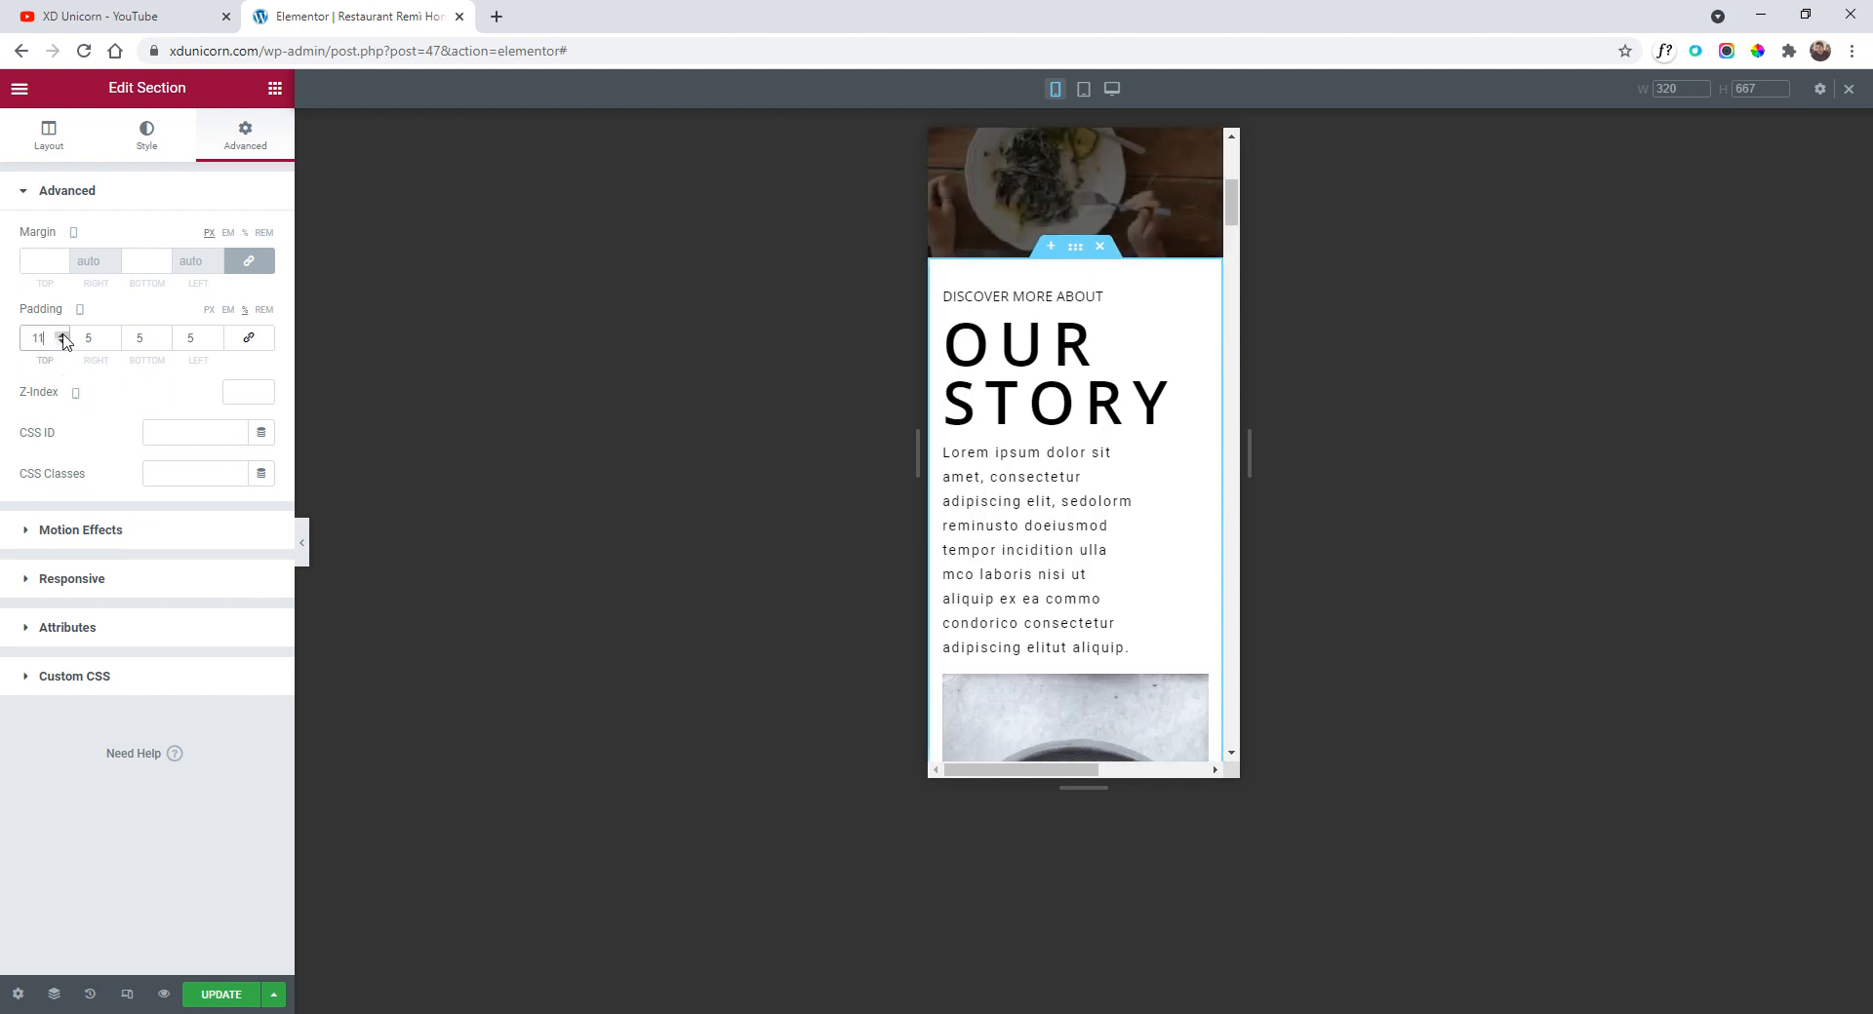
click(63, 334)
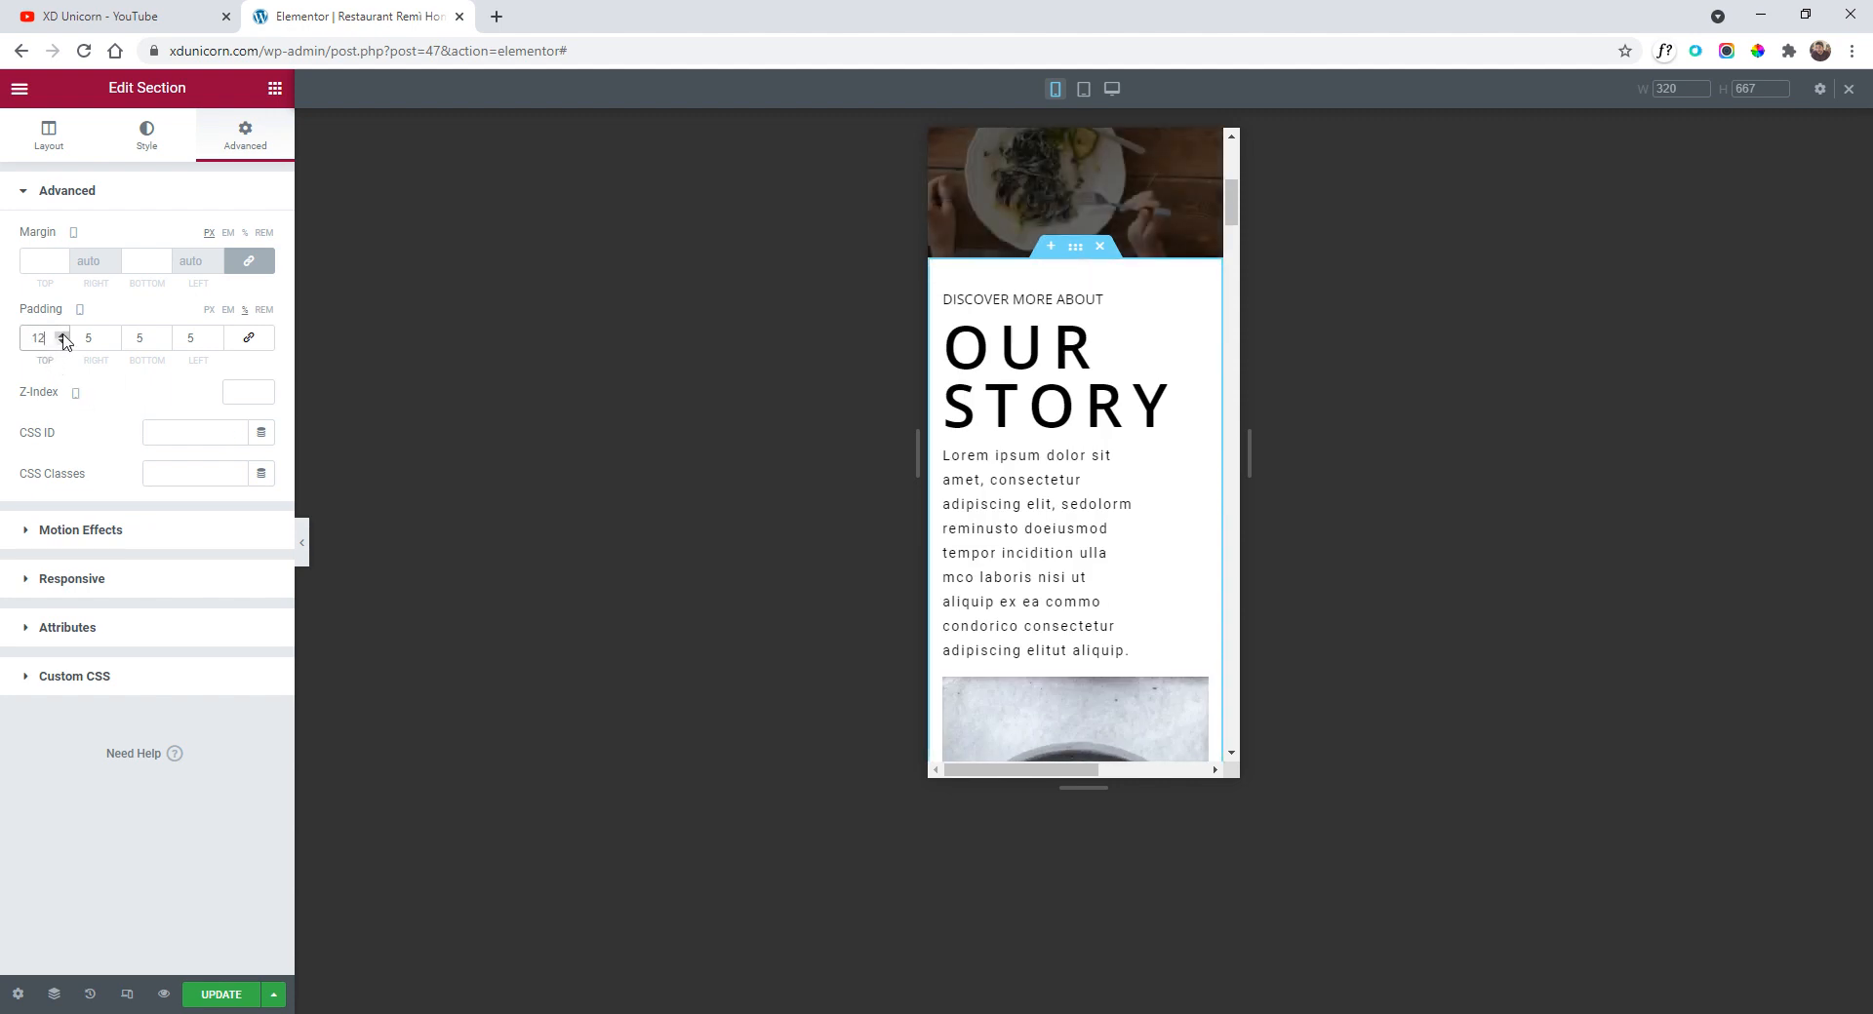
click(163, 334)
click(164, 334)
click(164, 333)
click(164, 334)
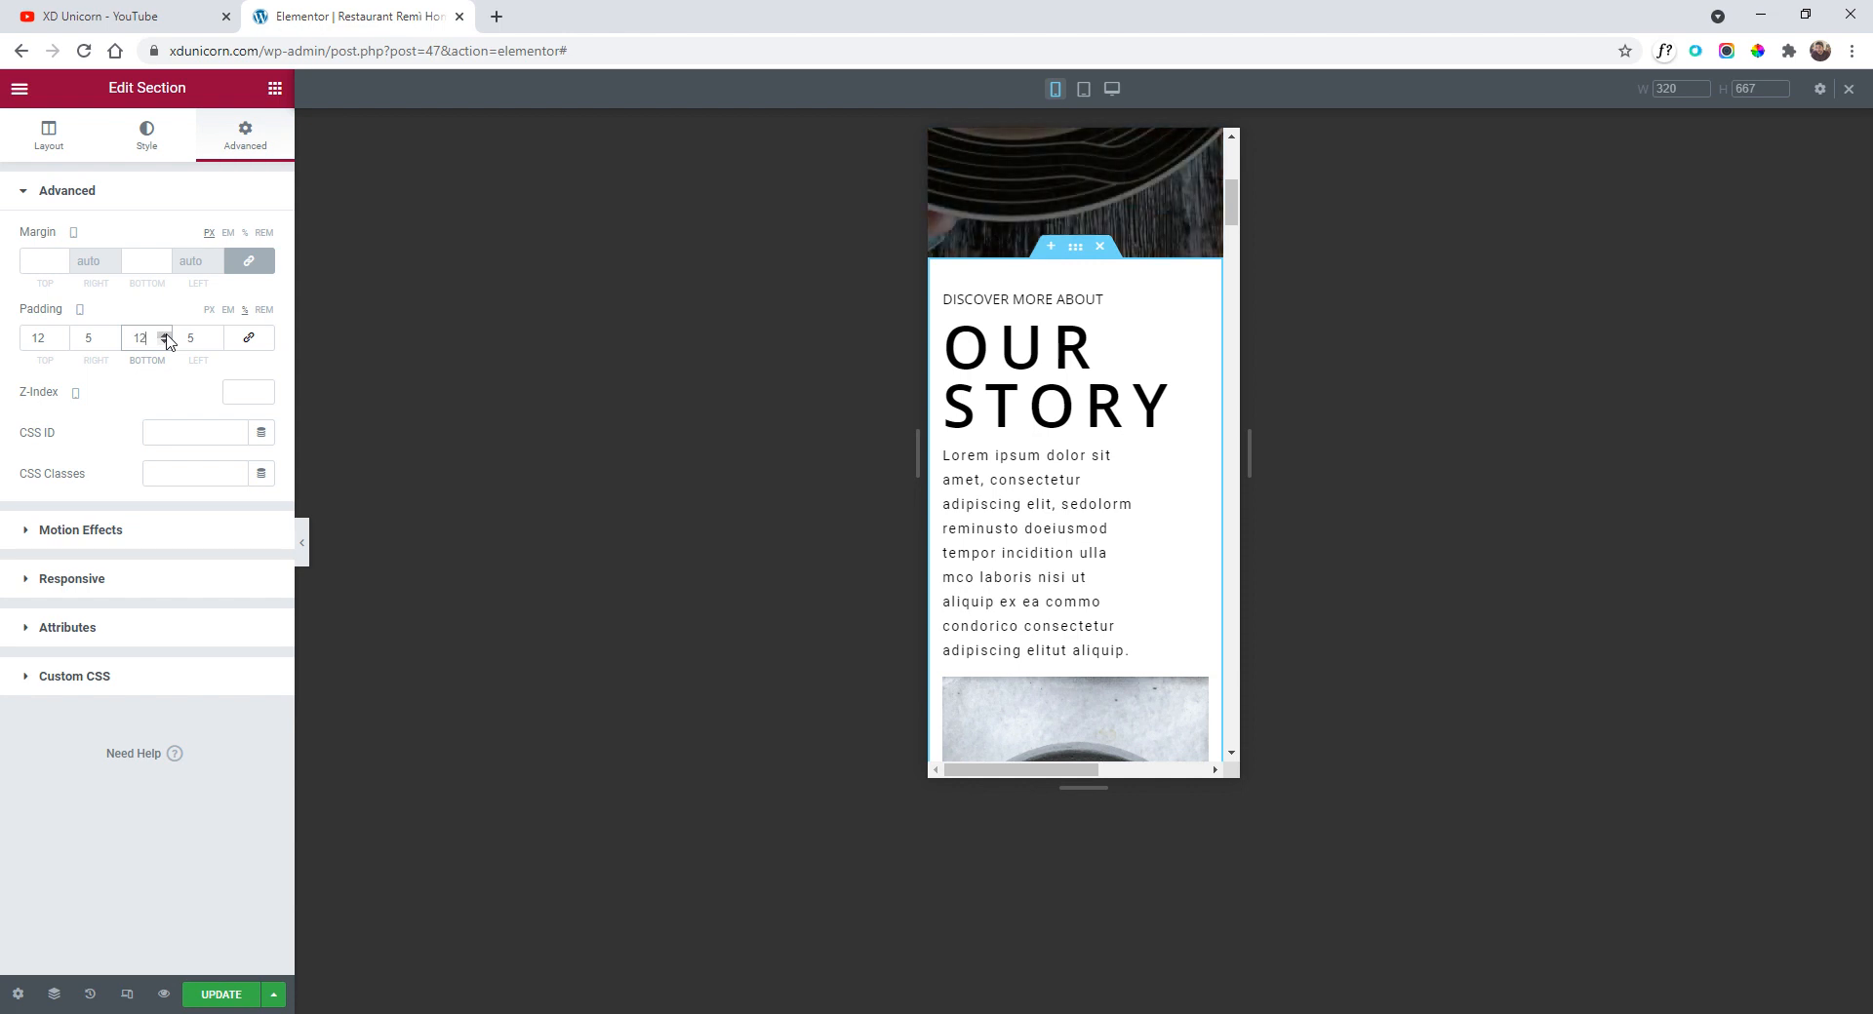
- Set the mobile font size of the first OUR STORY heading to 2.5 rem
click(1128, 333)
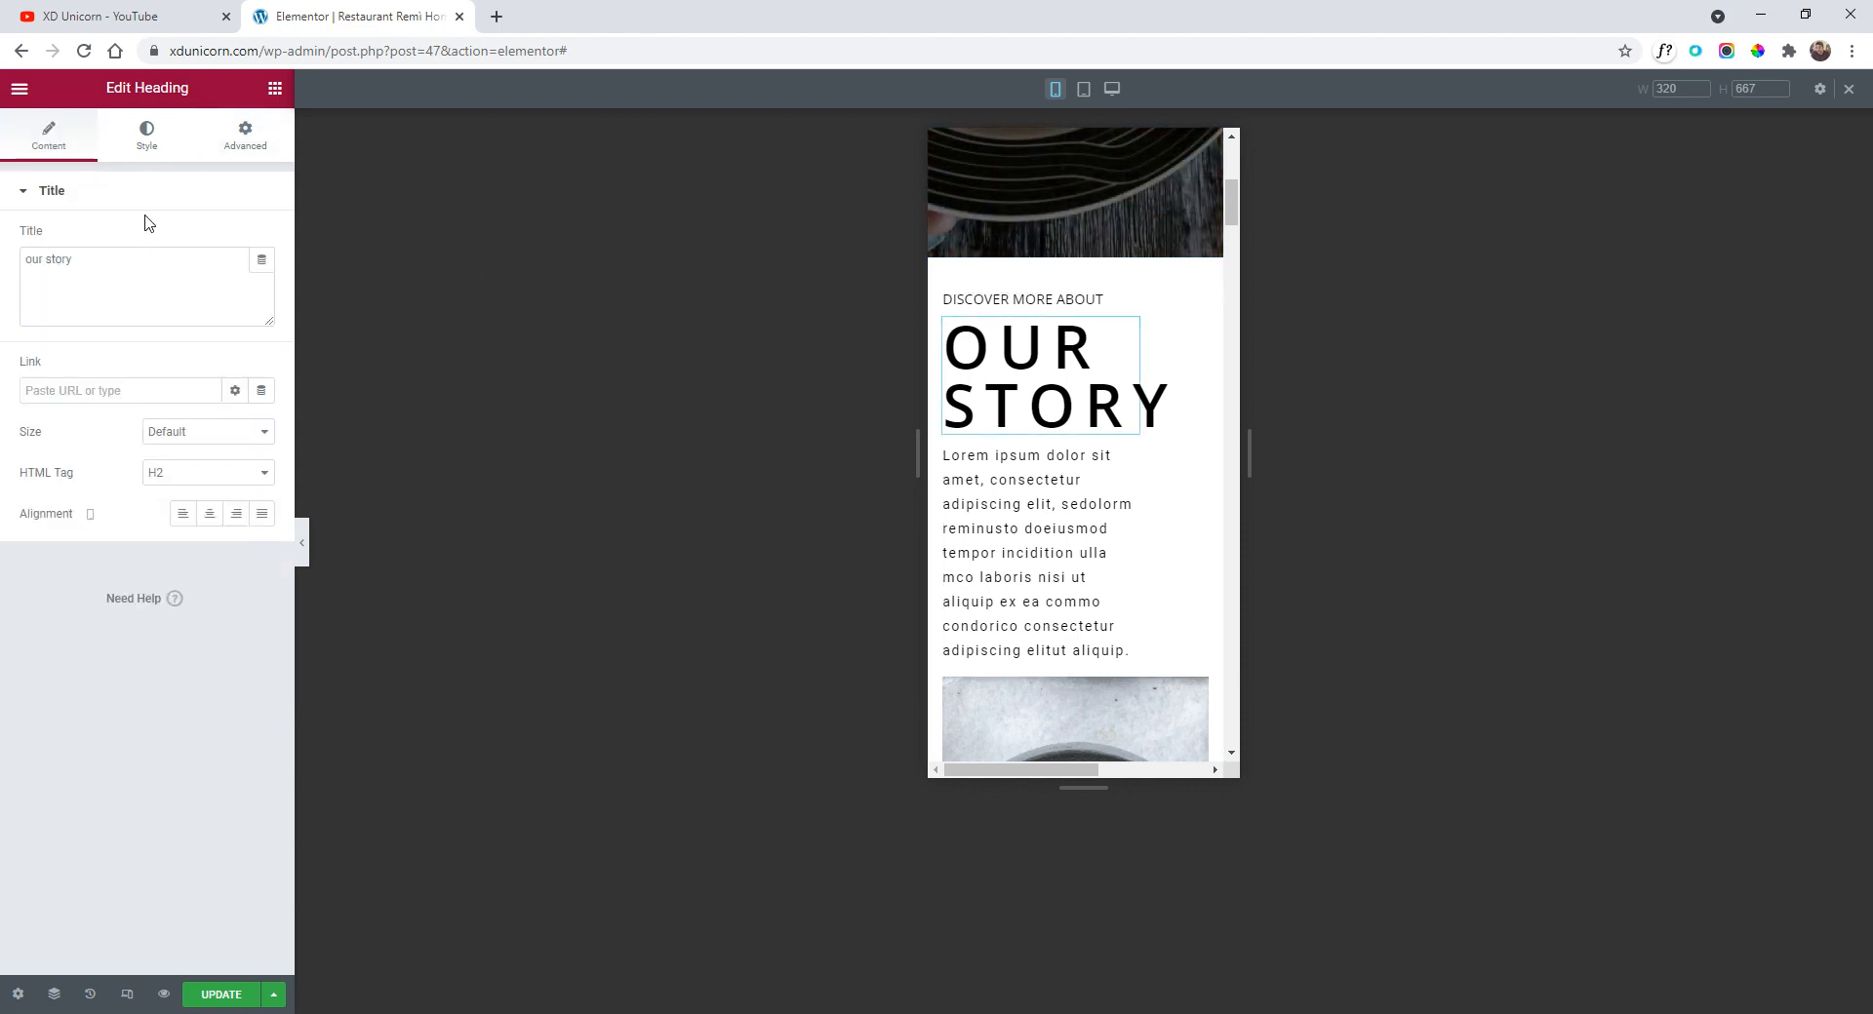
click(146, 135)
click(262, 284)
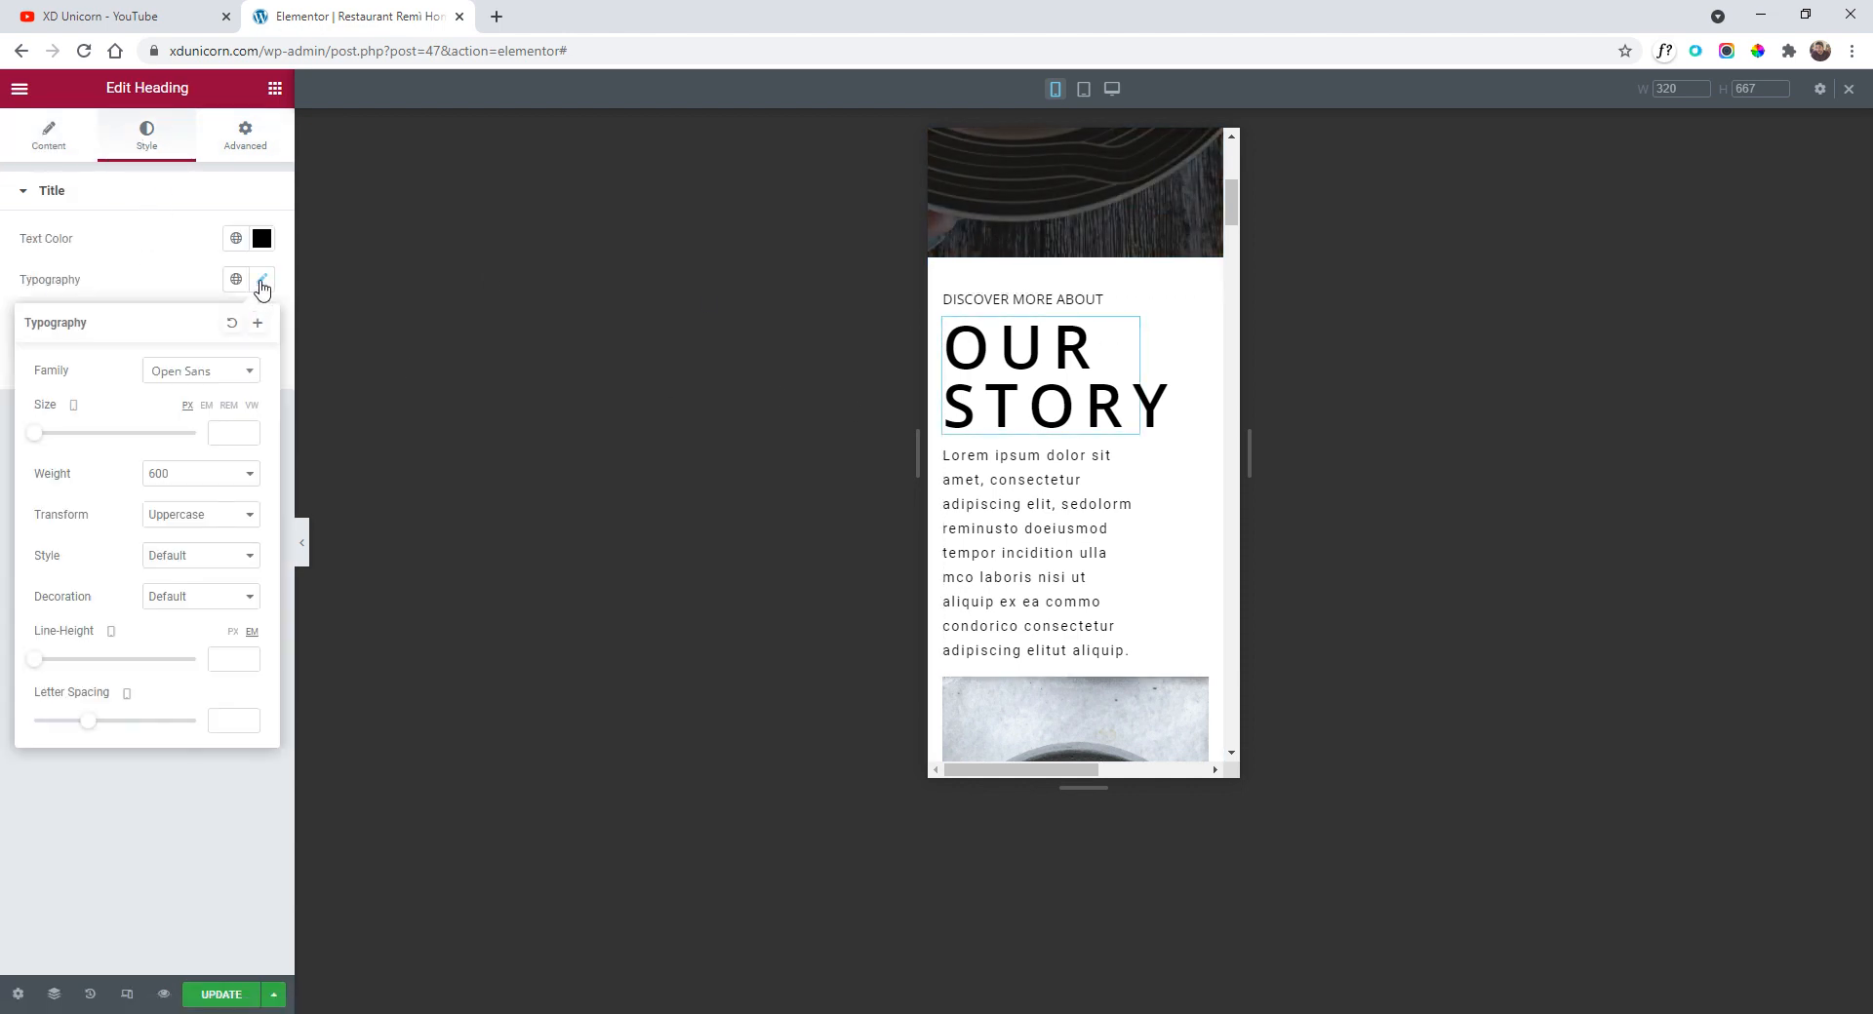
click(228, 405)
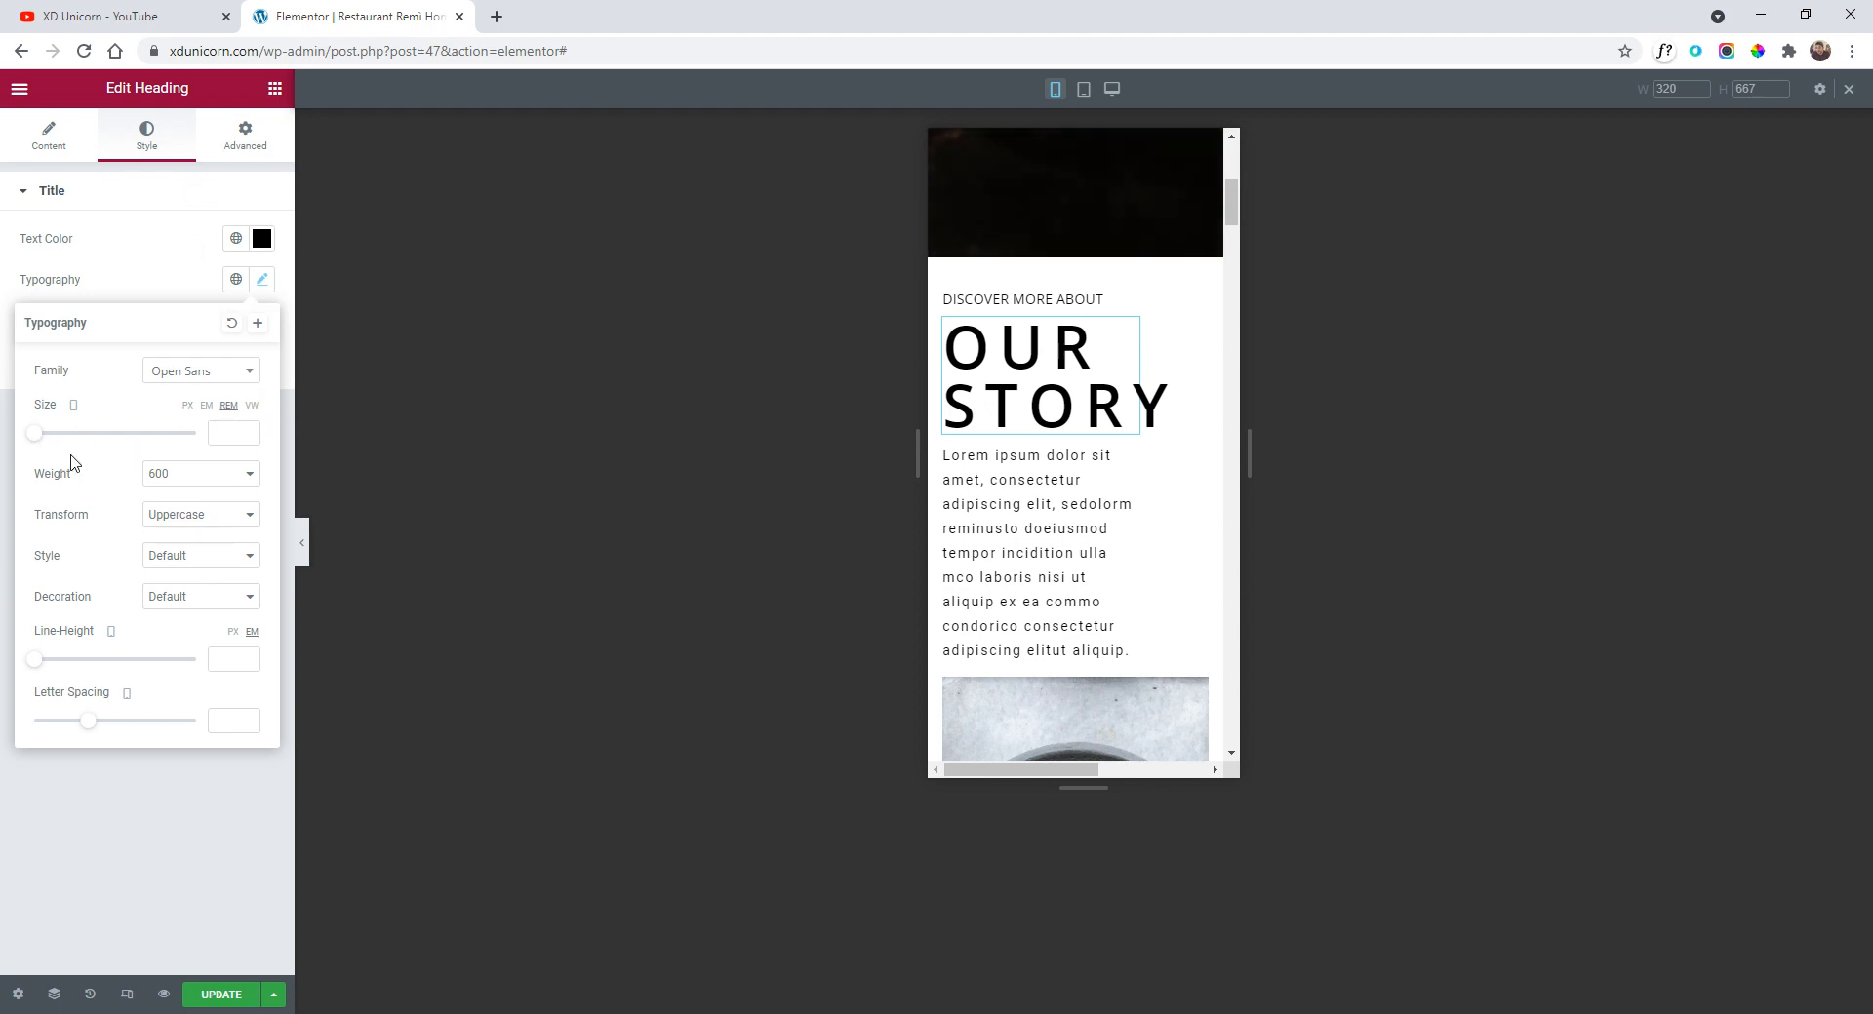
drag(39, 441, 74, 446)
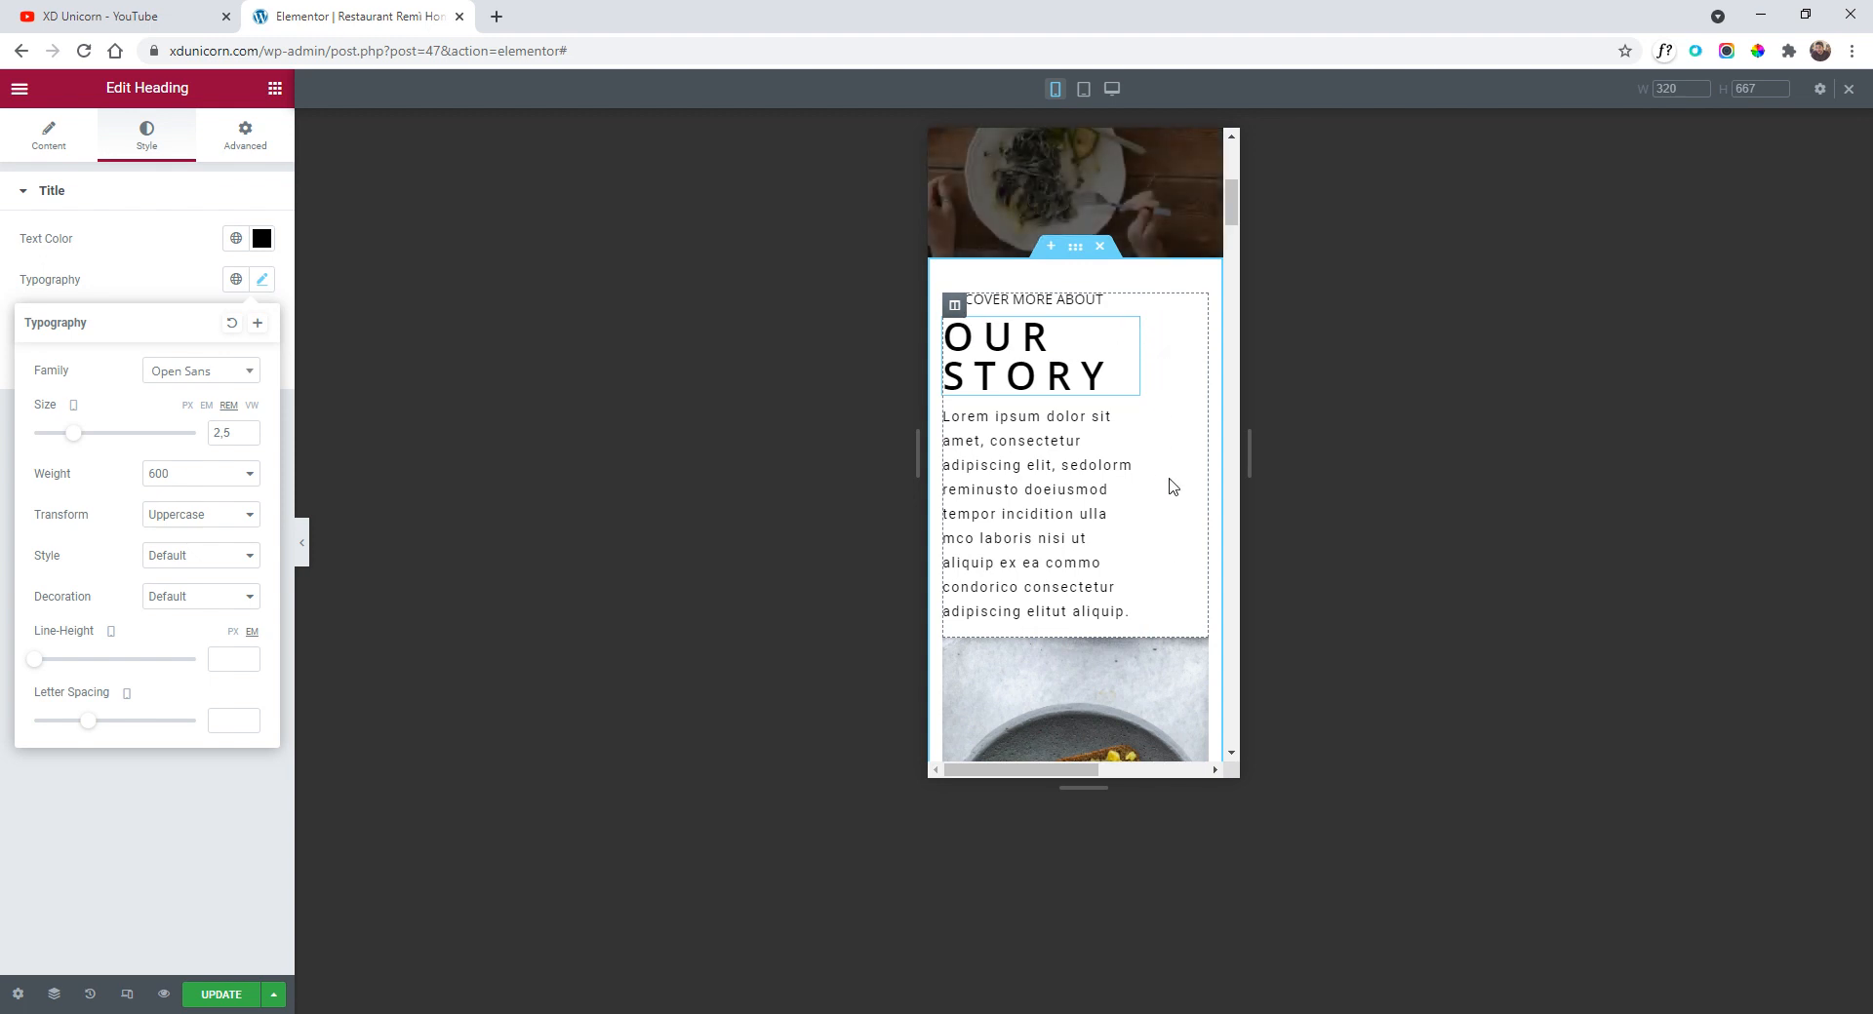
- Unlink the mobile padding values of the first OUR STORY text column and set them to 0% on all sides
click(954, 307)
click(252, 144)
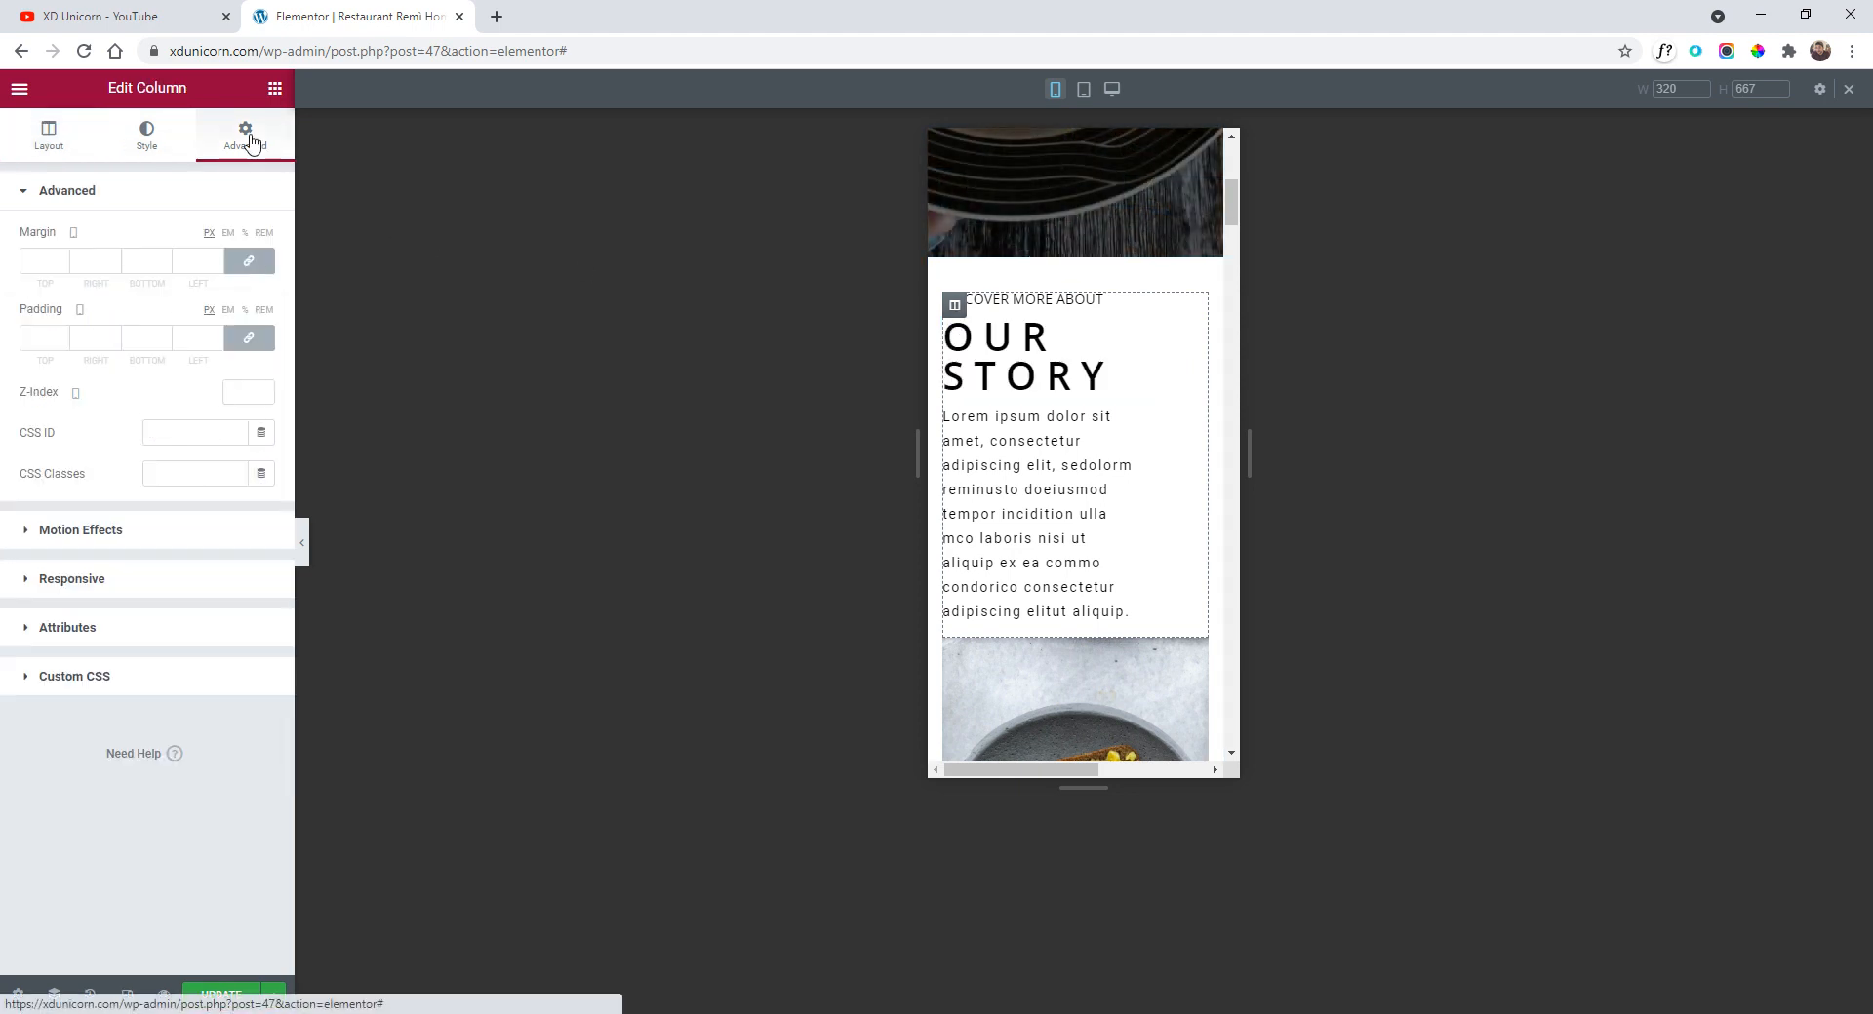
click(259, 340)
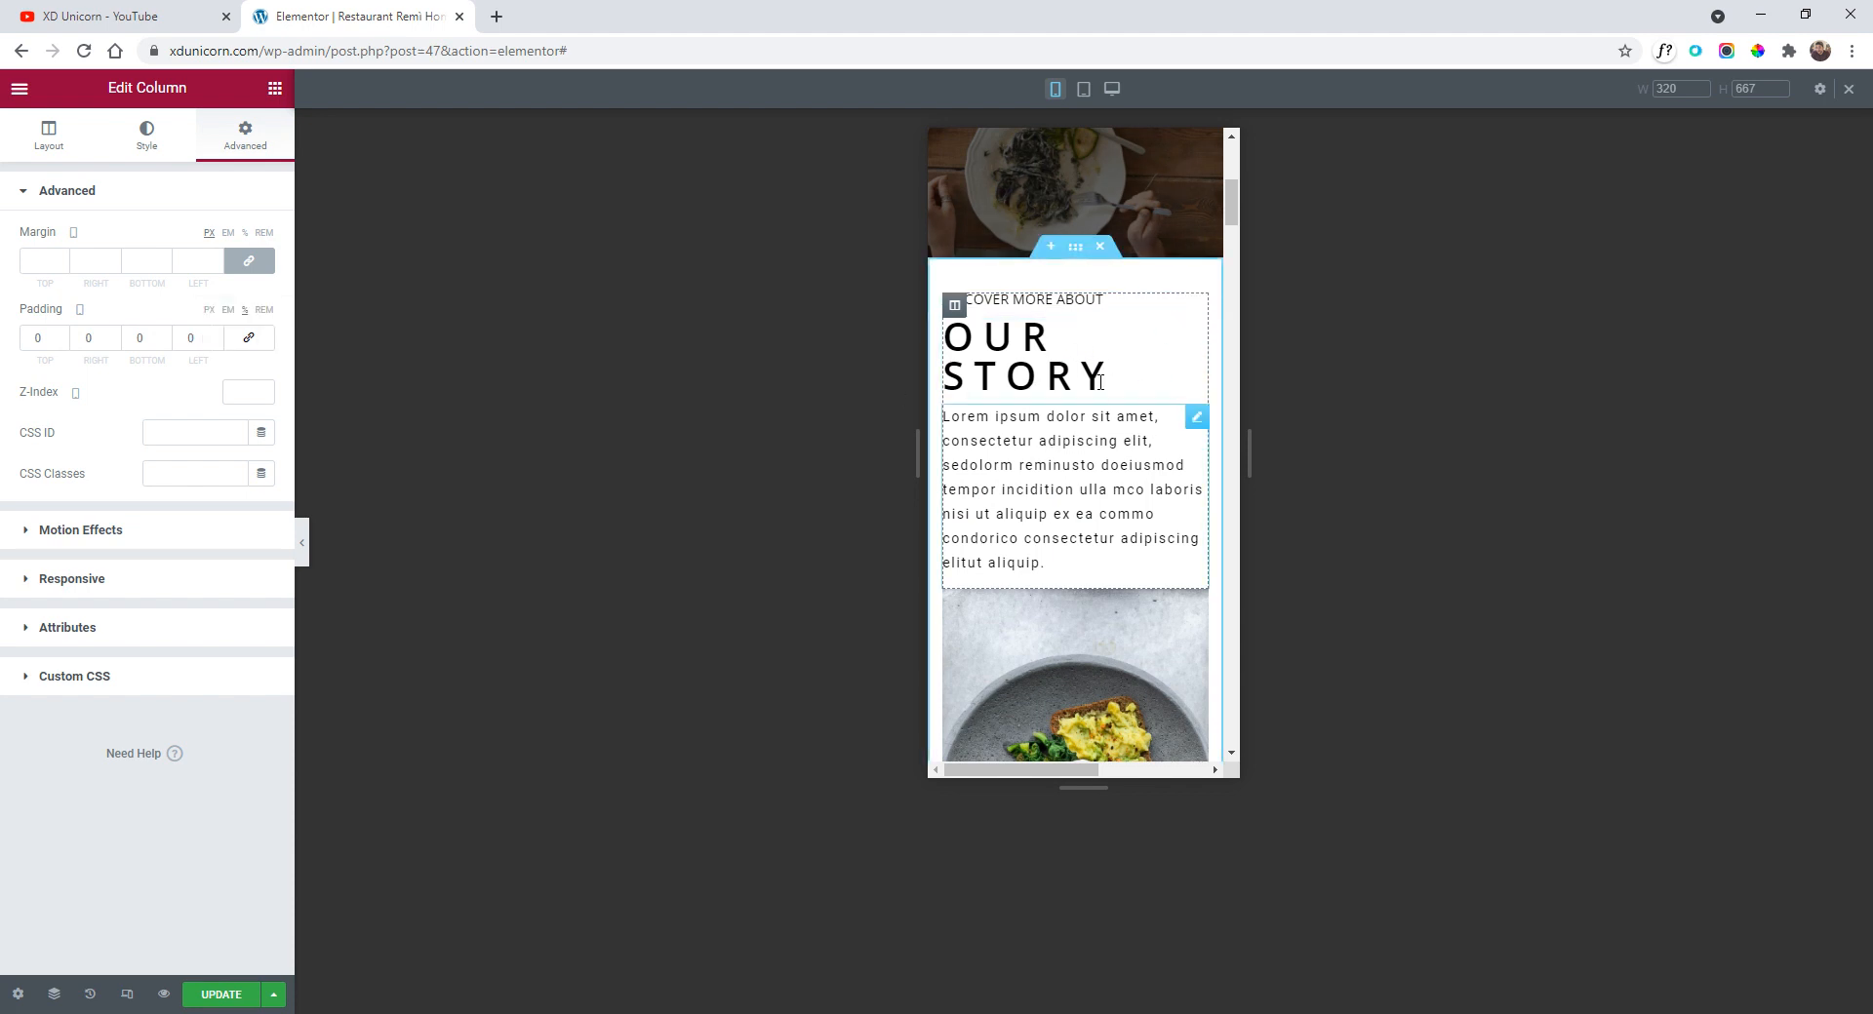
- Reduce the mobile font size of the first OUR STORY heading to 1.9 rem
click(1197, 335)
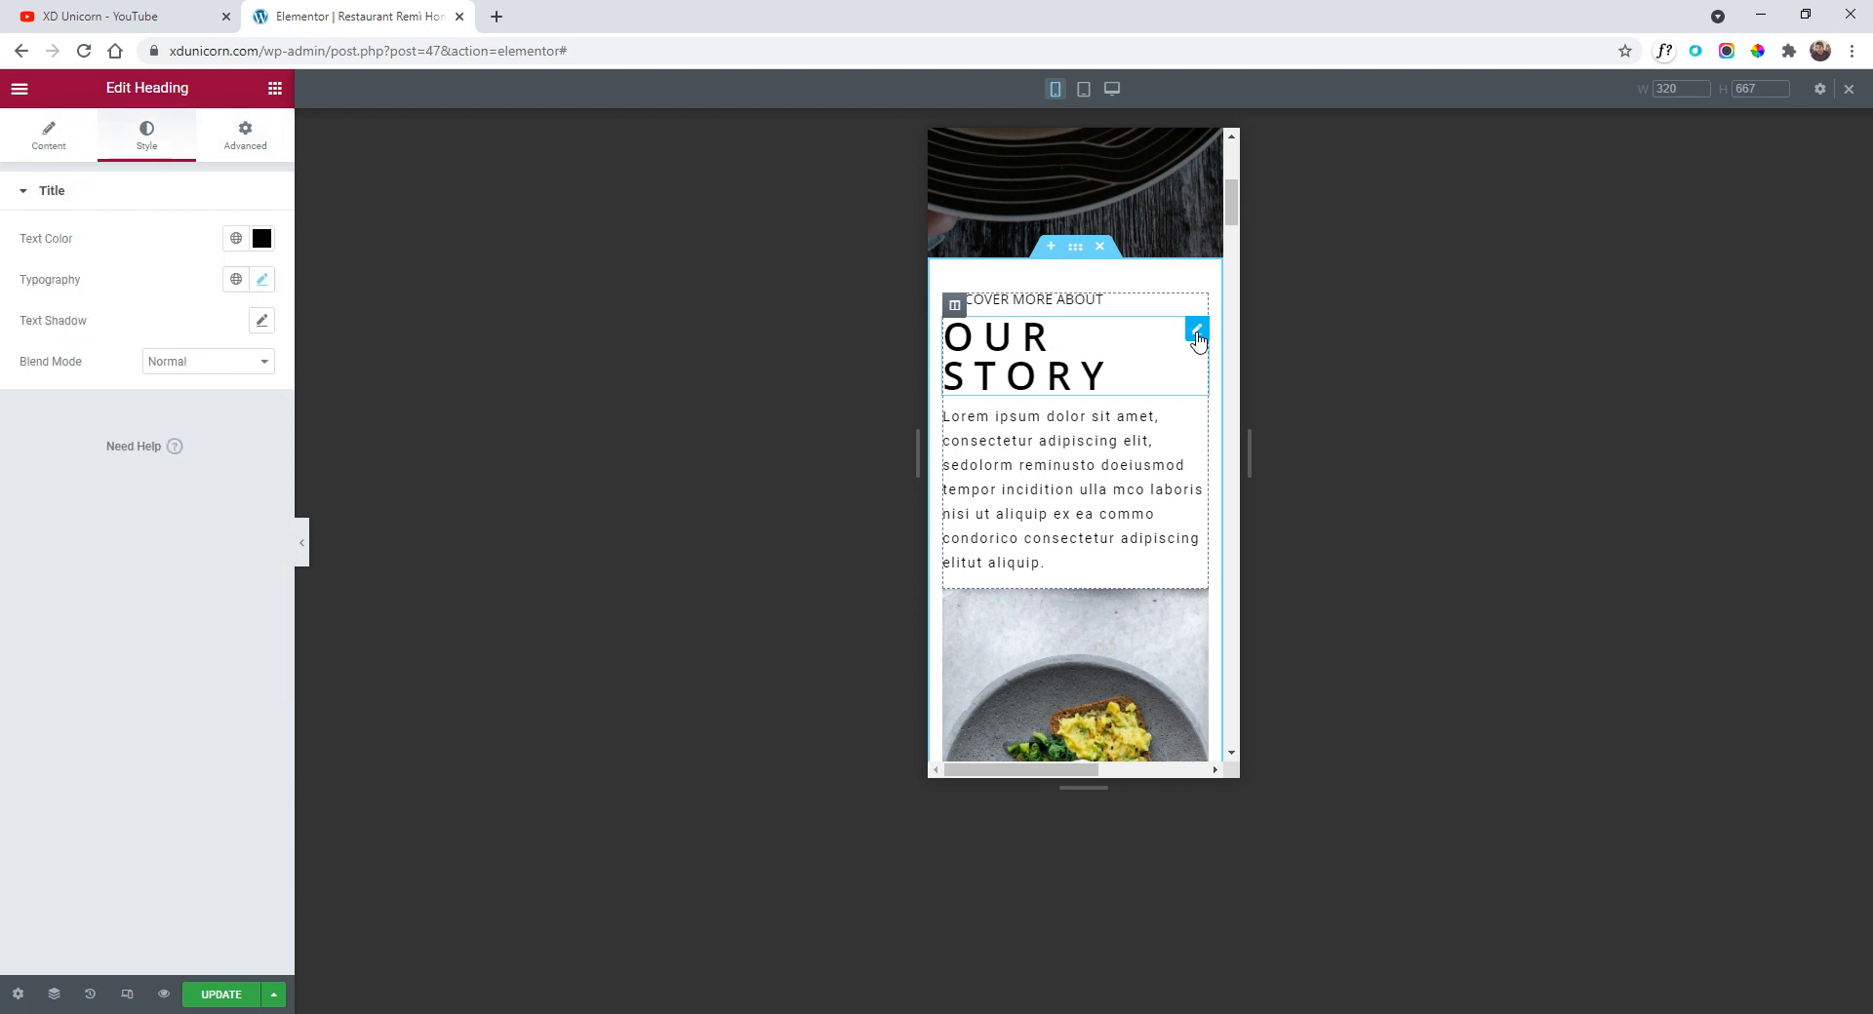
click(262, 280)
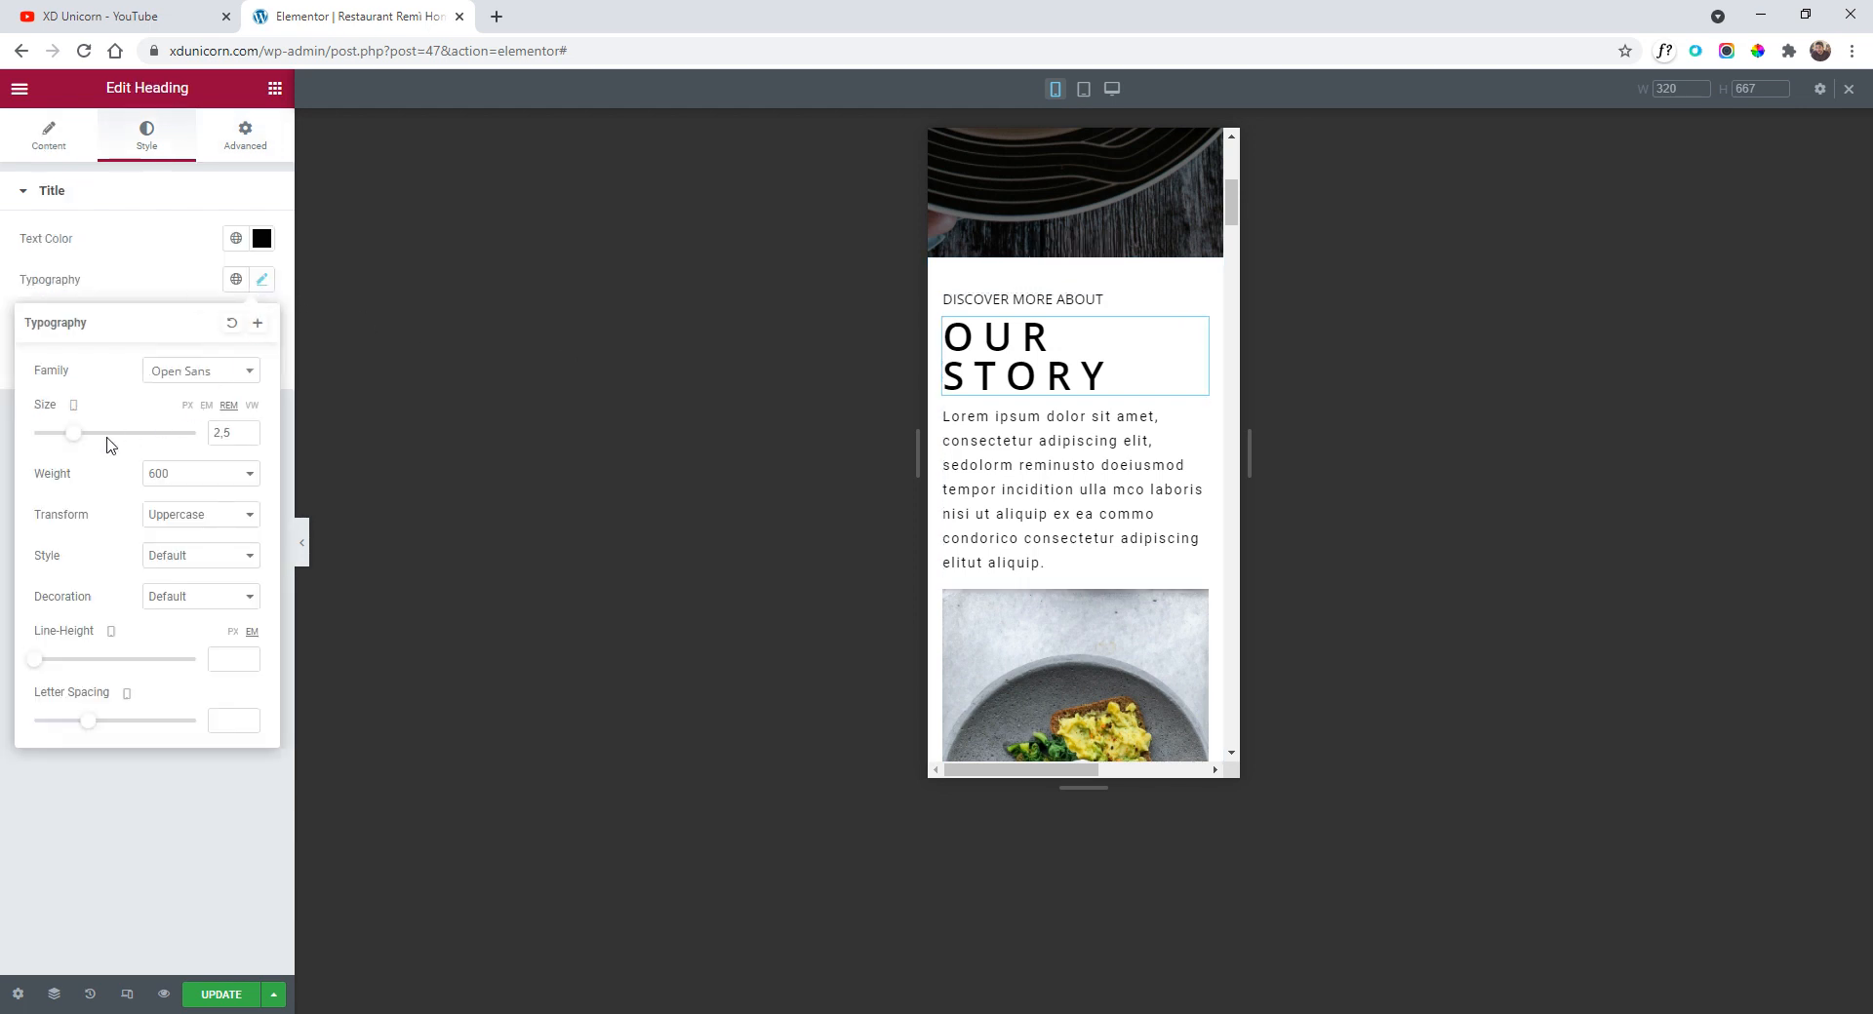
drag(74, 433, 70, 440)
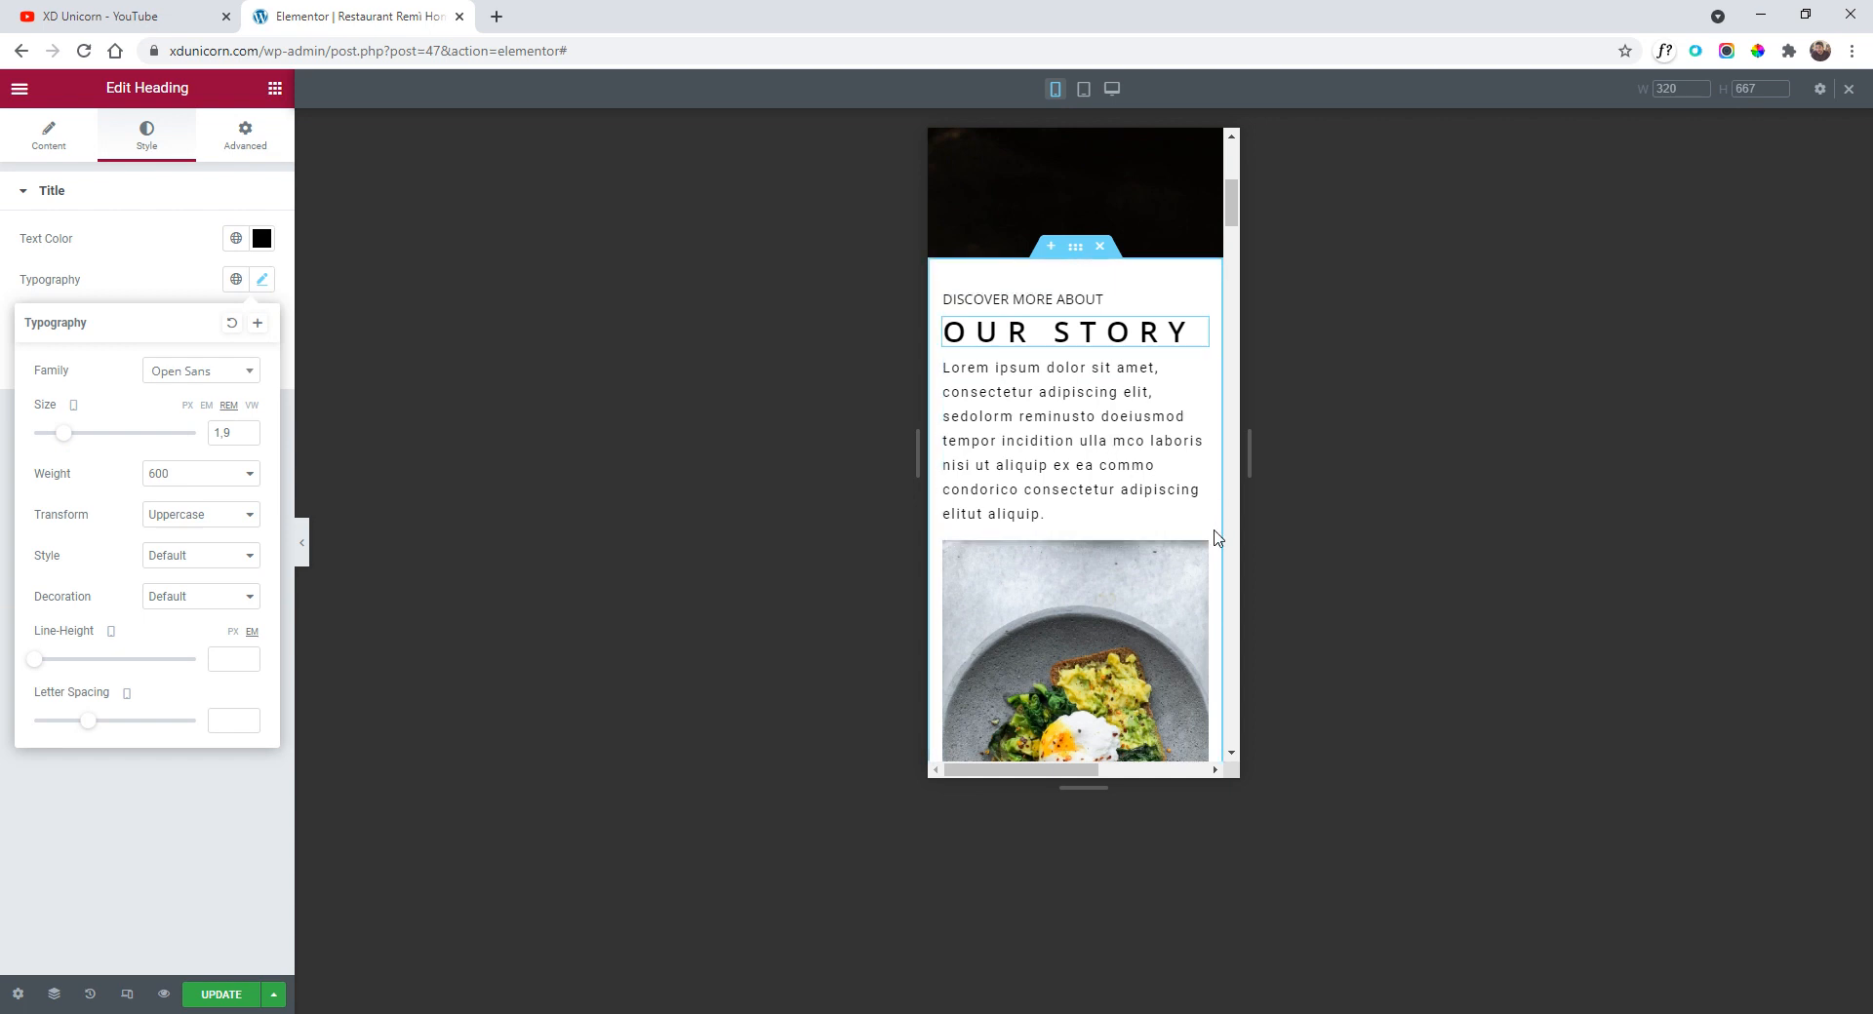
scroll(1134, 541, down, 3)
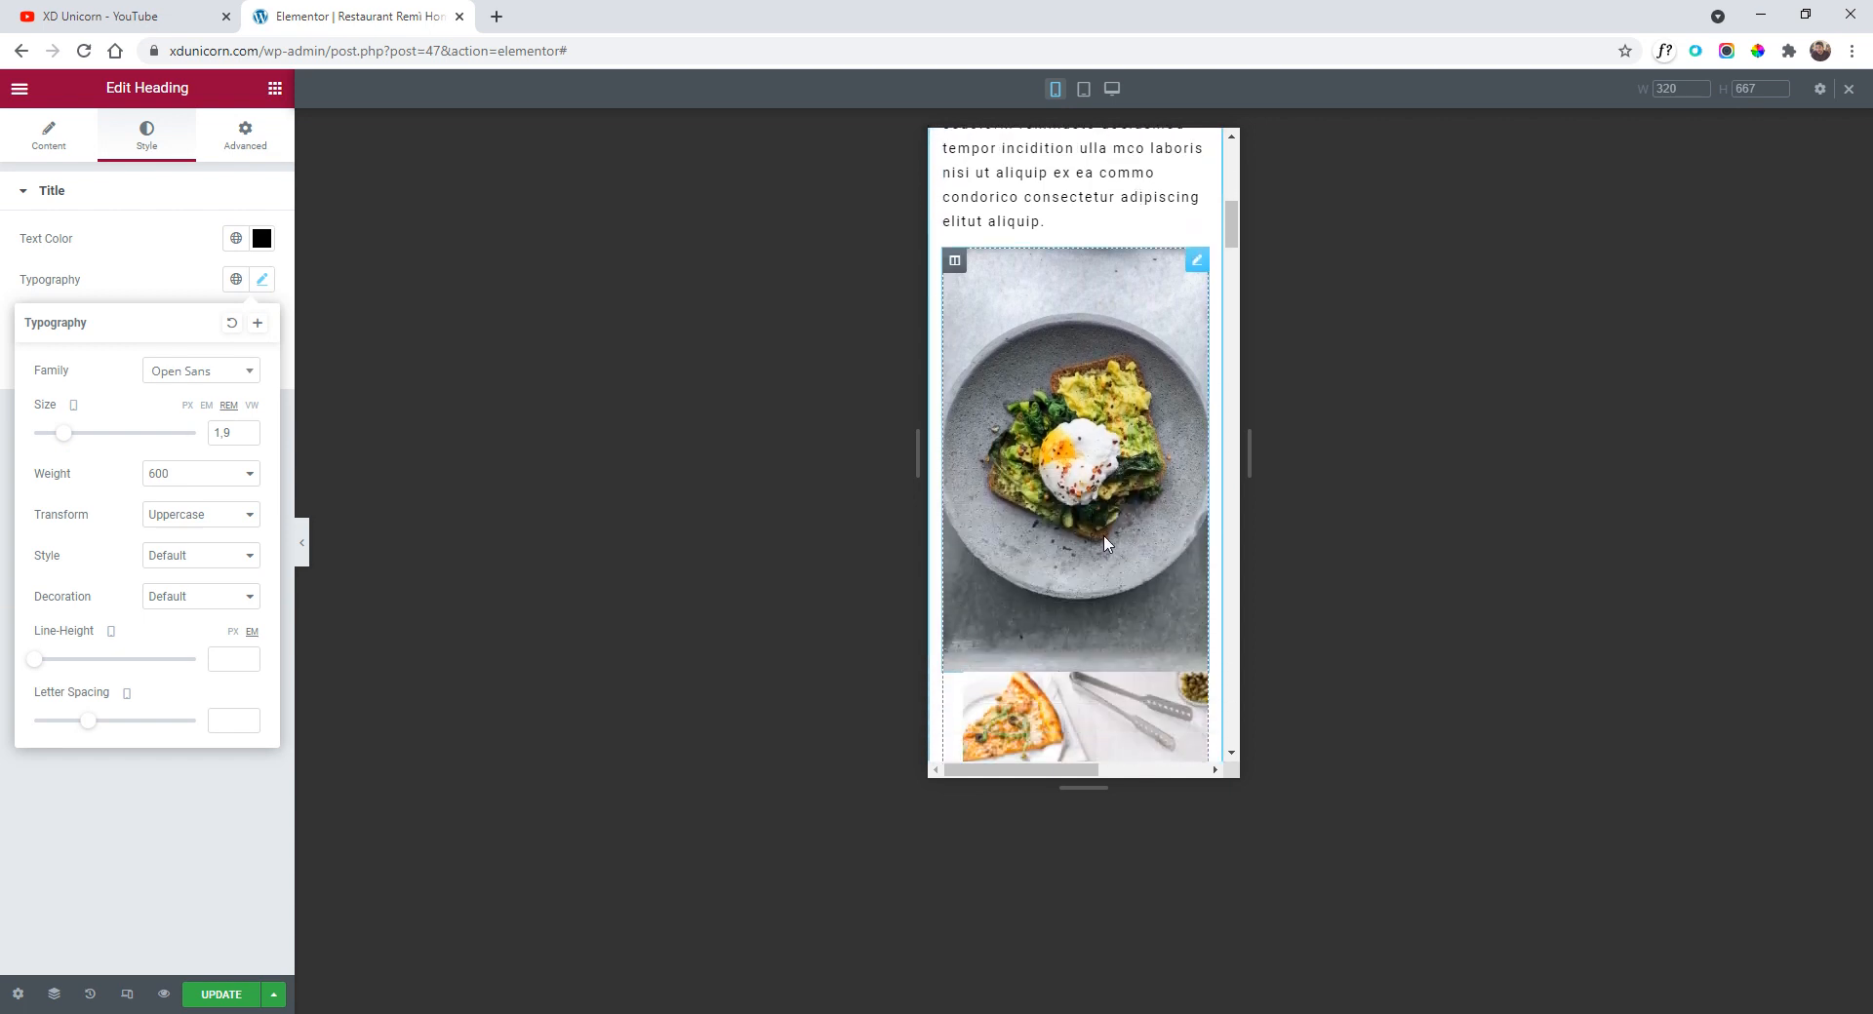
scroll(1102, 418, up, 2)
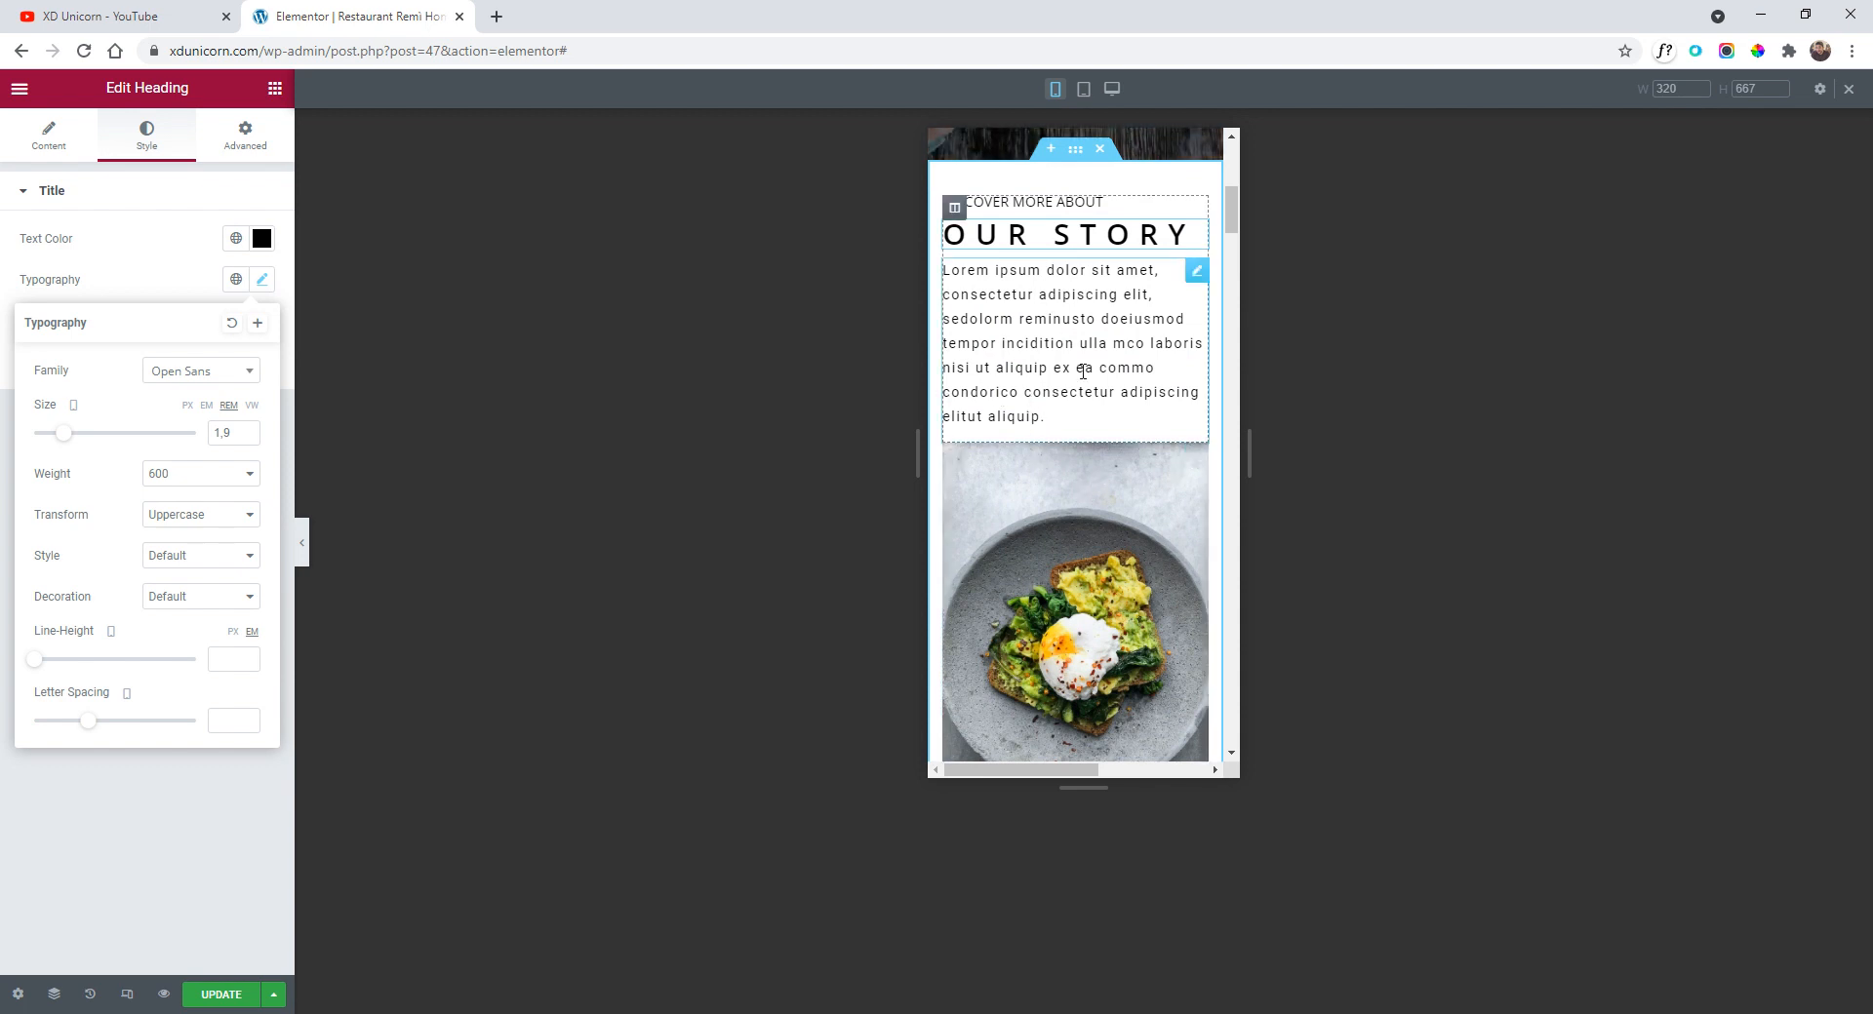
- Set the bottom mobile padding of the first OUR STORY text column to 12%
click(953, 207)
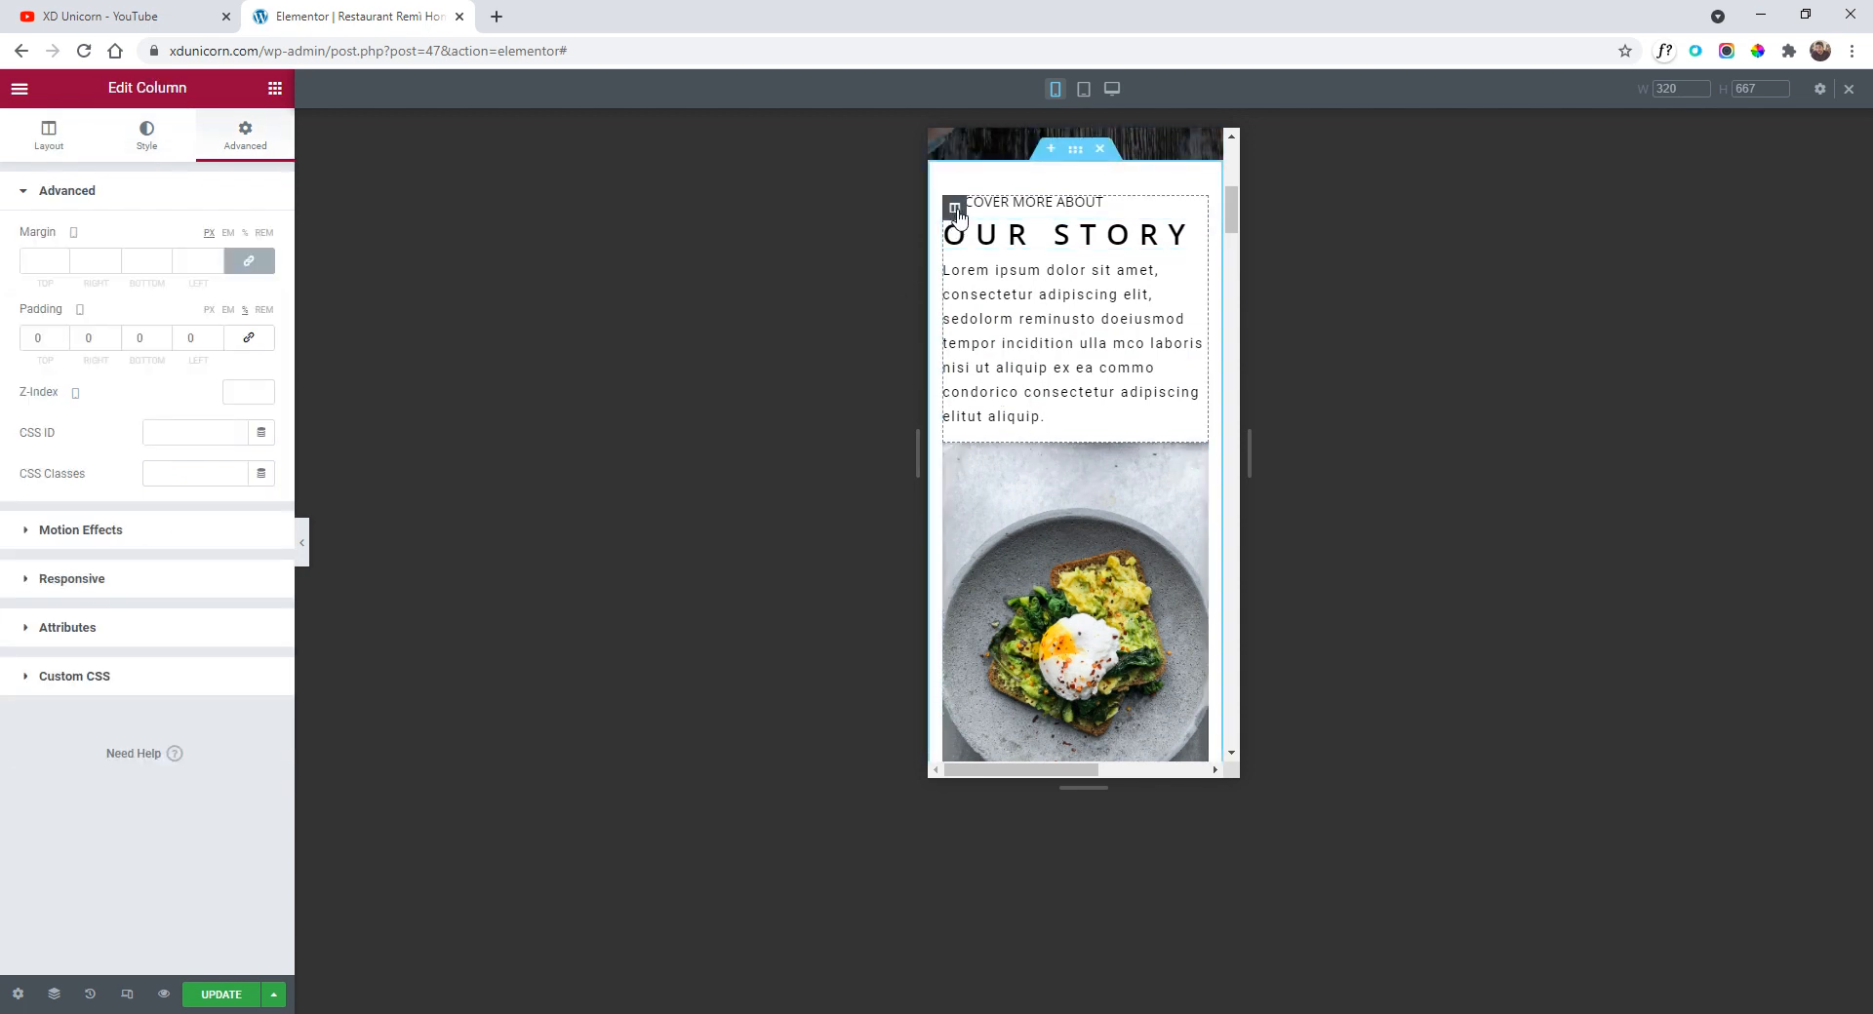
click(164, 335)
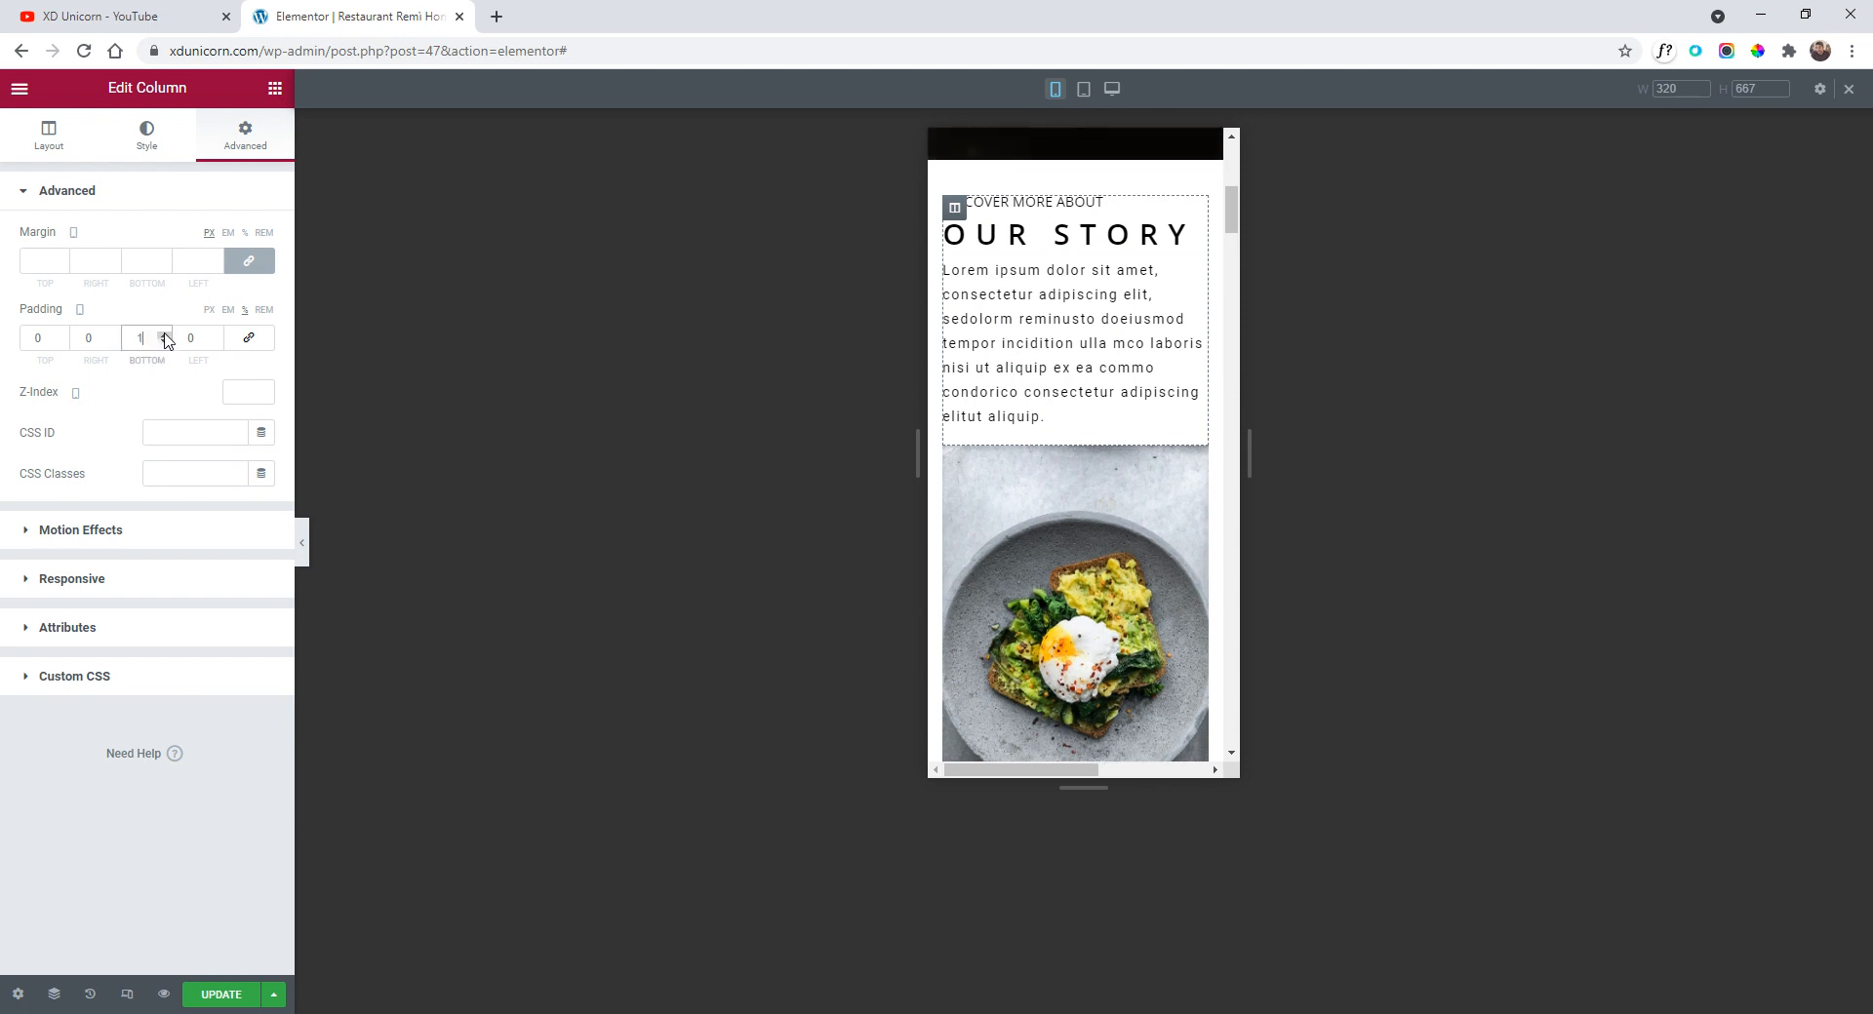
click(164, 334)
click(164, 334)
click(164, 335)
click(164, 334)
click(164, 334)
click(164, 335)
click(164, 334)
click(164, 334)
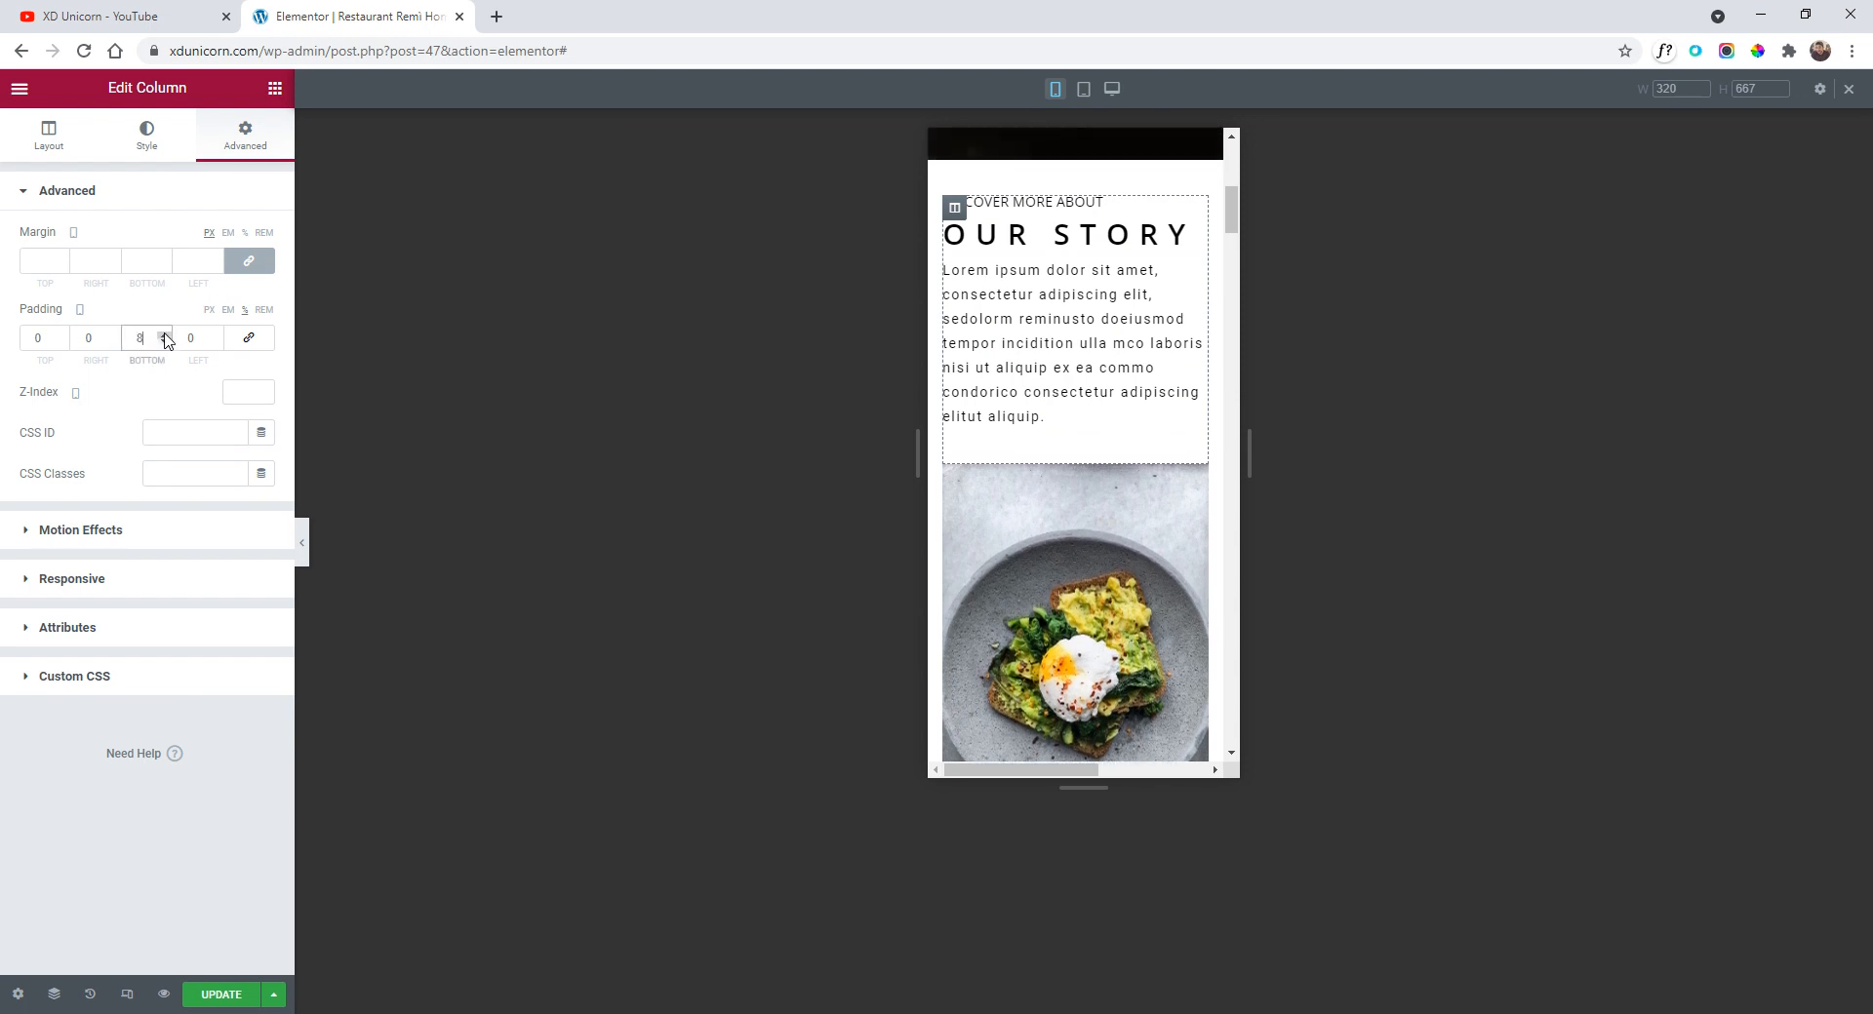
click(164, 334)
click(164, 334)
click(164, 335)
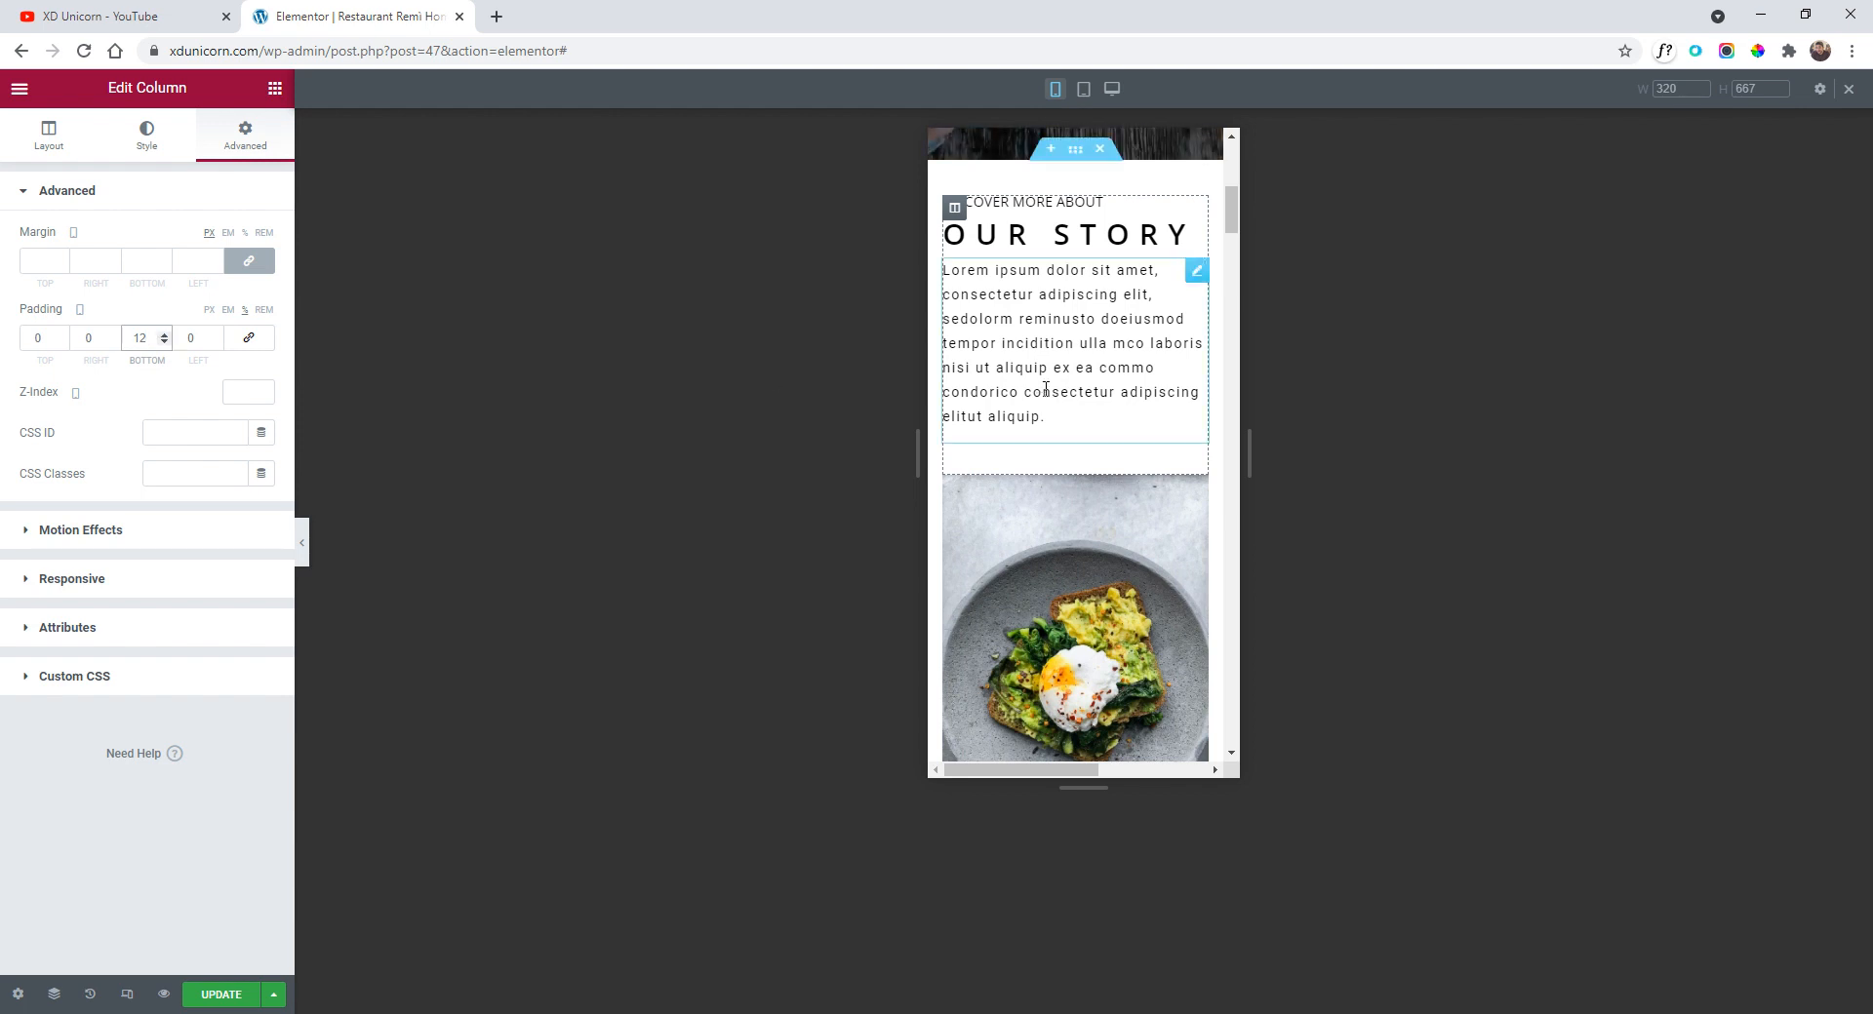
- Unlink the mobile padding of the egg toast image and set its bottom padding to 8%
scroll(1111, 435, up, 1)
scroll(1111, 435, down, 4)
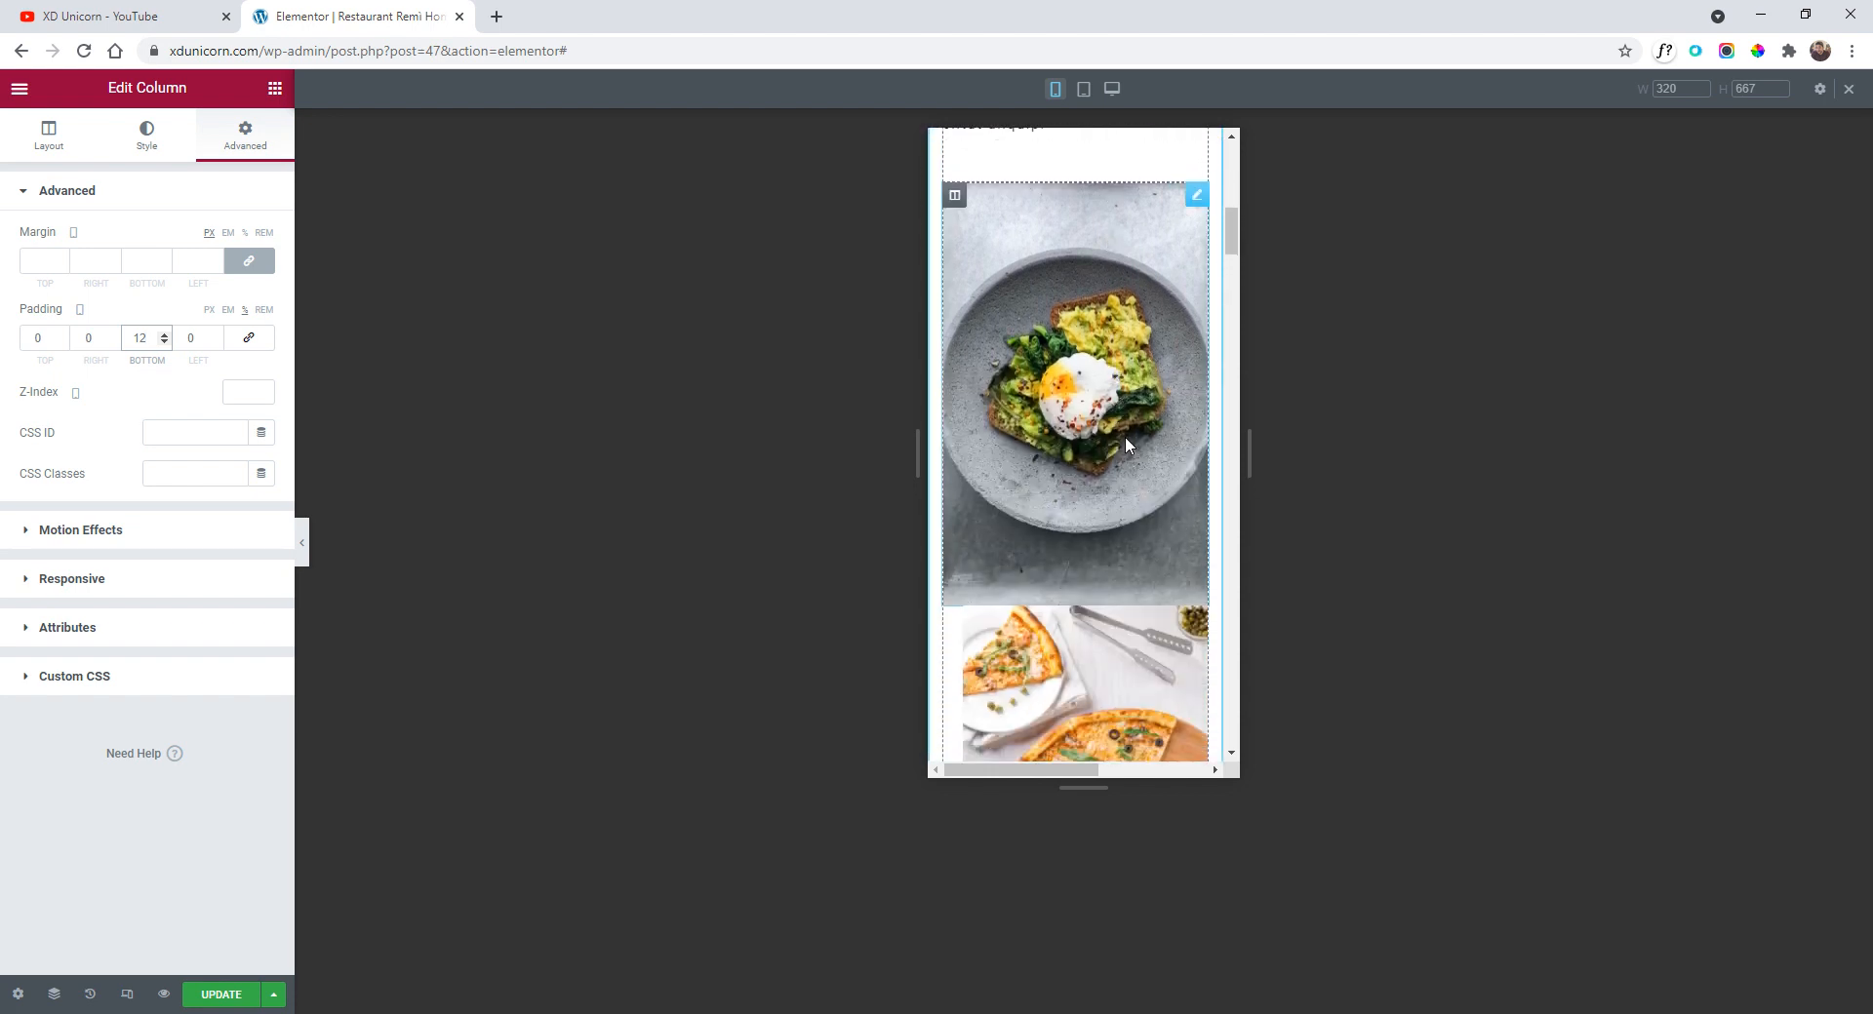
scroll(1093, 525, down, 2)
scroll(1101, 447, up, 2)
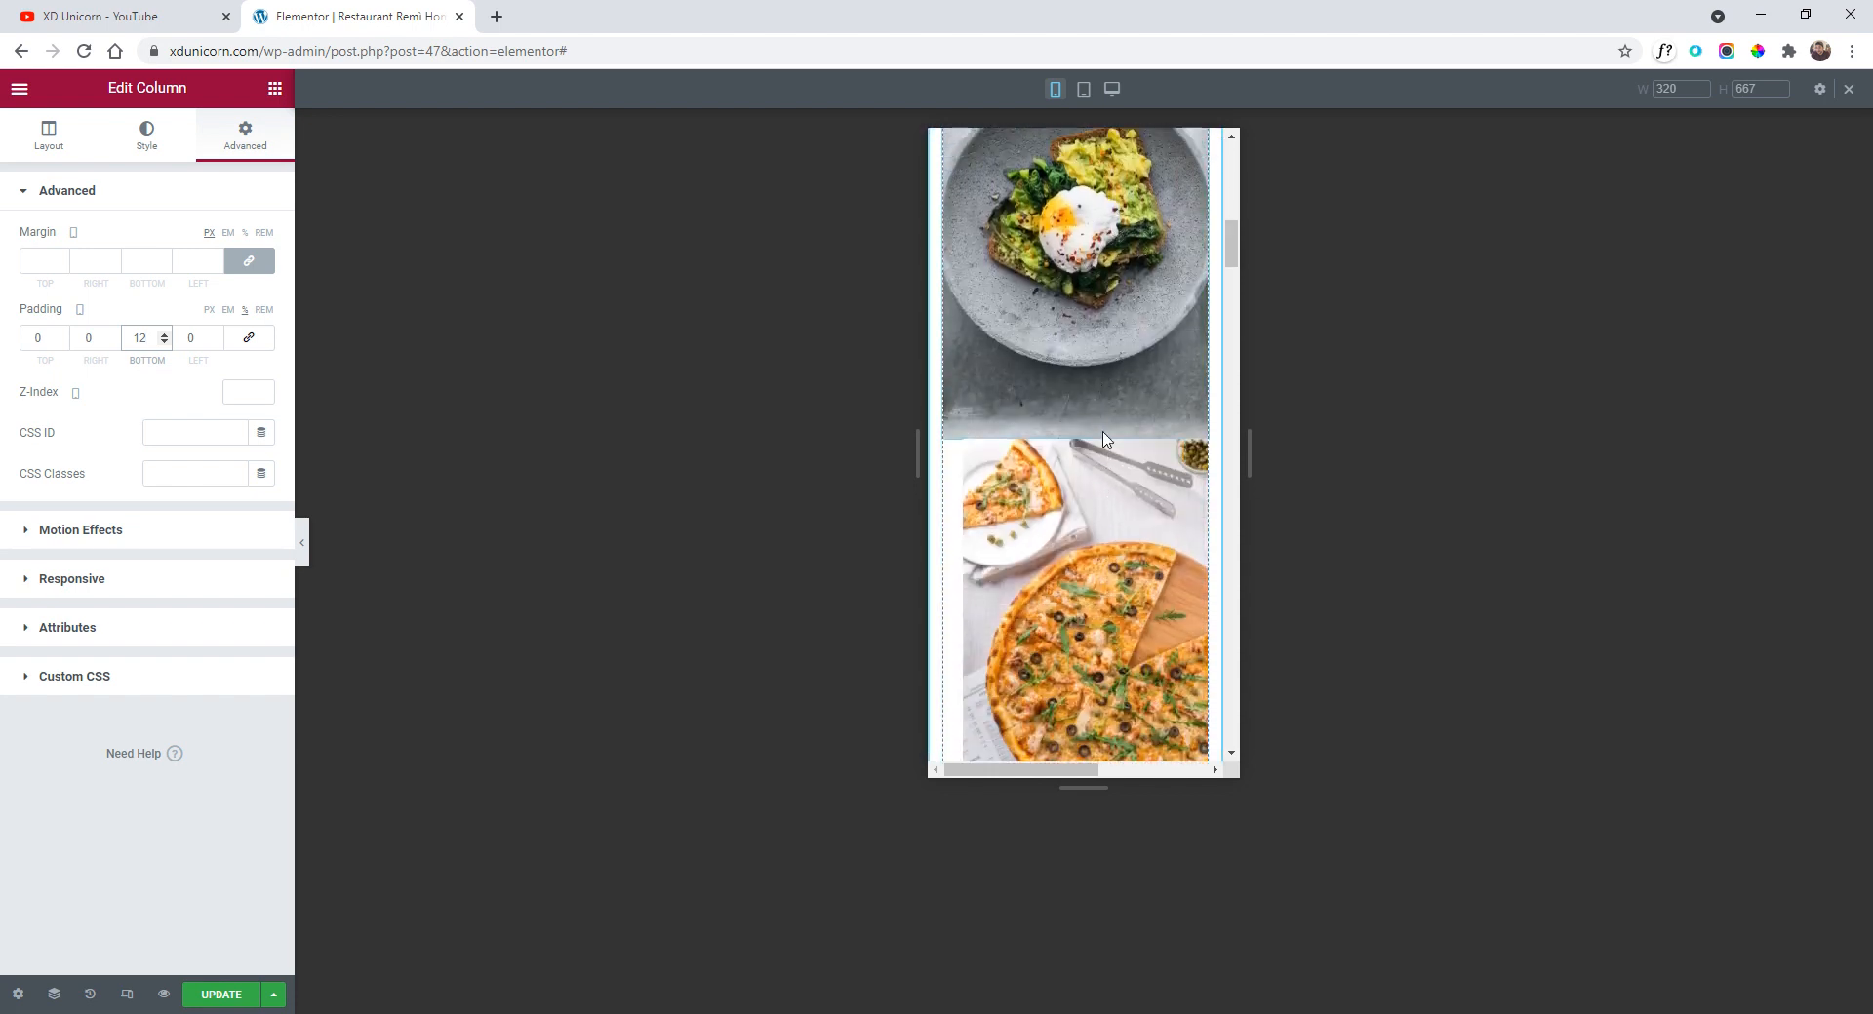
click(1196, 198)
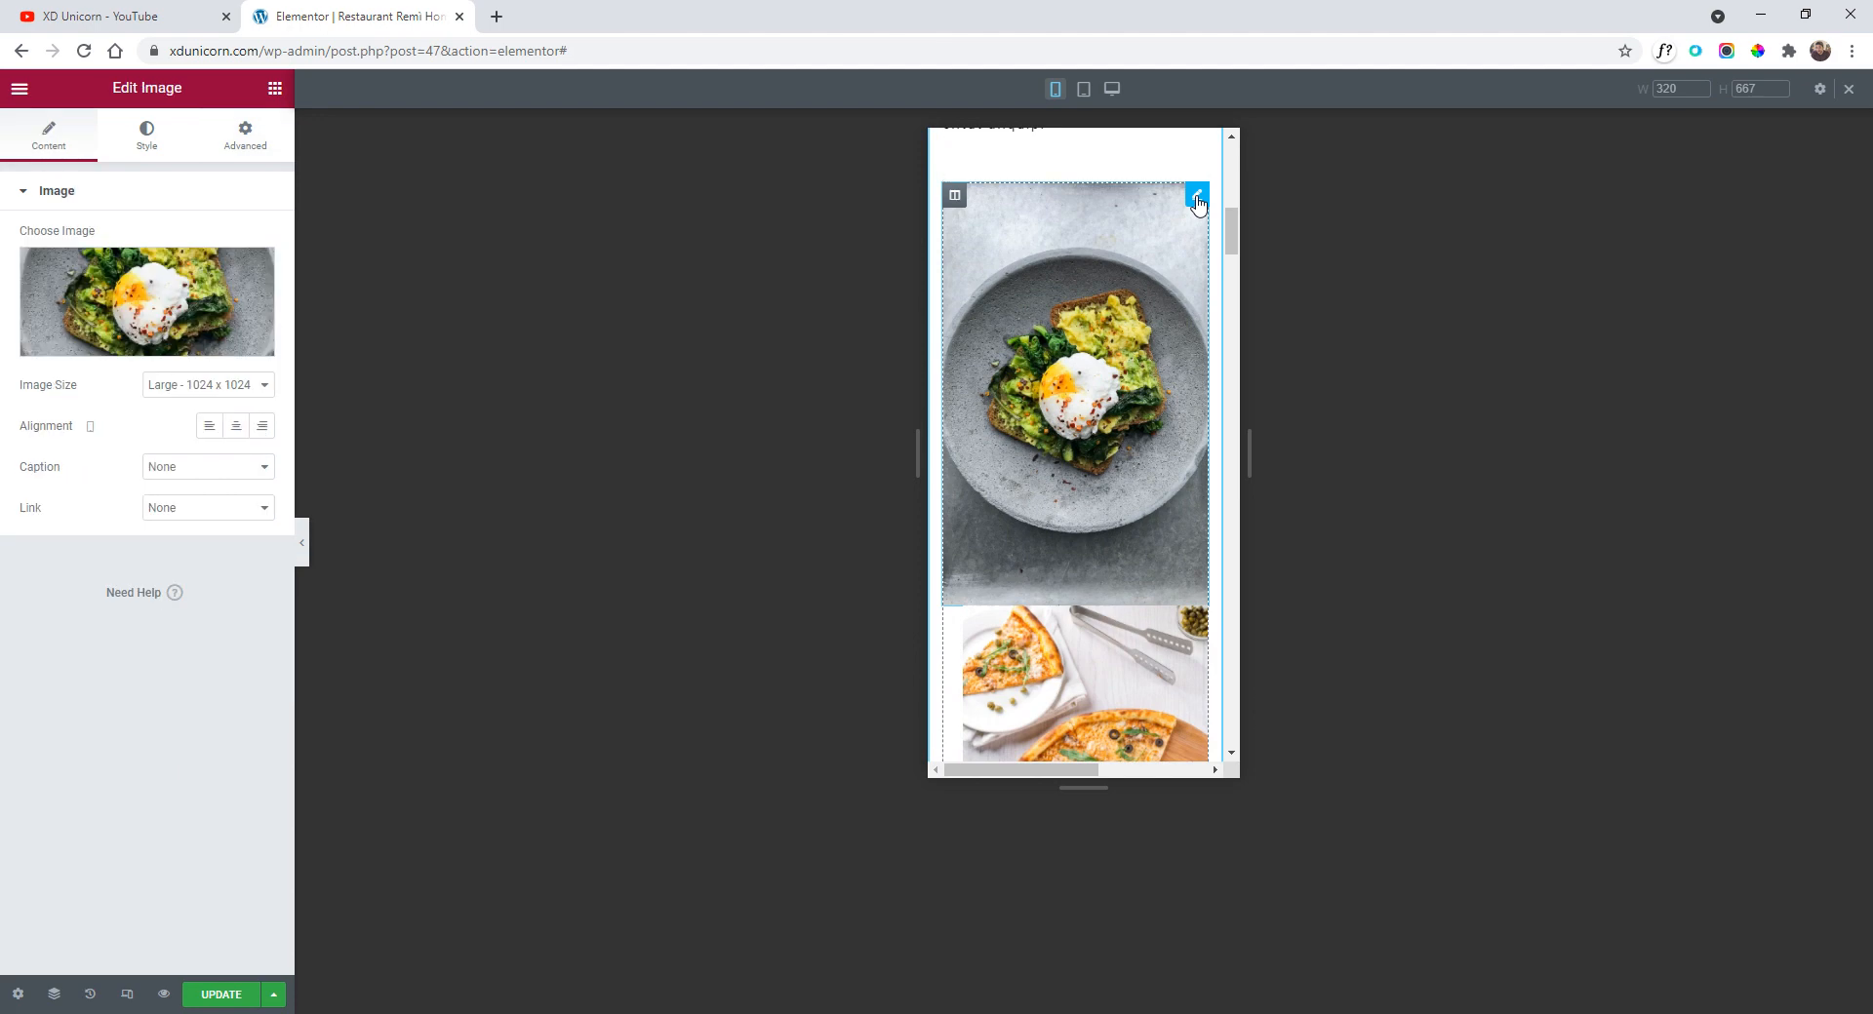
click(255, 160)
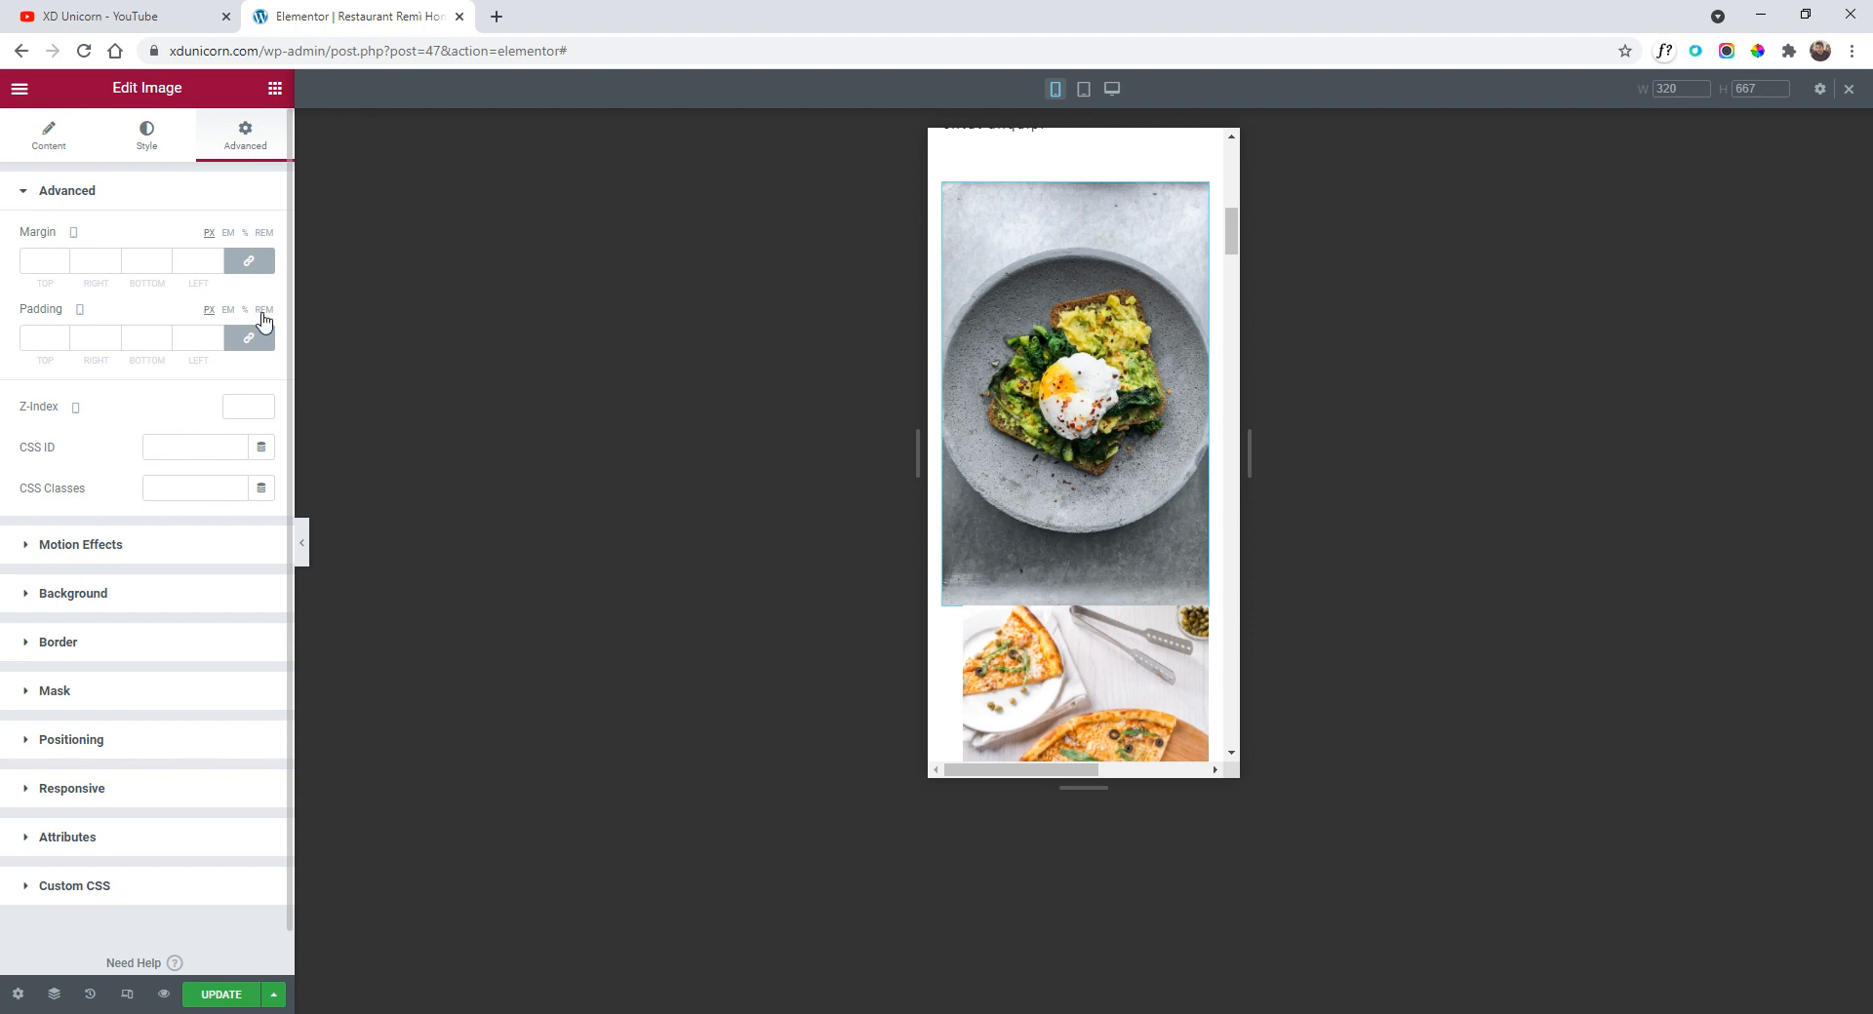
click(245, 310)
click(249, 337)
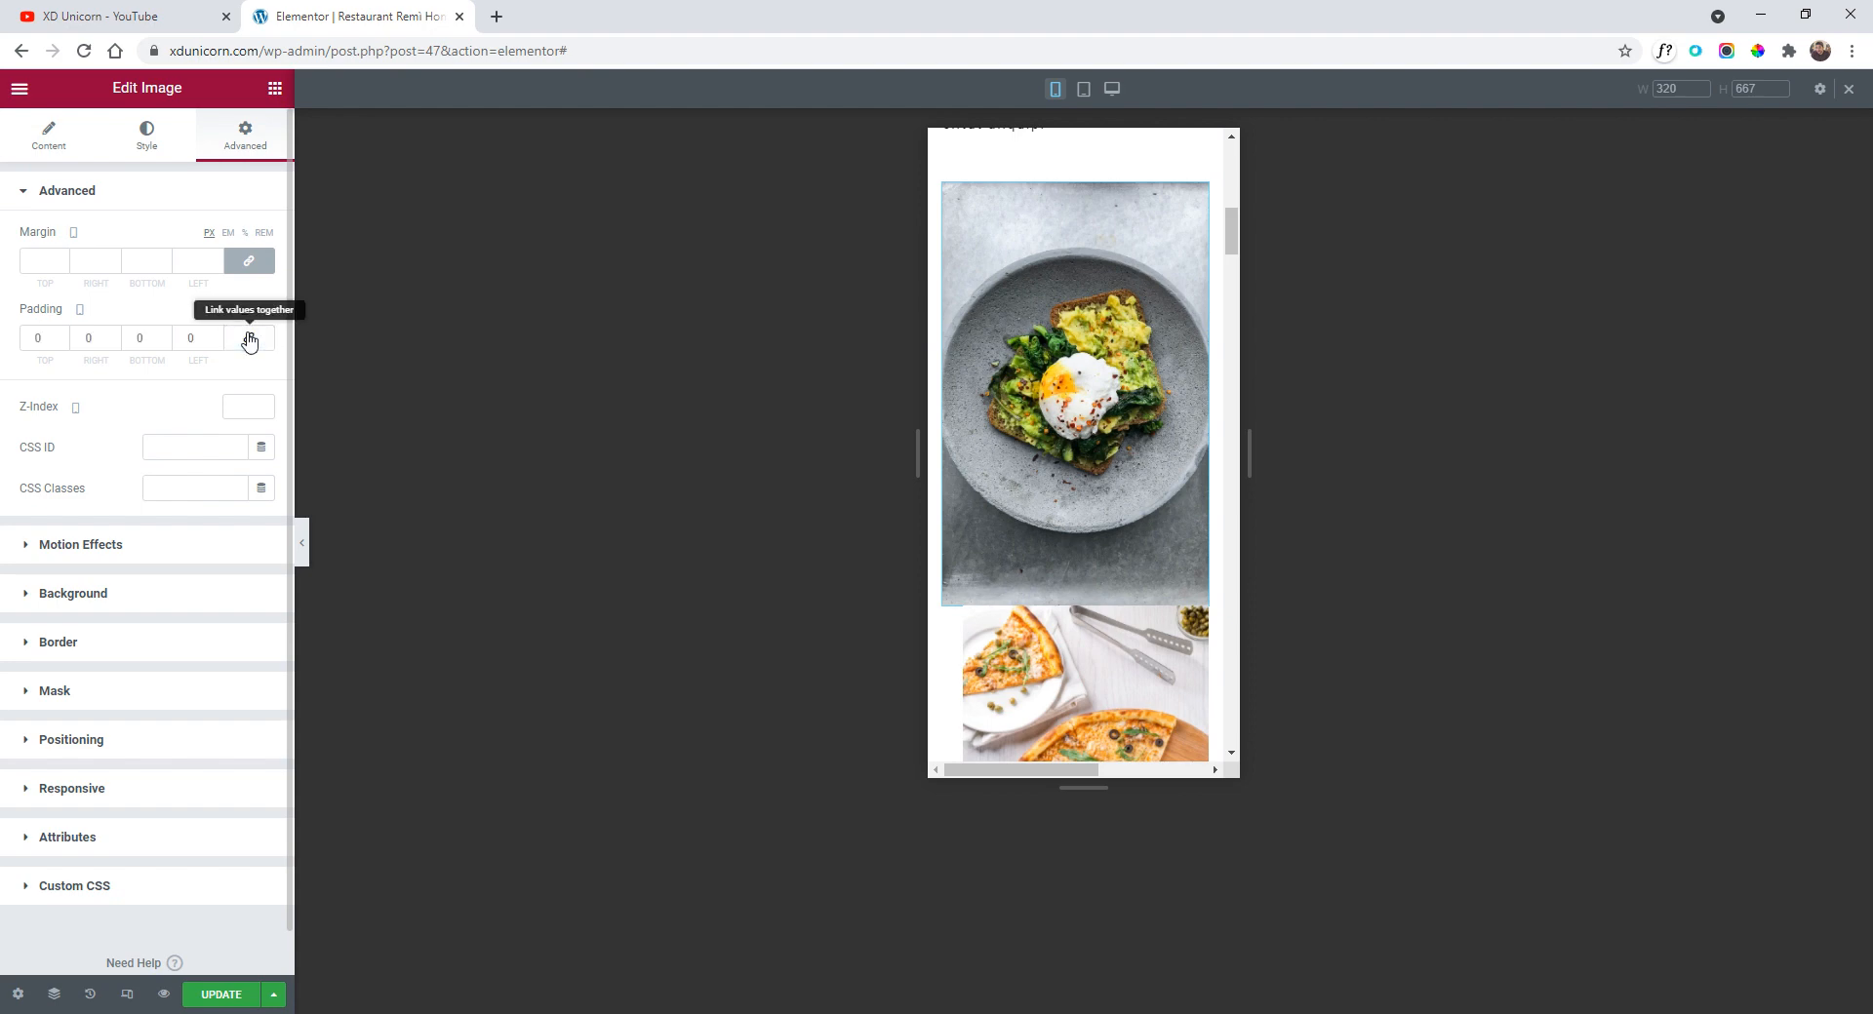
click(168, 331)
click(169, 332)
click(168, 332)
click(168, 332)
click(169, 331)
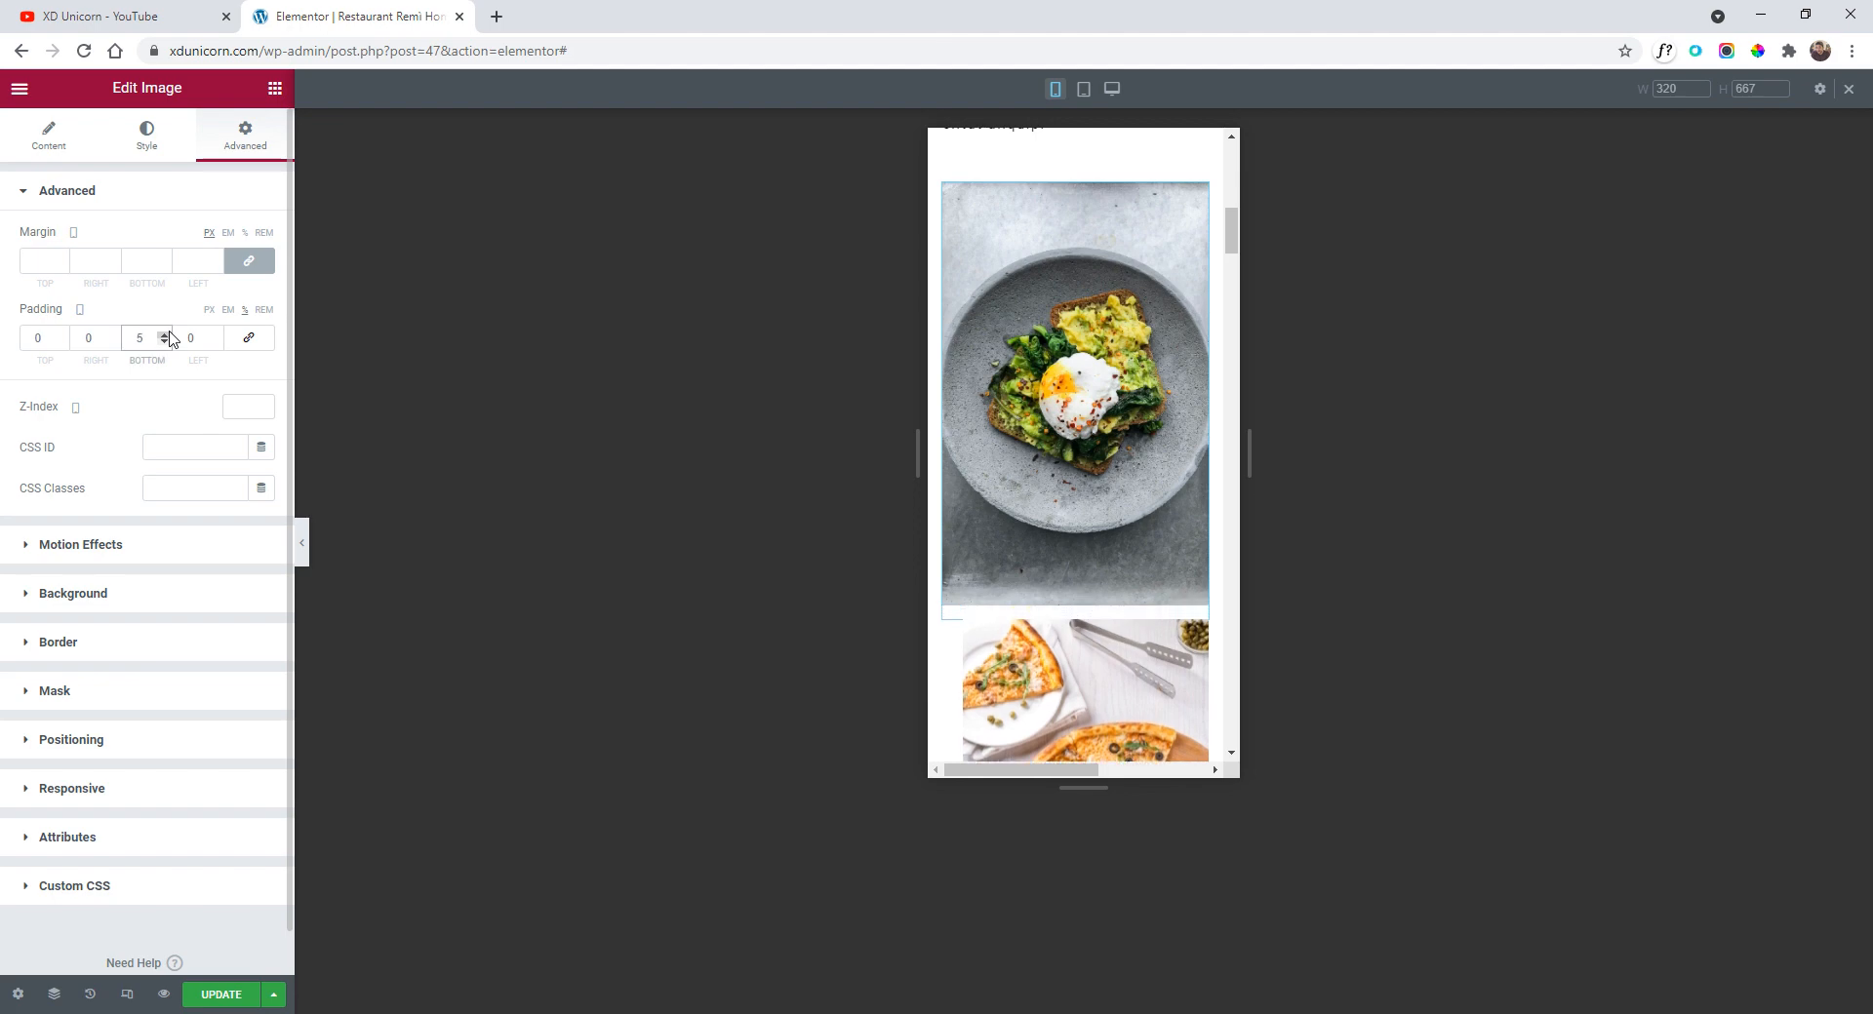
click(169, 332)
click(169, 332)
click(169, 332)
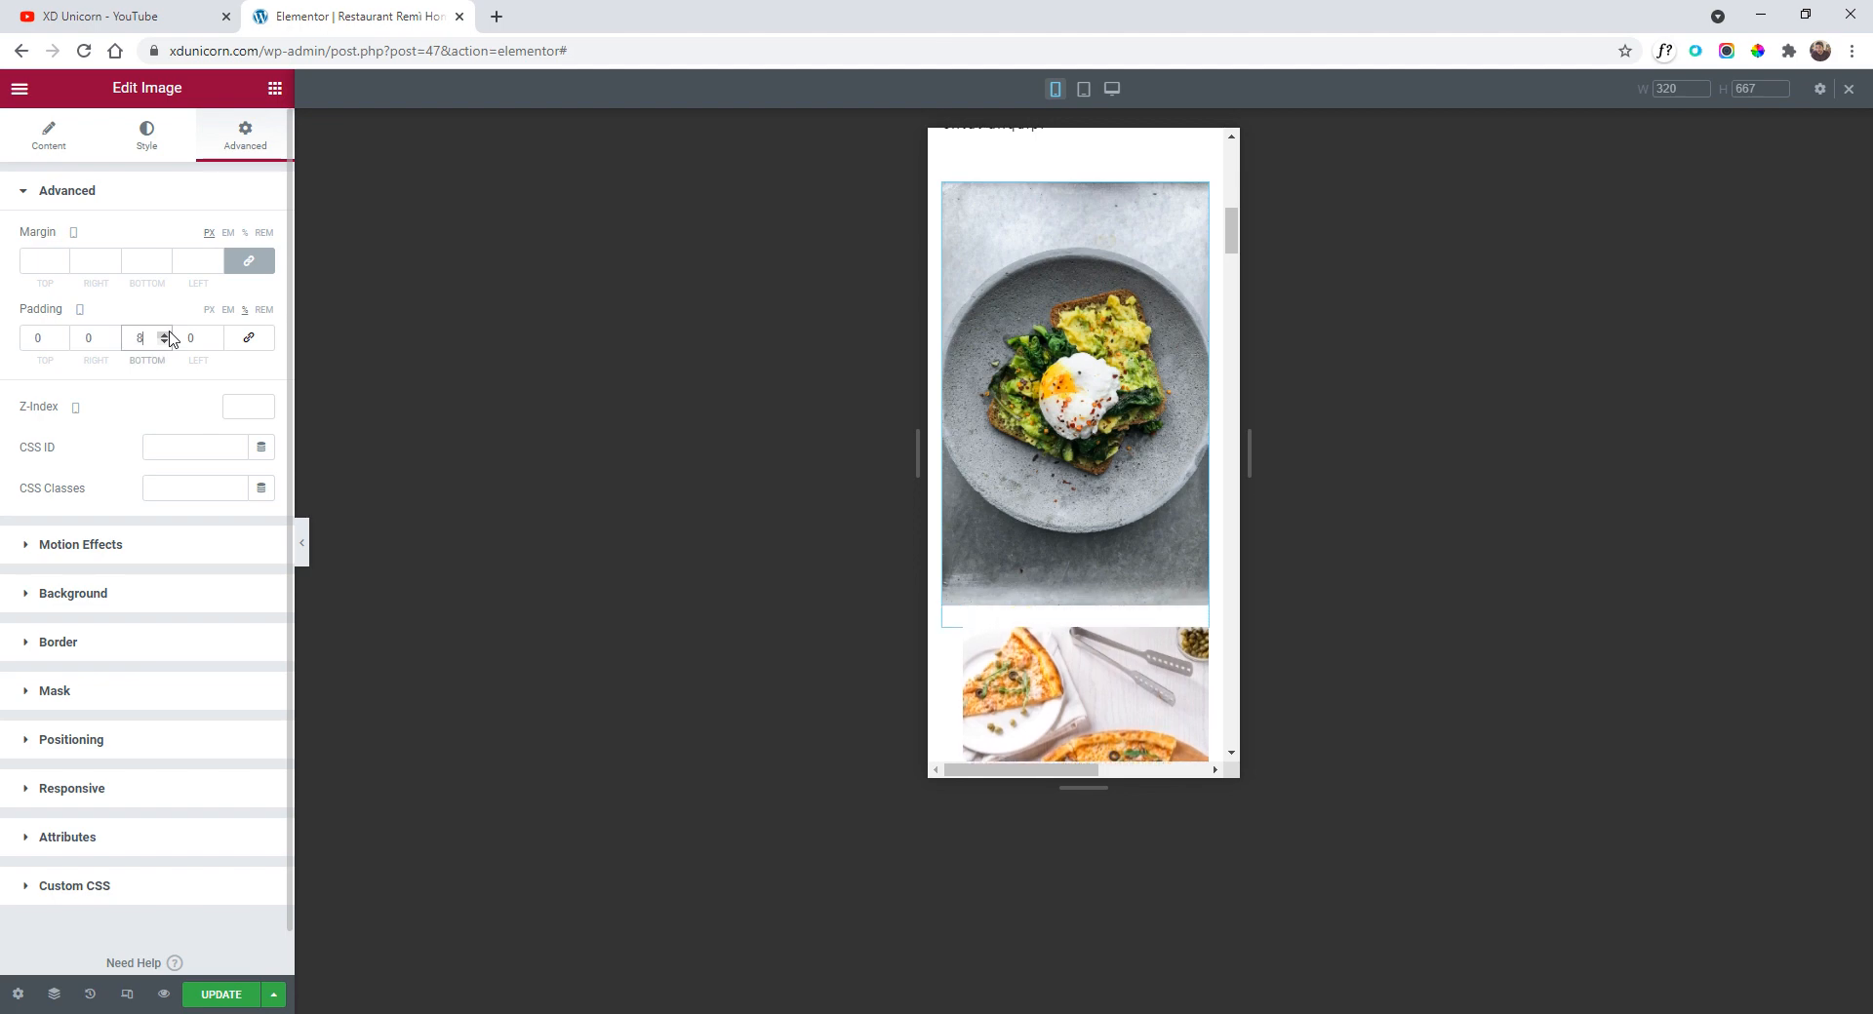
- Examine the spacing around the food images and the layout of the second OUR STORY section under the chefs' photo
scroll(1026, 548, down, 5)
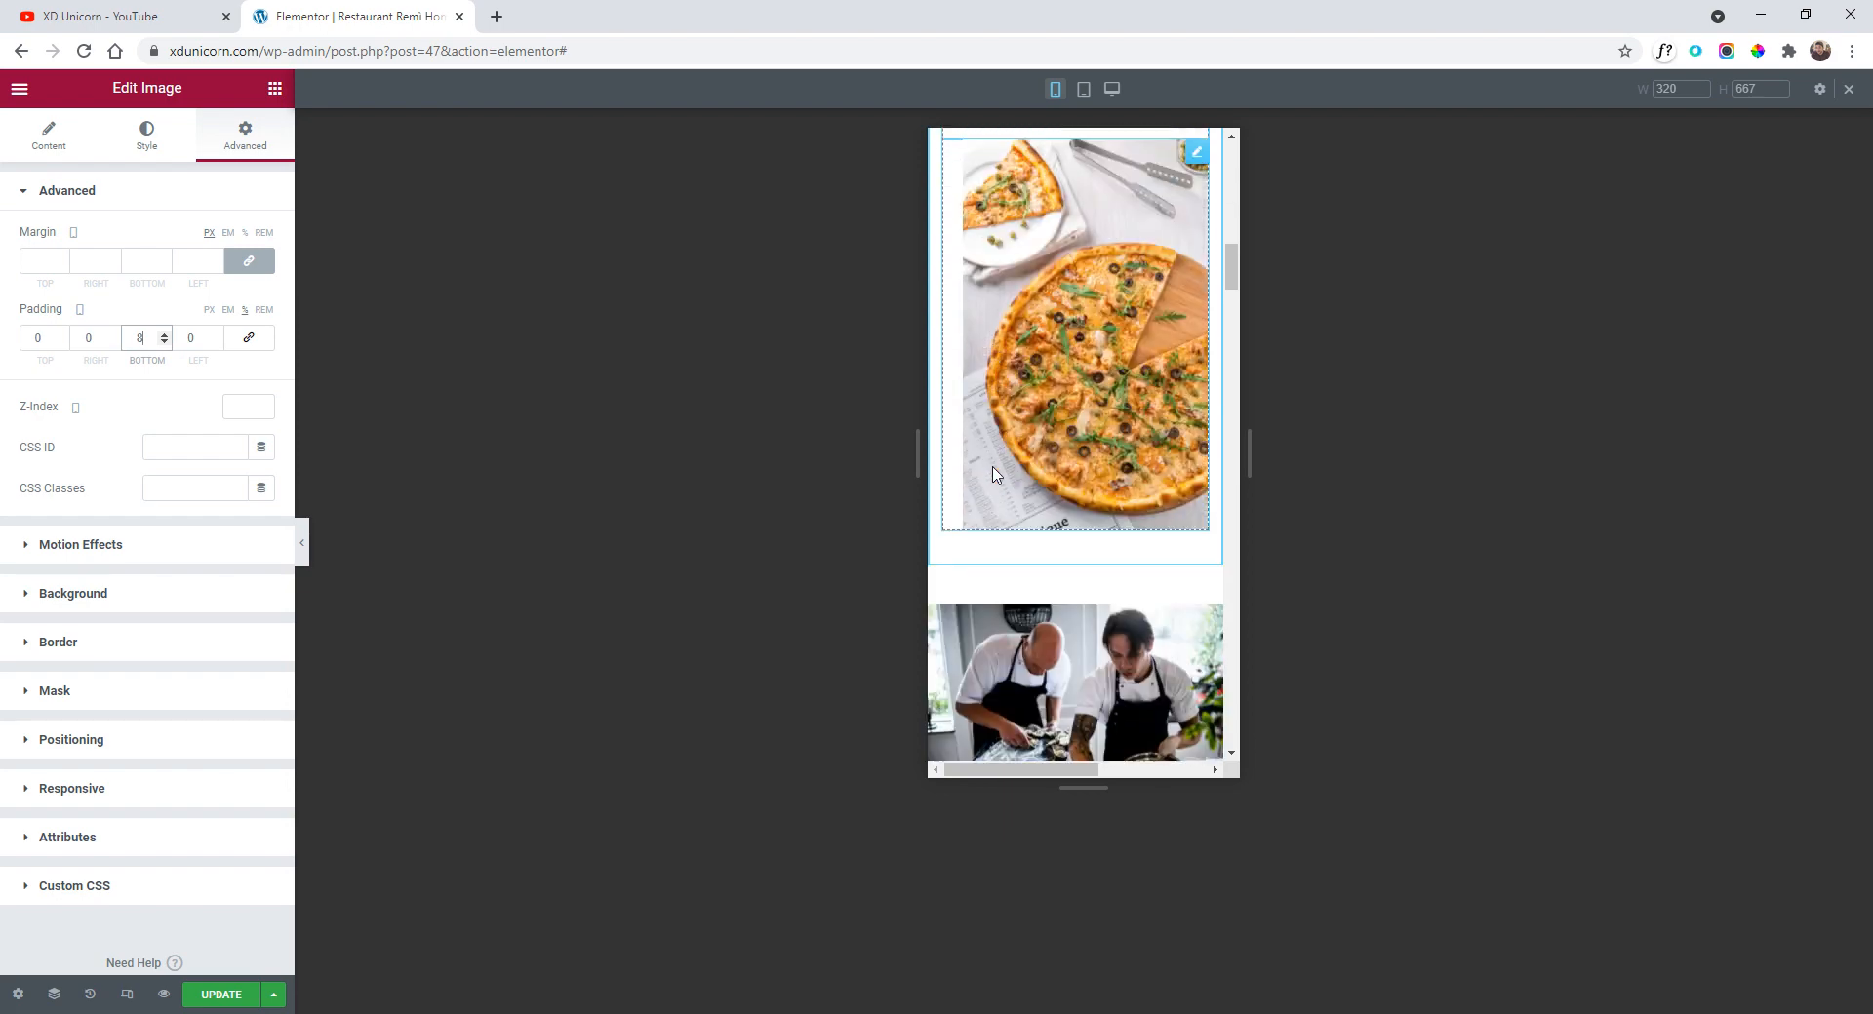
scroll(992, 476, down, 1)
scroll(992, 475, up, 6)
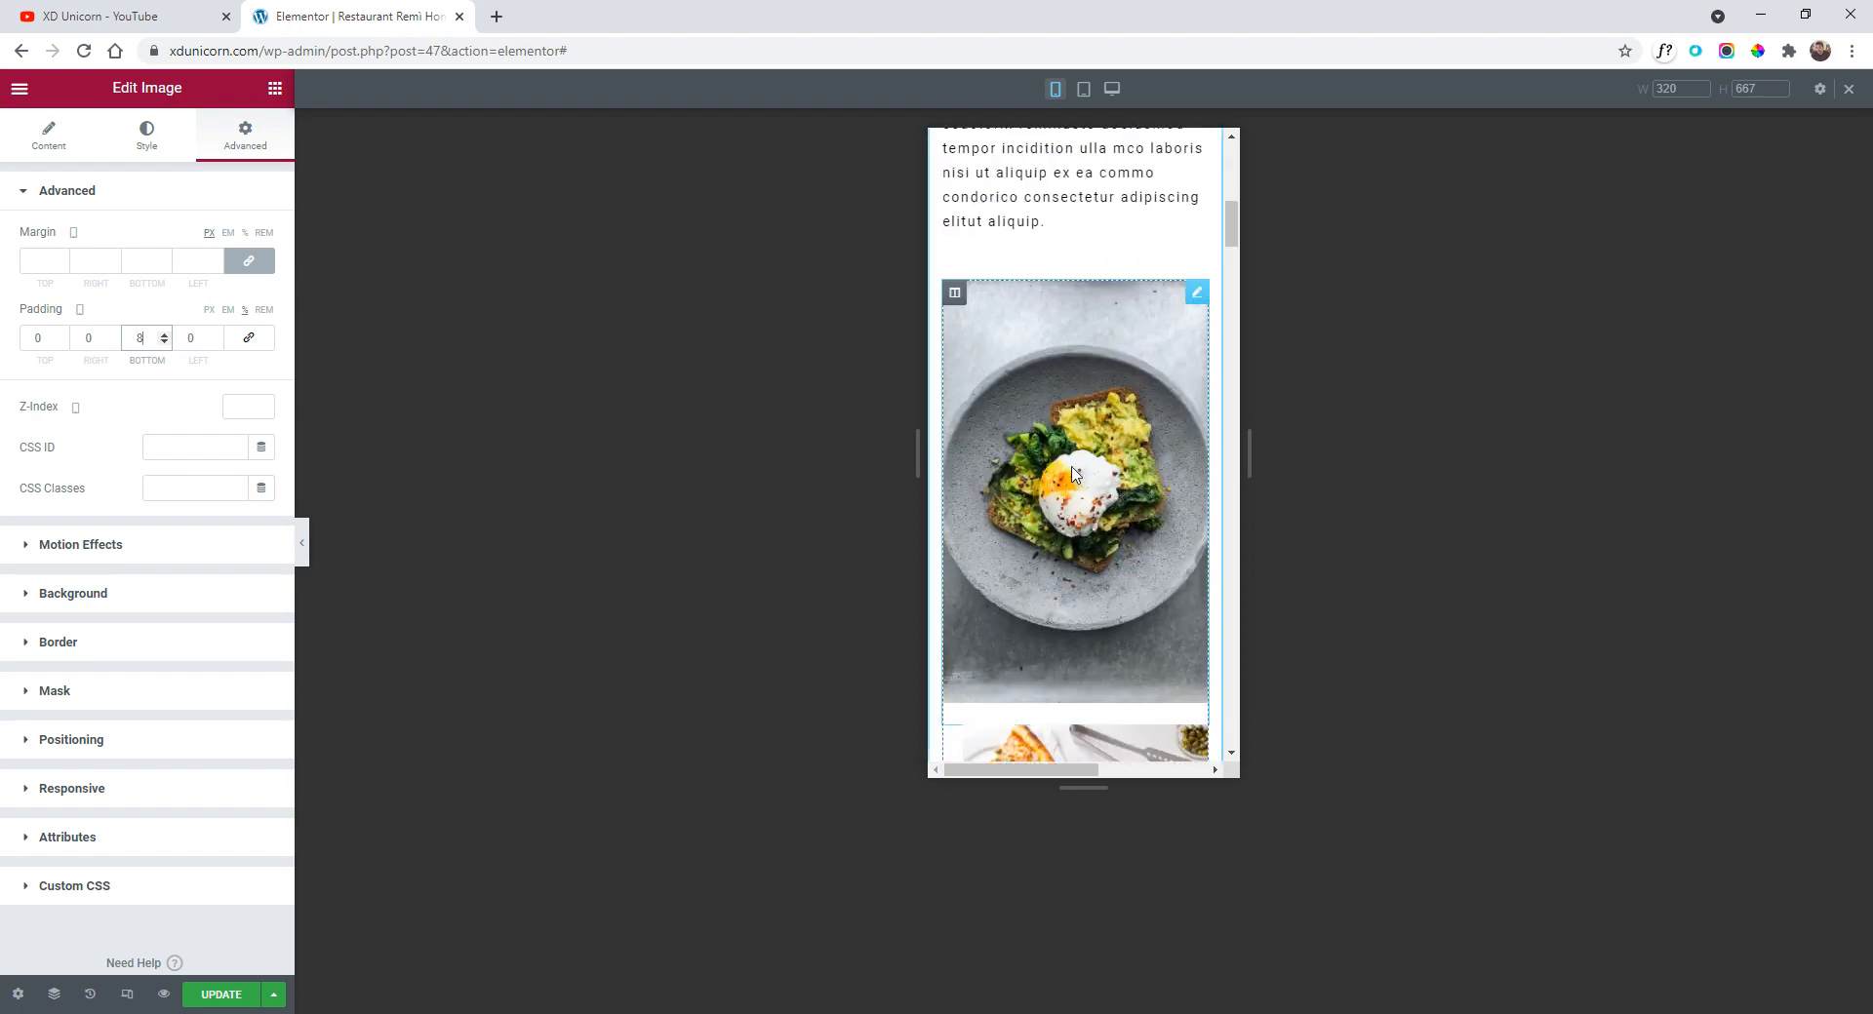
scroll(1090, 402, down, 2)
scroll(1091, 397, down, 6)
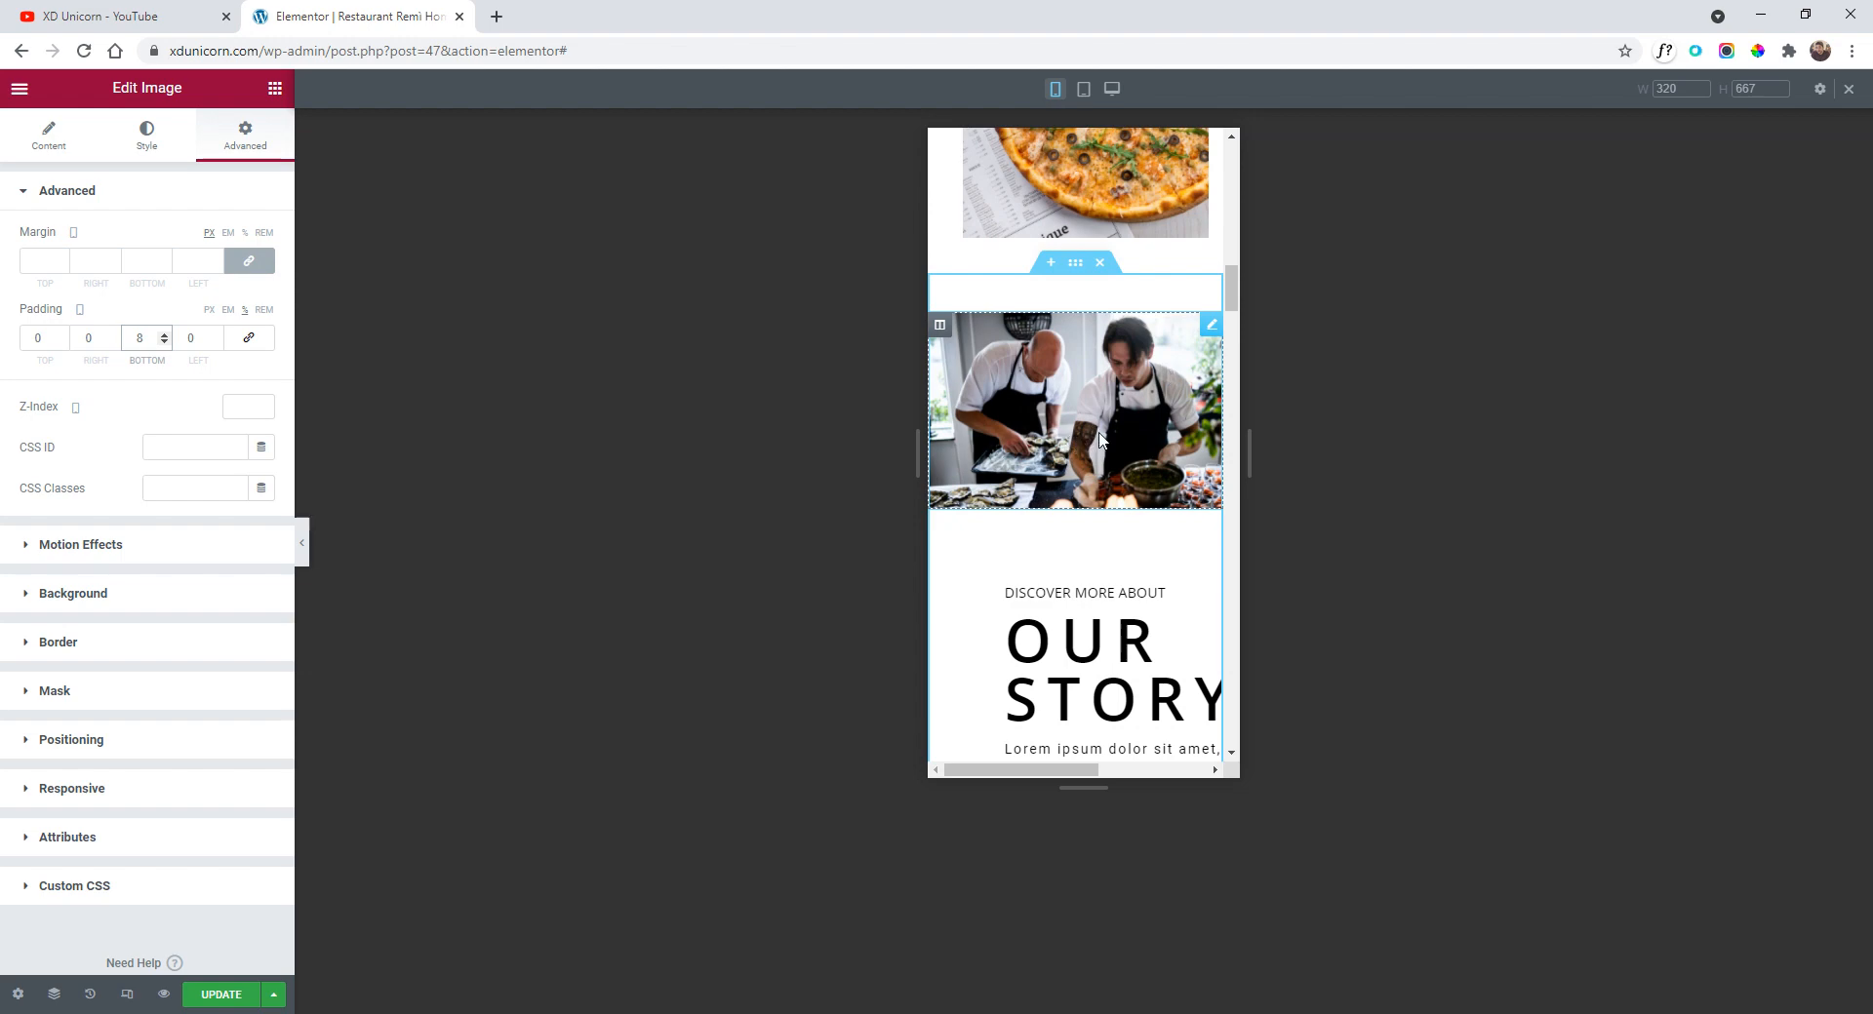
scroll(1101, 439, down, 2)
scroll(1132, 429, down, 1)
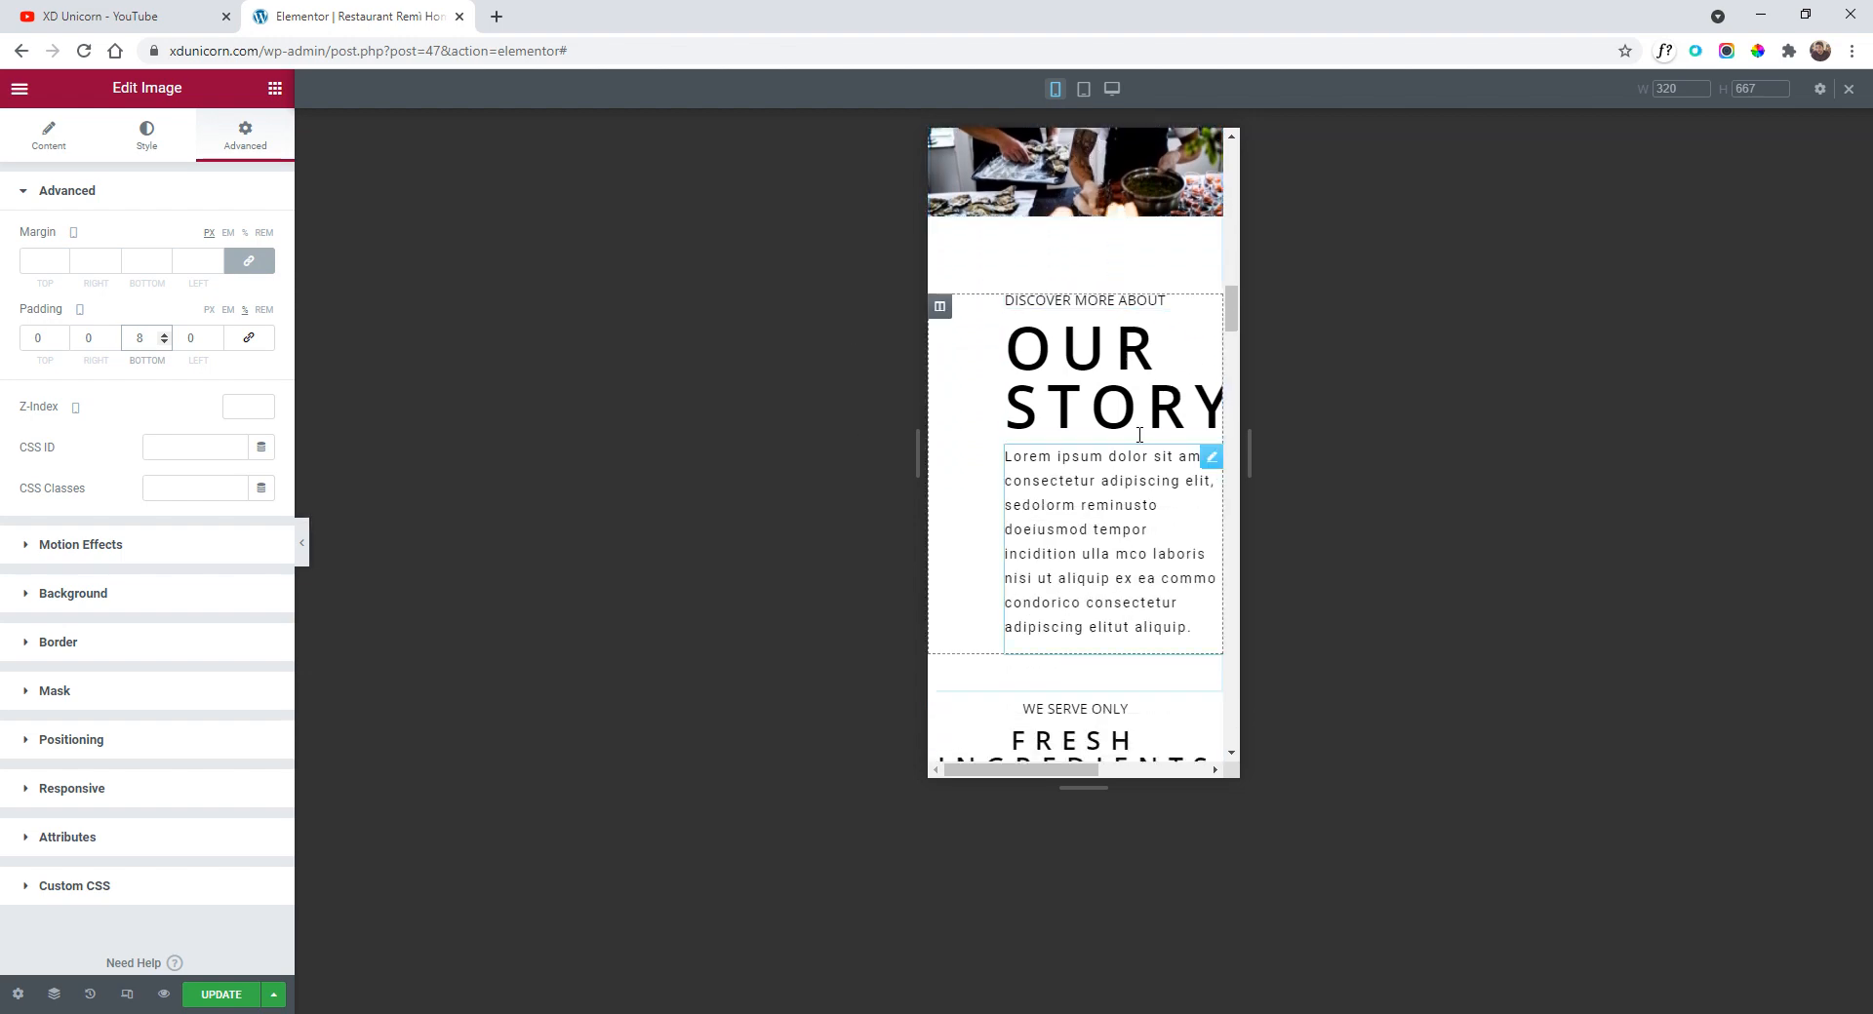
scroll(1112, 510, up, 4)
scroll(1073, 439, down, 3)
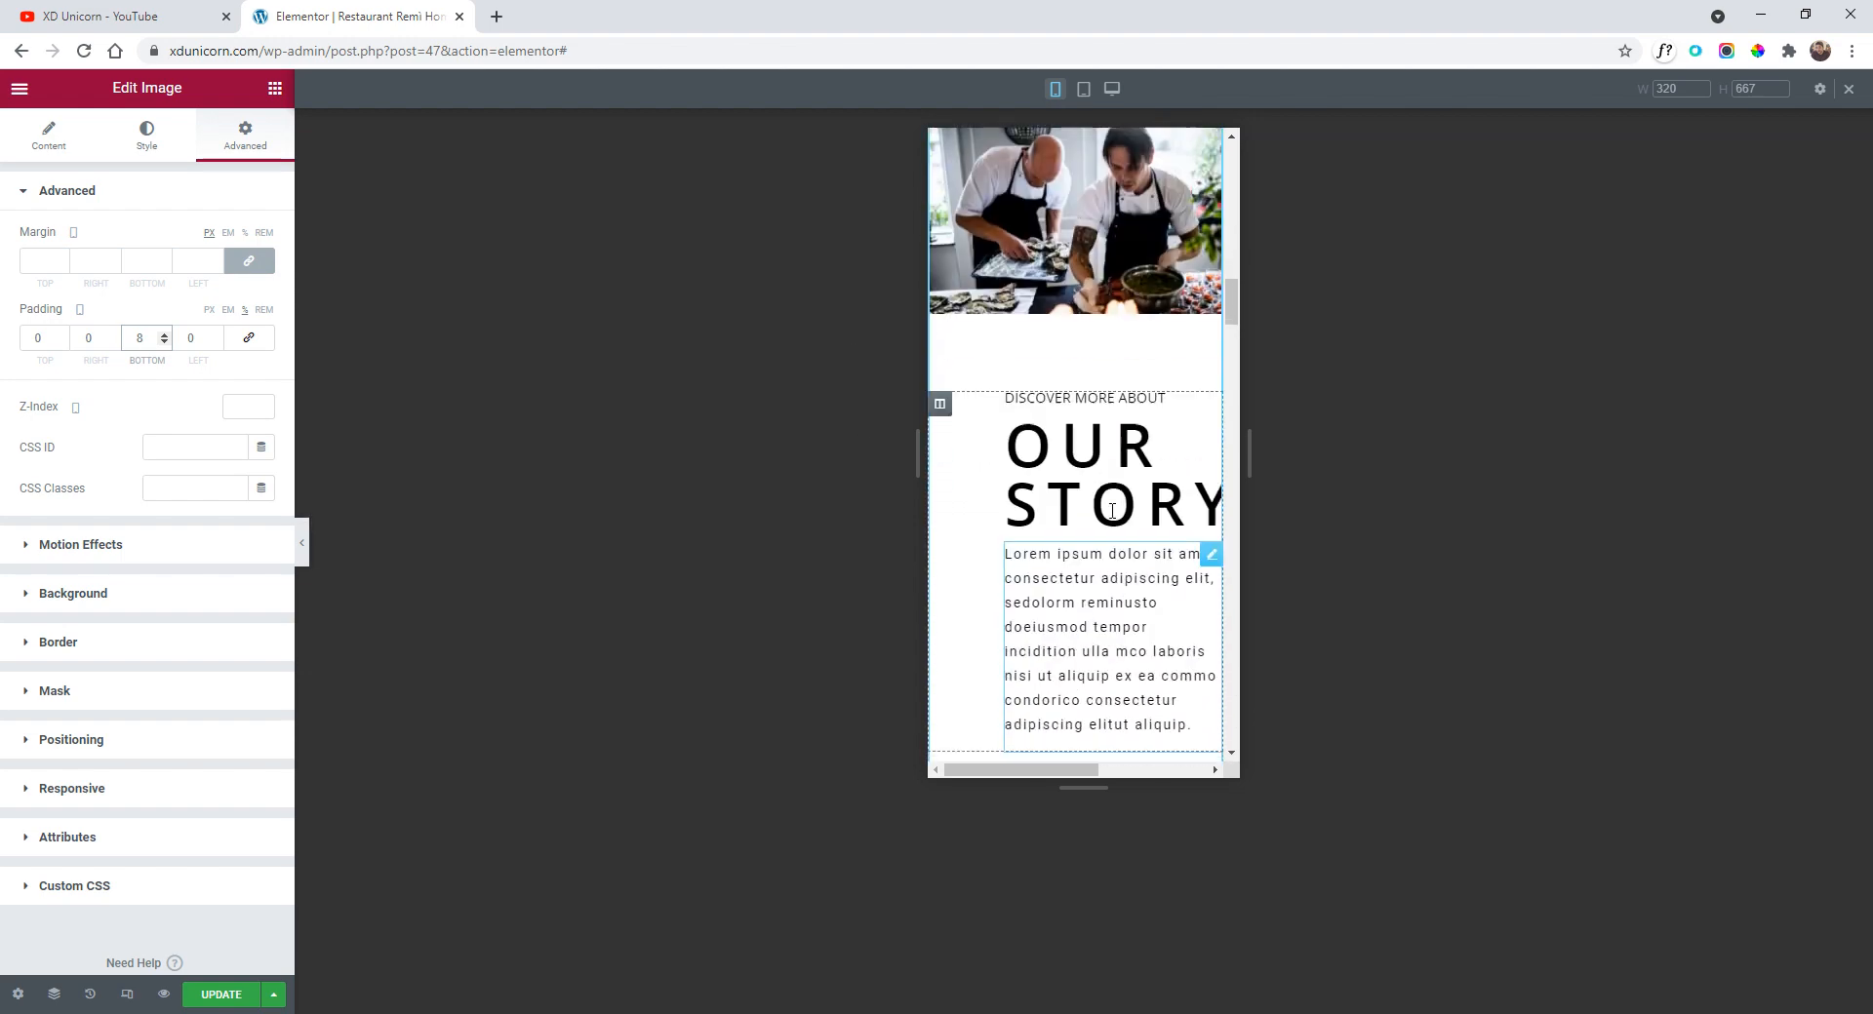
- Set the mobile padding of the text column in the second OUR STORY section to 5% on all four sides
click(942, 407)
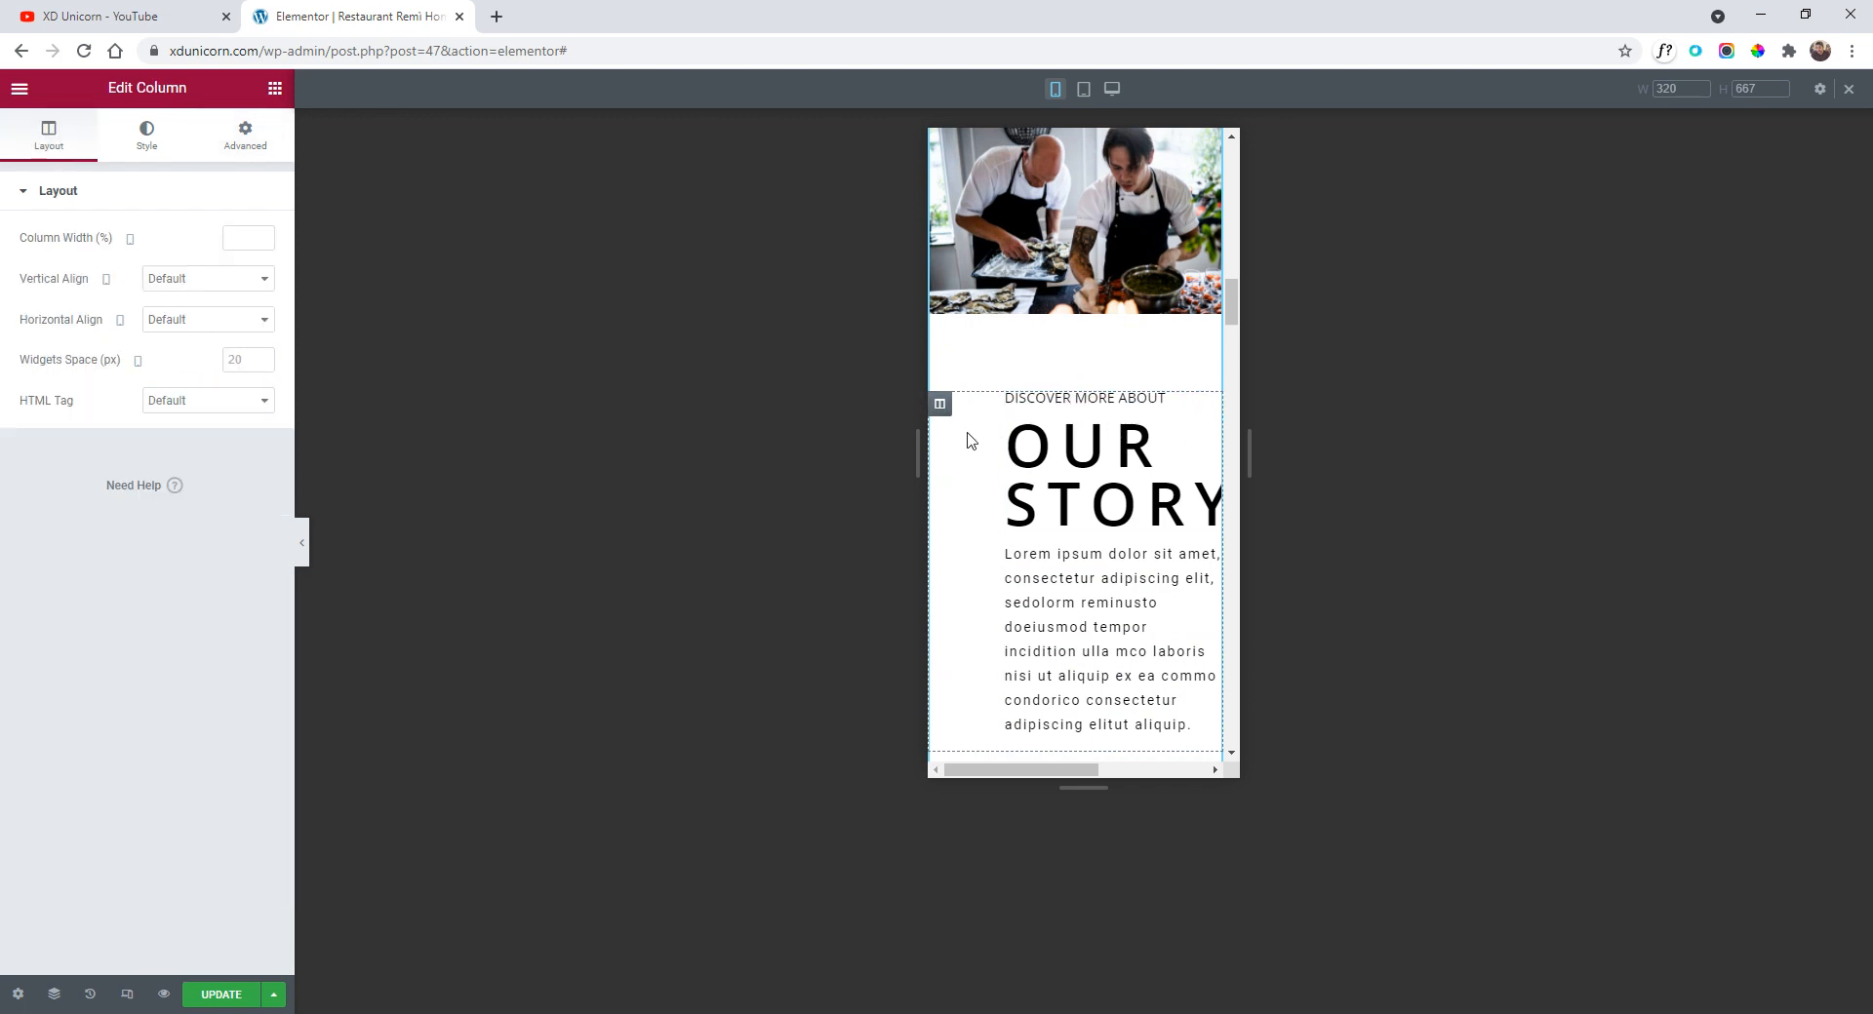
click(245, 146)
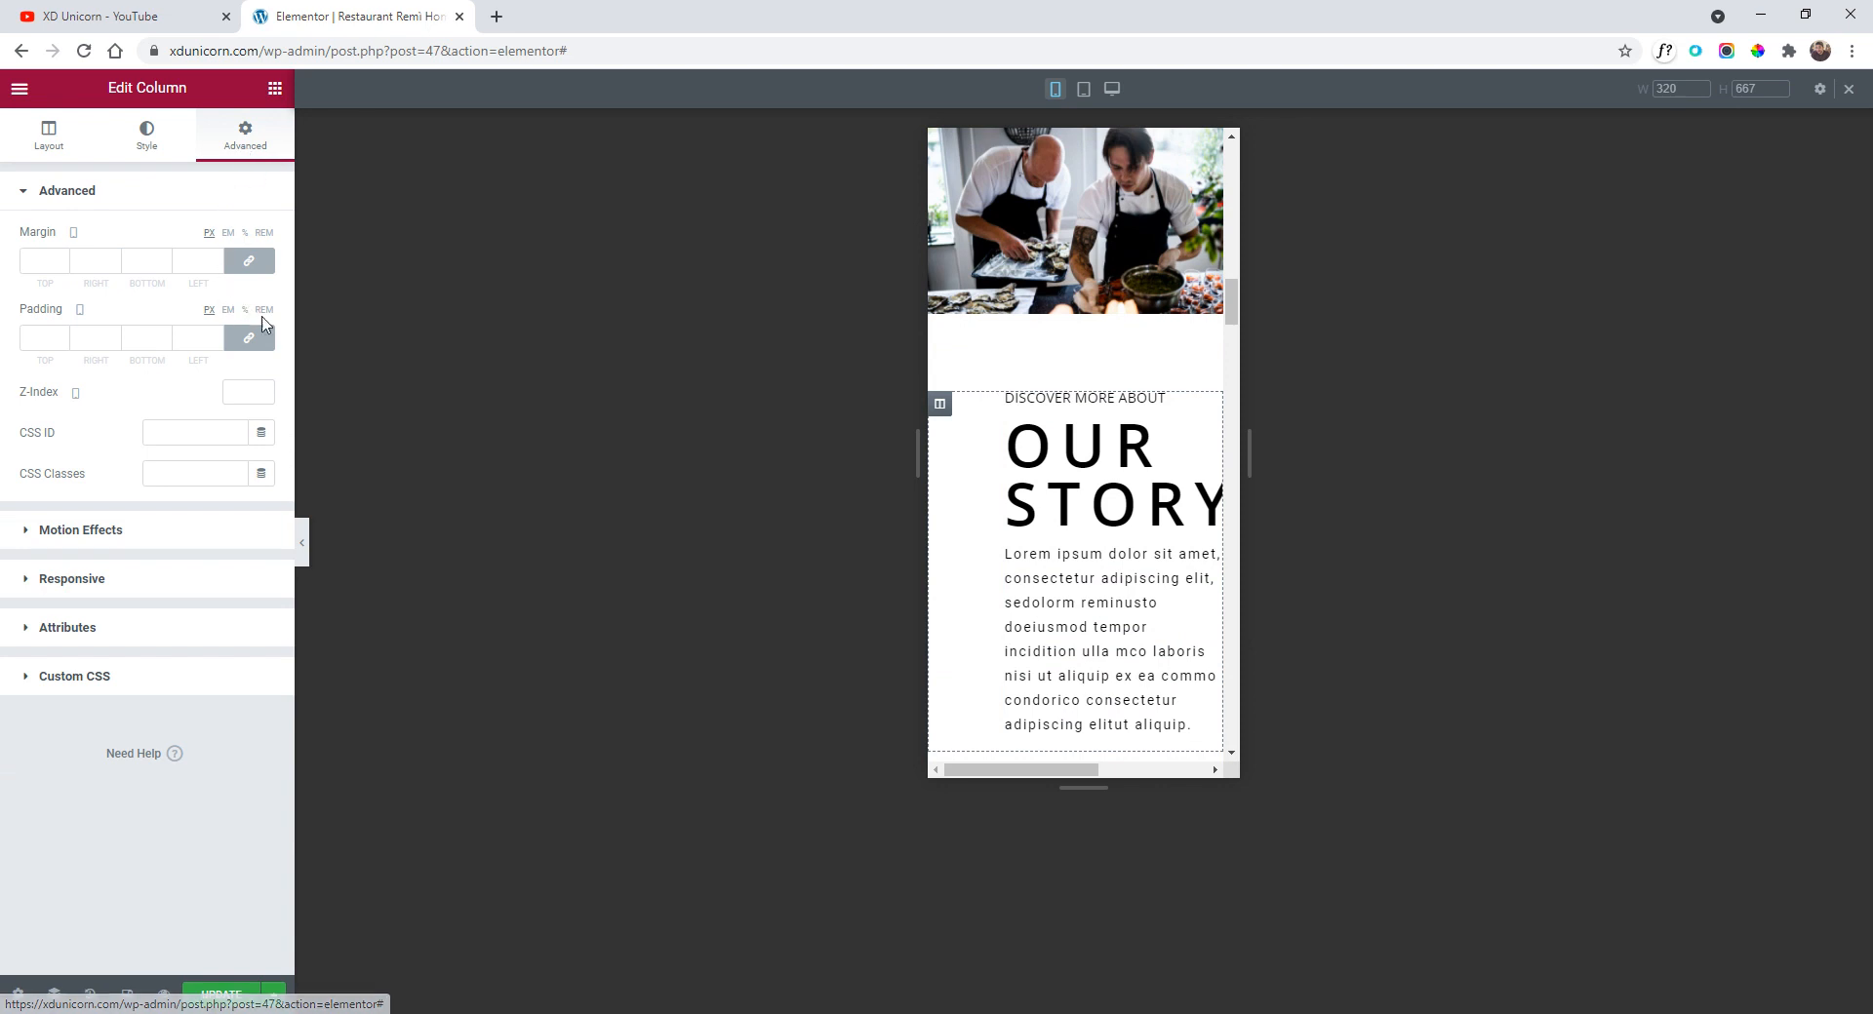
click(252, 344)
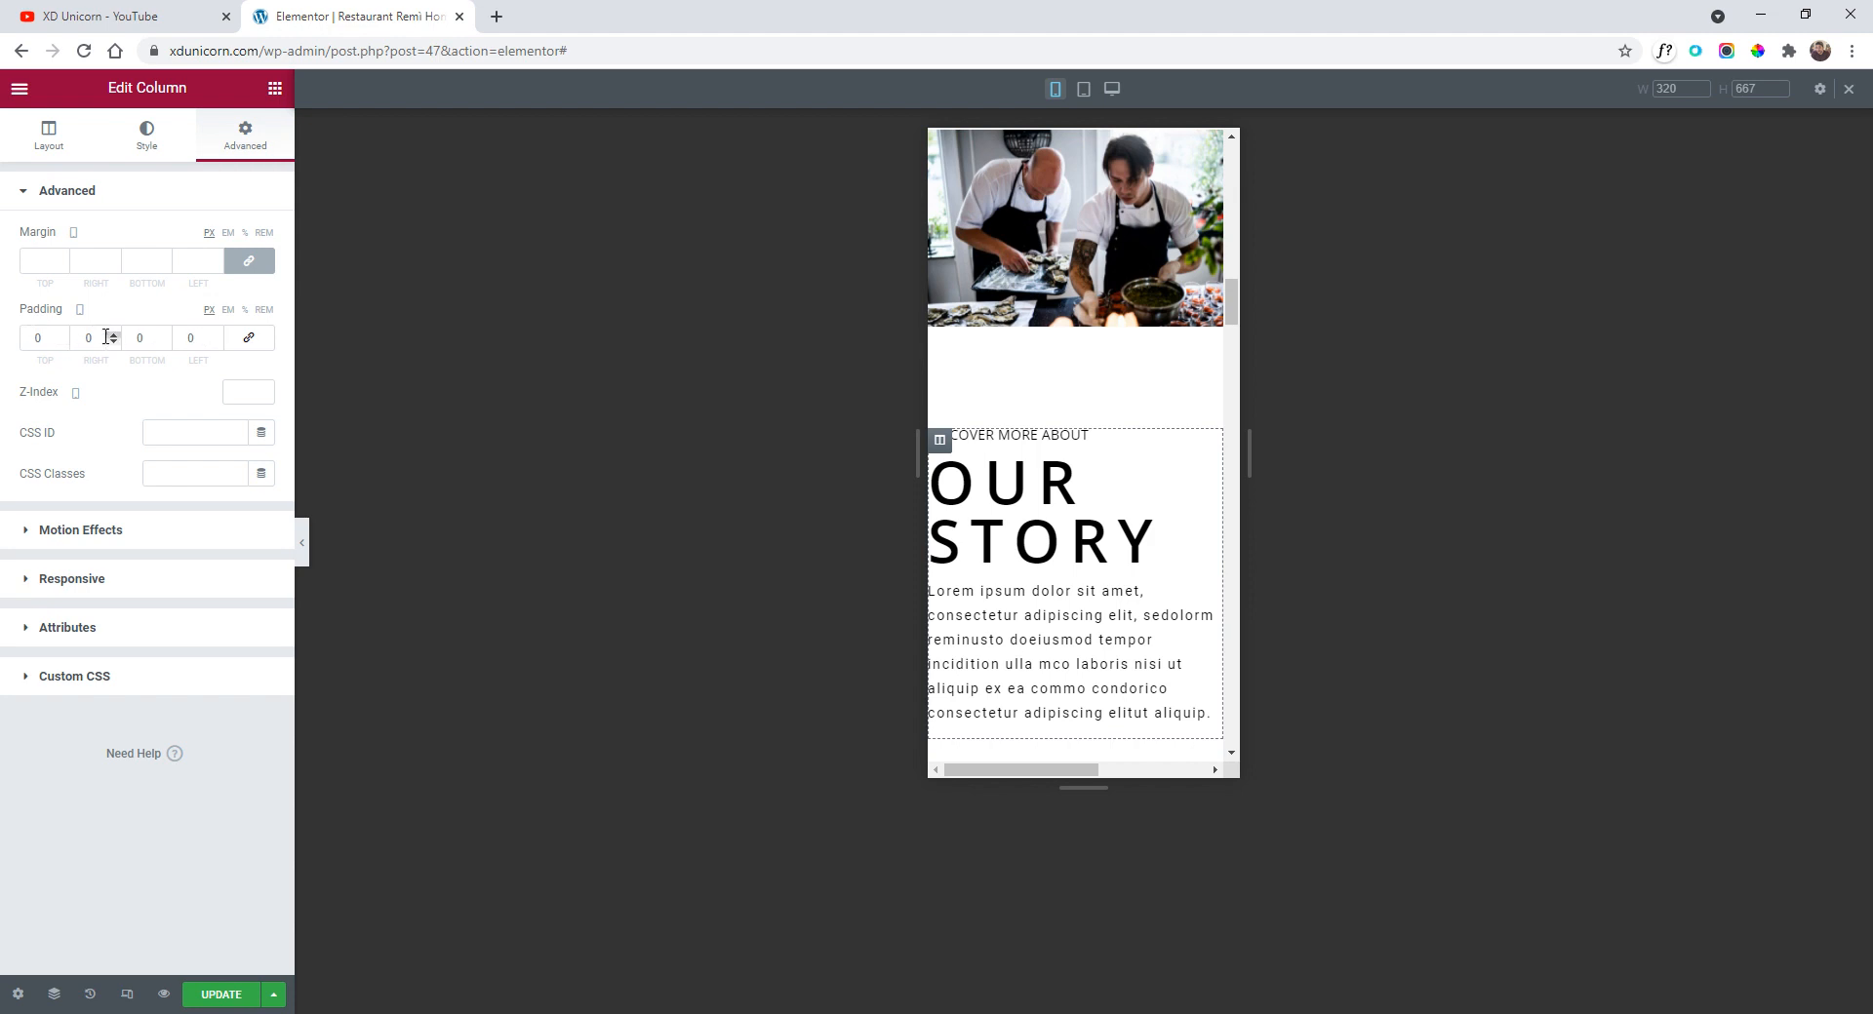
click(249, 339)
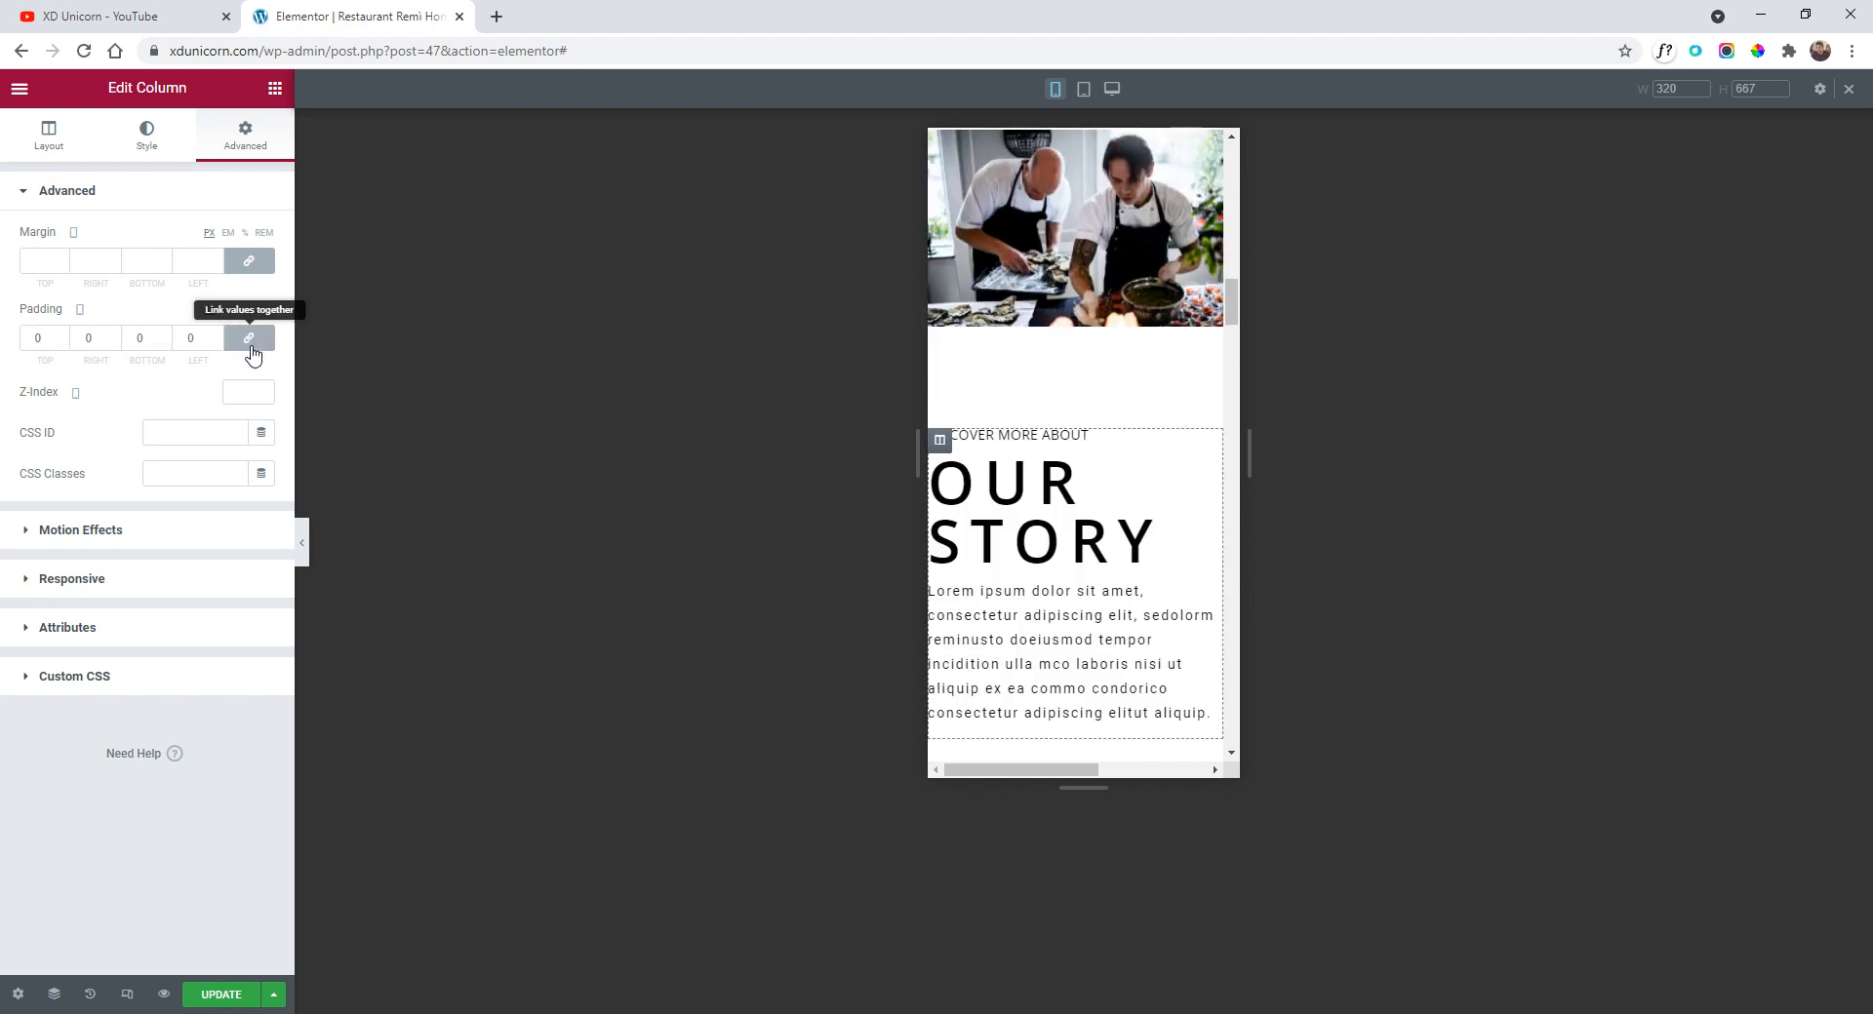
click(244, 310)
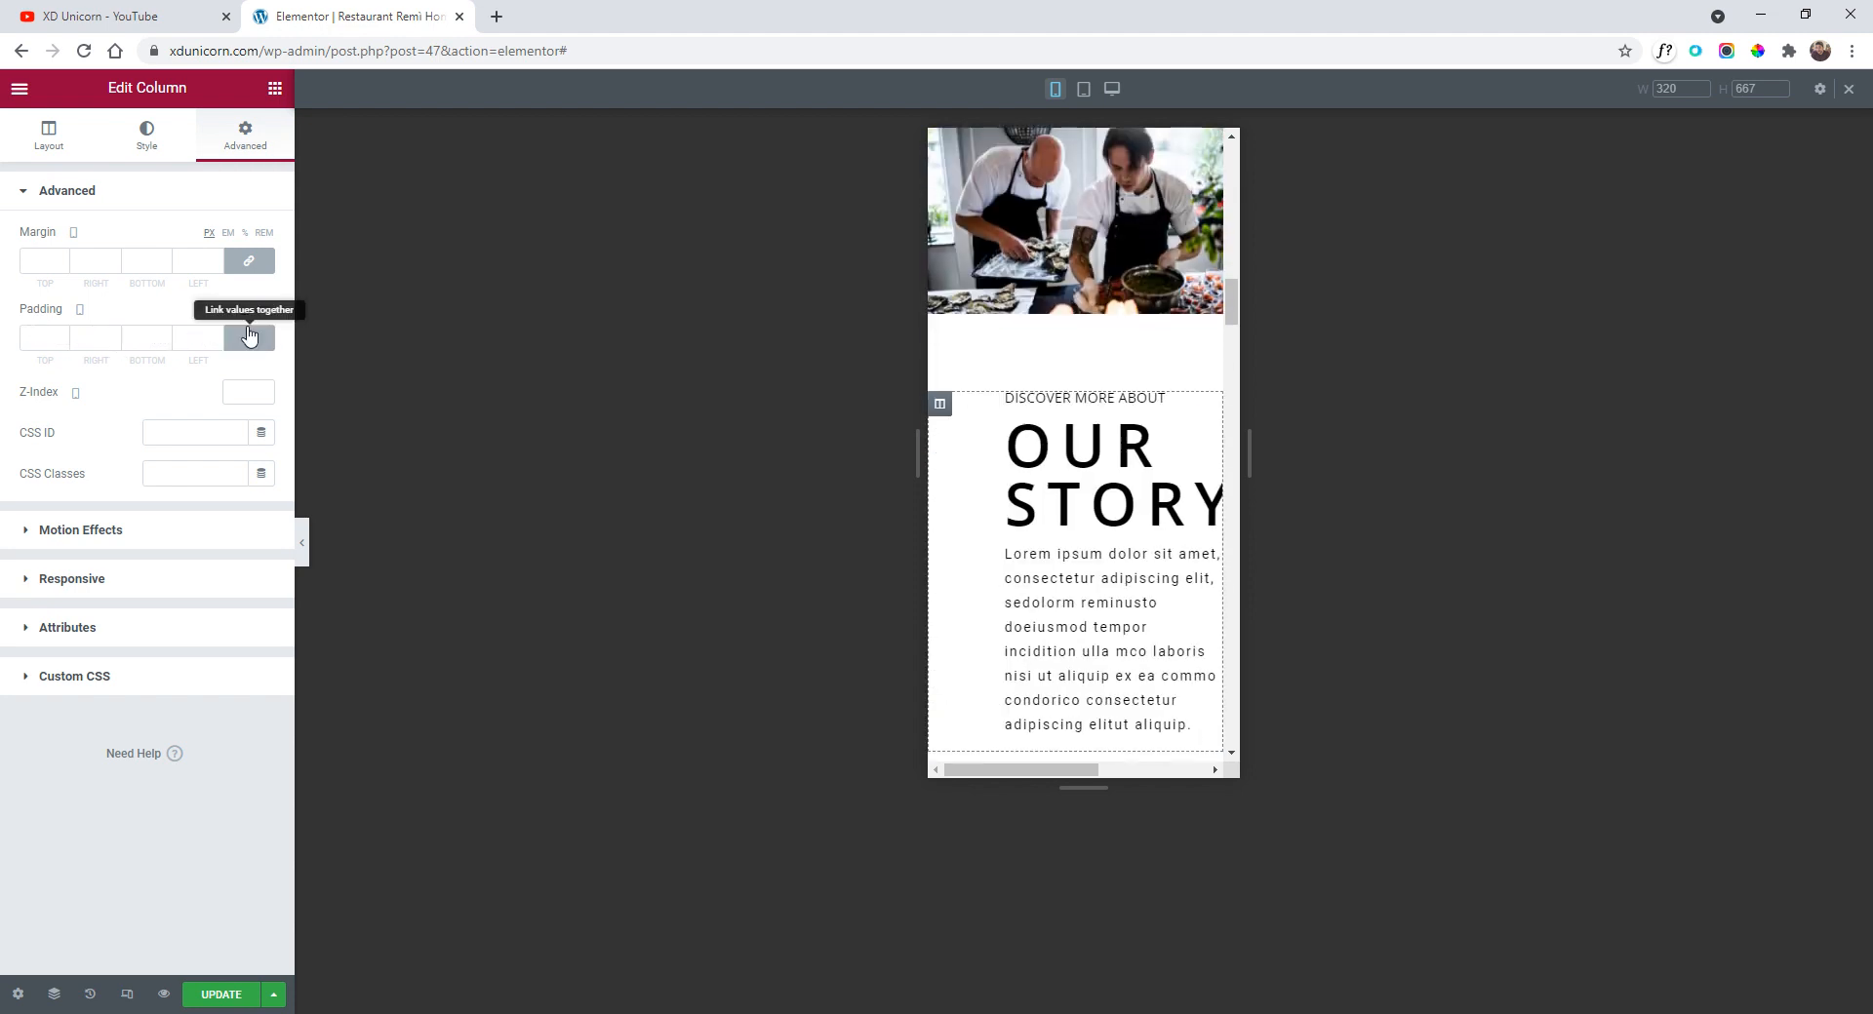
click(62, 335)
click(62, 334)
click(62, 335)
click(62, 335)
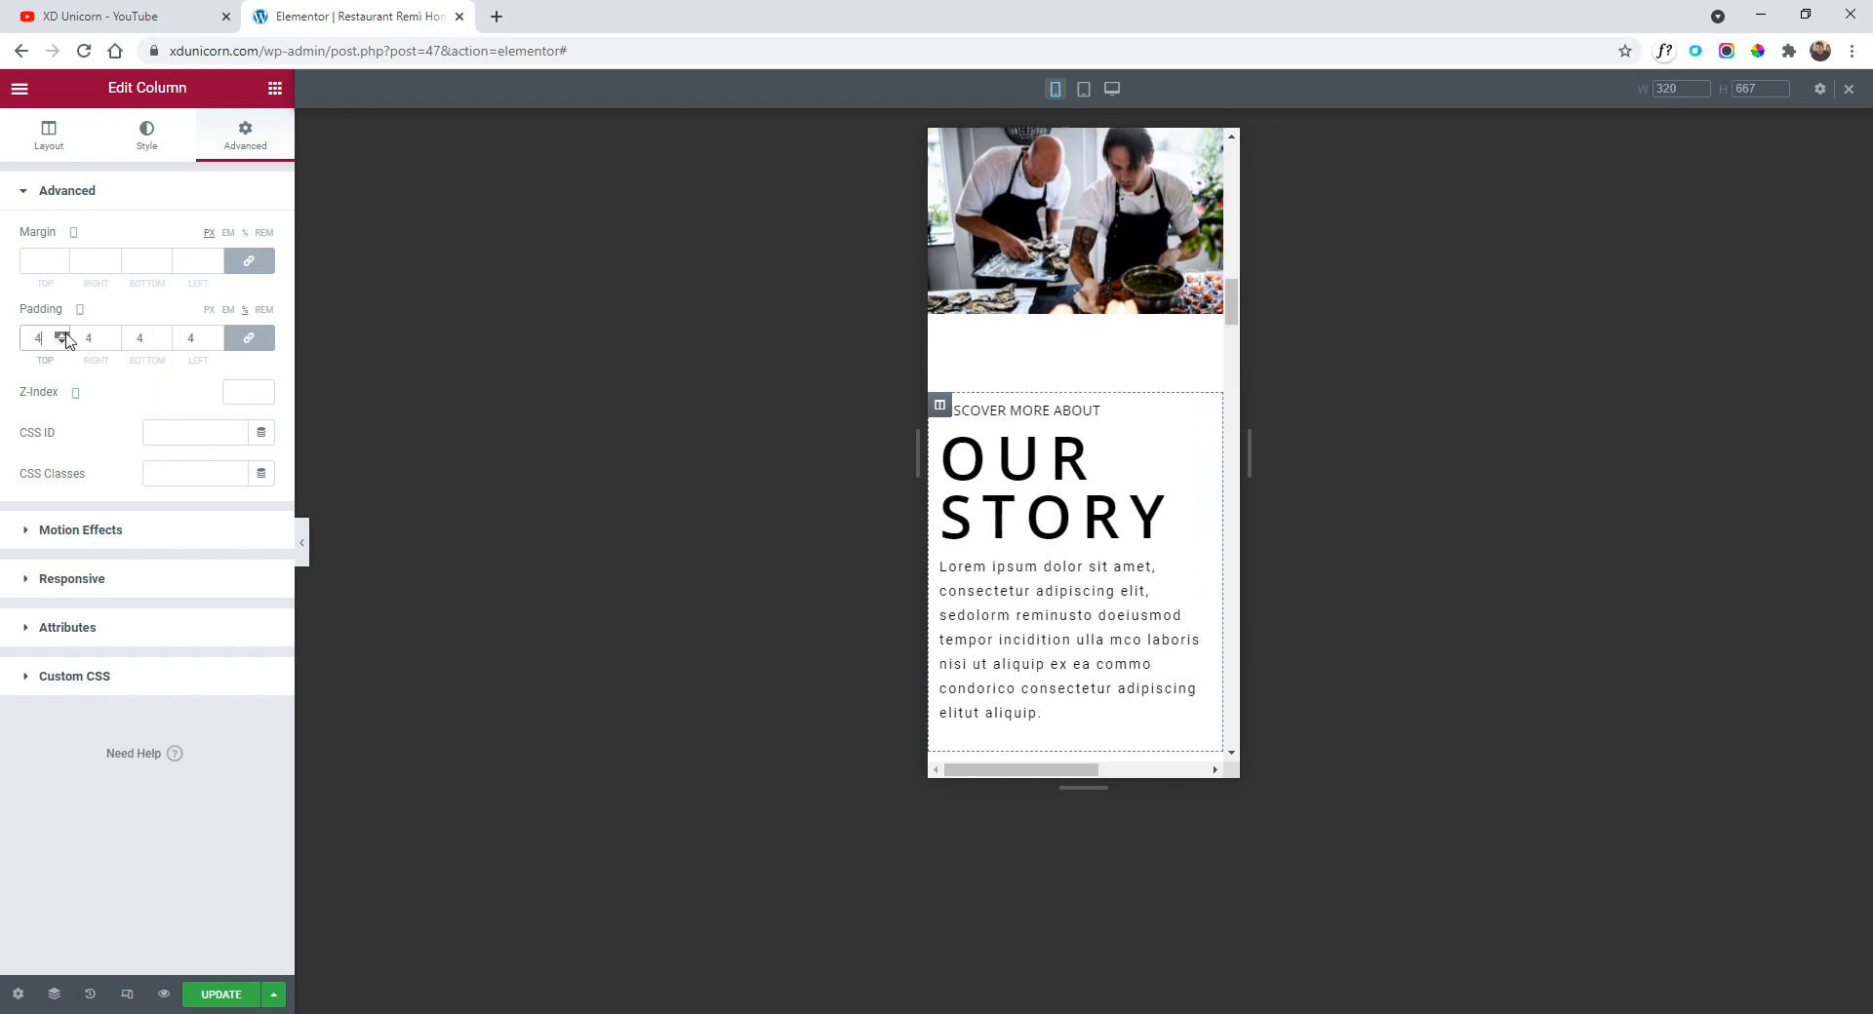
click(63, 335)
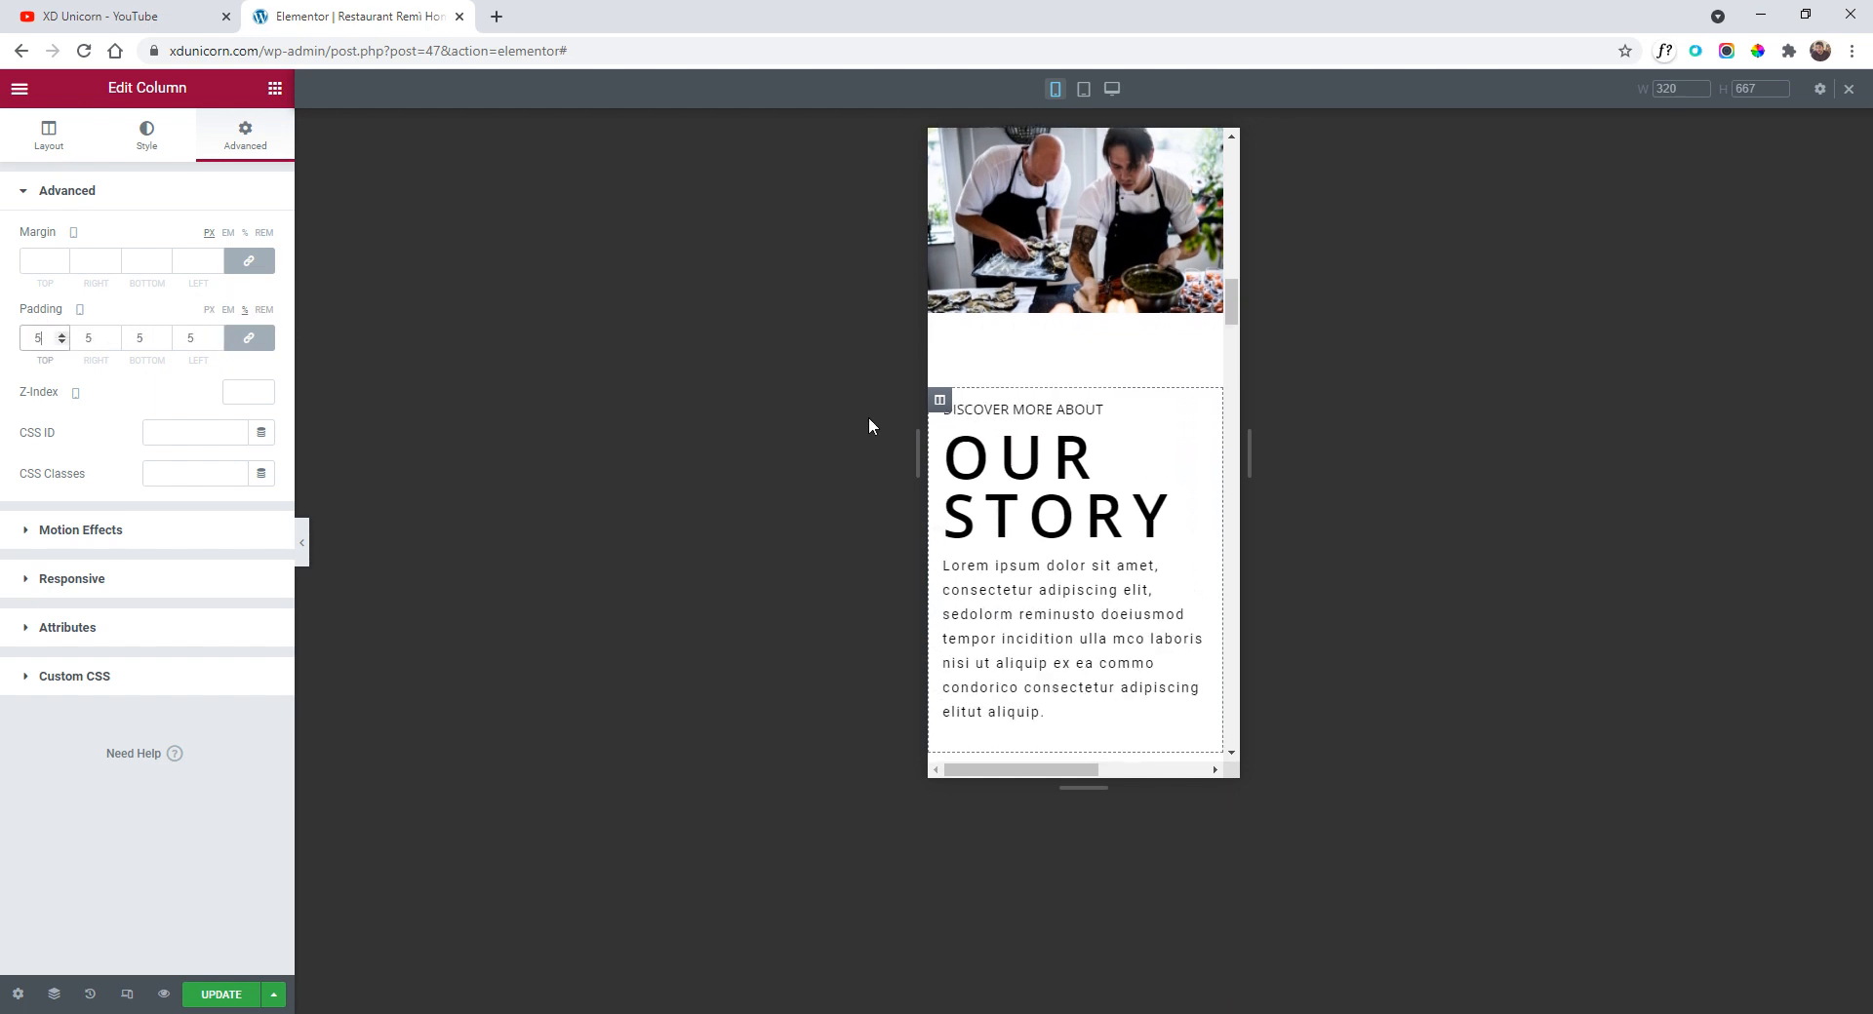
scroll(1083, 310, down, 2)
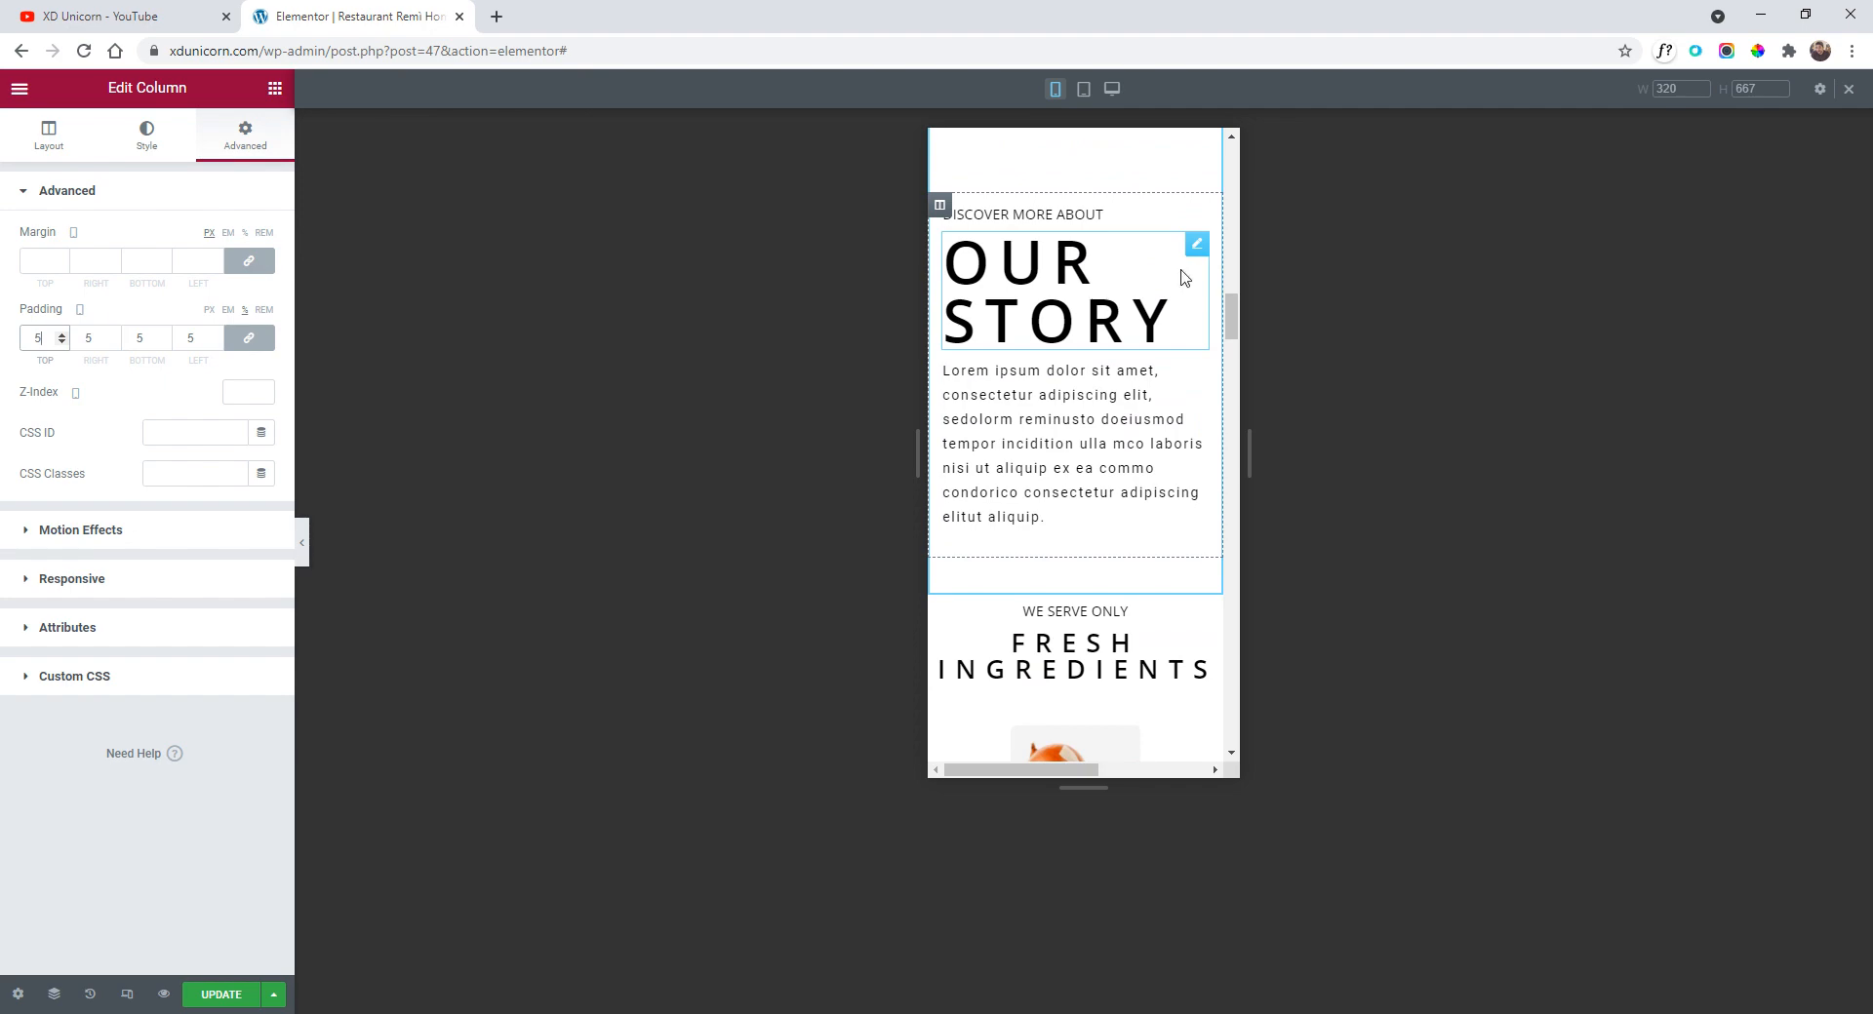
- Copy the first OUR STORY heading's style onto the OUR STORY heading under the chefs' photo
scroll(1183, 278, up, 2)
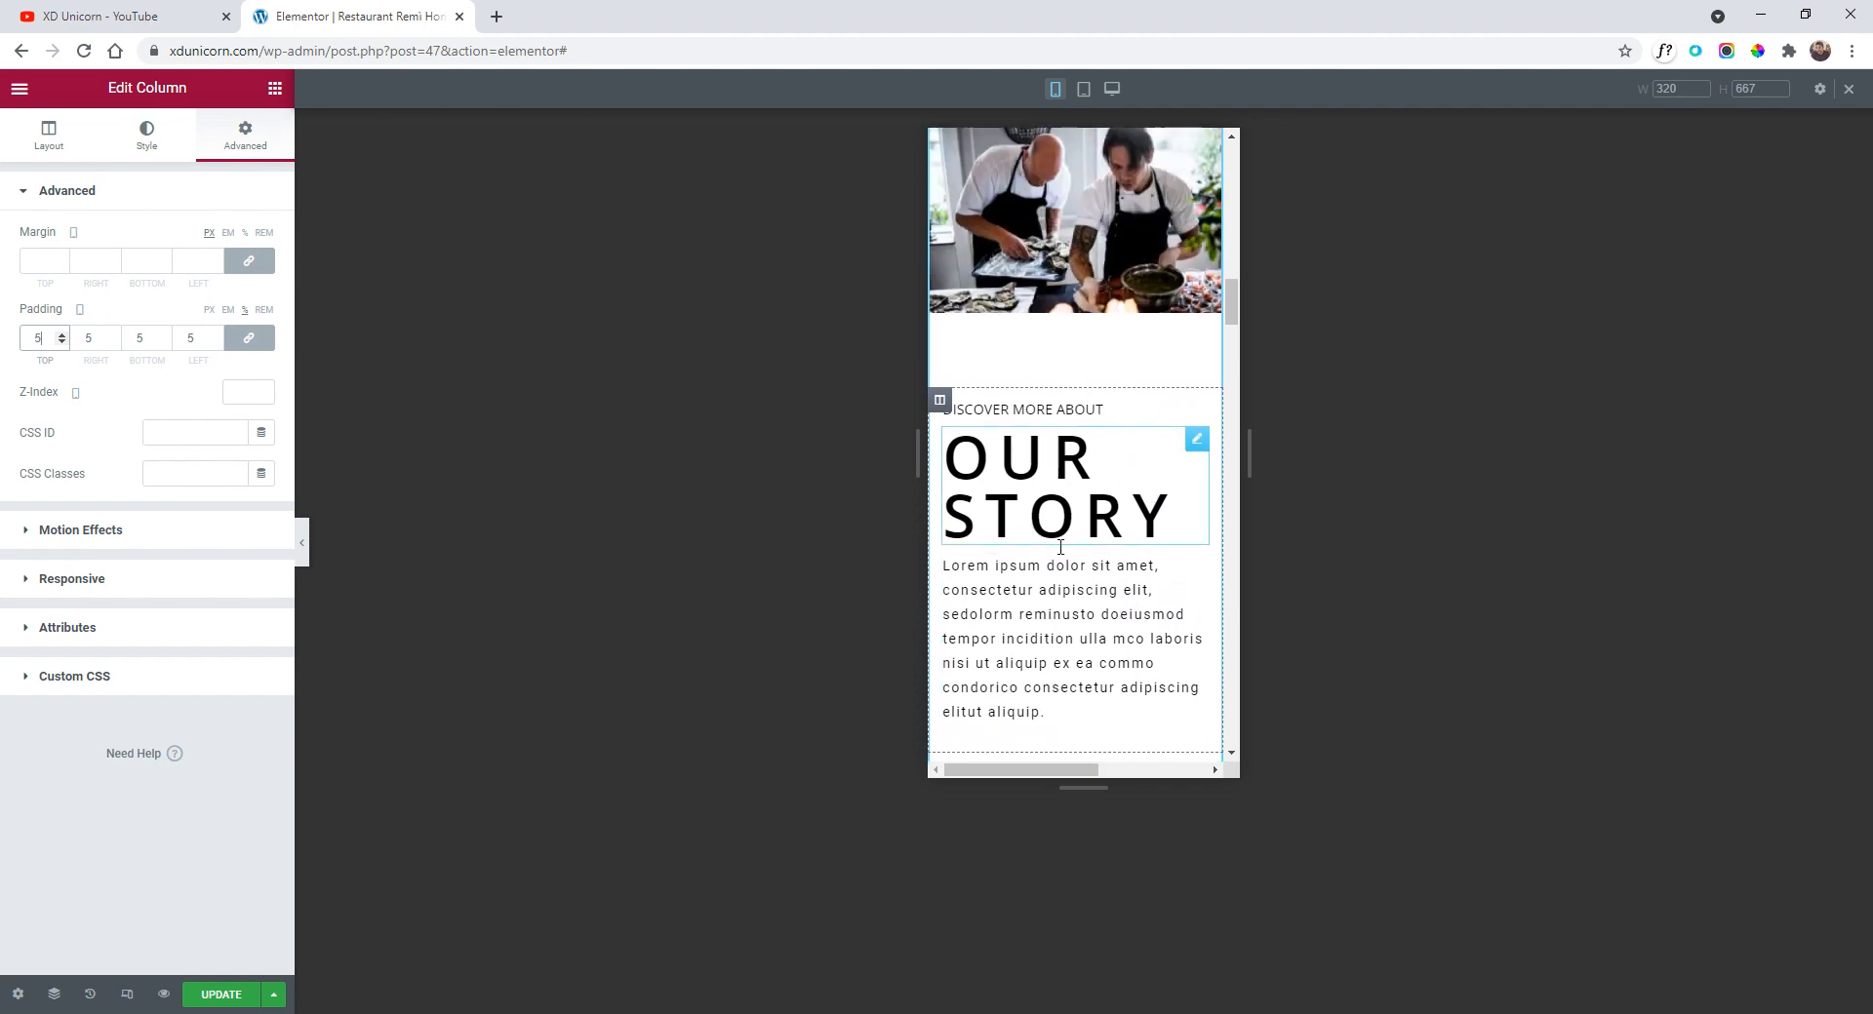
scroll(1061, 547, up, 2)
scroll(1116, 675, up, 10)
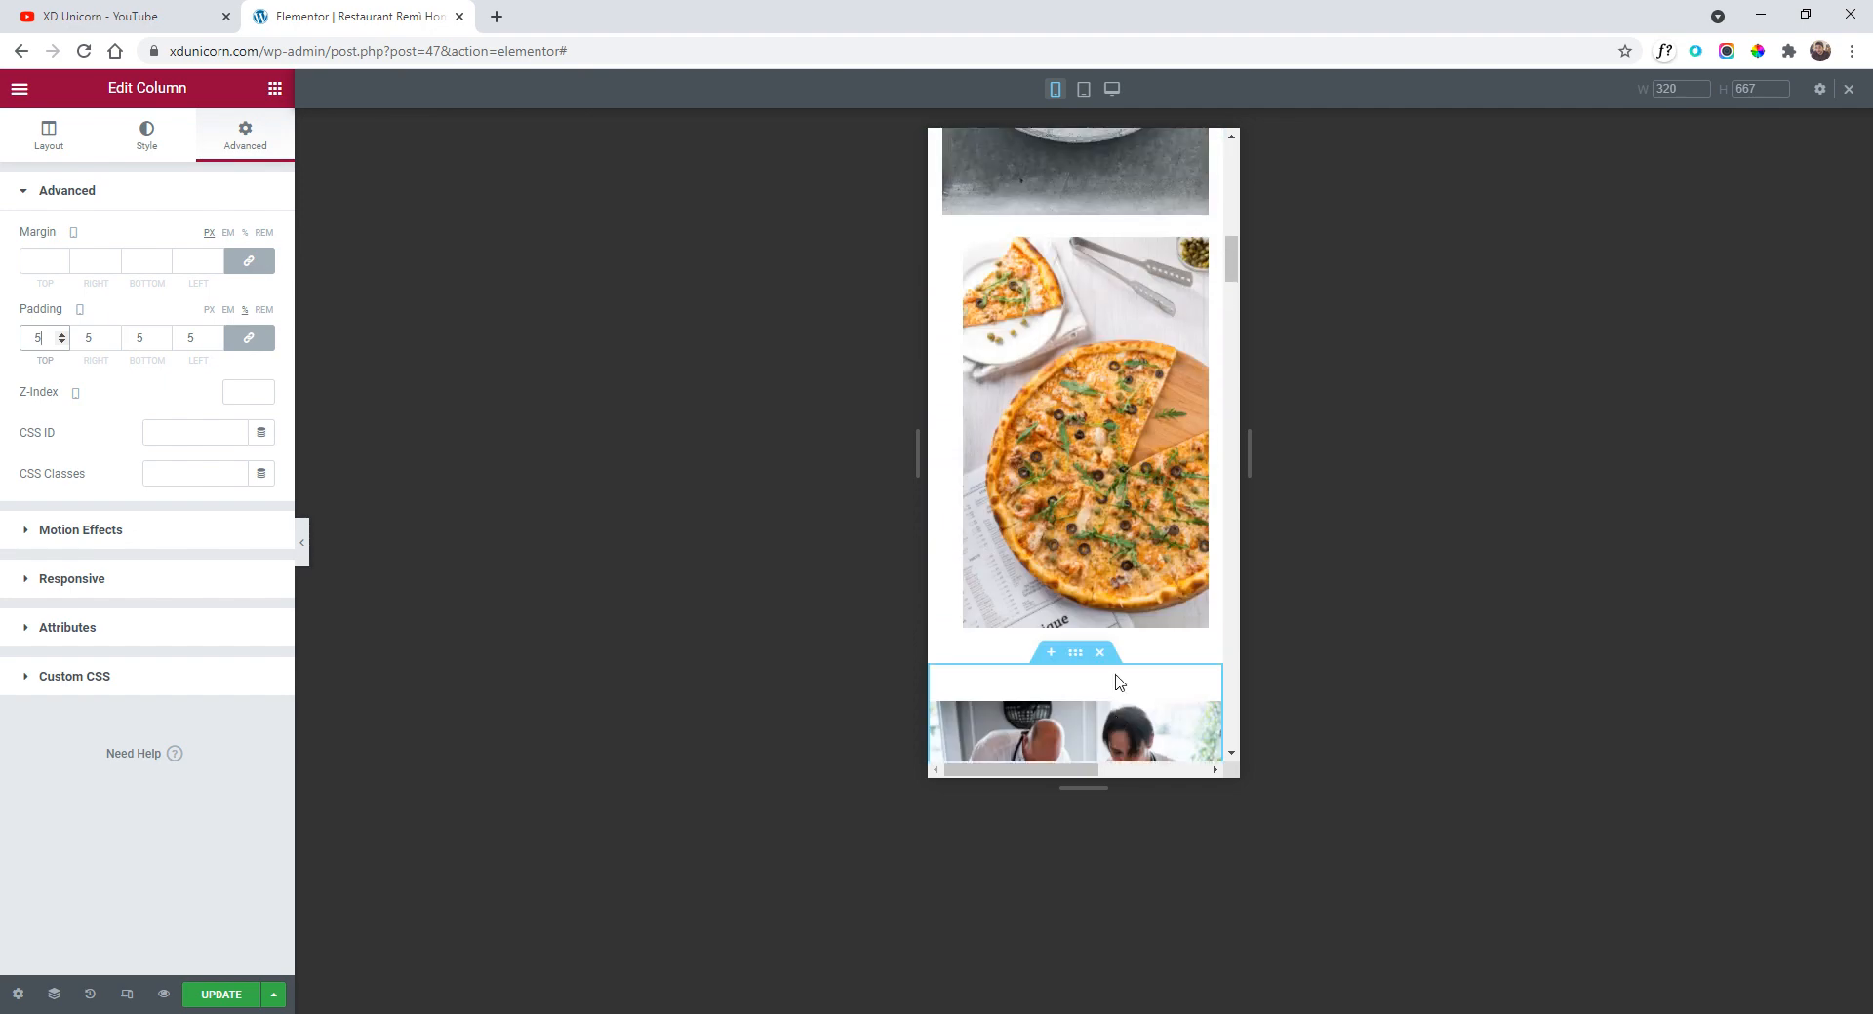
right_click(1051, 330)
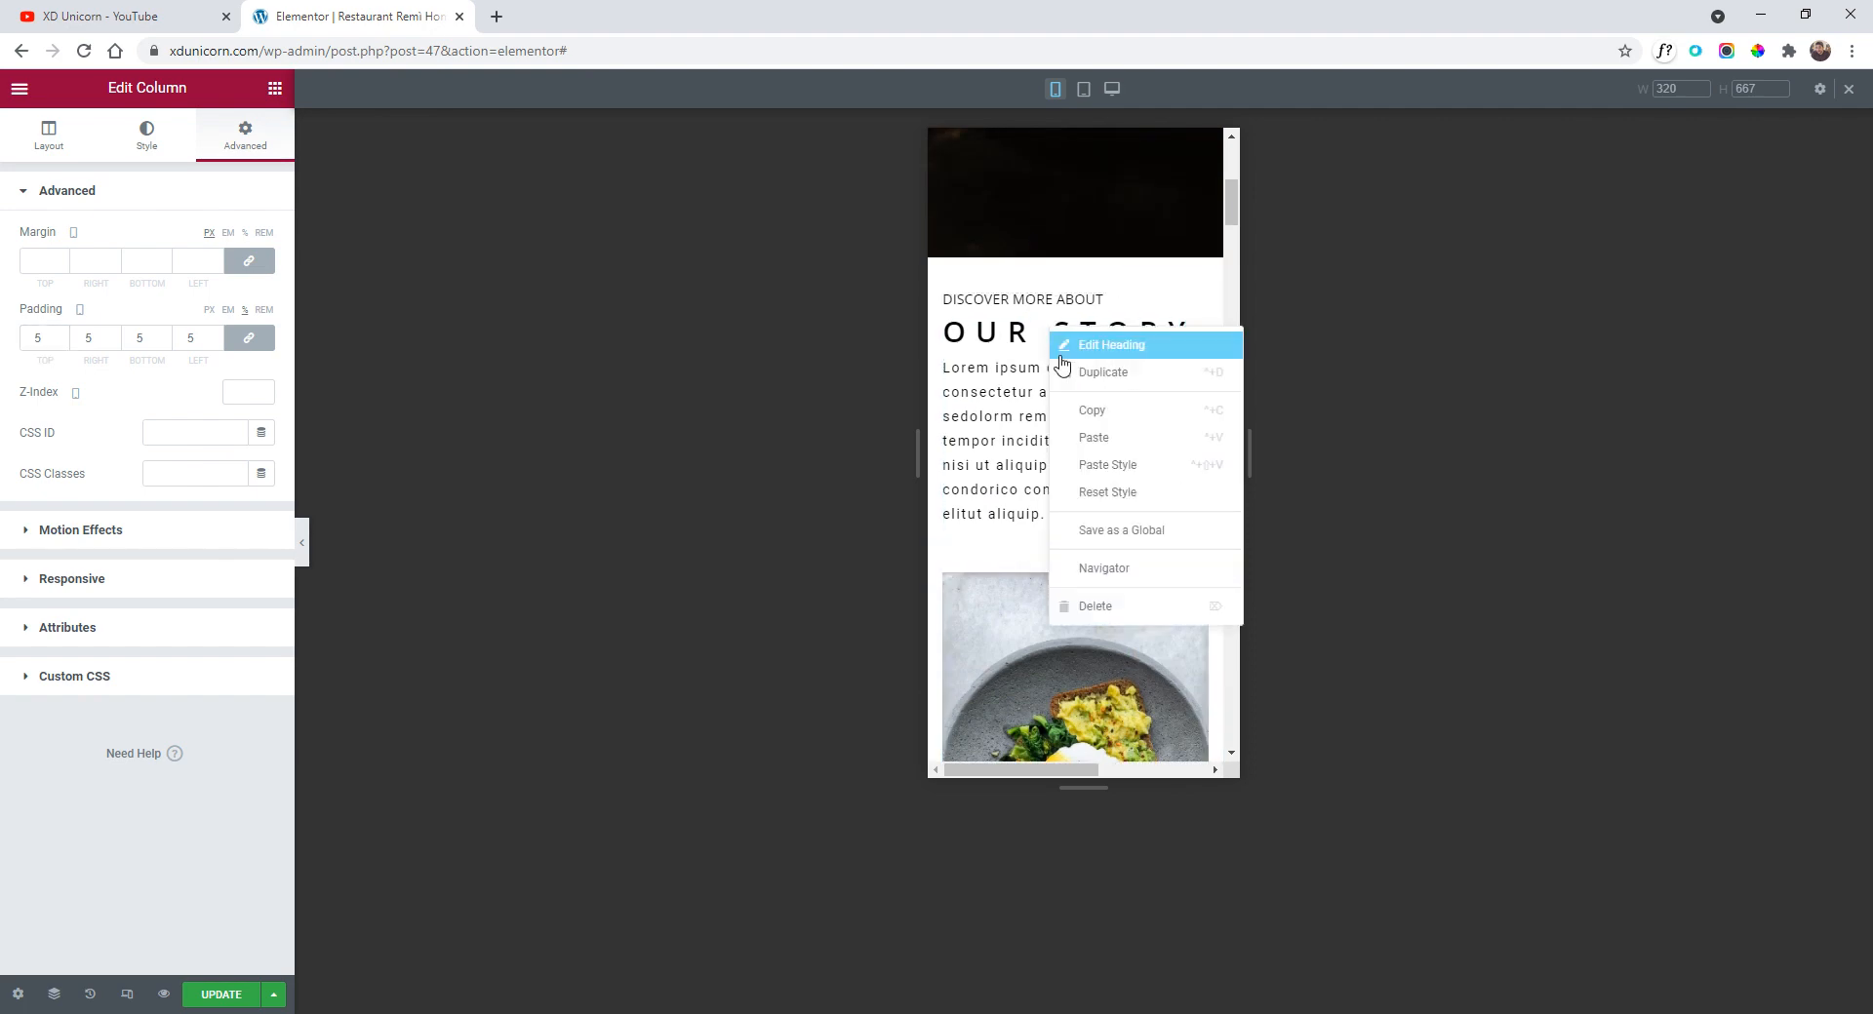
click(1095, 410)
scroll(1095, 493, down, 8)
scroll(1053, 467, down, 6)
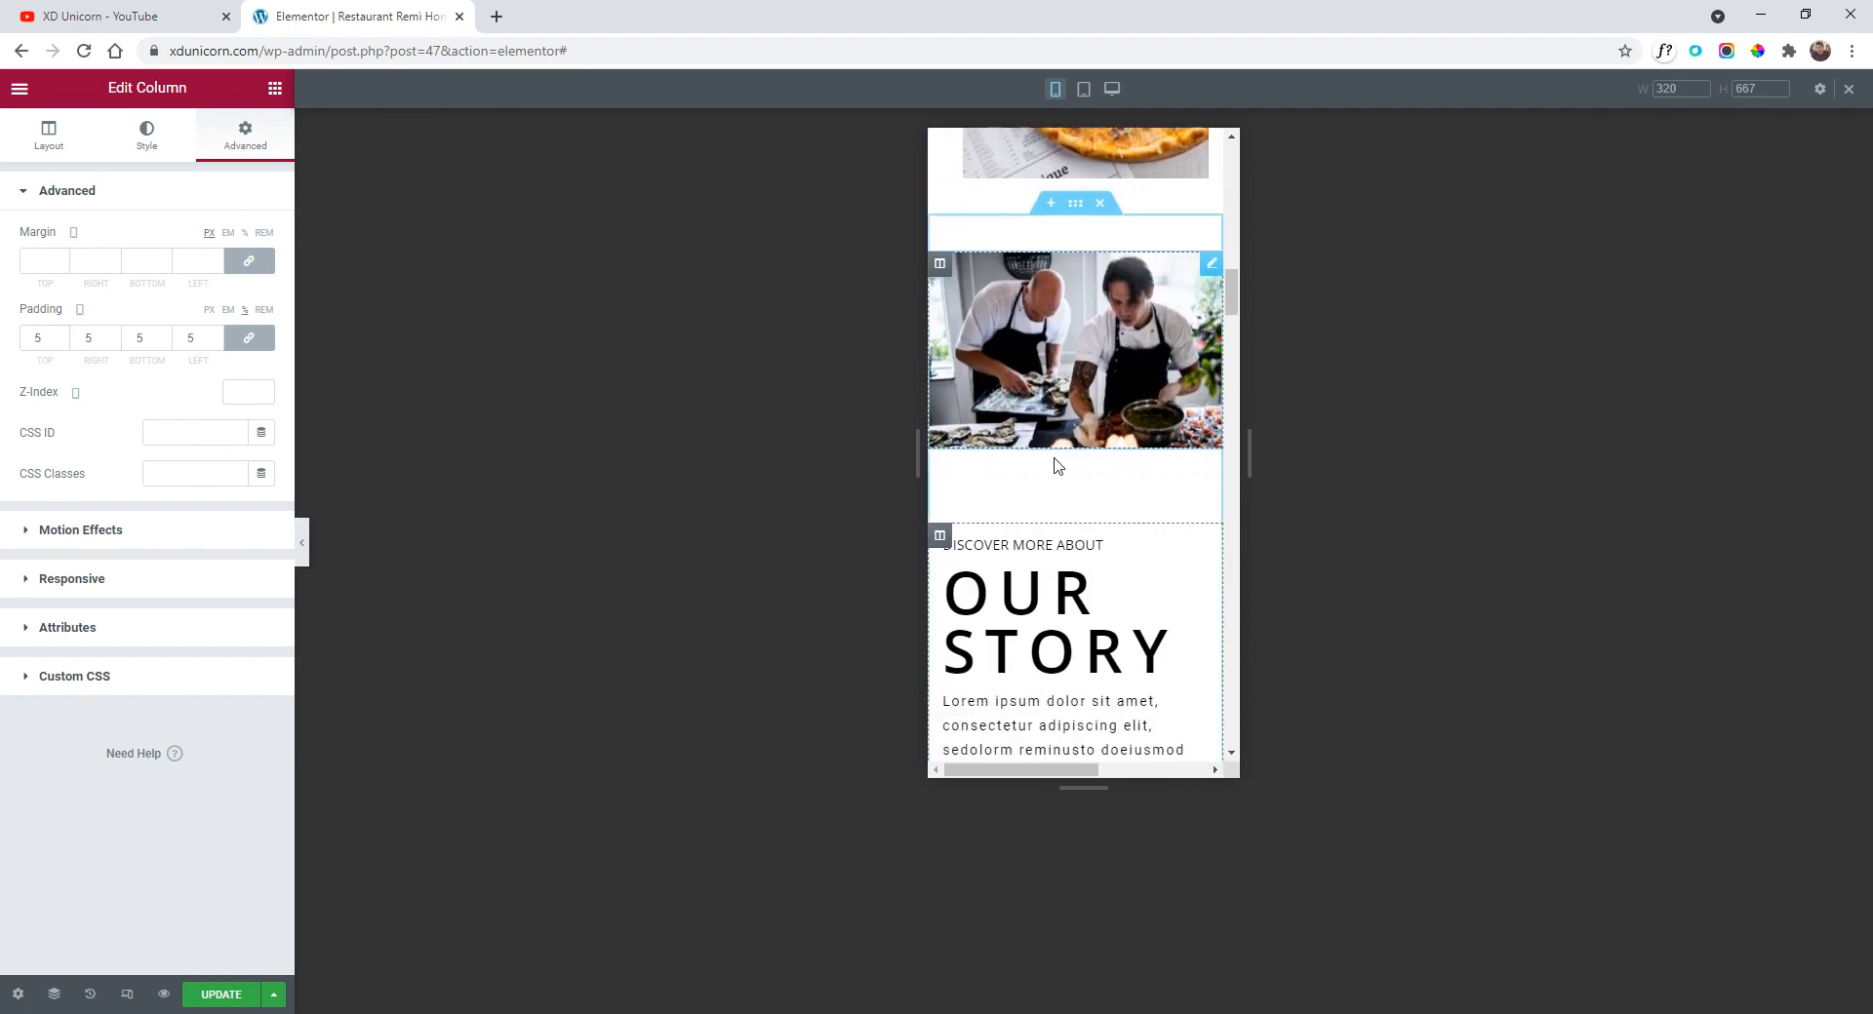
right_click(1039, 407)
click(1132, 545)
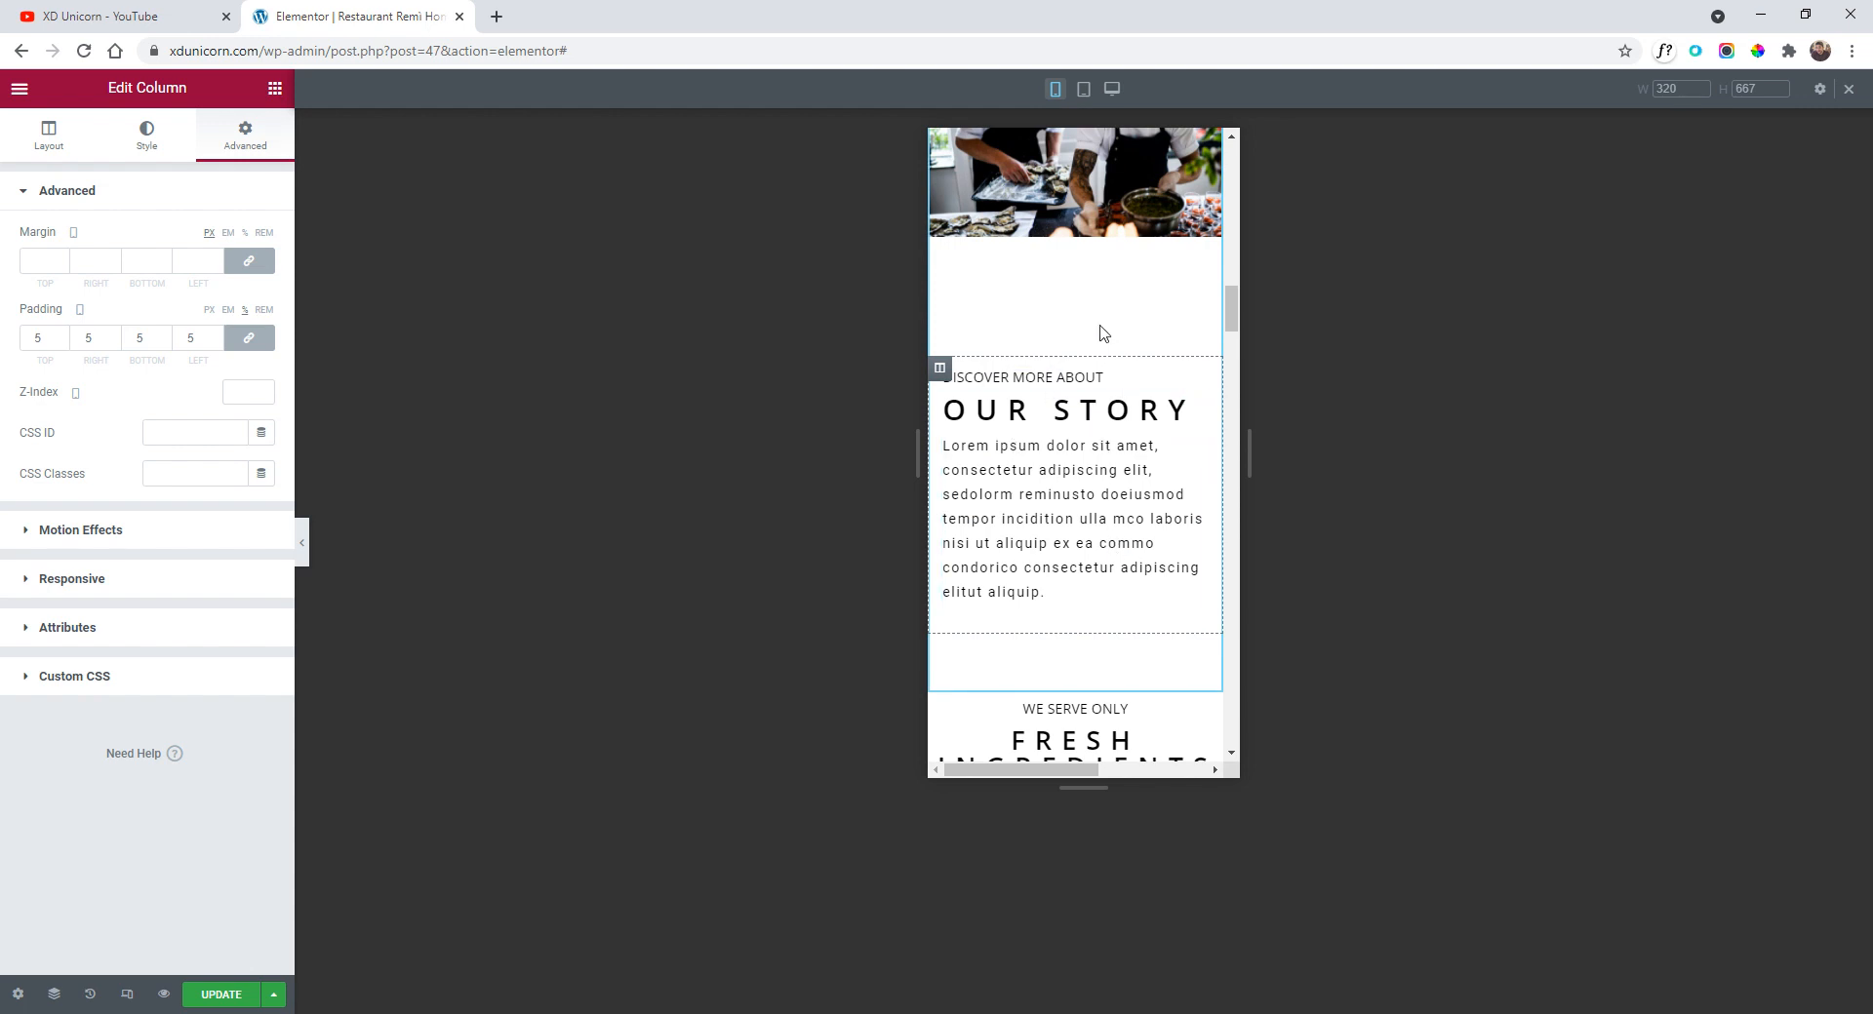
- Set the mobile minimum height of the second OUR STORY section to 525 px
scroll(1037, 280, up, 3)
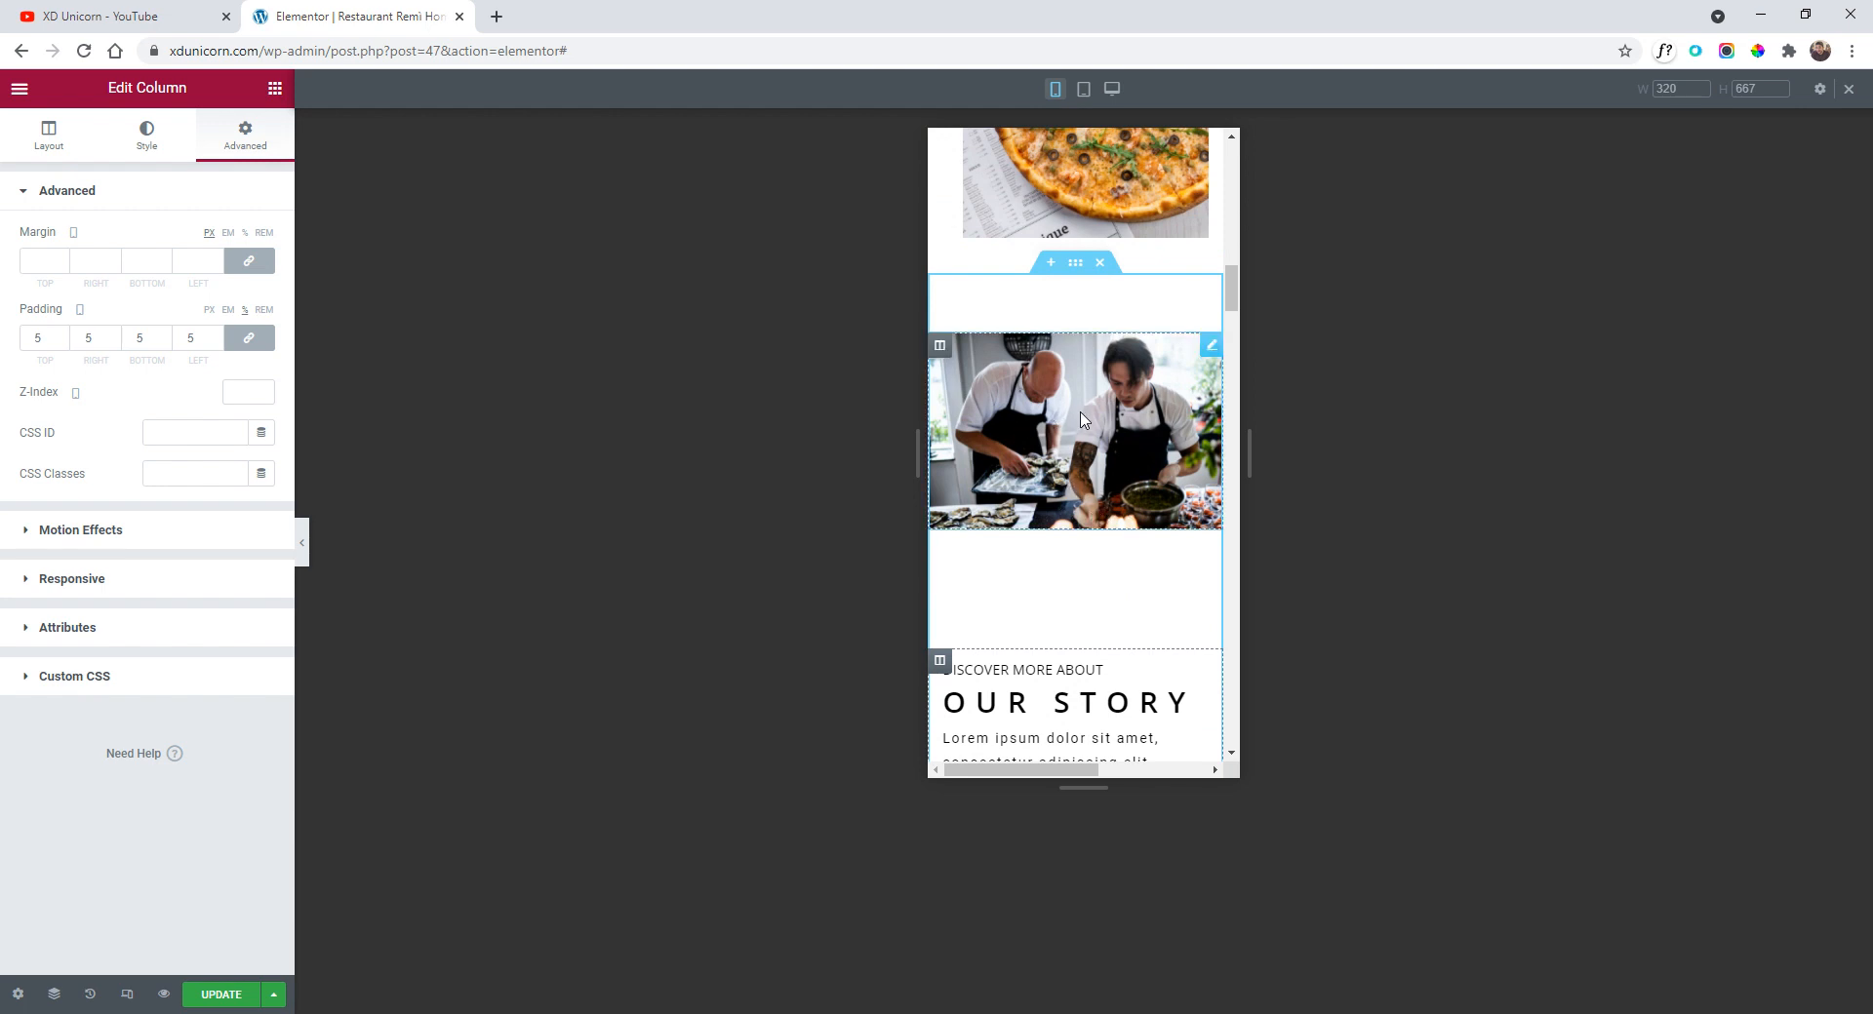
scroll(1004, 443, down, 1)
click(1074, 166)
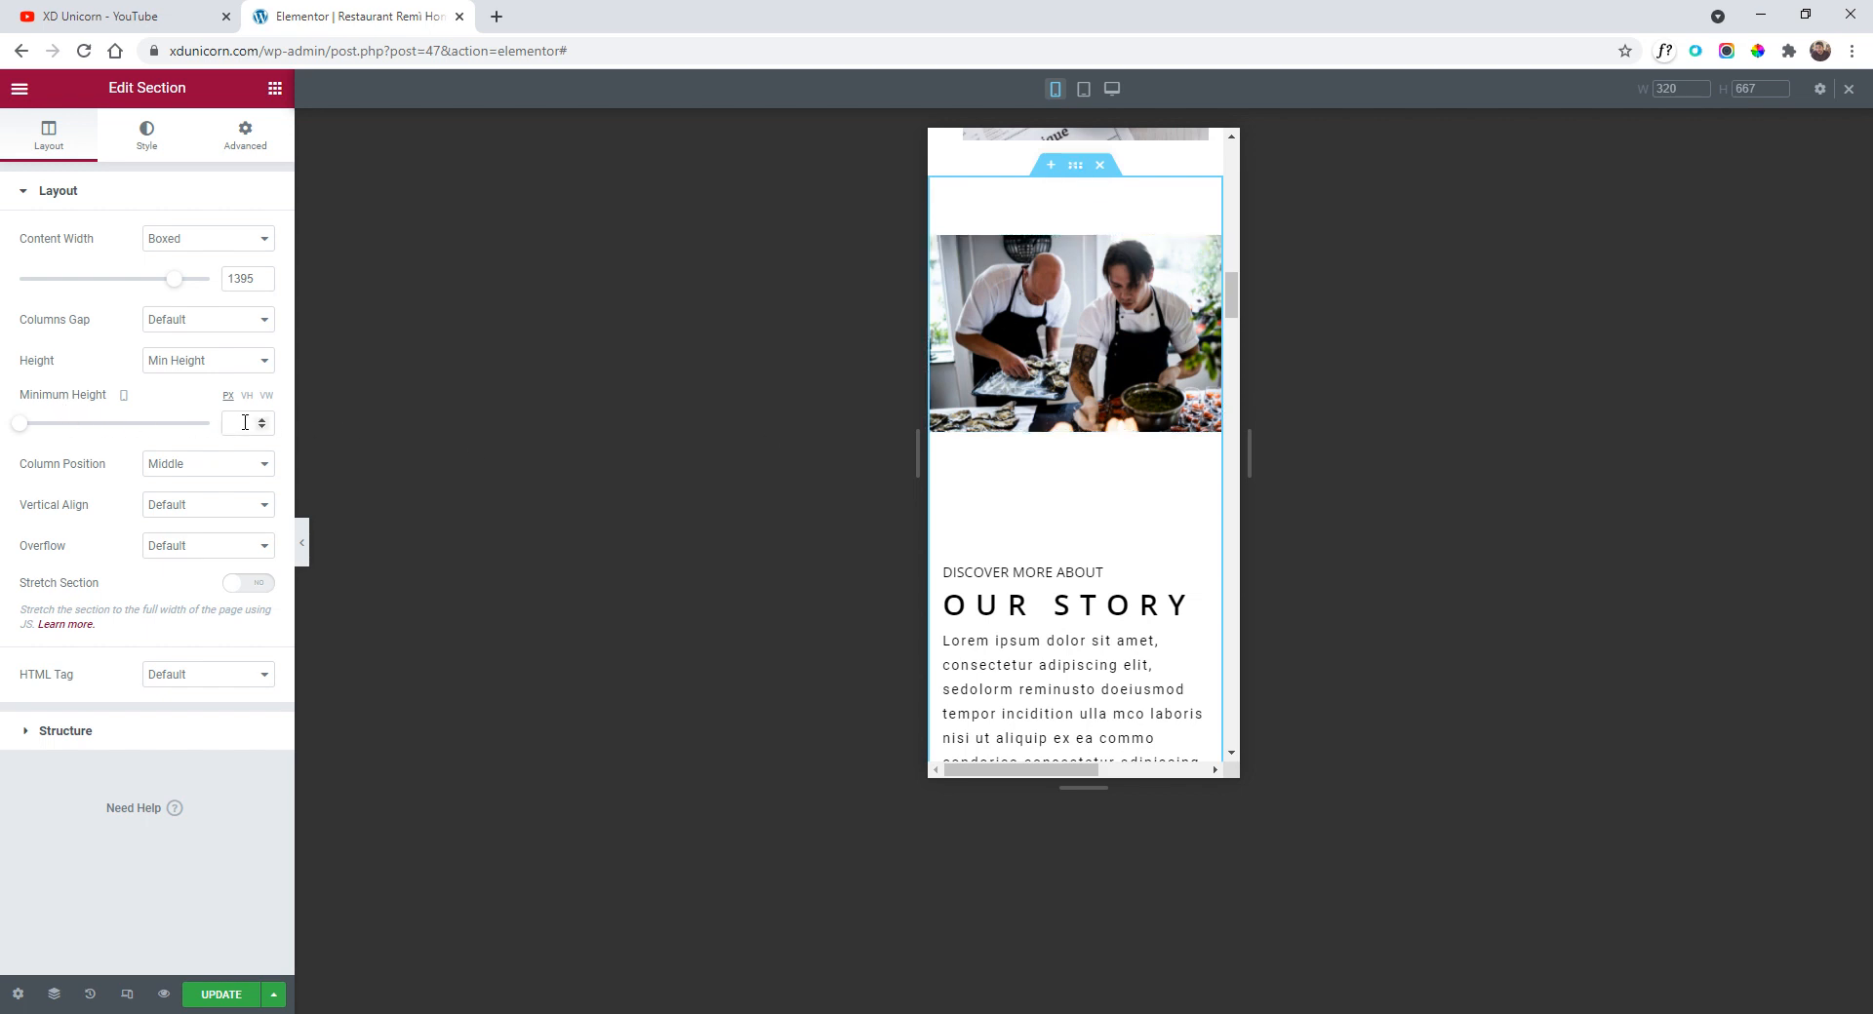
drag(27, 424, 96, 447)
drag(88, 443, 94, 445)
scroll(1108, 581, up, 2)
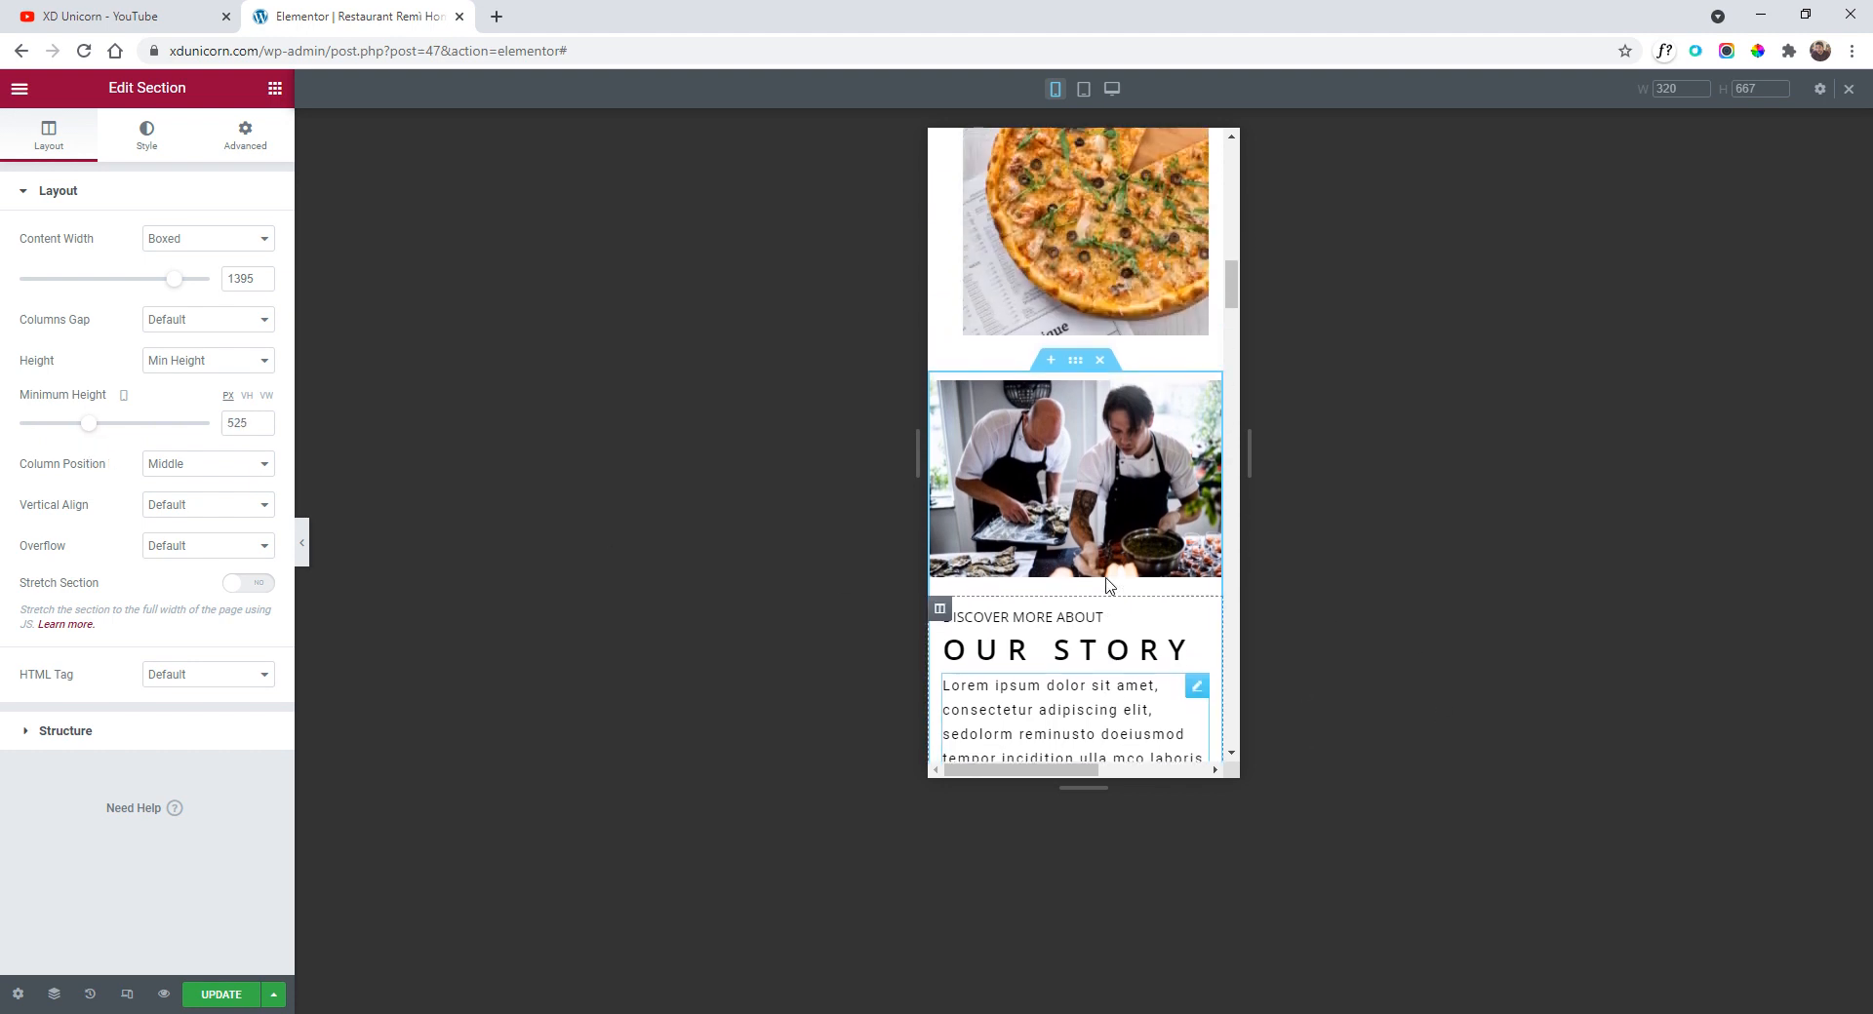
- Examine the spacing around the second OUR STORY section and the layout of the ingredient images below it
scroll(1106, 578, down, 1)
scroll(1099, 503, up, 3)
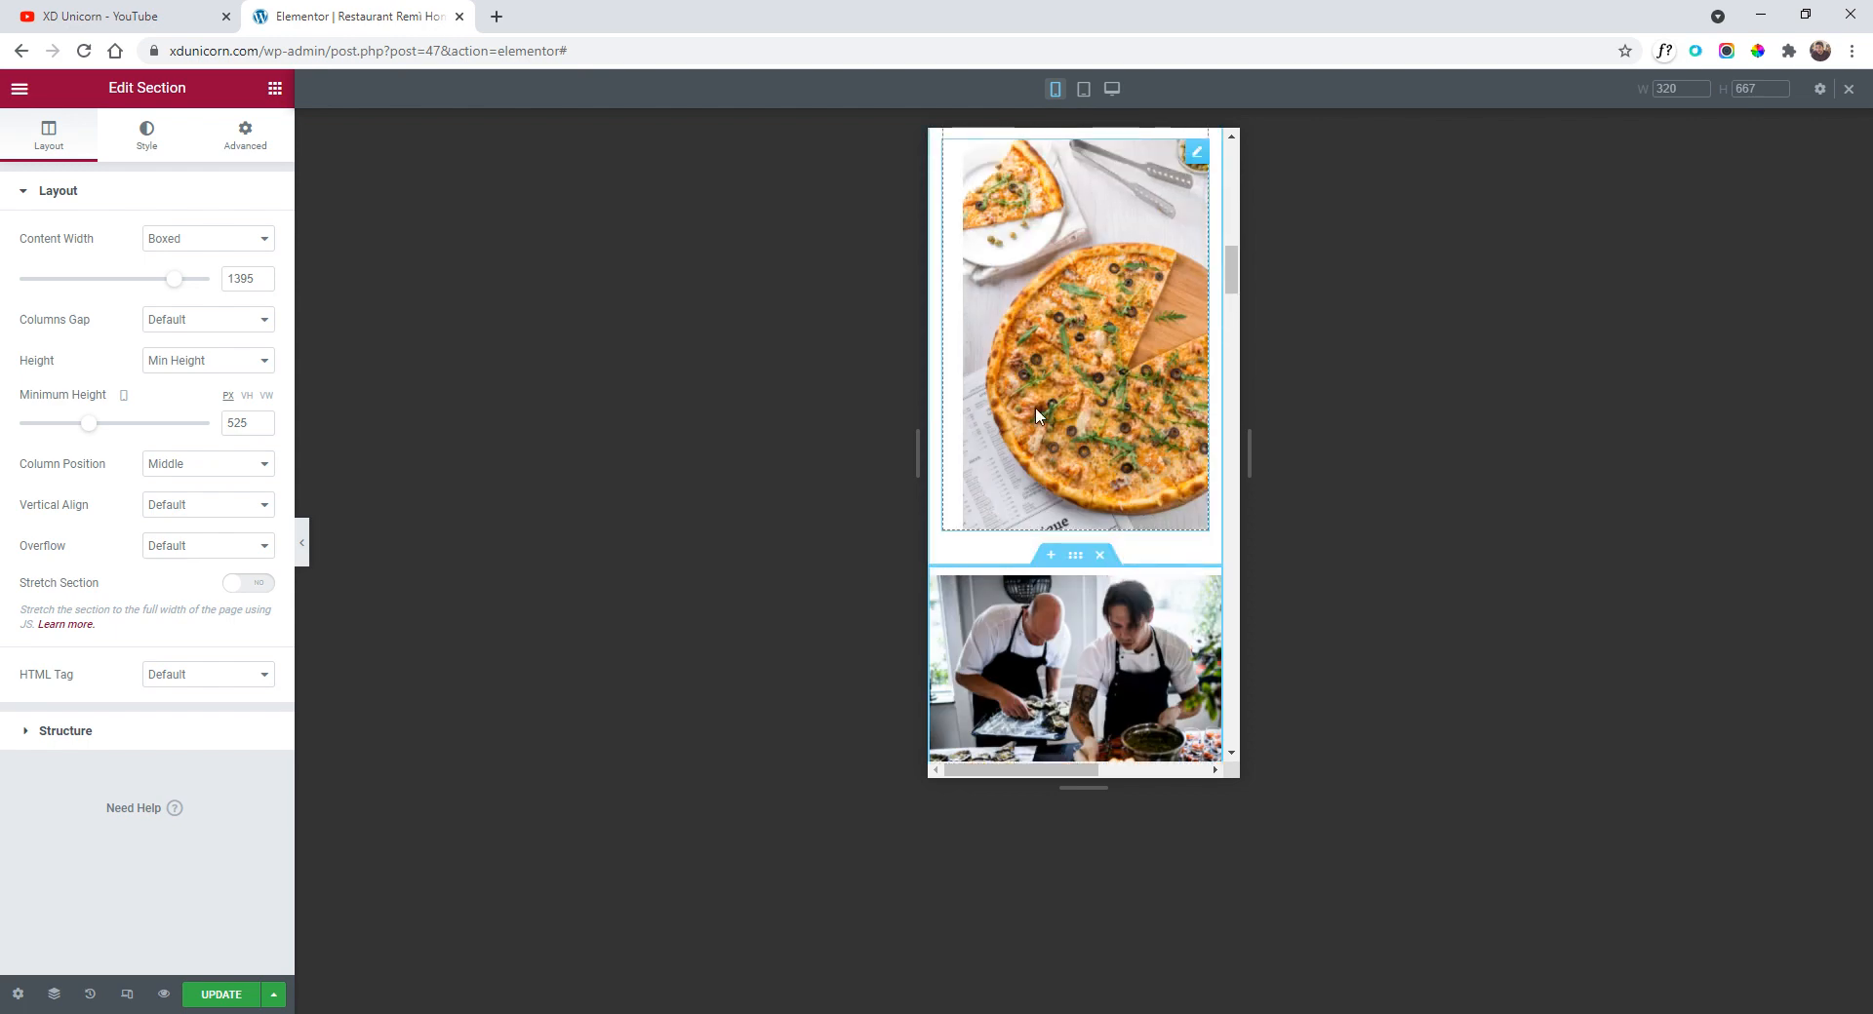
scroll(1035, 414, up, 3)
scroll(1100, 493, down, 5)
scroll(1105, 490, down, 6)
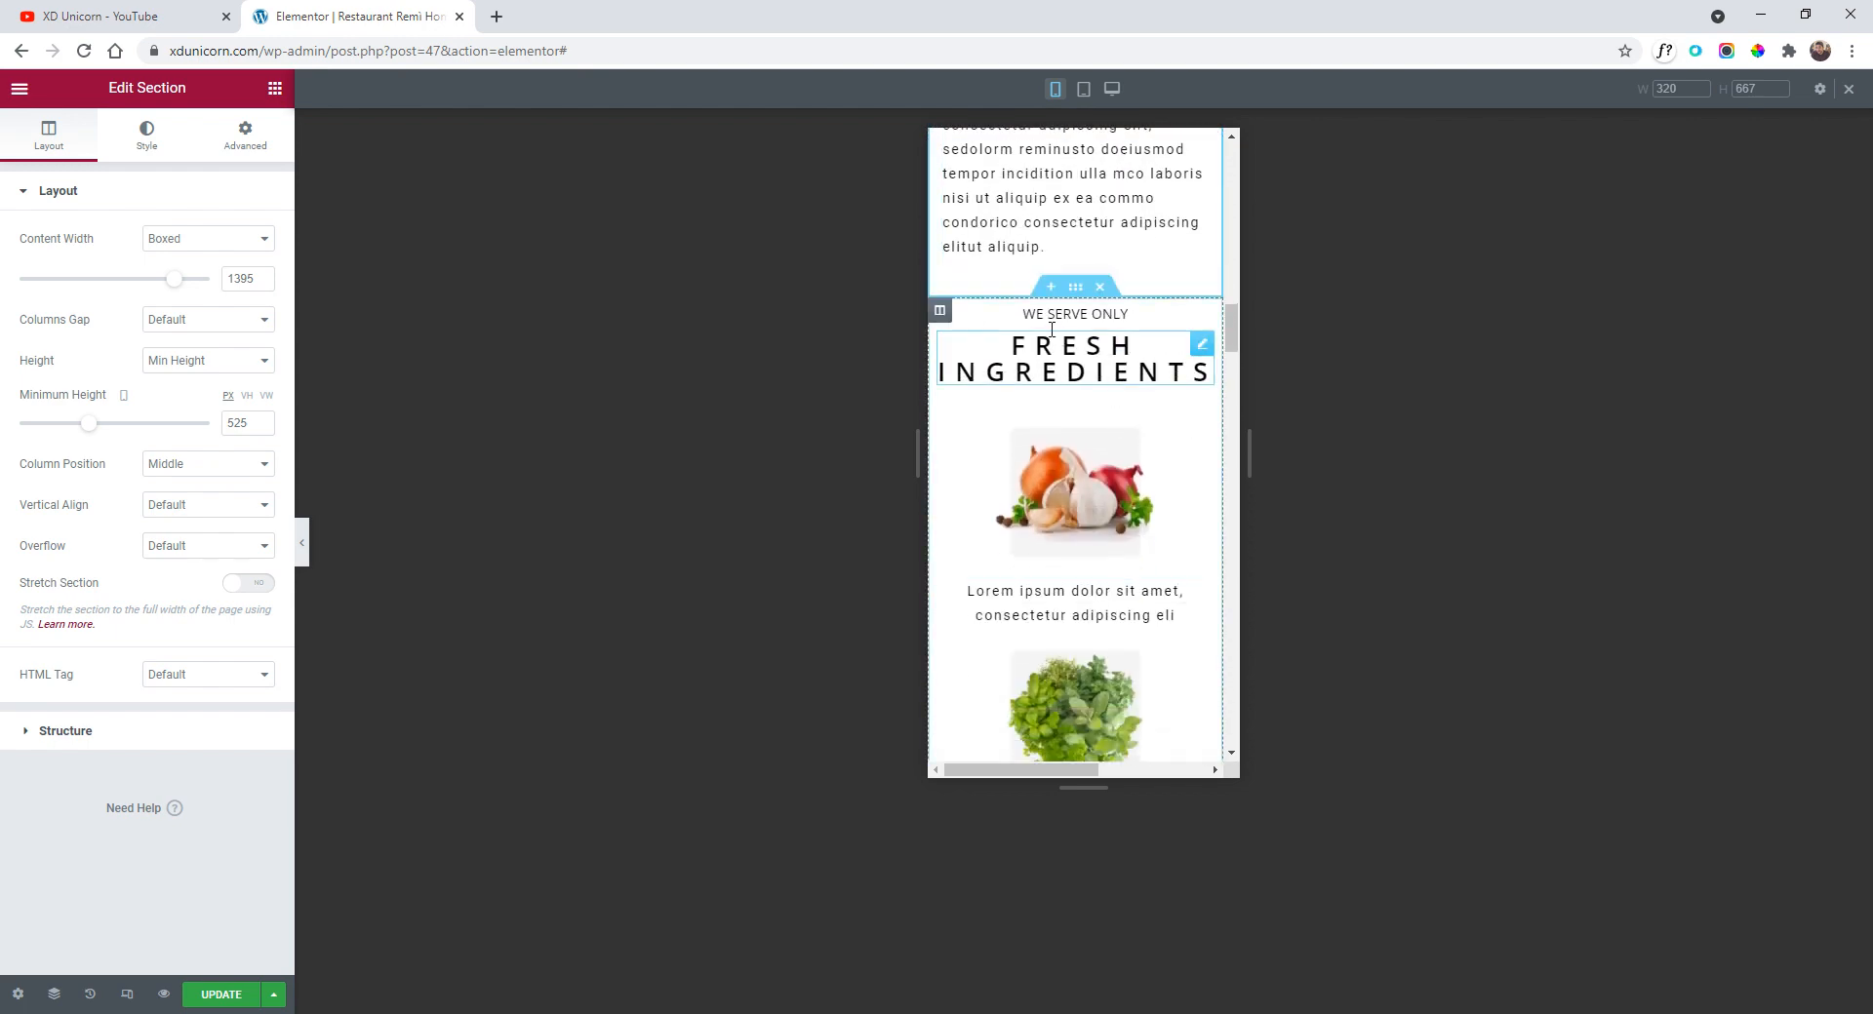
scroll(1122, 387, down, 8)
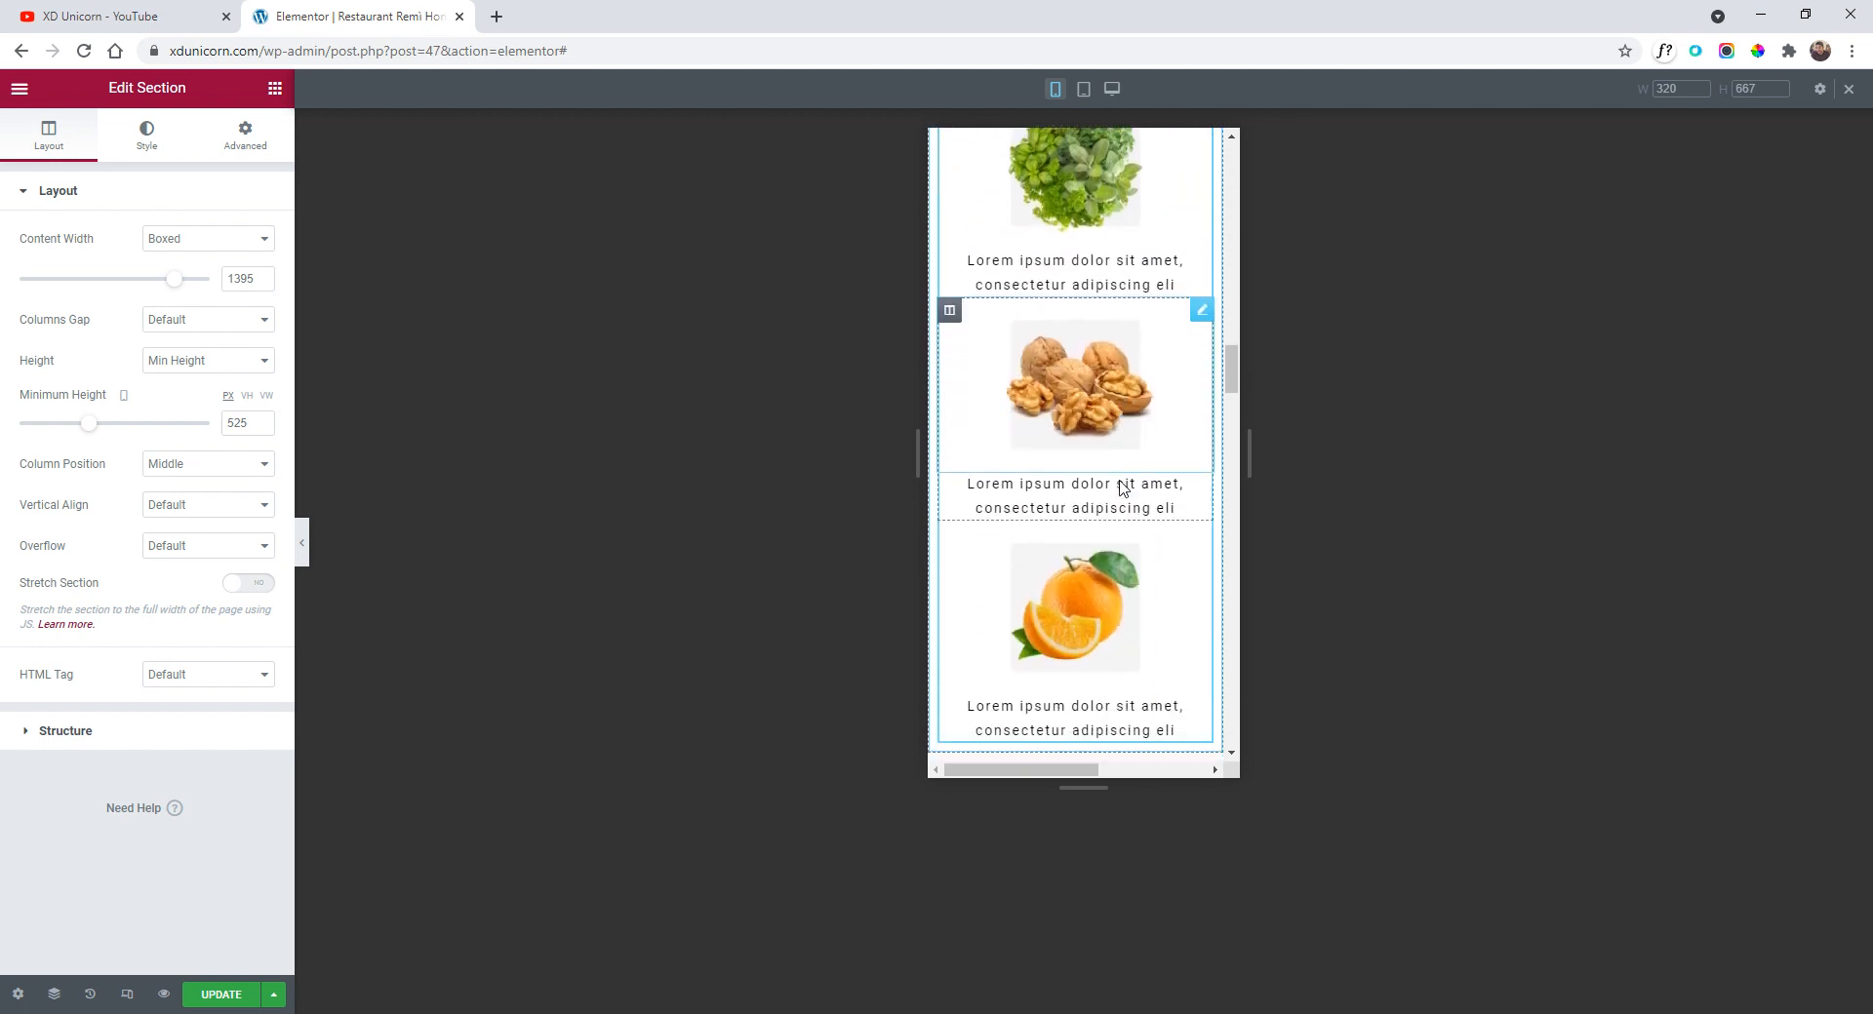
scroll(1121, 488, up, 8)
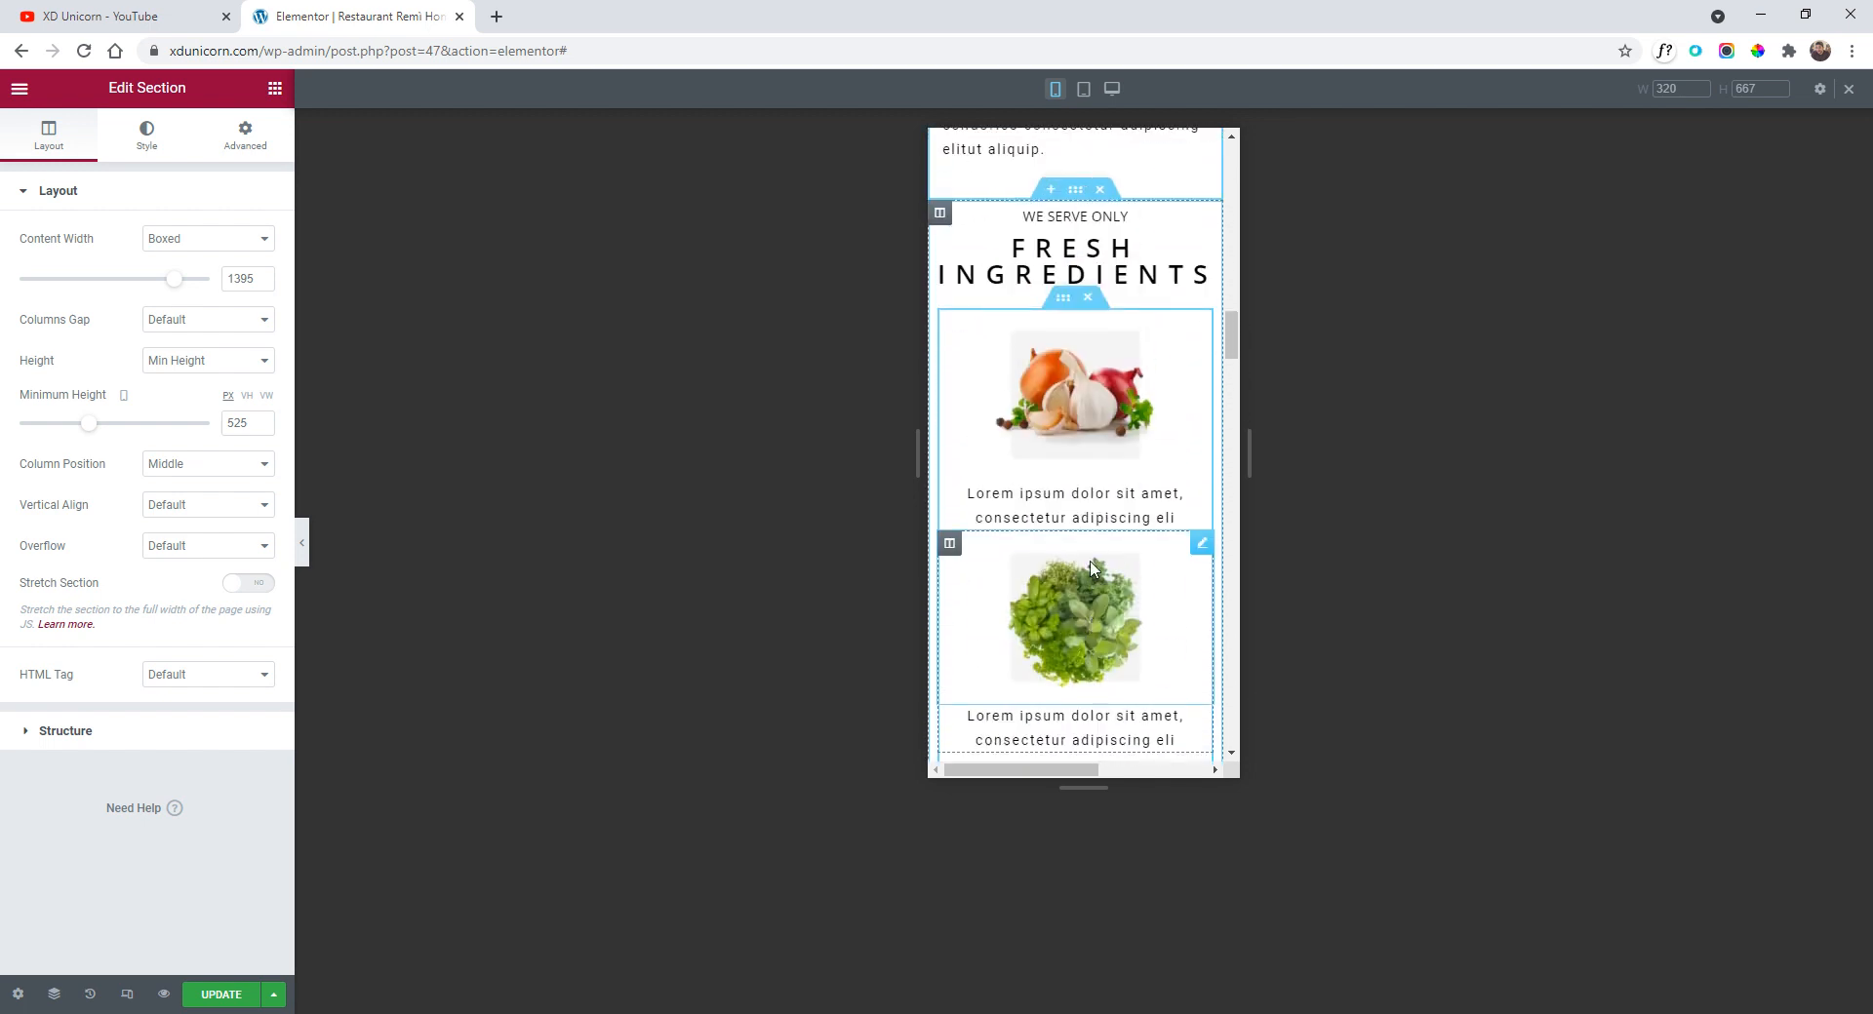
scroll(1098, 468, down, 5)
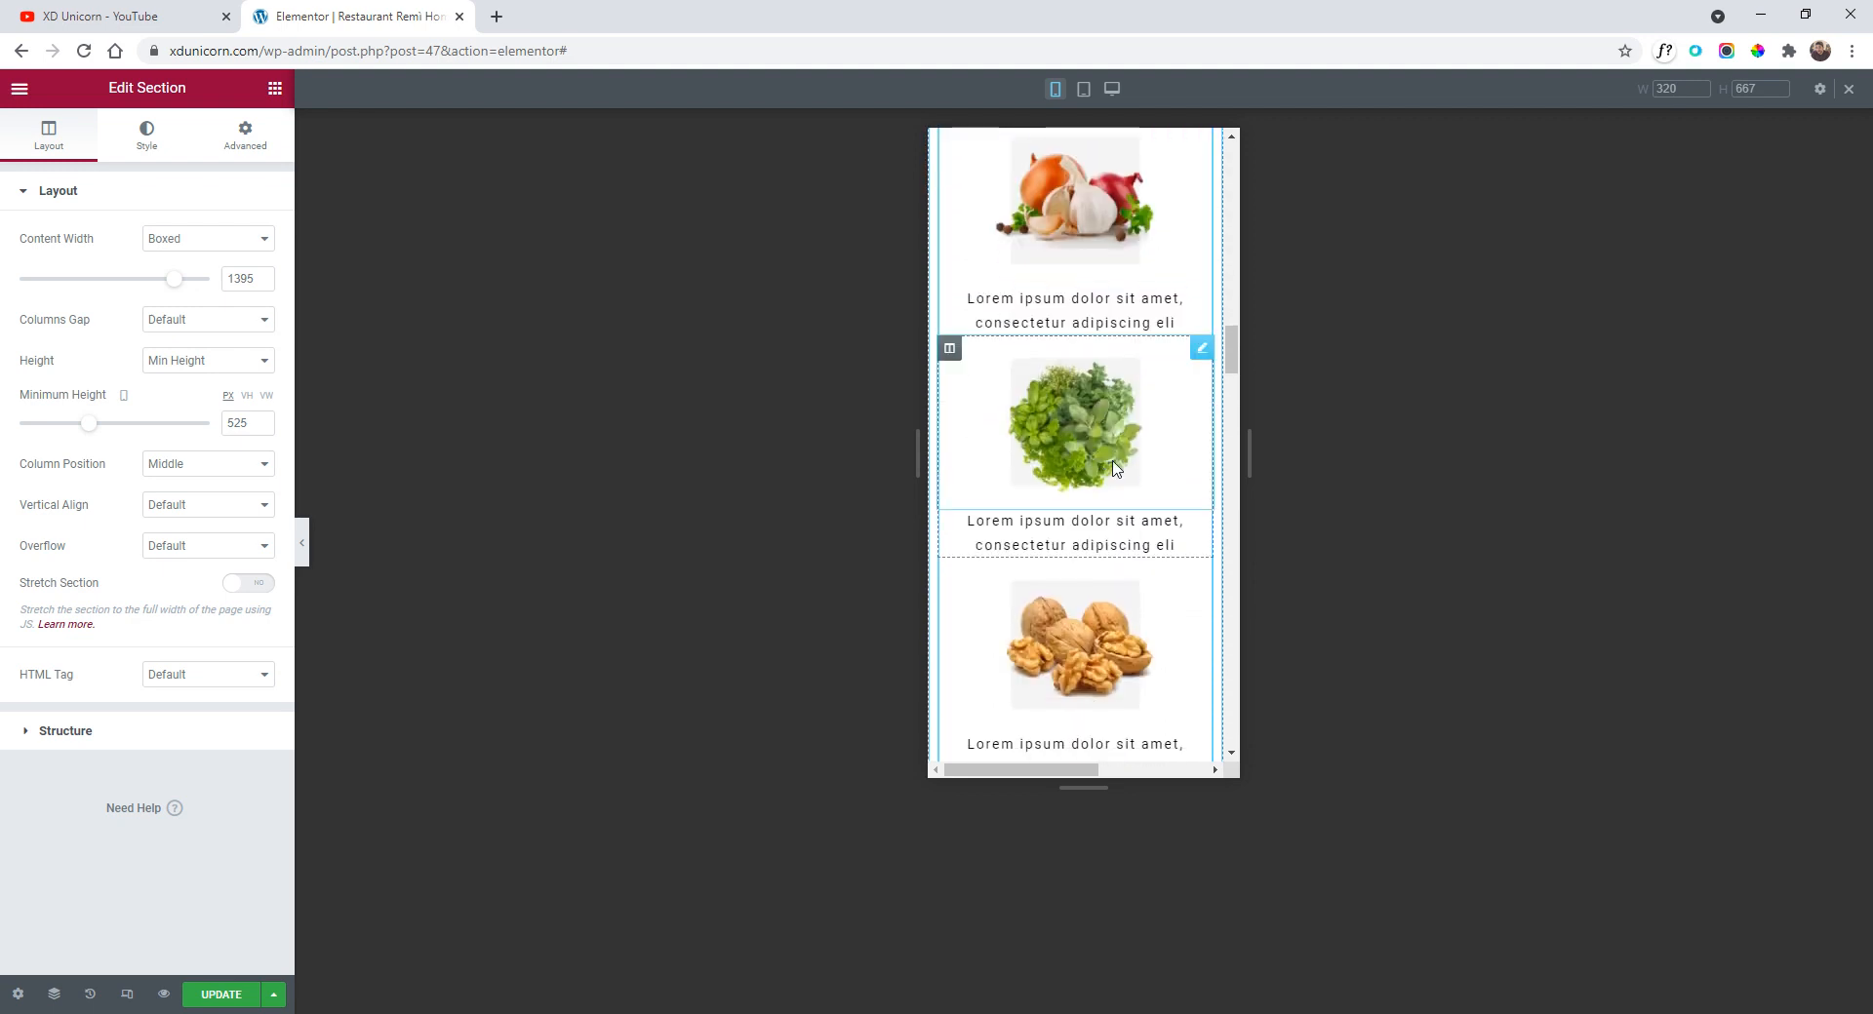
scroll(1107, 472, up, 5)
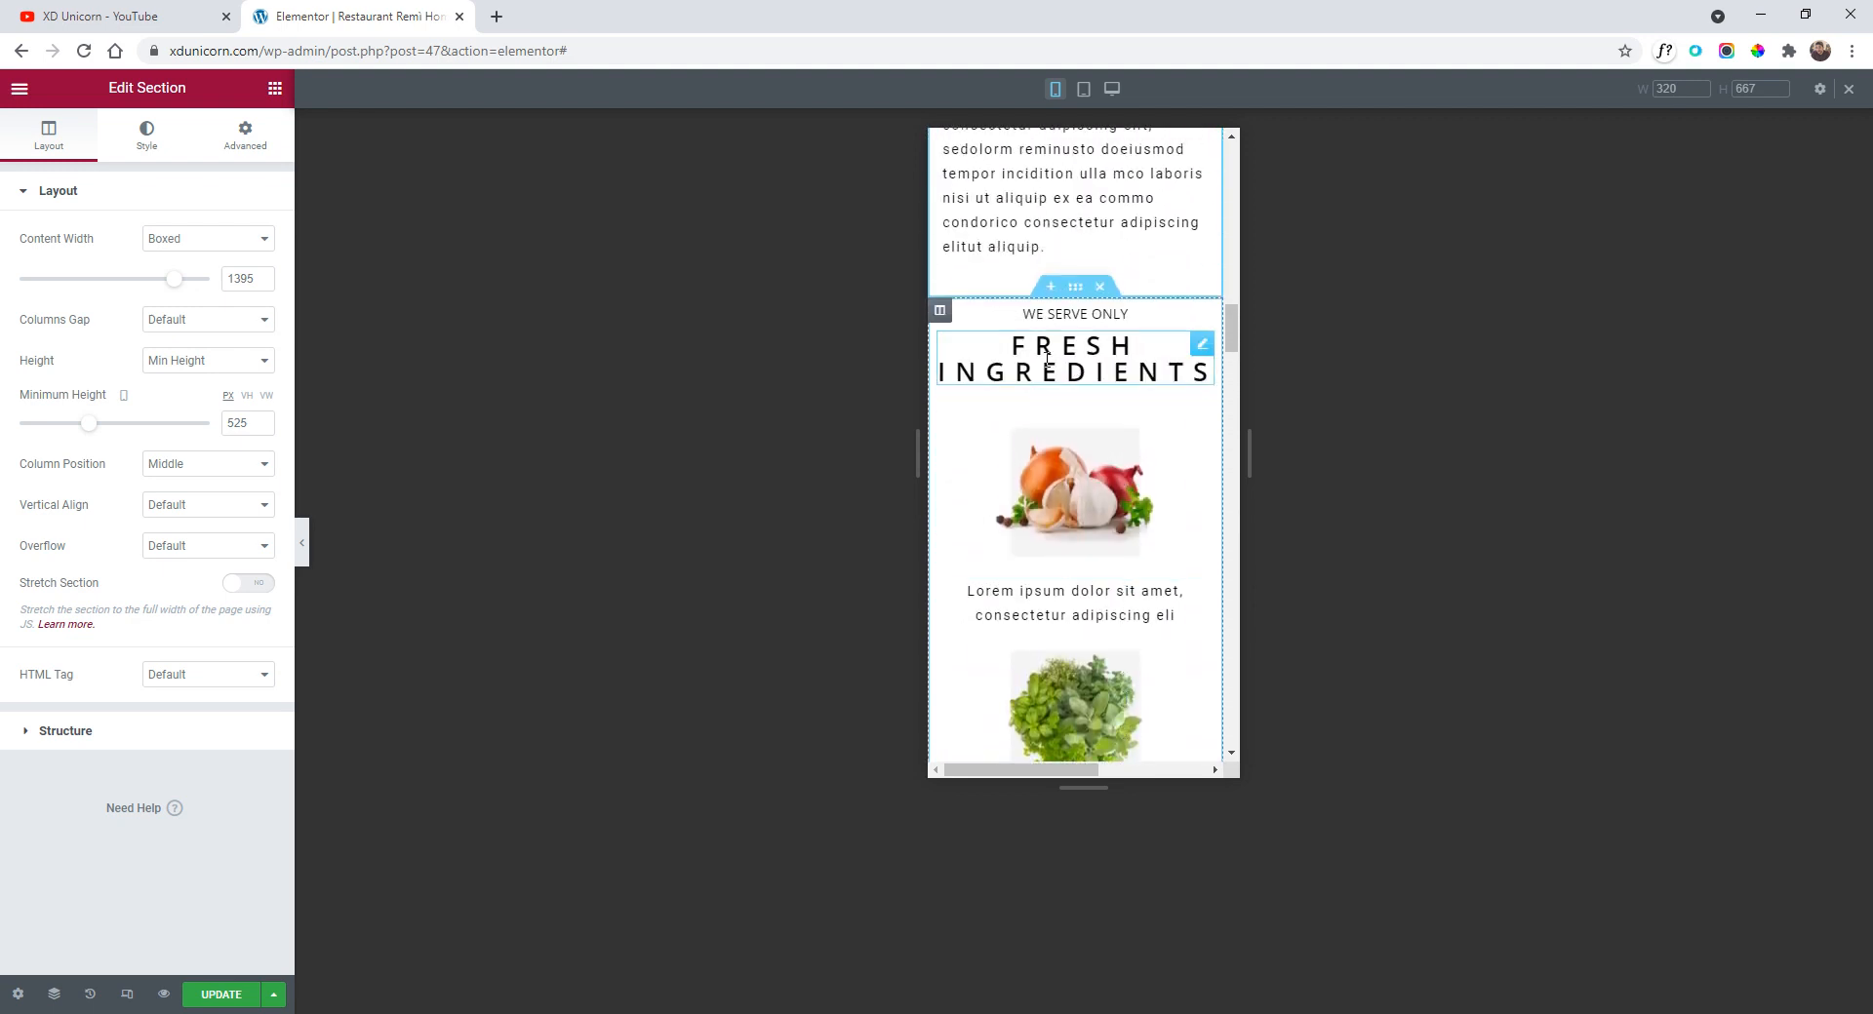
- Set the mobile font size of the FRESH INGREDIENTS heading above the ingredient images to 1.1 rem
right_click(1199, 349)
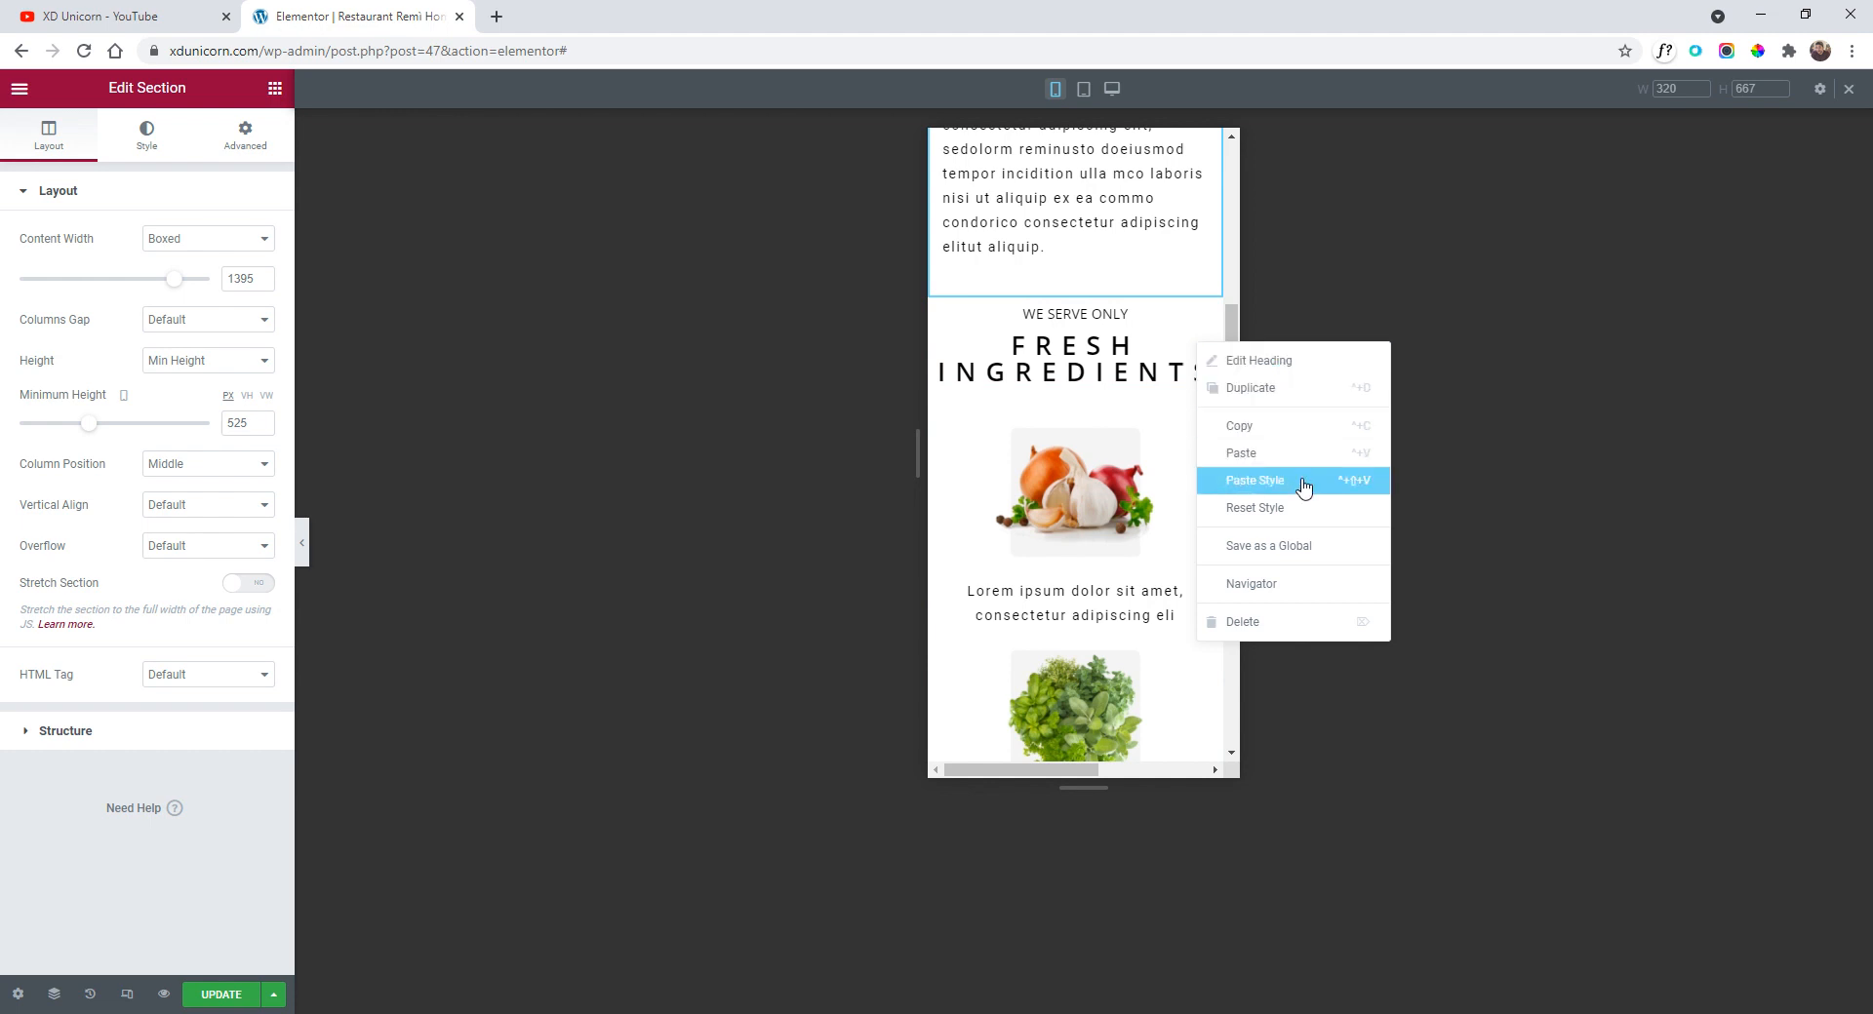
scroll(1070, 413, up, 3)
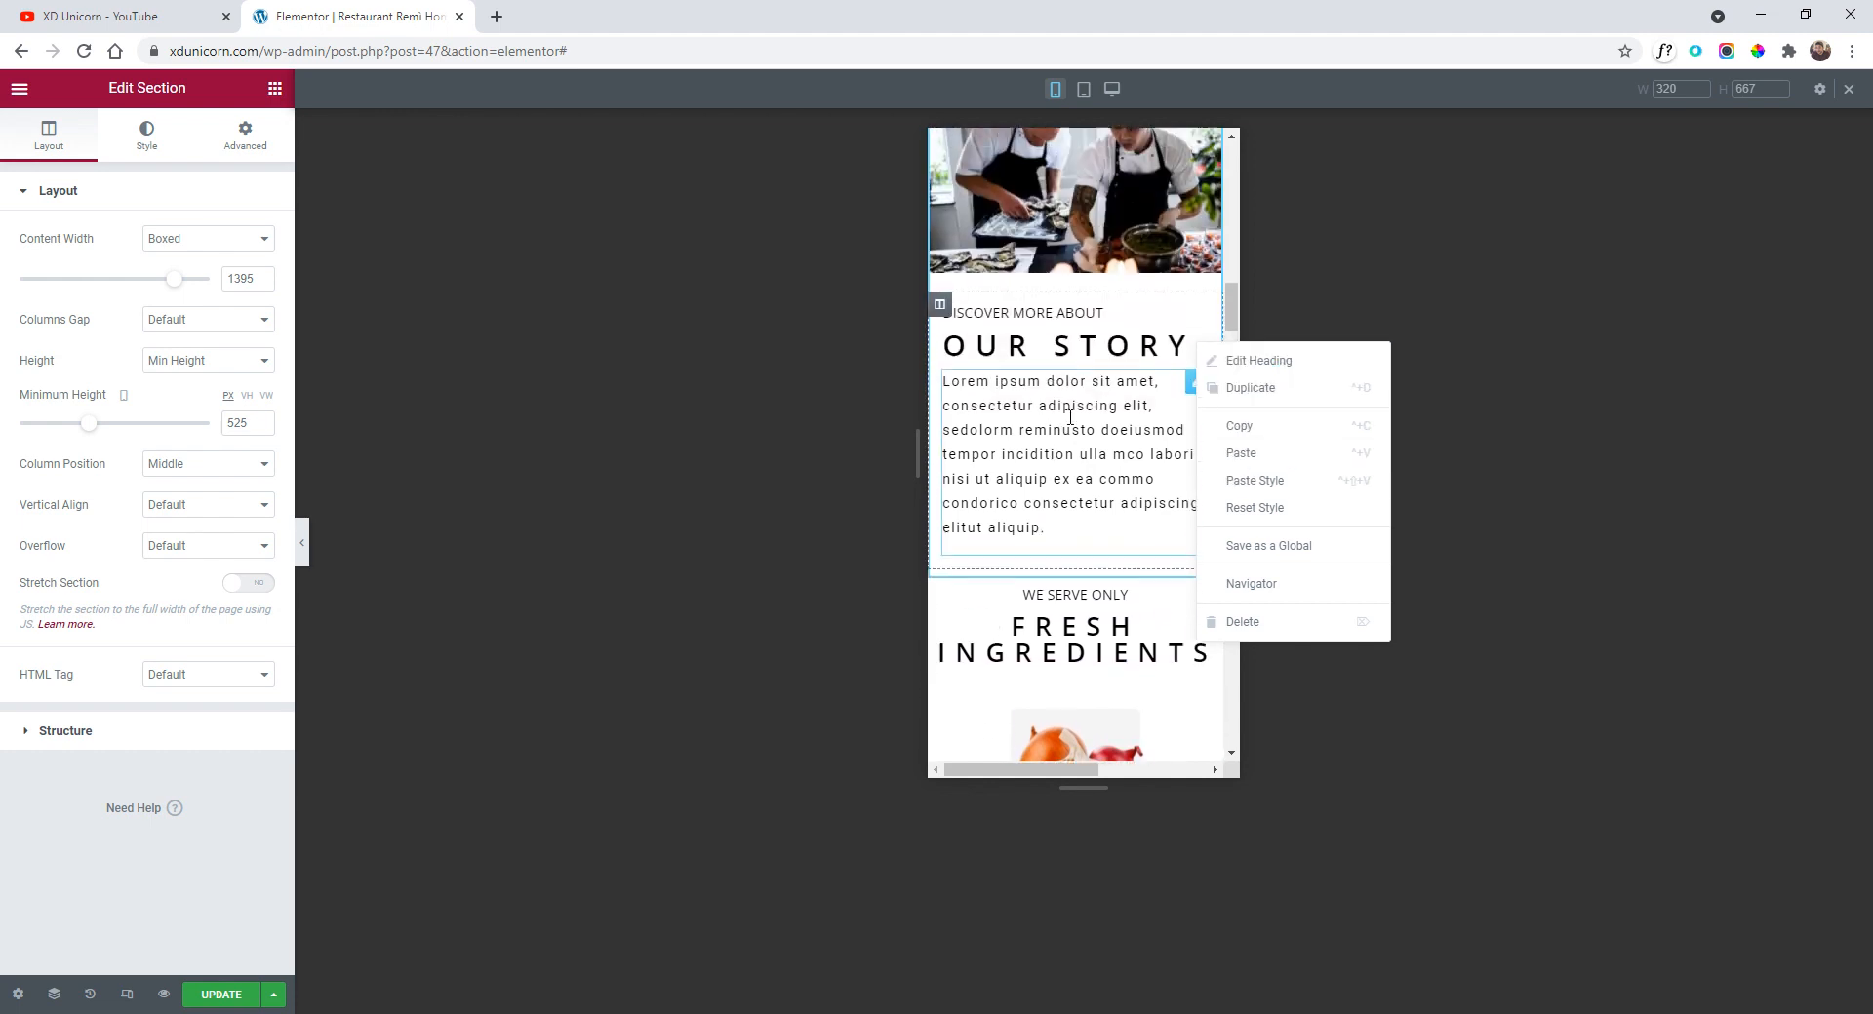
click(1081, 663)
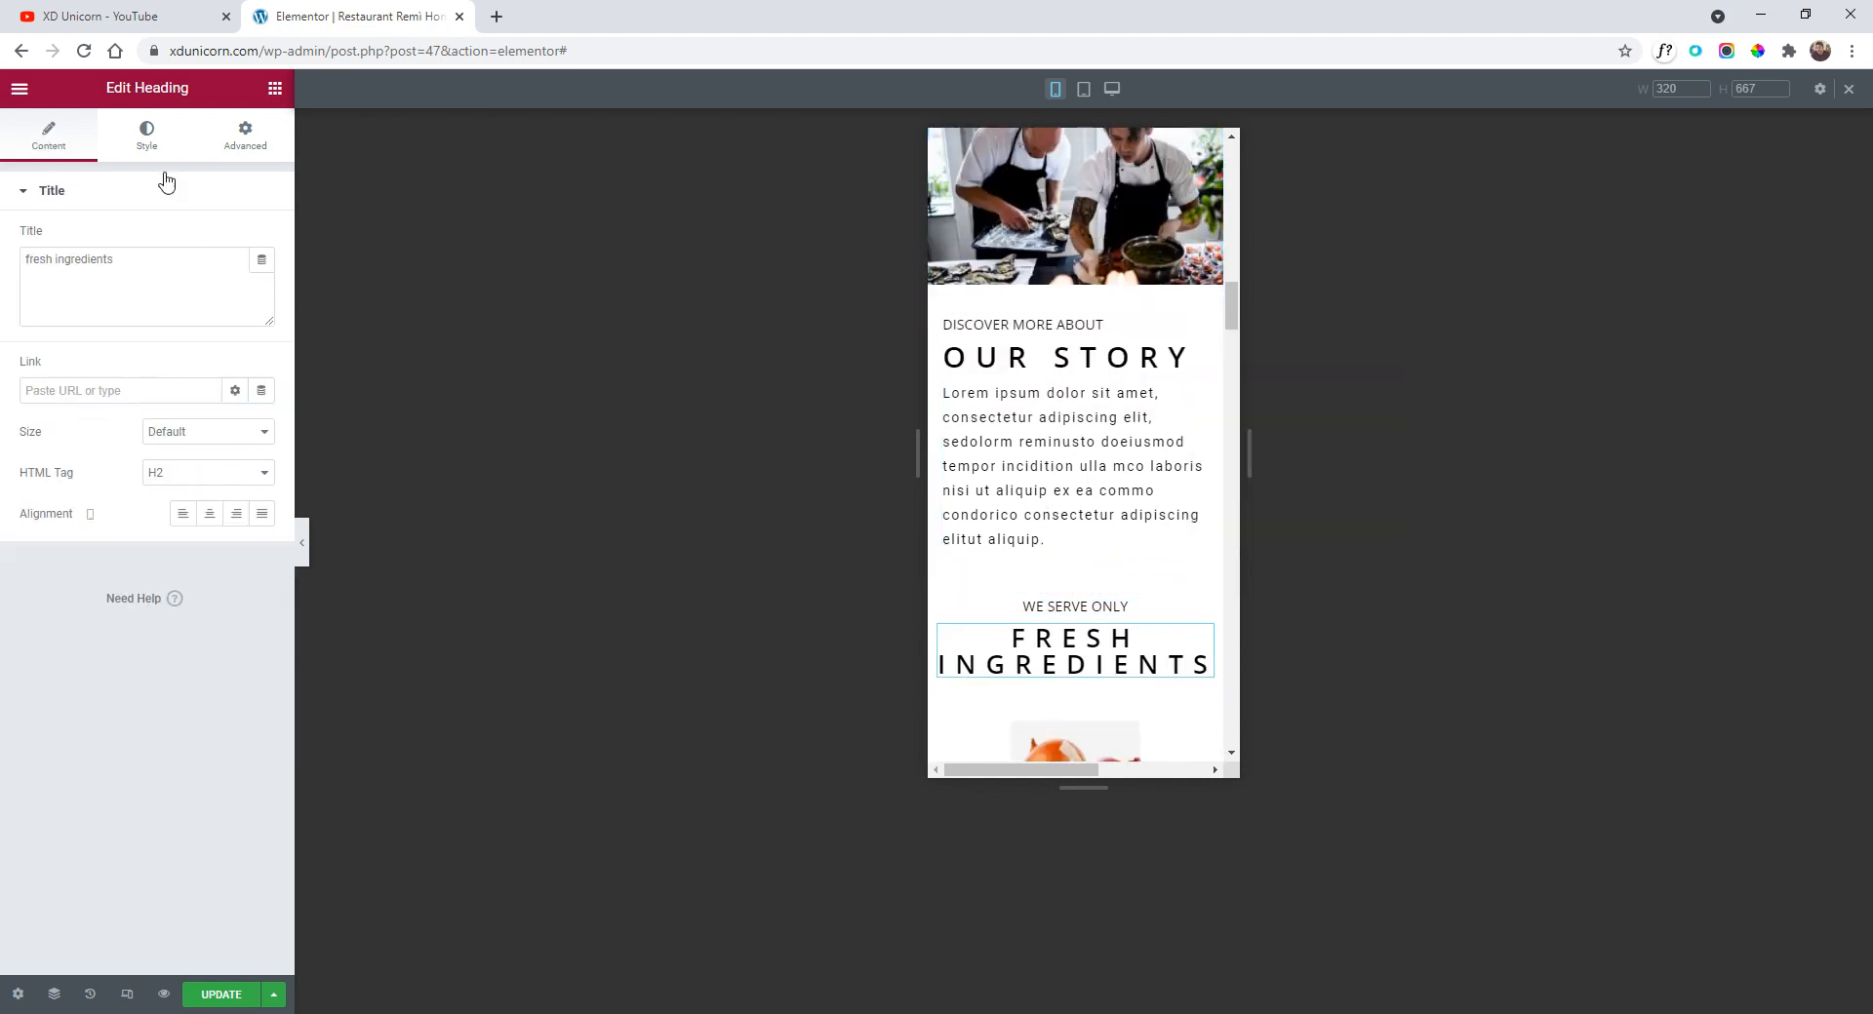
click(156, 141)
click(261, 280)
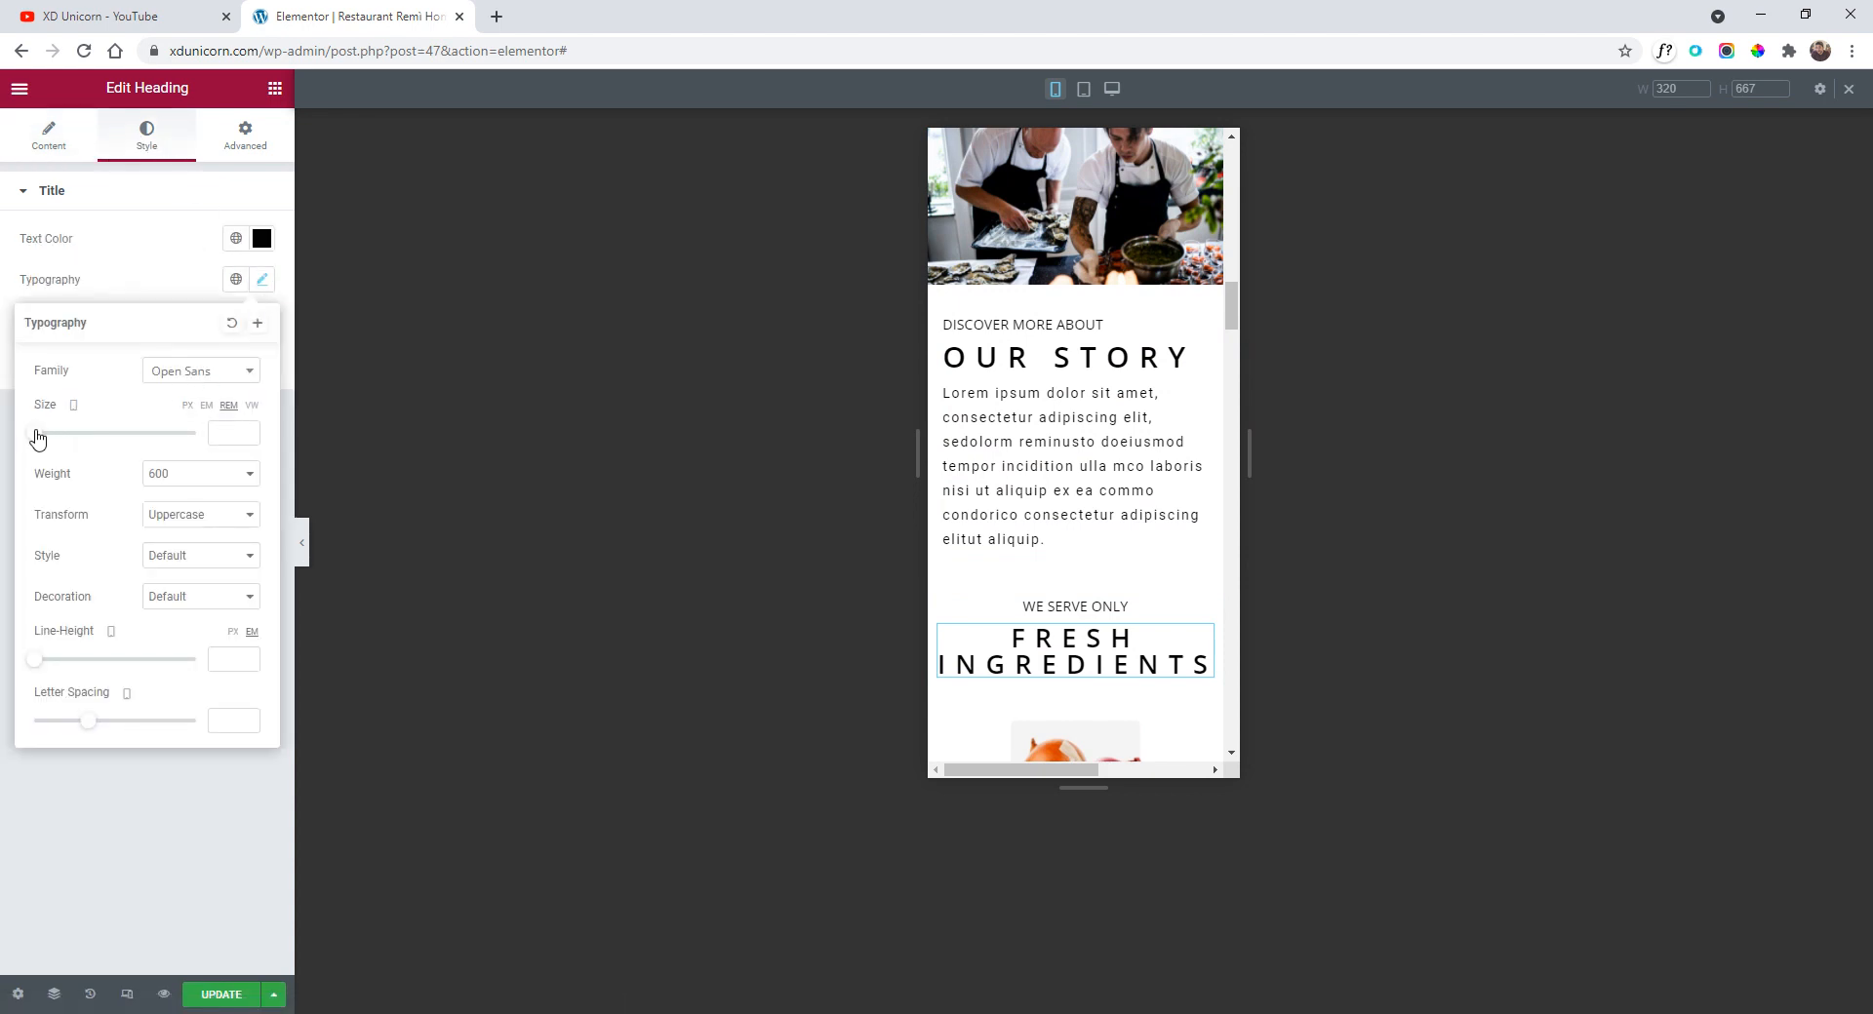
drag(37, 435, 51, 435)
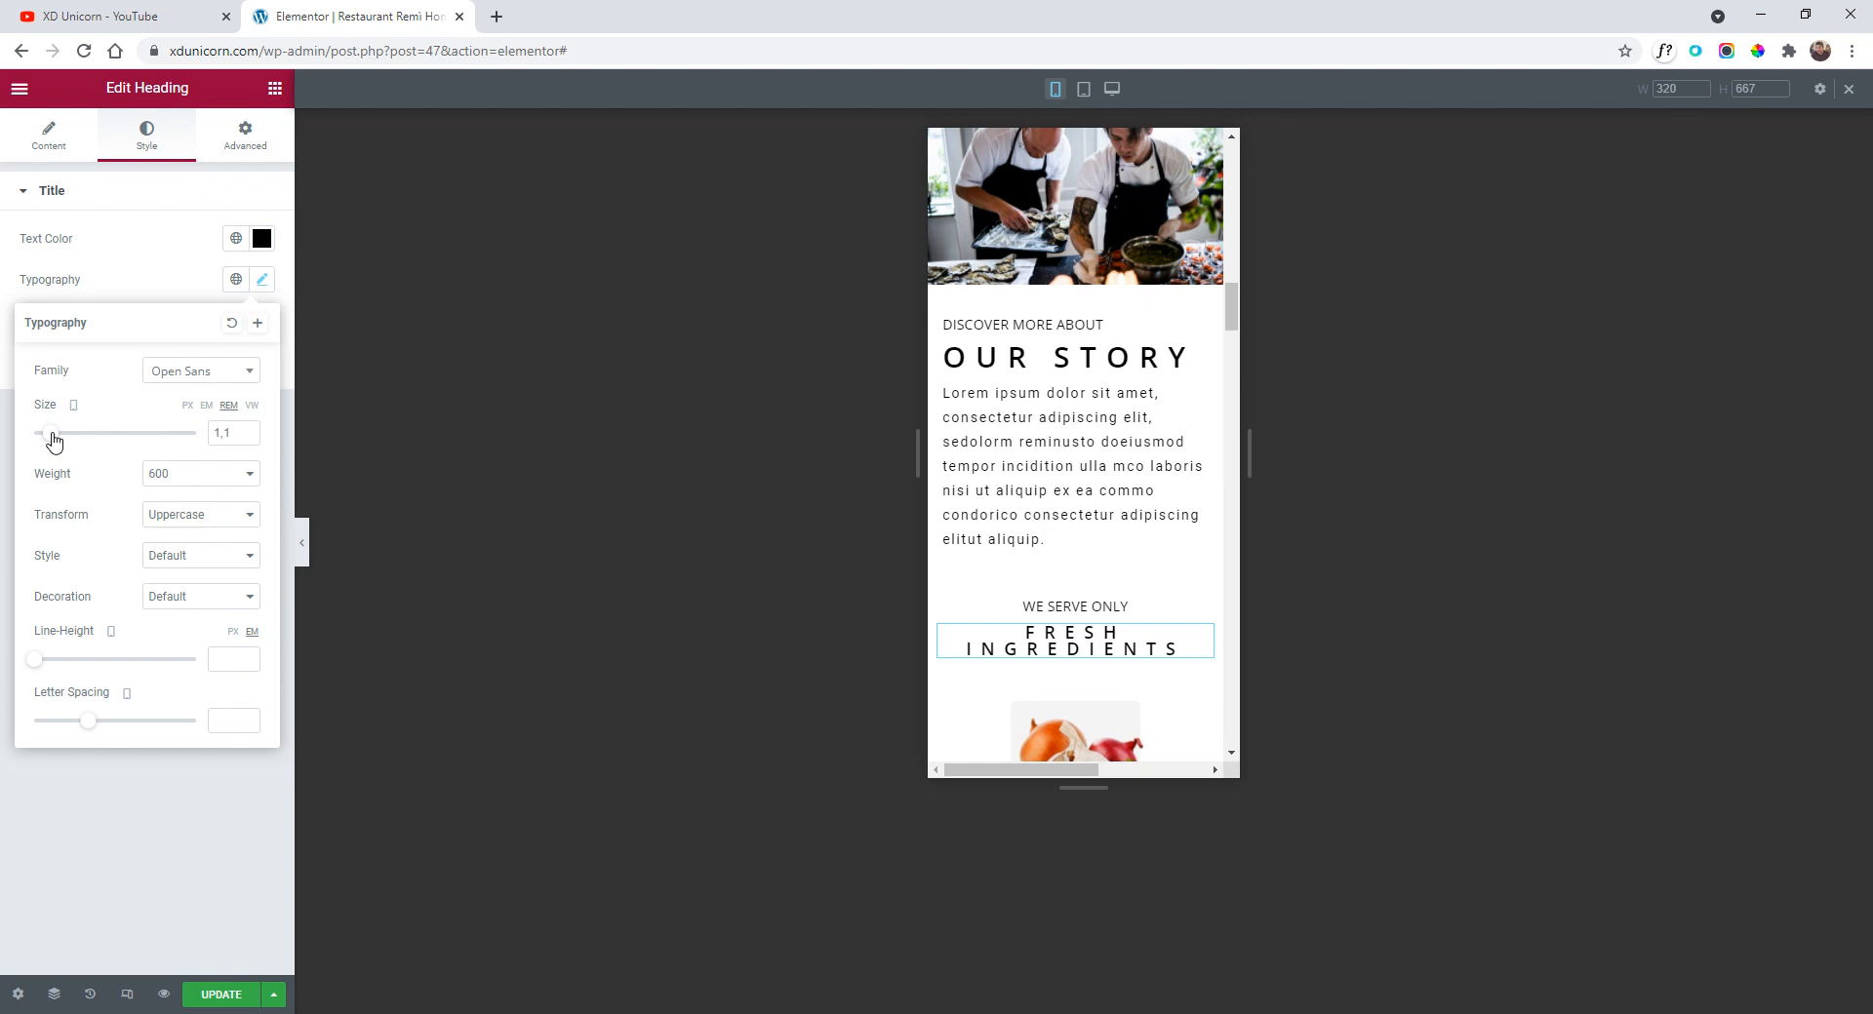
- Give the inner section holding the ingredient images a Min Height of 1100 px on mobile
scroll(1073, 468, down, 4)
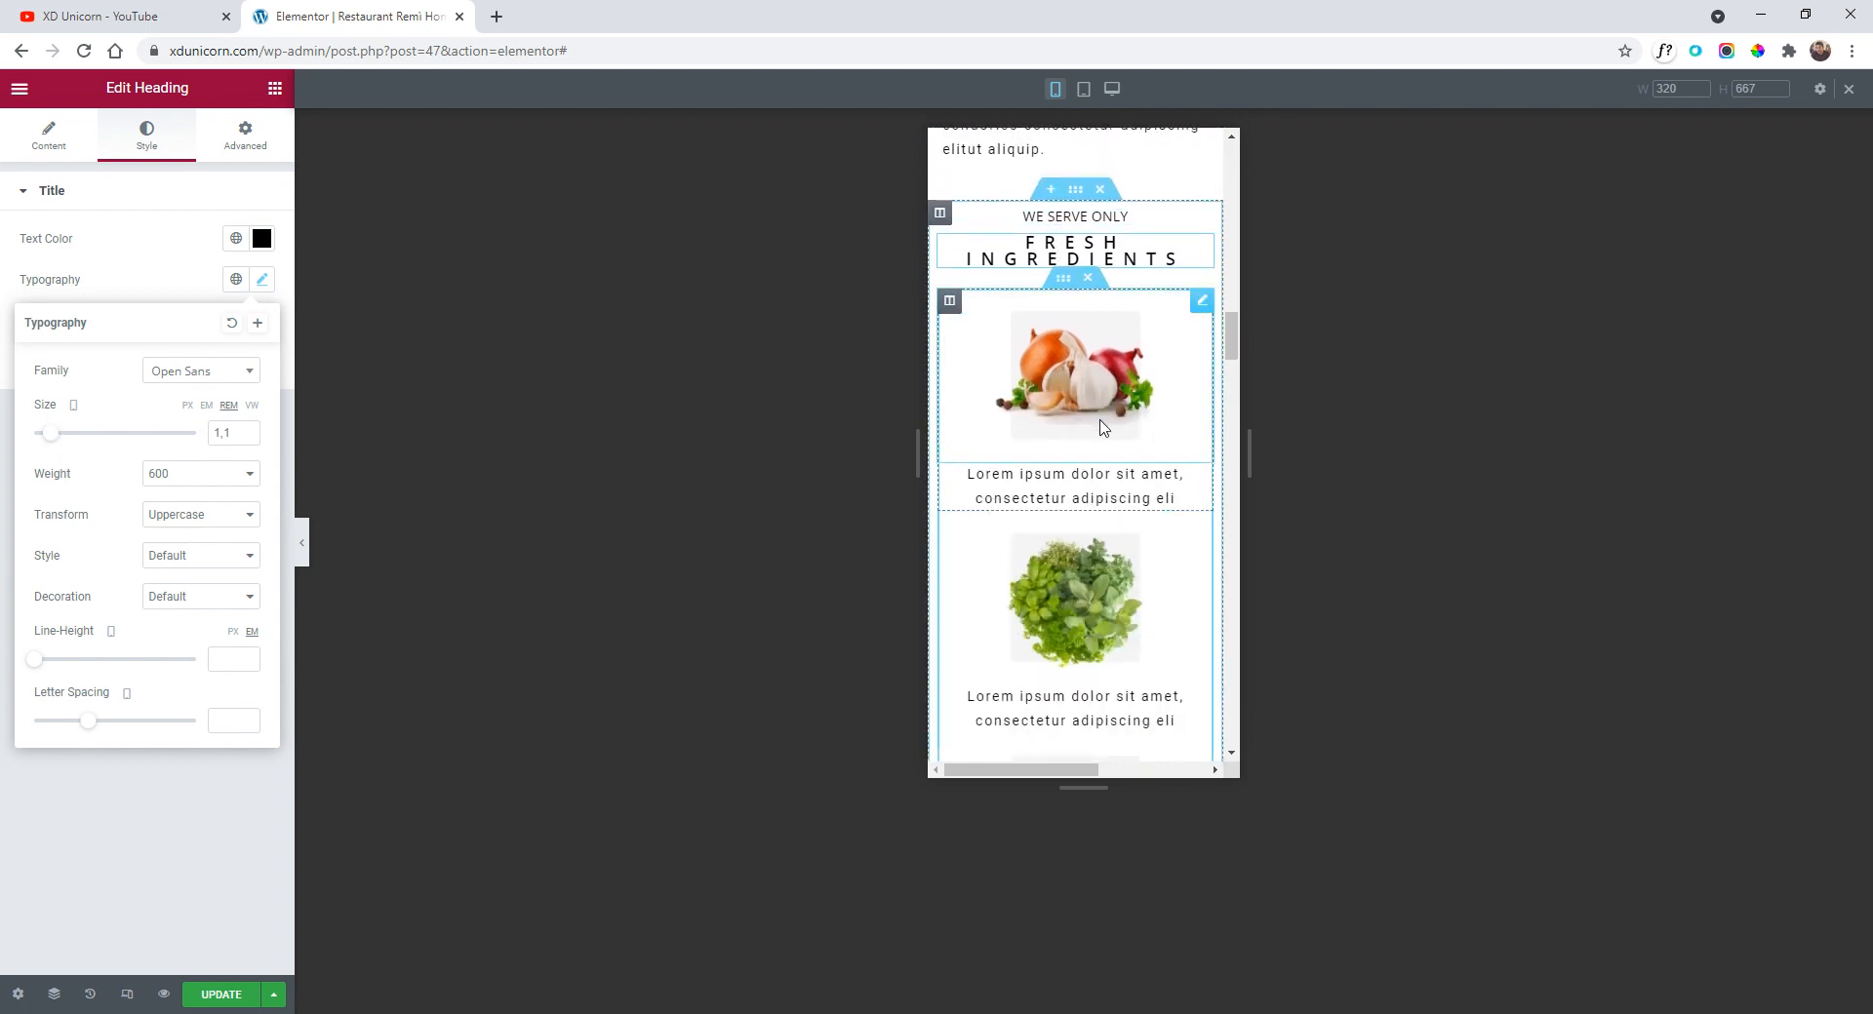
scroll(1102, 442, down, 1)
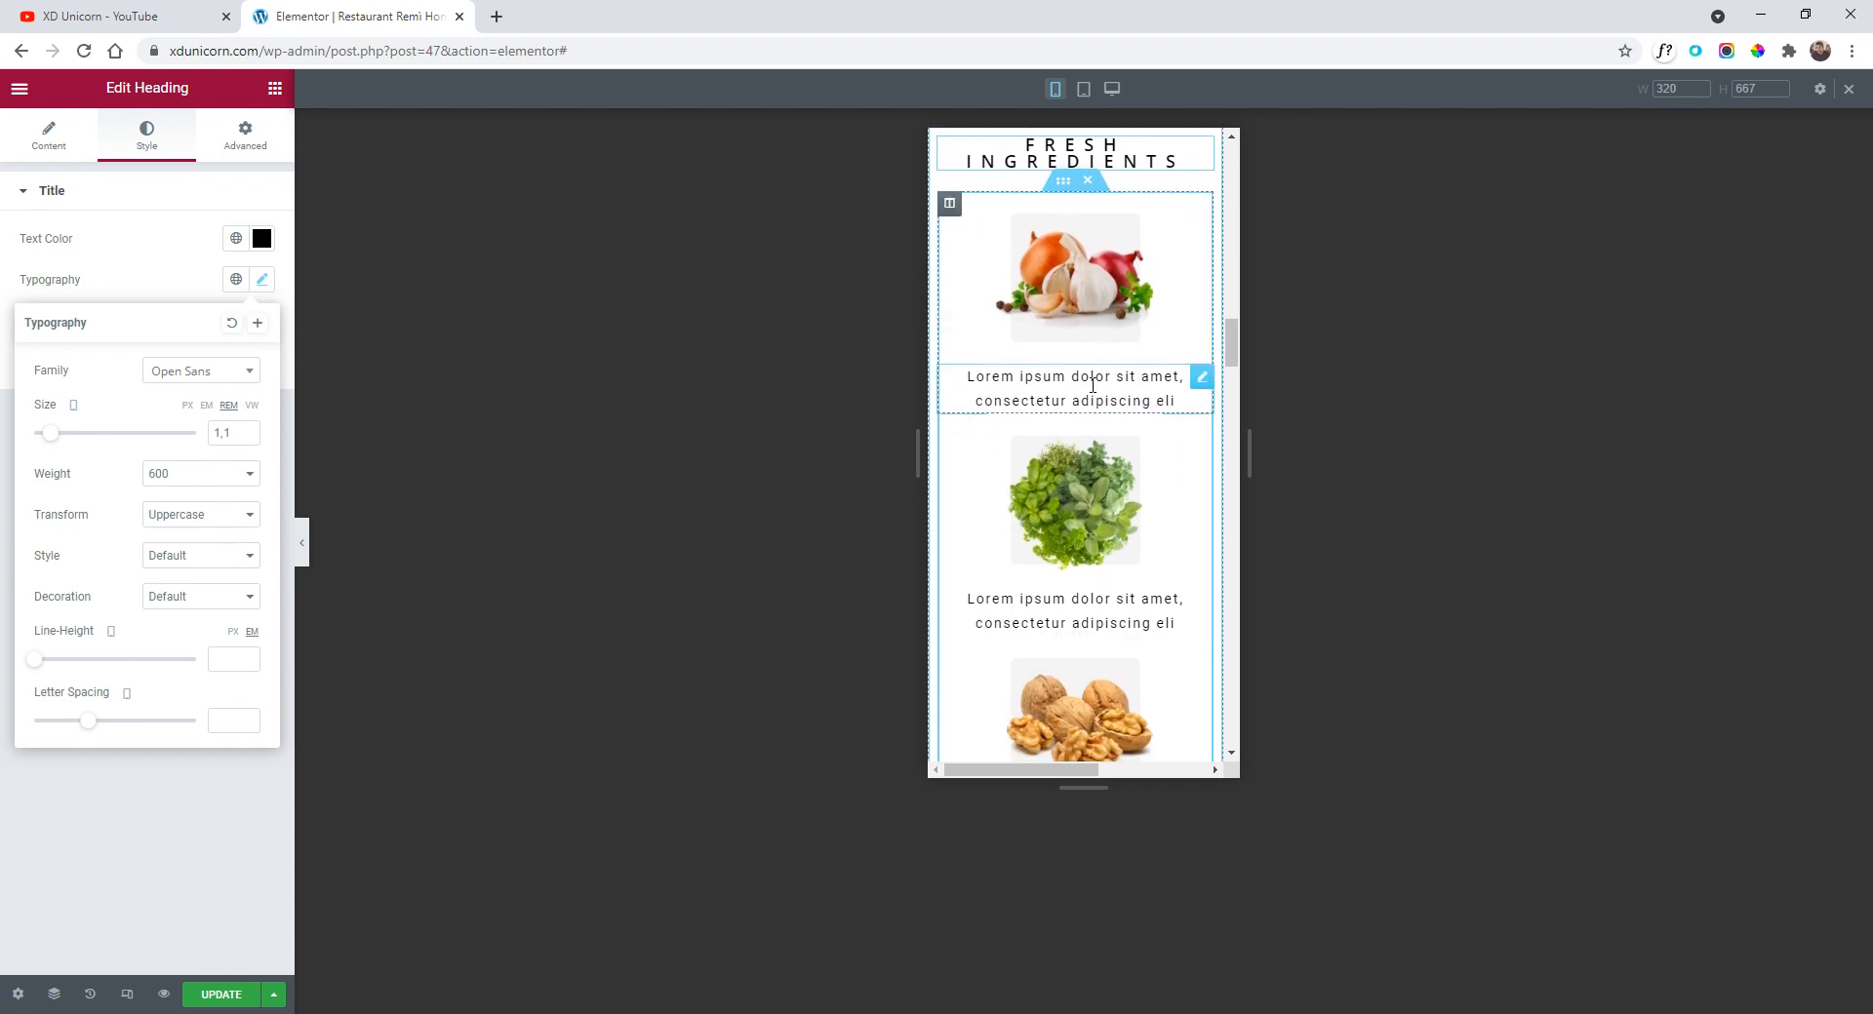
click(1062, 182)
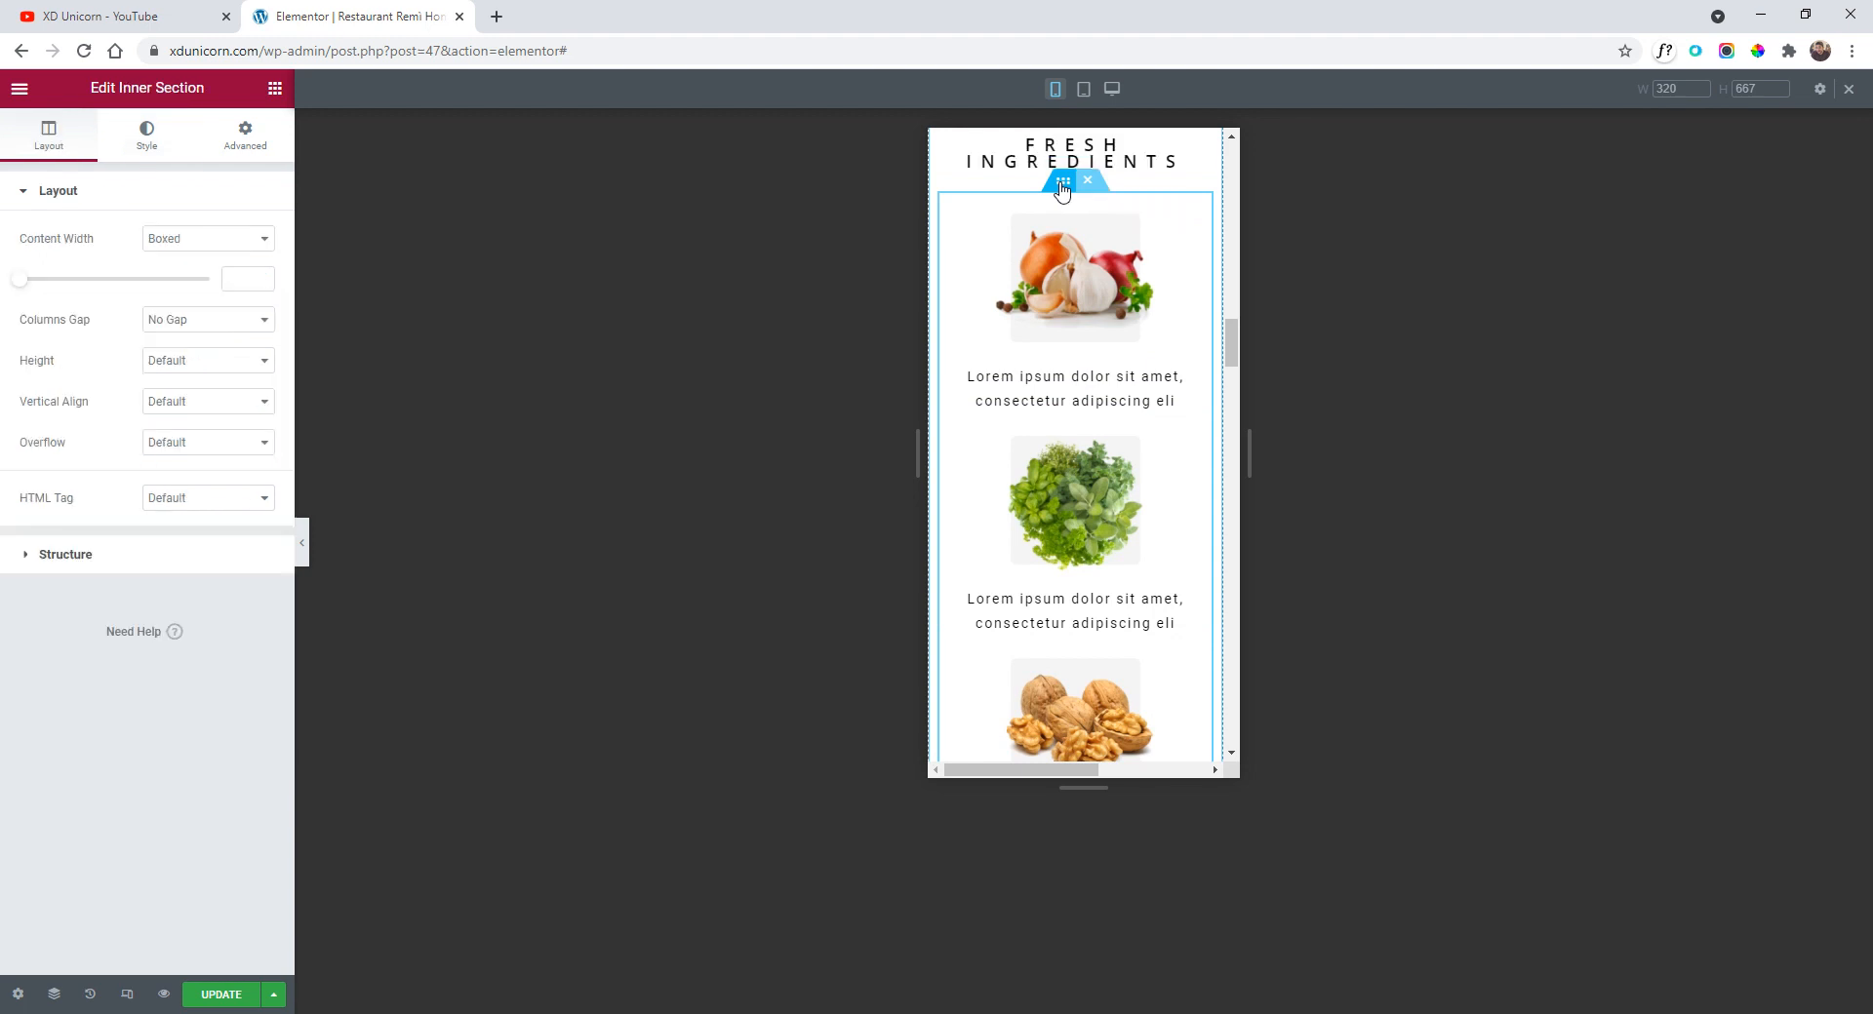
click(181, 363)
click(193, 414)
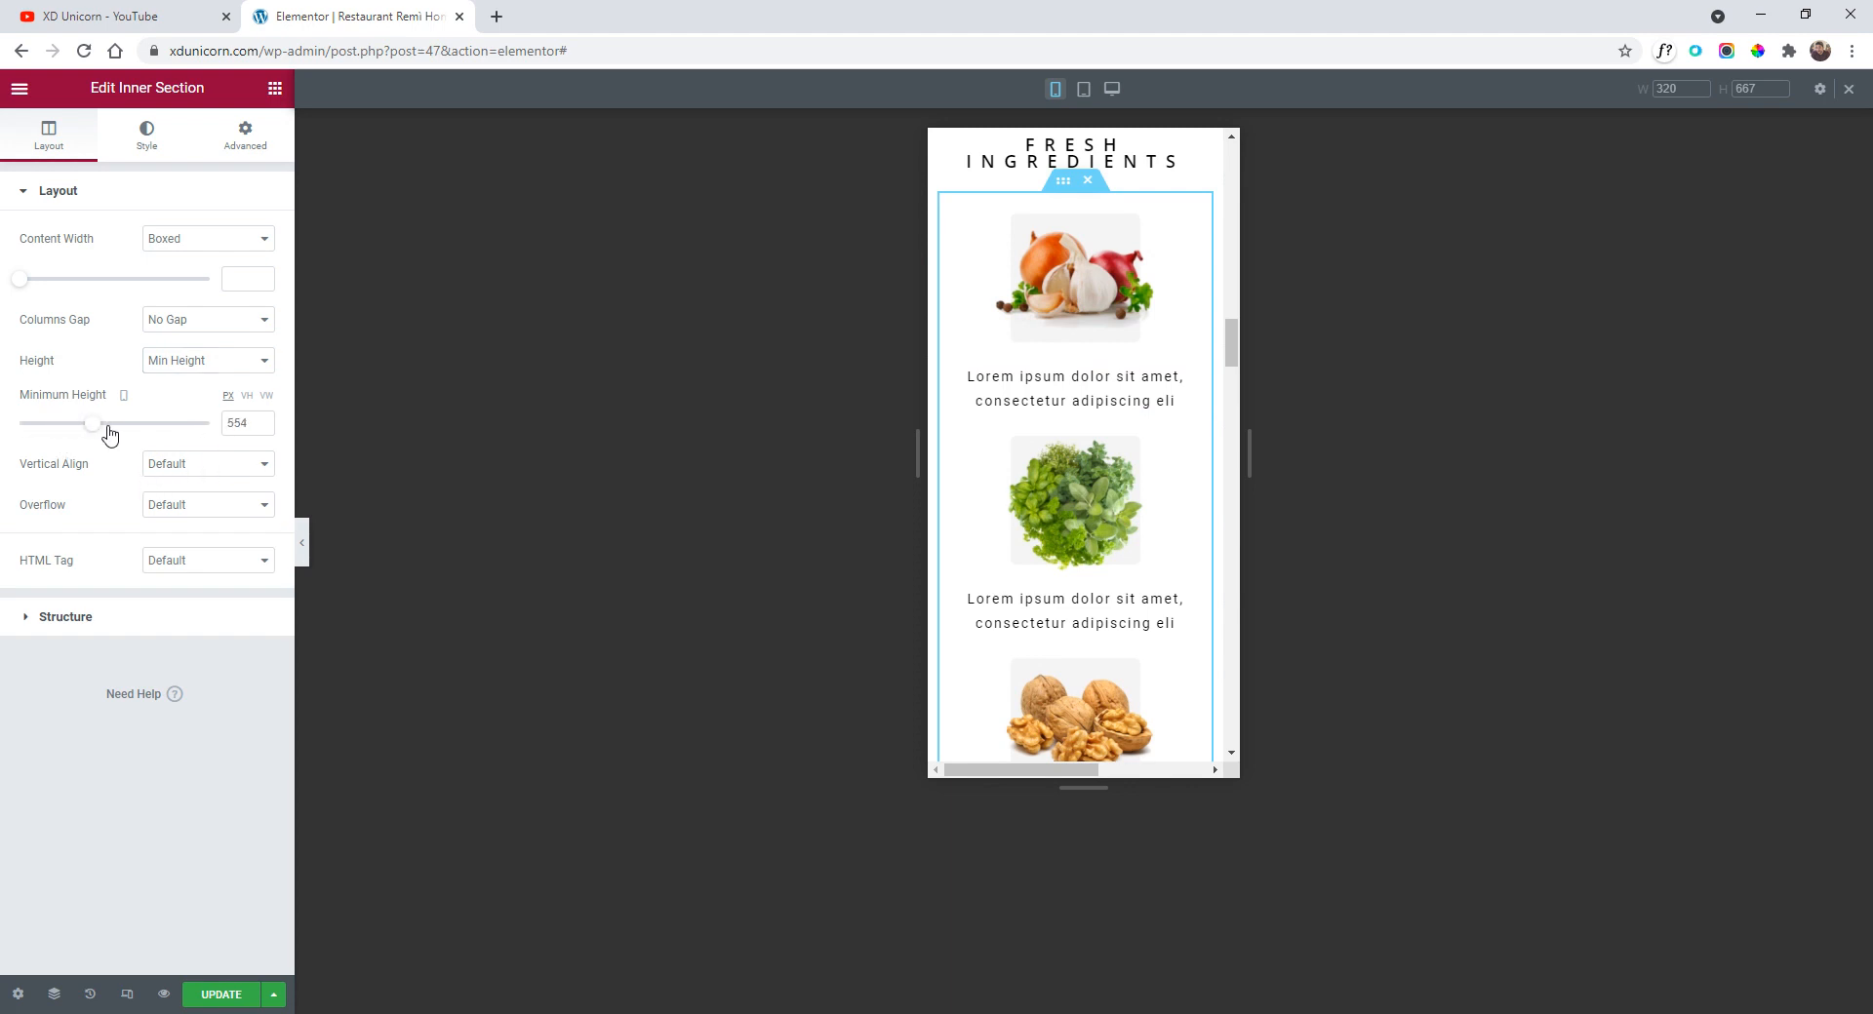
drag(138, 434, 173, 445)
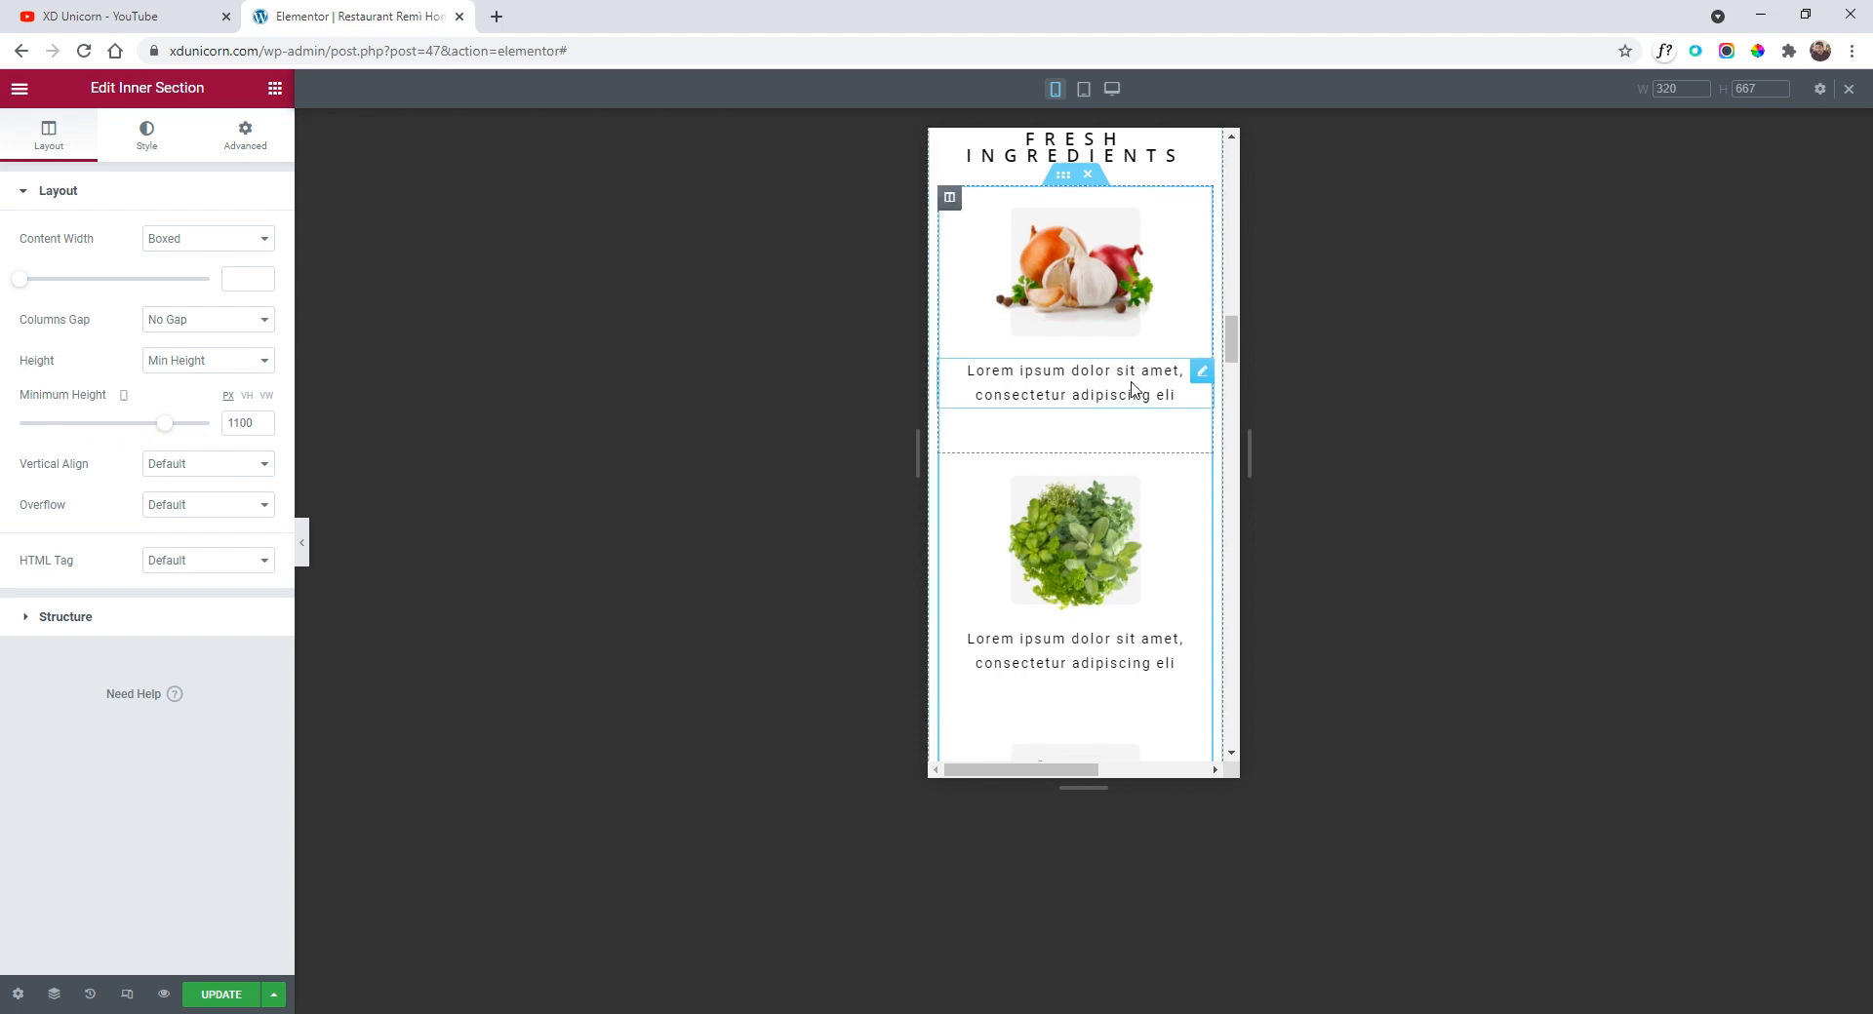
- Examine the spacing of the ingredient images and the dish list with its divider lines in the second FRESH INGREDIENTS section
scroll(1137, 388, down, 6)
scroll(1154, 417, down, 3)
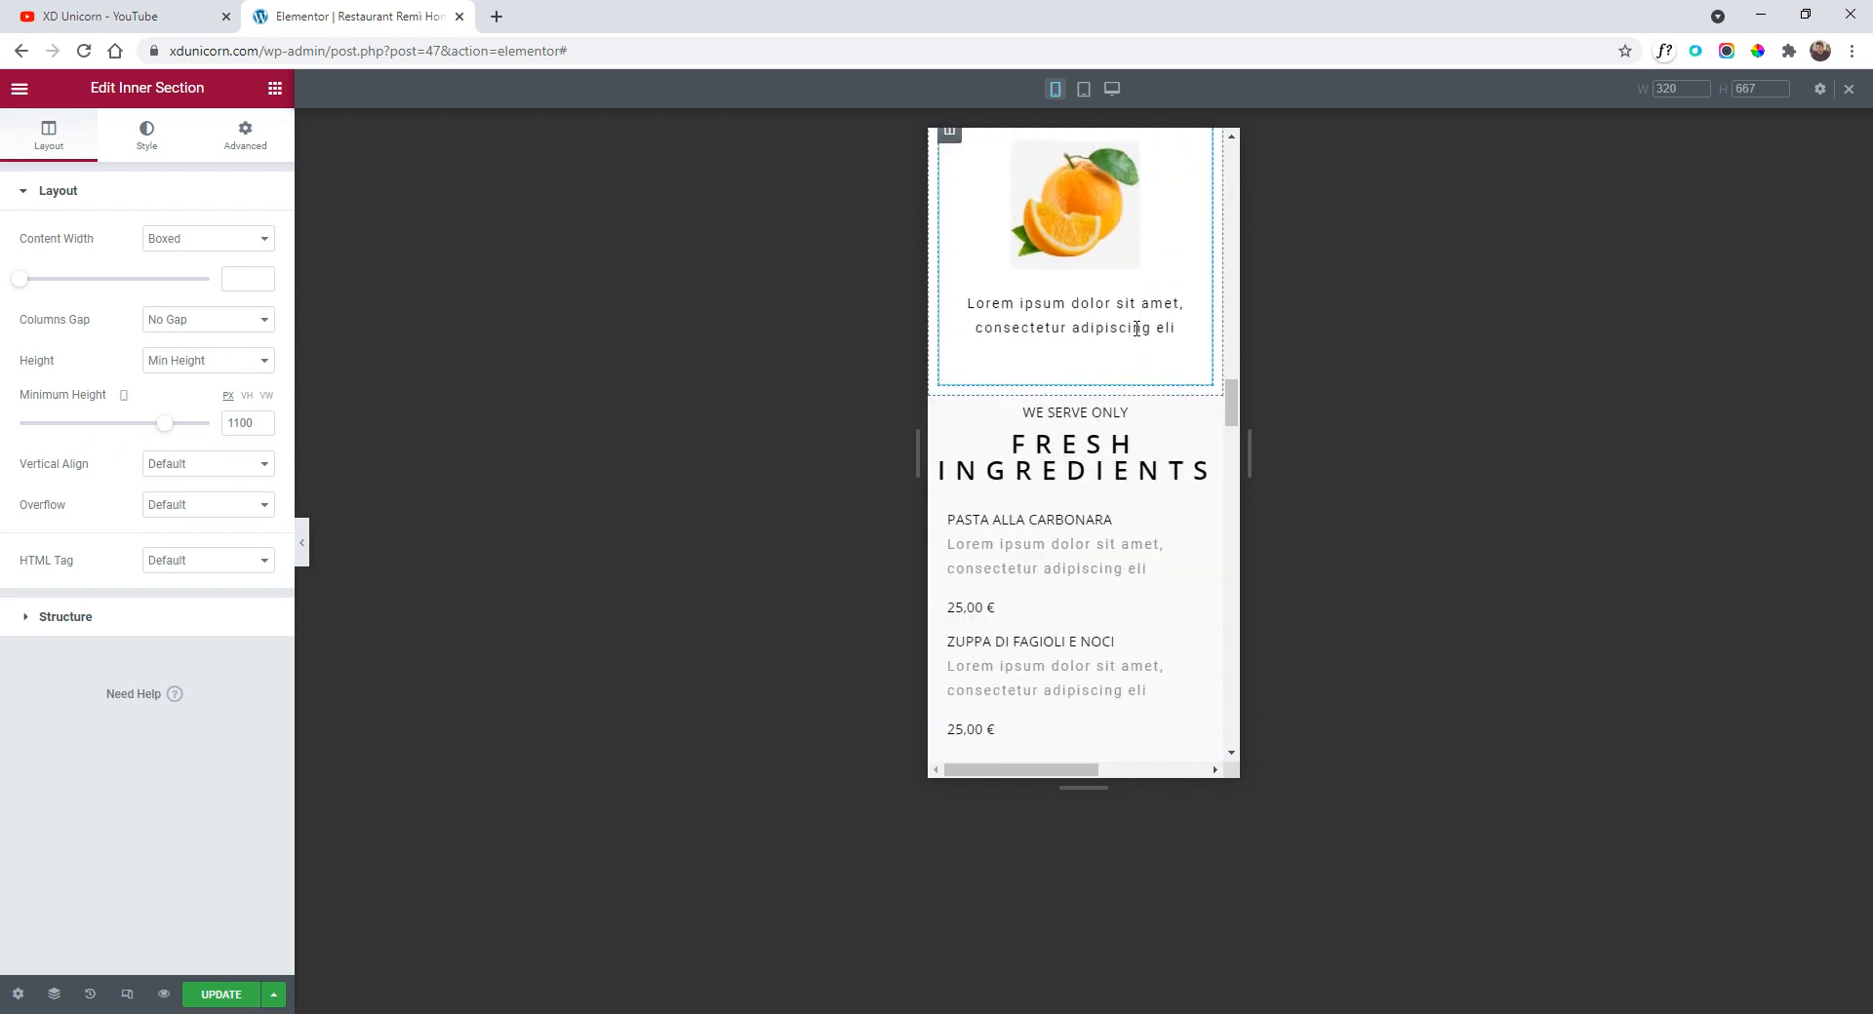
scroll(1133, 498, down, 1)
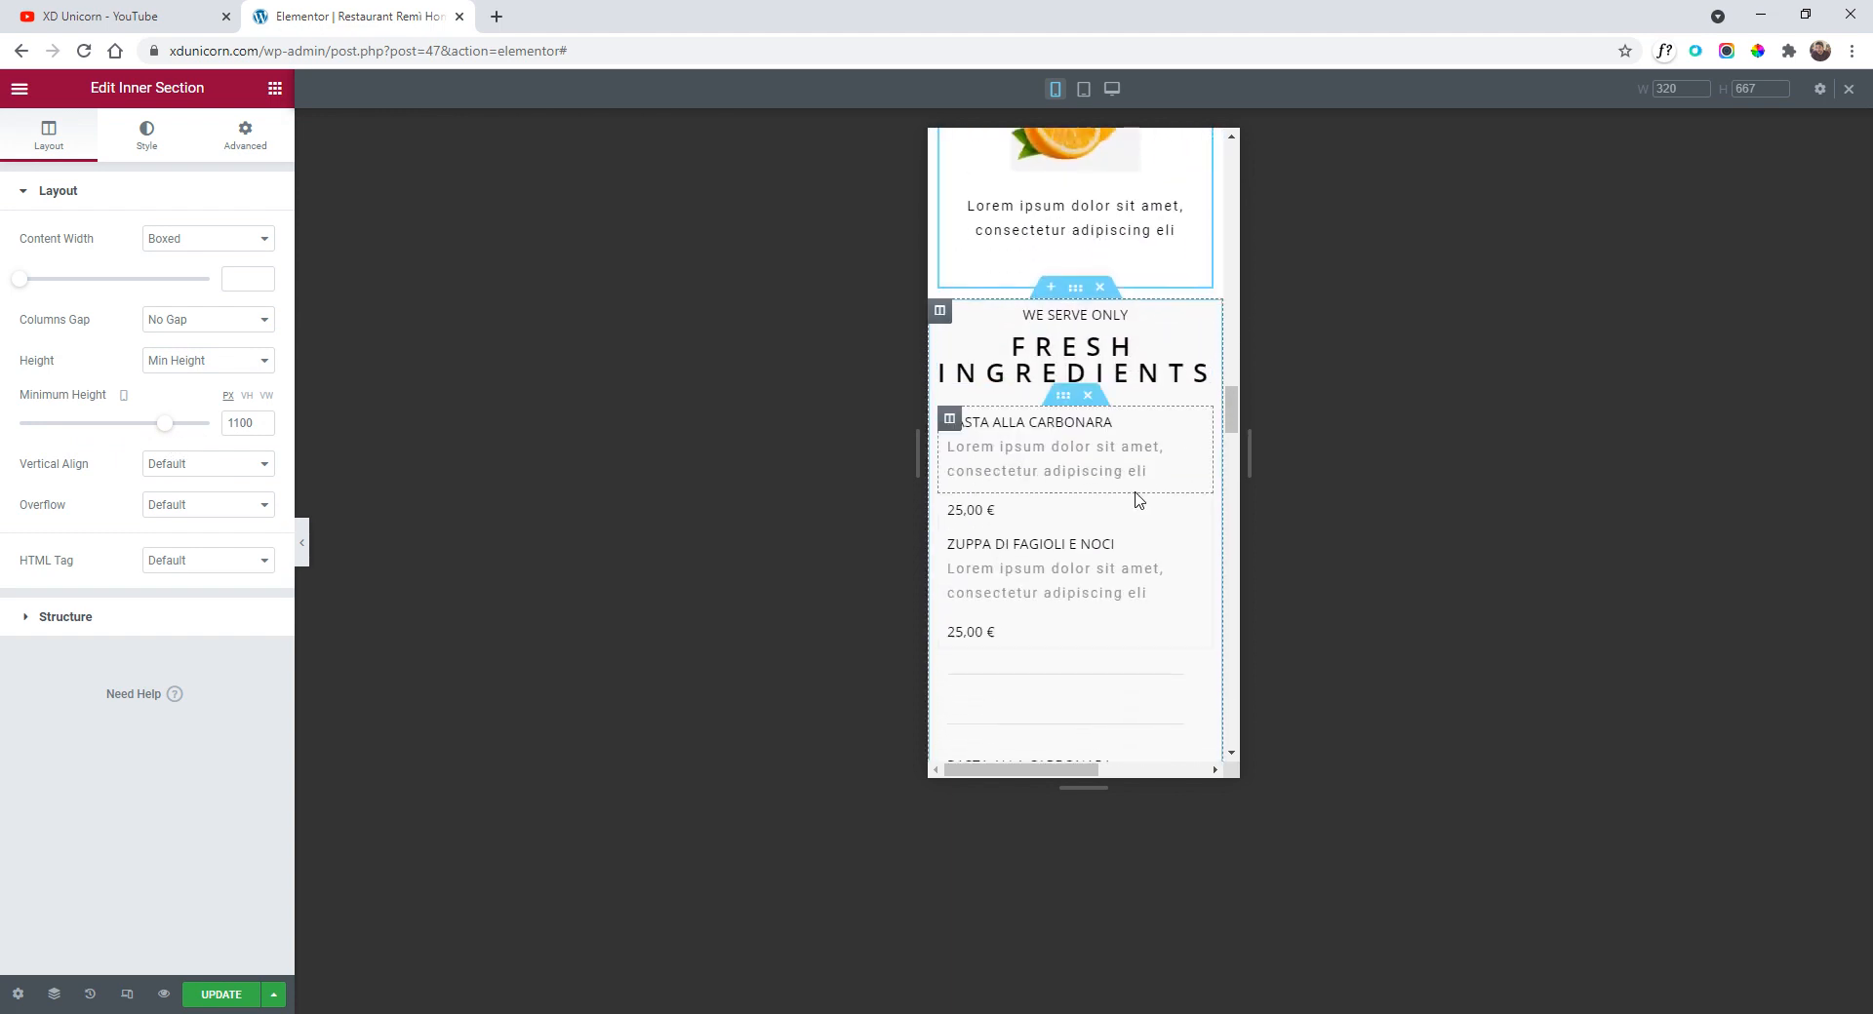
scroll(1135, 475, down, 1)
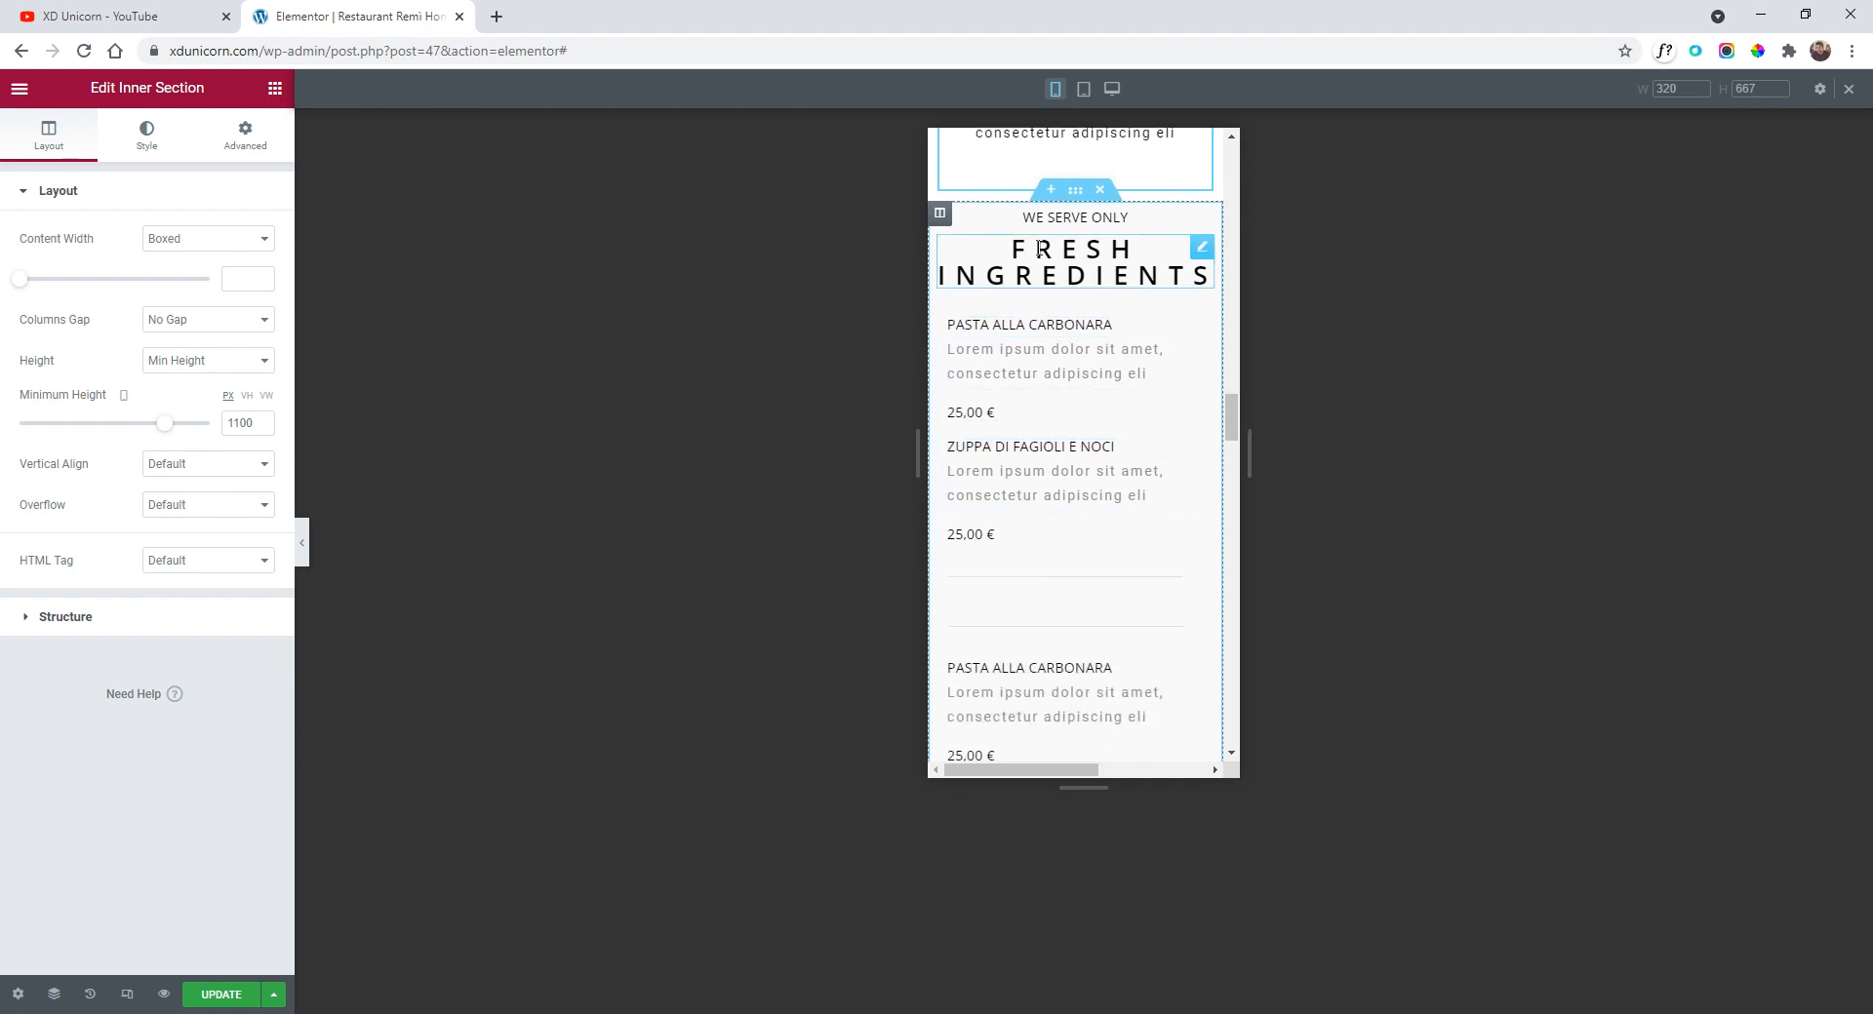
scroll(1112, 409, down, 2)
scroll(1112, 409, down, 3)
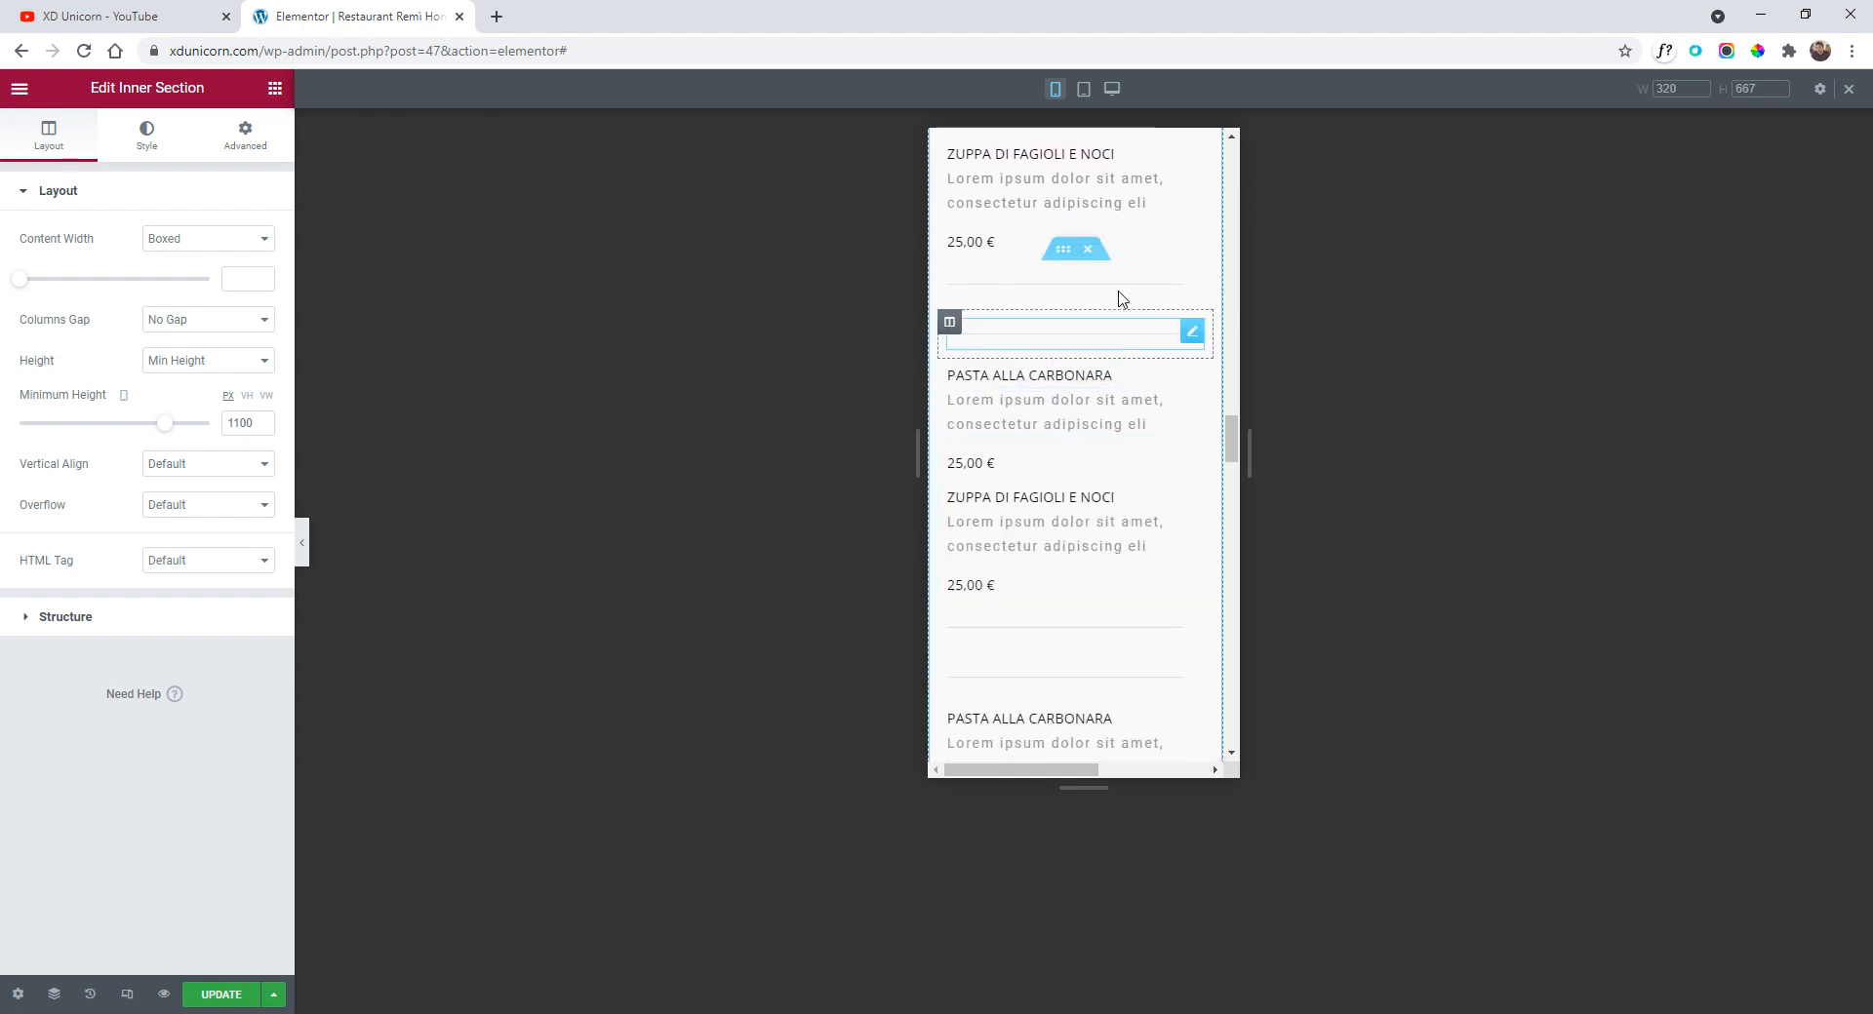
scroll(1096, 401, down, 2)
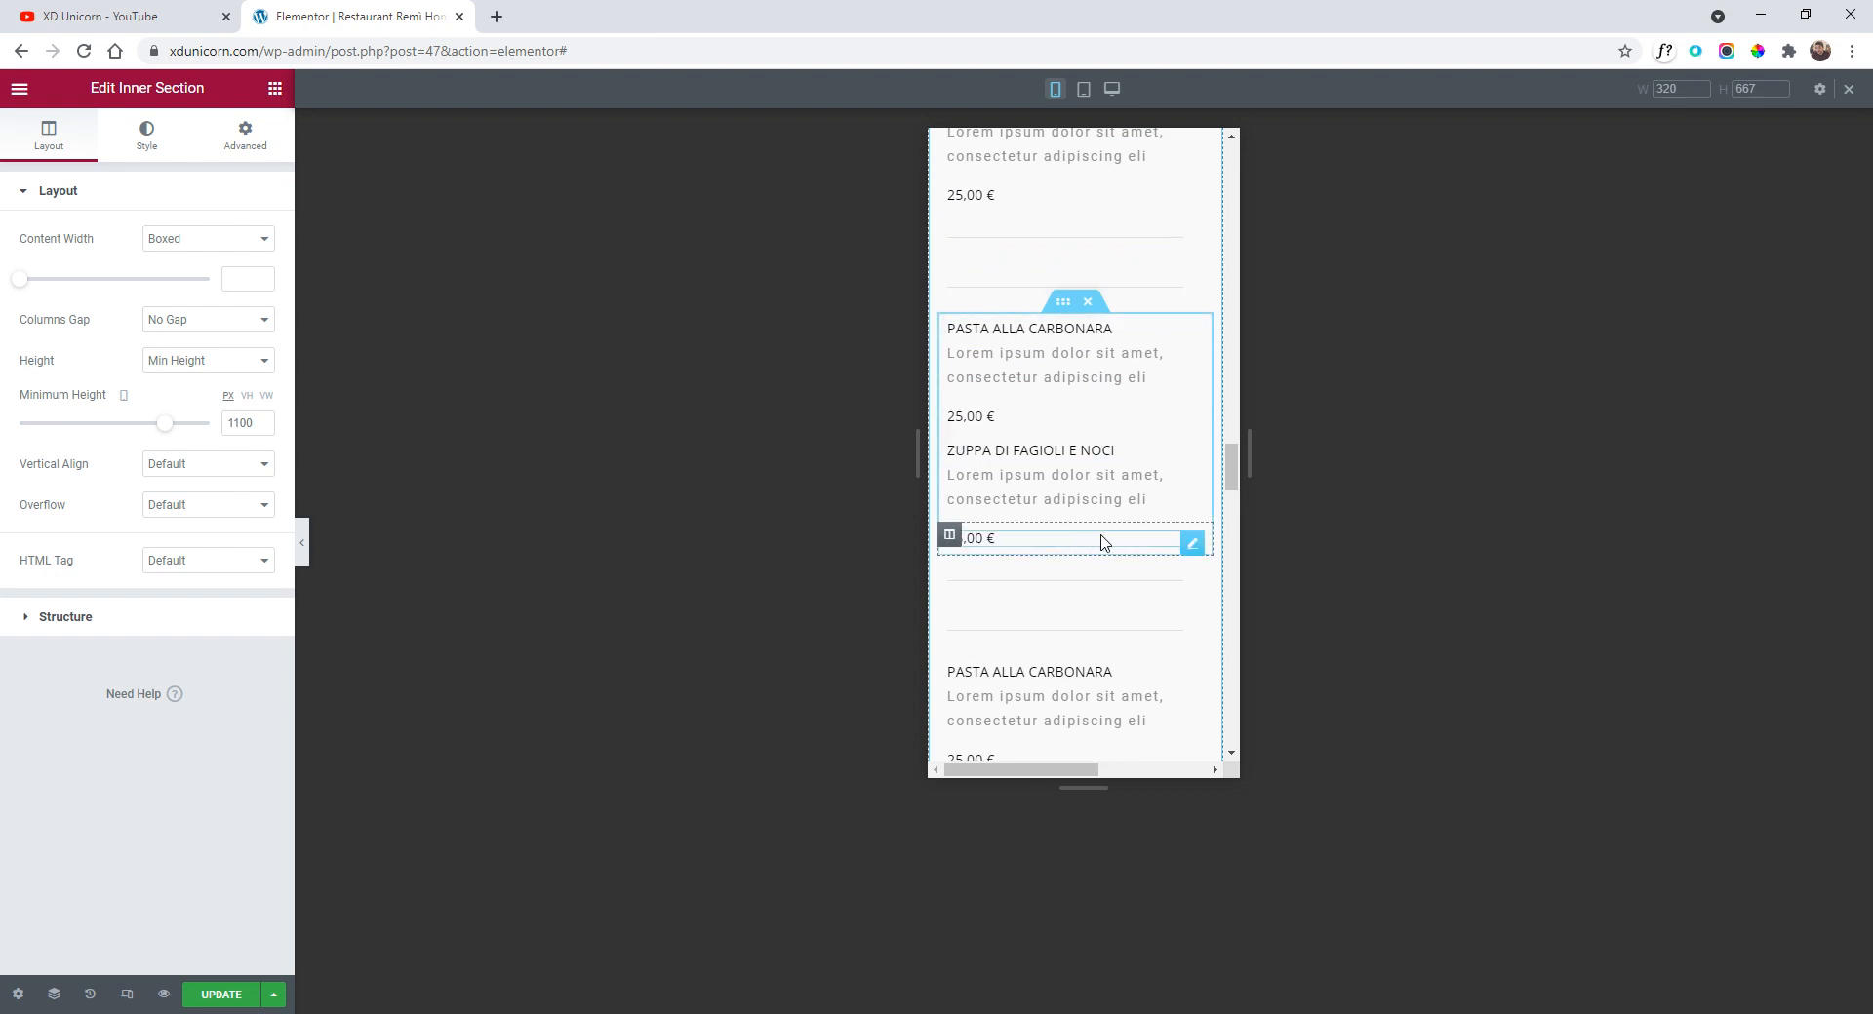
scroll(1107, 542, down, 1)
scroll(1125, 446, up, 7)
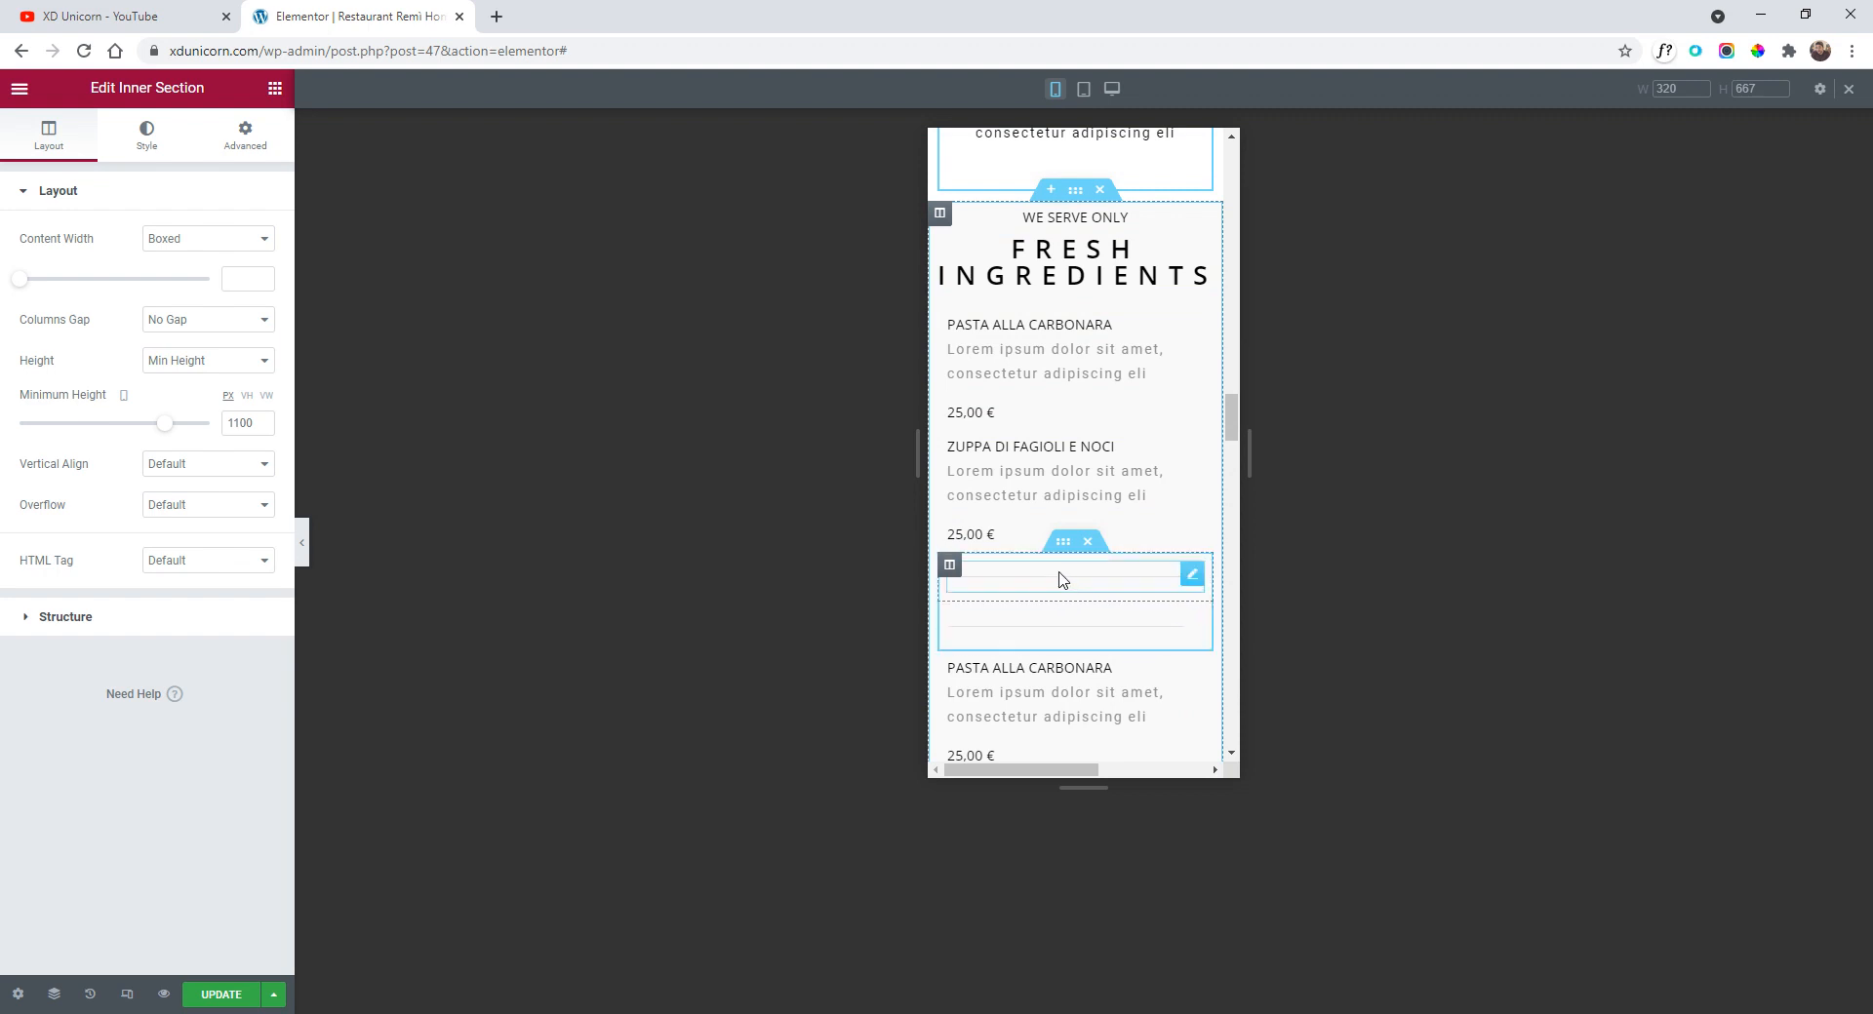
drag(1089, 585, 1062, 635)
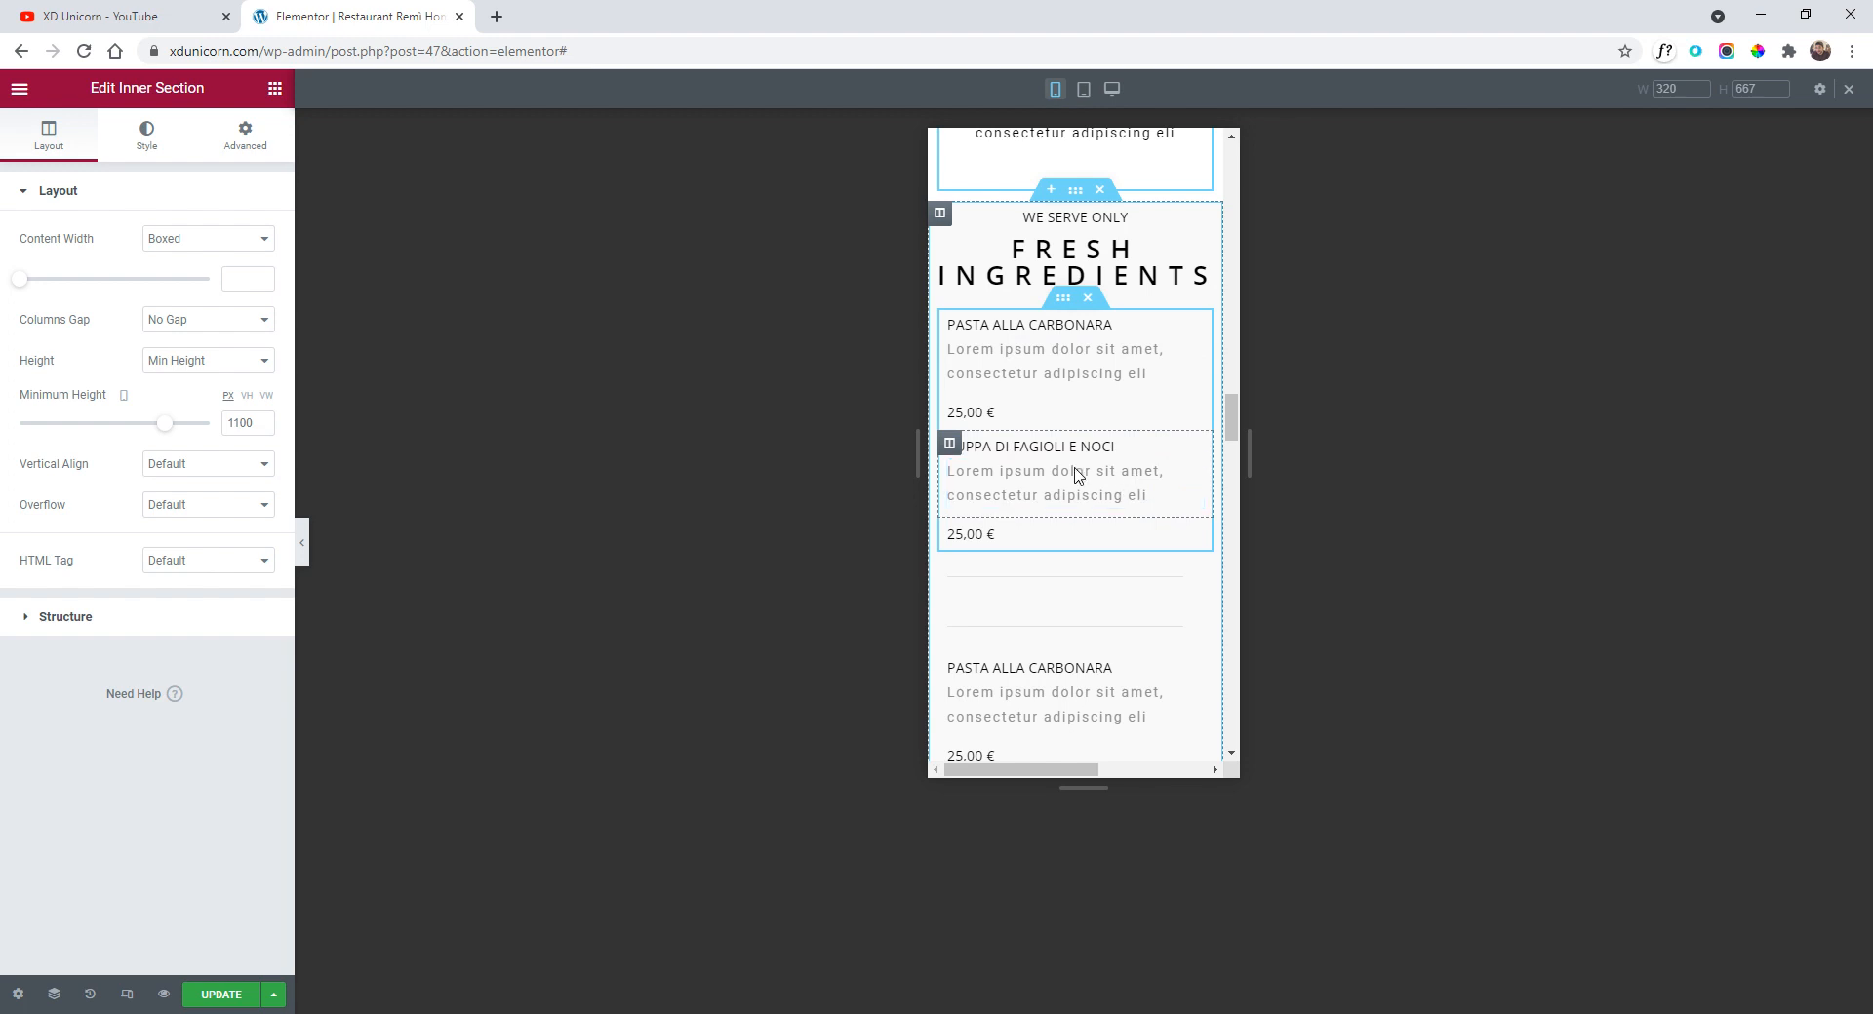
scroll(1106, 498, up, 1)
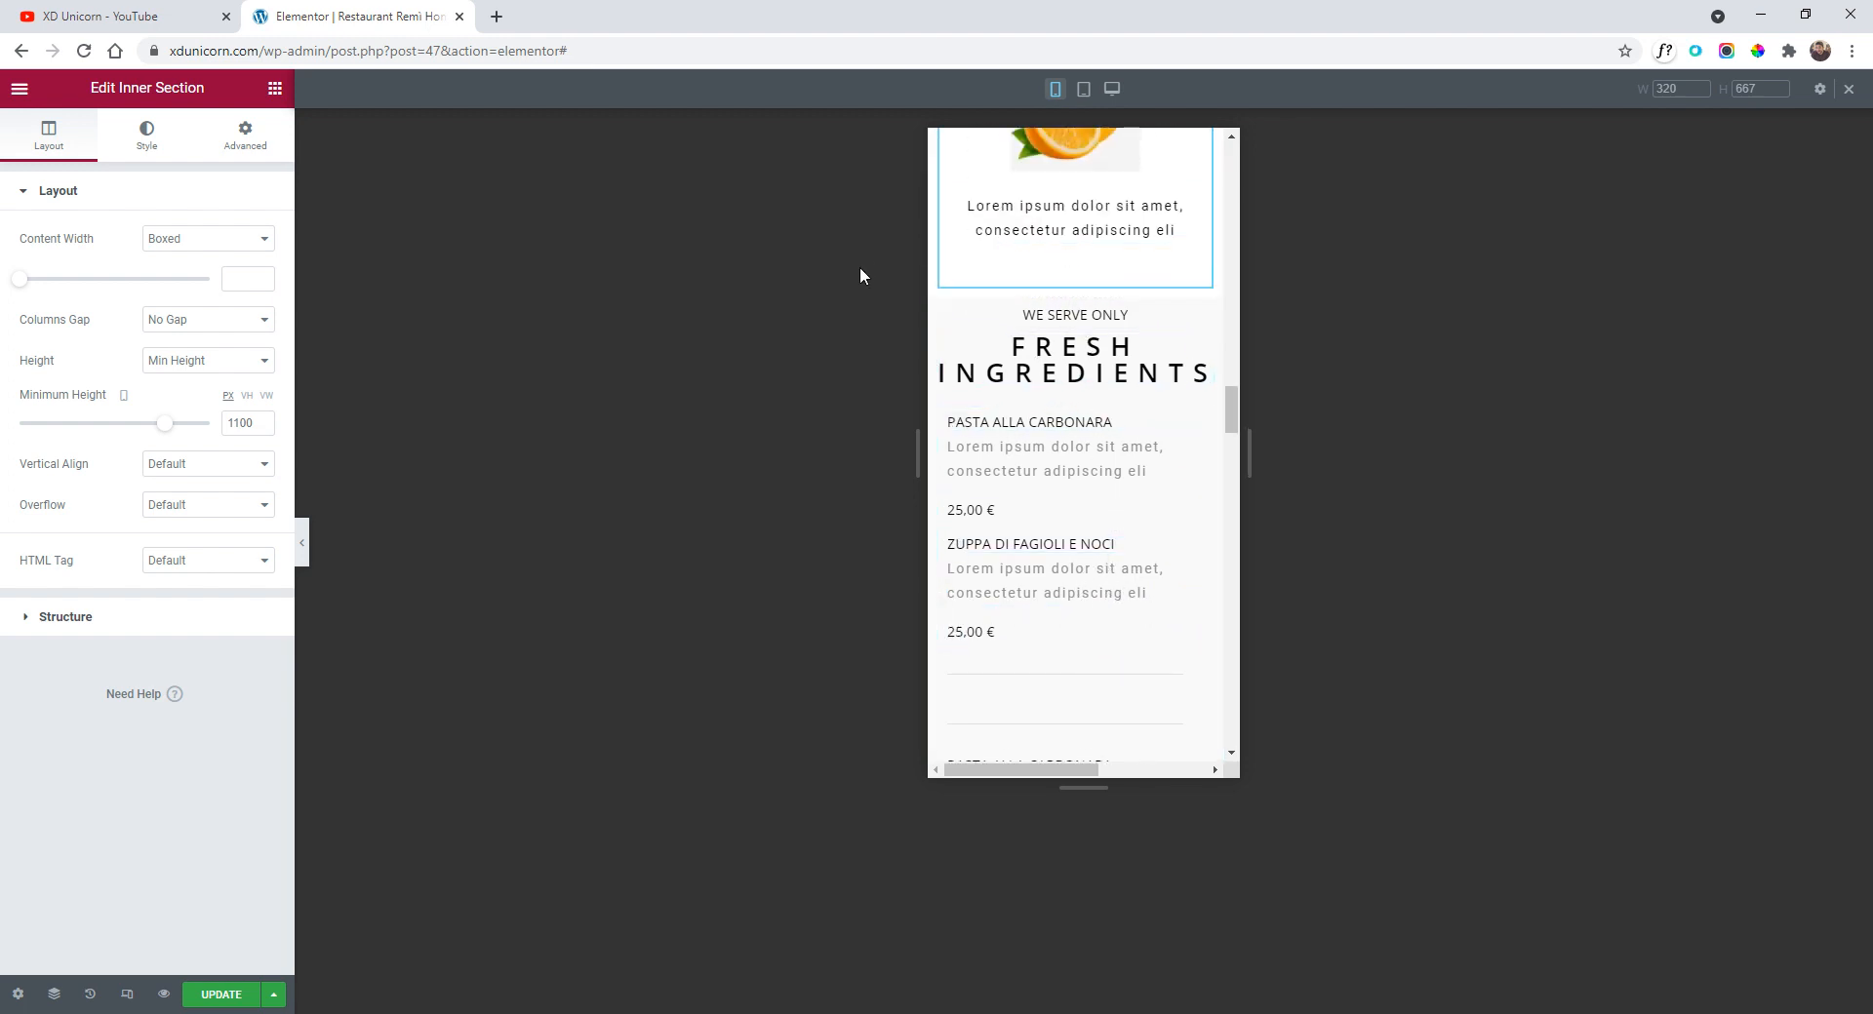
- Hide the inner section with the divider lines below the first pair of dishes on mobile
scroll(1109, 496, down, 1)
scroll(1109, 527, down, 2)
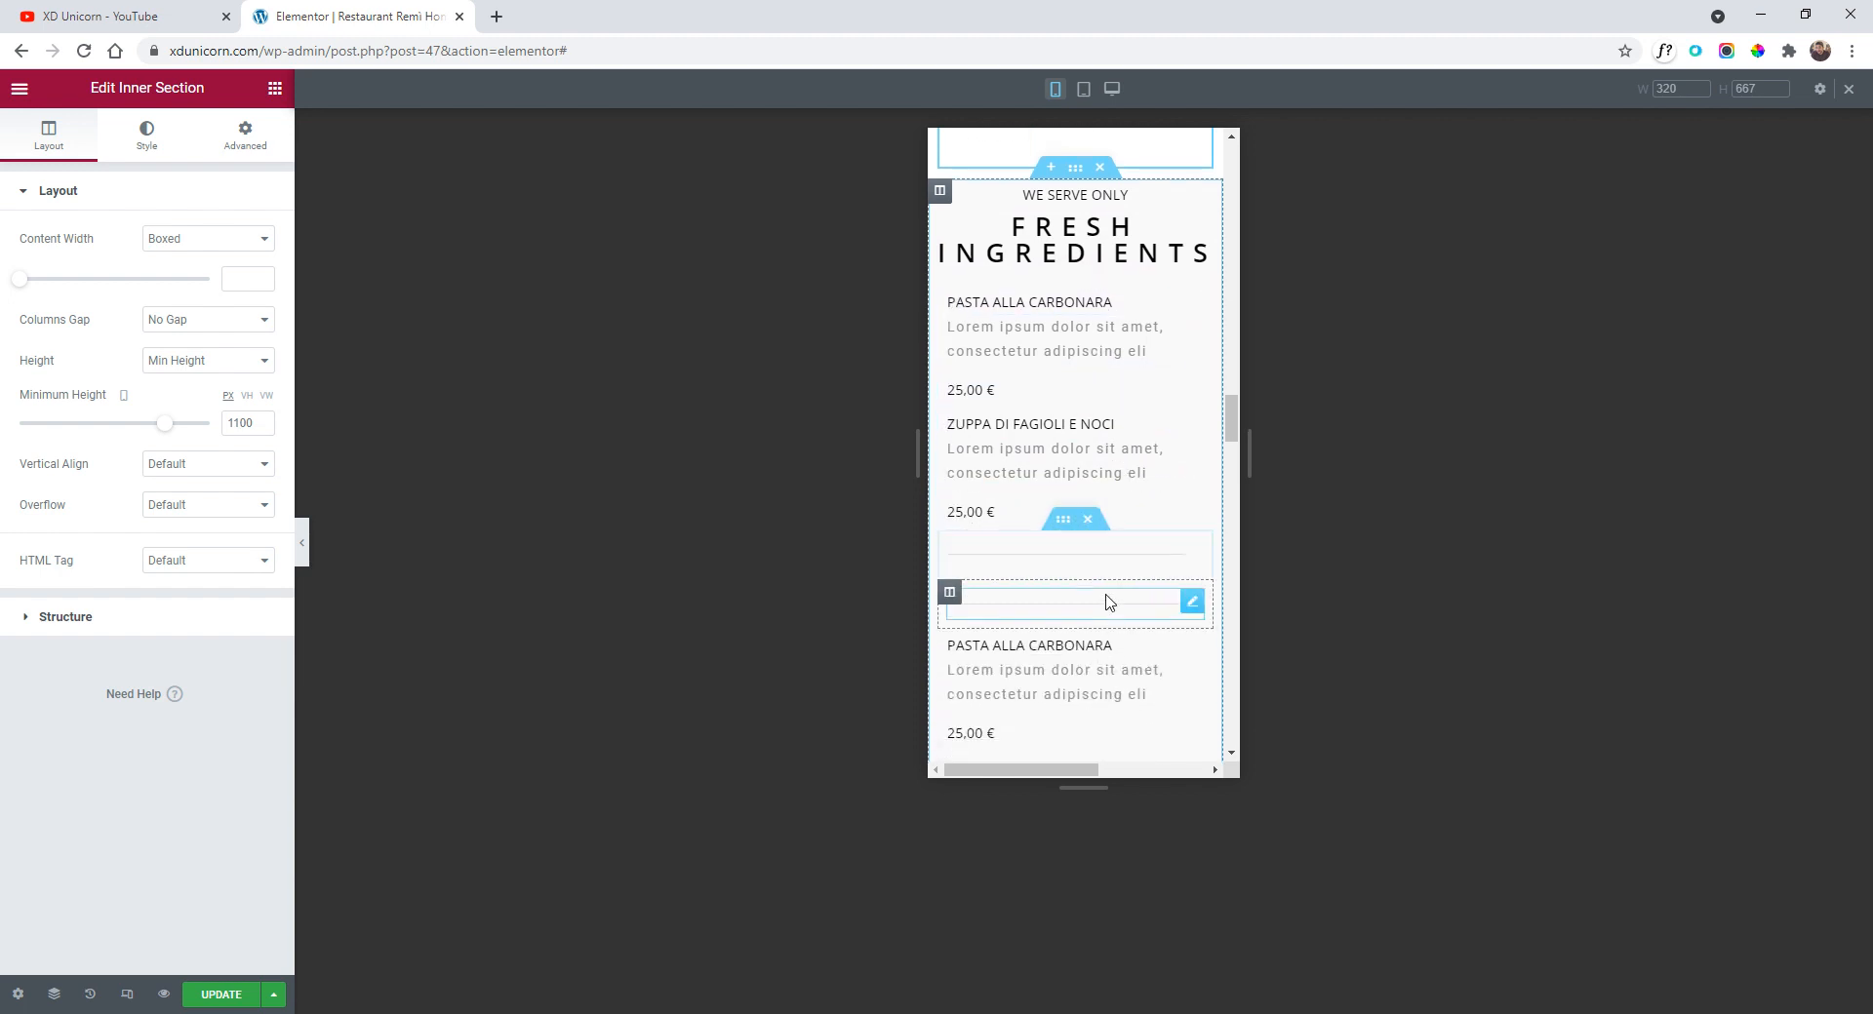
click(1064, 451)
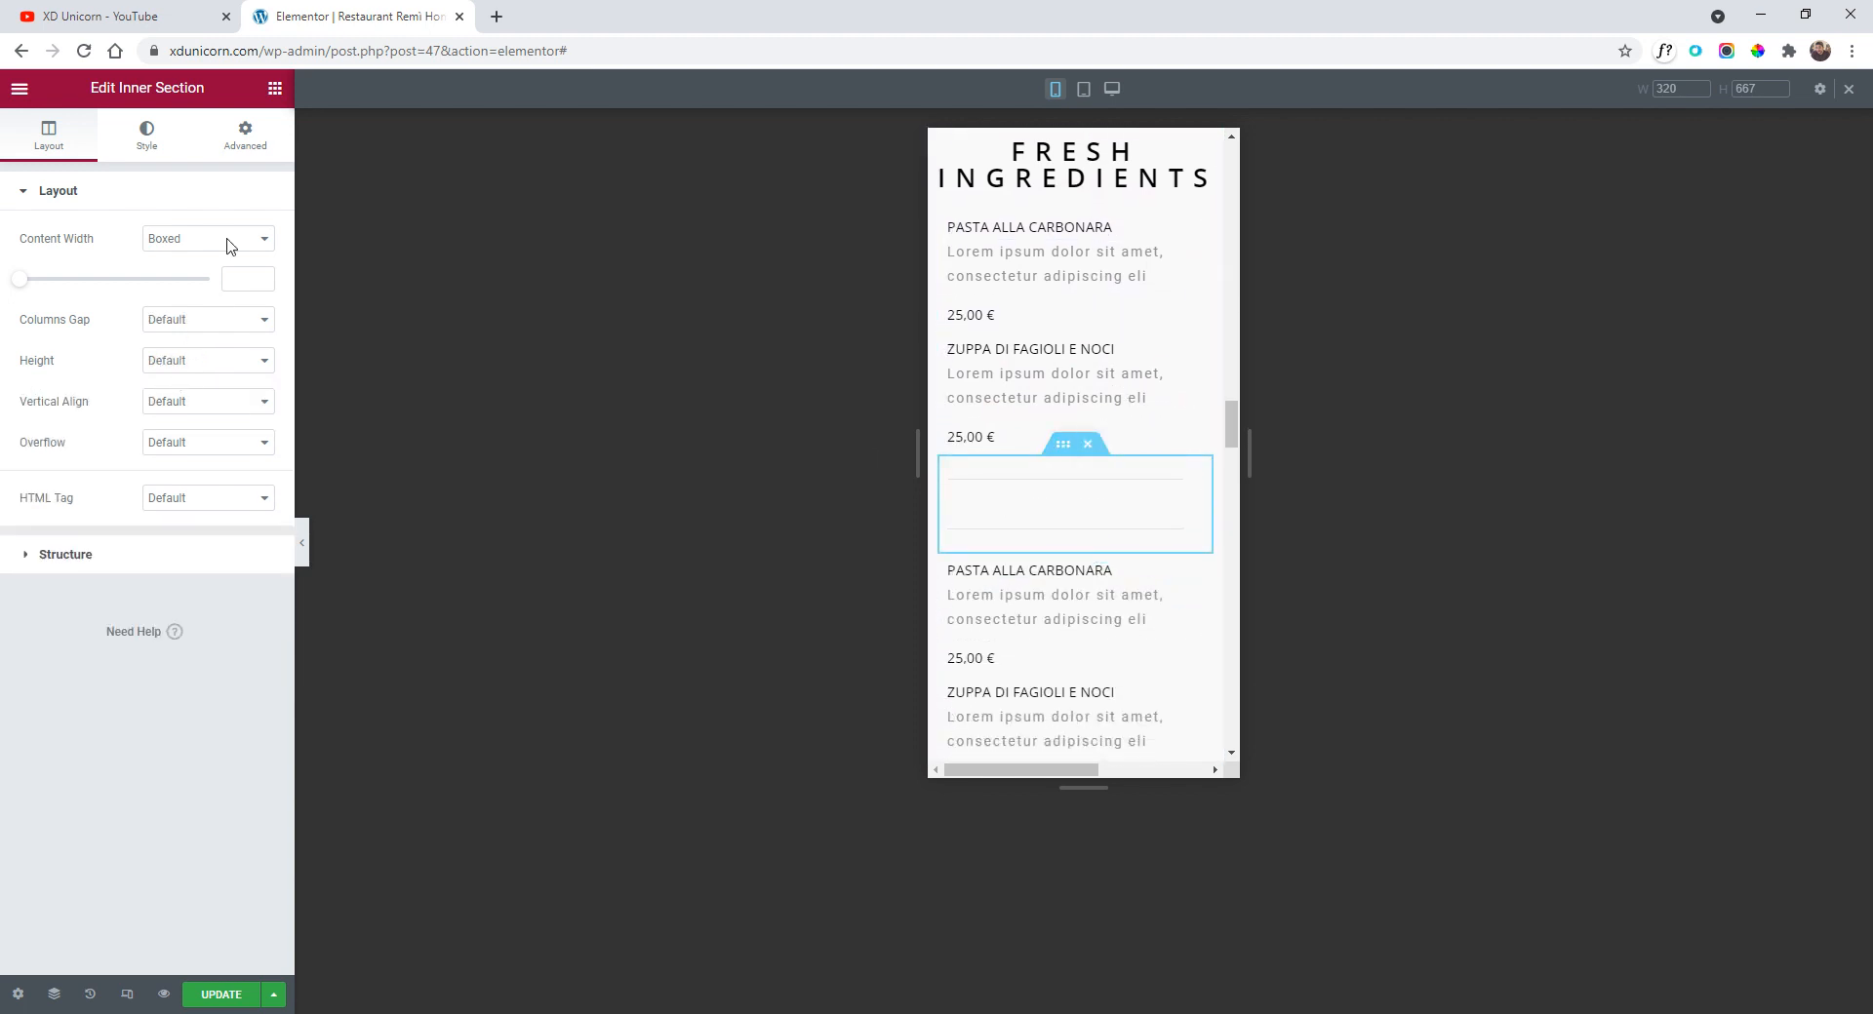
click(245, 136)
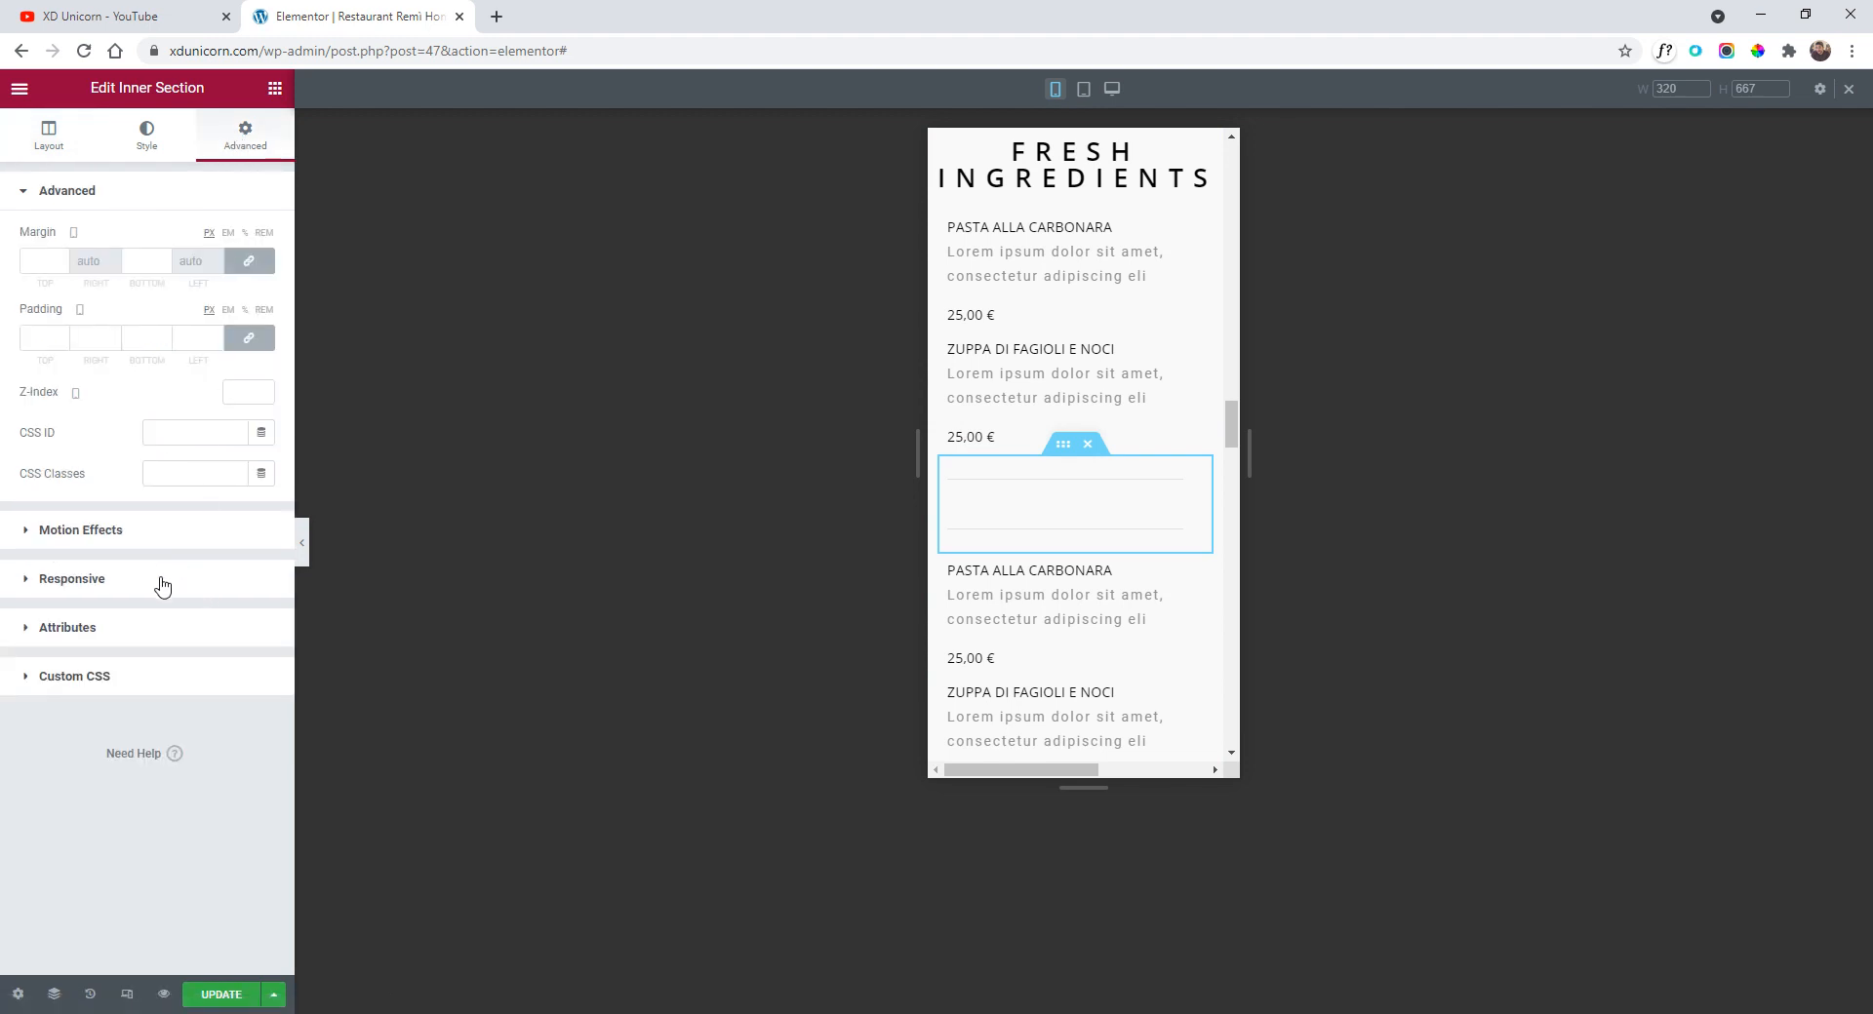
click(162, 583)
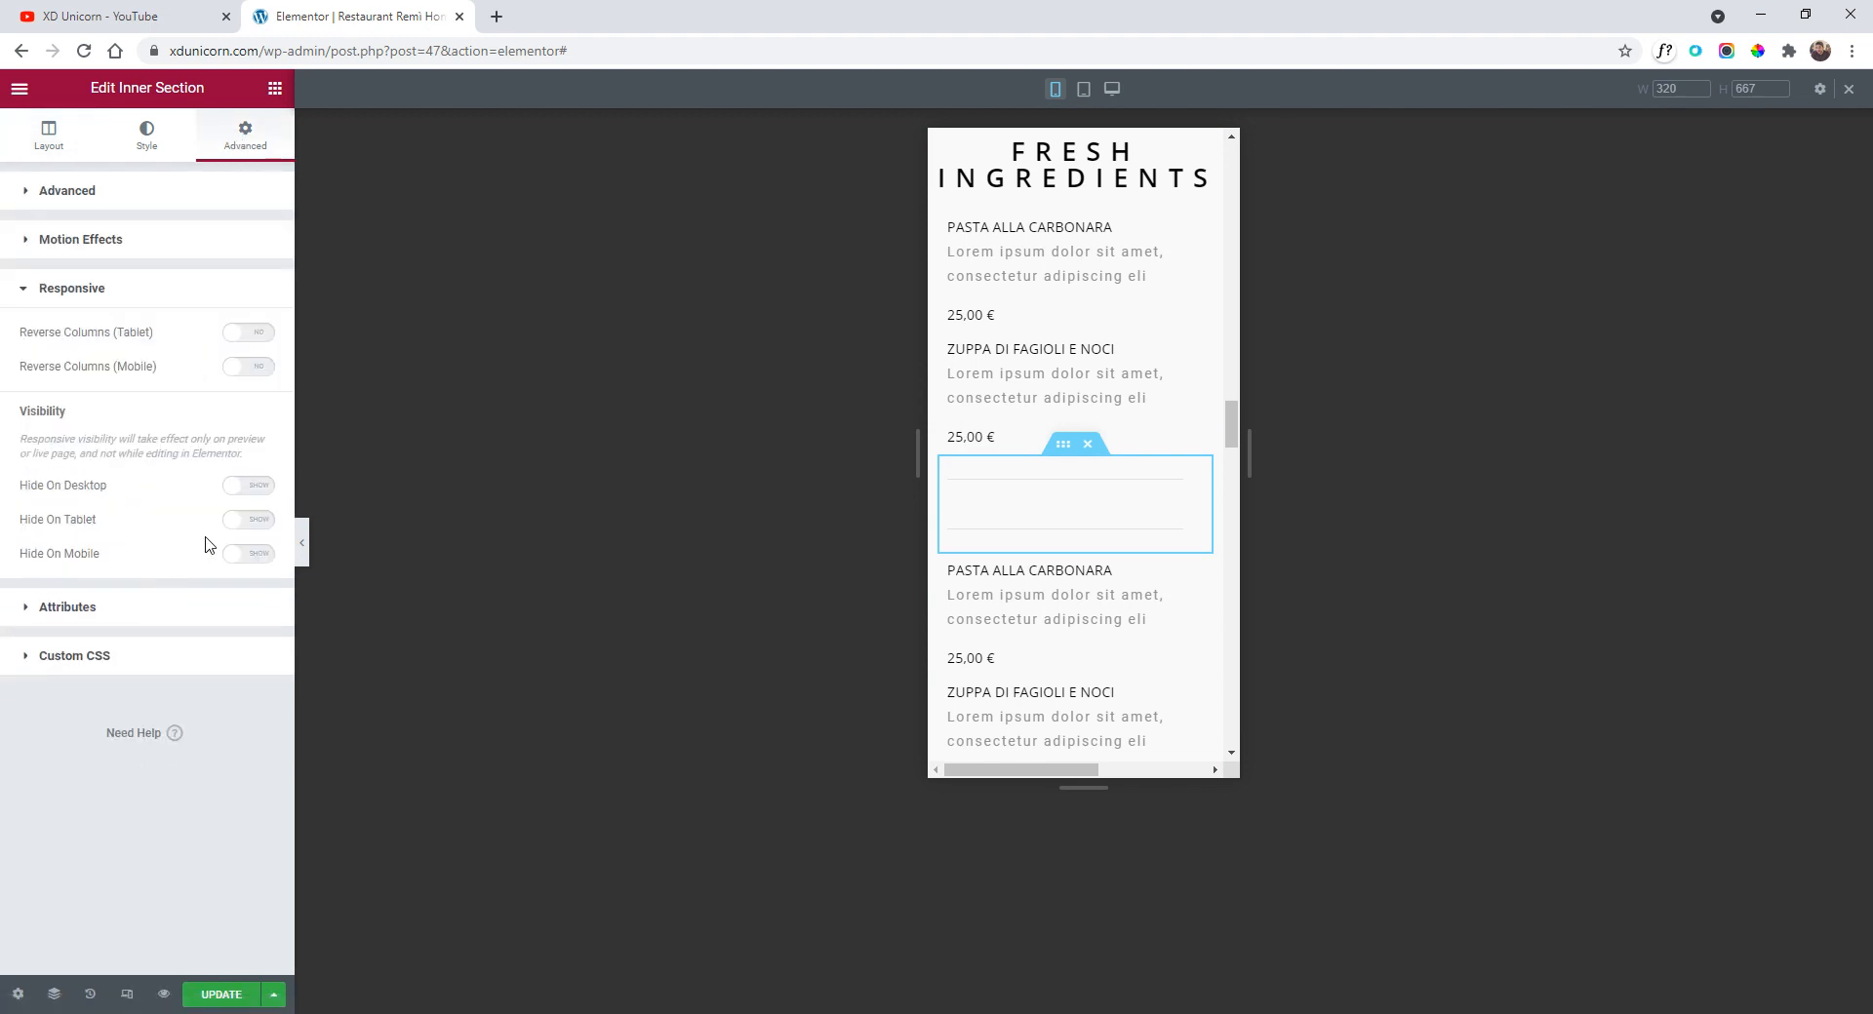
click(261, 554)
- Hide the divider-line inner section below the second pair of dishes on mobile
scroll(1085, 502, down, 2)
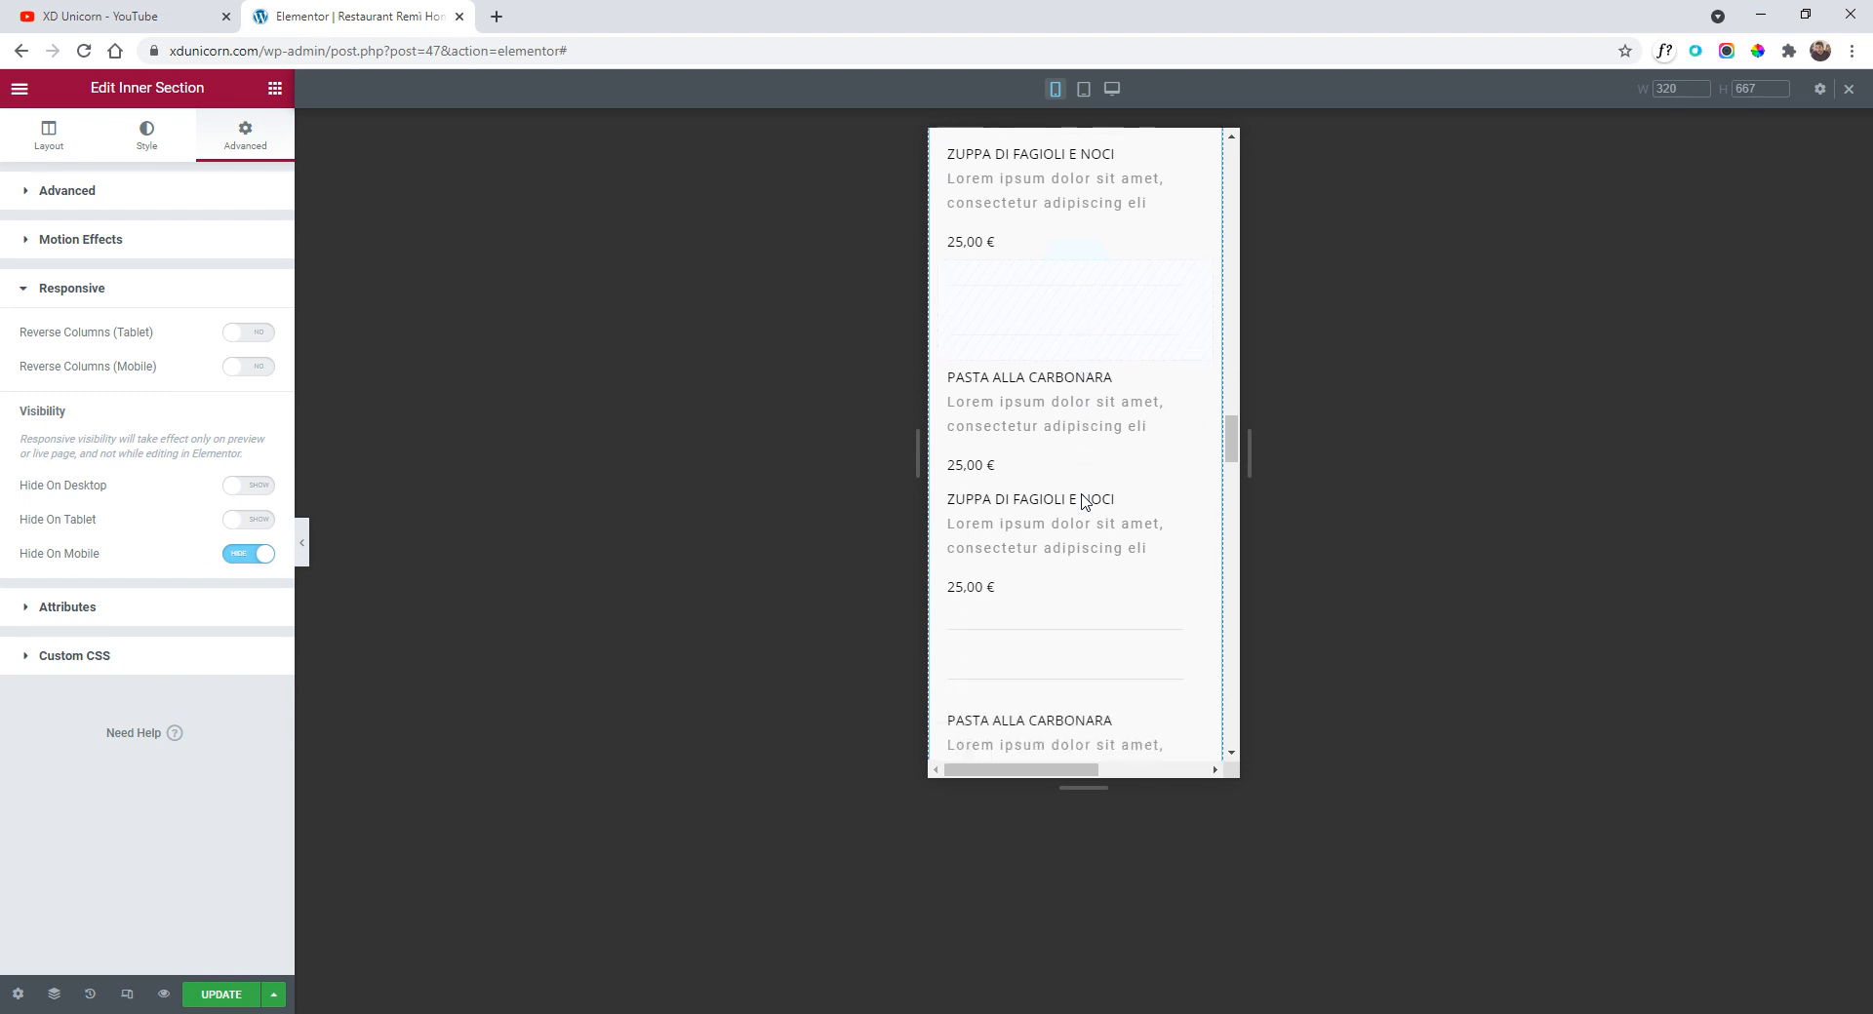
scroll(1083, 351, down, 1)
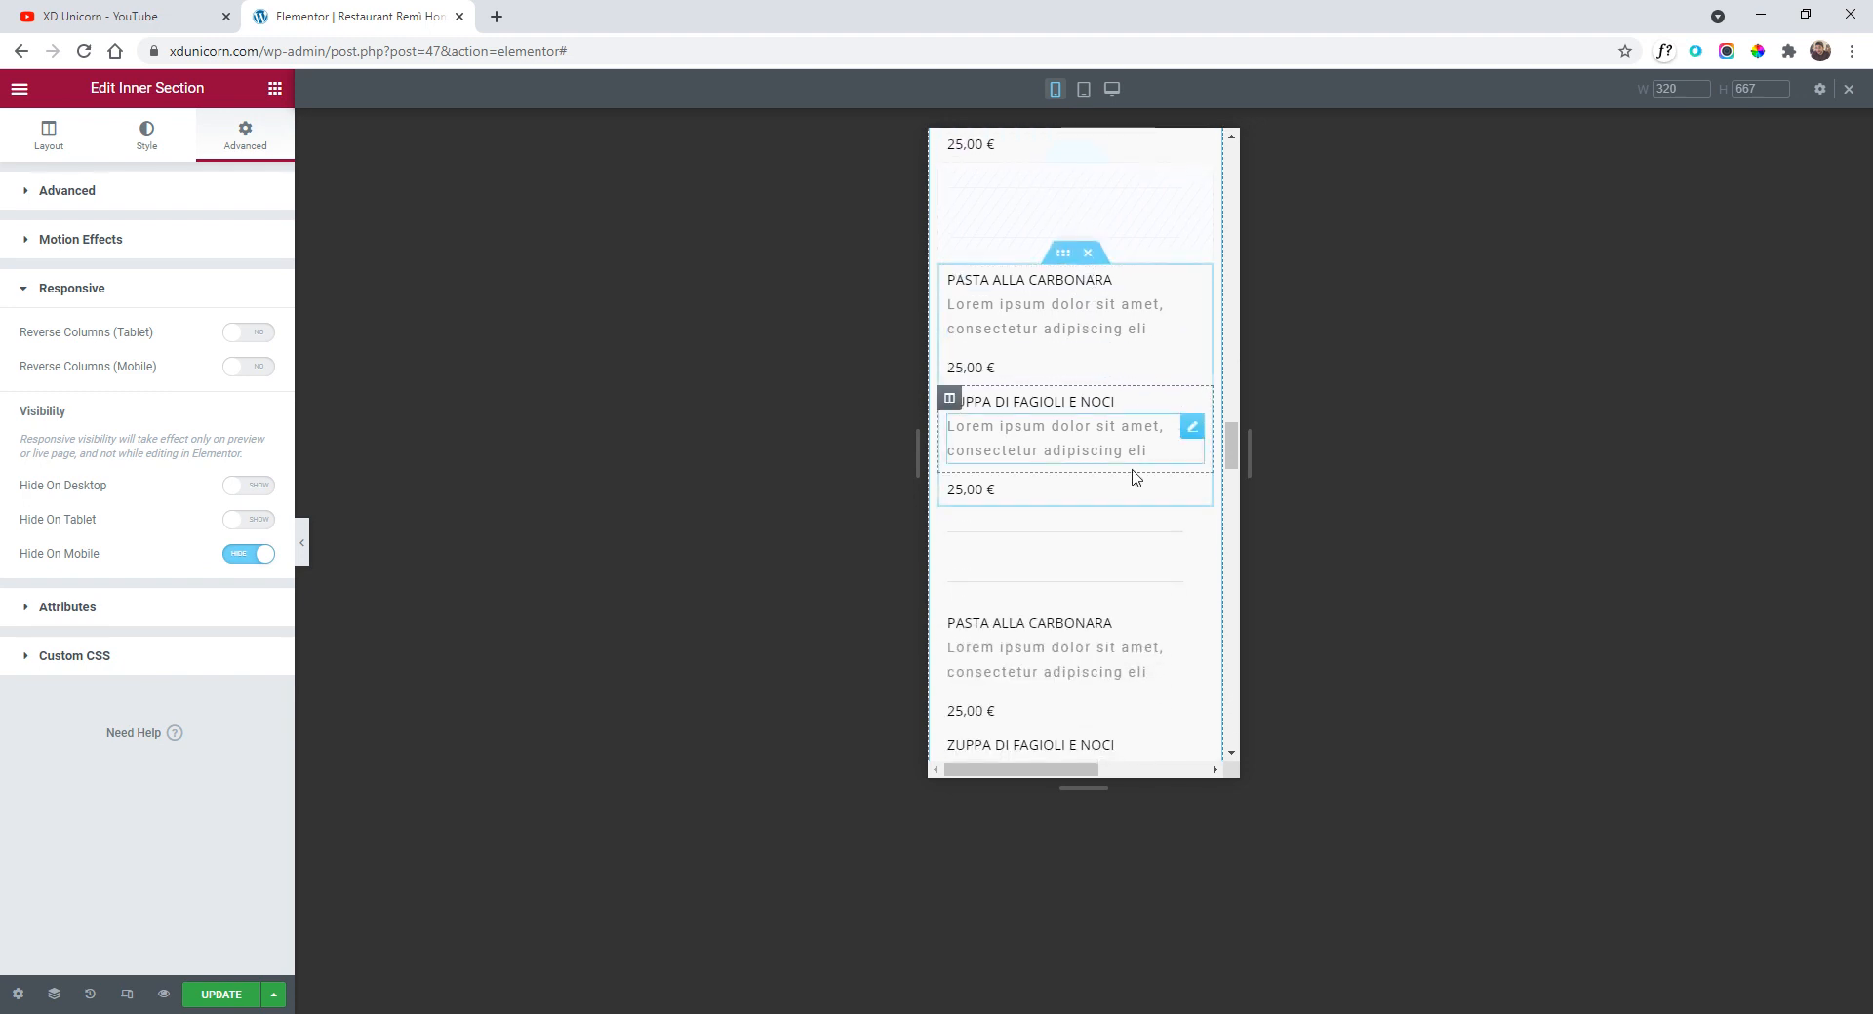
click(1075, 520)
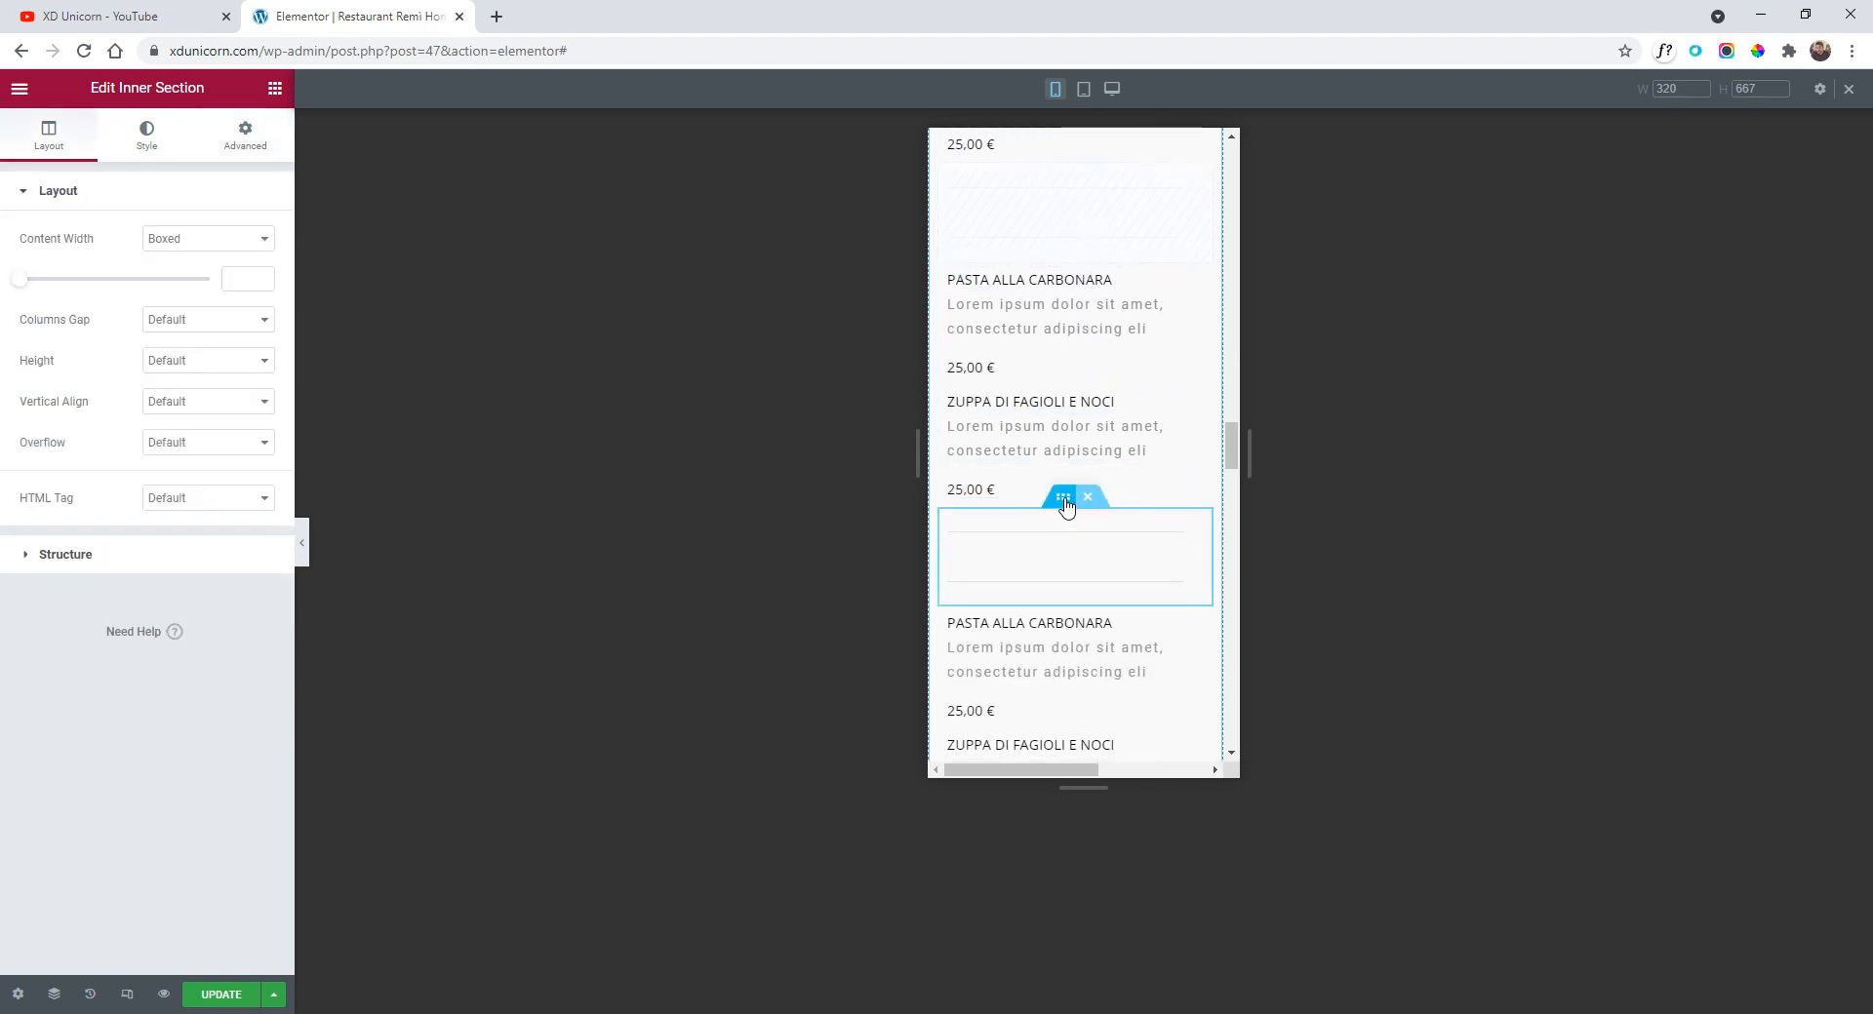
click(242, 158)
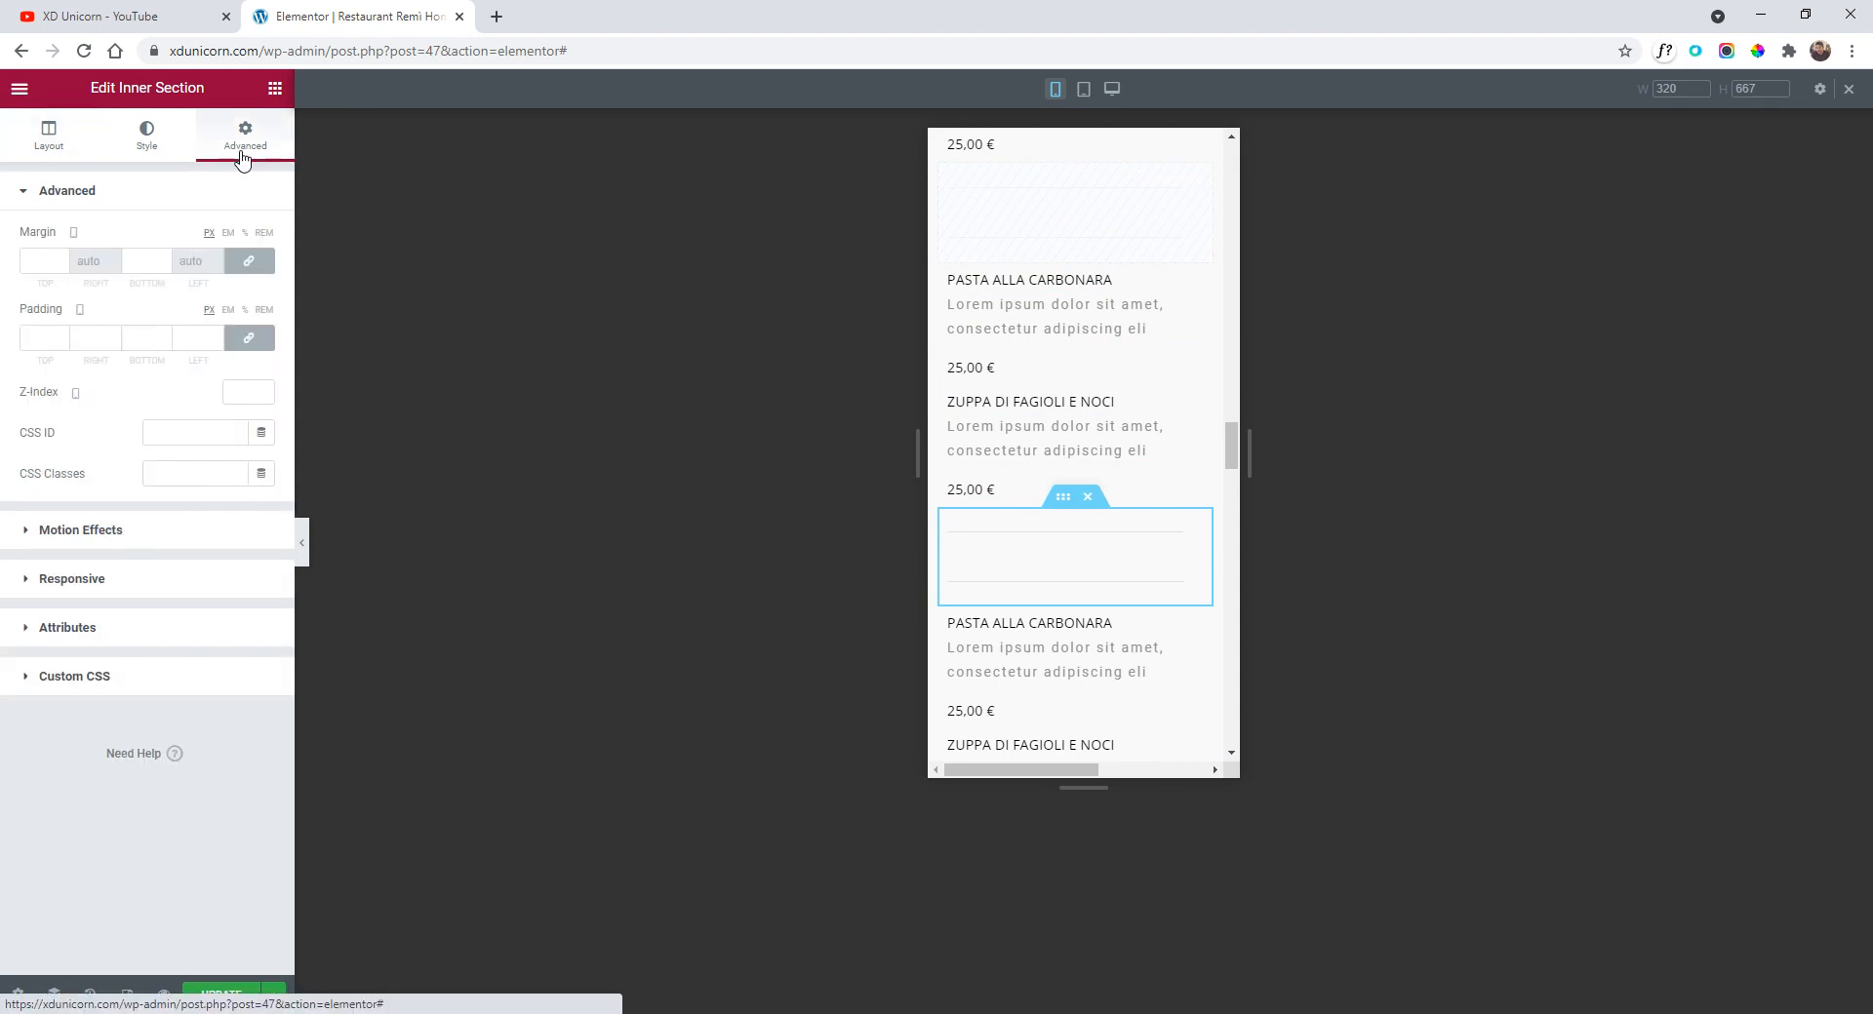
click(106, 585)
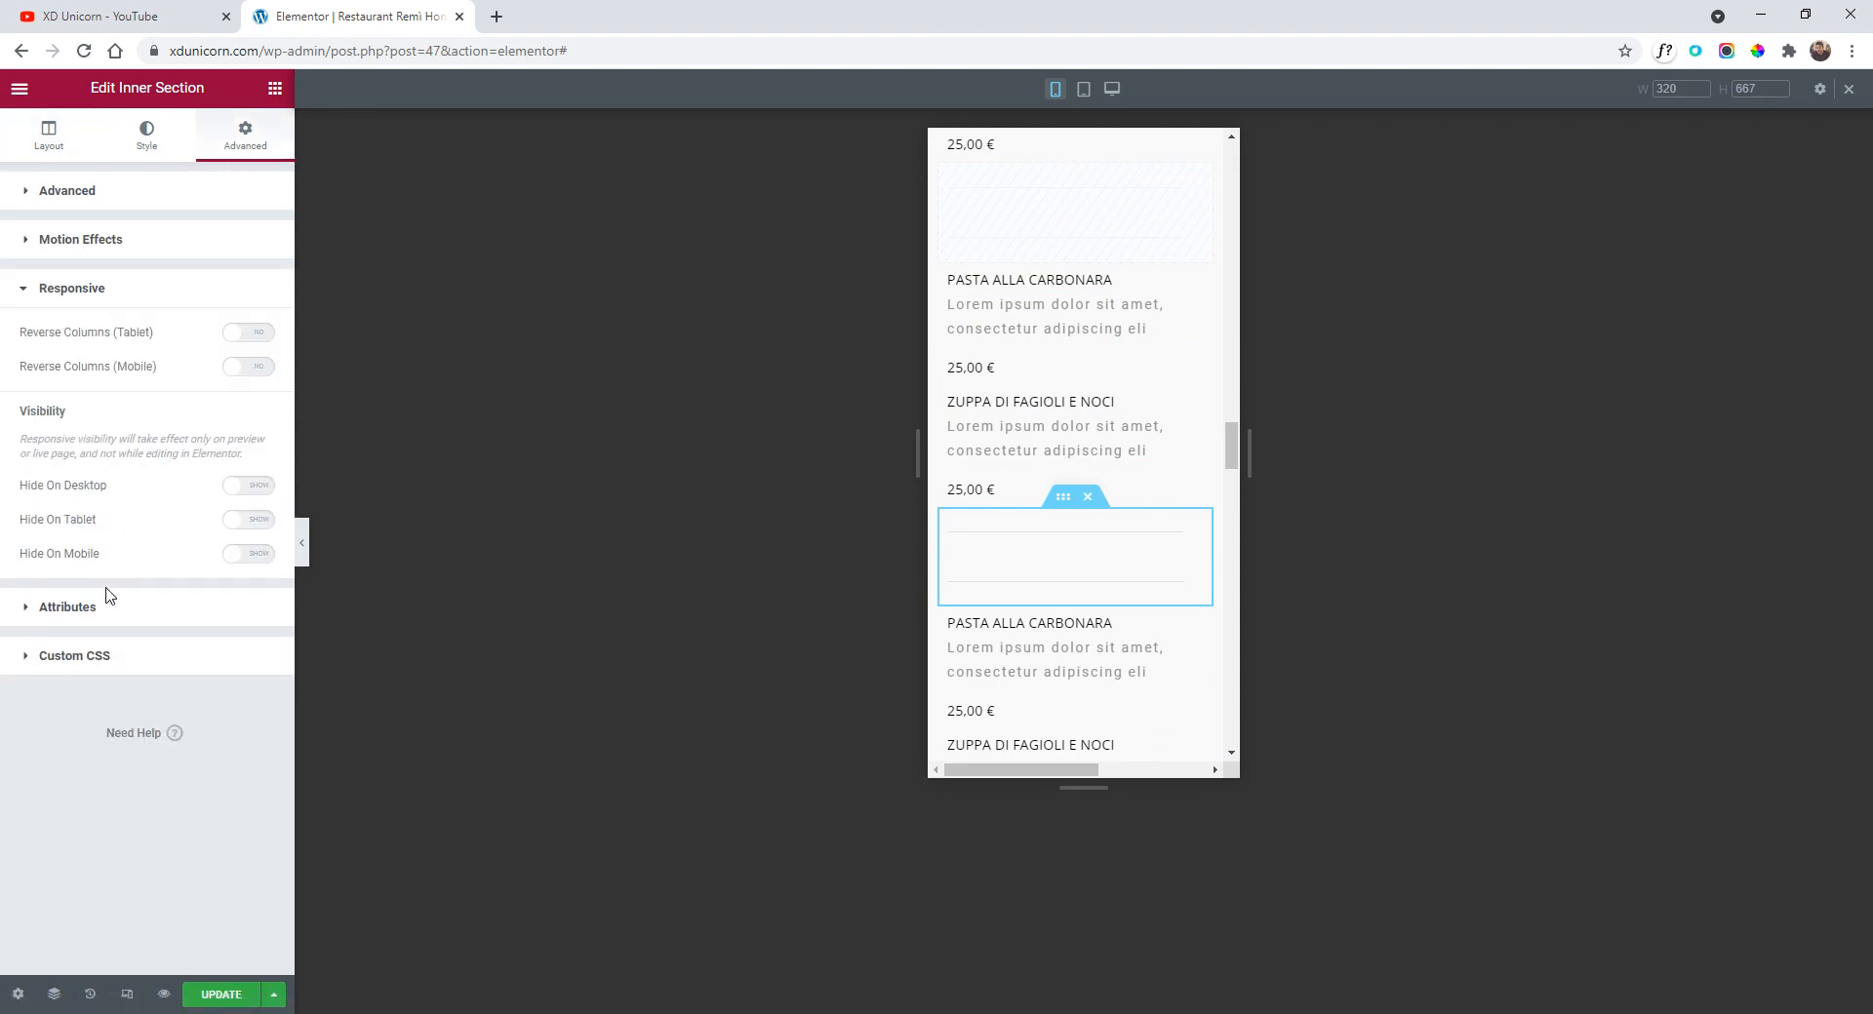
click(254, 561)
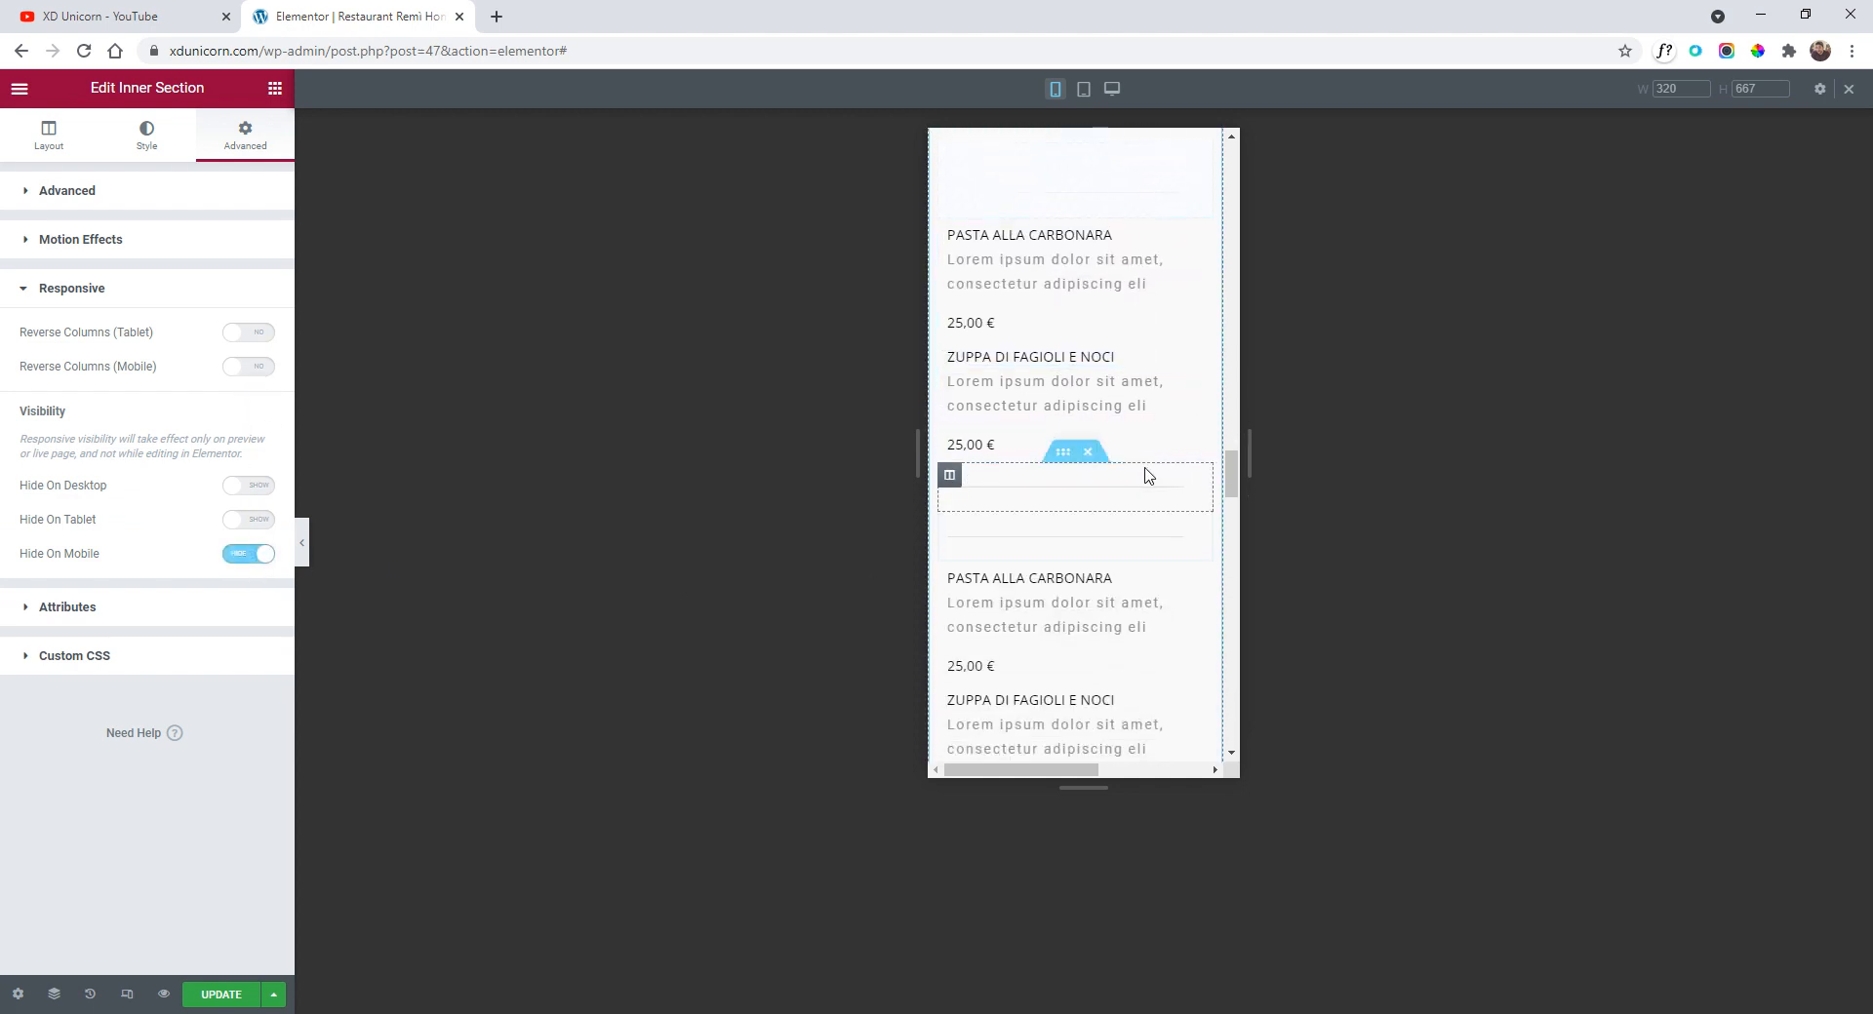
- Hide the divider-line inner section below the third pair of dishes on mobile
click(1063, 468)
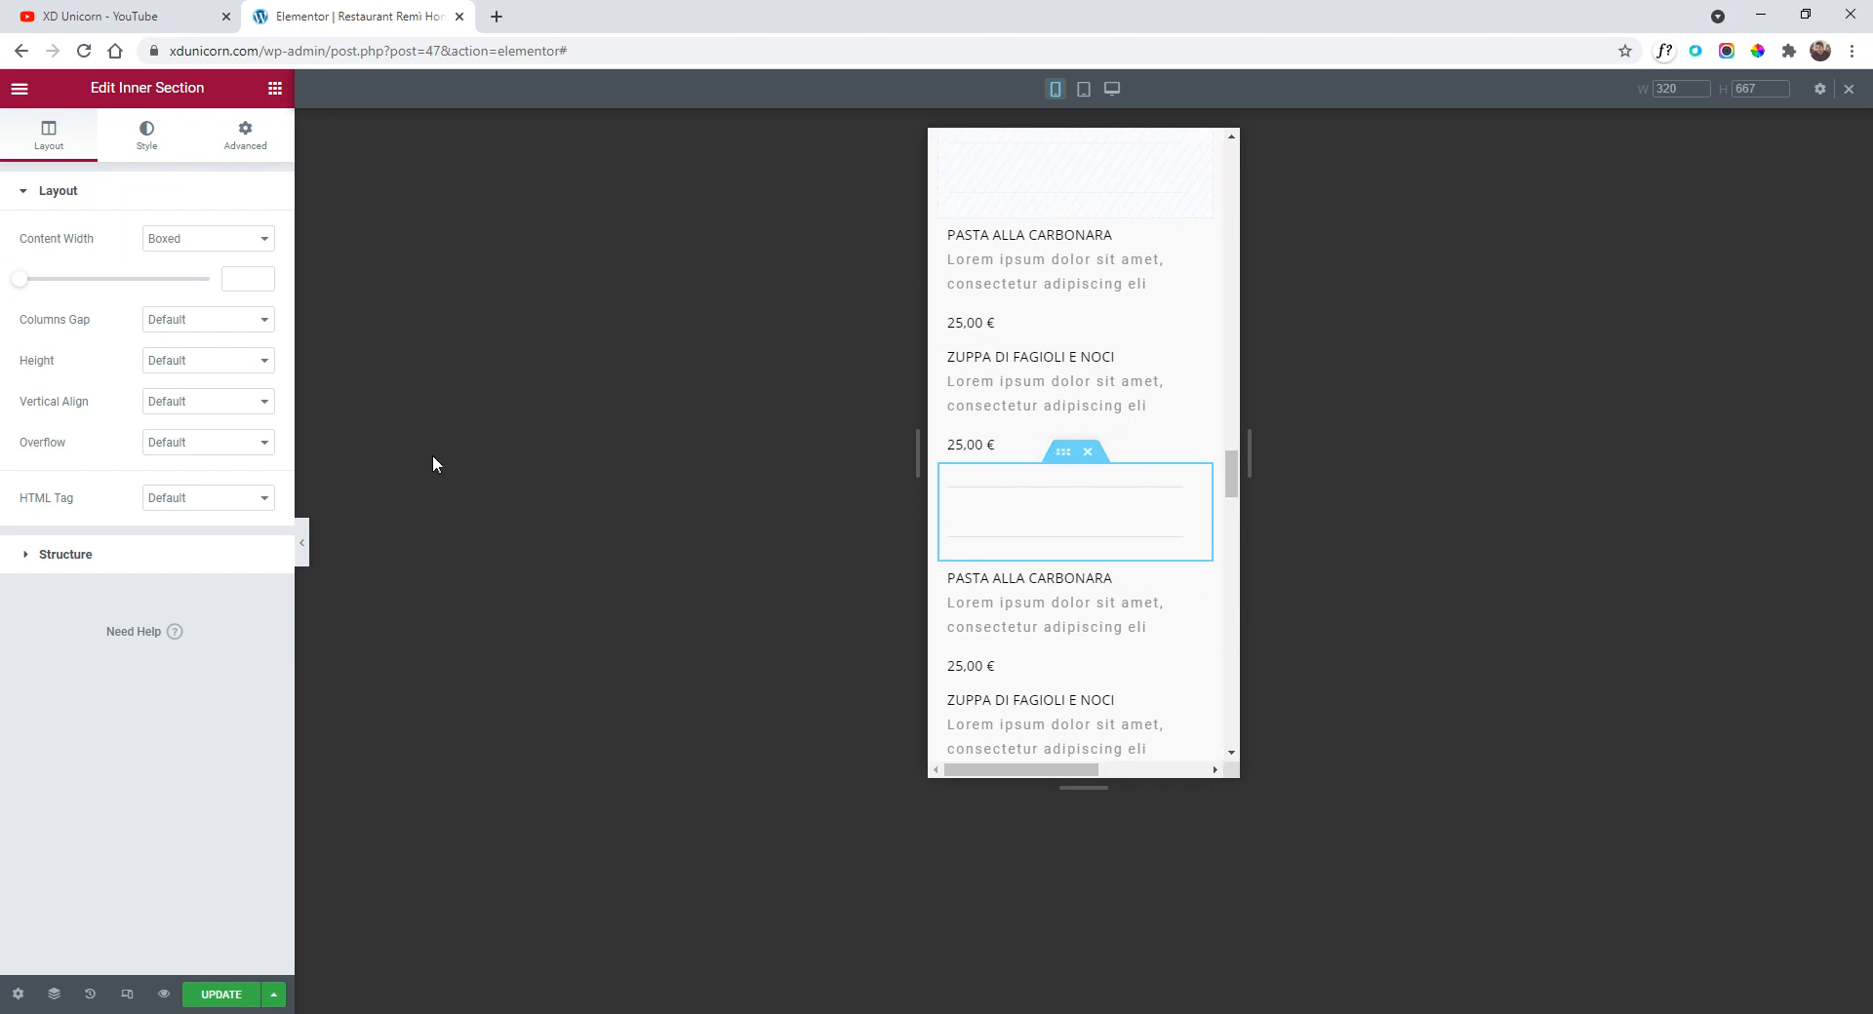
click(245, 136)
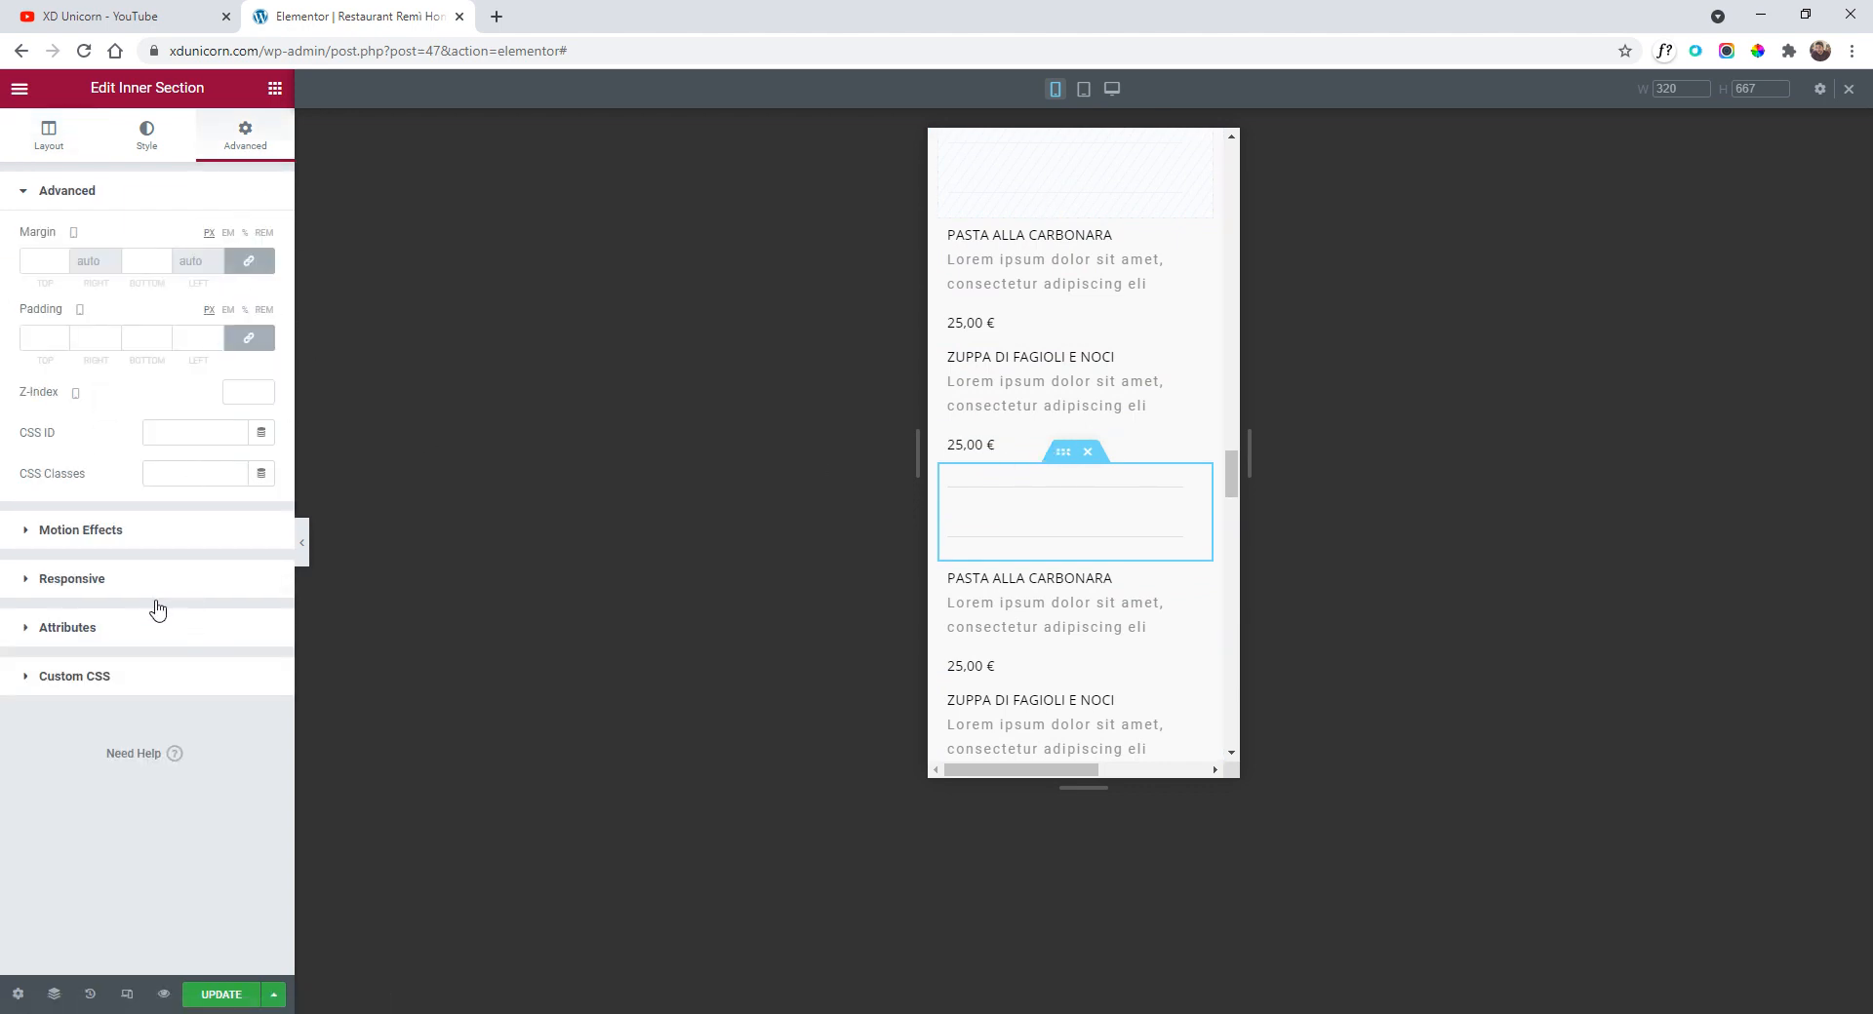
click(149, 591)
click(241, 558)
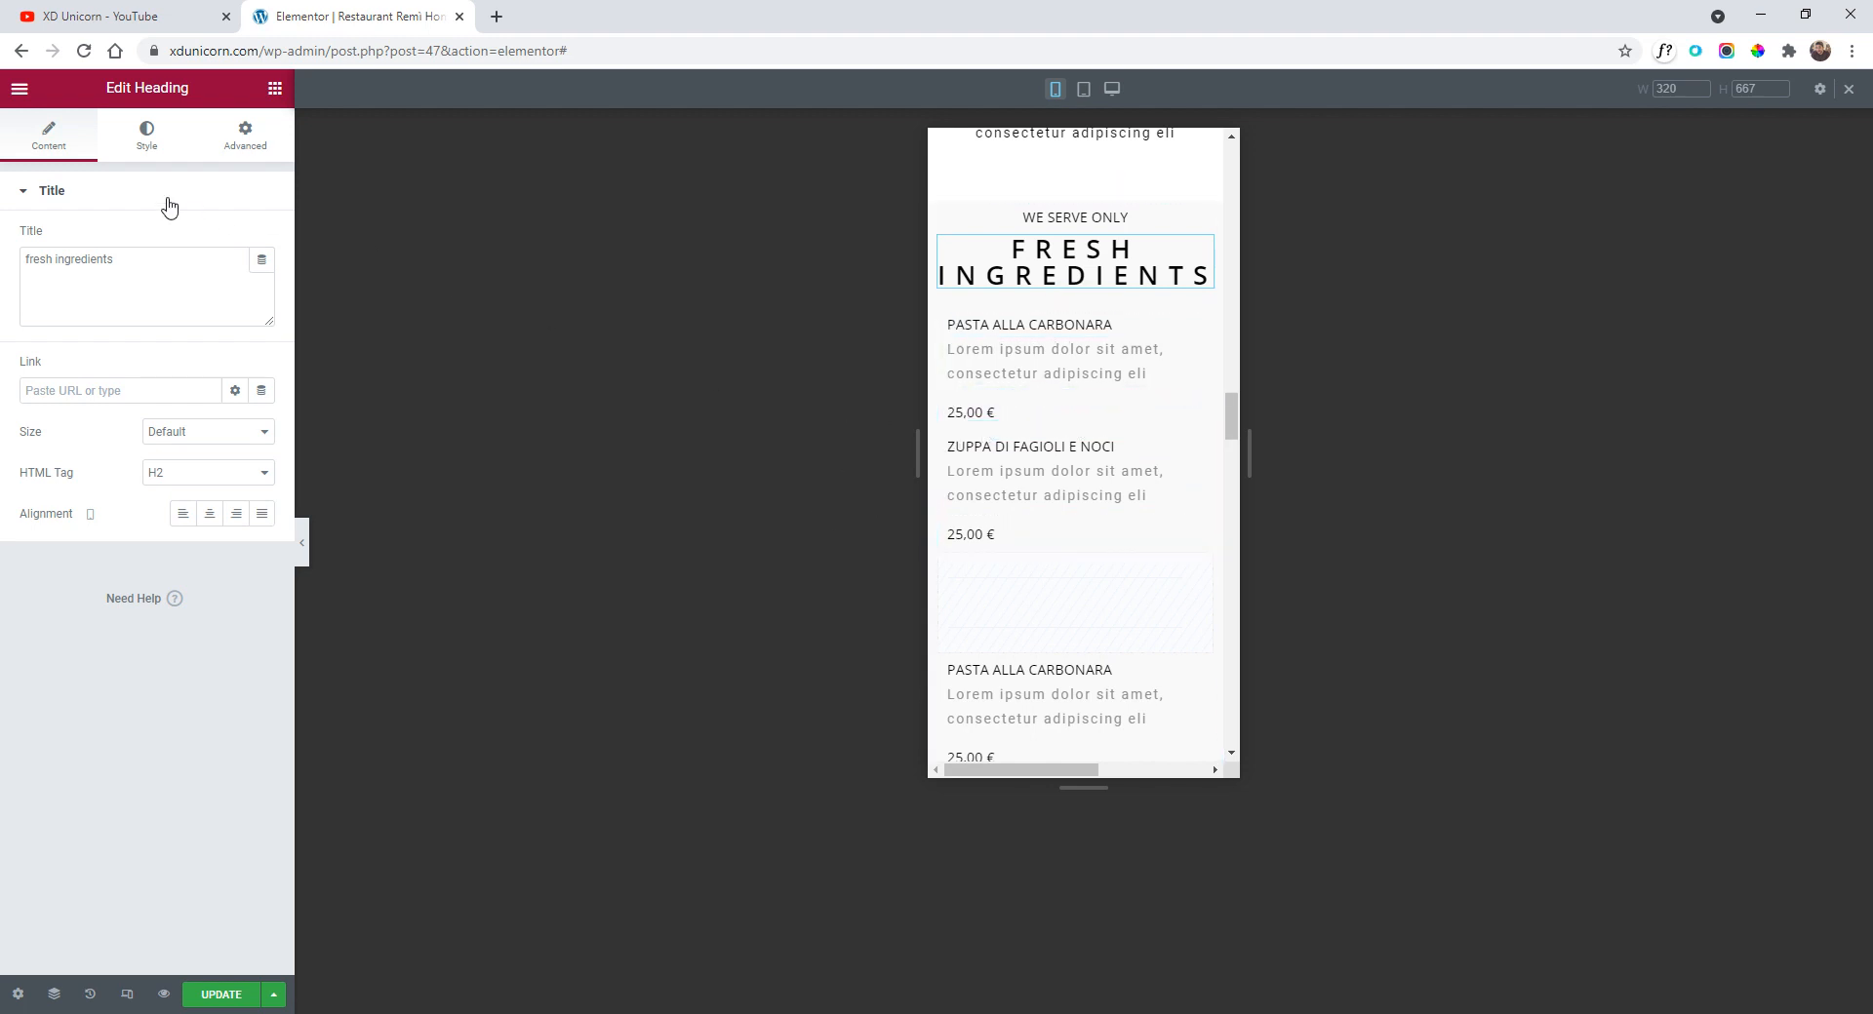
- Add a Divider widget below the price of the first PASTA ALLA CARBONARA dish
click(19, 89)
click(19, 88)
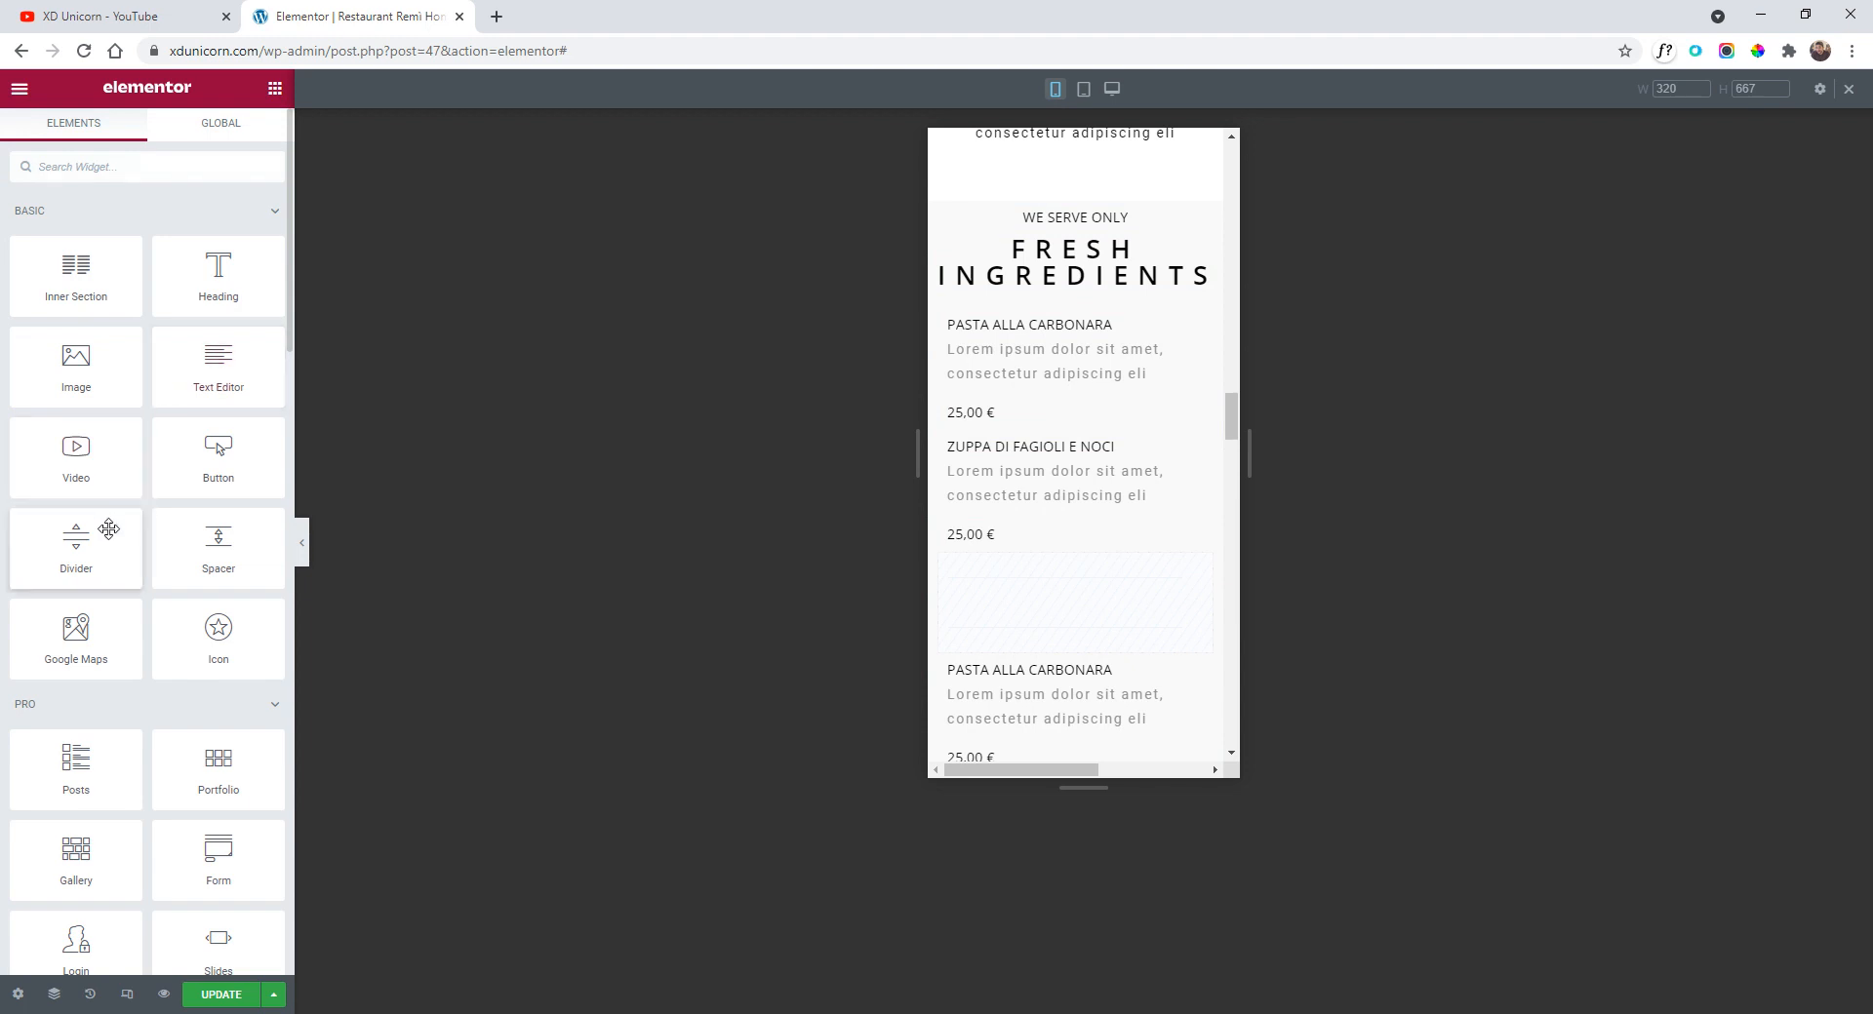
drag(108, 529, 1137, 430)
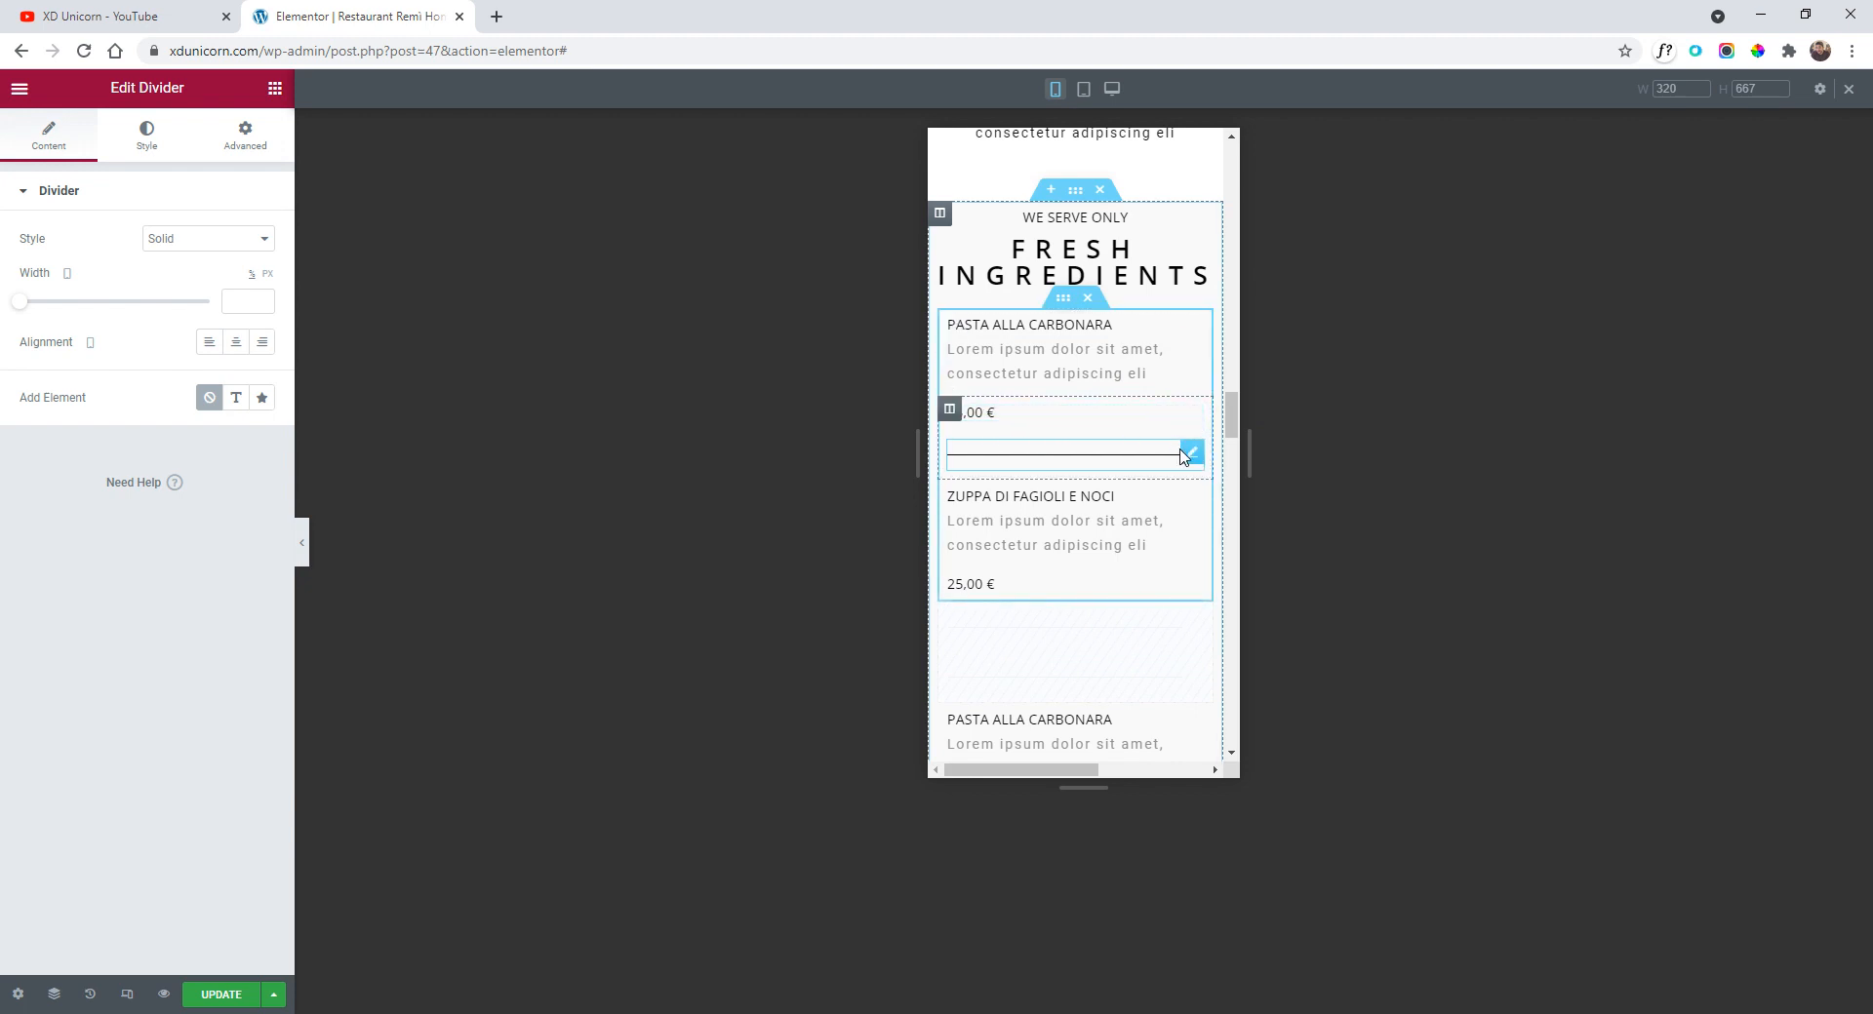
- Set the new divider's color to #DADADA and hide it on desktop and tablet
click(164, 151)
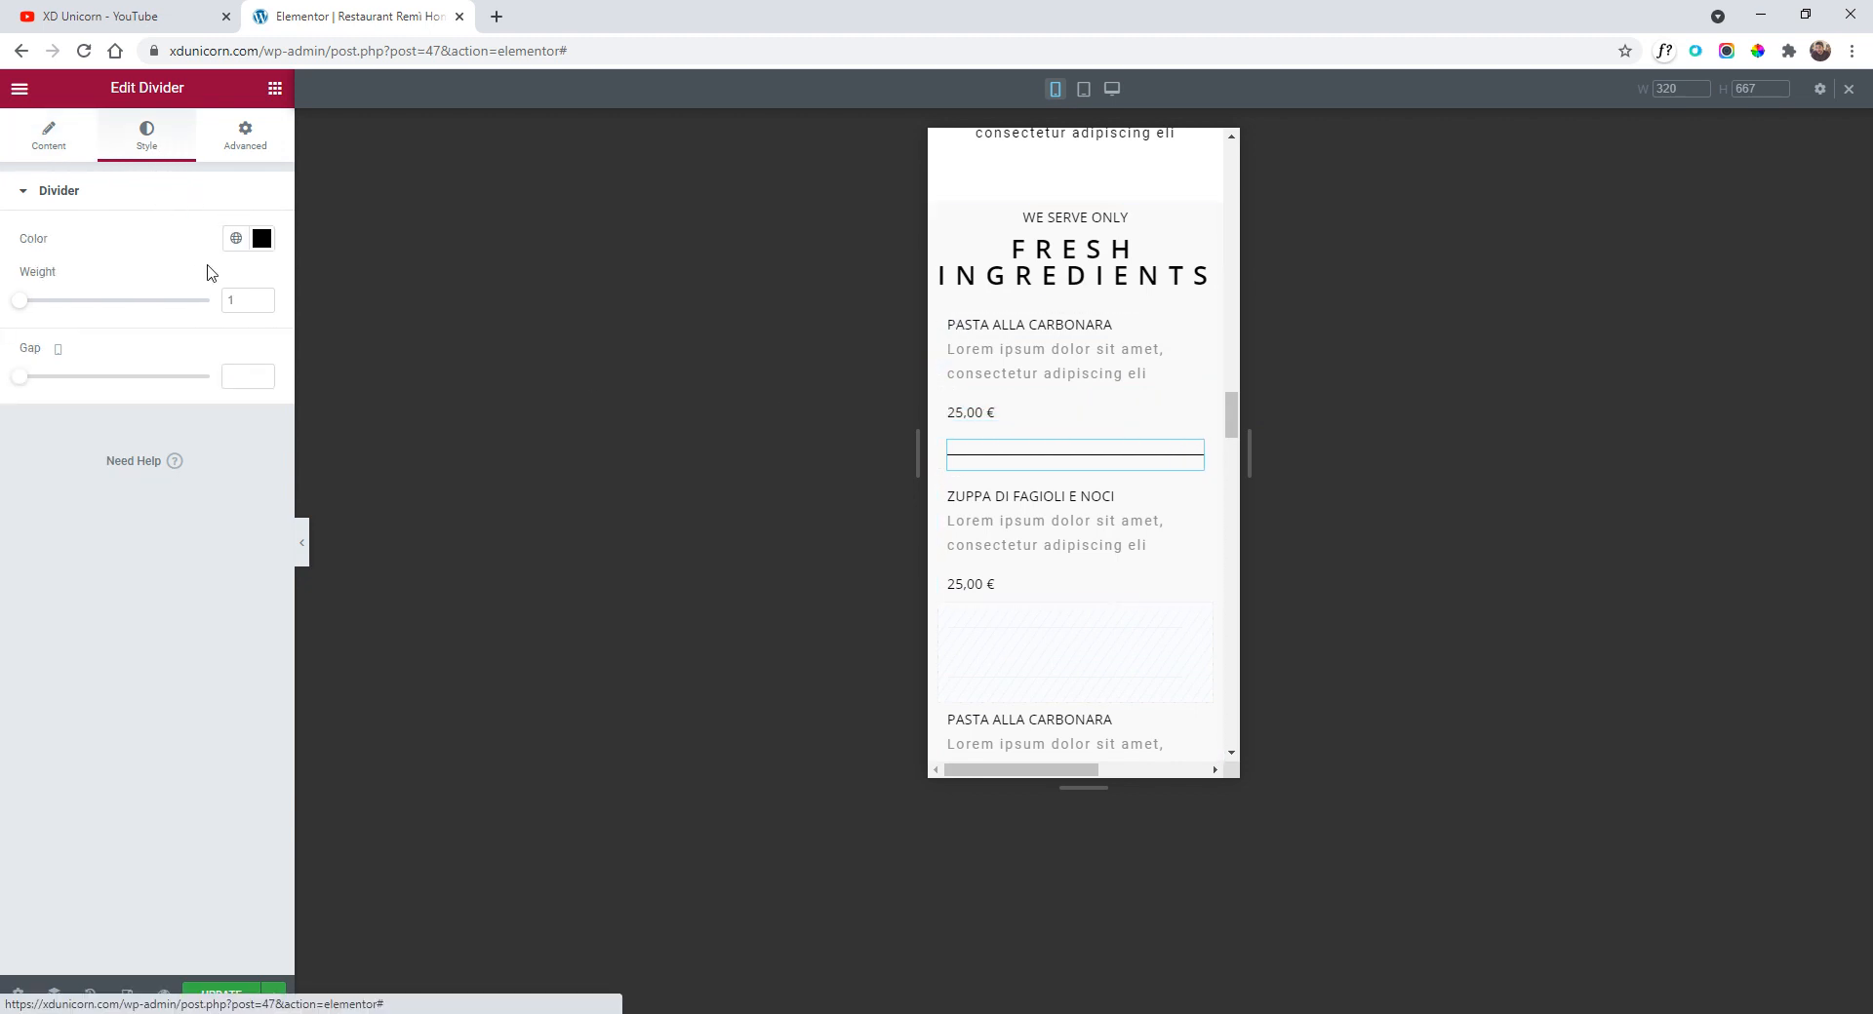
click(262, 238)
text(#D5D5D5)
drag(37, 341, 28, 327)
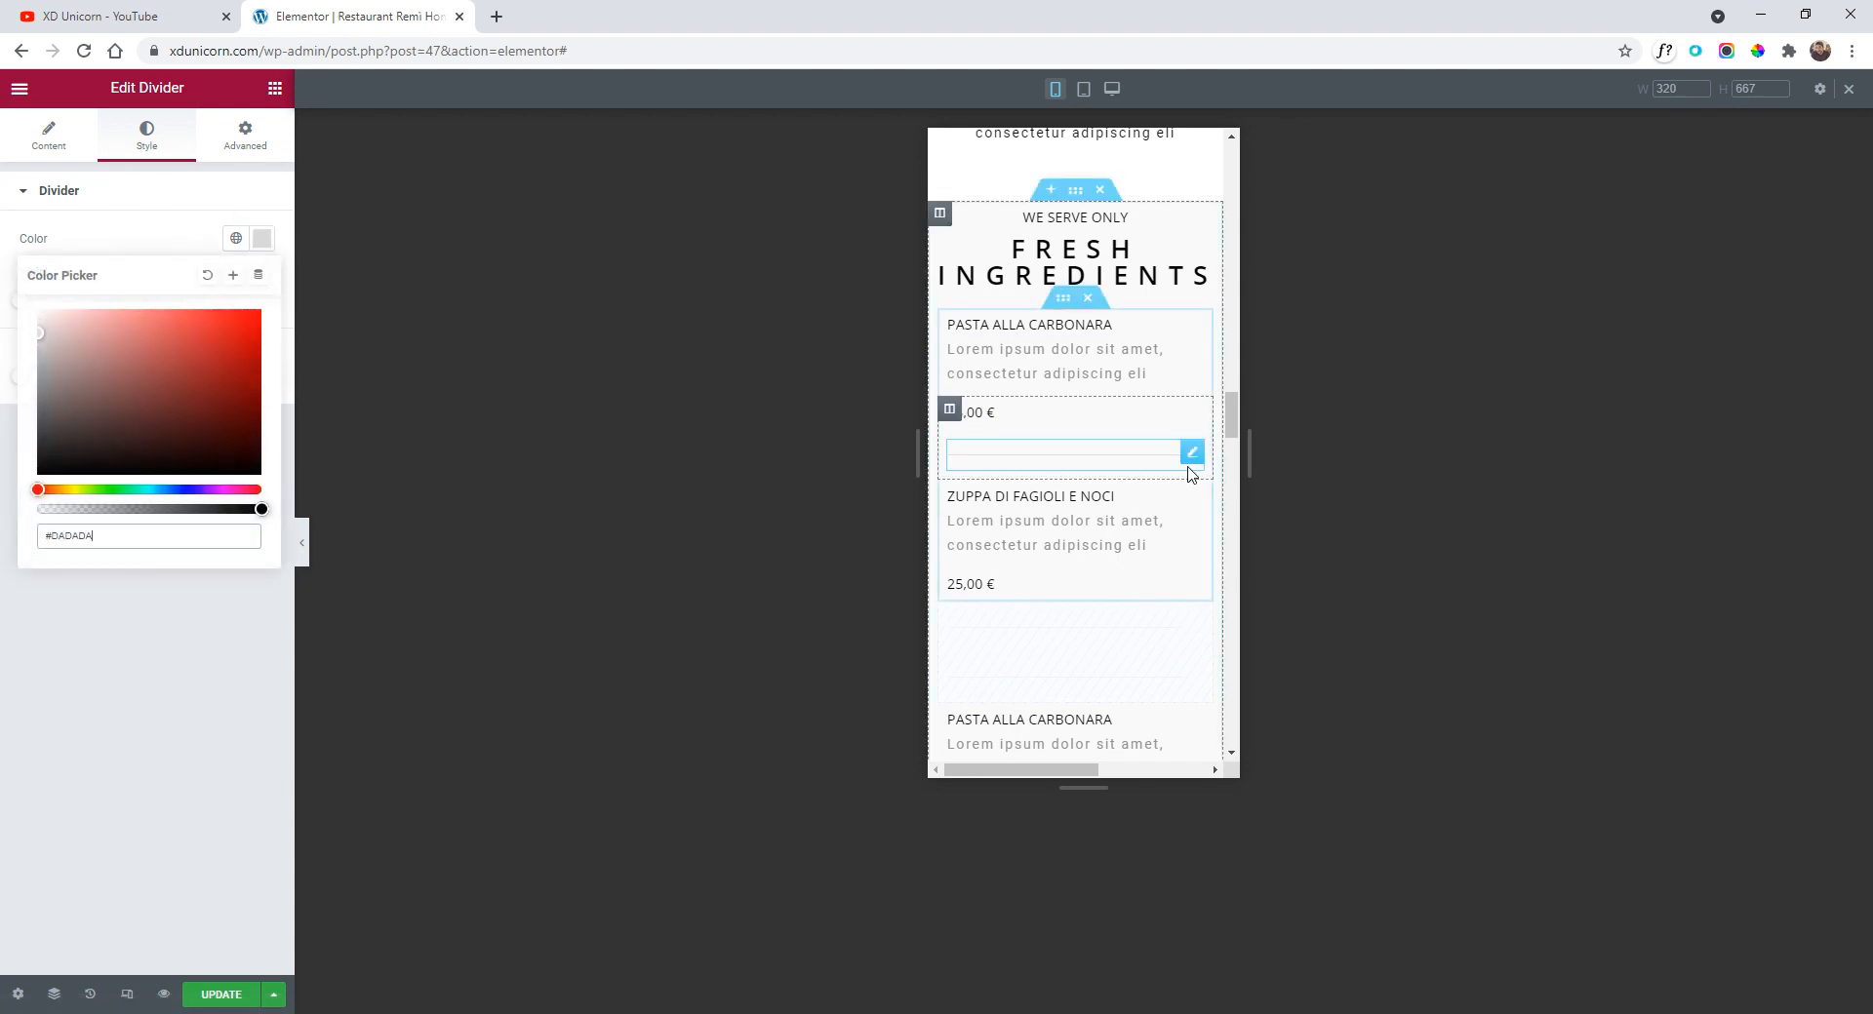
click(245, 141)
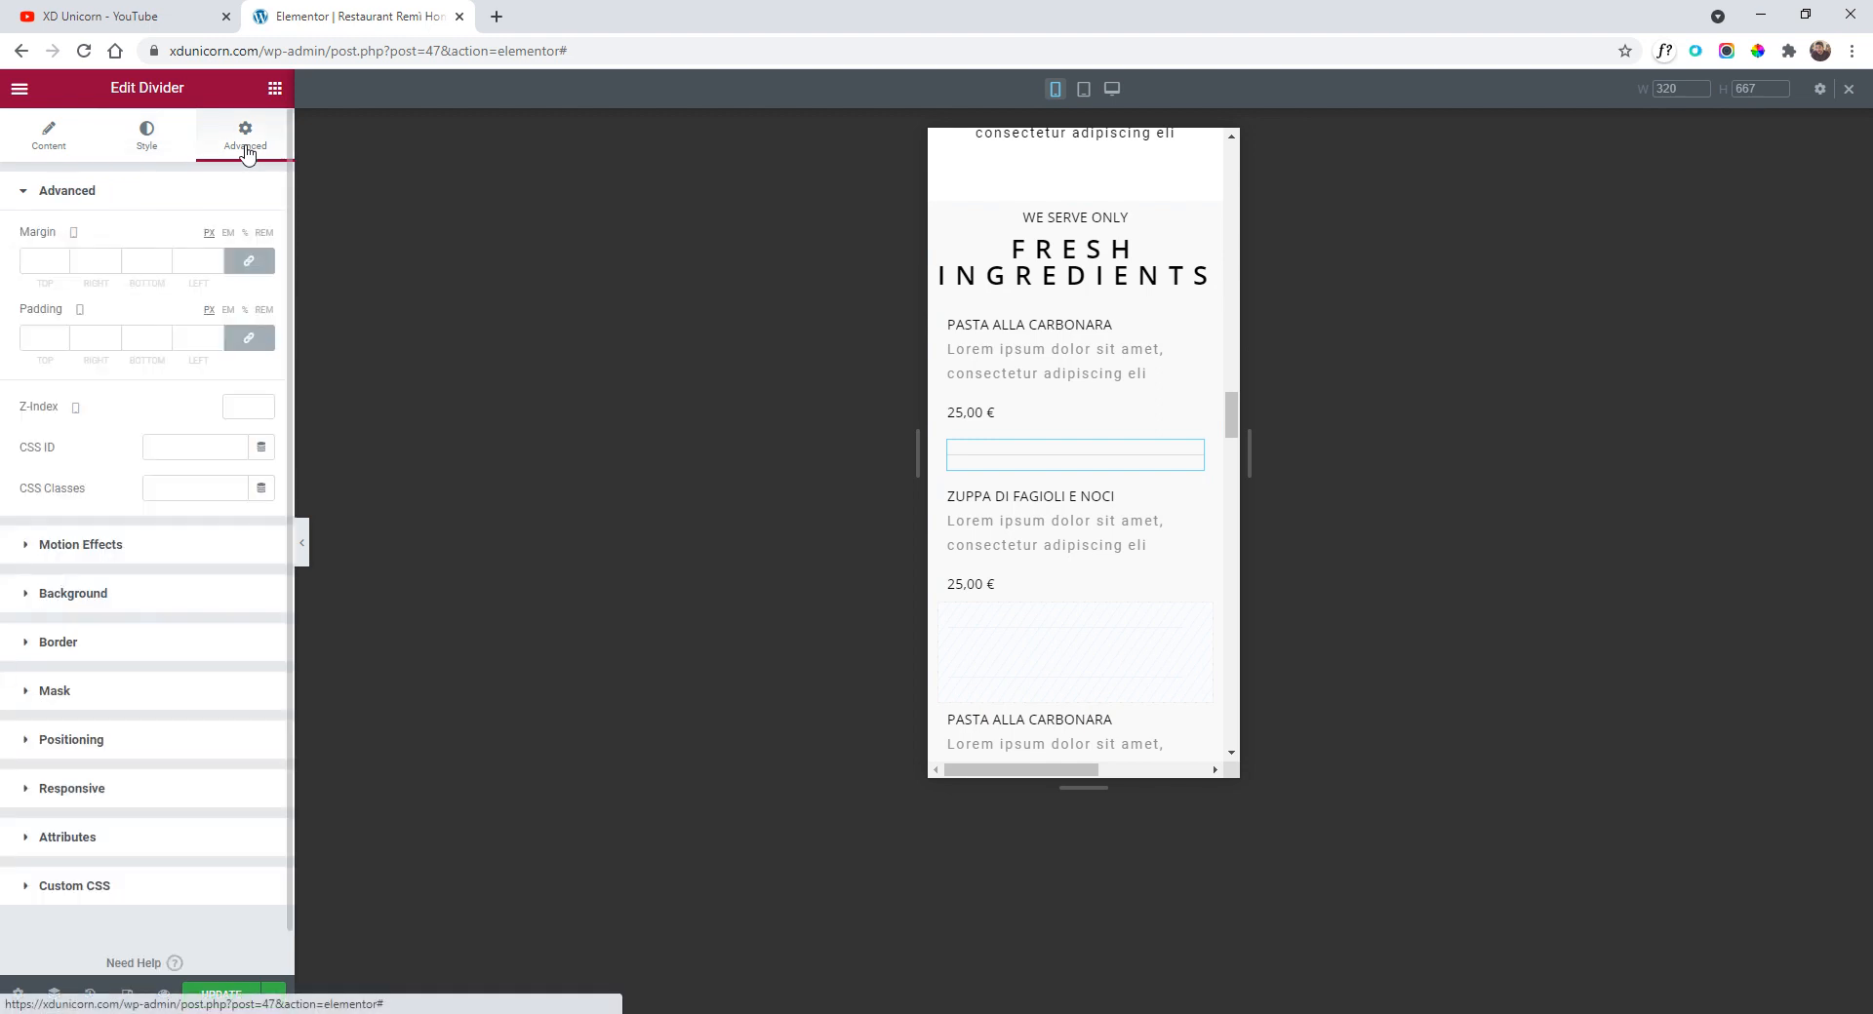
click(138, 788)
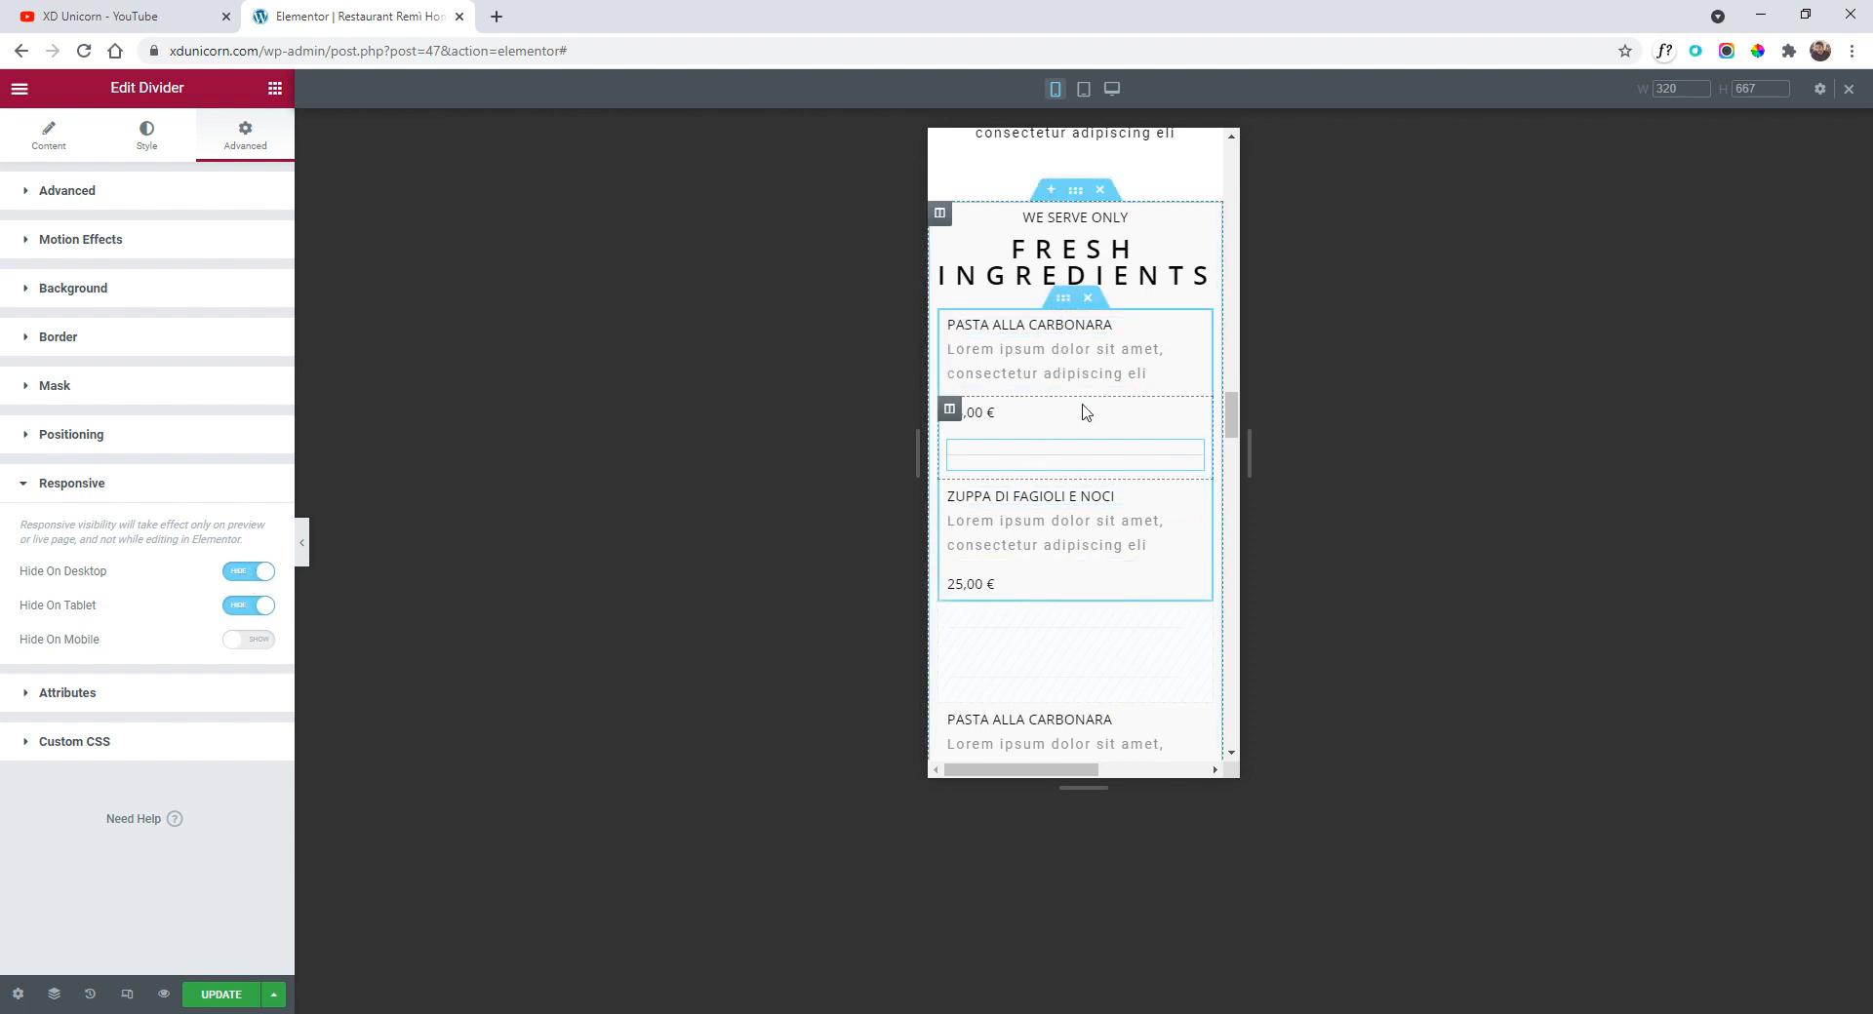
- Copy the divider and paste it below the price of the first ZUPPA DI FAGIOLI E NOCI dish
right_click(1197, 471)
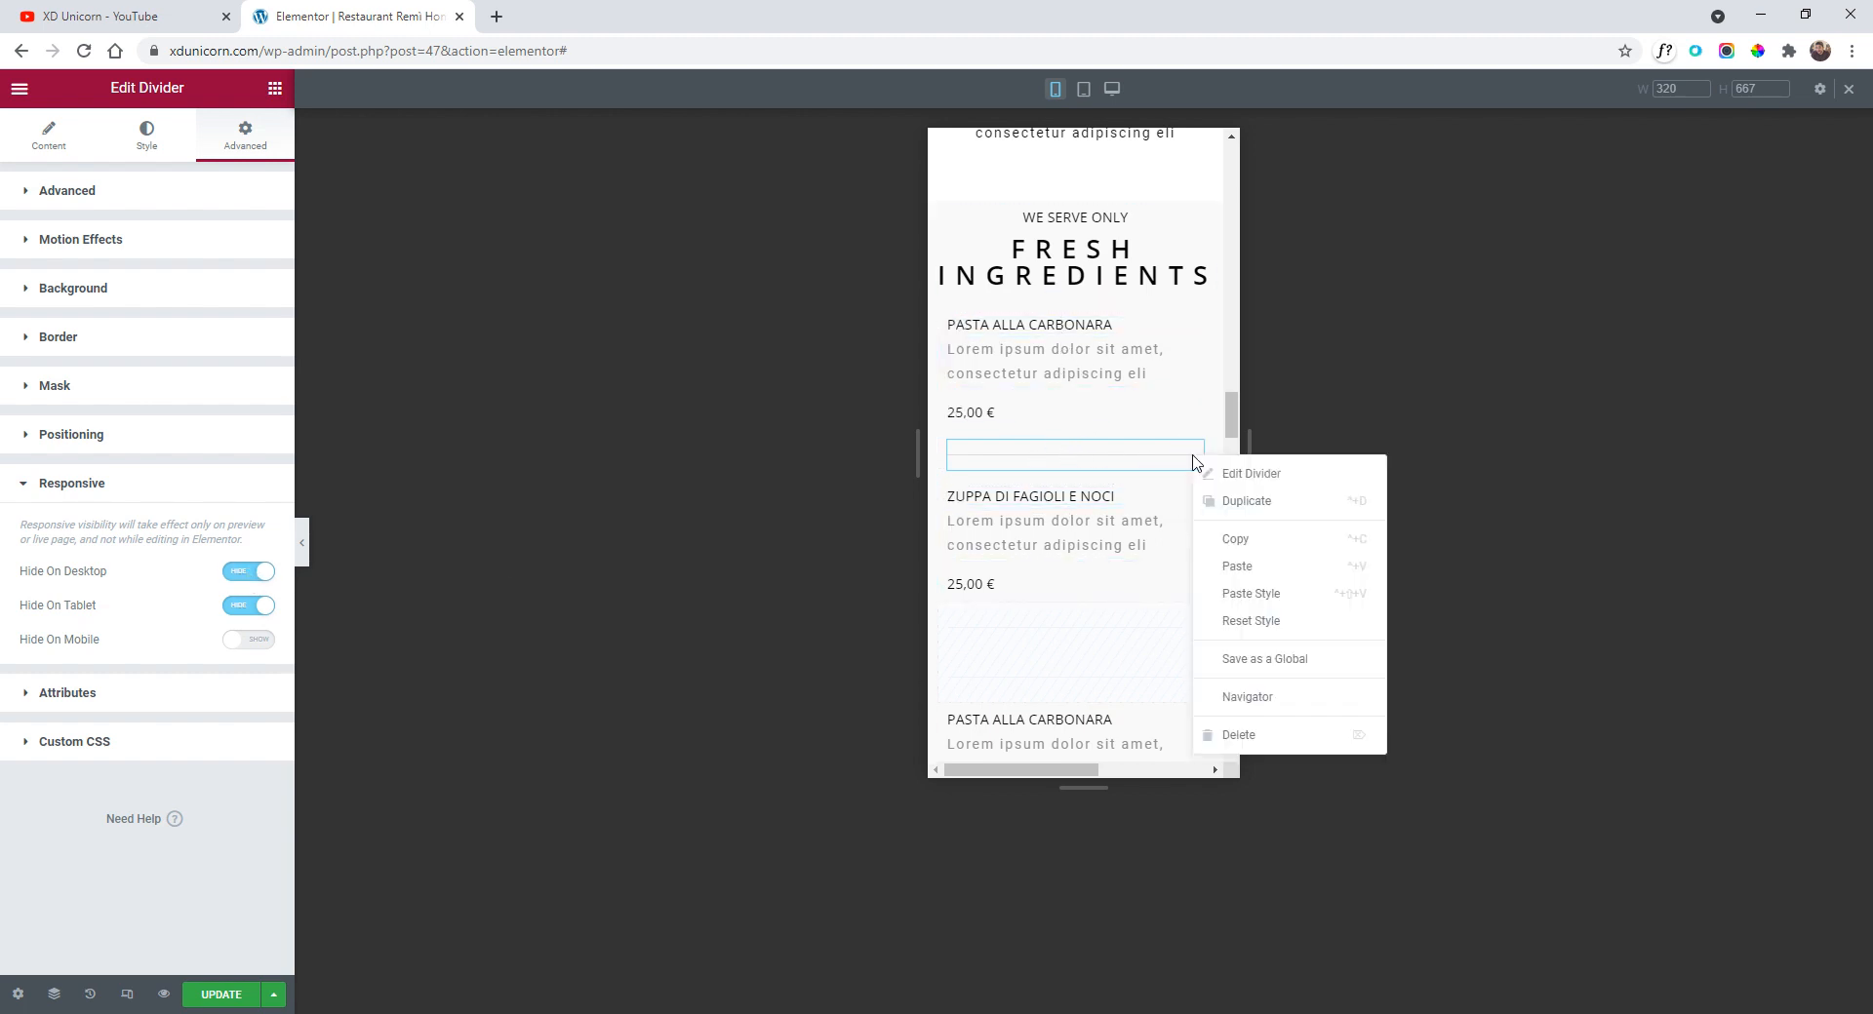
click(1234, 538)
right_click(1026, 596)
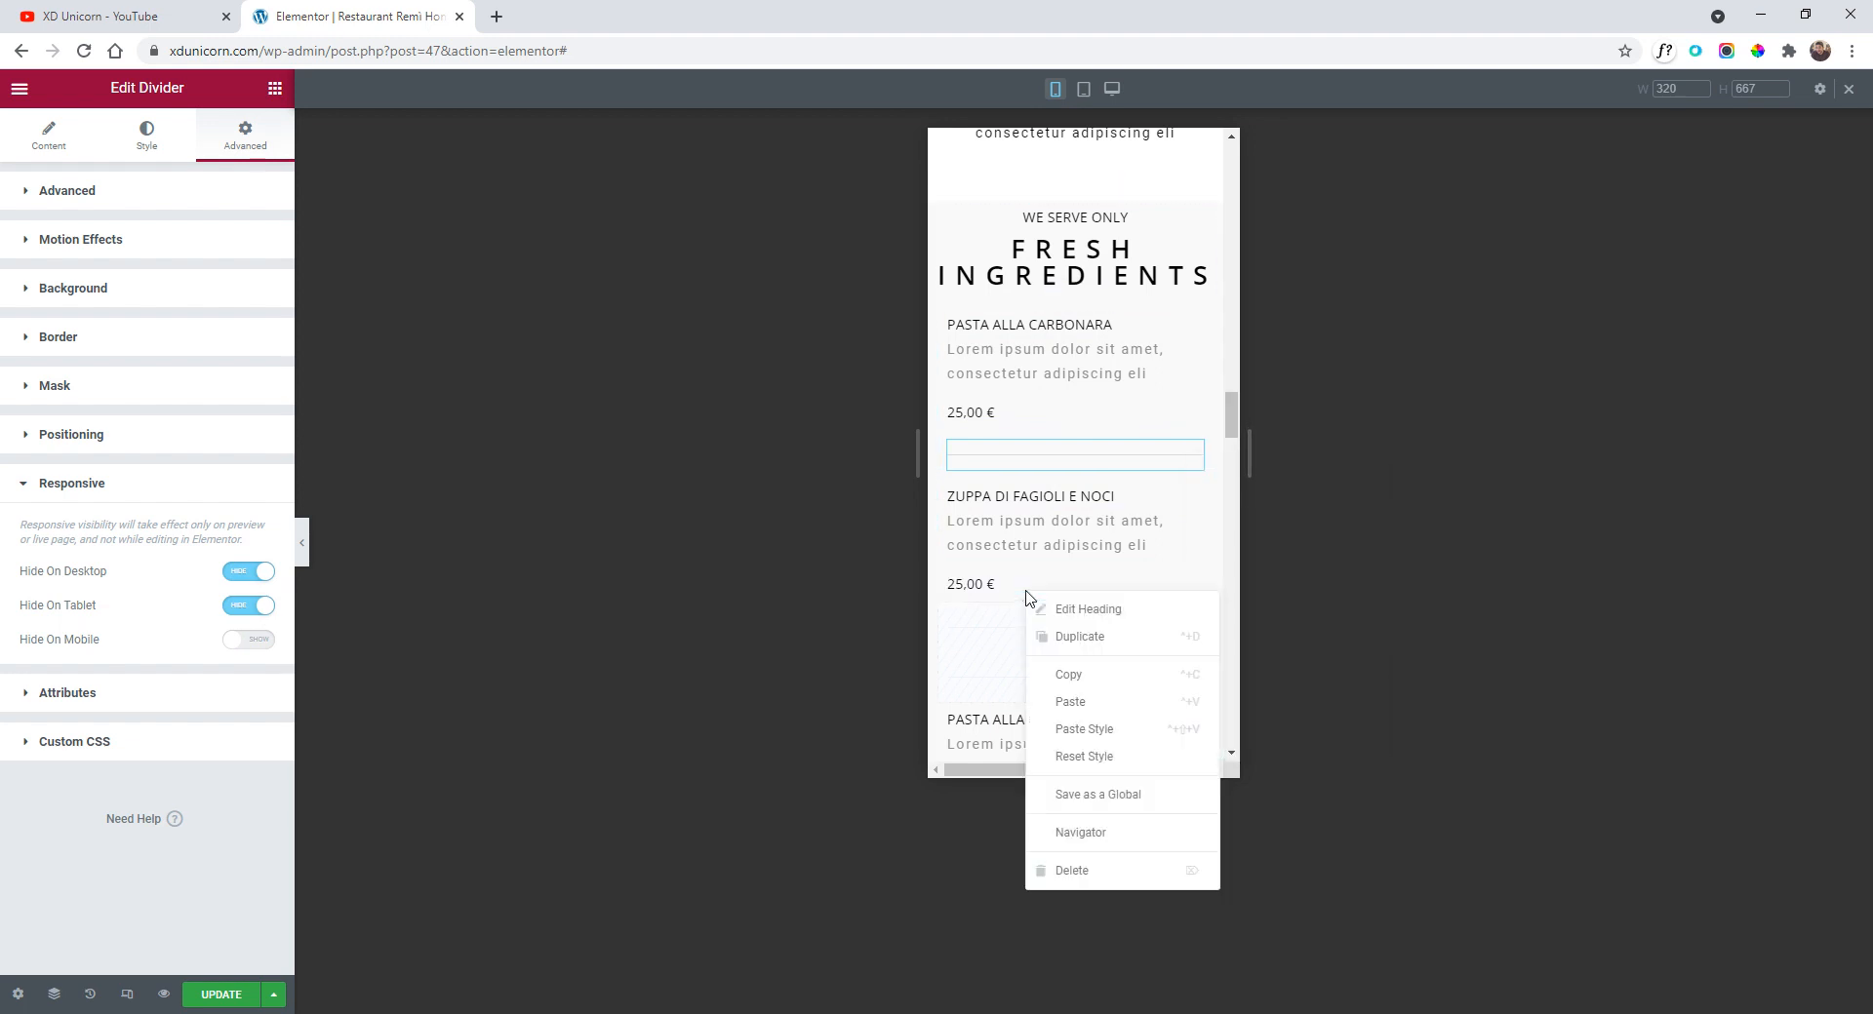
click(1108, 704)
- Paste the copied divider below both prices in the second pair of dishes
scroll(1115, 676, down, 5)
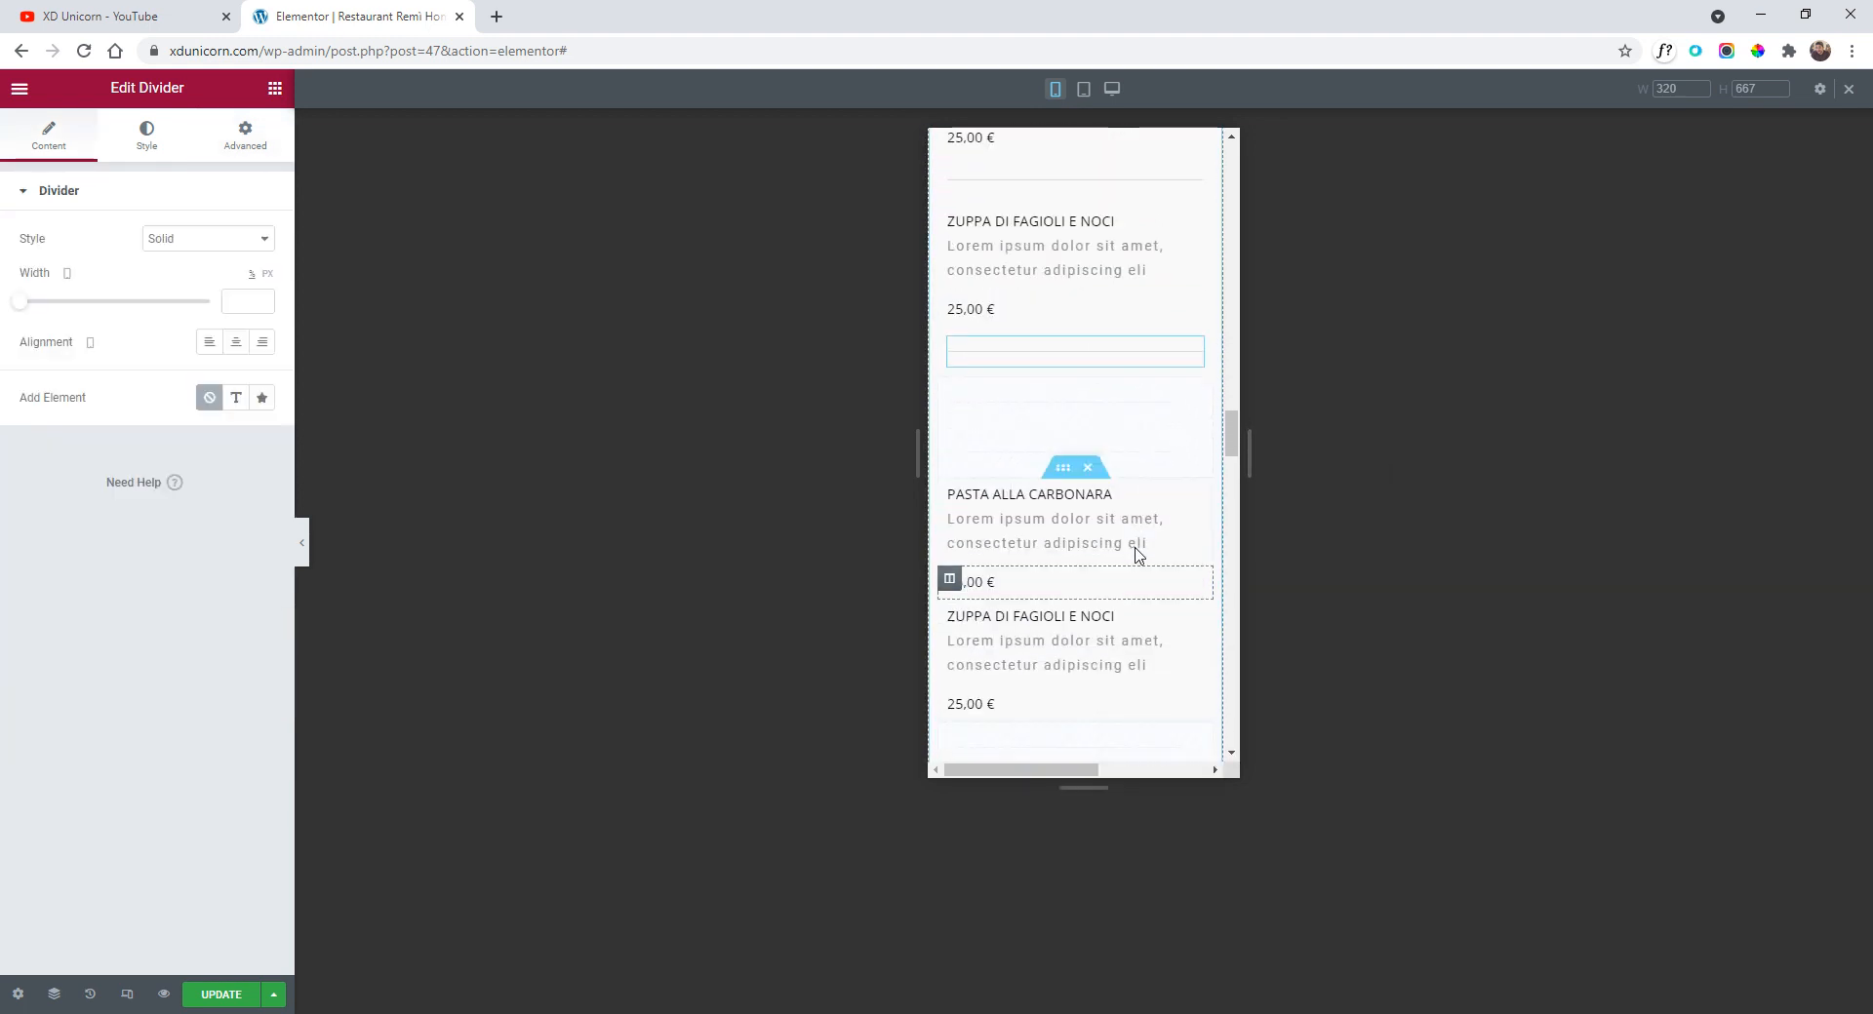
right_click(1024, 378)
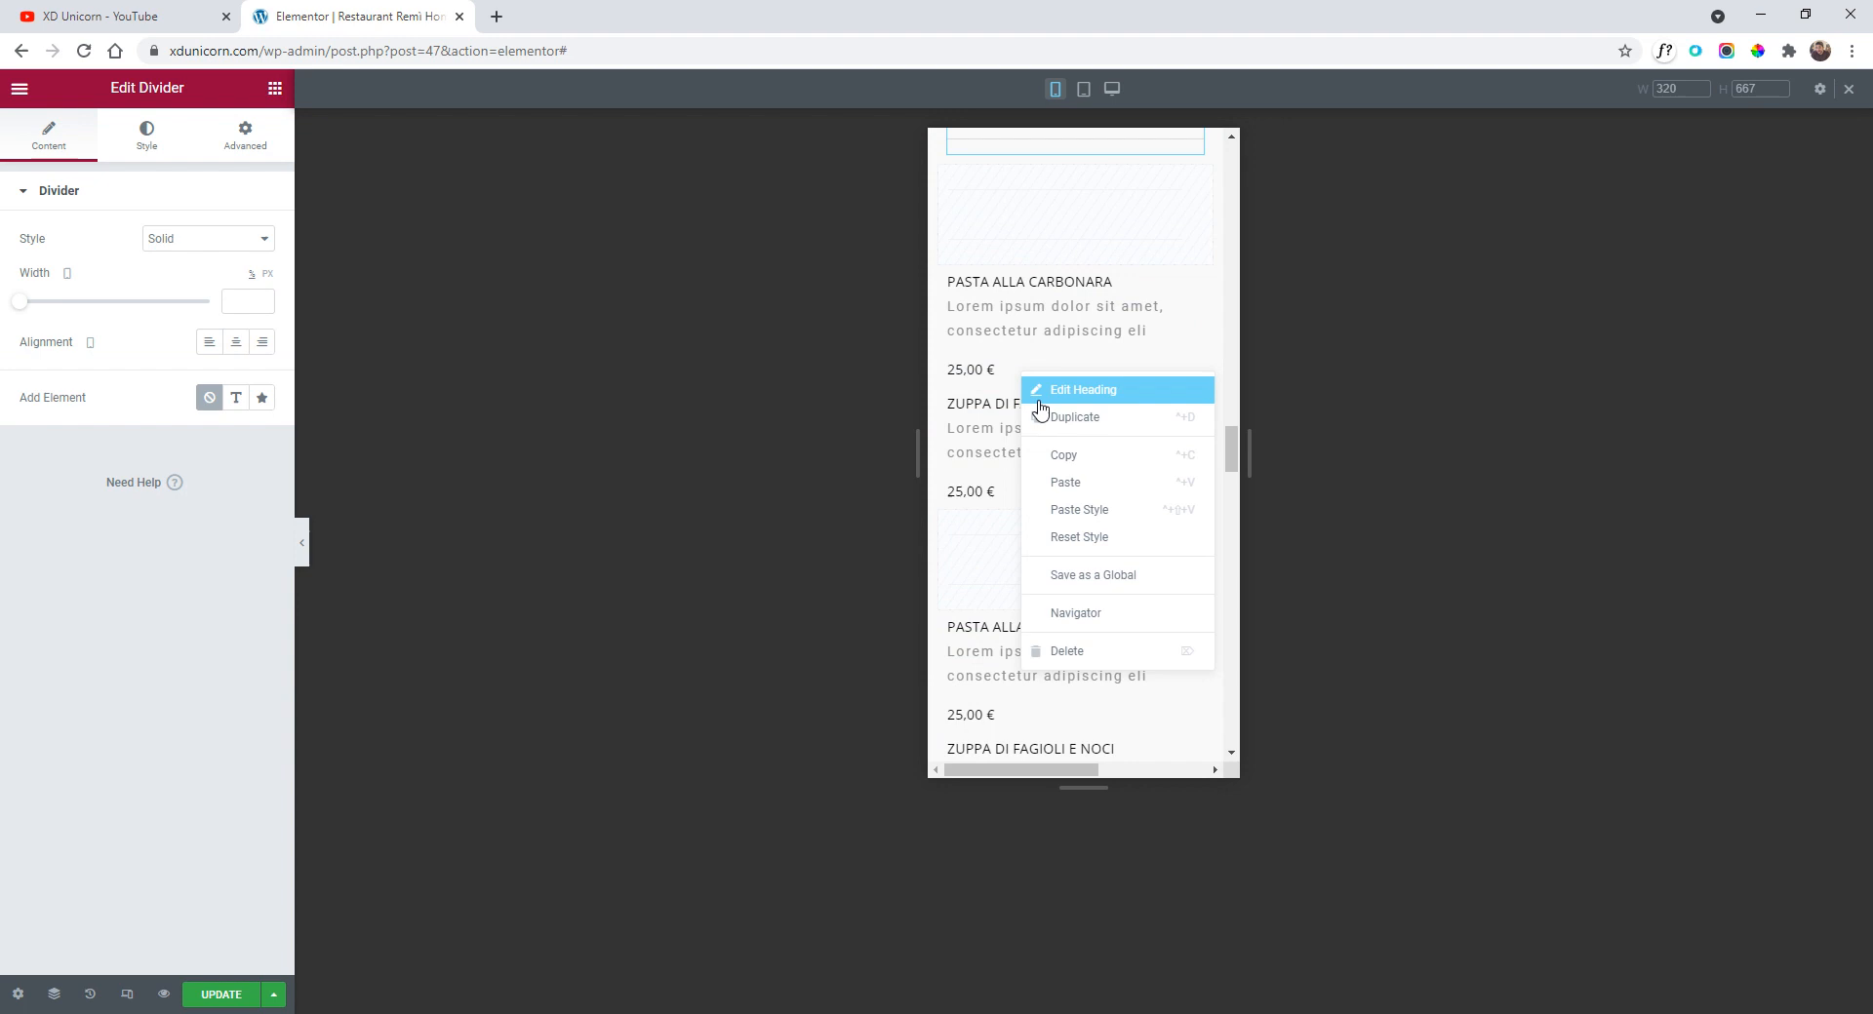
click(1099, 484)
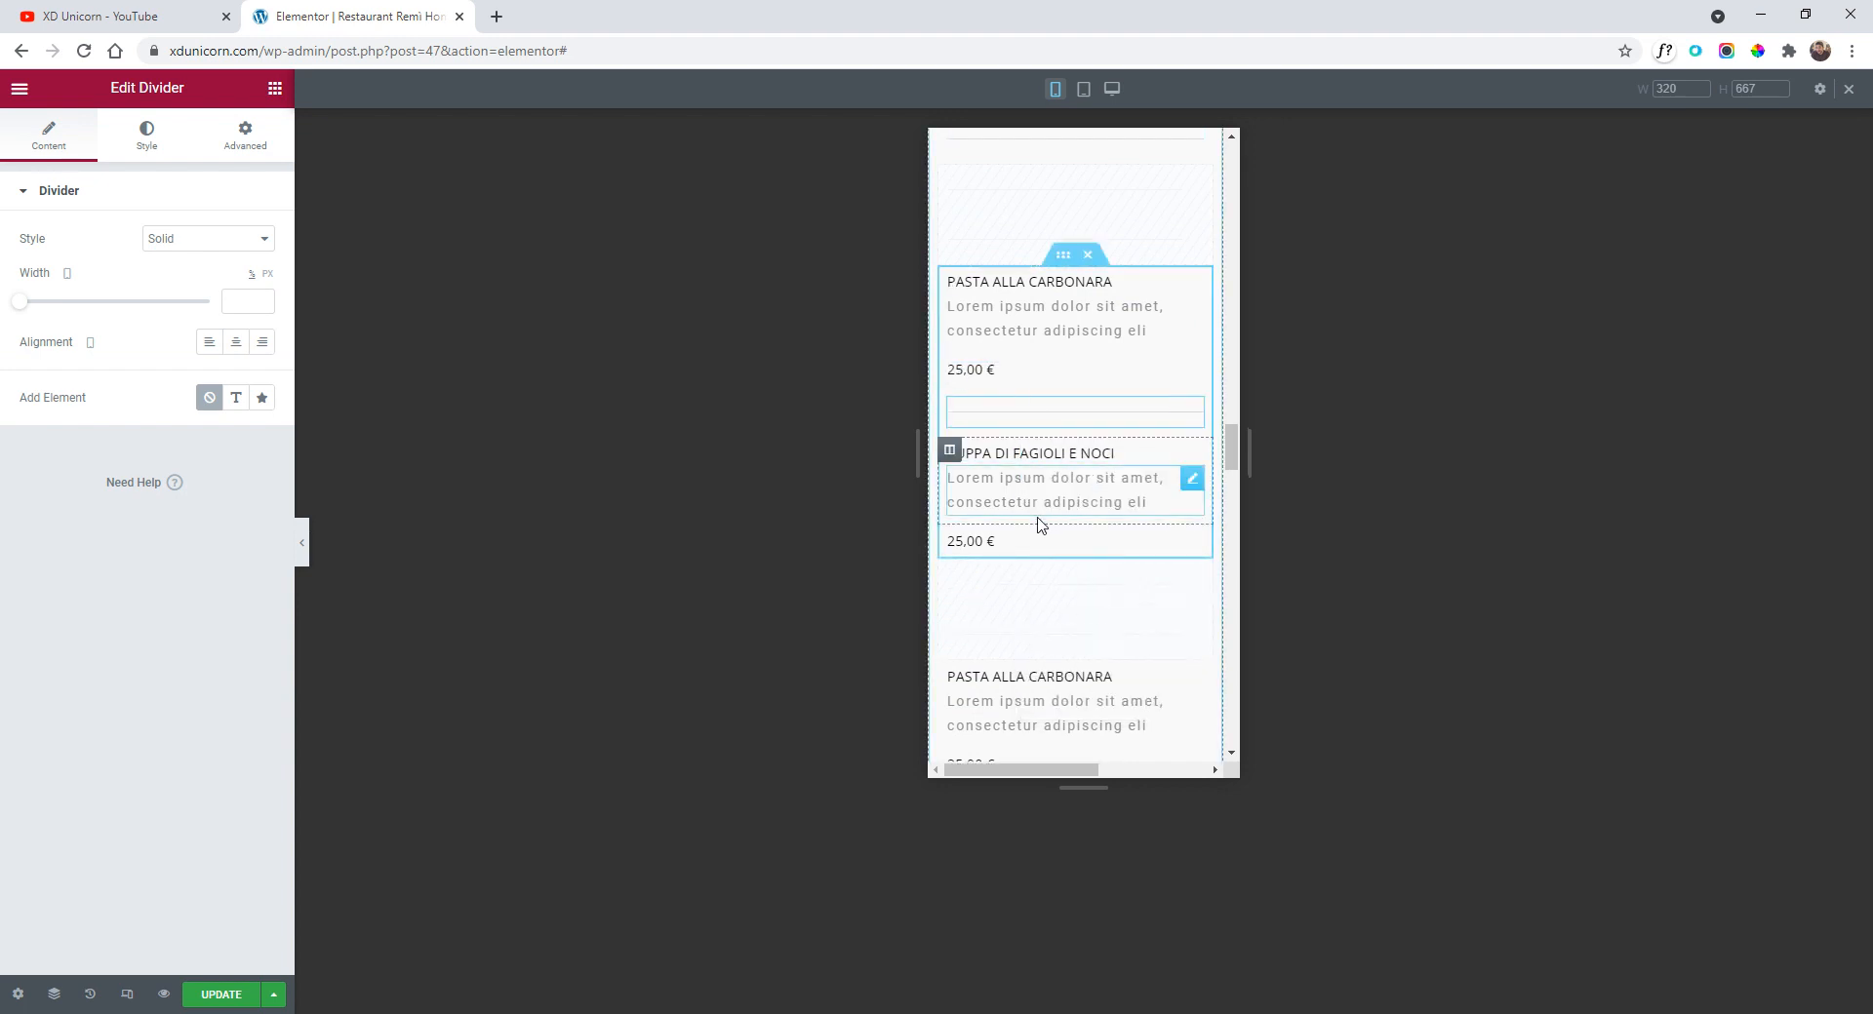
right_click(1005, 539)
right_click(985, 540)
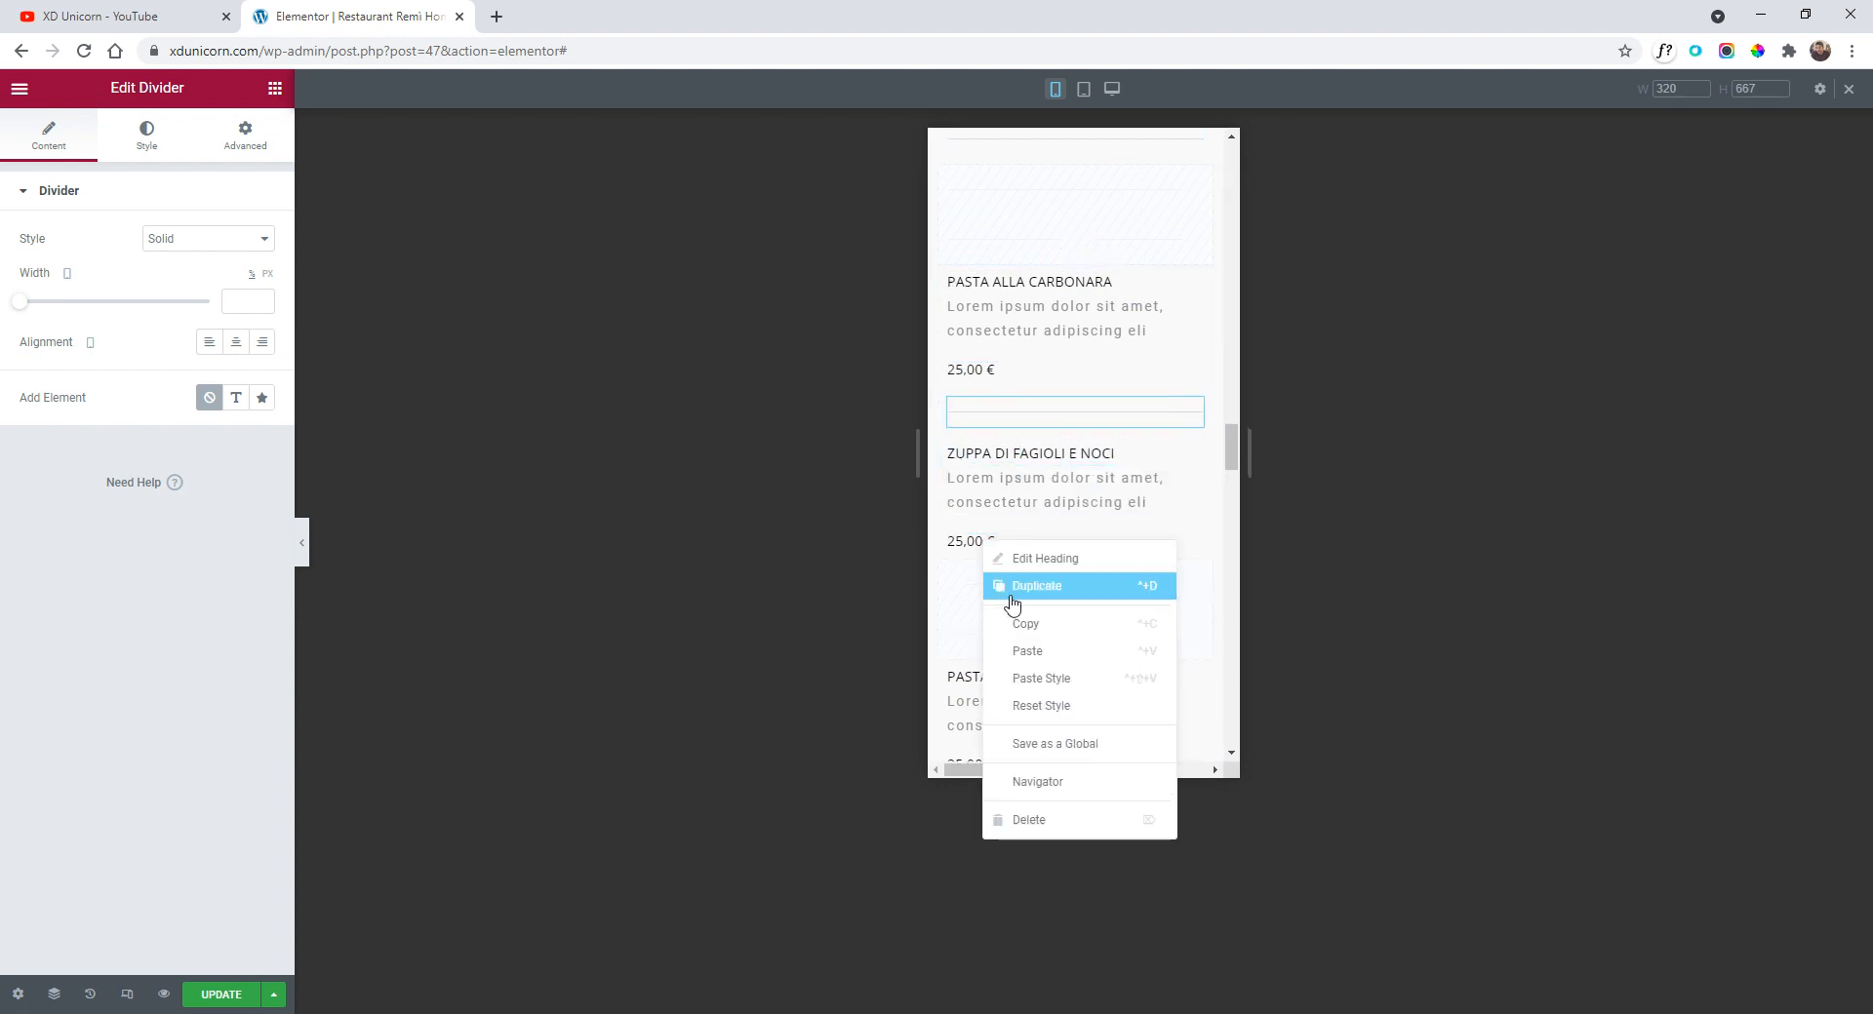
click(1061, 648)
- Copy the divider again and paste it below both prices in the third pair of dishes
scroll(1110, 559, down, 3)
right_click(1102, 529)
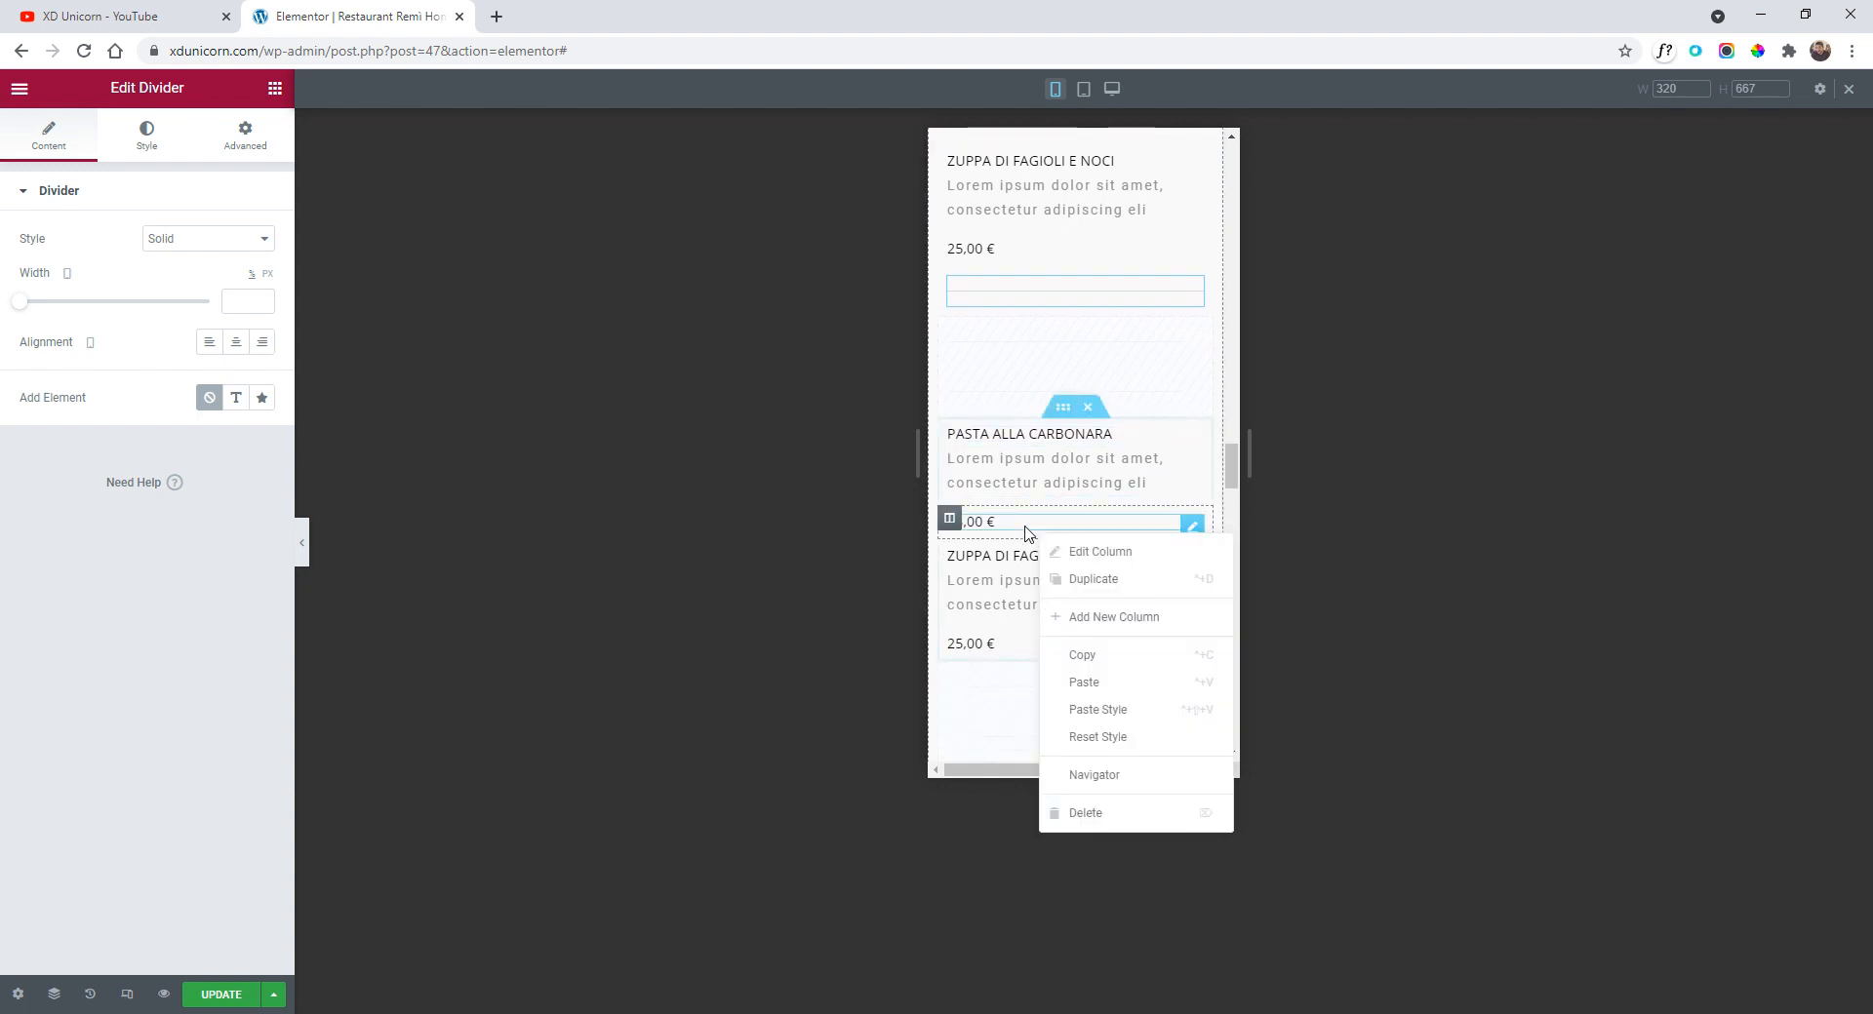
click(1077, 610)
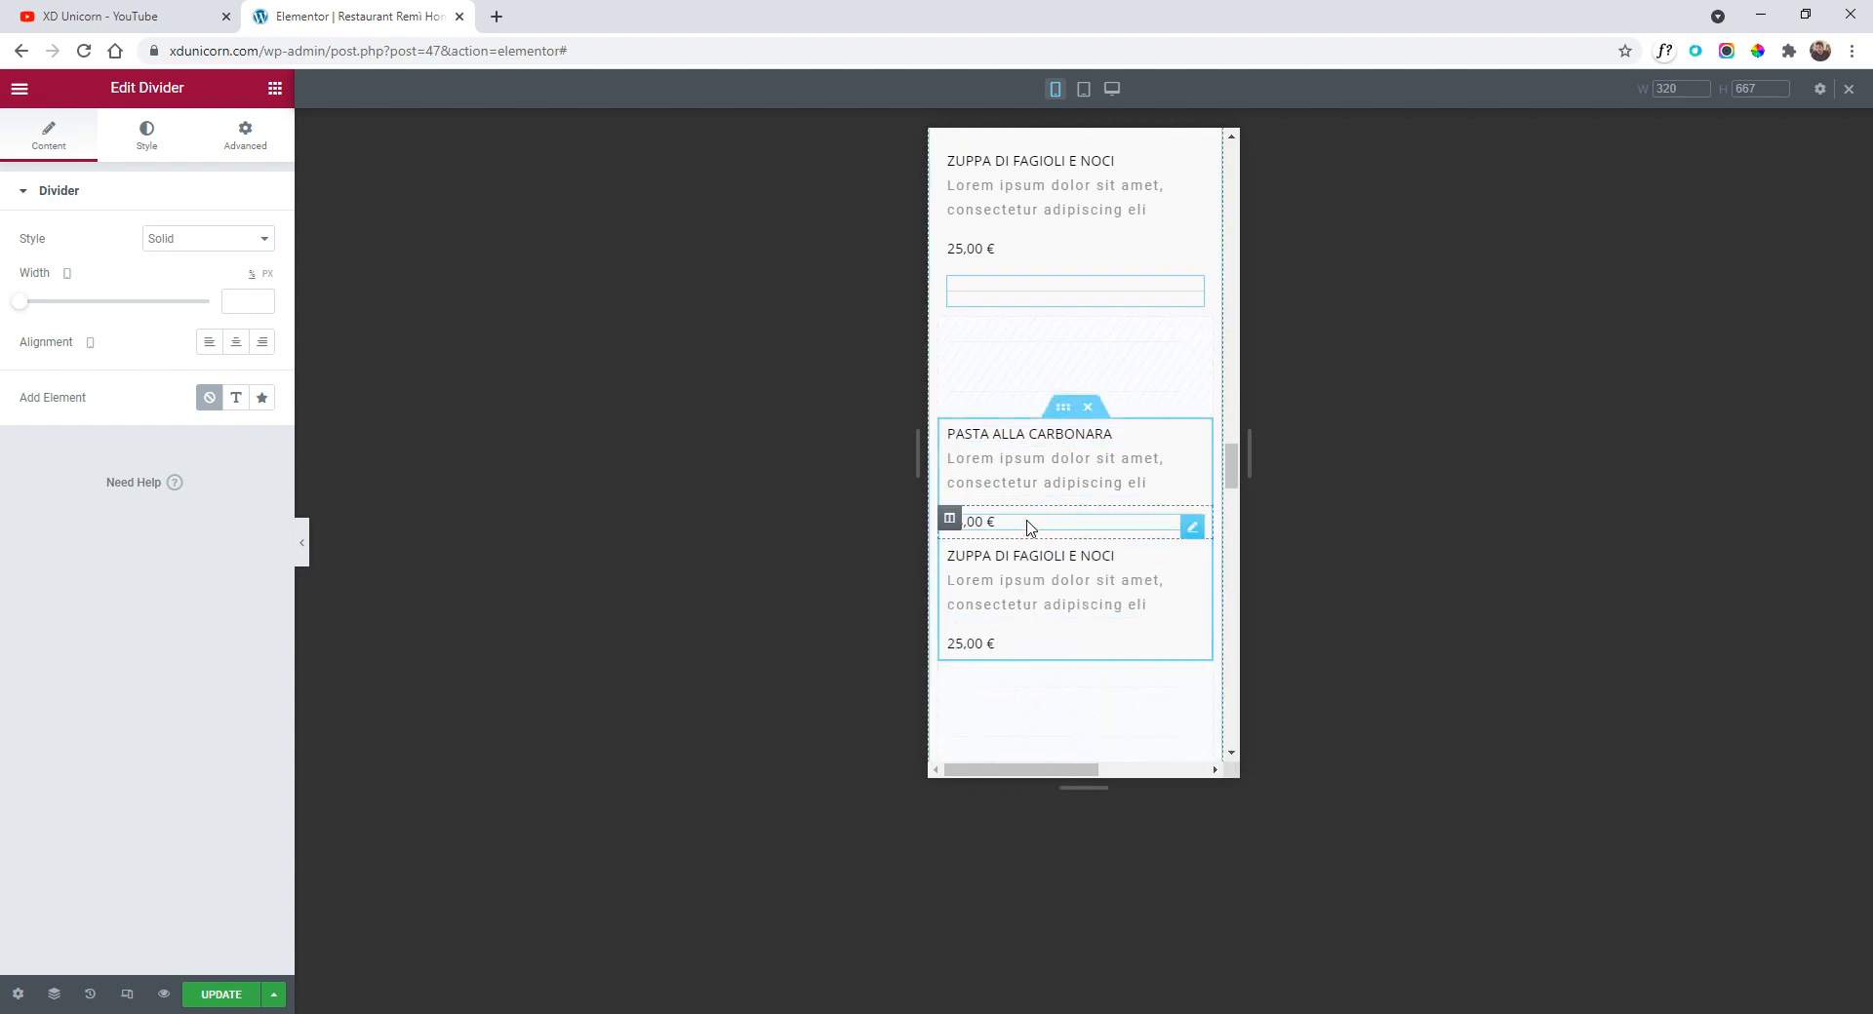
right_click(1031, 296)
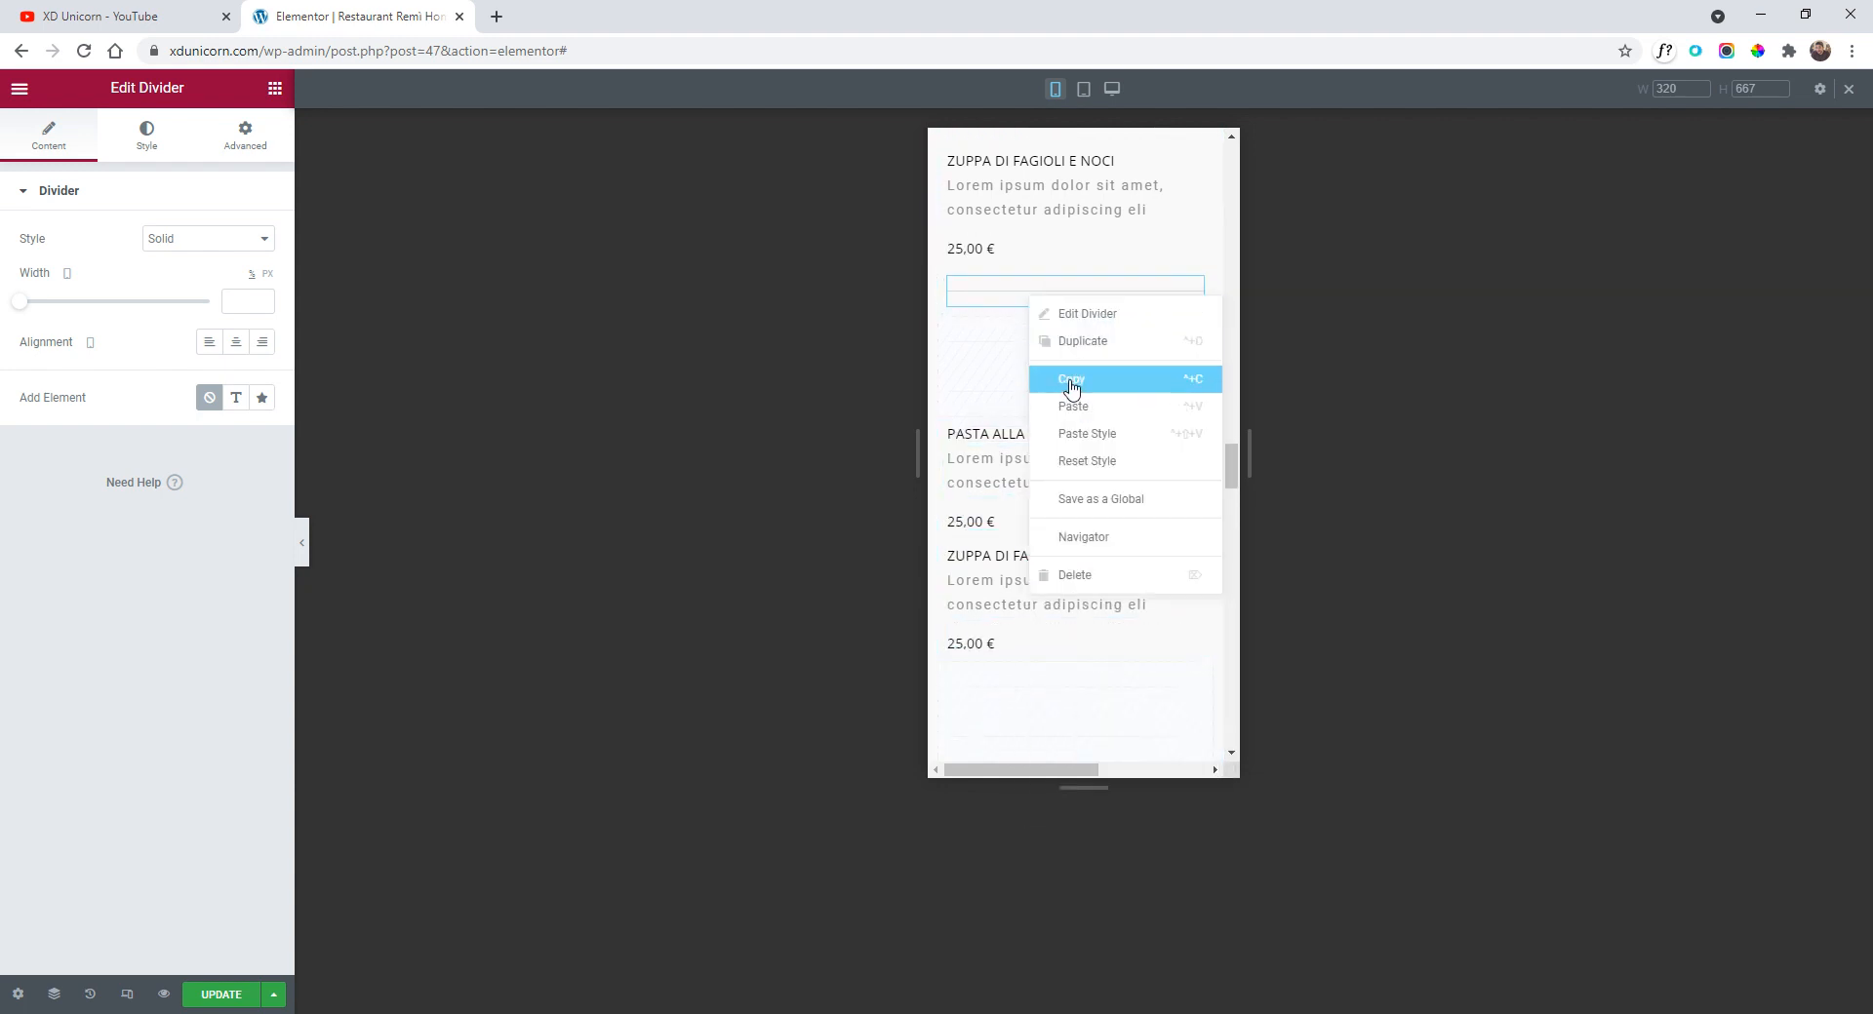
click(1036, 383)
right_click(995, 524)
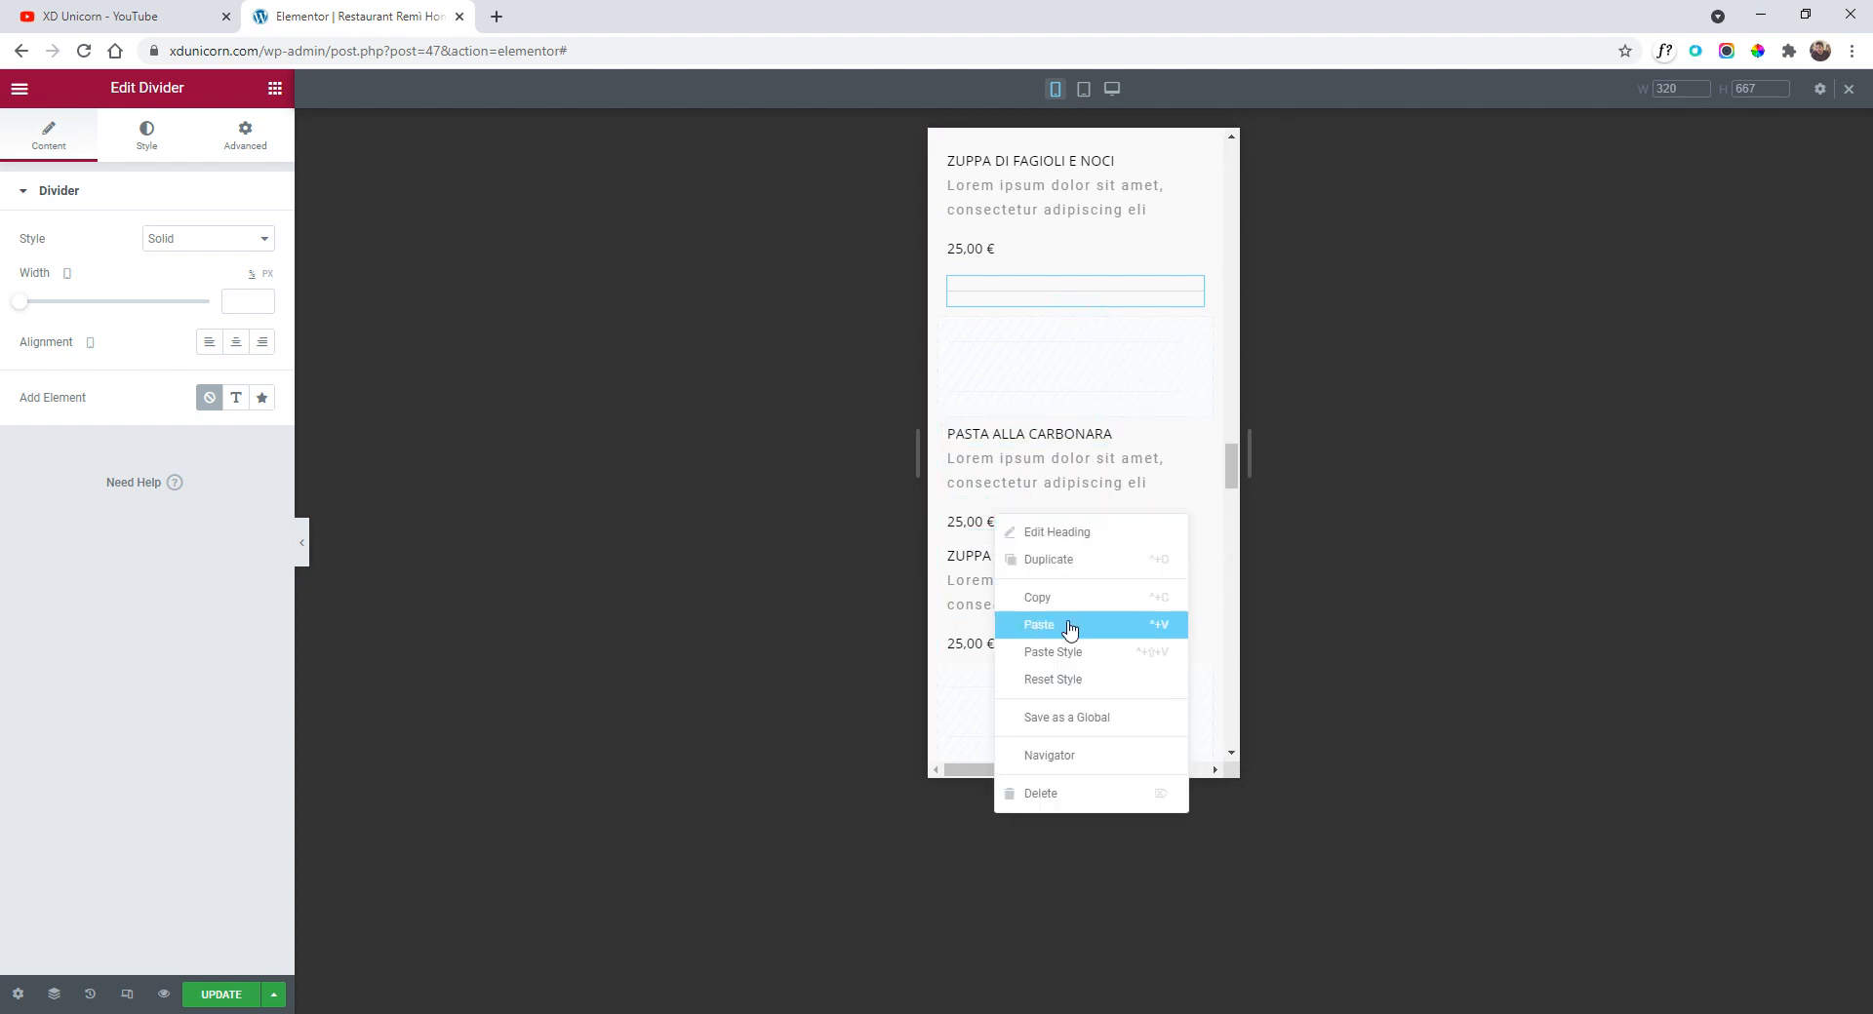
click(1068, 624)
scroll(1034, 614, down, 1)
right_click(995, 598)
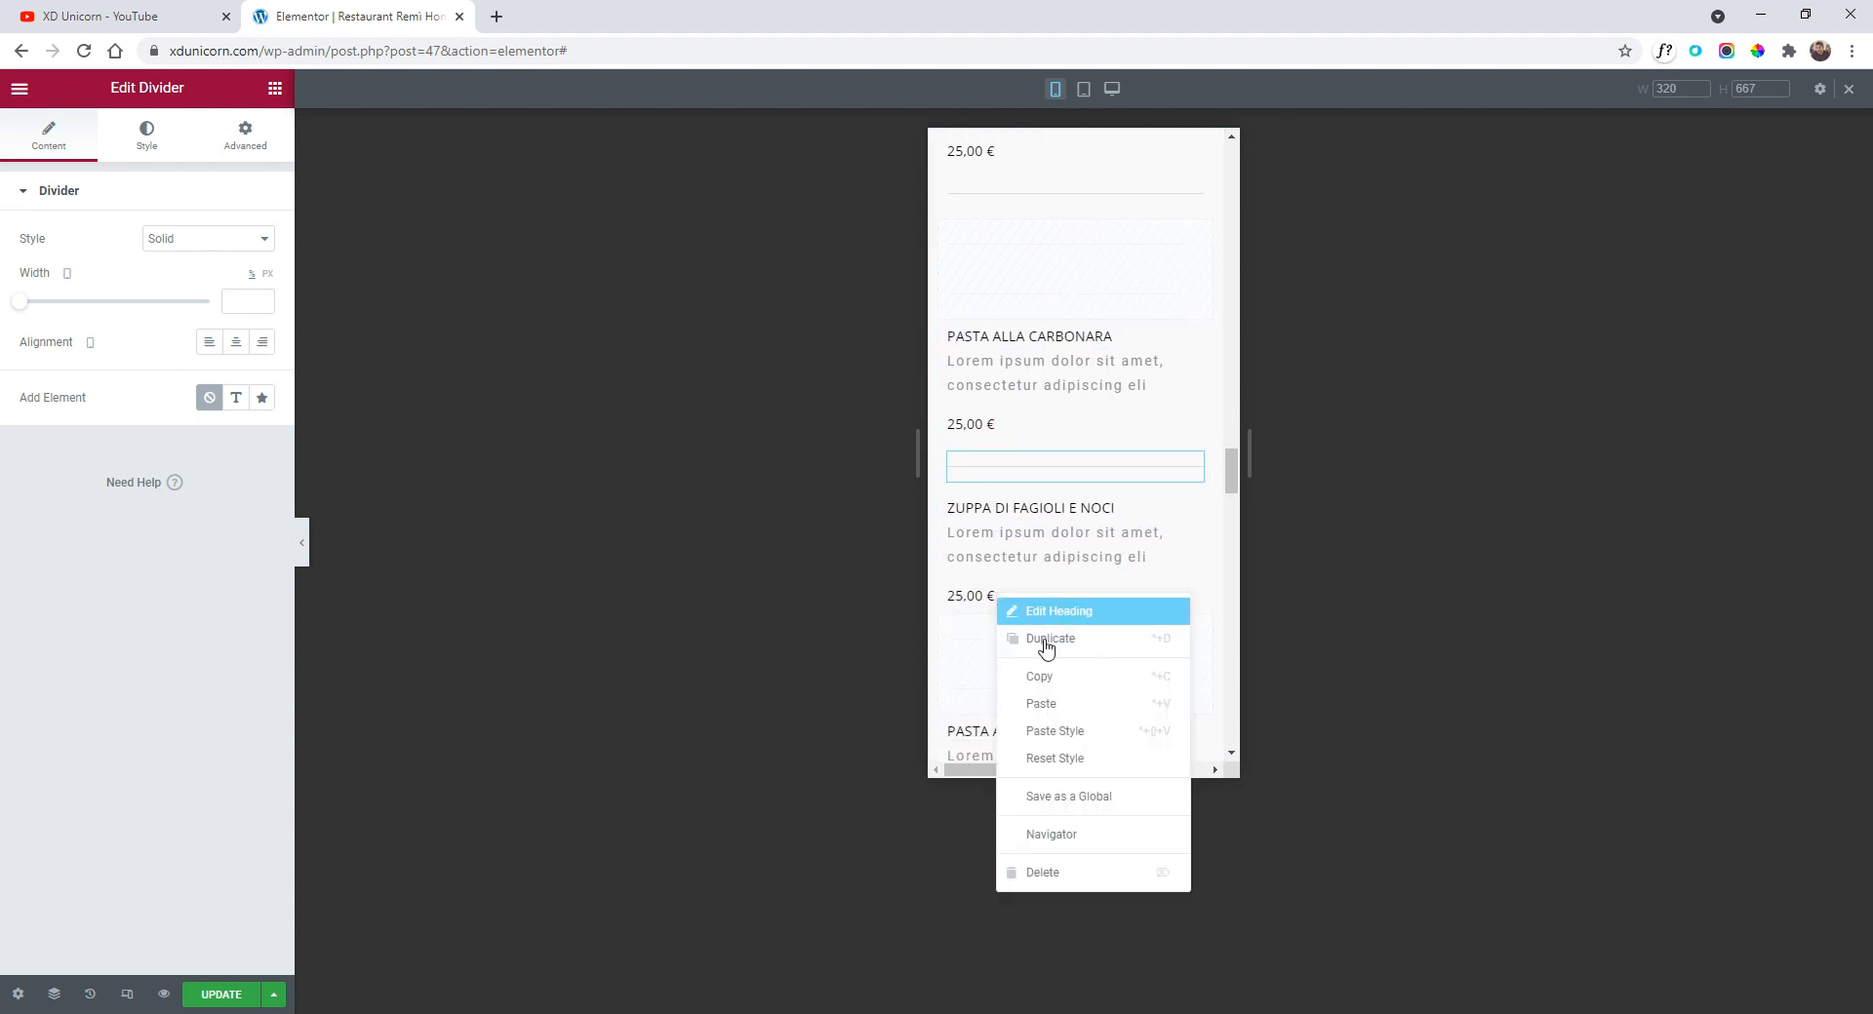
click(1086, 703)
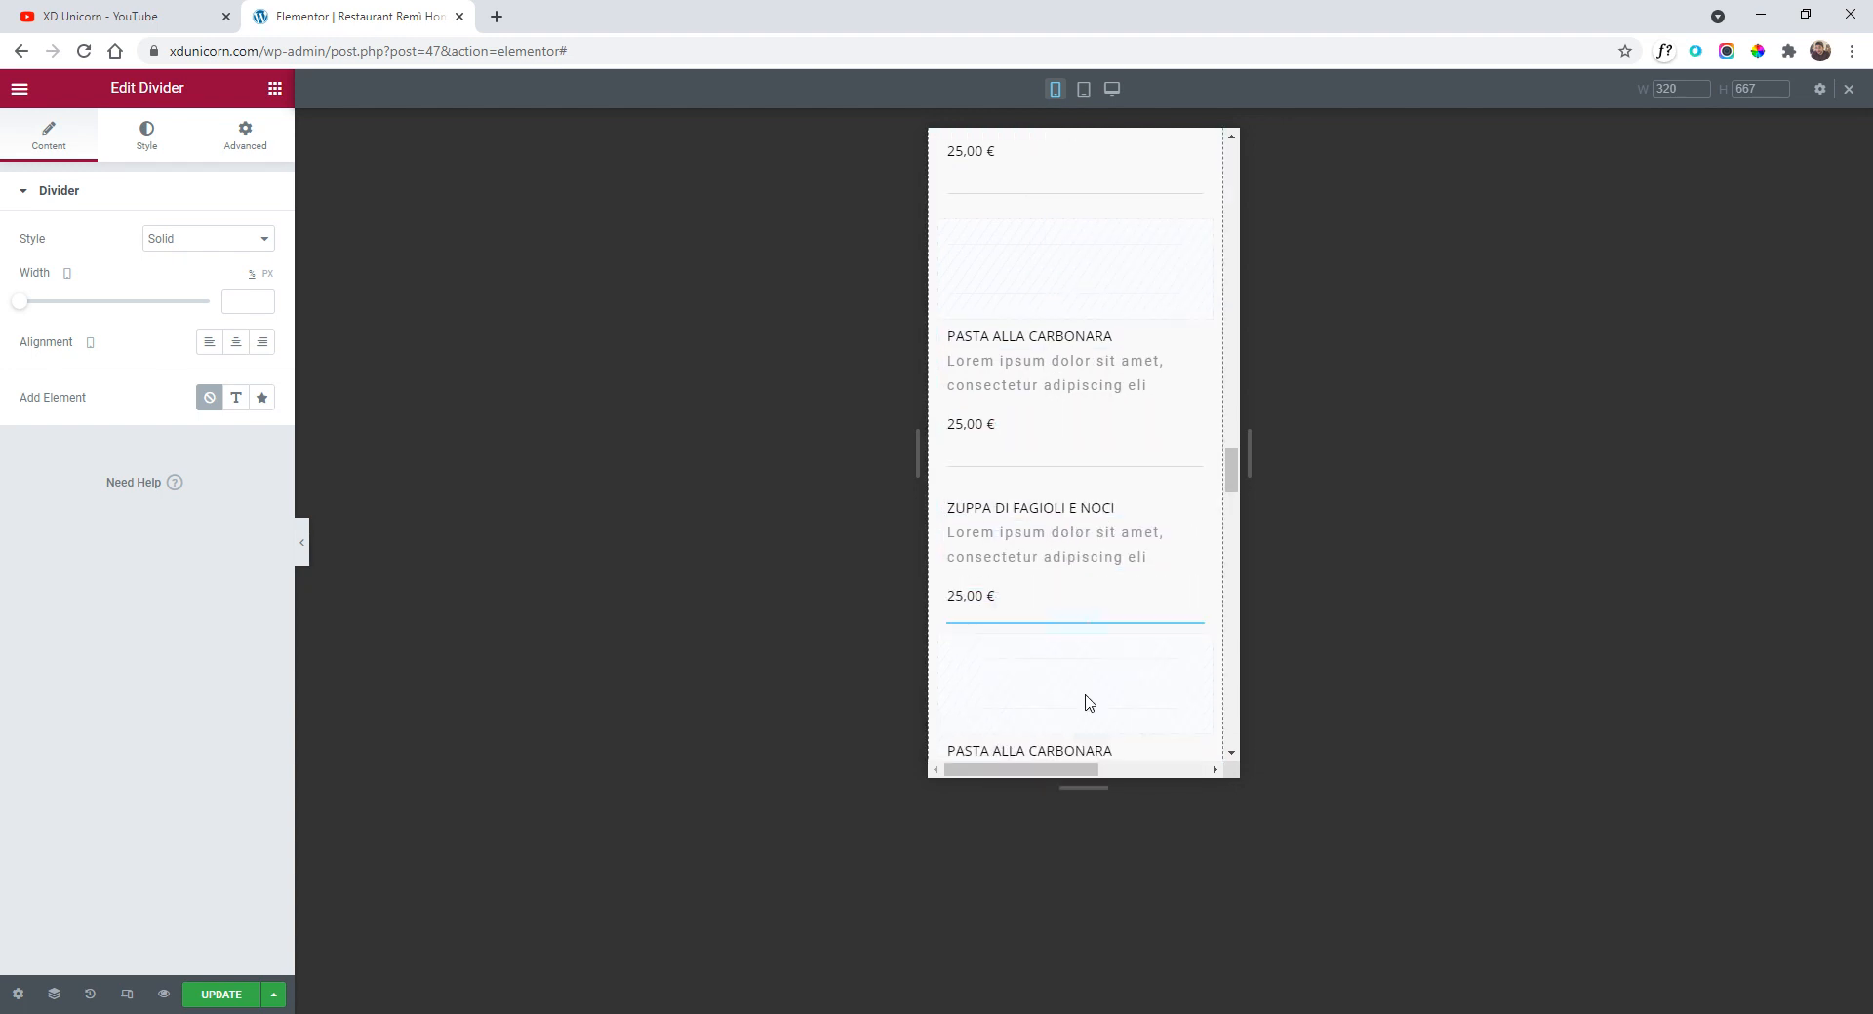
- Preview the mobile page without the editing panel and examine the divider lines and spacing throughout the dish list
click(302, 541)
scroll(914, 564, down, 4)
scroll(913, 564, up, 2)
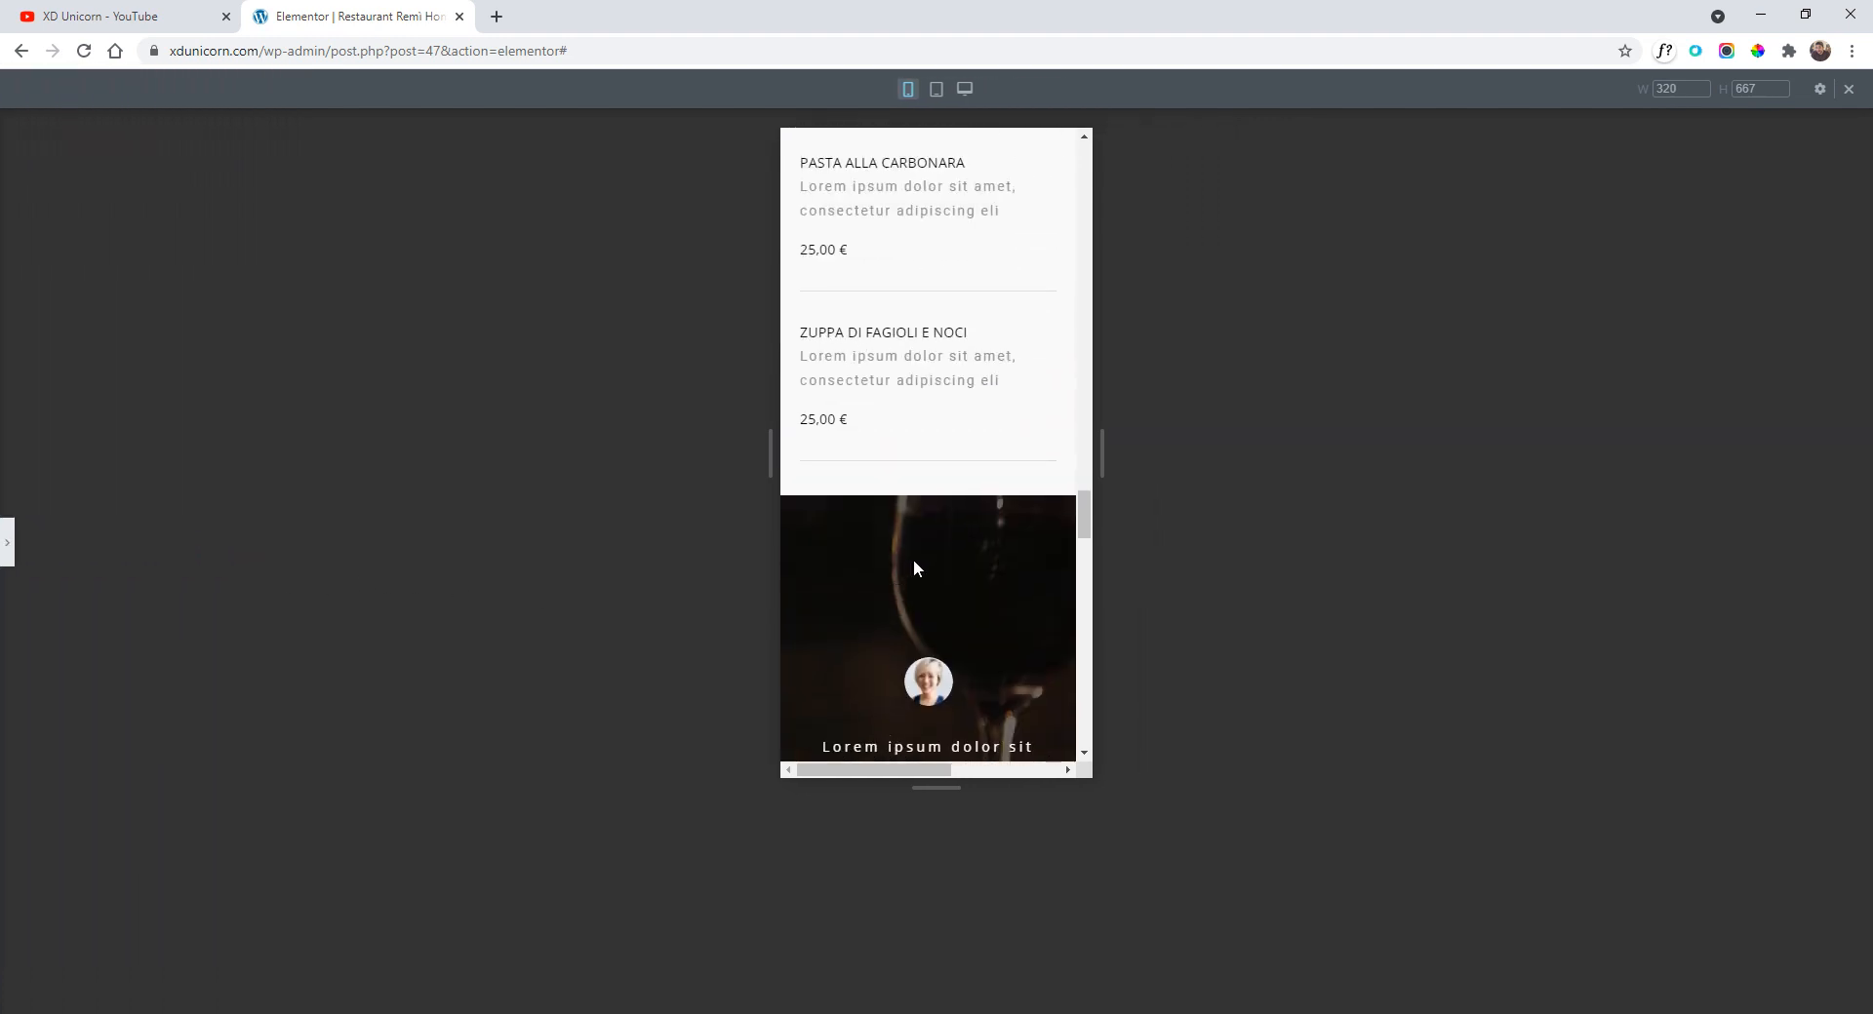
scroll(914, 566, up, 5)
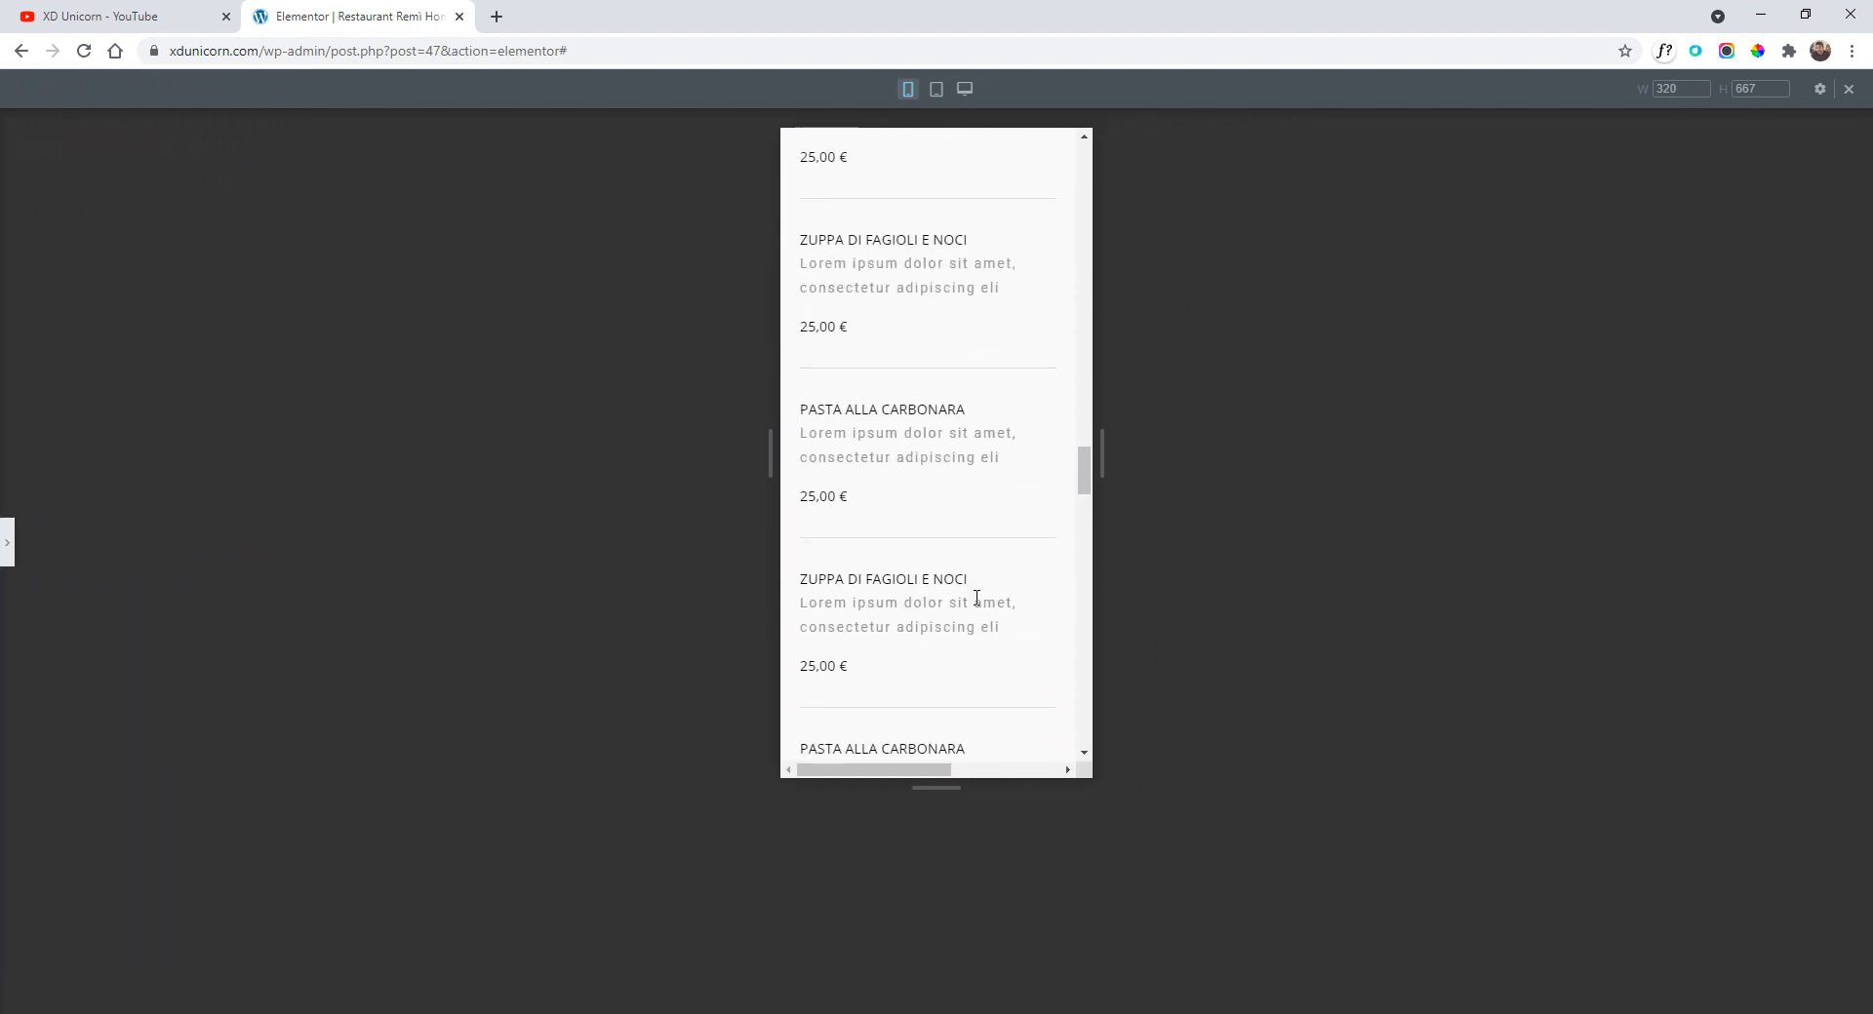
scroll(976, 597, up, 5)
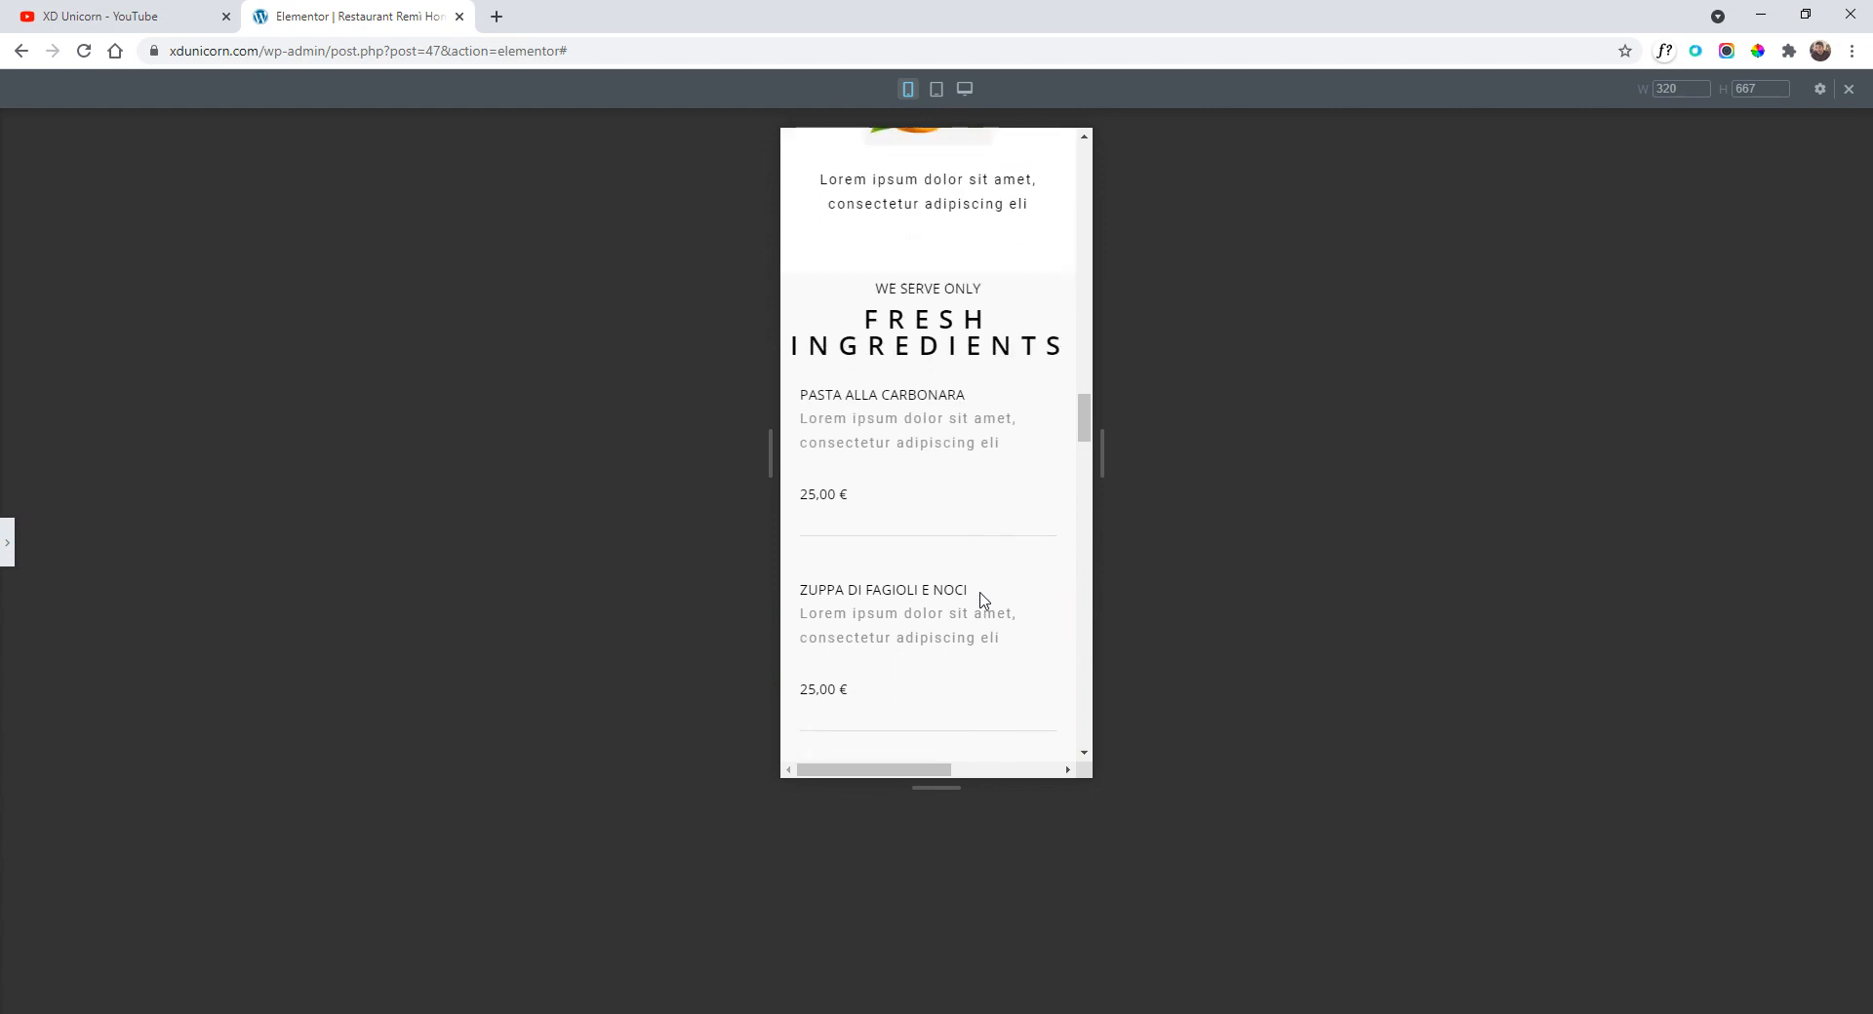
scroll(981, 599, down, 2)
scroll(986, 585, up, 2)
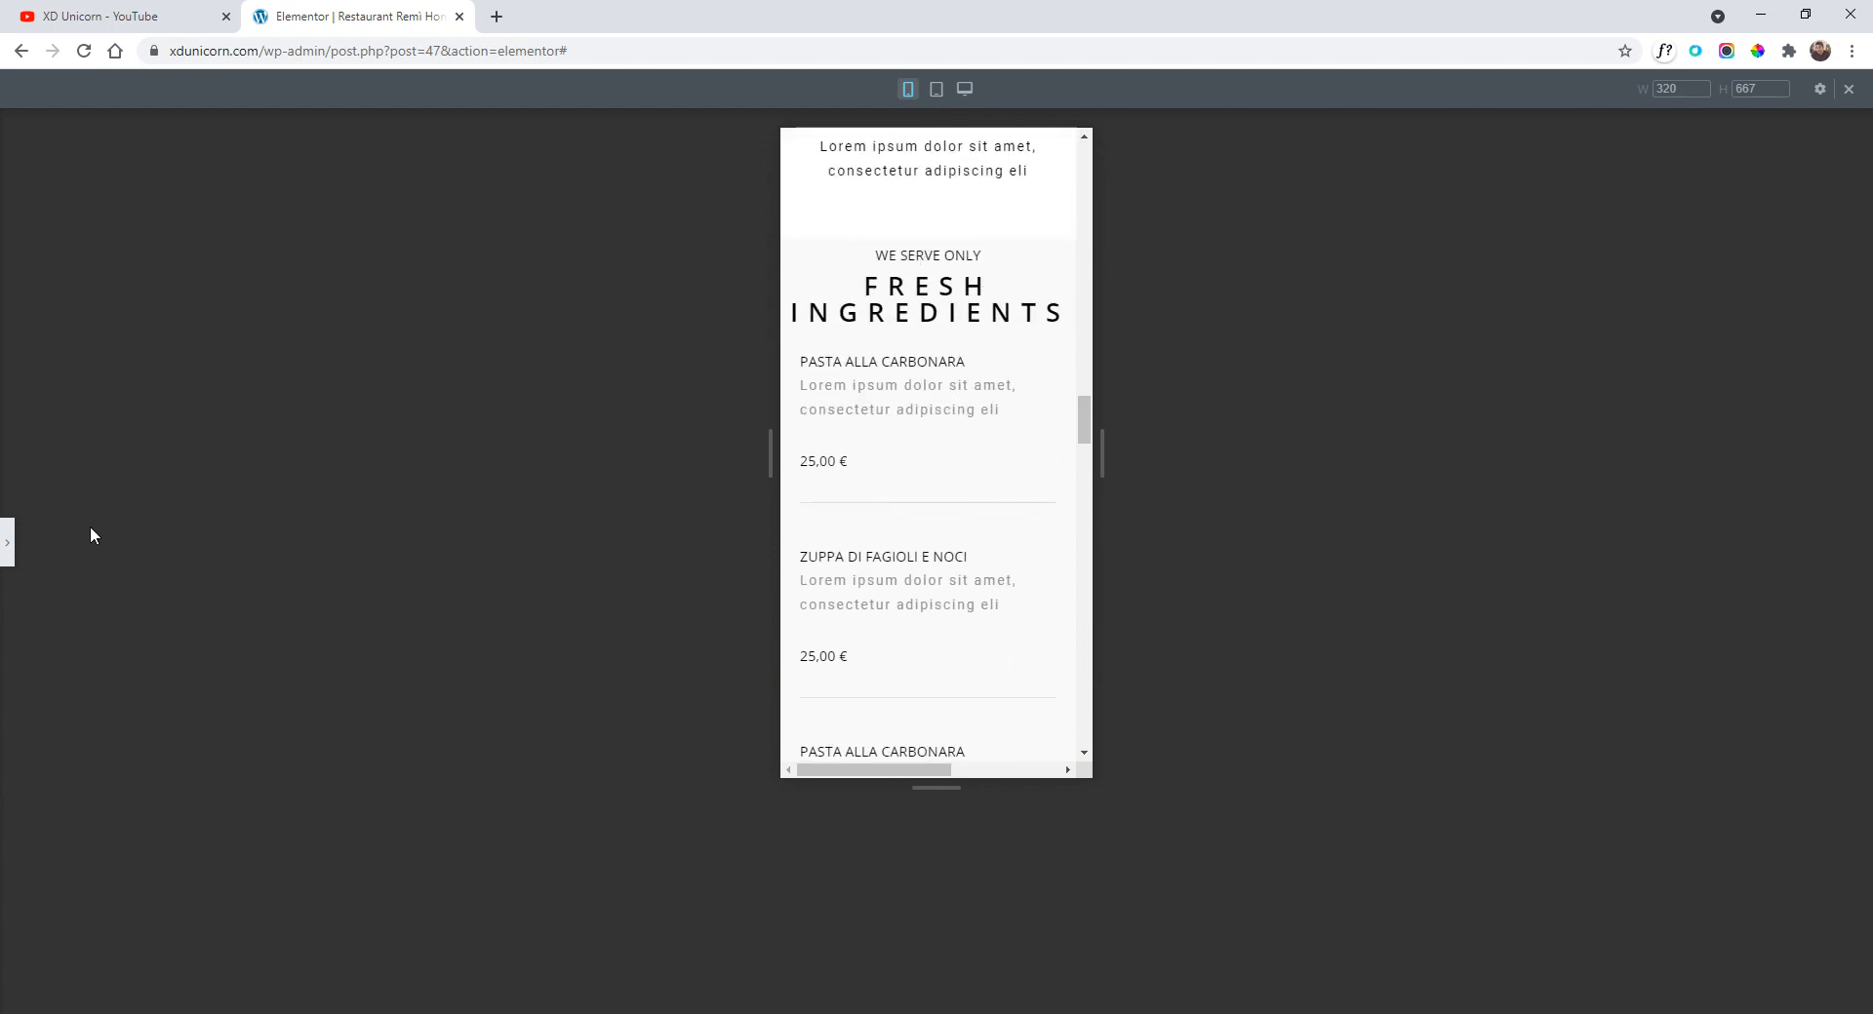
- Reduce the mobile font size of the FRESH INGREDIENTS heading in its typography settings
click(7, 542)
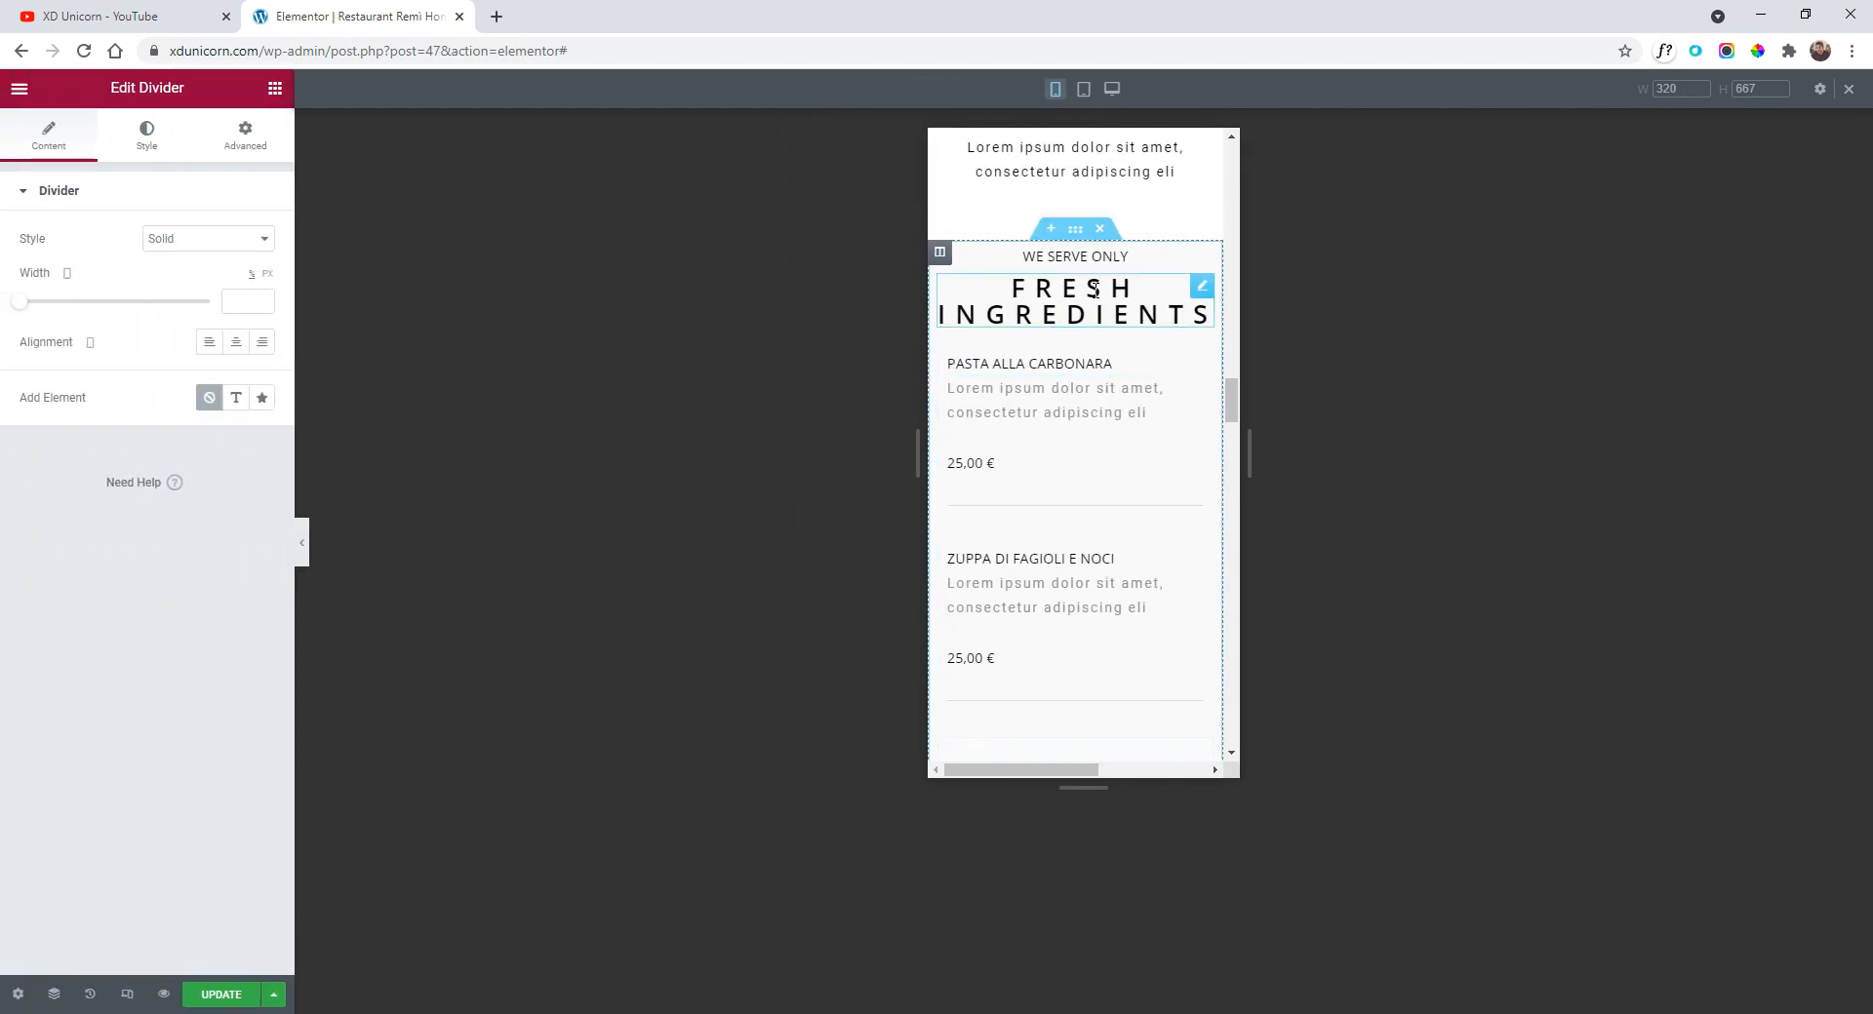
click(1094, 290)
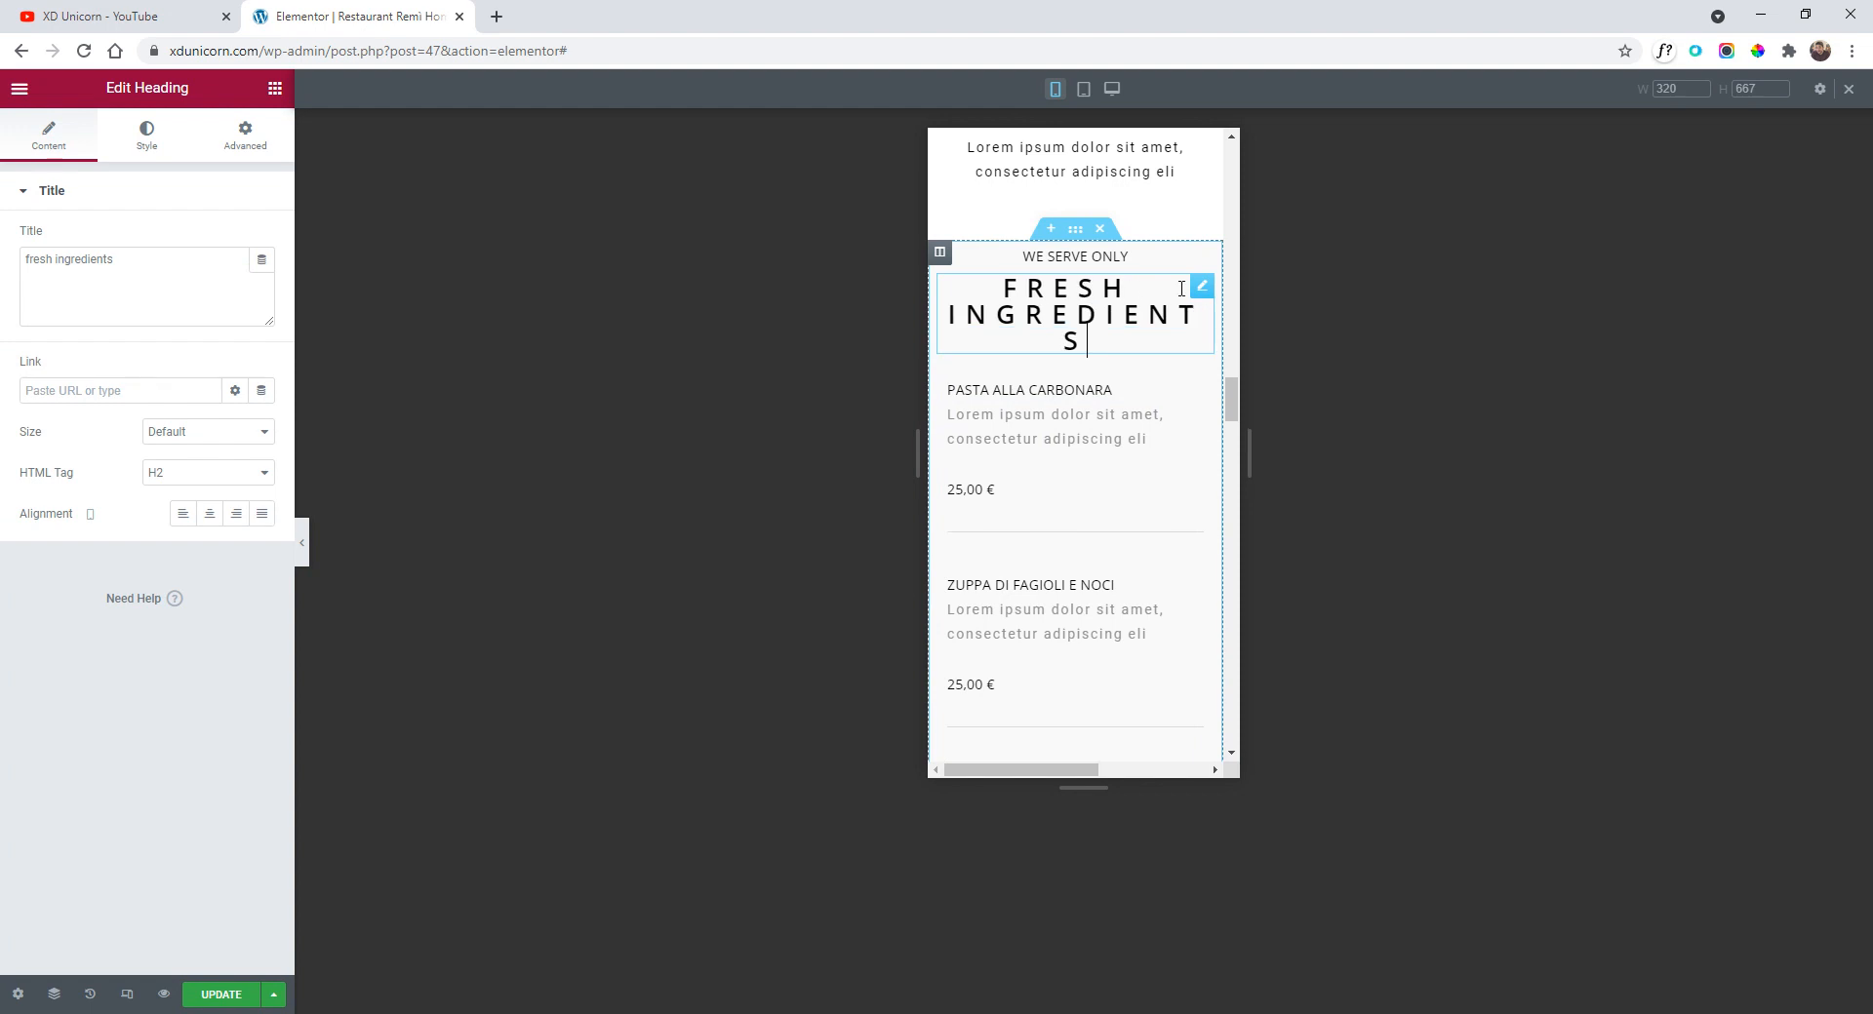
click(146, 156)
click(261, 279)
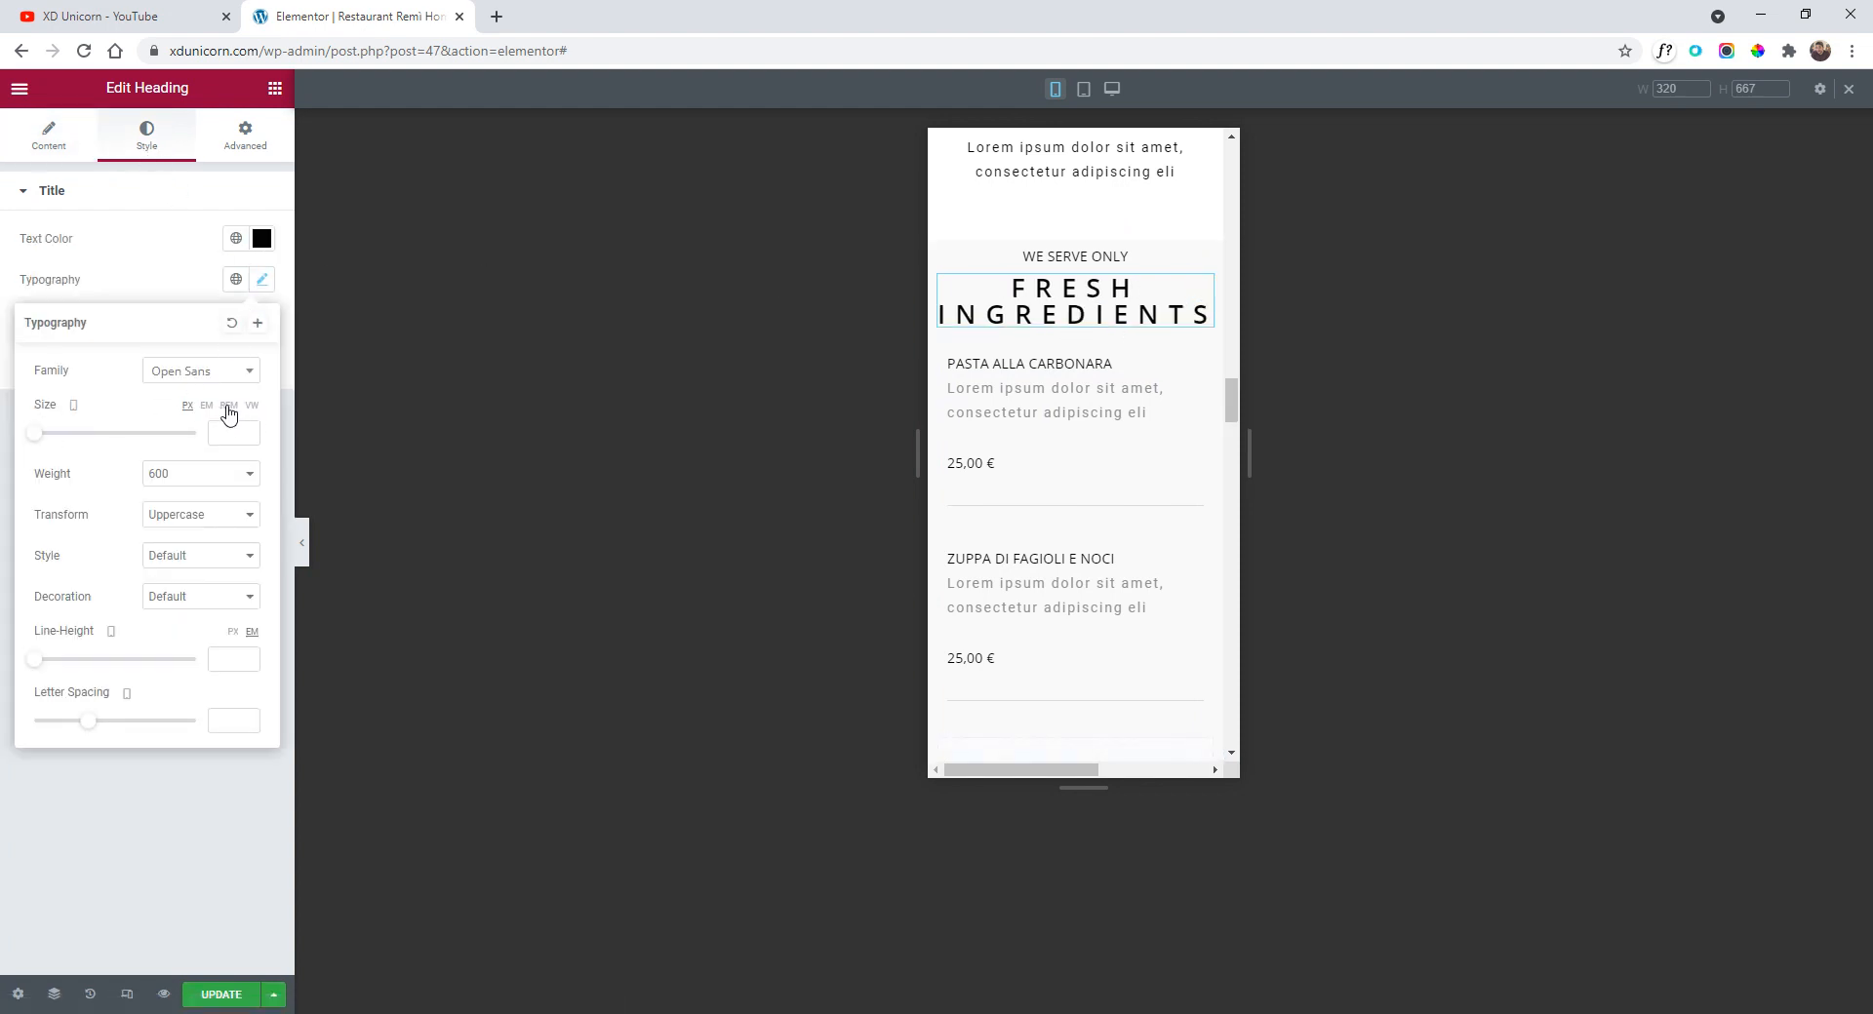
drag(34, 434, 51, 445)
- Delete the divider below the price of the last ZUPPA DI FAGIOLI E NOCI dish
scroll(1066, 435, down, 4)
click(1066, 435)
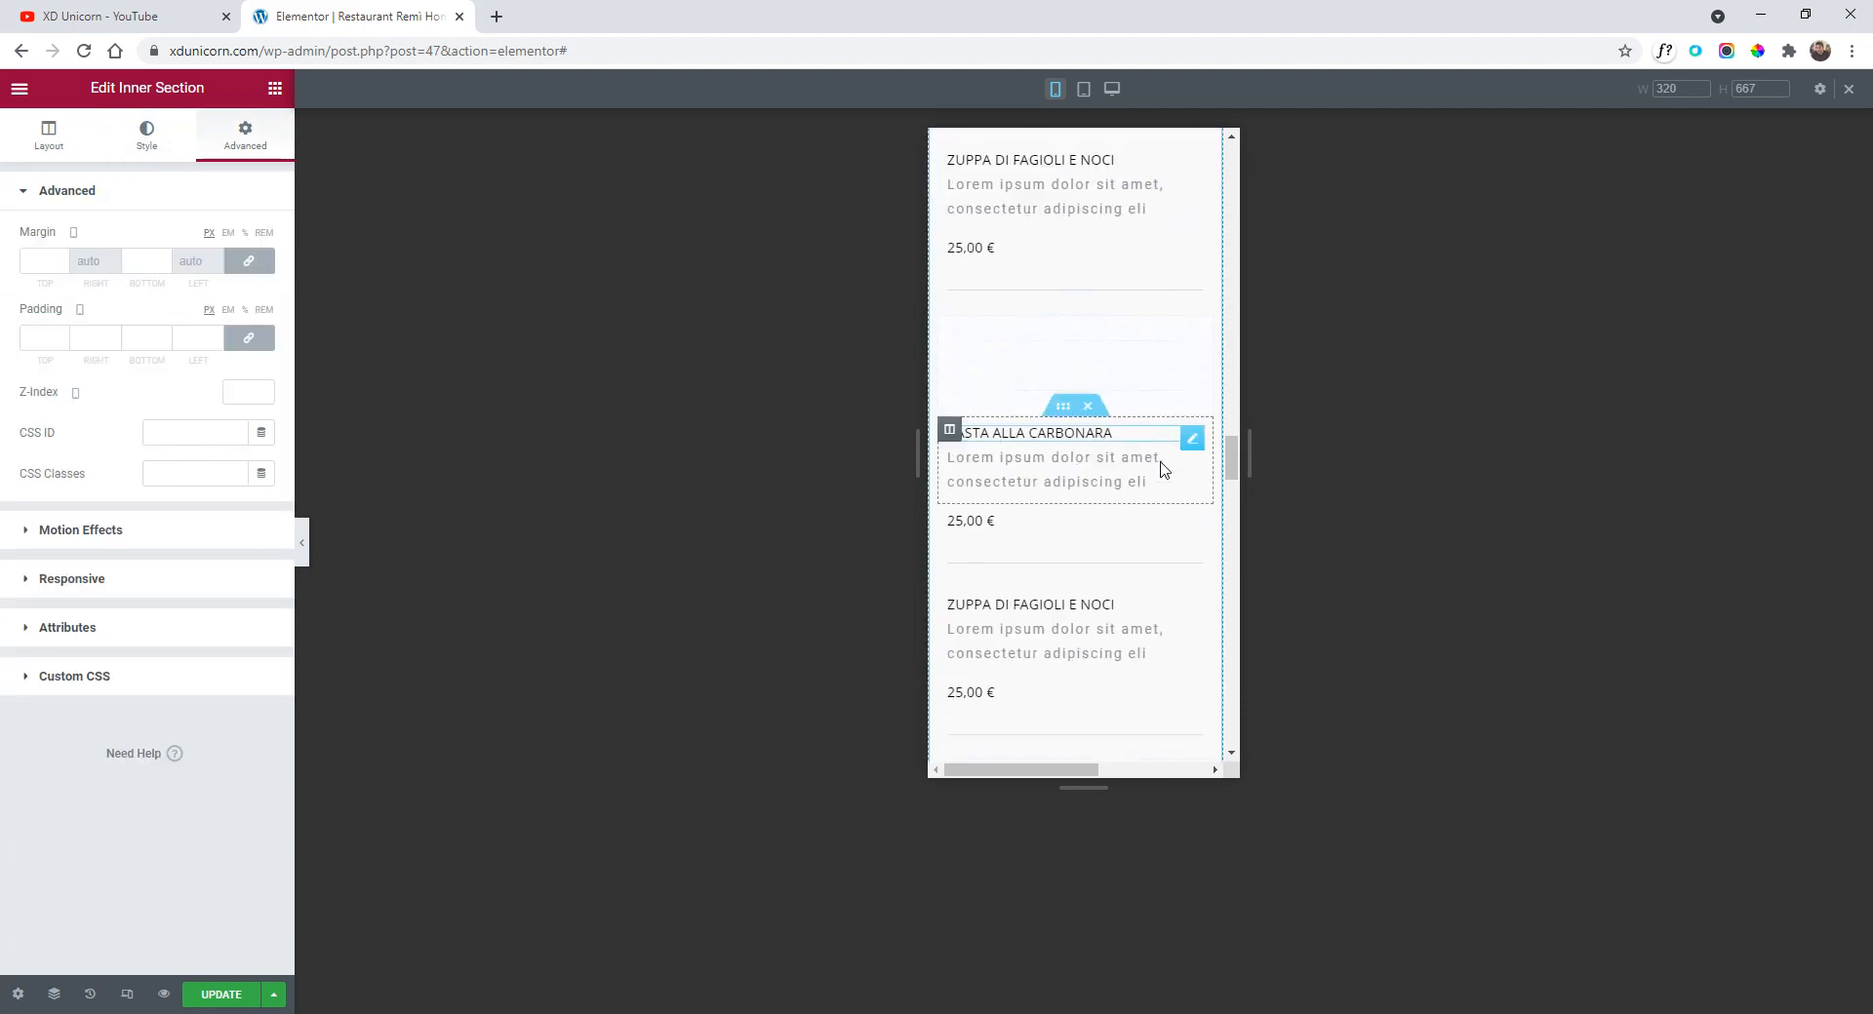
scroll(1161, 460, down, 5)
scroll(1173, 537, up, 3)
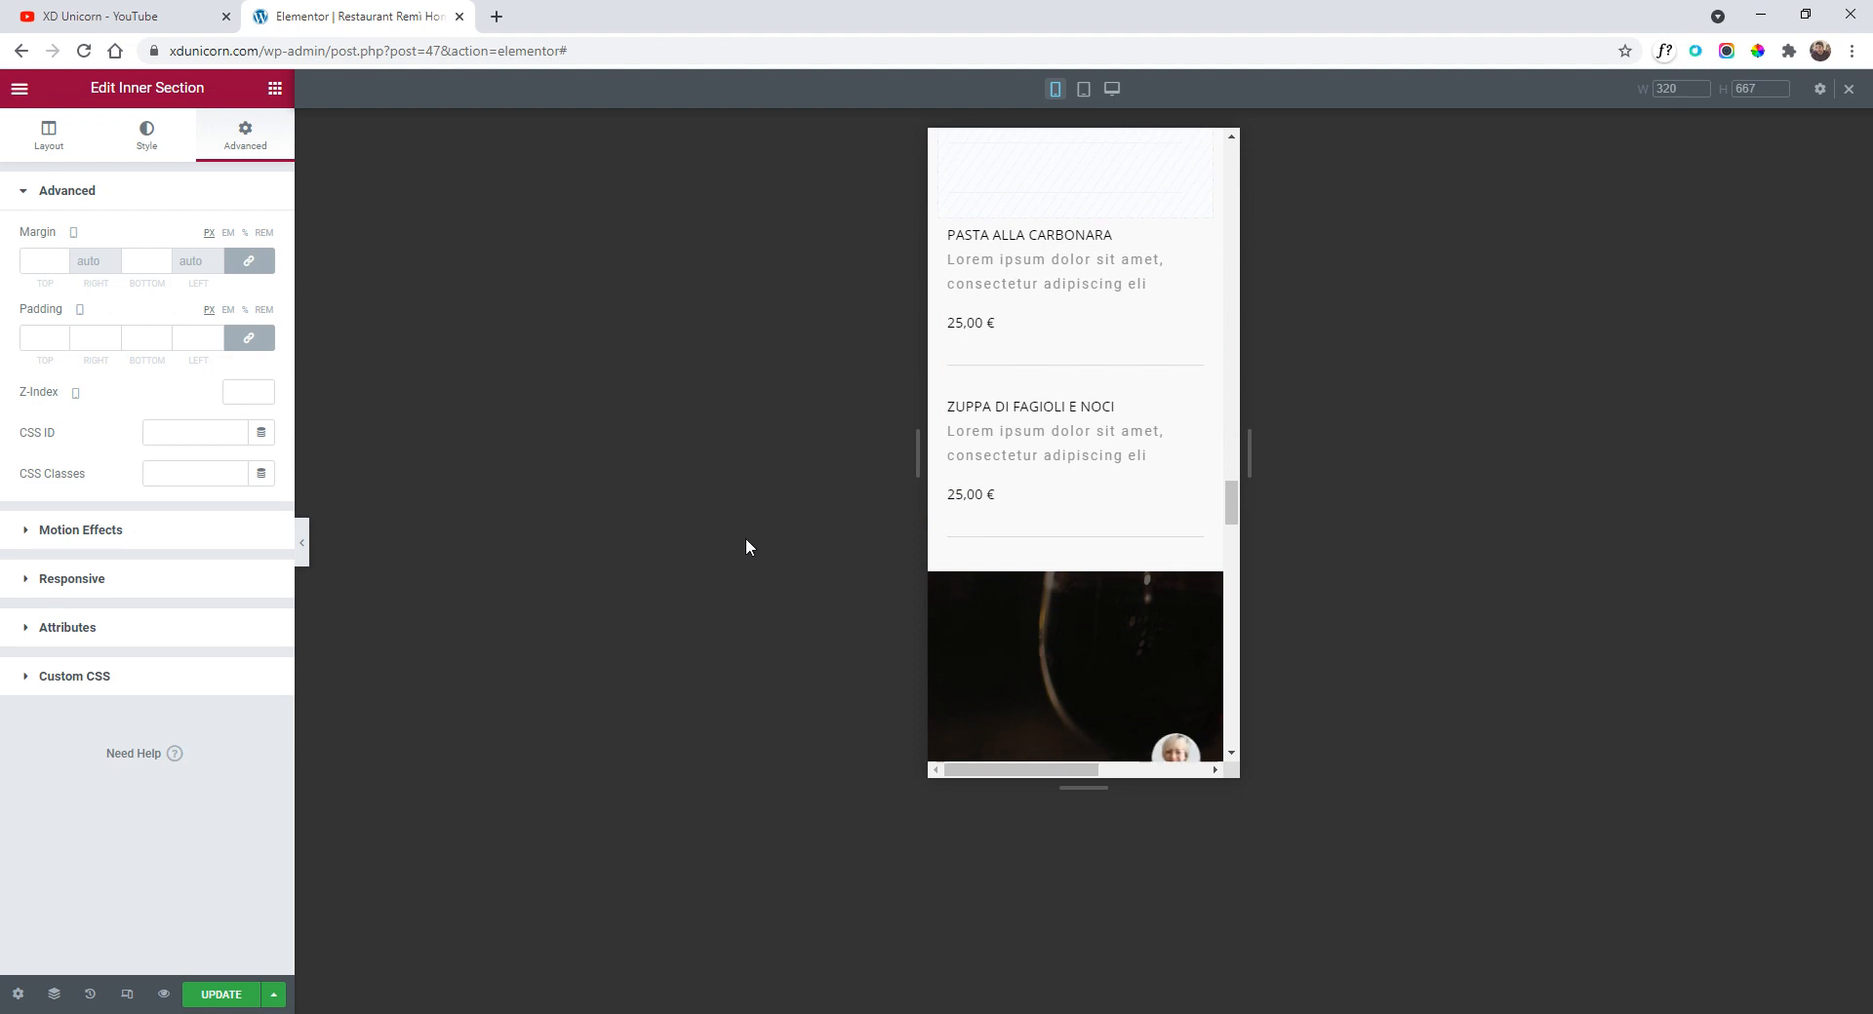
right_click(975, 535)
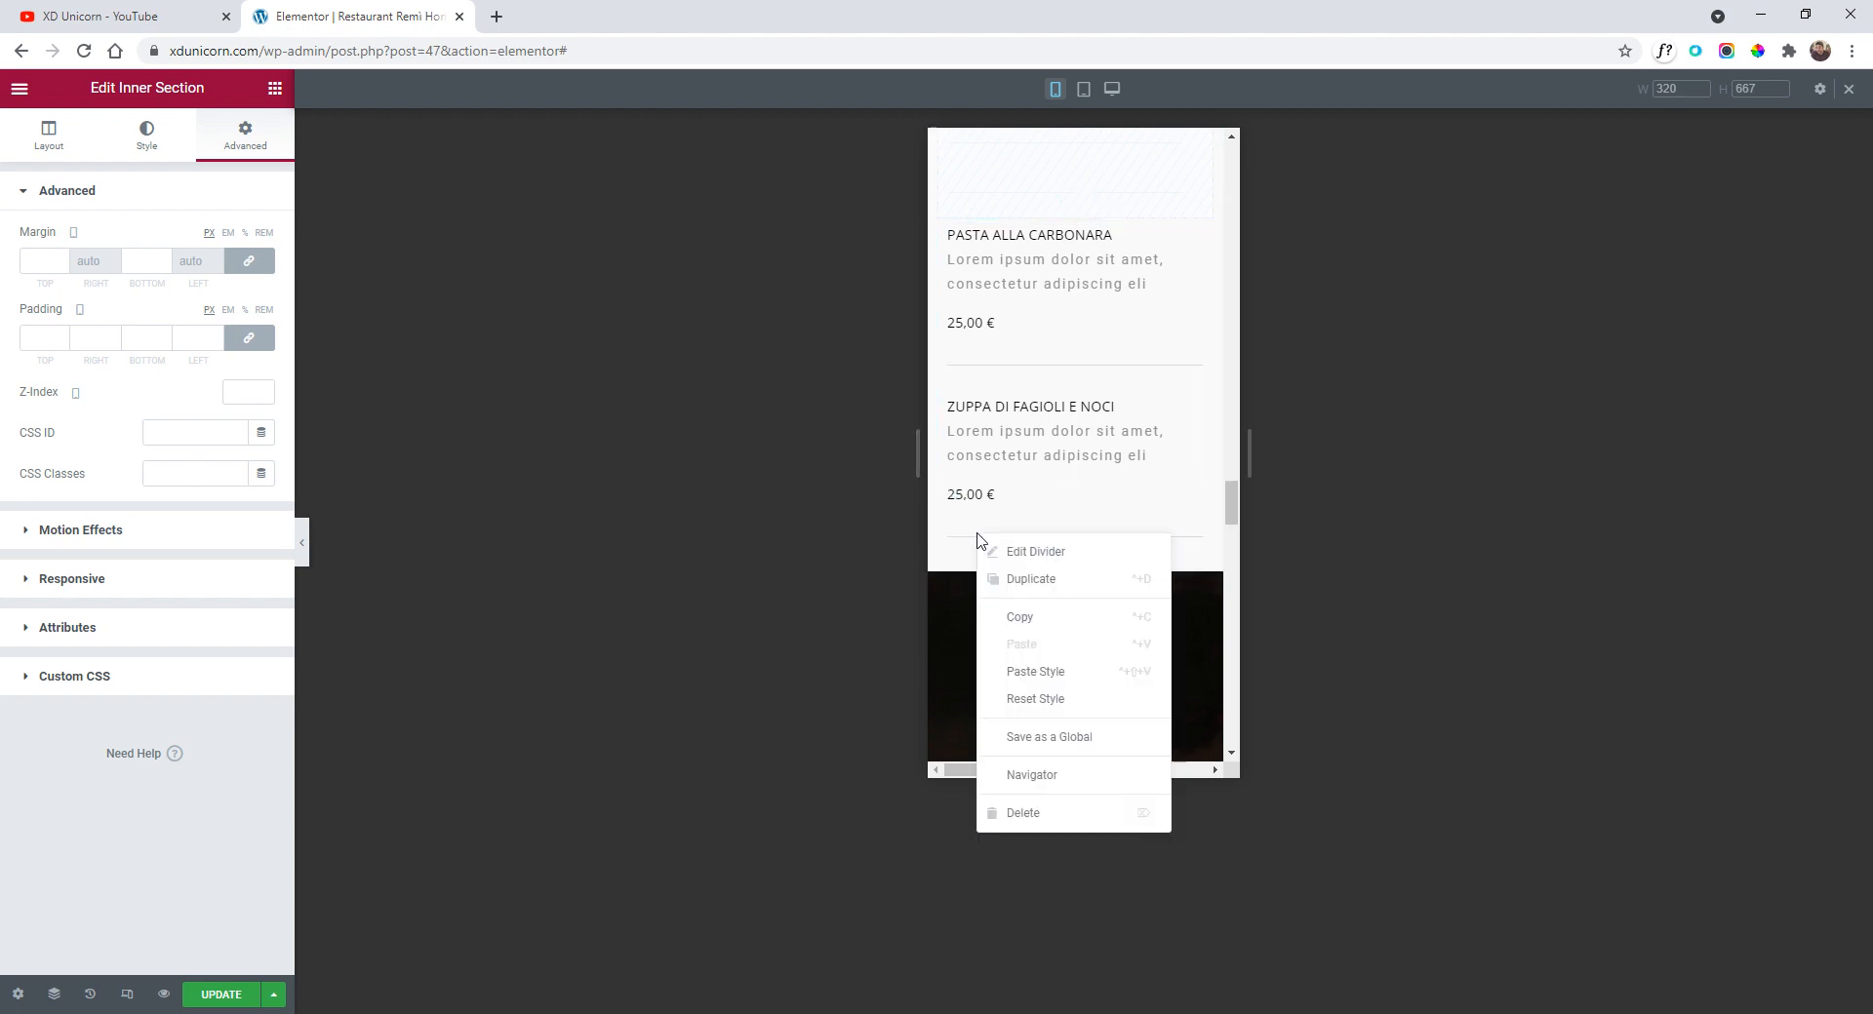
click(1063, 815)
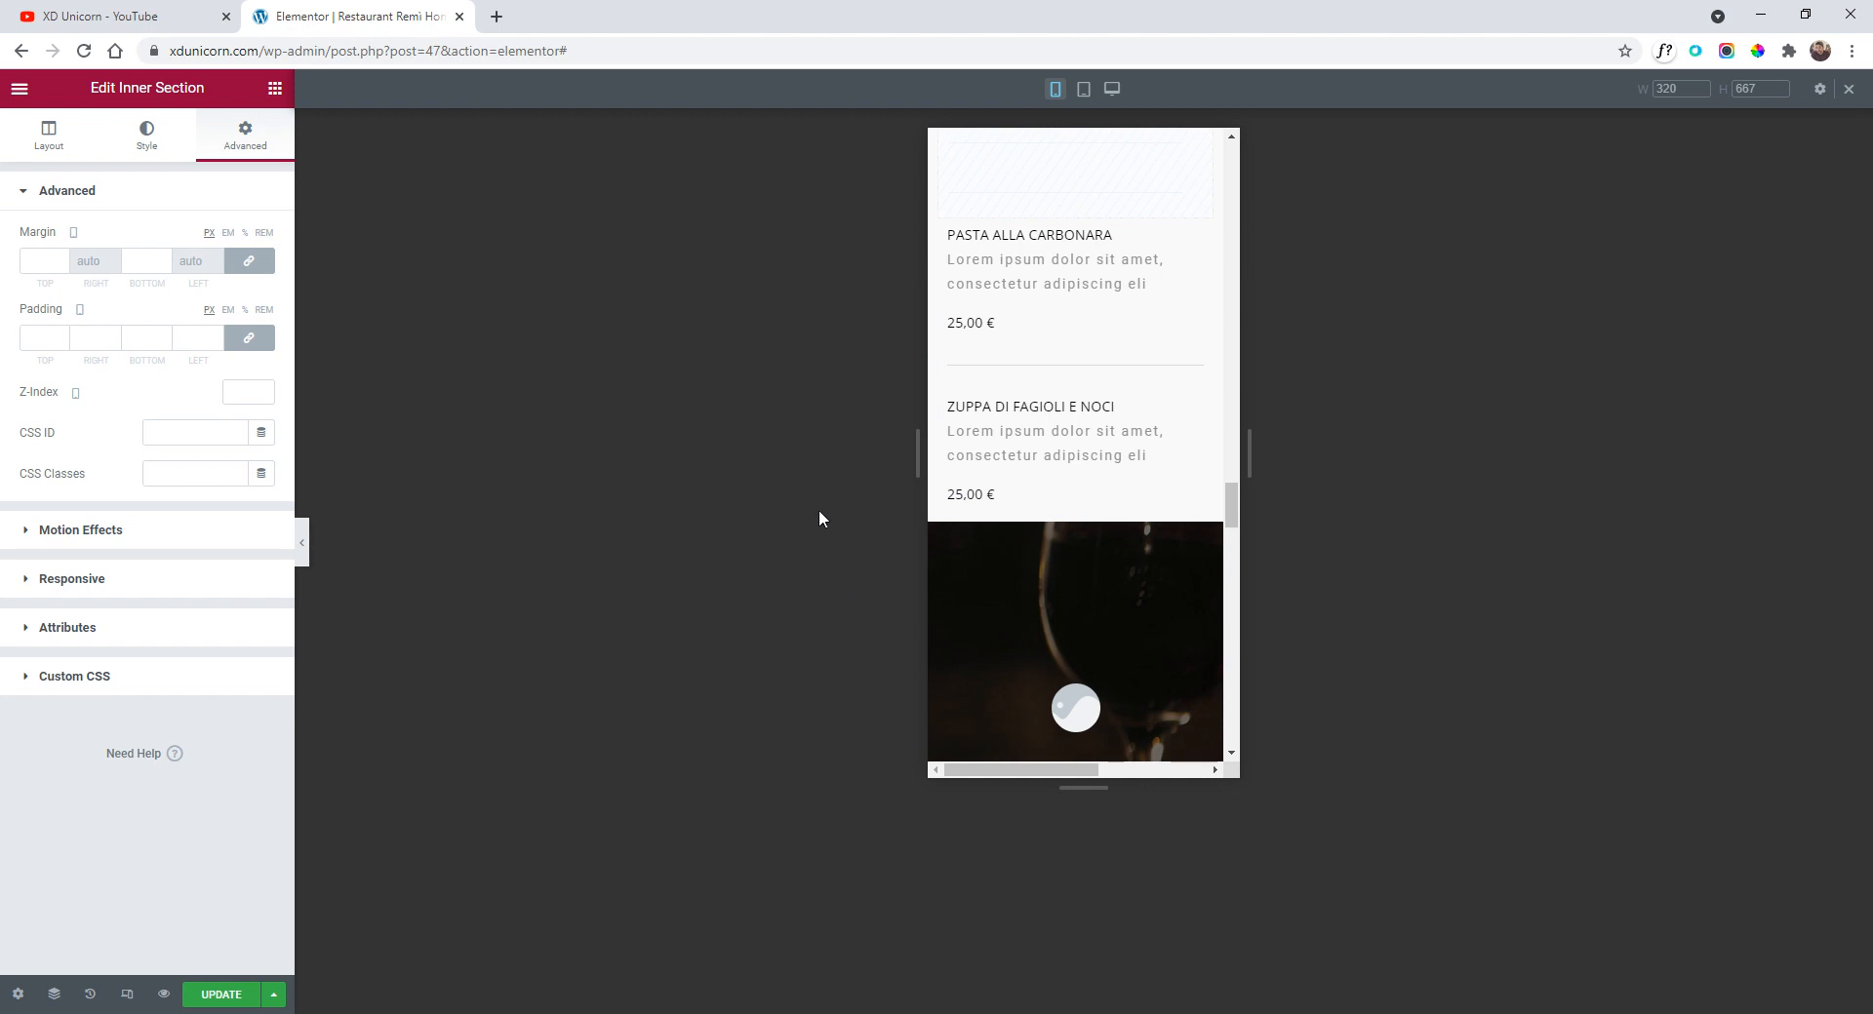
- Preview the page without the editing panel and compare the FRESH INGREDIENTS dish list in mobile and desktop views
click(303, 542)
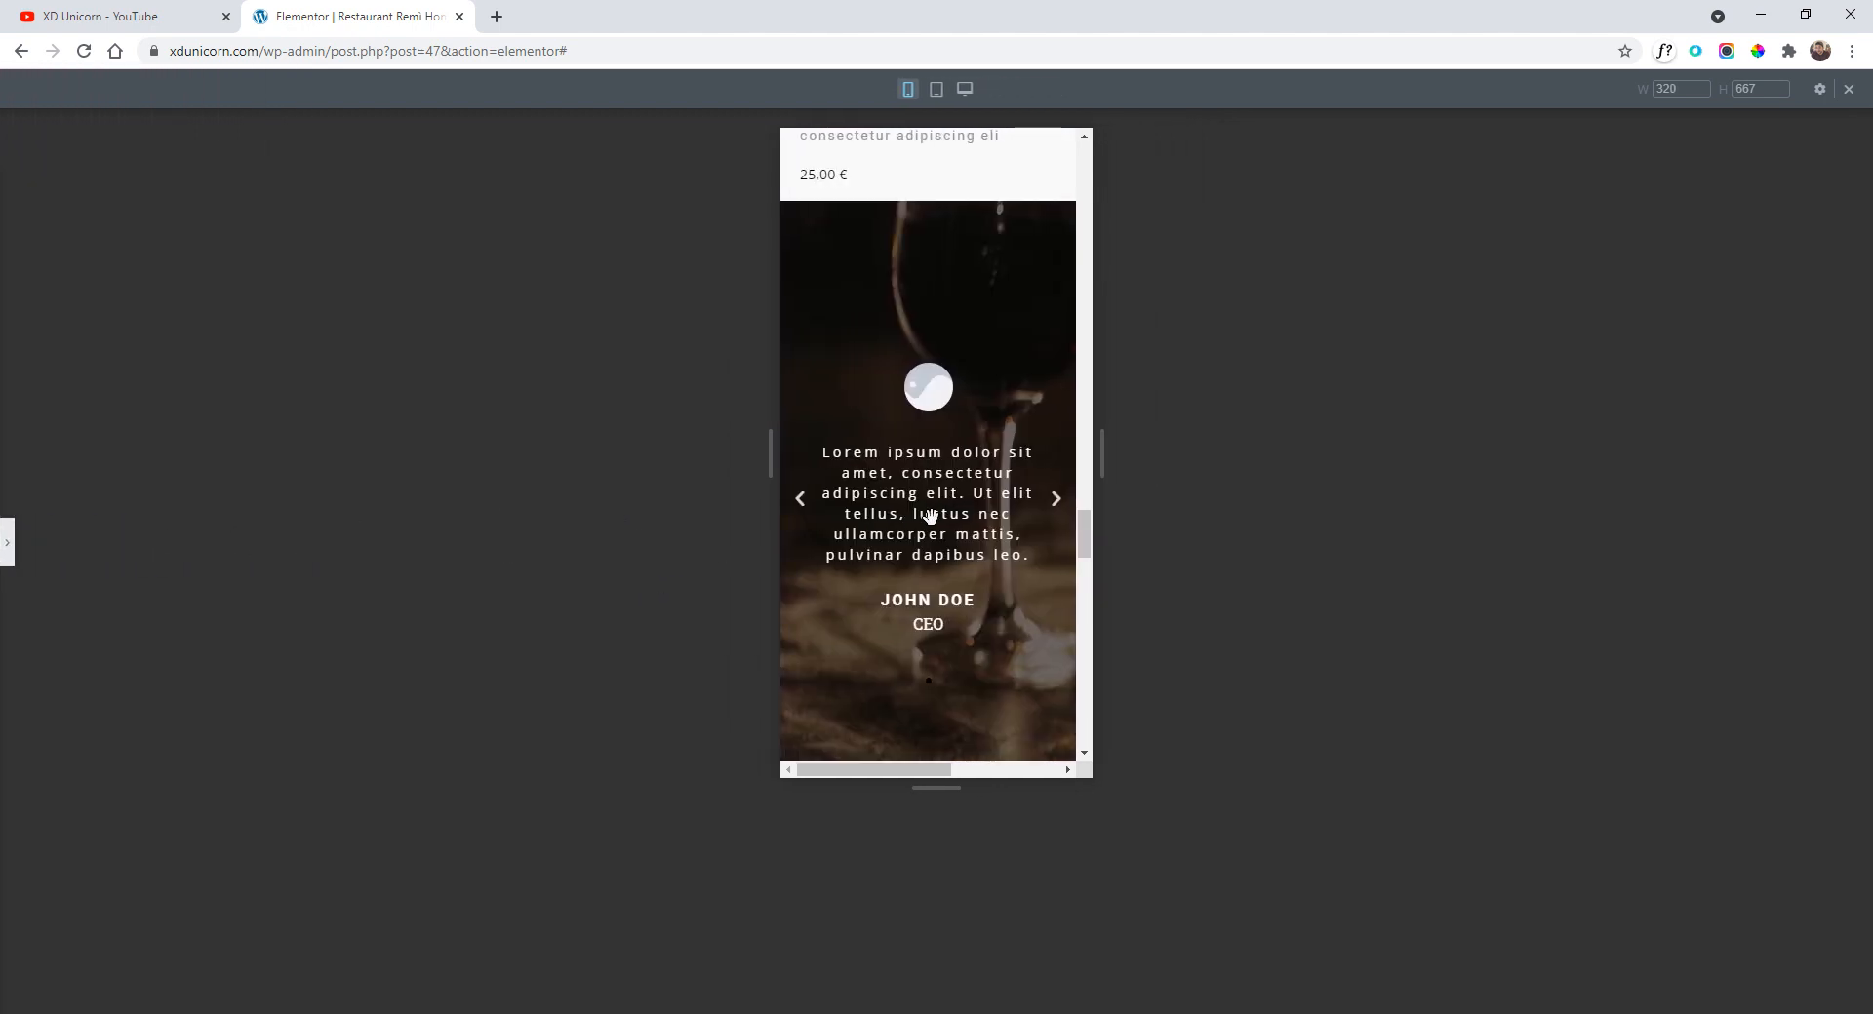
scroll(928, 521, up, 2)
scroll(928, 529, up, 5)
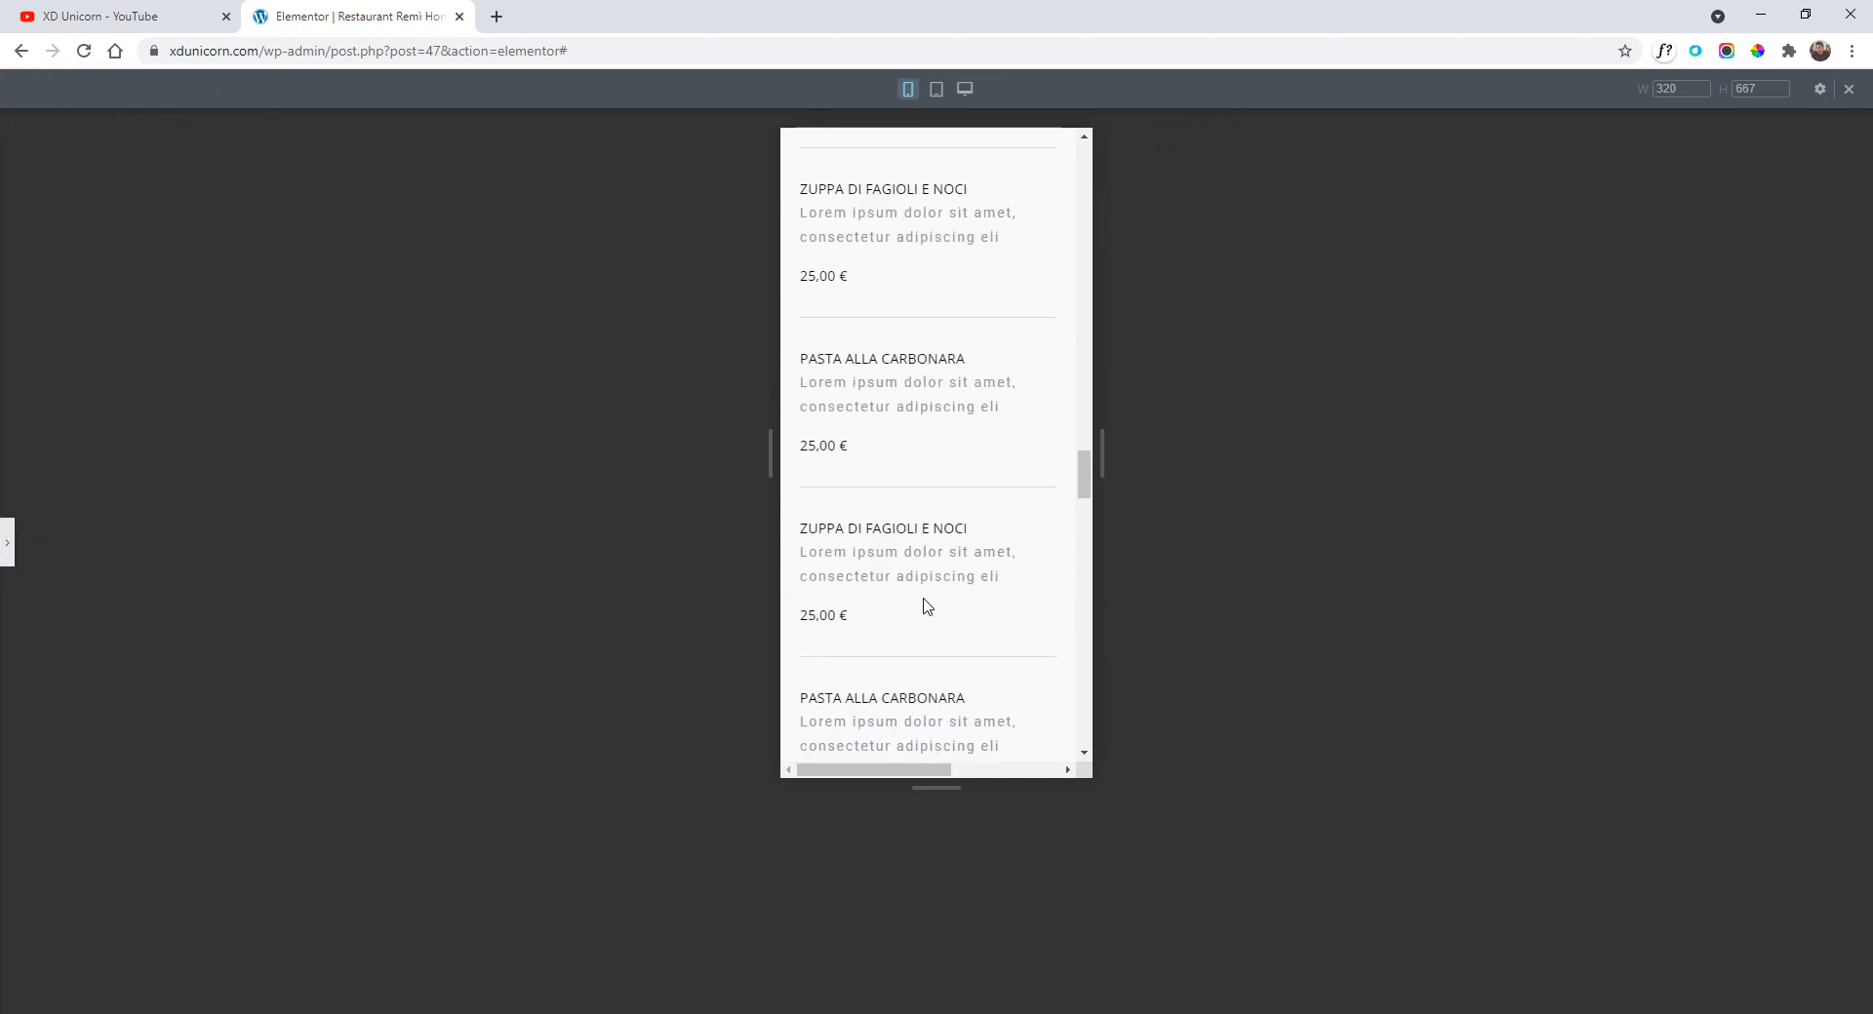
scroll(940, 608, up, 5)
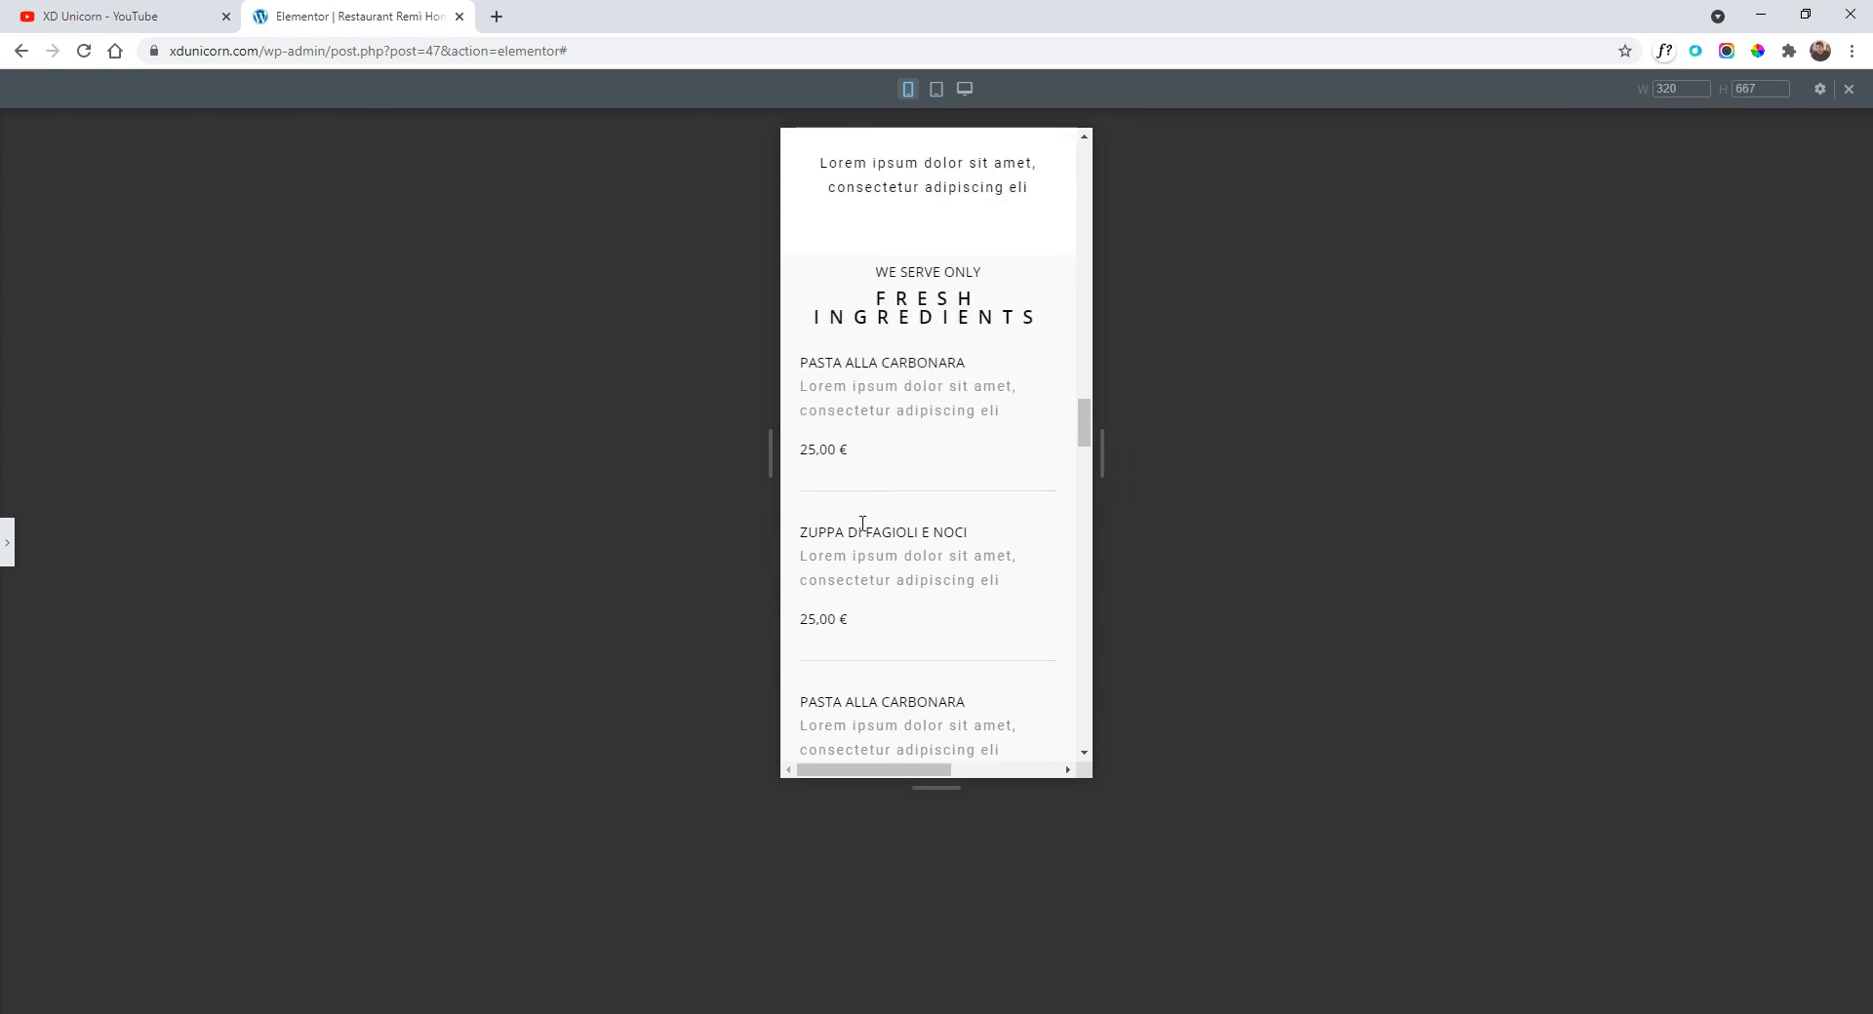
scroll(895, 503, down, 1)
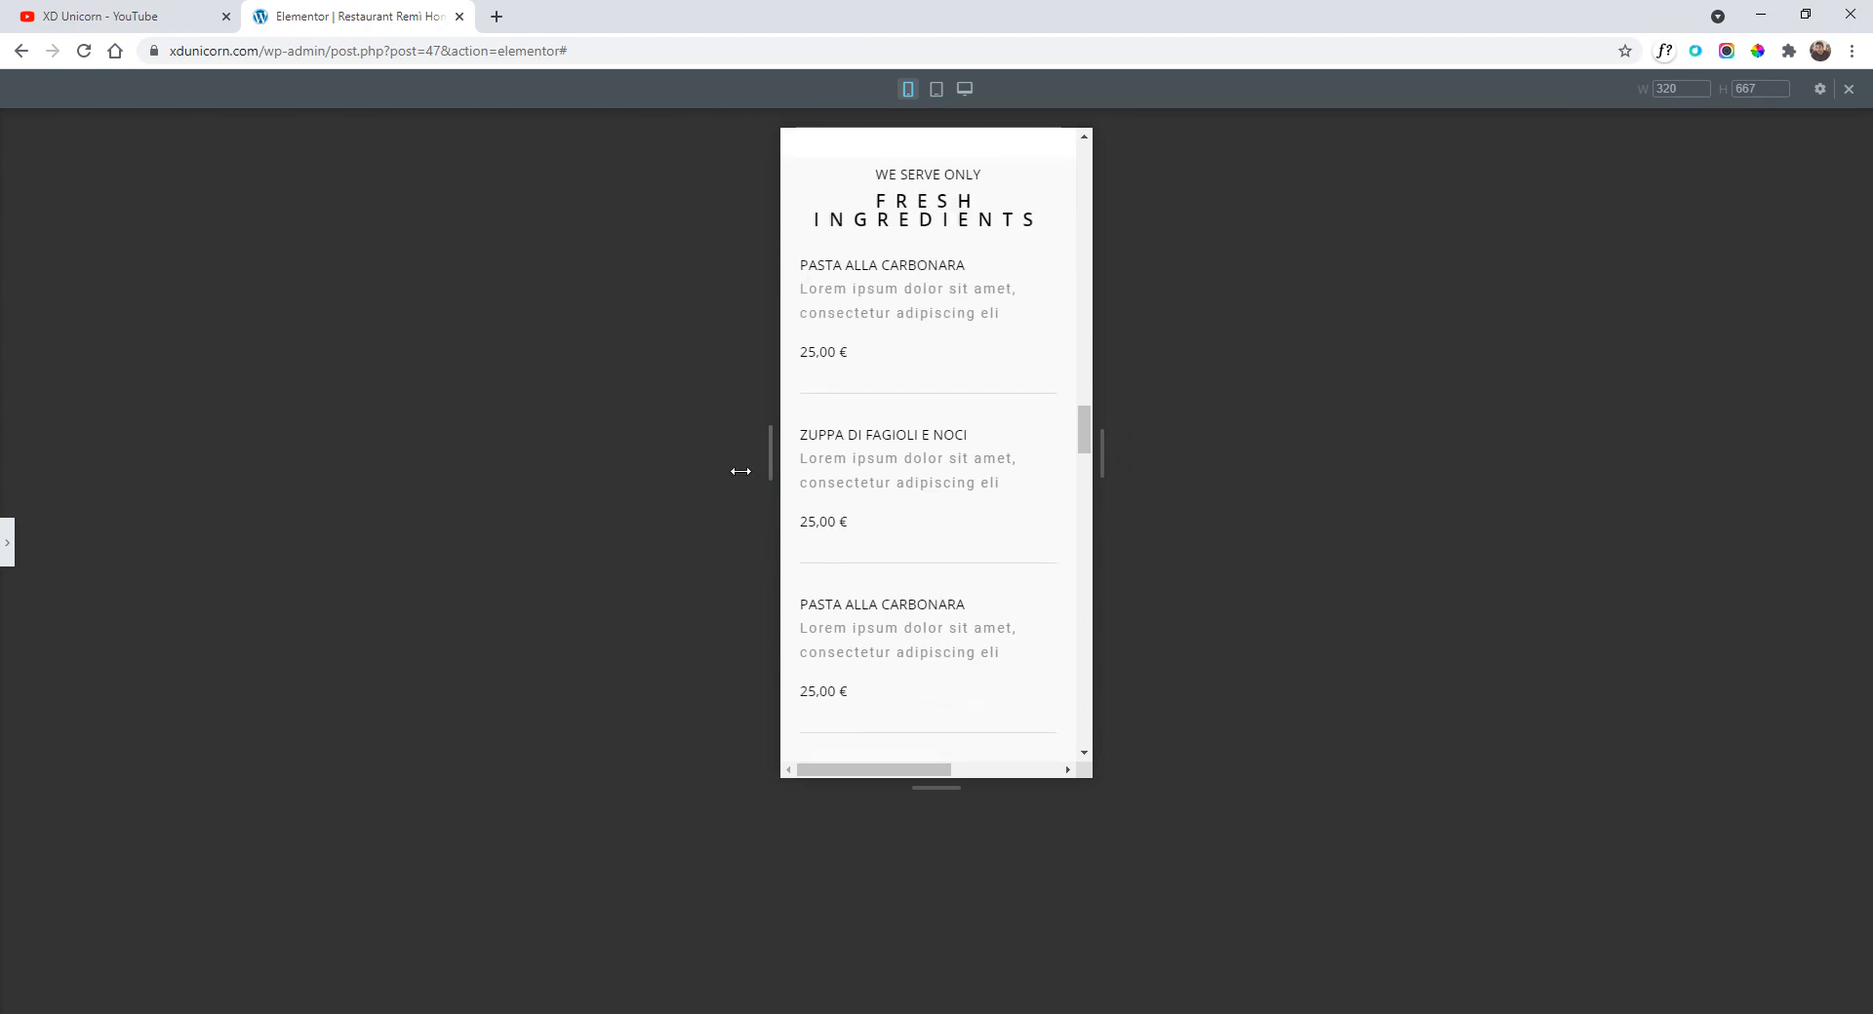
click(965, 89)
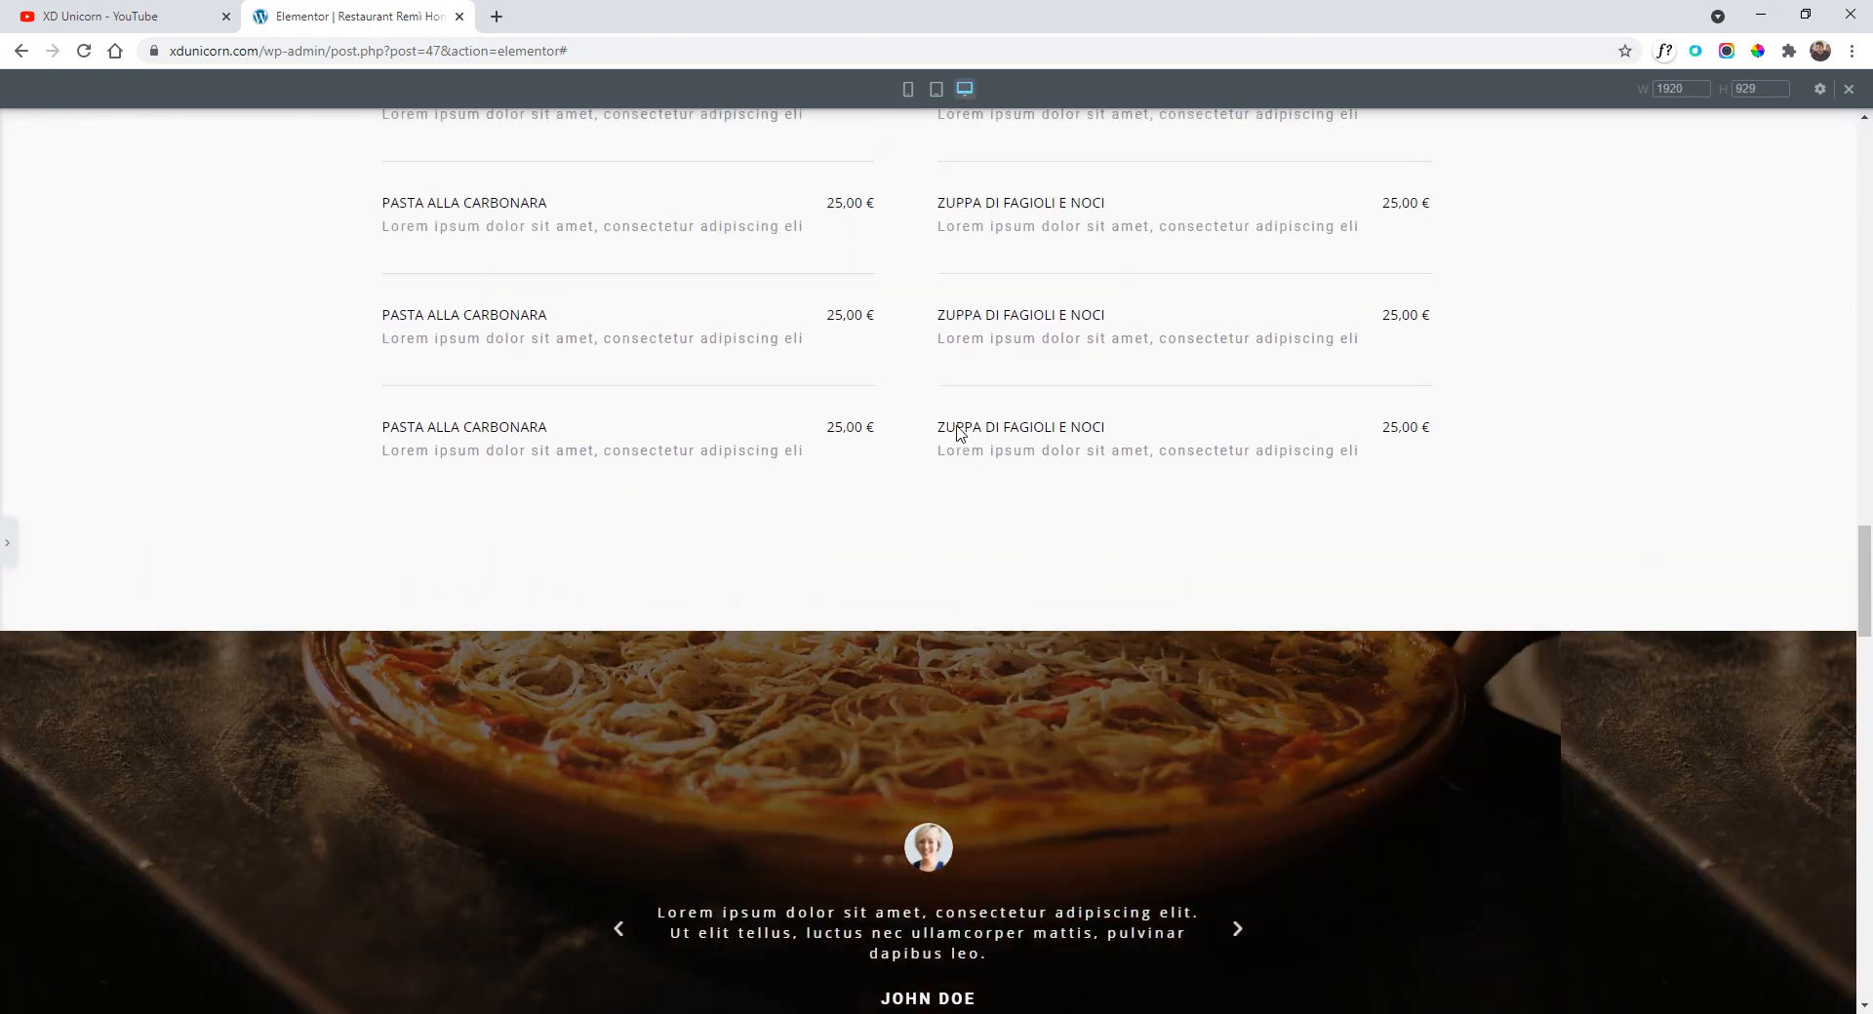
scroll(1070, 564, down, 1)
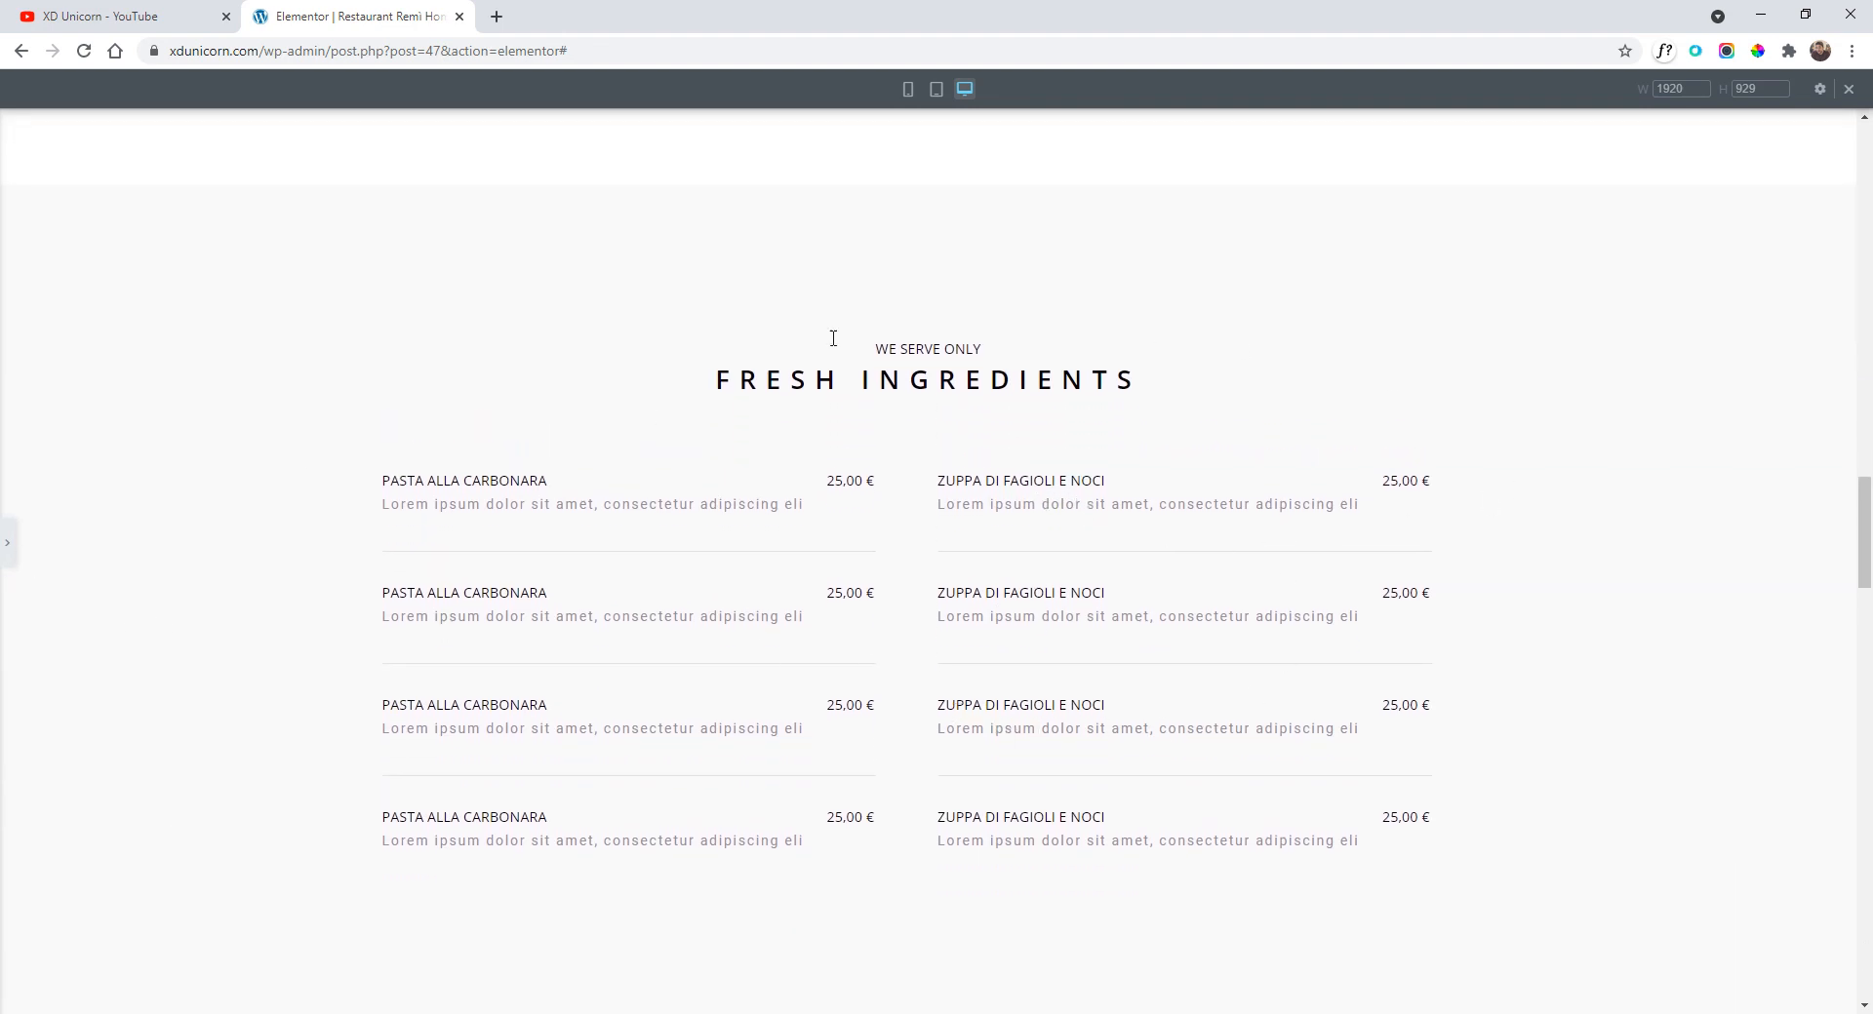
click(908, 89)
scroll(956, 483, down, 2)
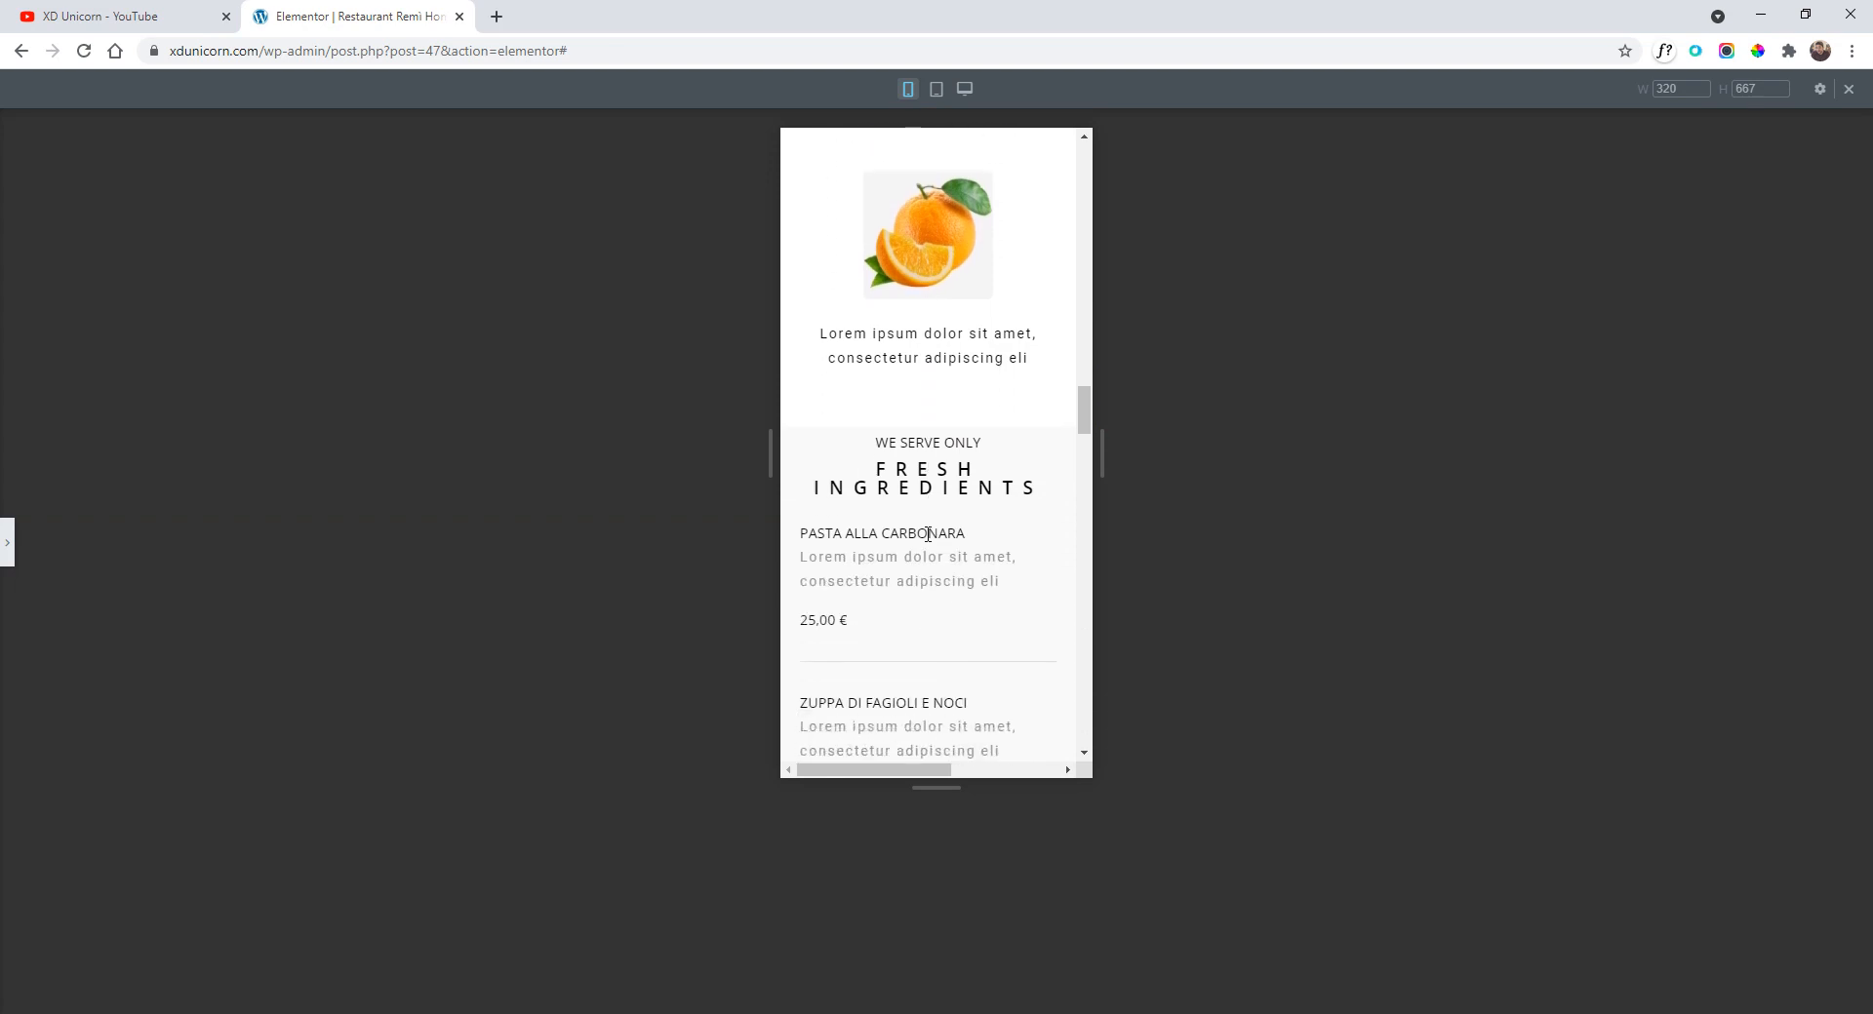
scroll(966, 468, down, 5)
scroll(972, 464, up, 5)
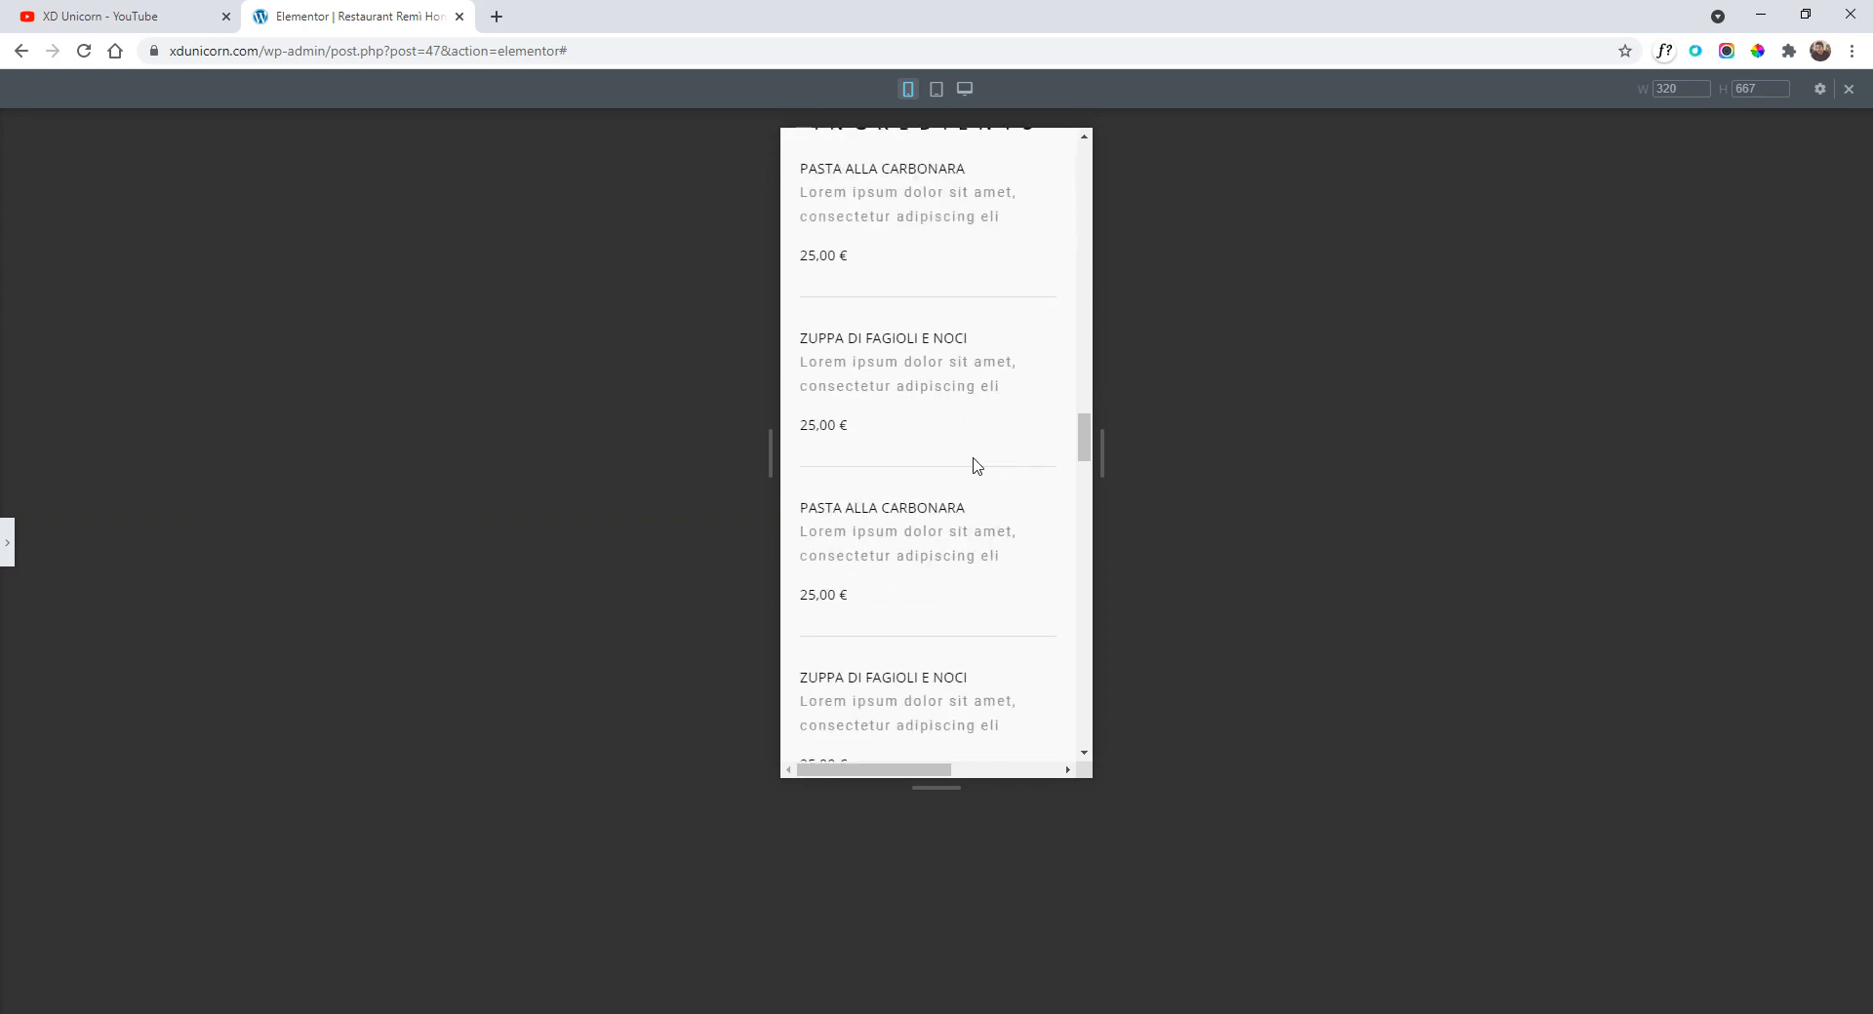
scroll(979, 467, up, 1)
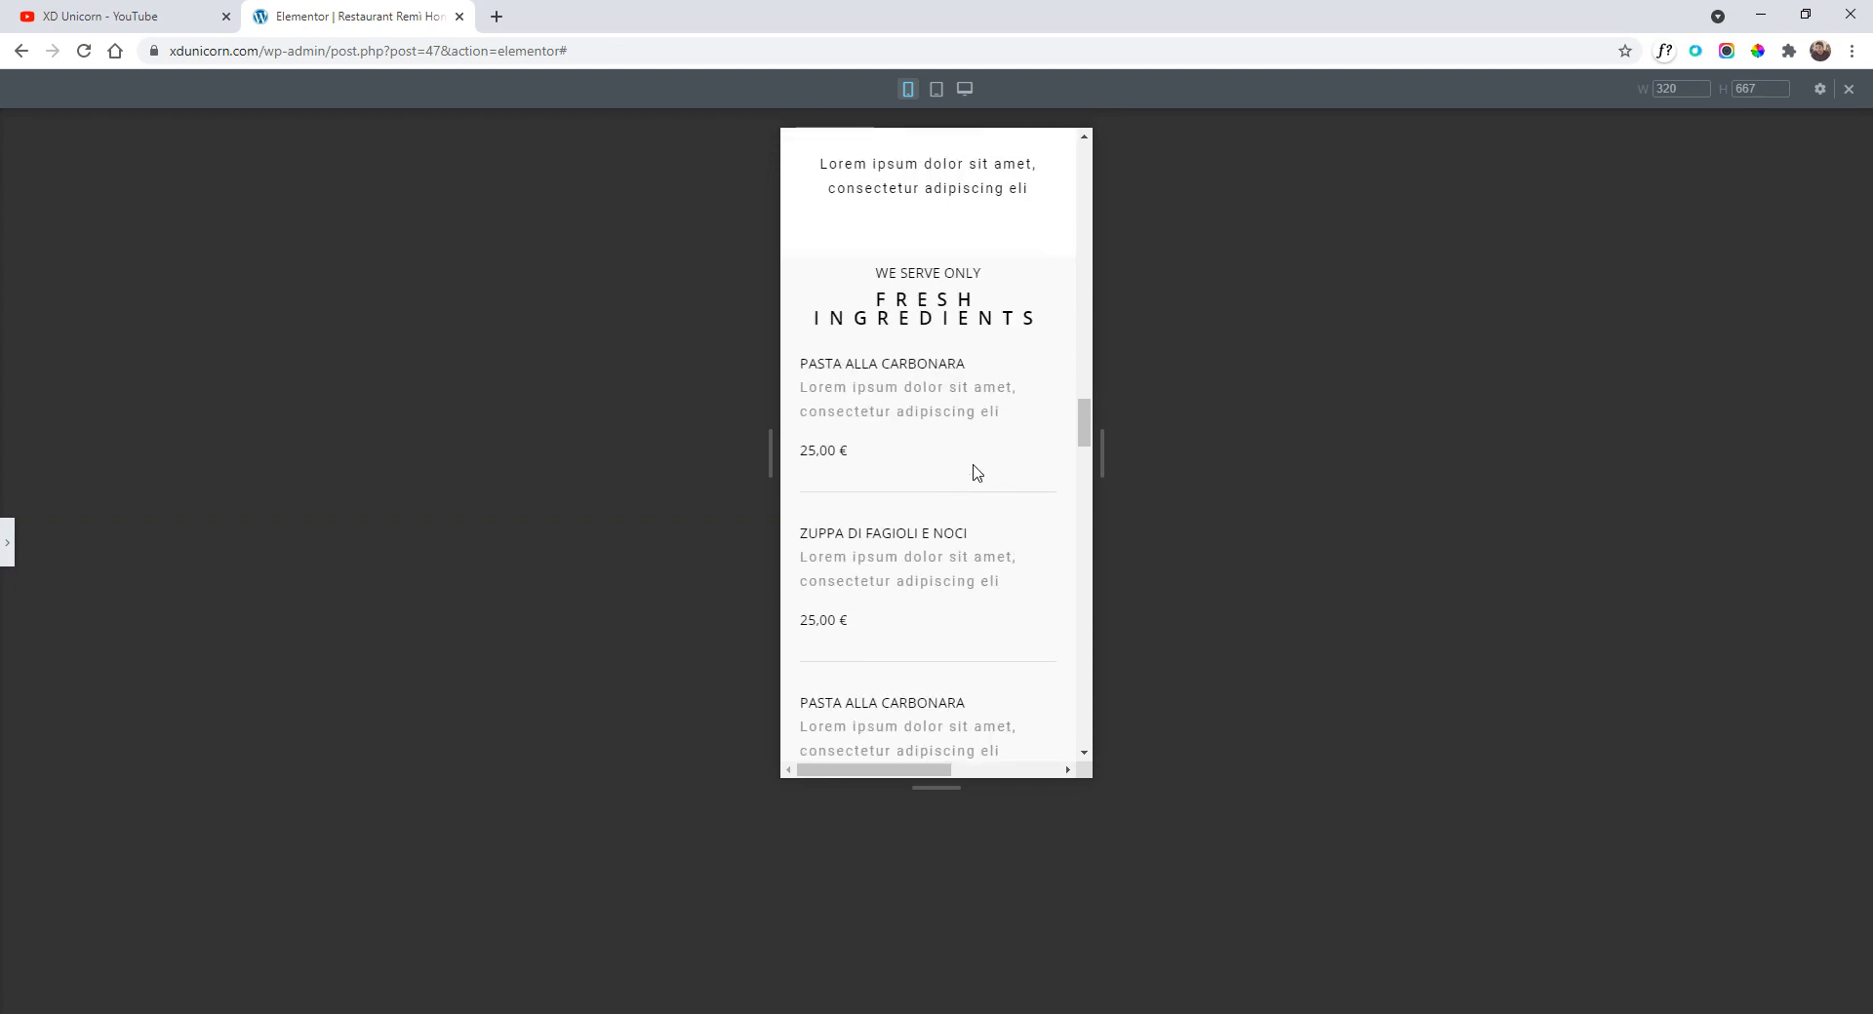
- Unlink the mobile padding values of the FRESH INGREDIENTS column and set its top padding to 20%
click(7, 543)
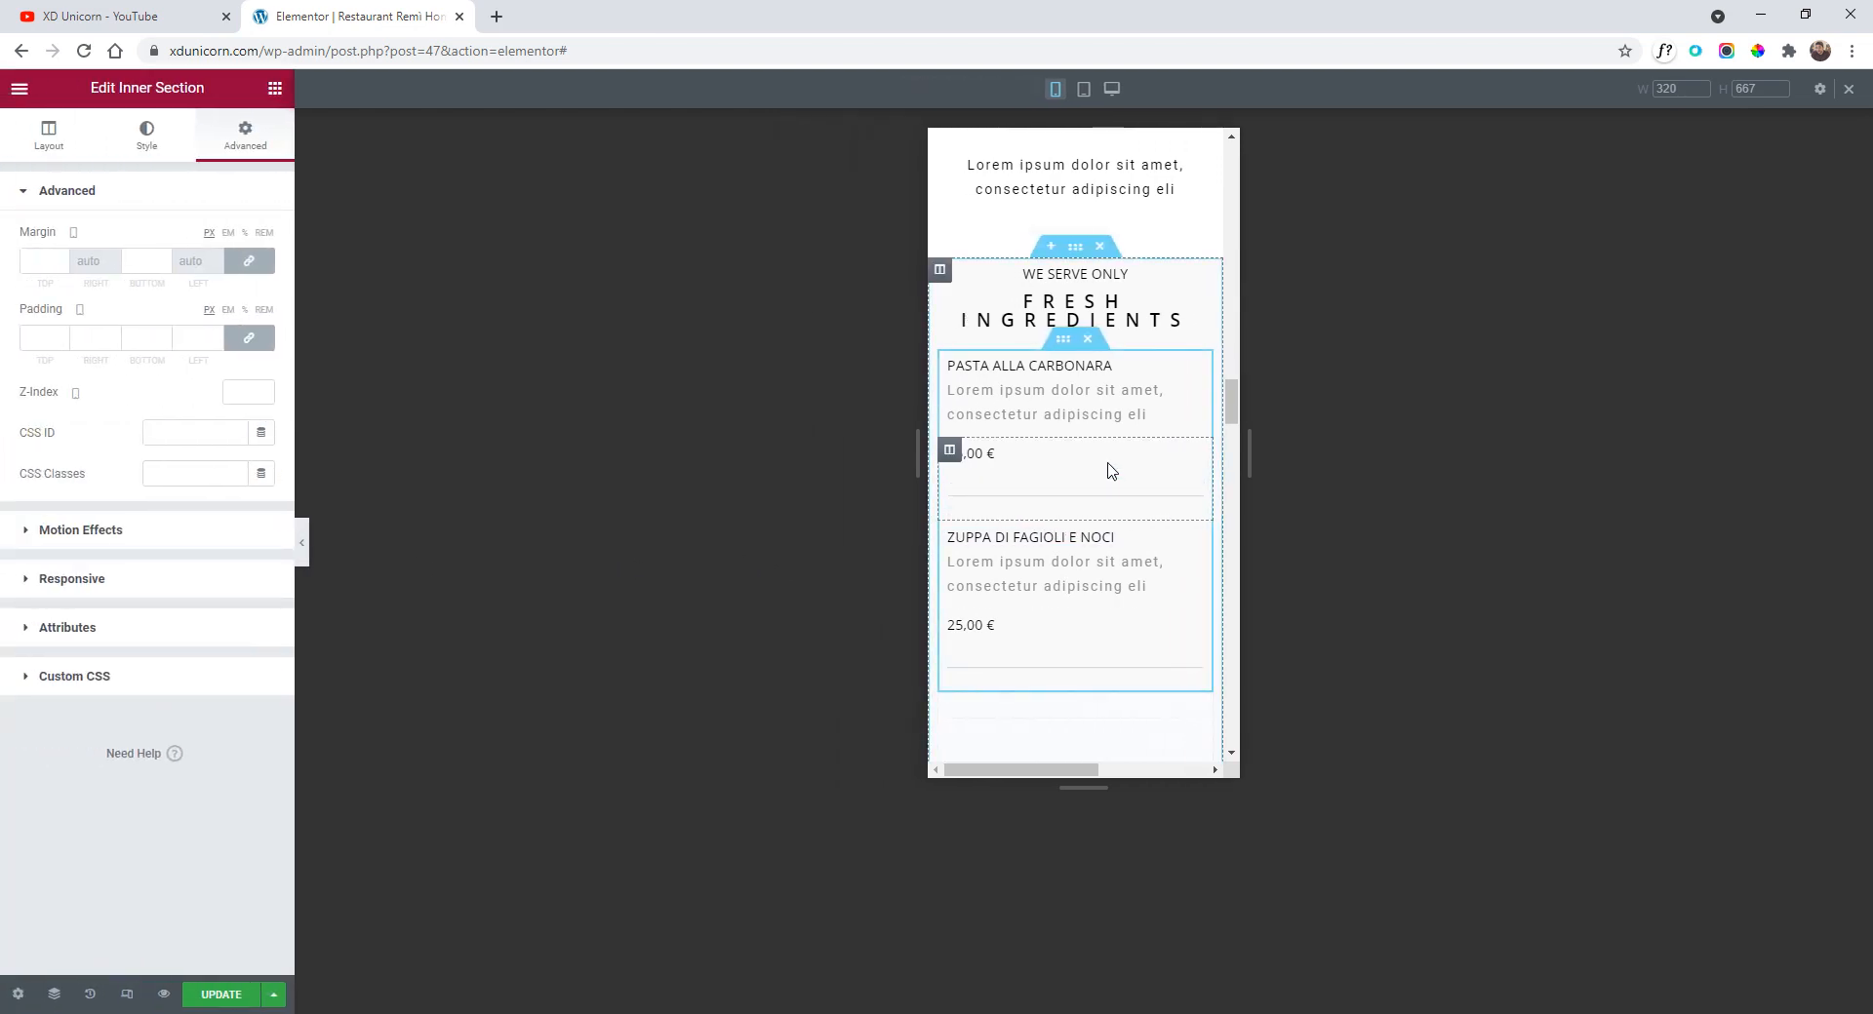
click(939, 273)
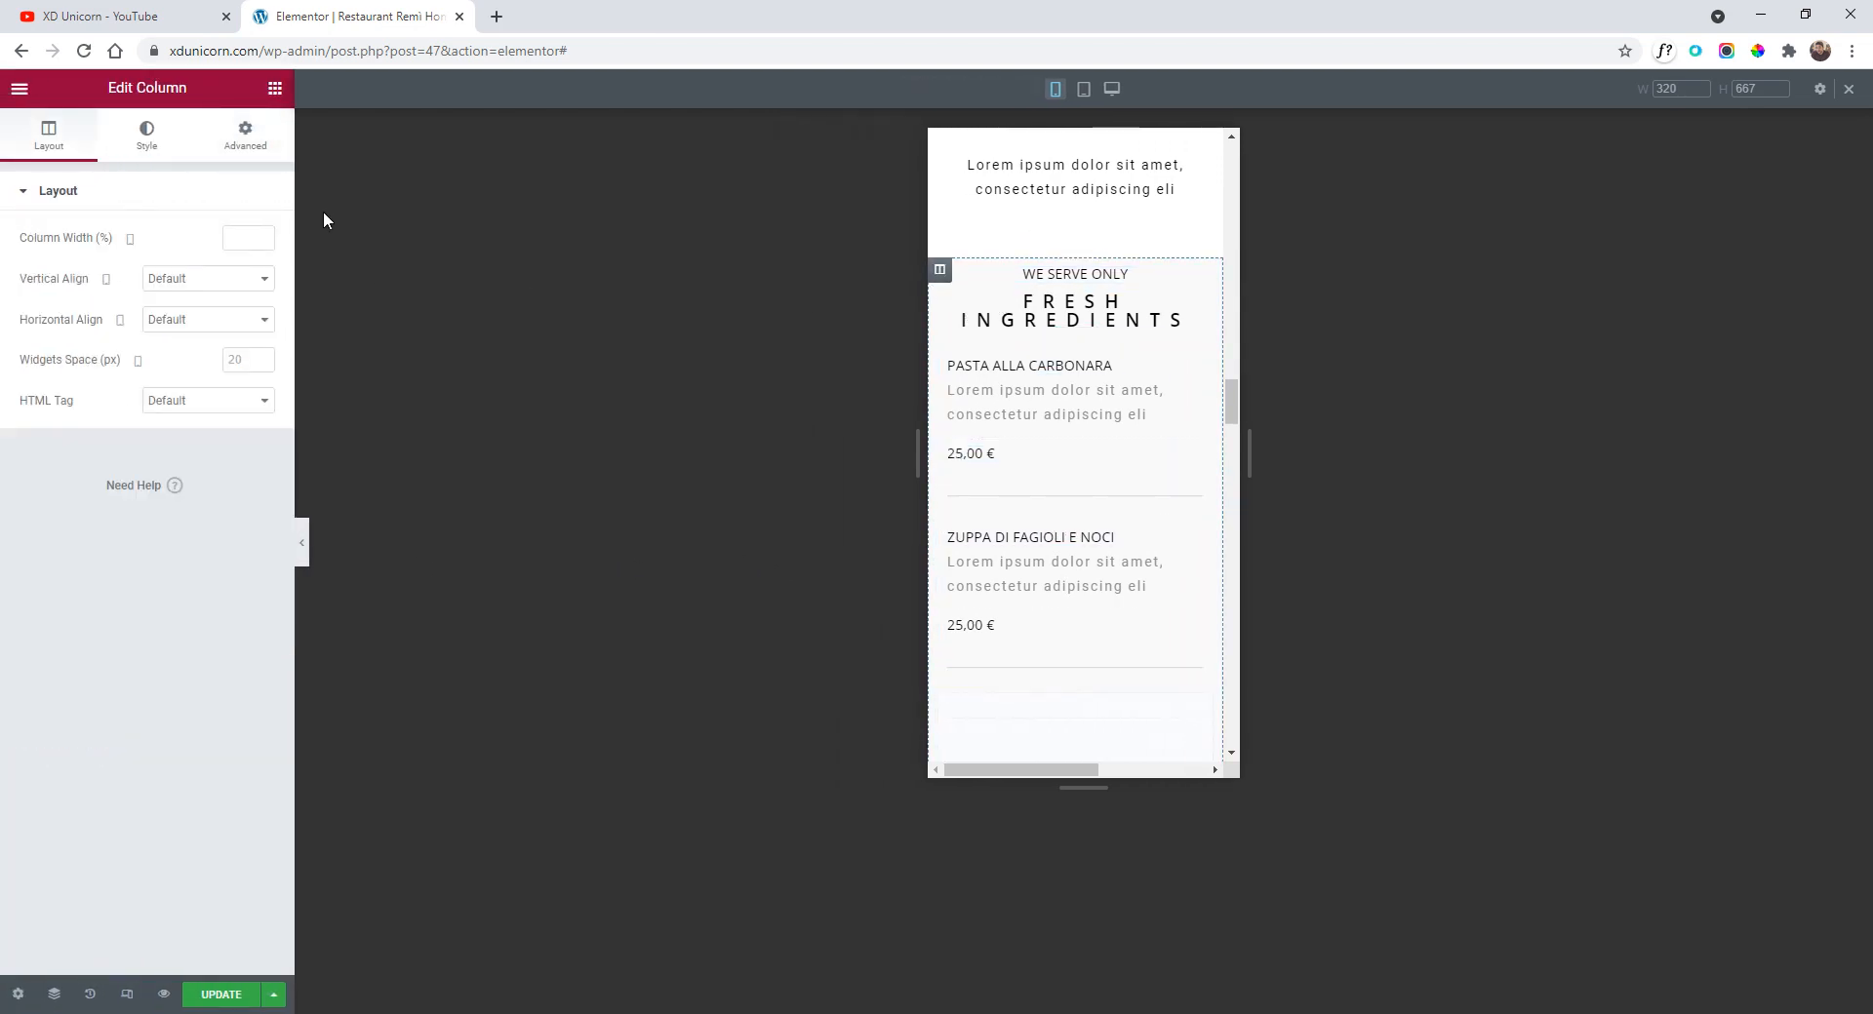
click(245, 137)
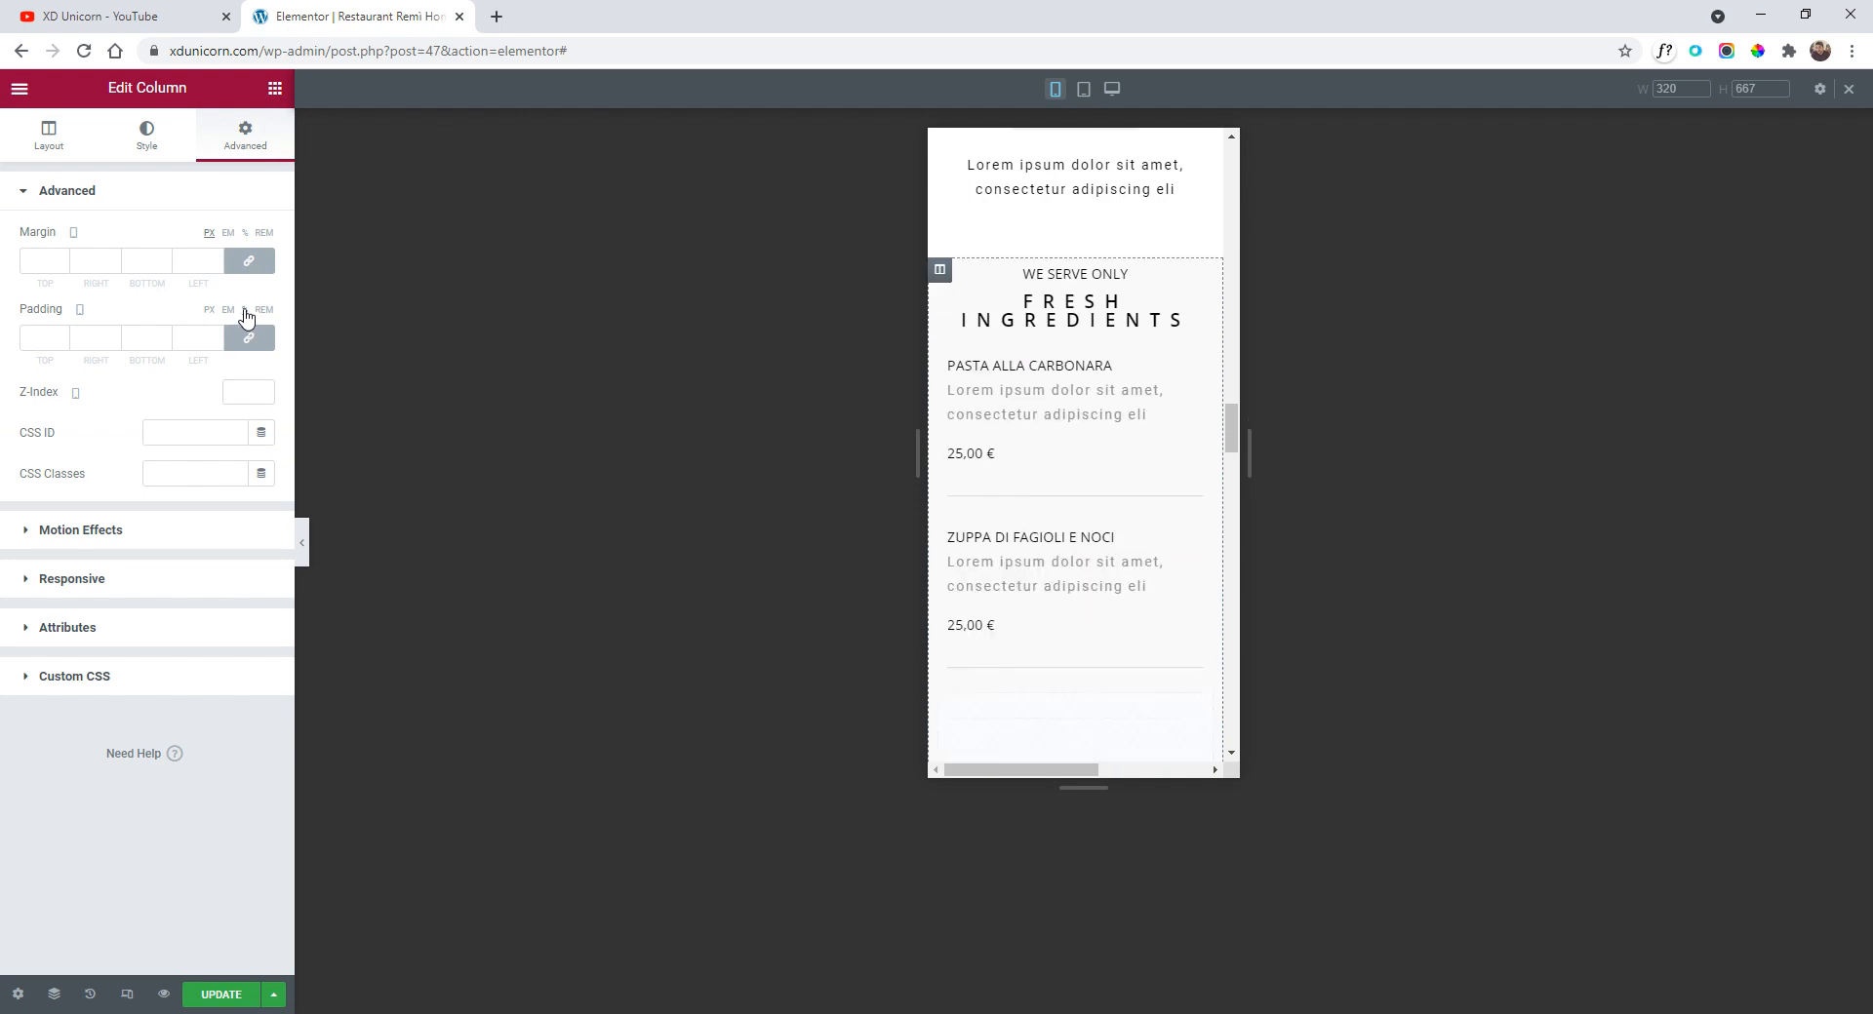
click(256, 341)
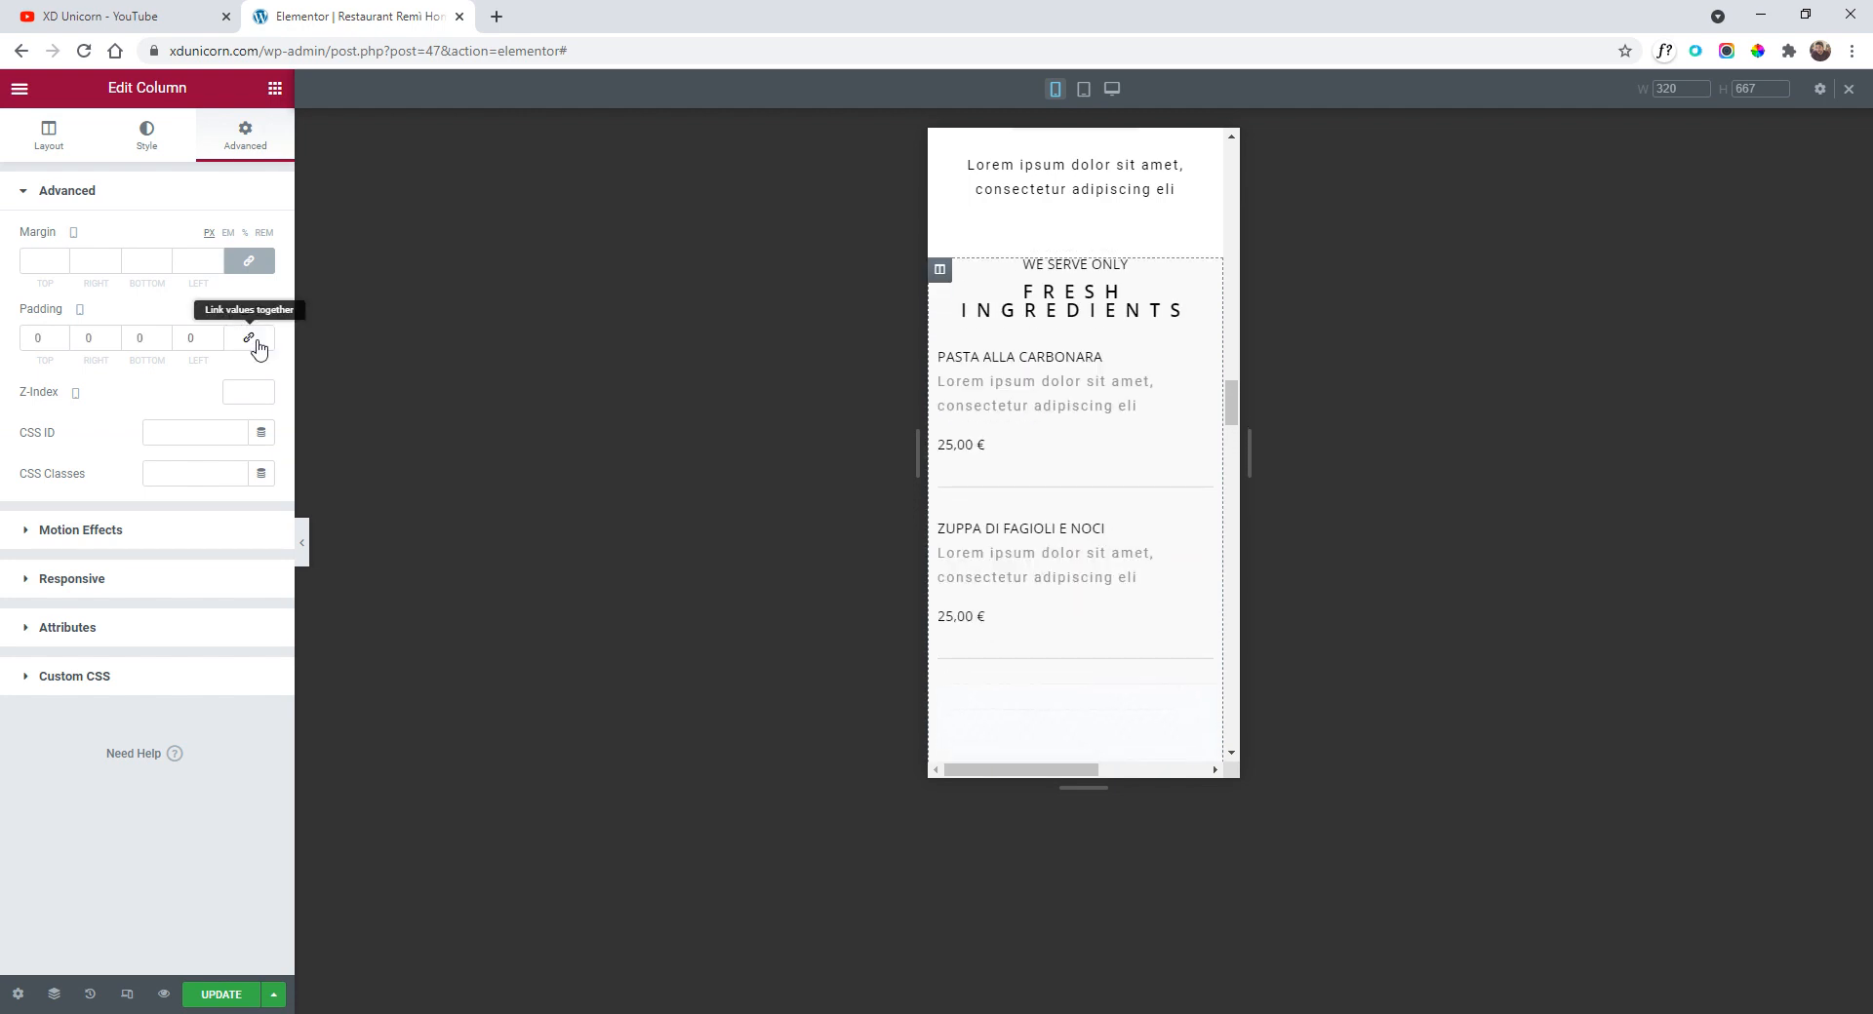
click(63, 336)
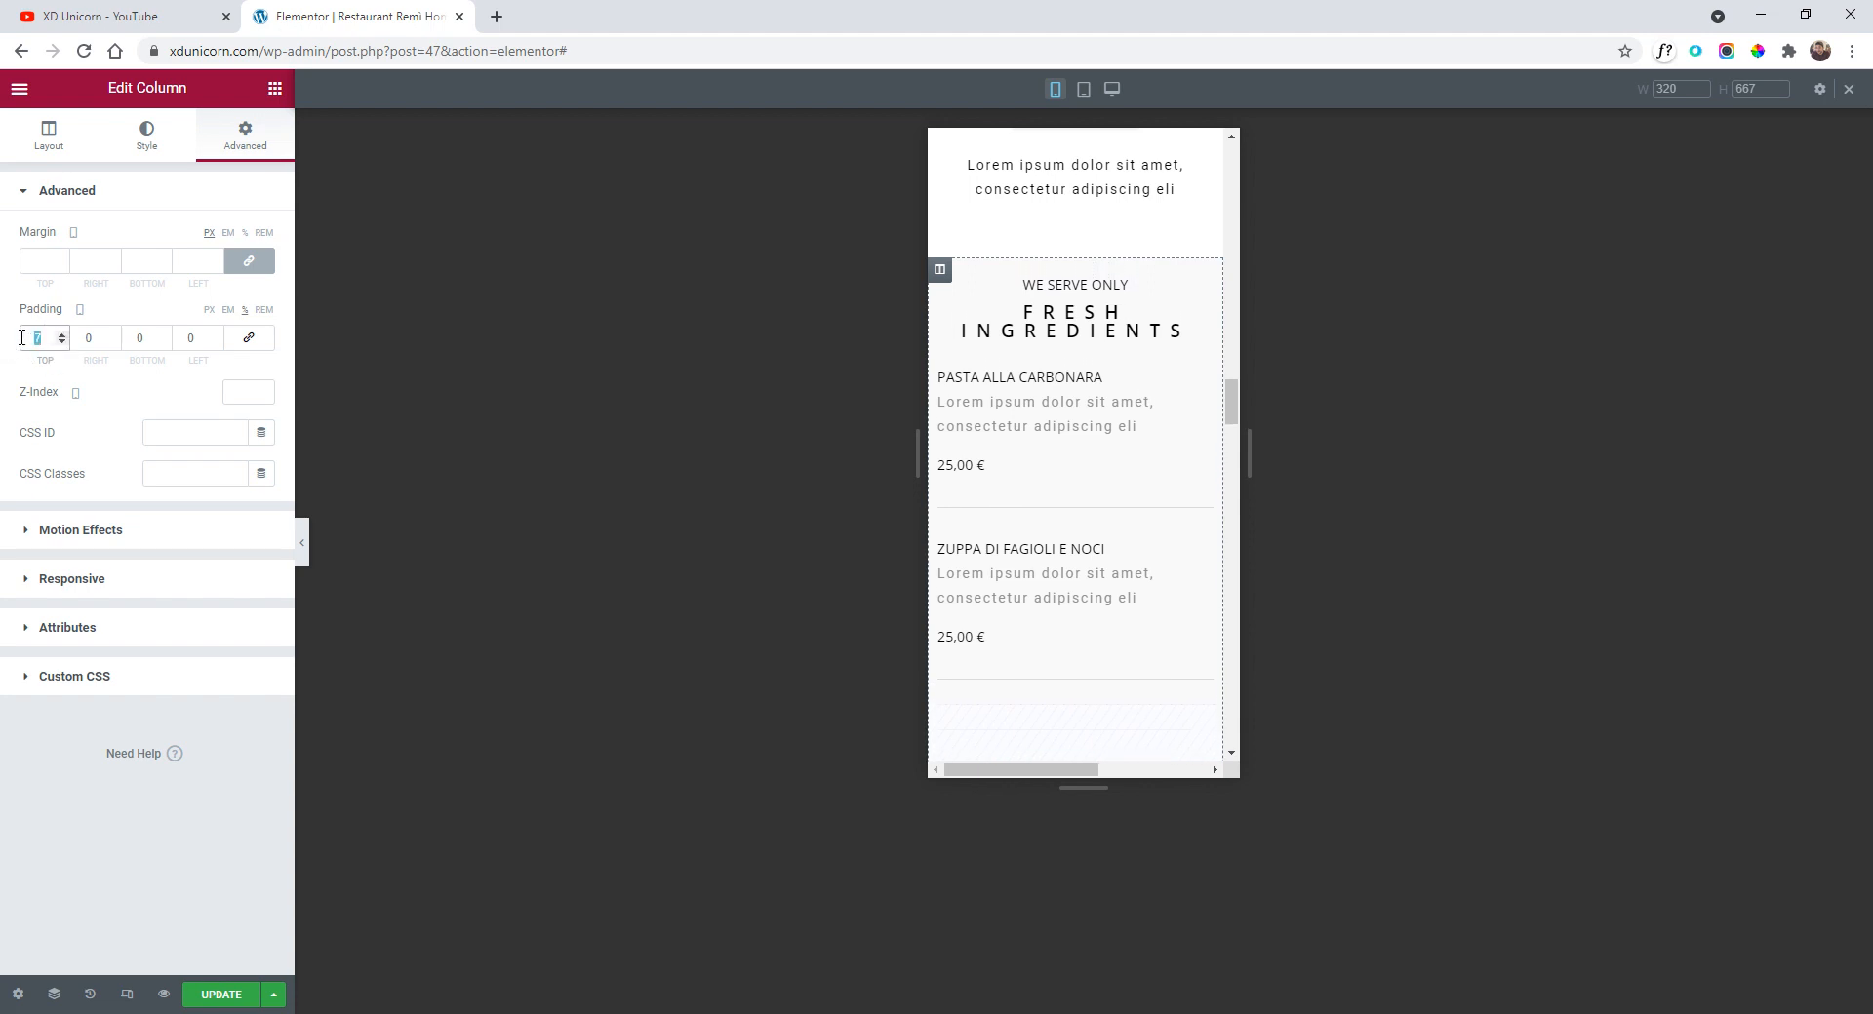
text(1212)
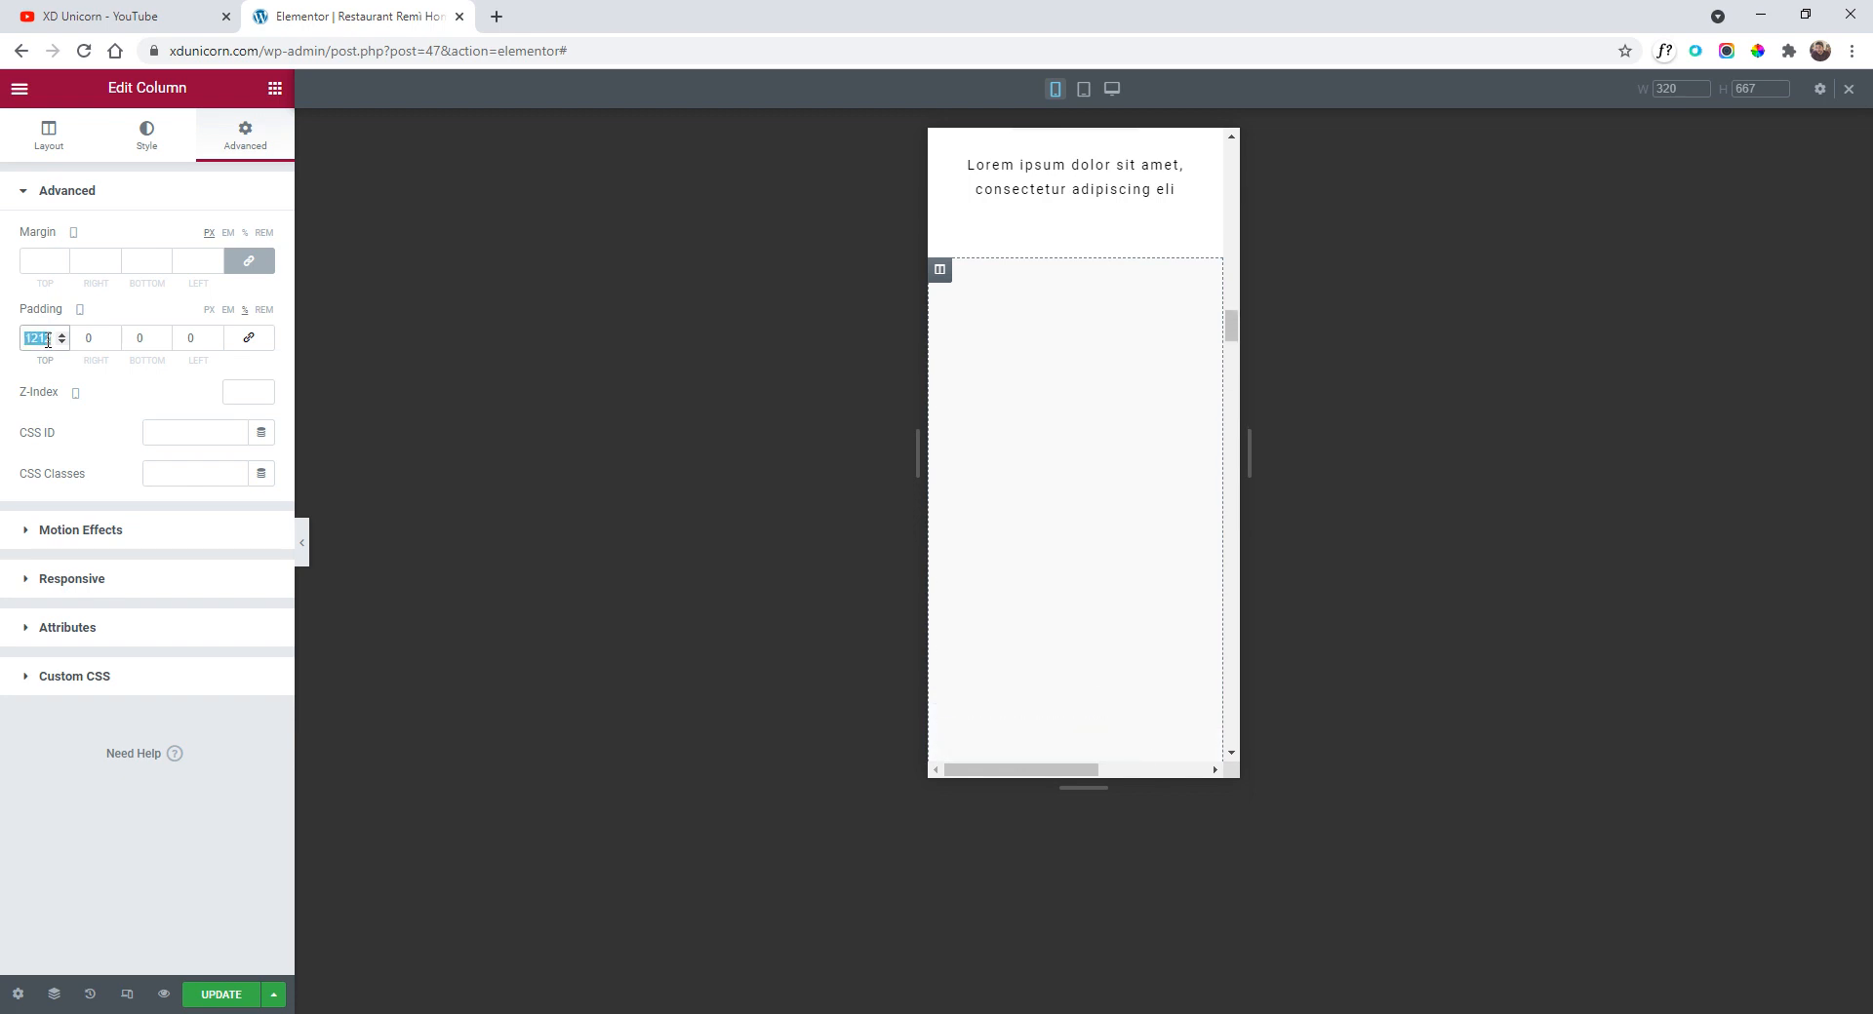
text(12)
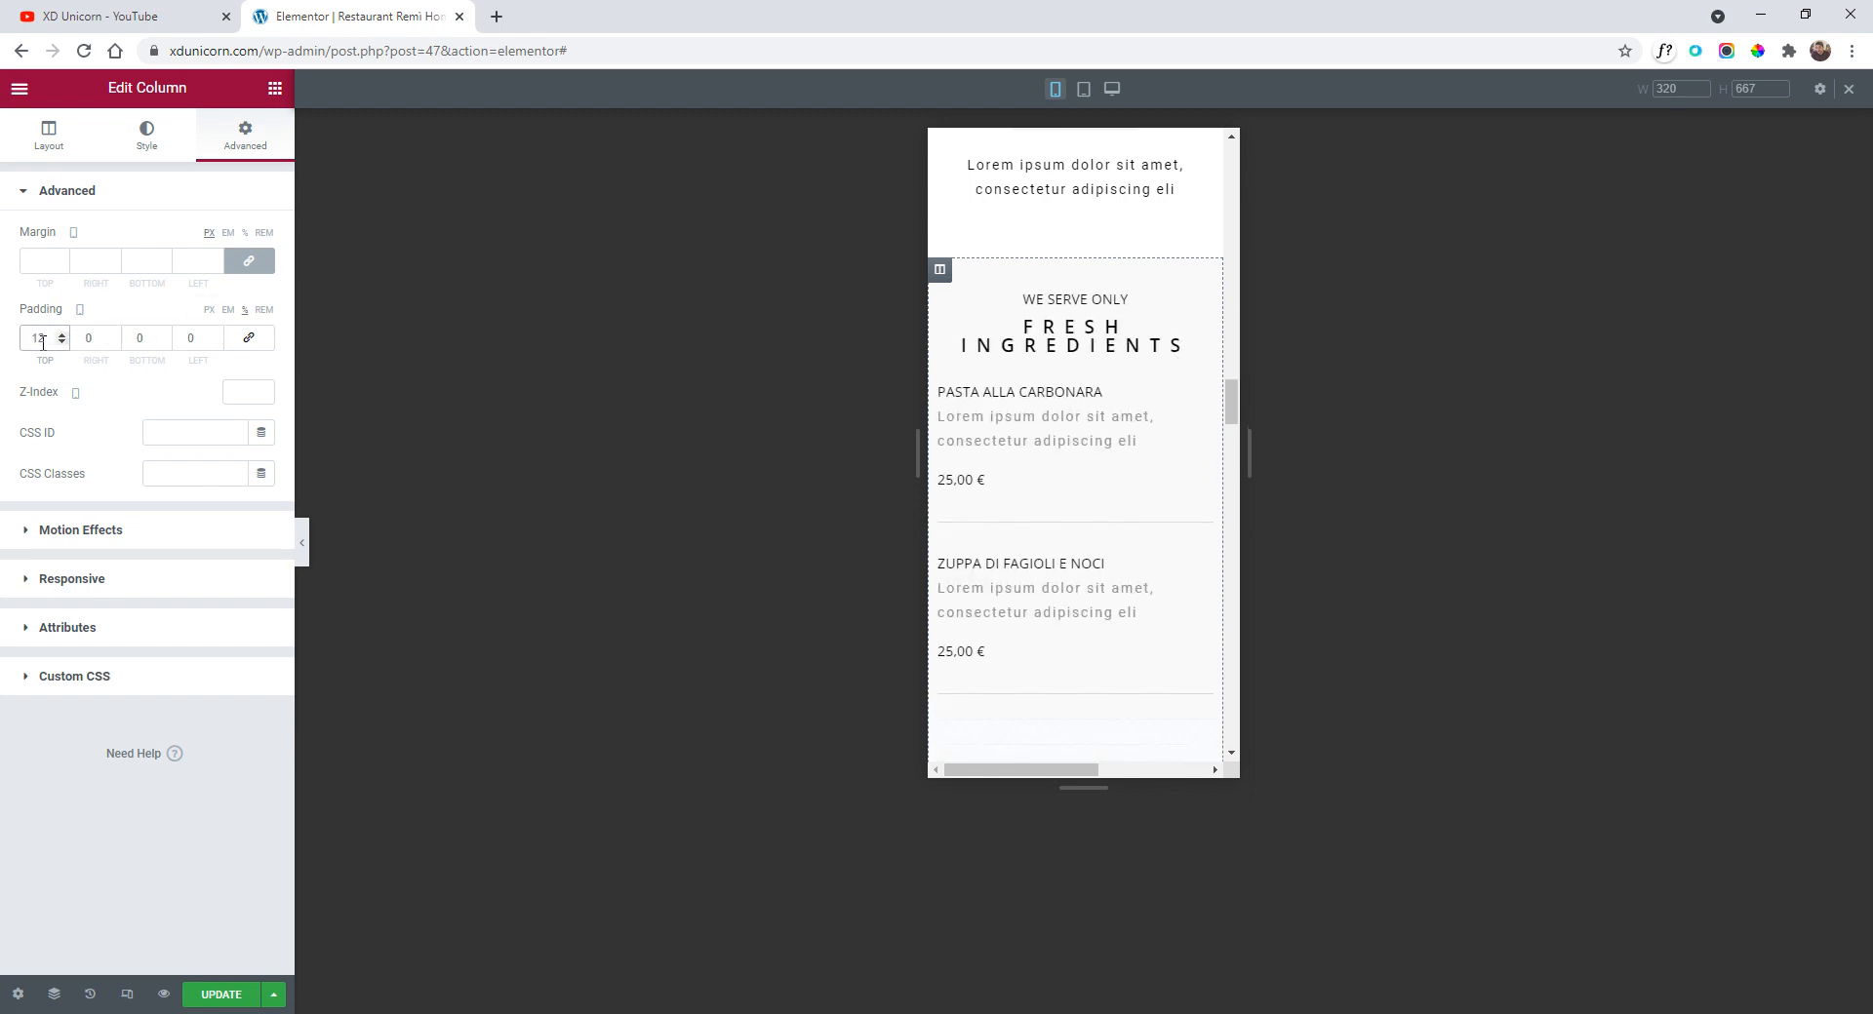
text(15)
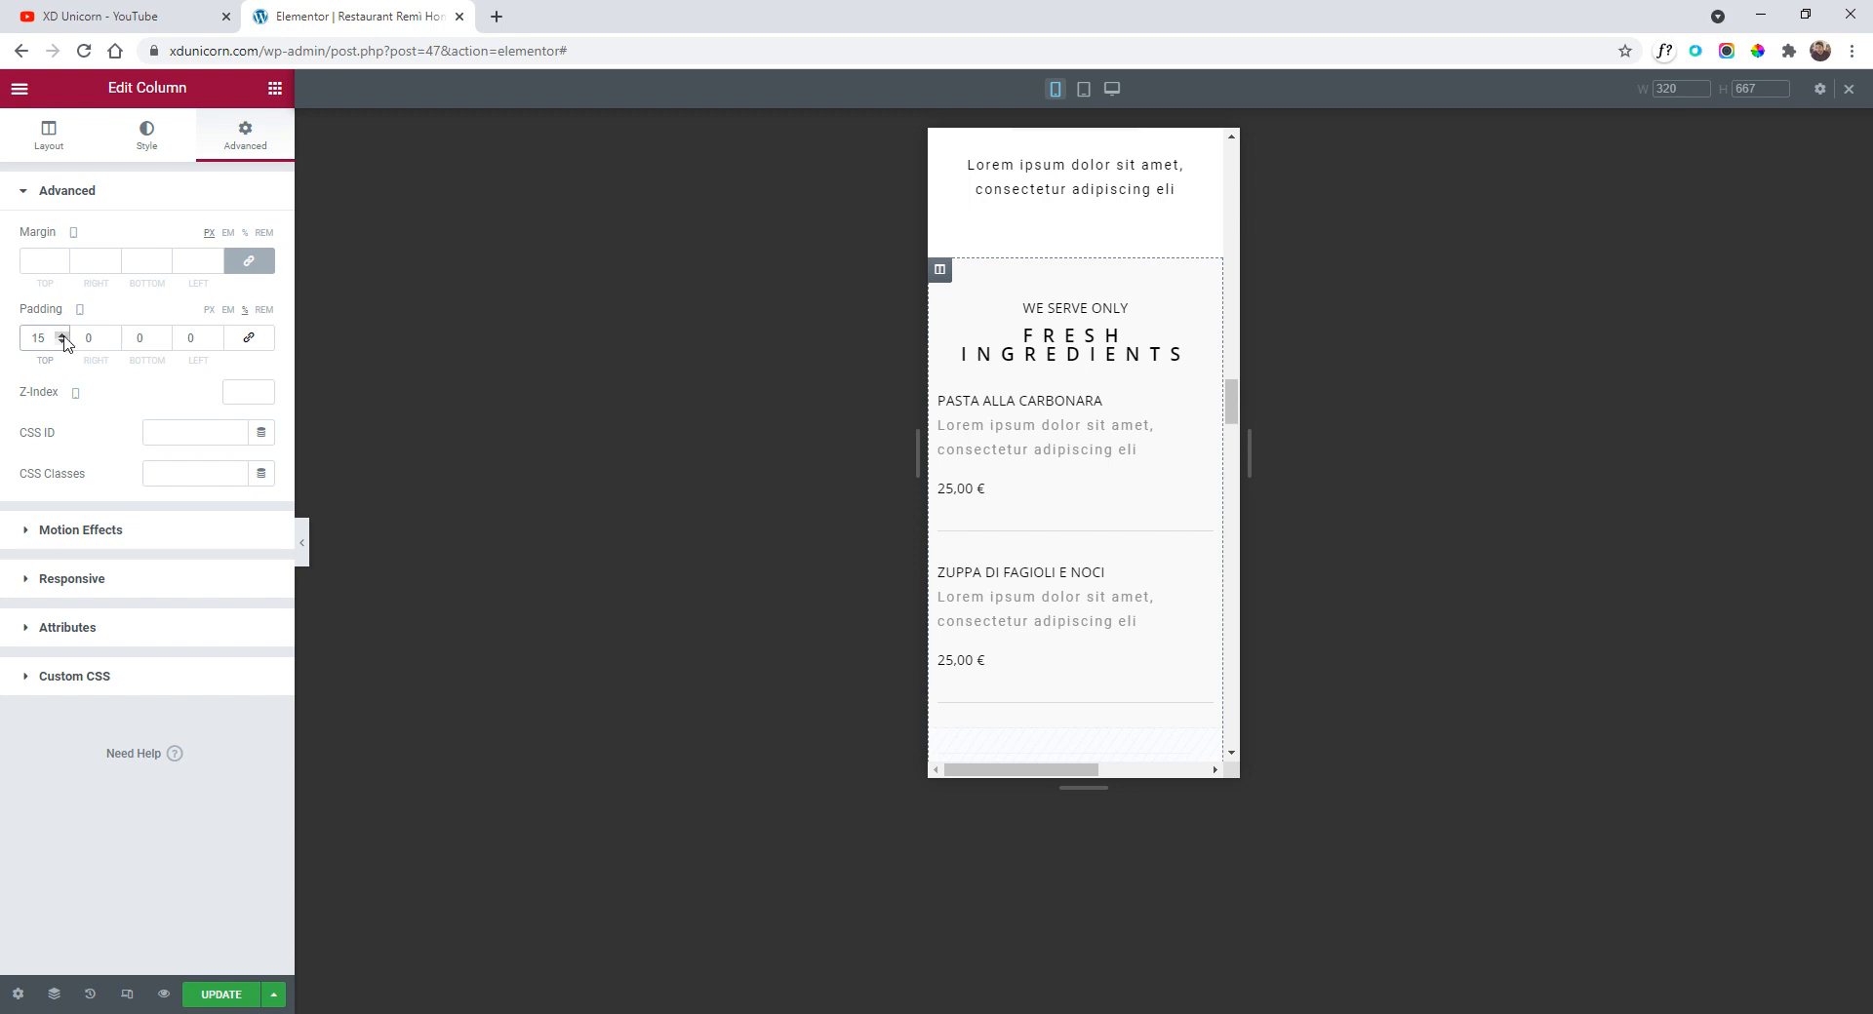
text(20)
scroll(1118, 390, down, 2)
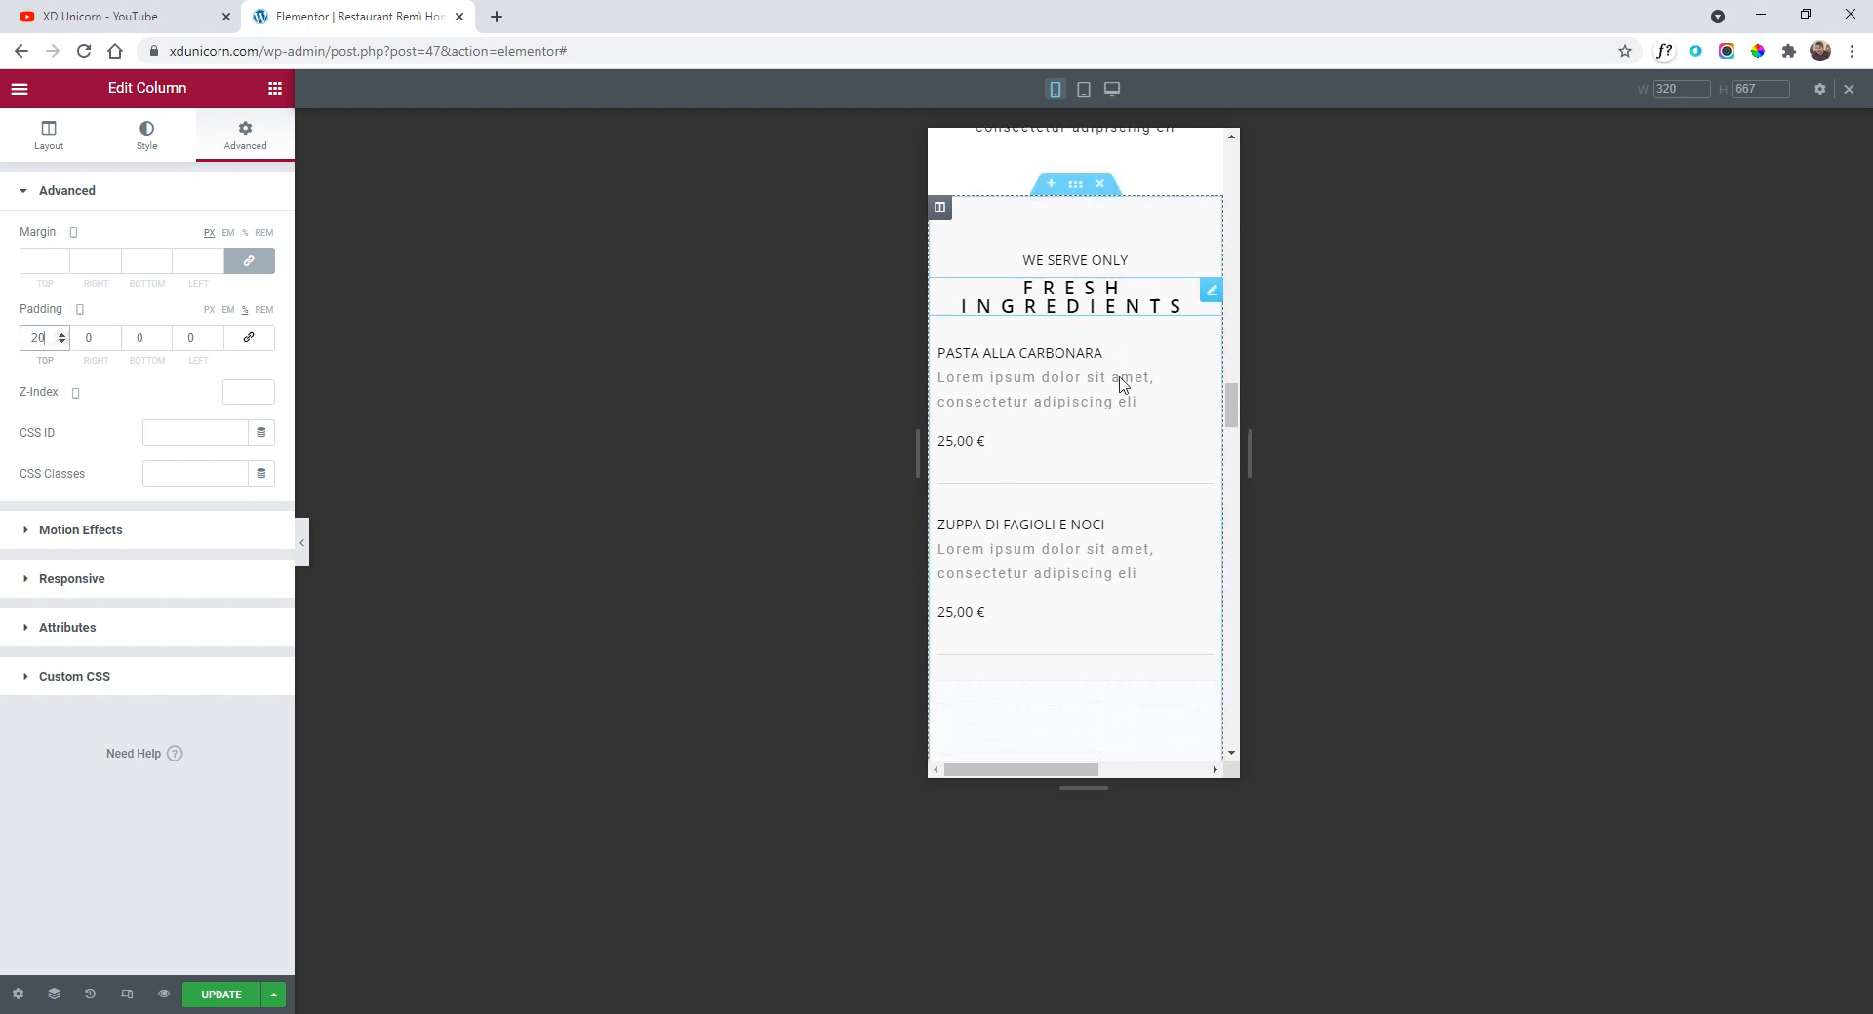
scroll(1082, 347, up, 2)
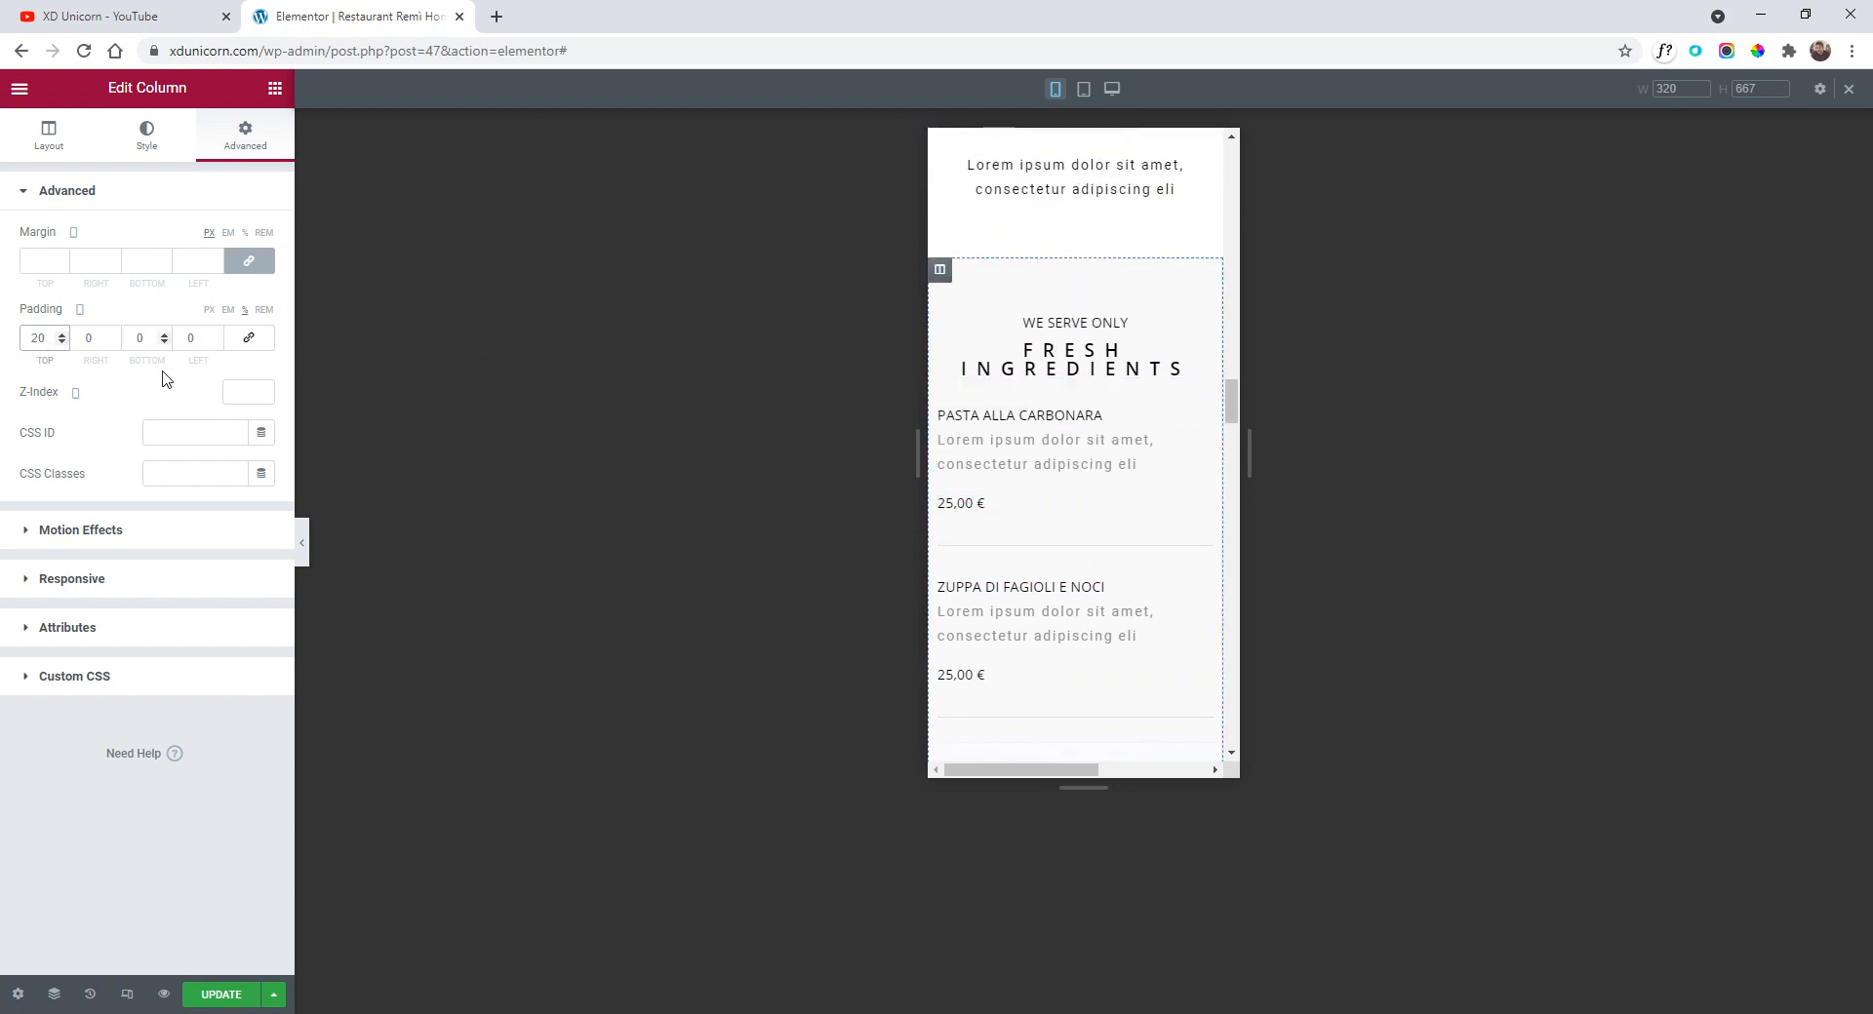
- Set the FRESH INGREDIENTS column's right and left padding to 5% and its bottom padding to 20%
double_click(87, 338)
text(5)
double_click(200, 338)
text(5)
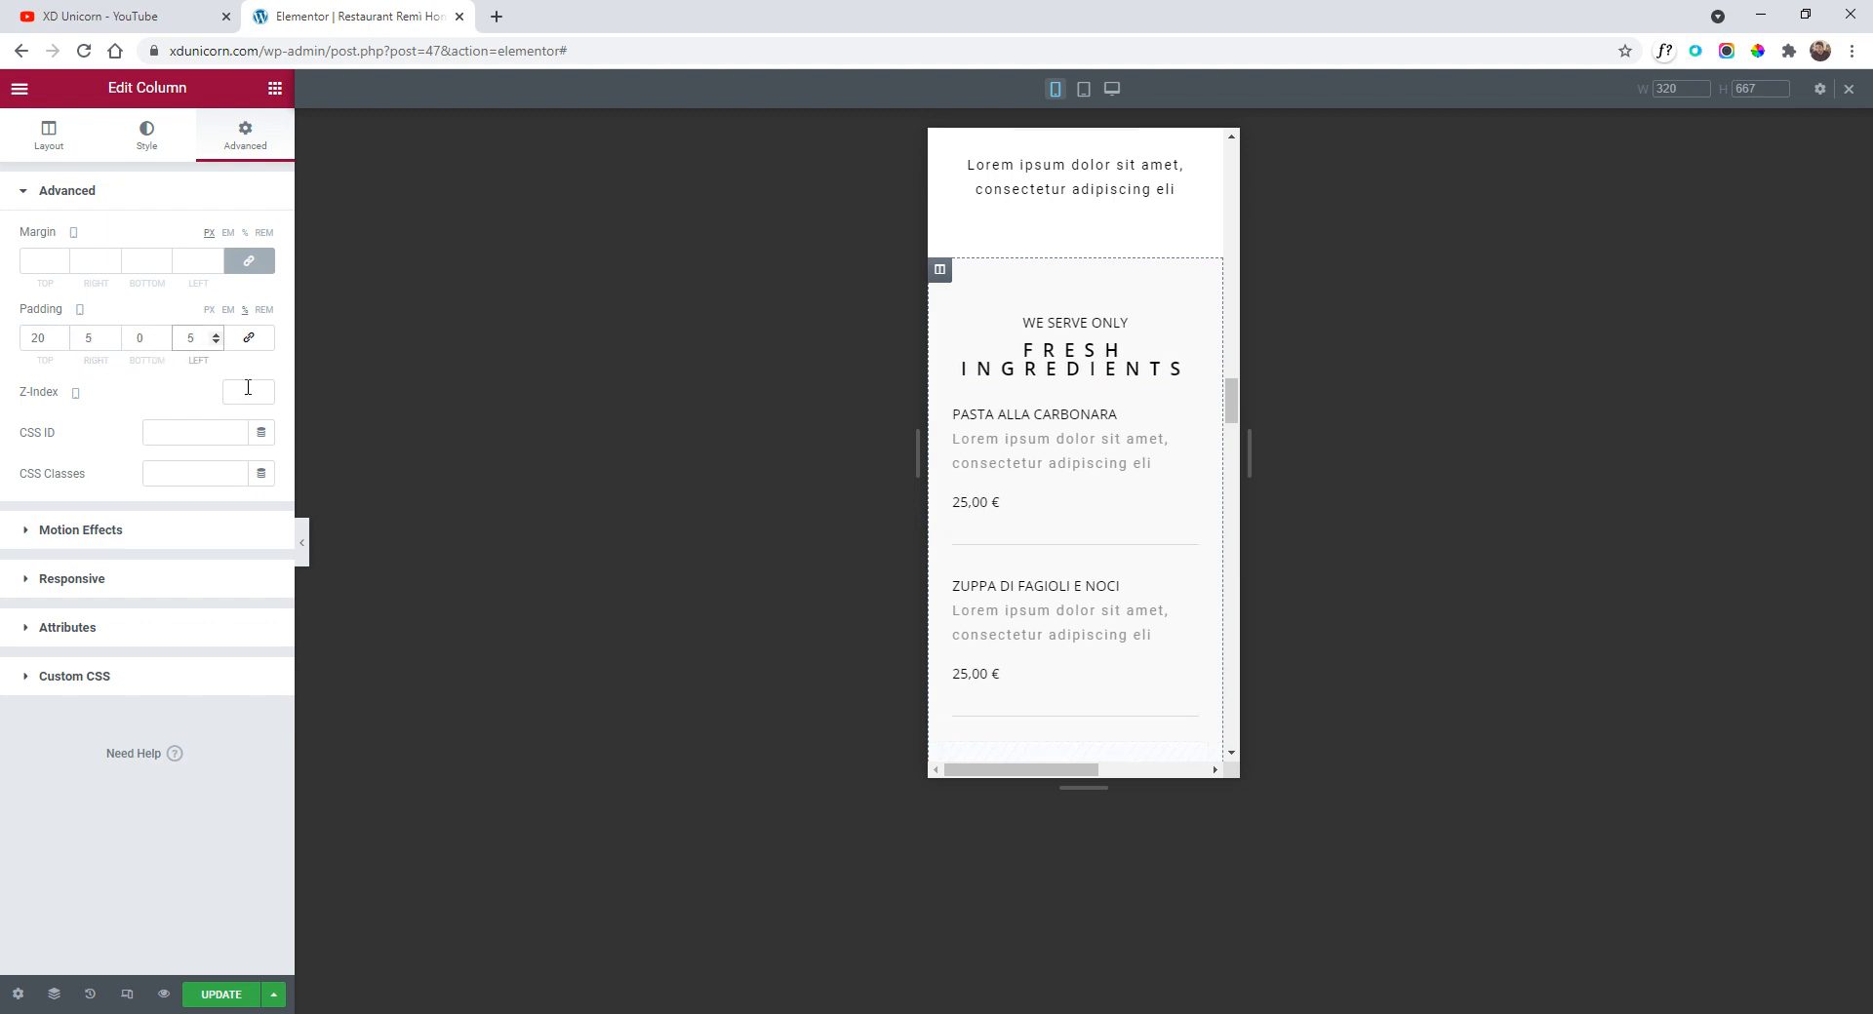
click(133, 337)
scroll(1129, 397, down, 3)
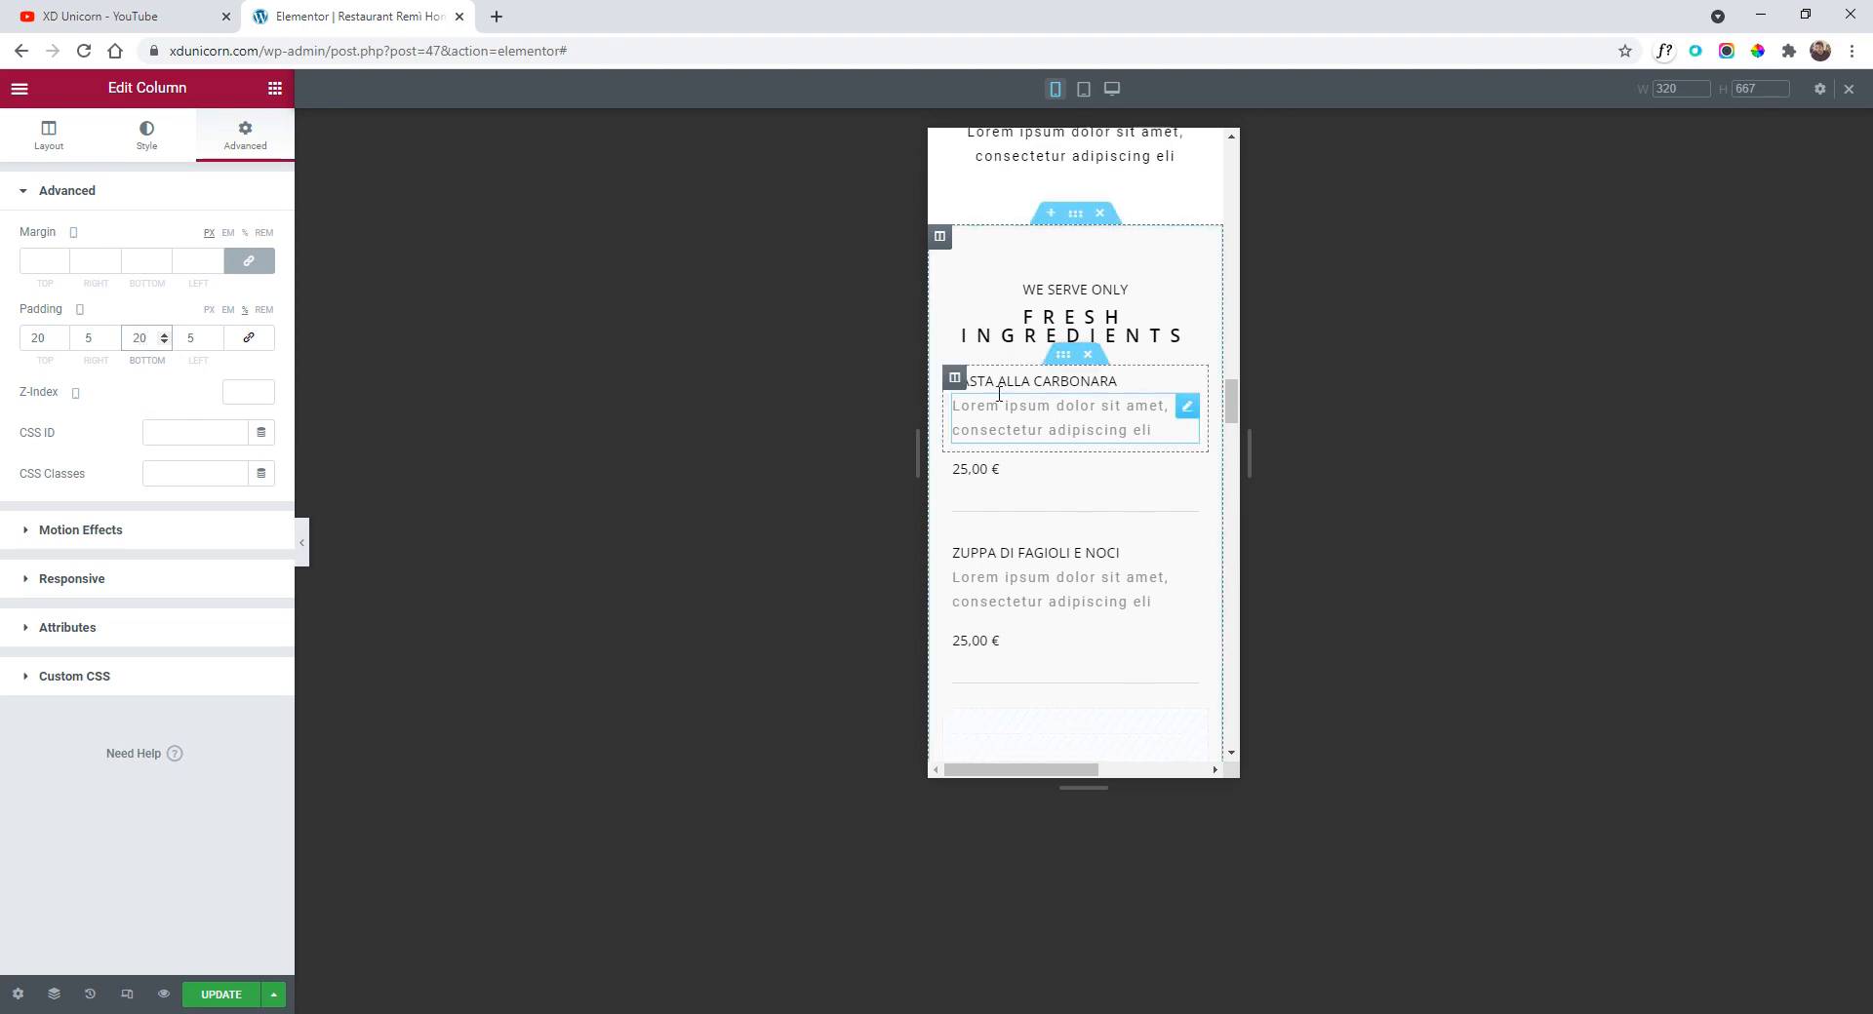
scroll(1125, 386, down, 5)
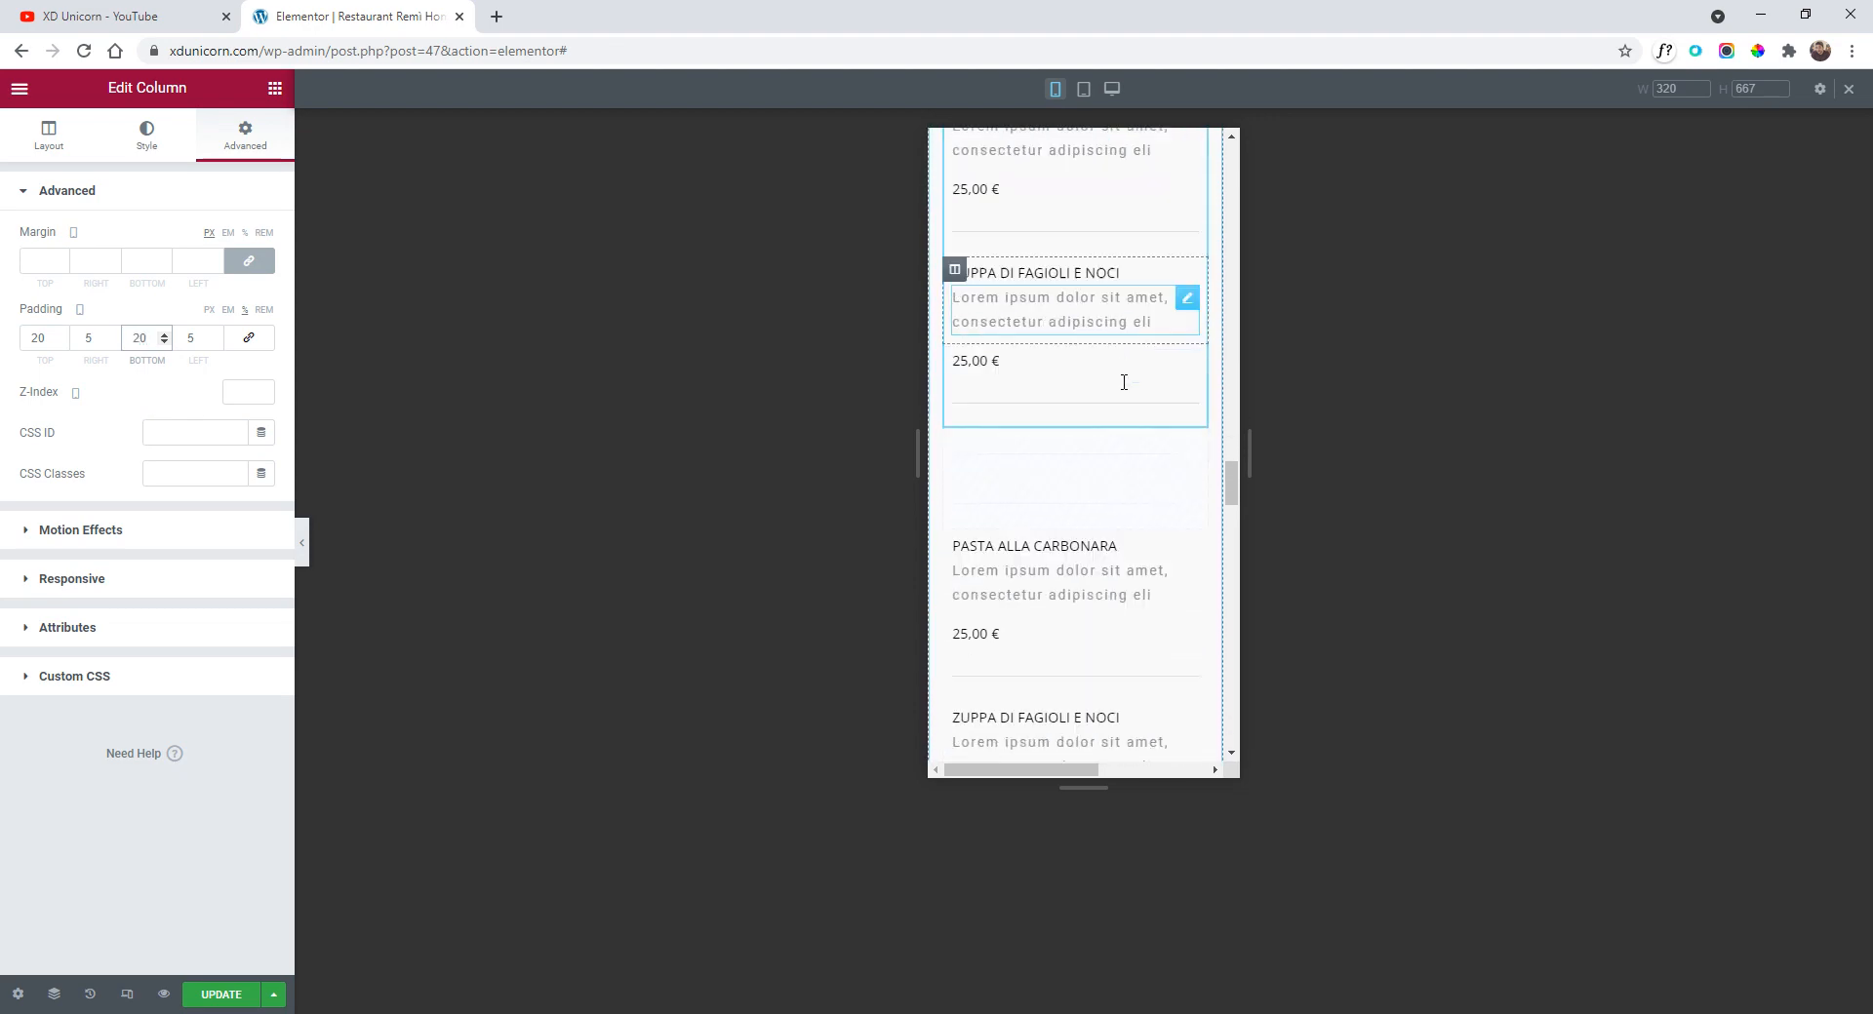
scroll(1199, 551, down, 1)
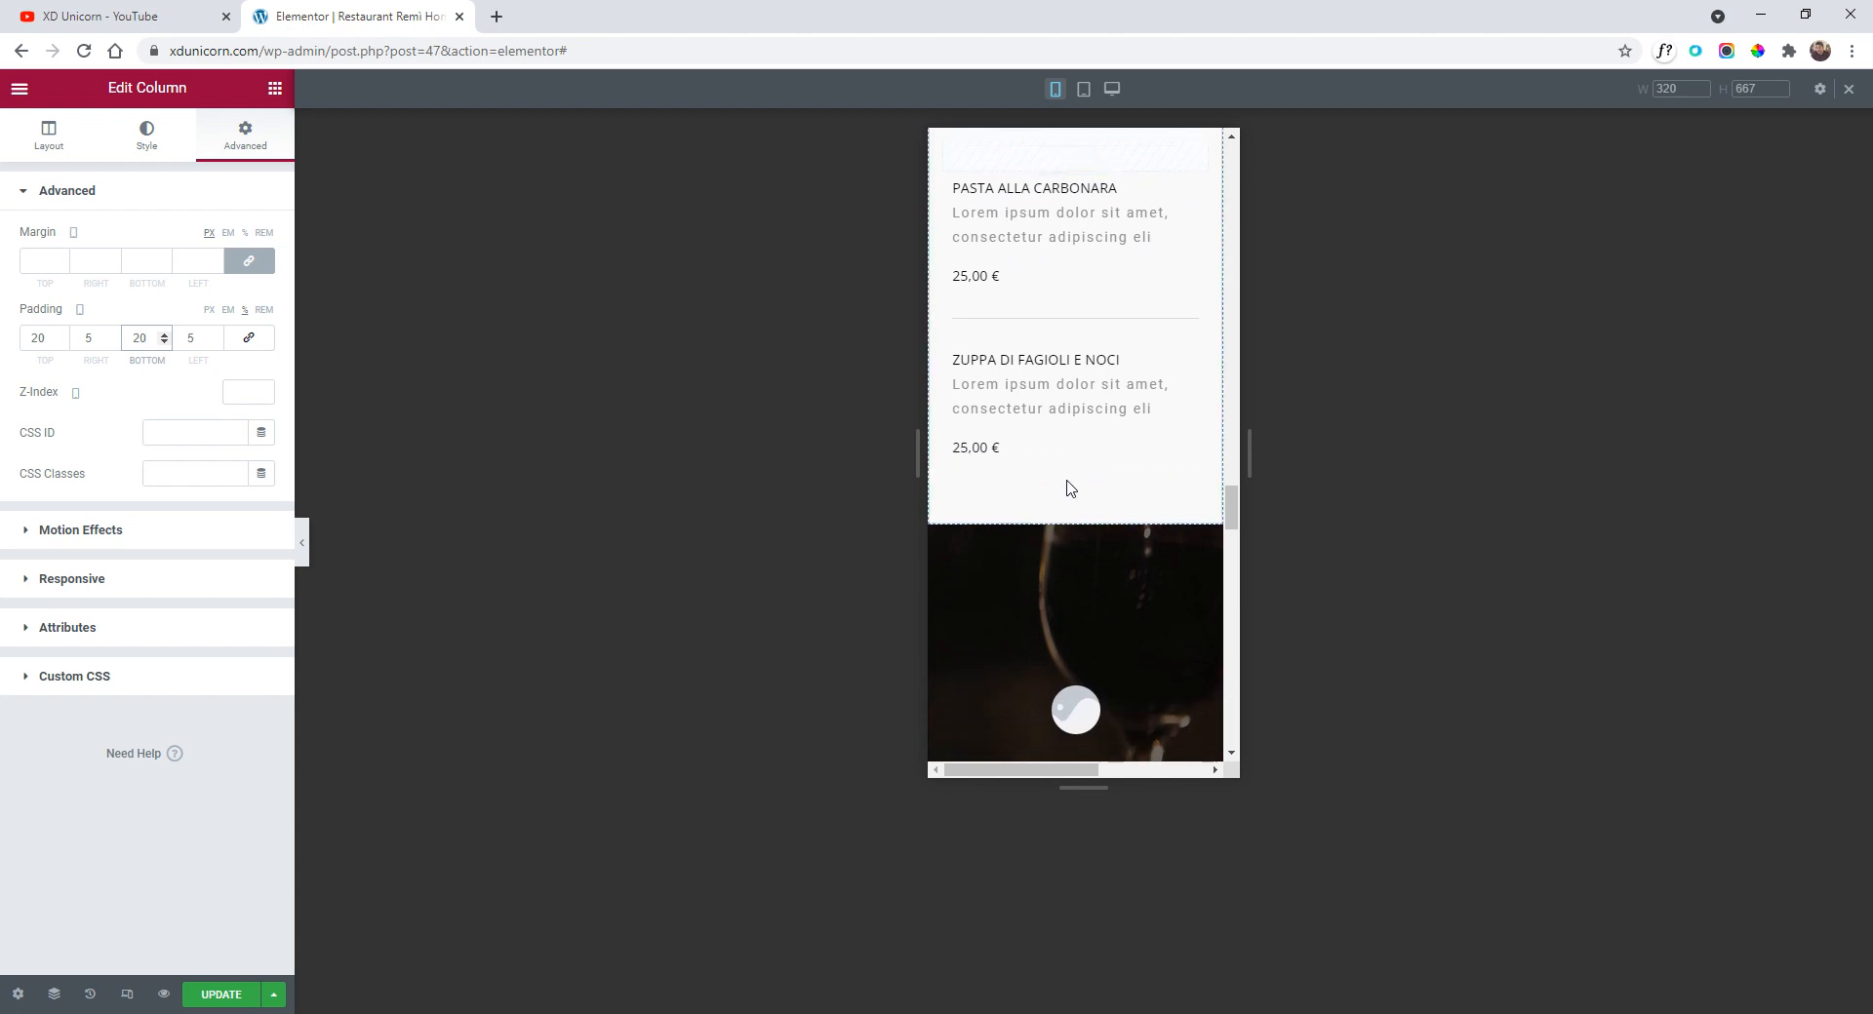
- Set the testimonial section's mobile minimum height to 0 px
scroll(1195, 459, down, 2)
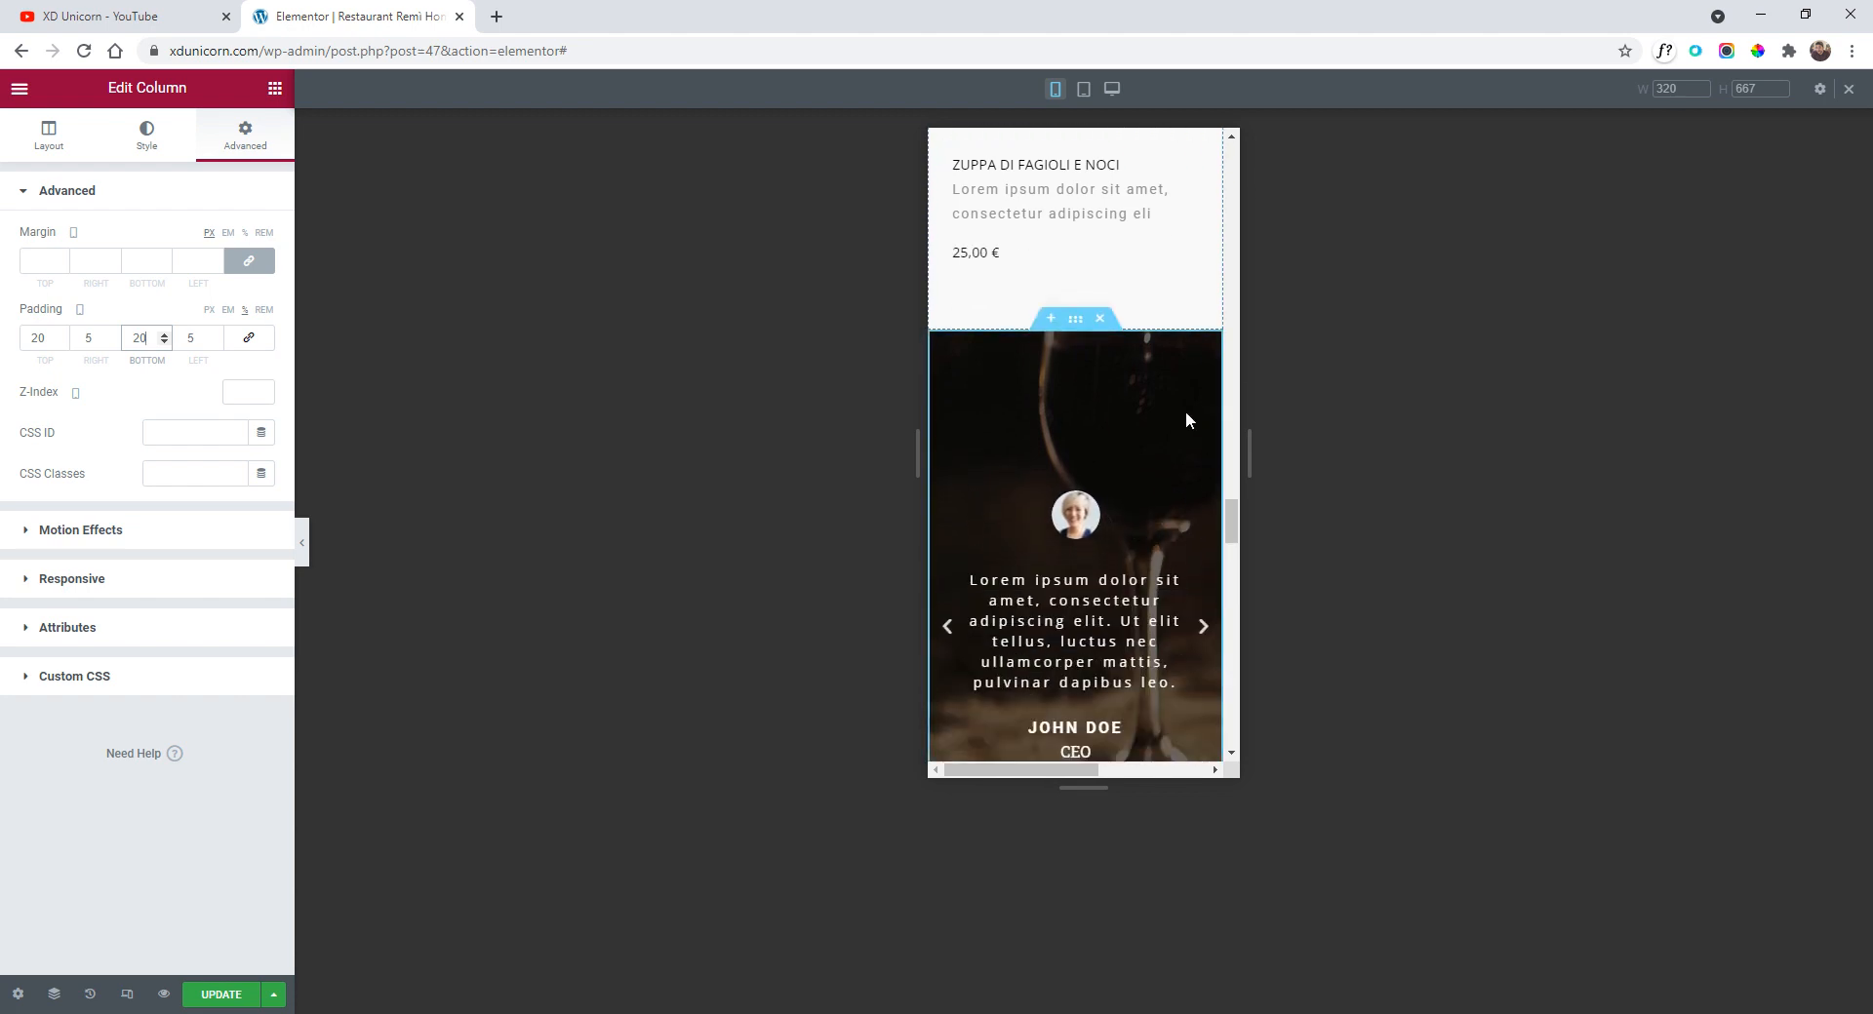
click(1075, 320)
scroll(1154, 432, down, 2)
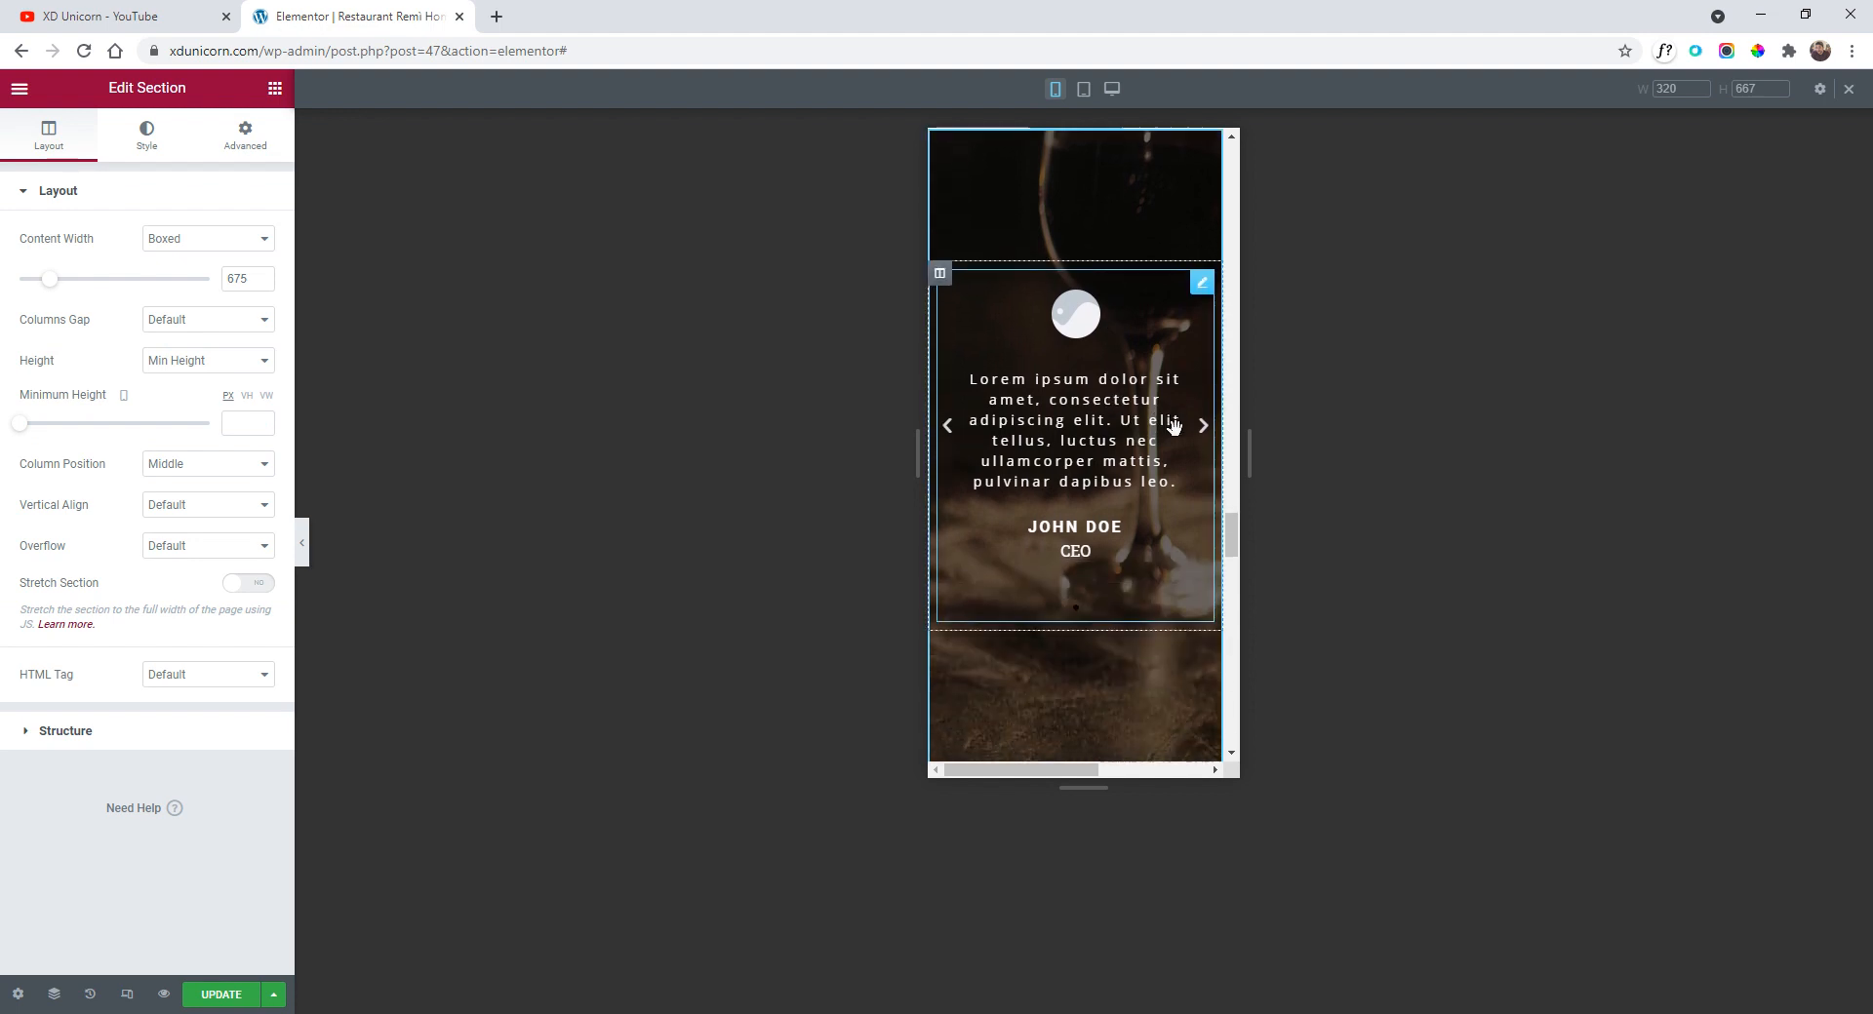
scroll(1167, 548, down, 1)
scroll(1143, 565, up, 1)
scroll(1167, 529, up, 2)
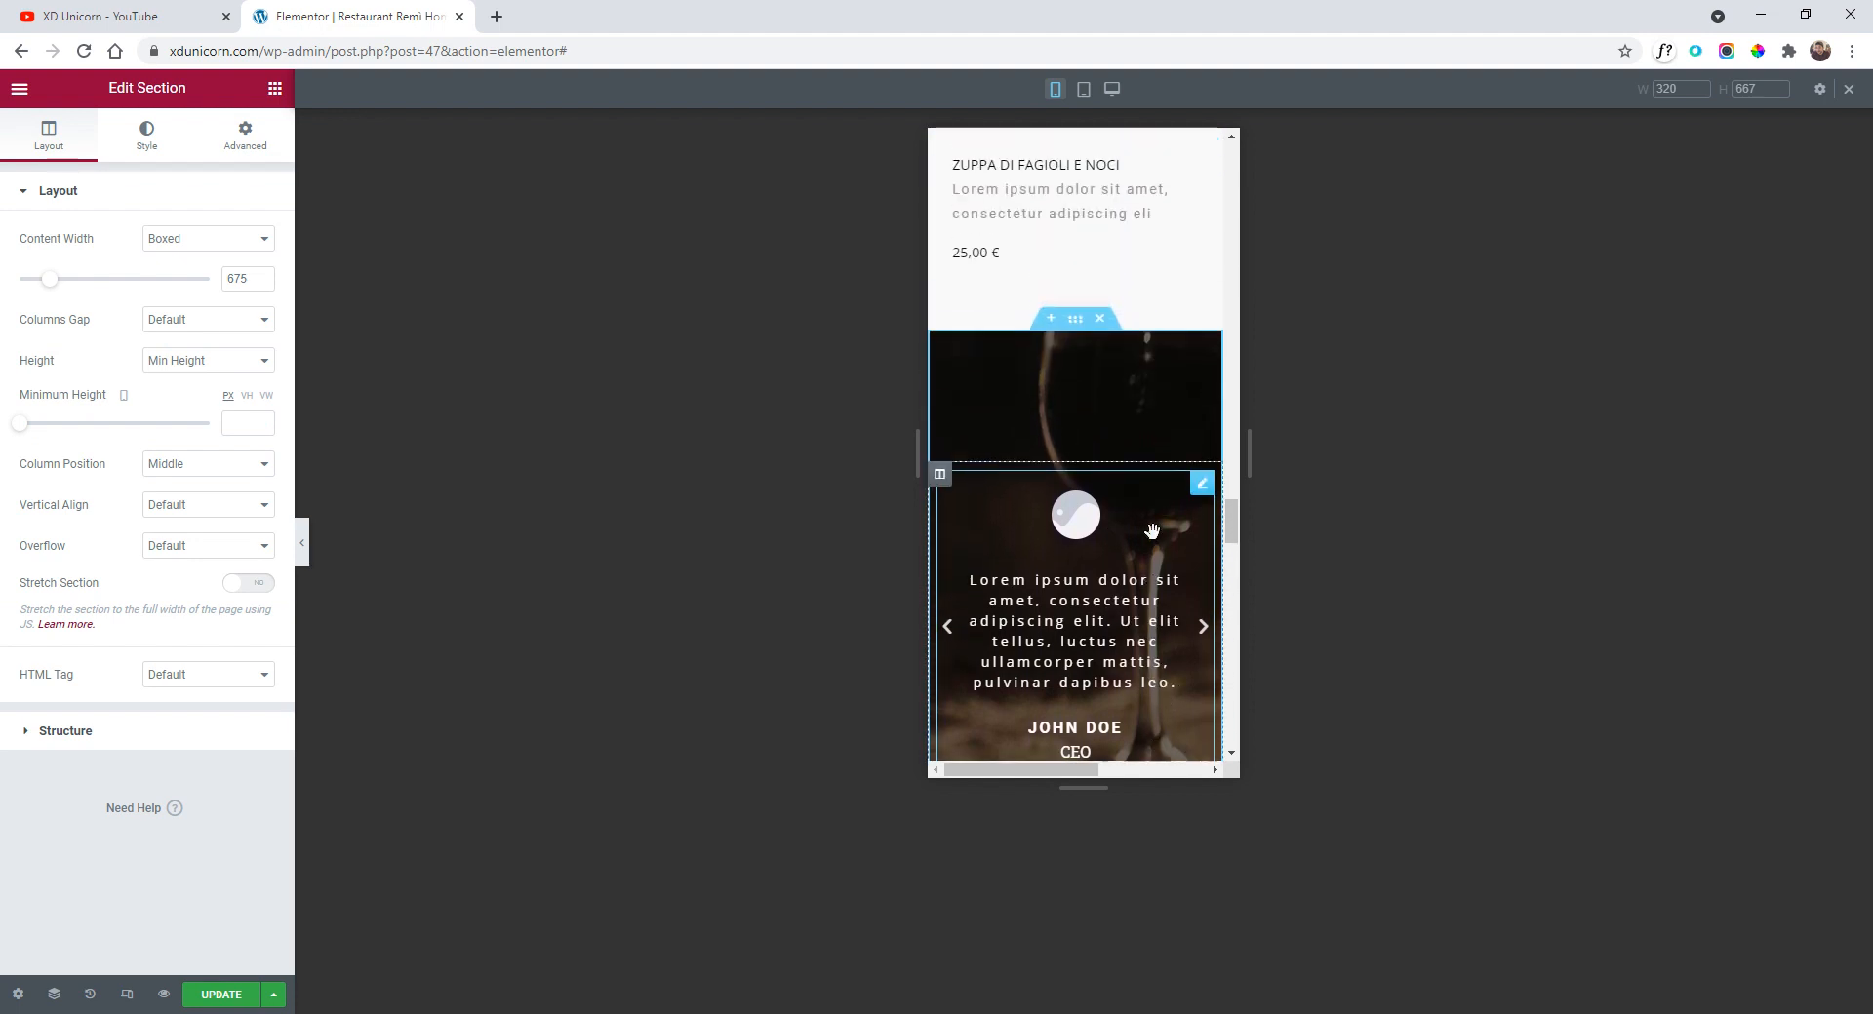
scroll(1150, 527, down, 2)
scroll(1161, 508, up, 2)
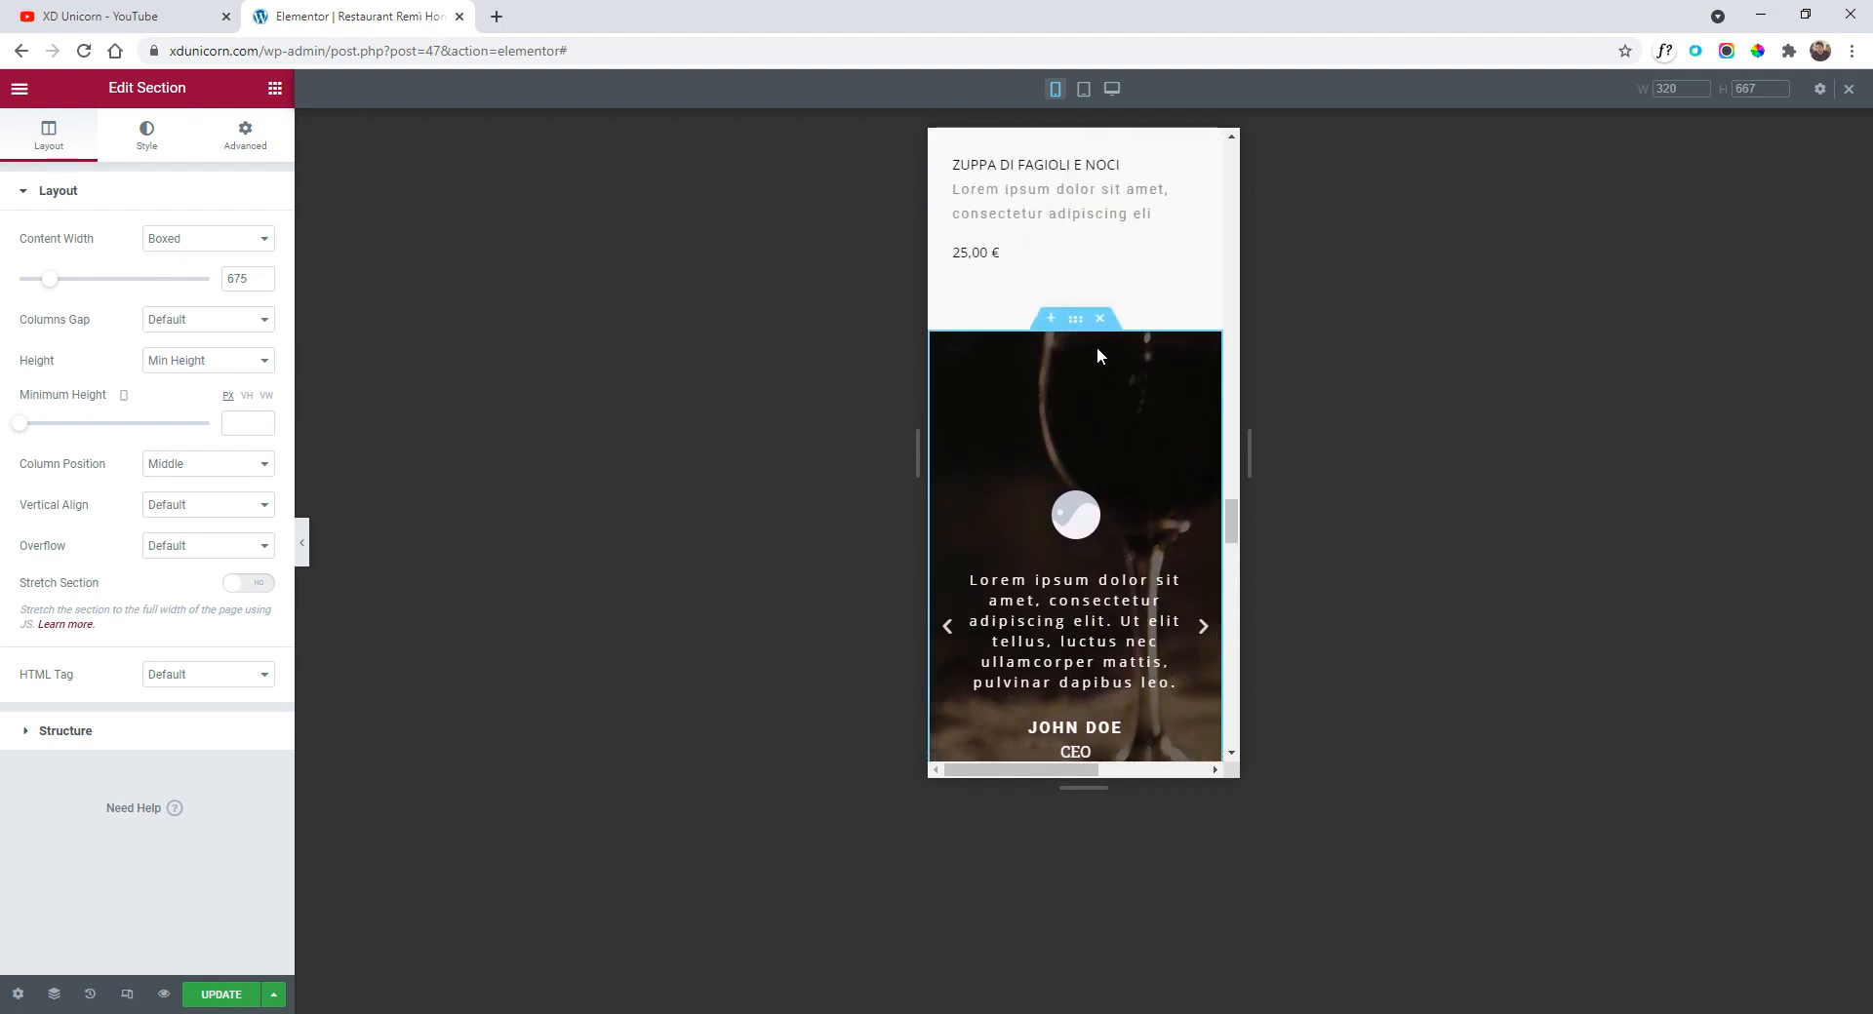
scroll(1099, 352, down, 2)
scroll(1063, 349, up, 1)
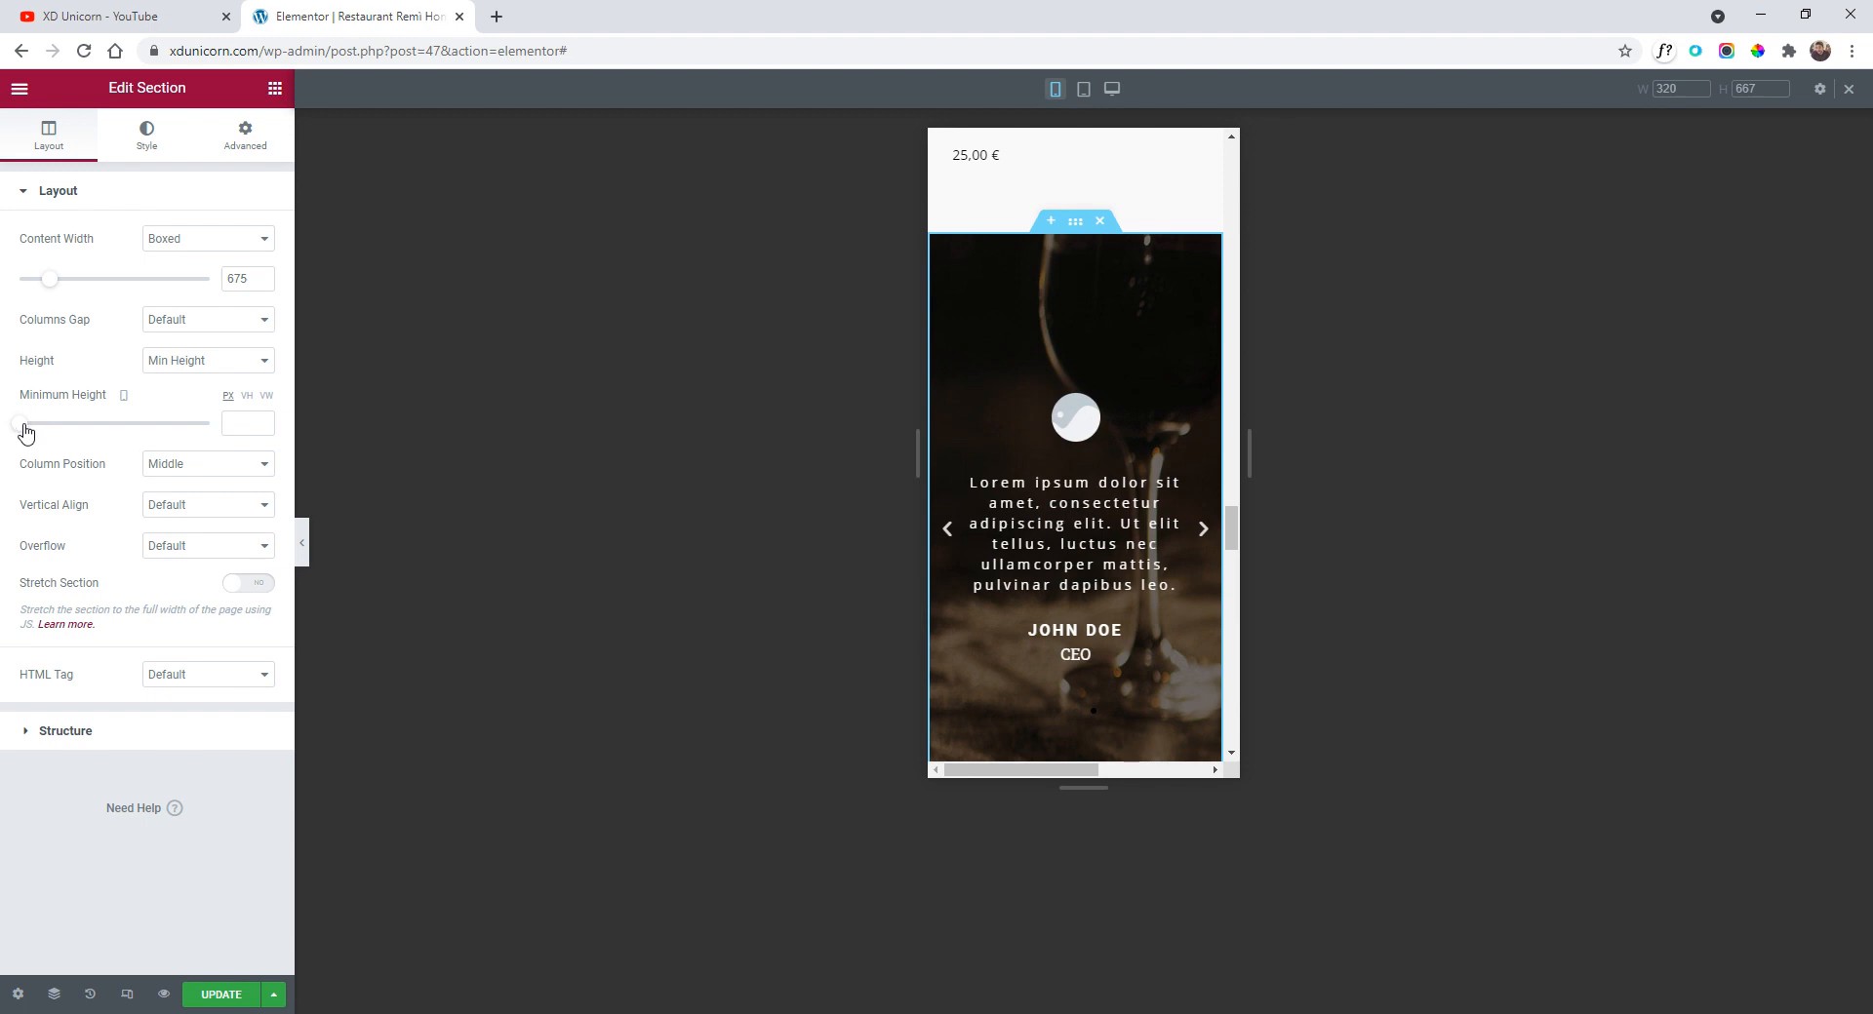
mouse_move(25, 426)
mouse_down()
mouse_move(67, 430)
mouse_move(10, 431)
mouse_up()
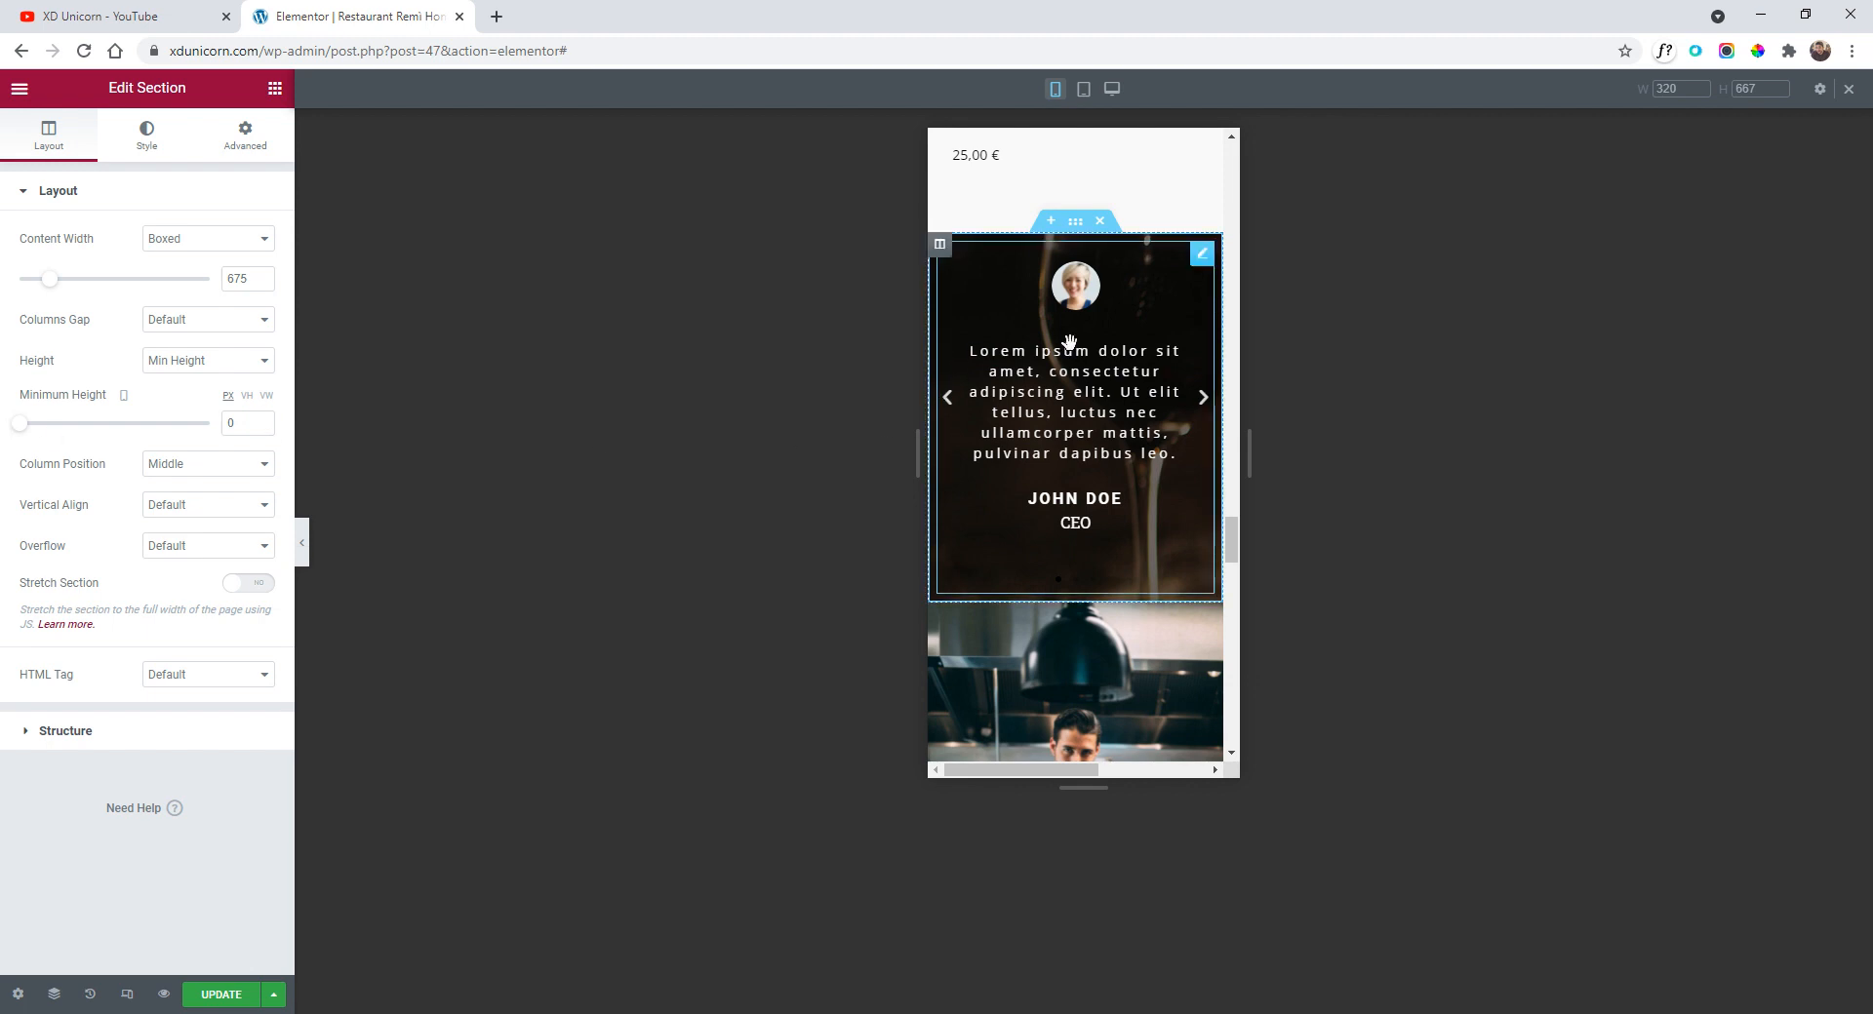
- Examine the testimonial carousel and the OUR CHEF section below it in the mobile view
click(1203, 405)
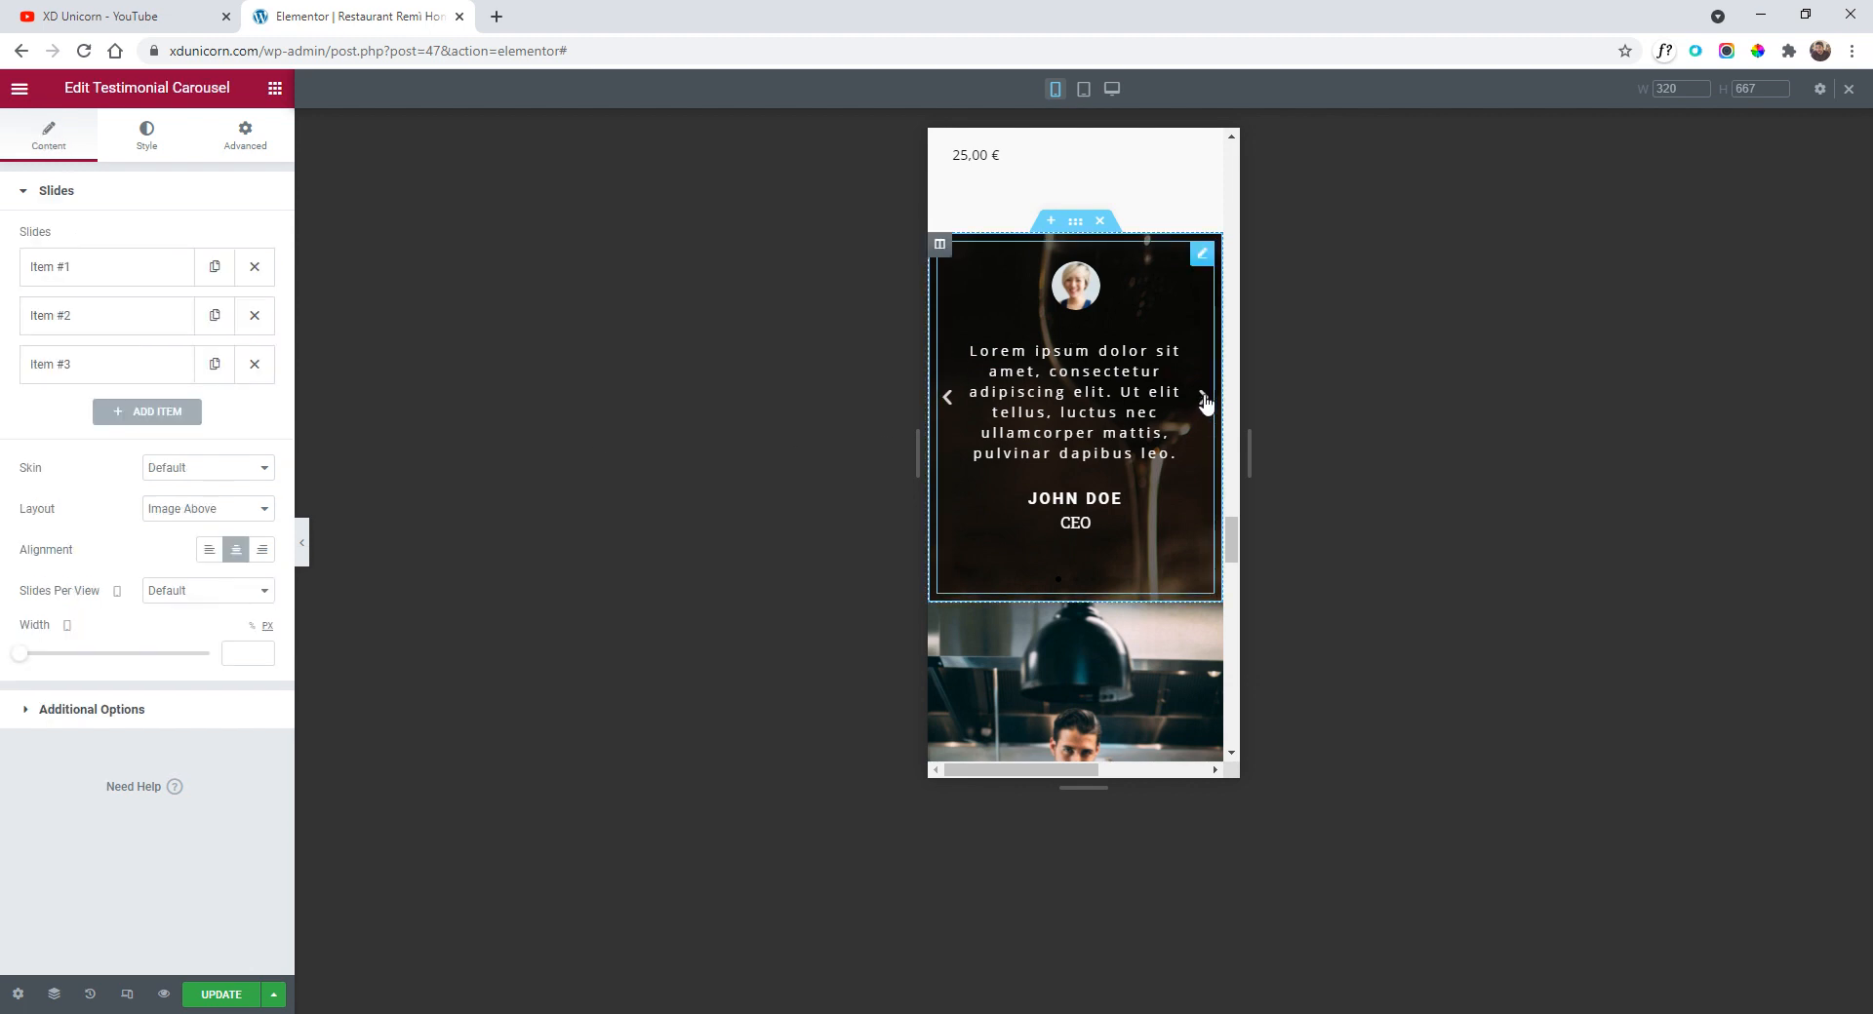
scroll(1036, 466, down, 3)
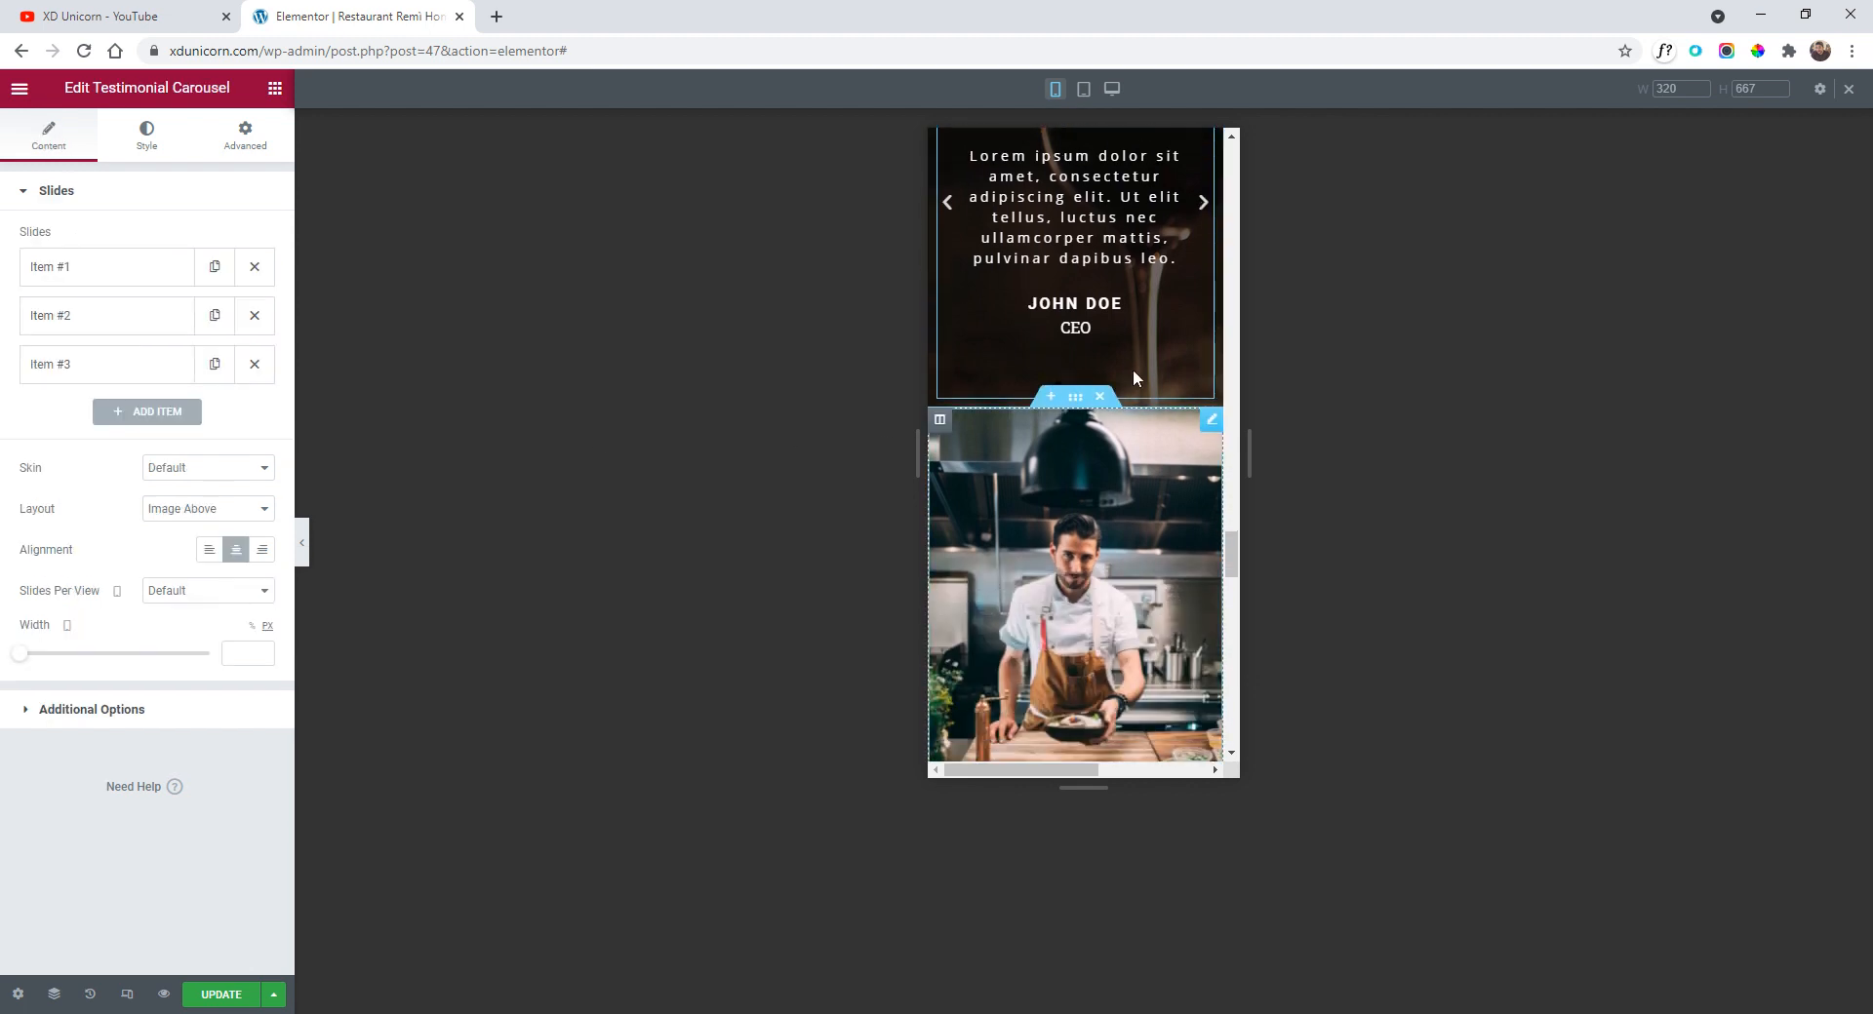
scroll(1169, 394, up, 3)
scroll(1169, 394, down, 5)
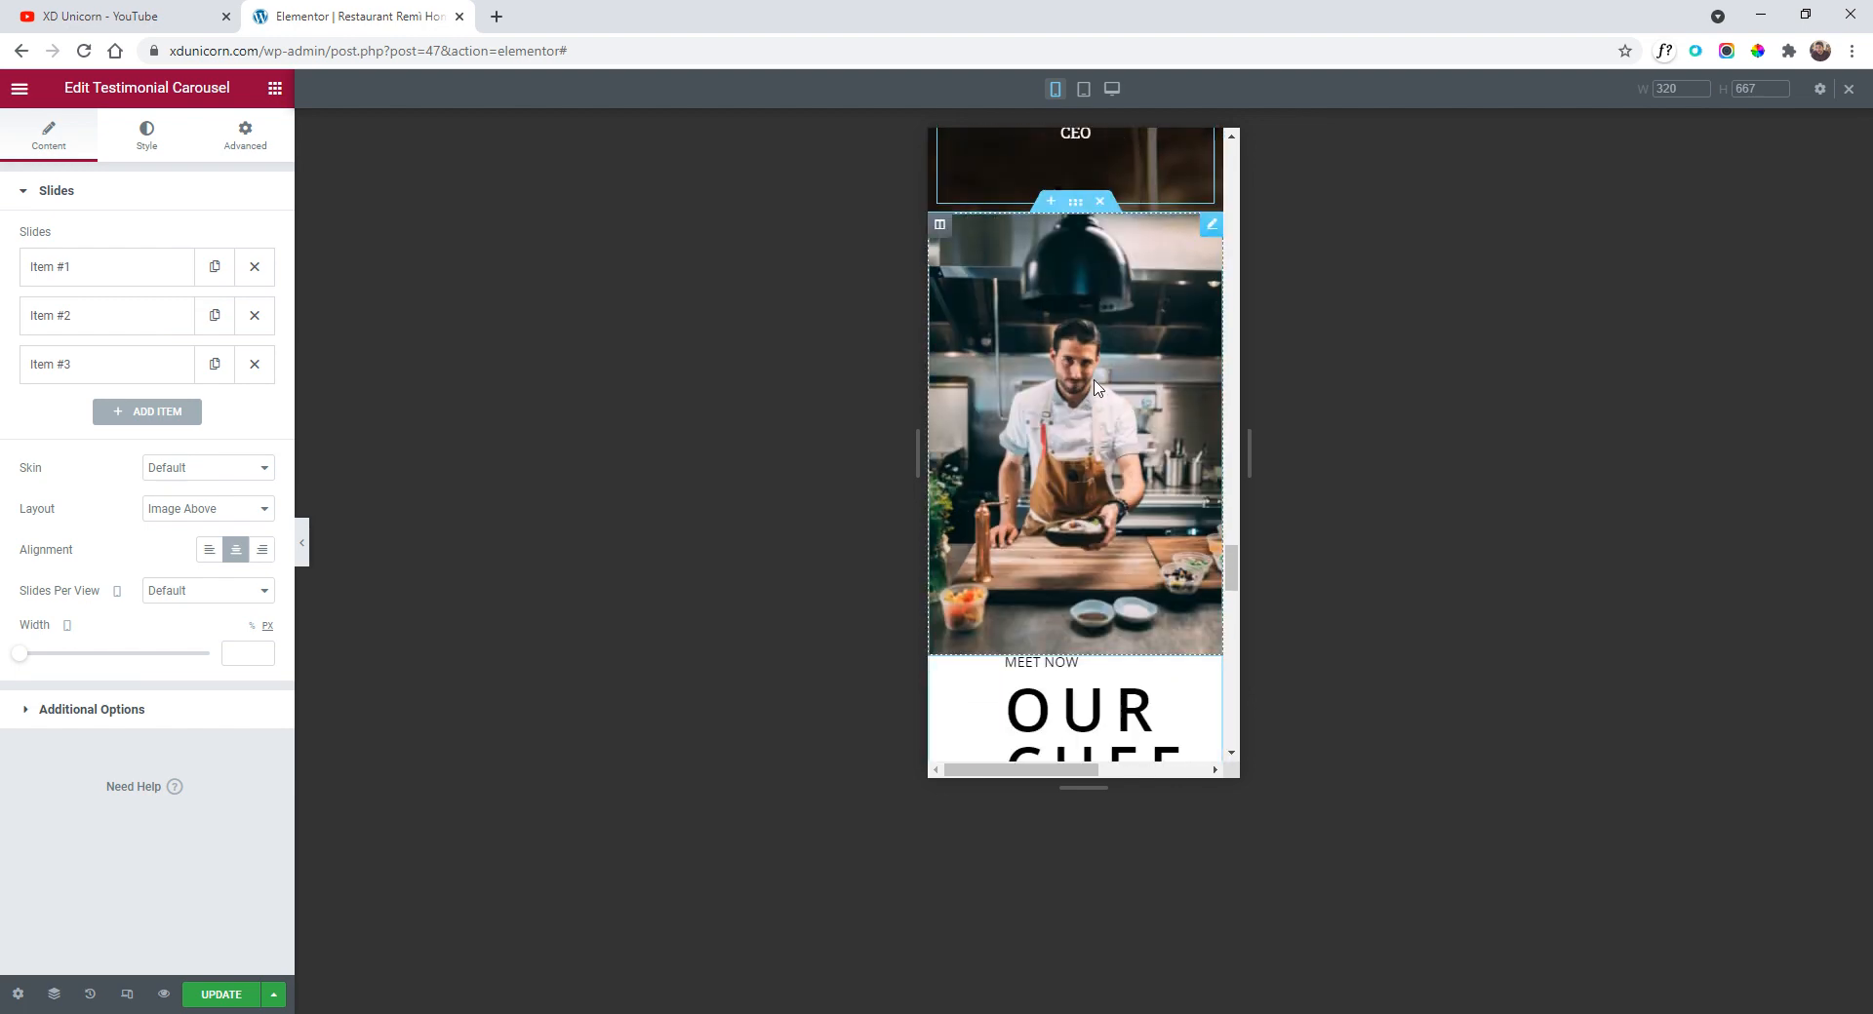
scroll(1141, 390, up, 3)
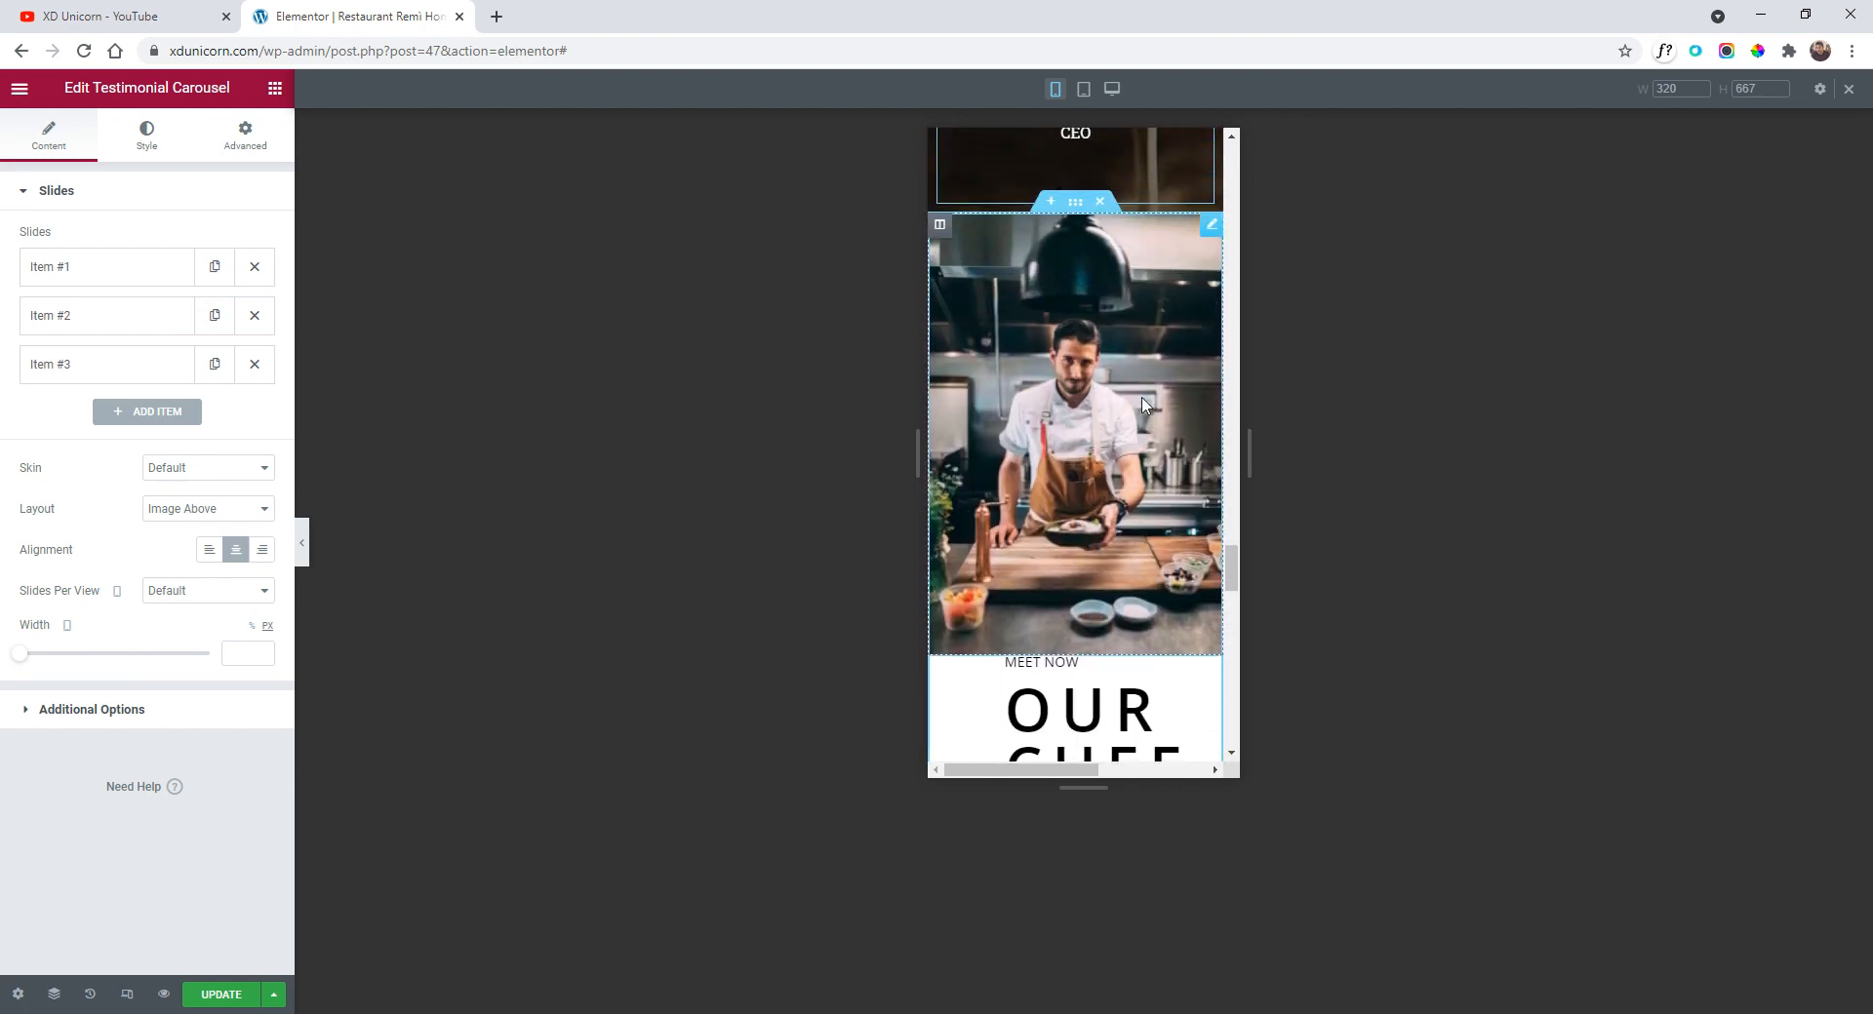
scroll(1144, 404, down, 3)
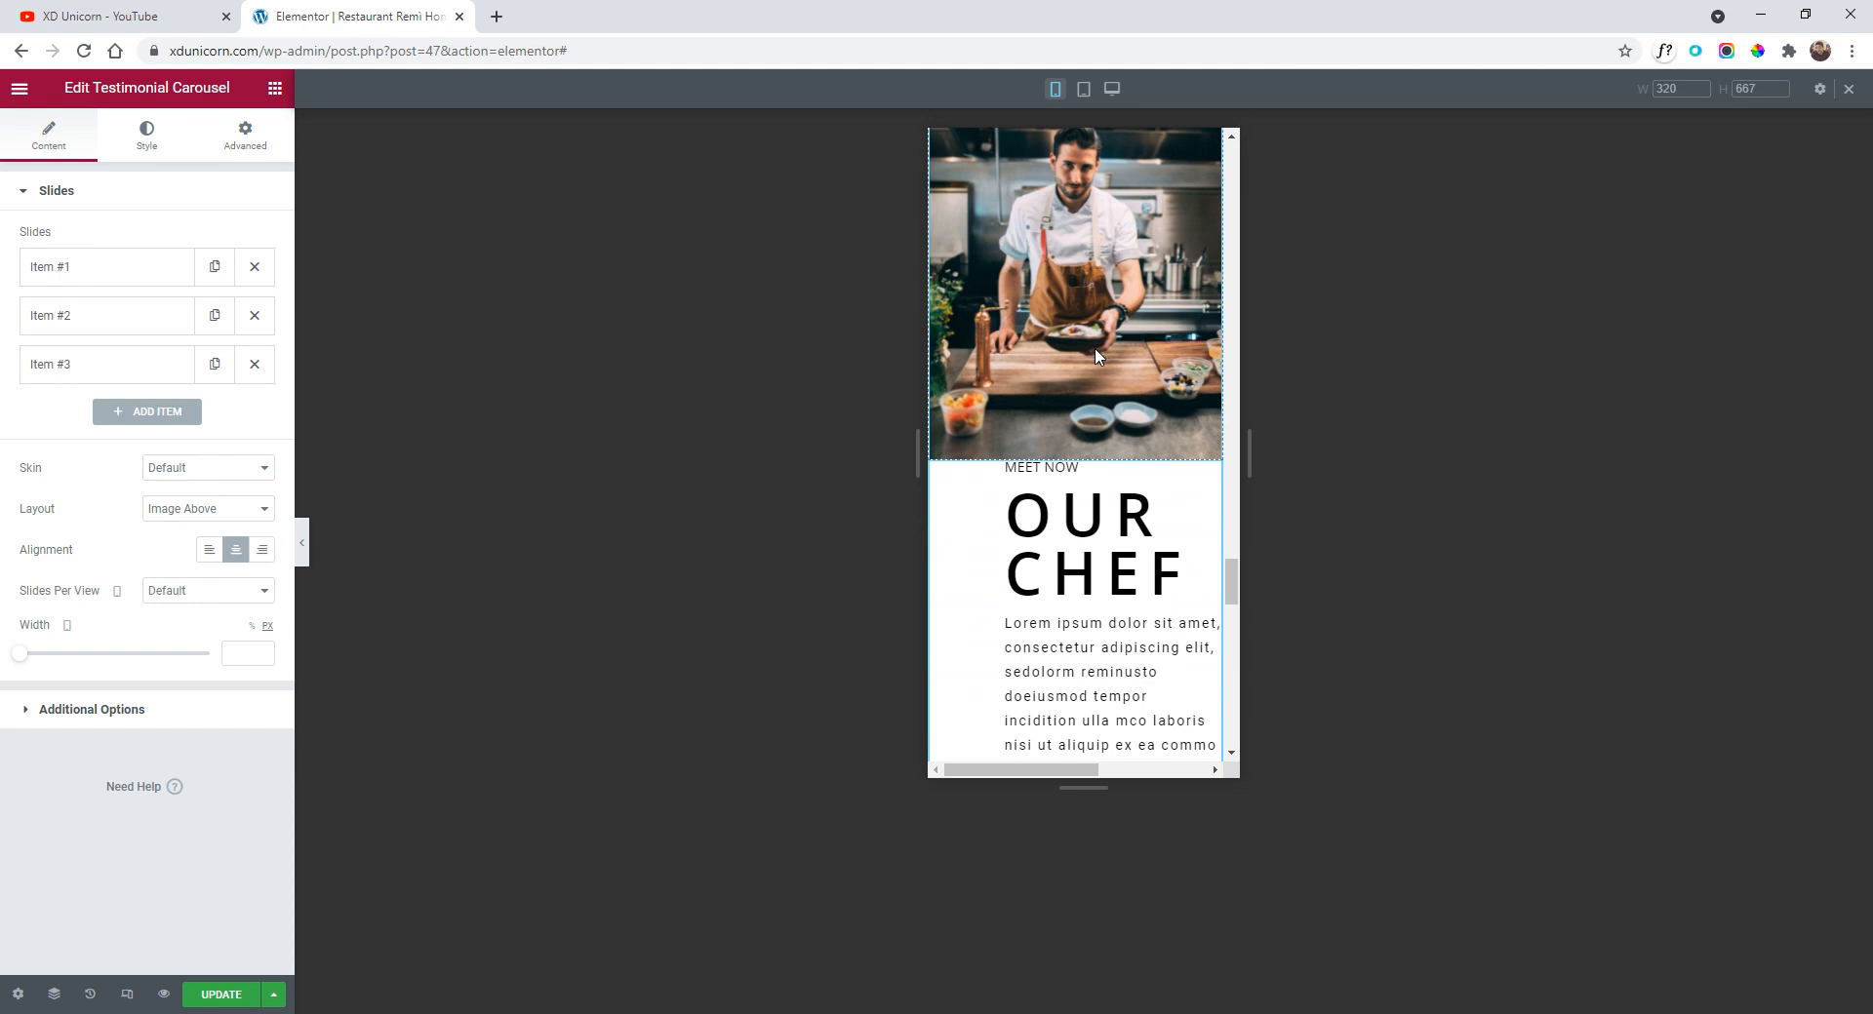
scroll(1099, 356, up, 2)
- Reverse the column order of the OUR CHEF section on mobile
click(1074, 202)
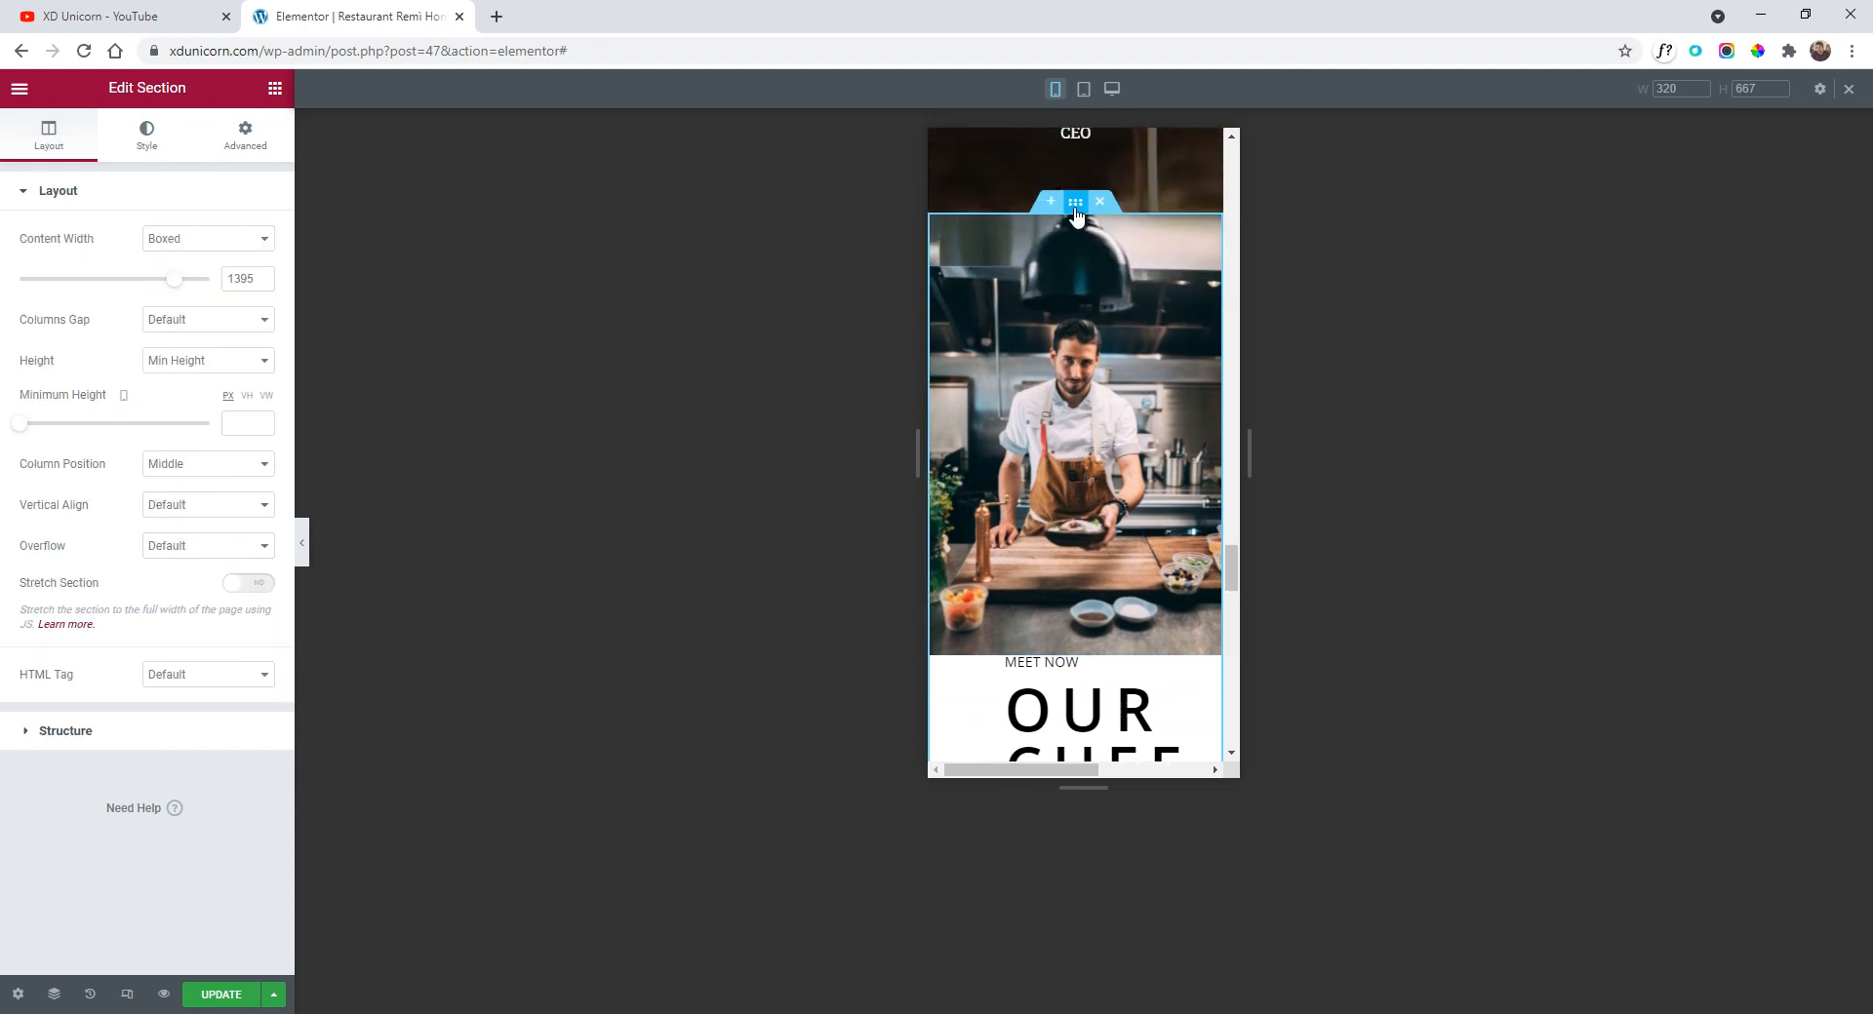
scroll(1065, 378, down, 2)
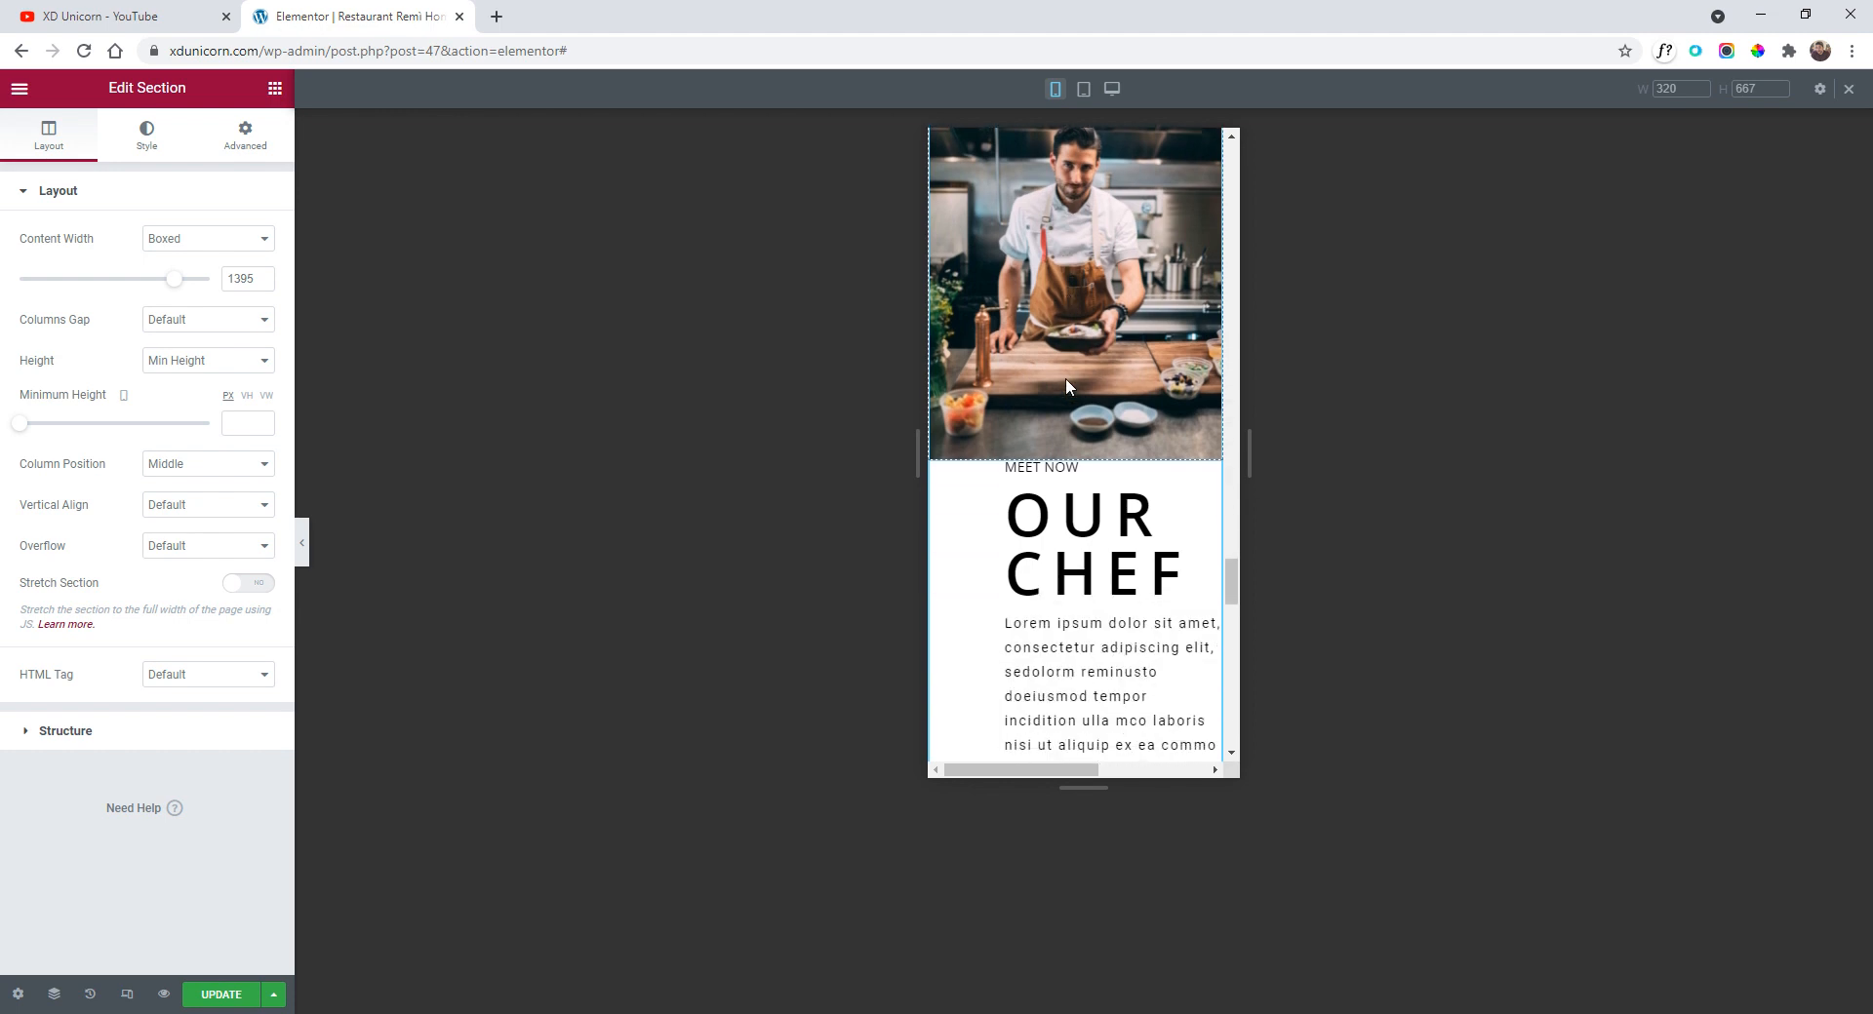
scroll(1063, 370, up, 2)
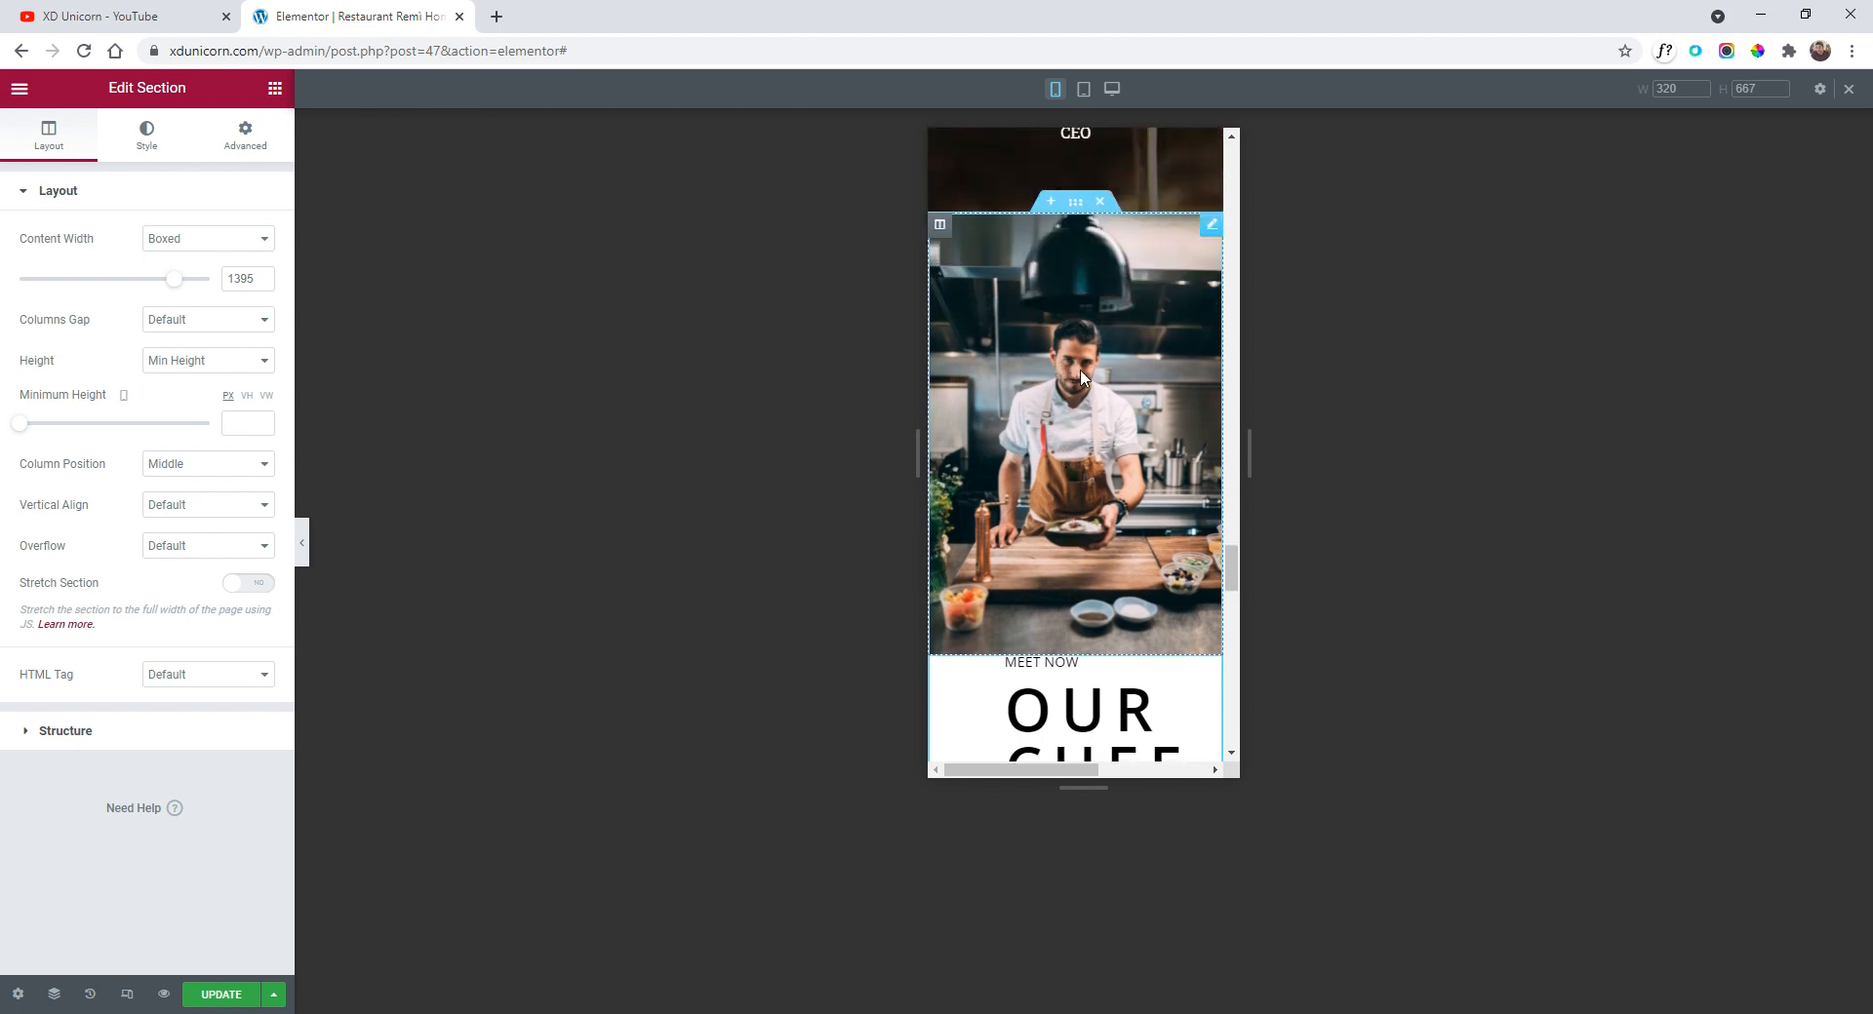
click(230, 147)
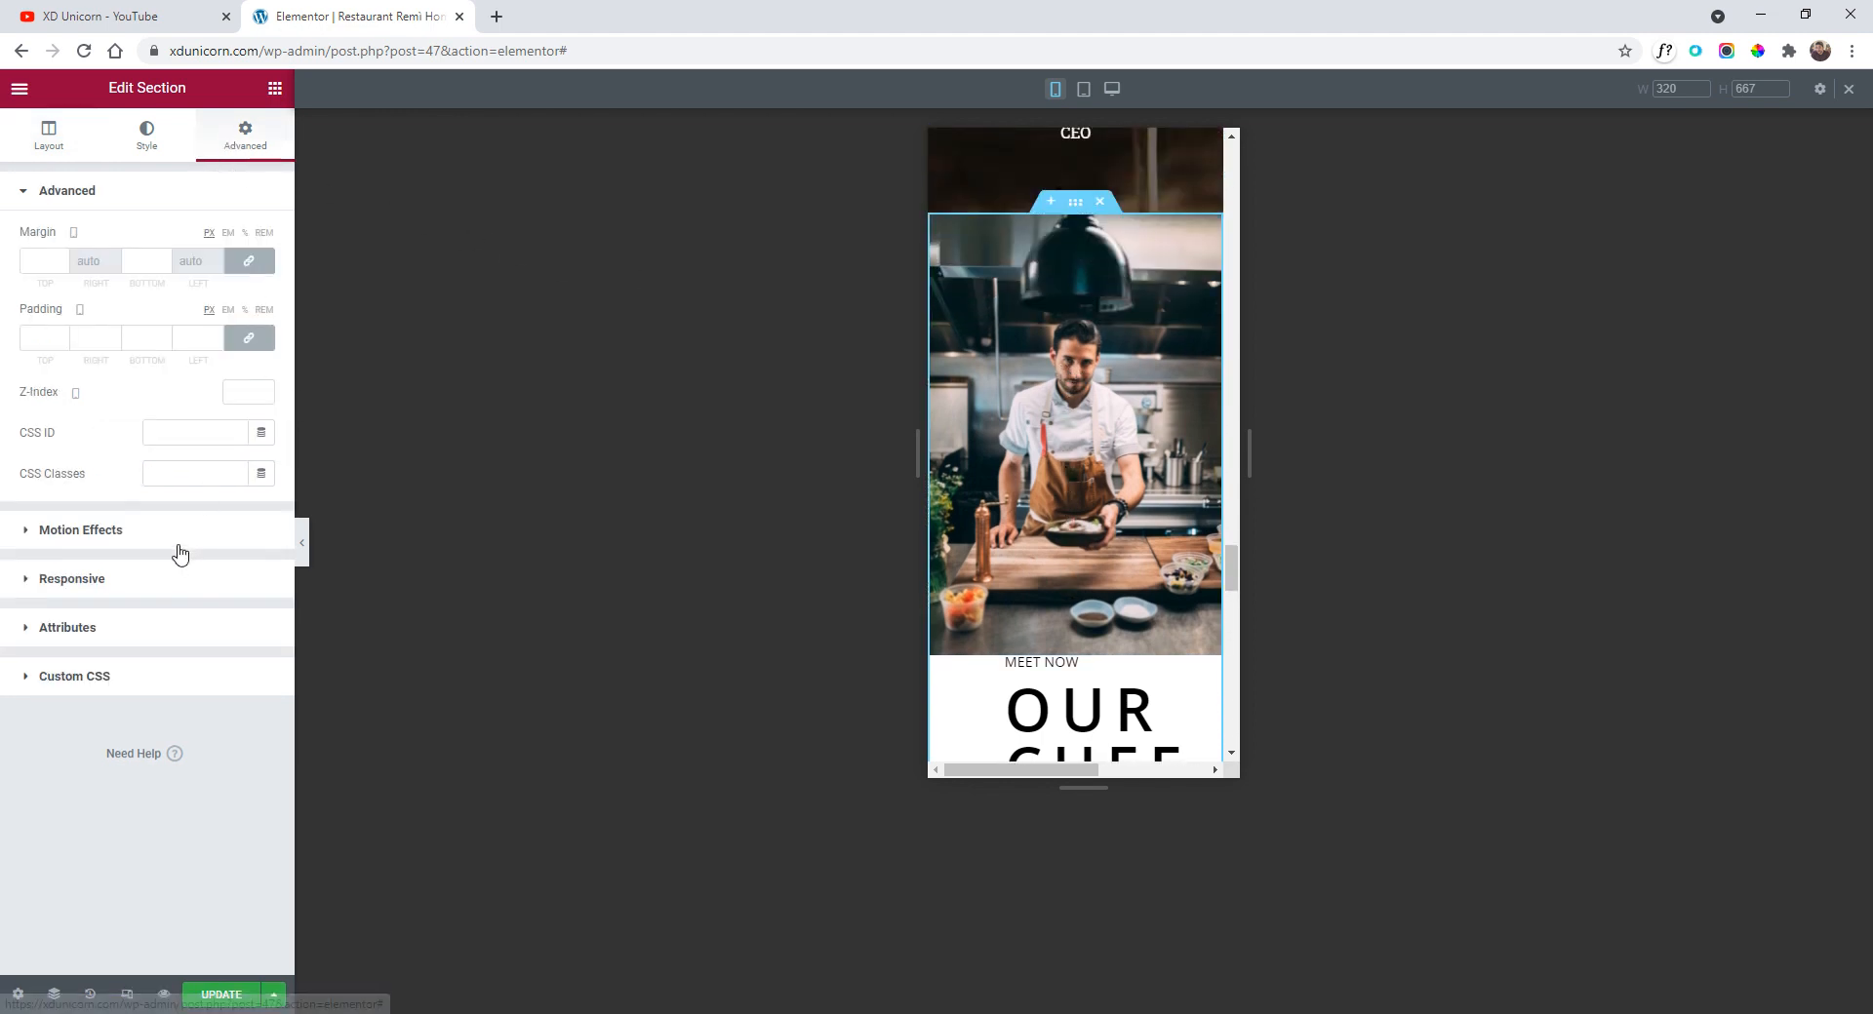
click(164, 579)
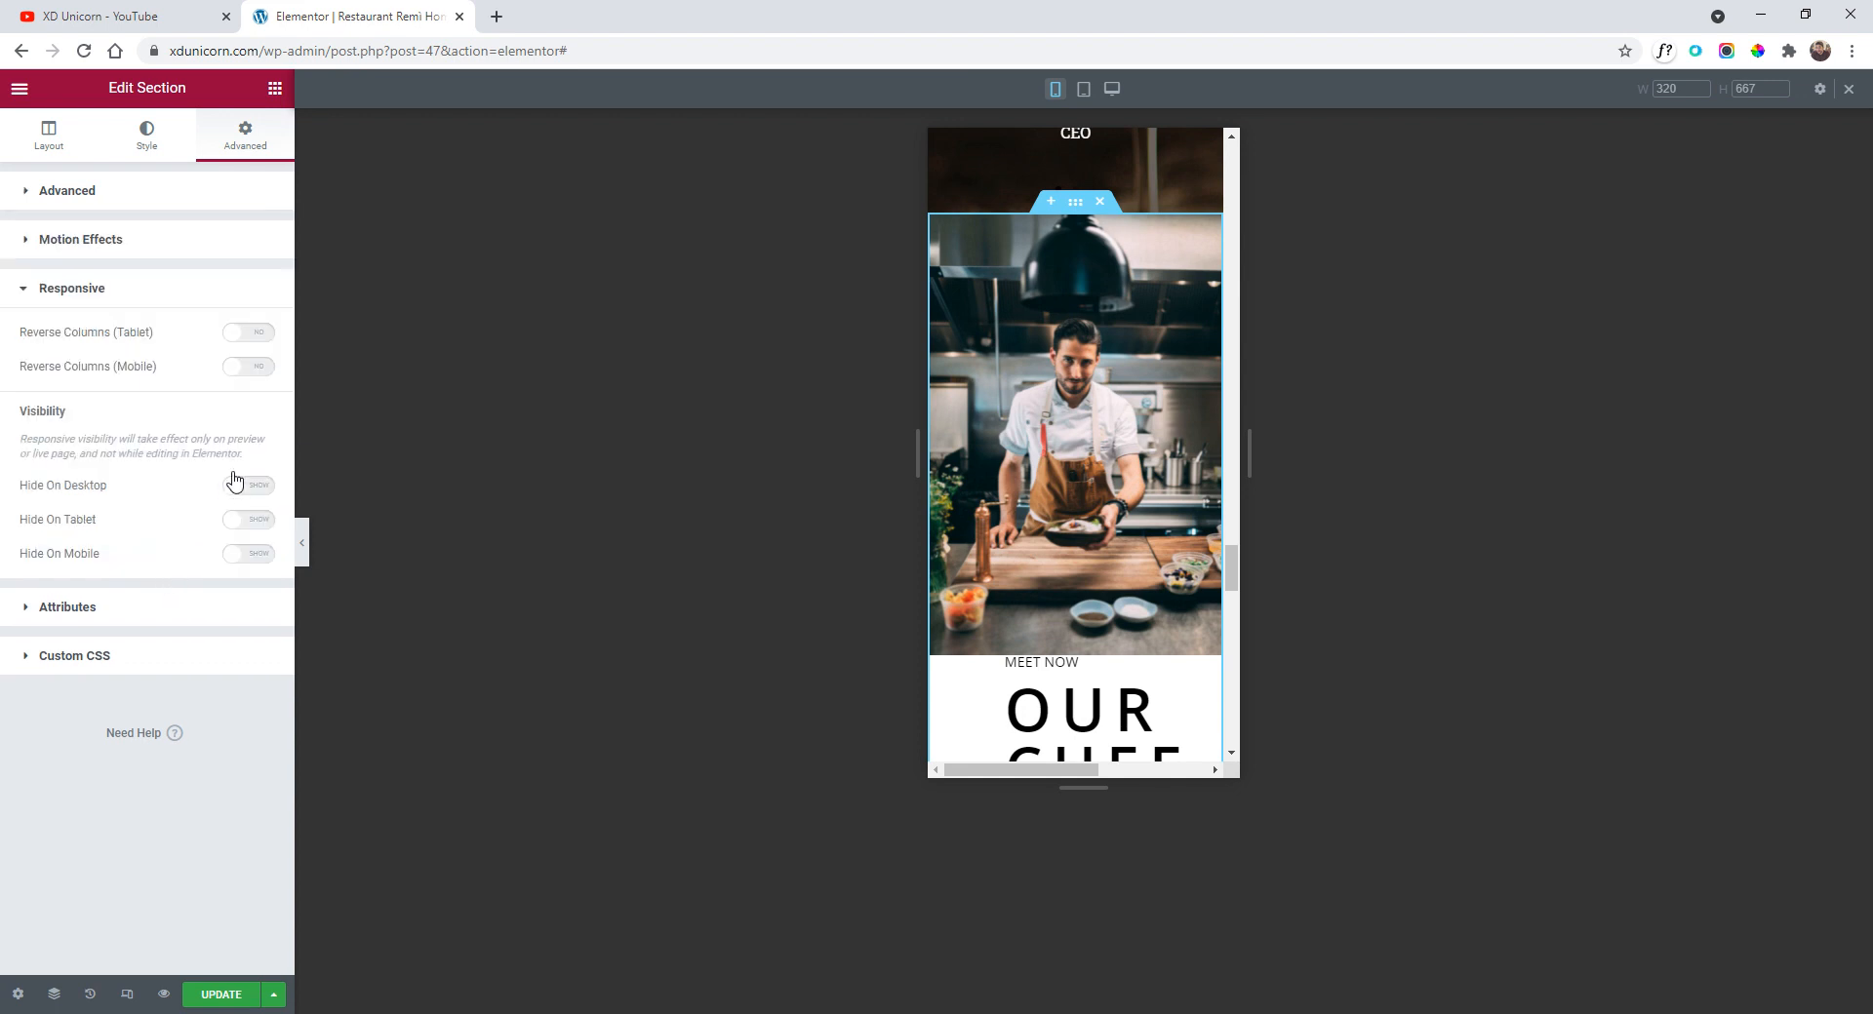
click(260, 370)
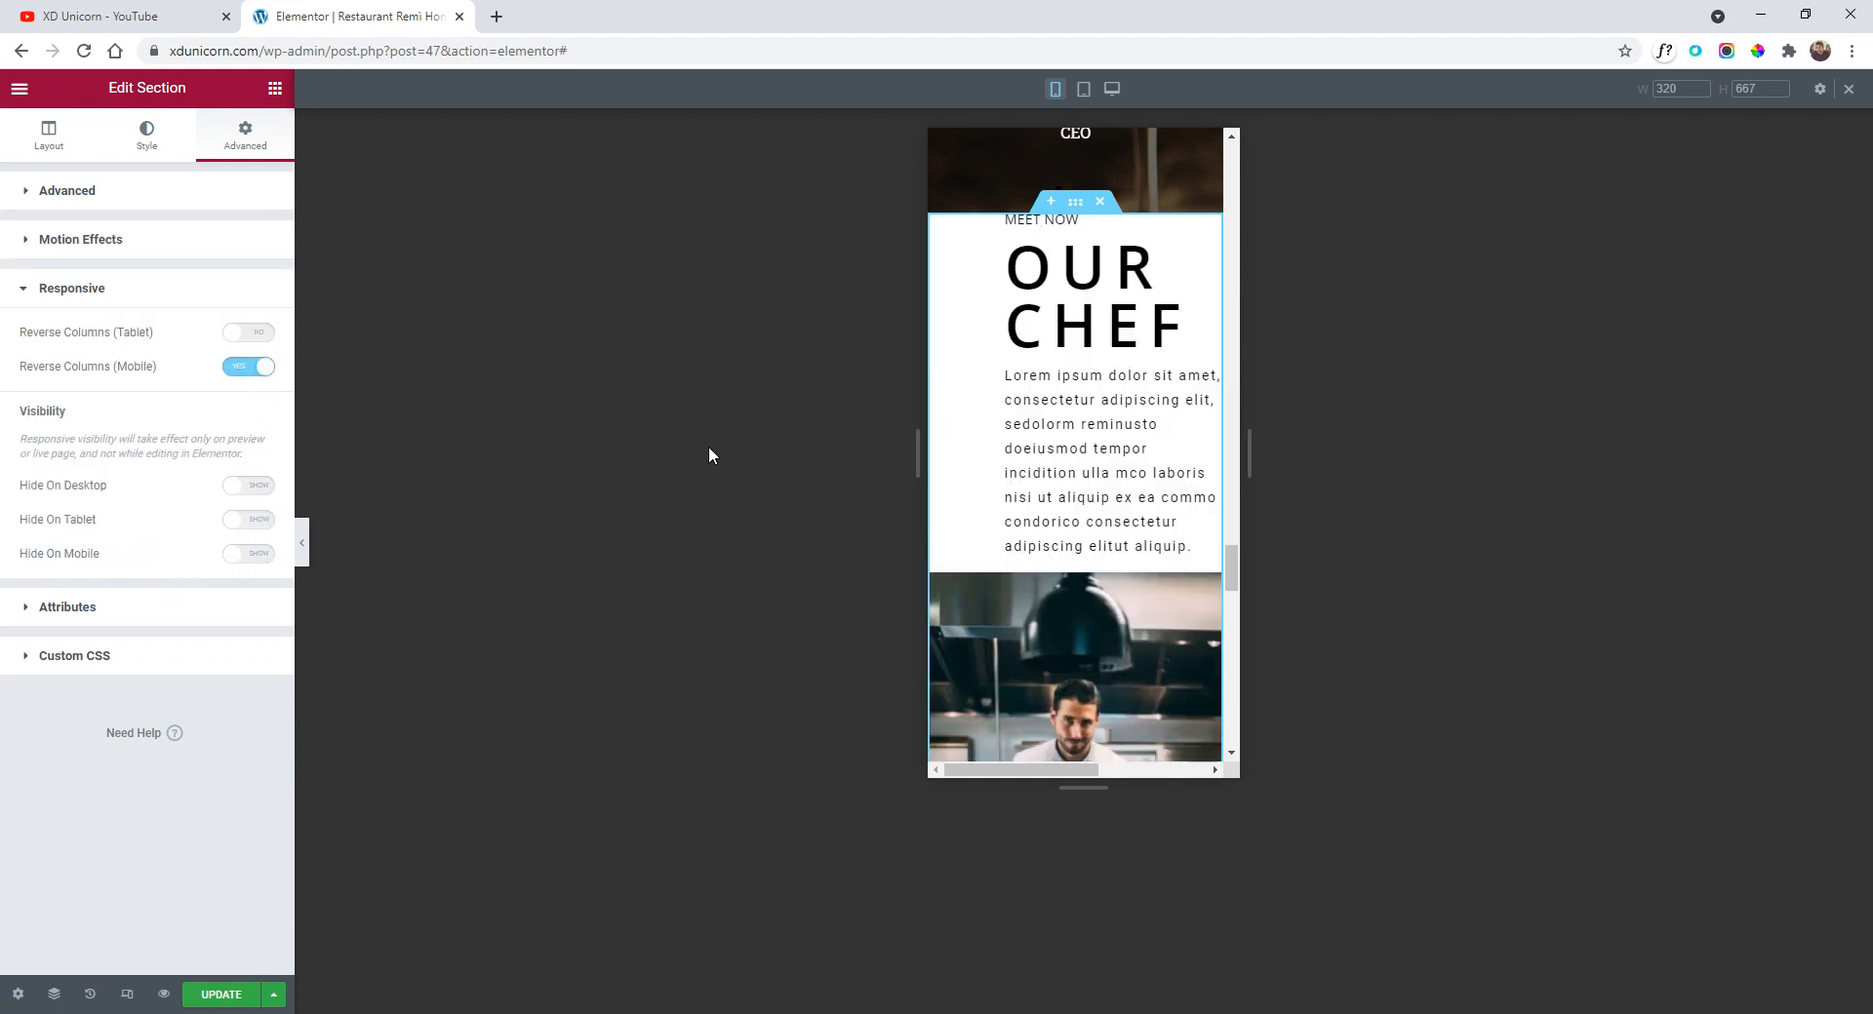
- Set the mobile padding of the OUR CHEF text column to 5% on all four sides with linked values
scroll(1140, 328, up, 1)
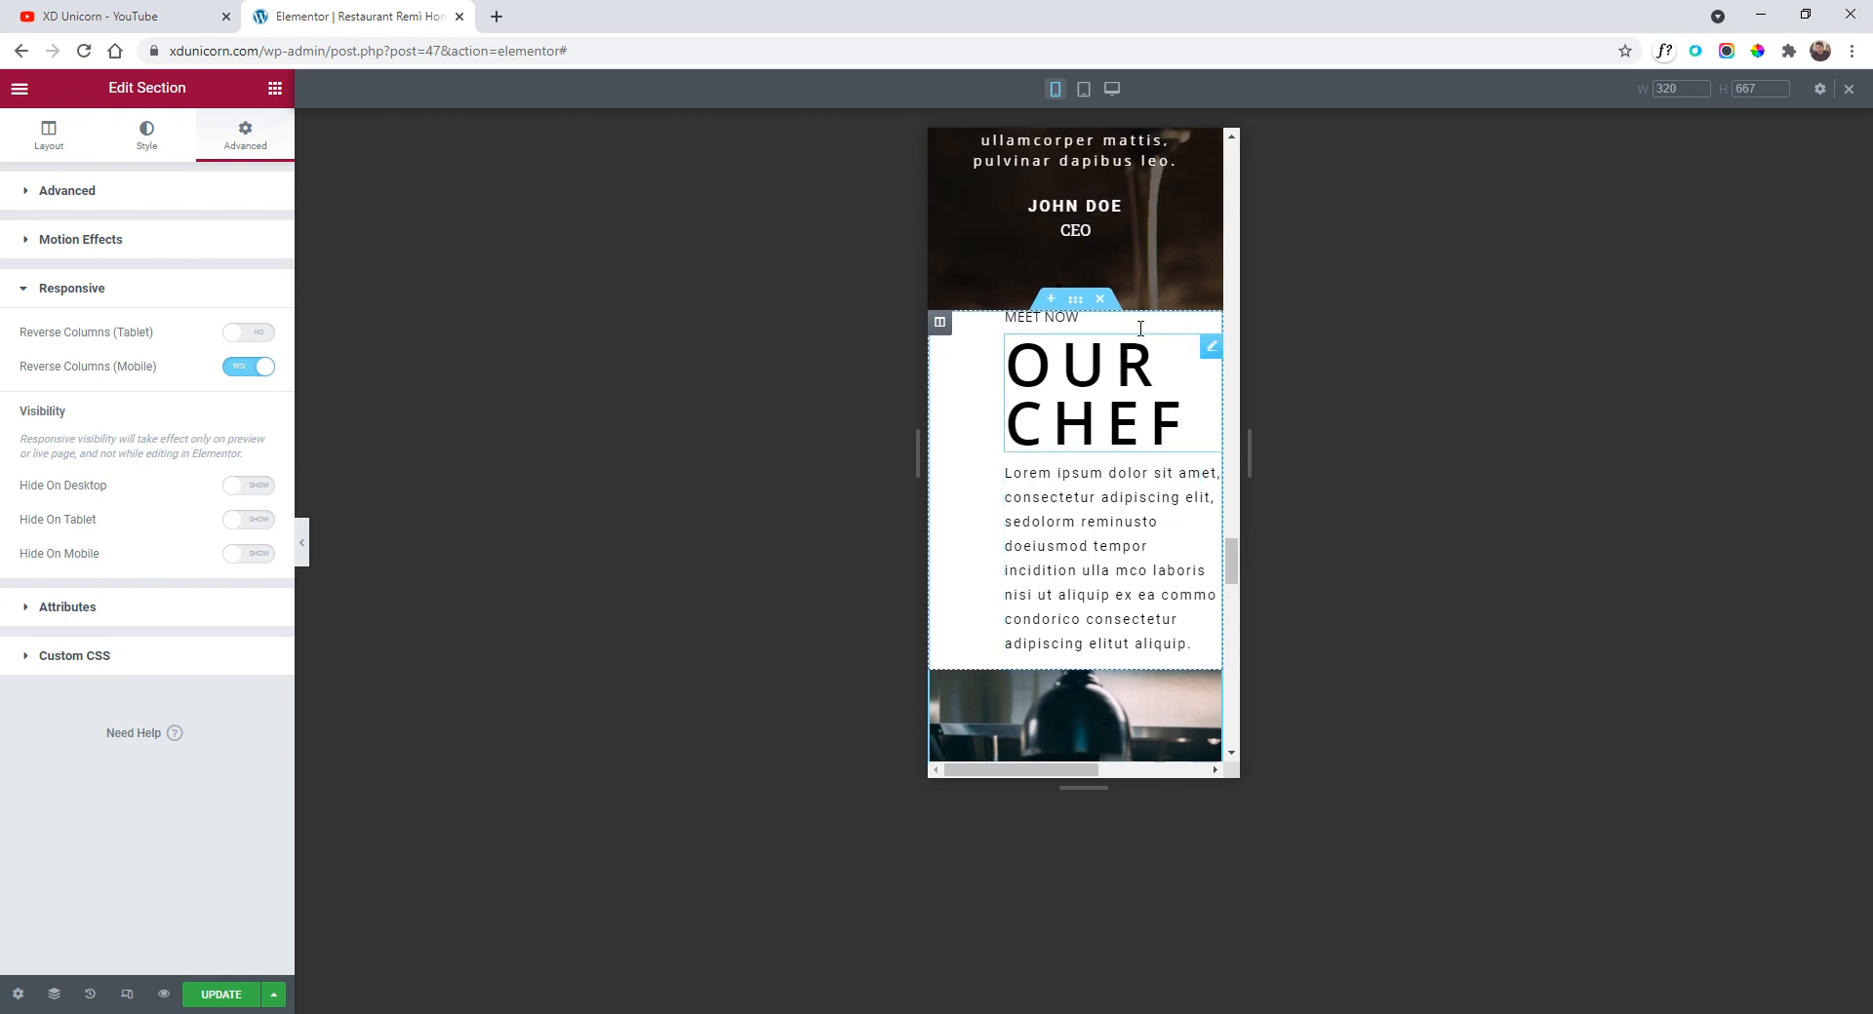
click(946, 330)
click(257, 154)
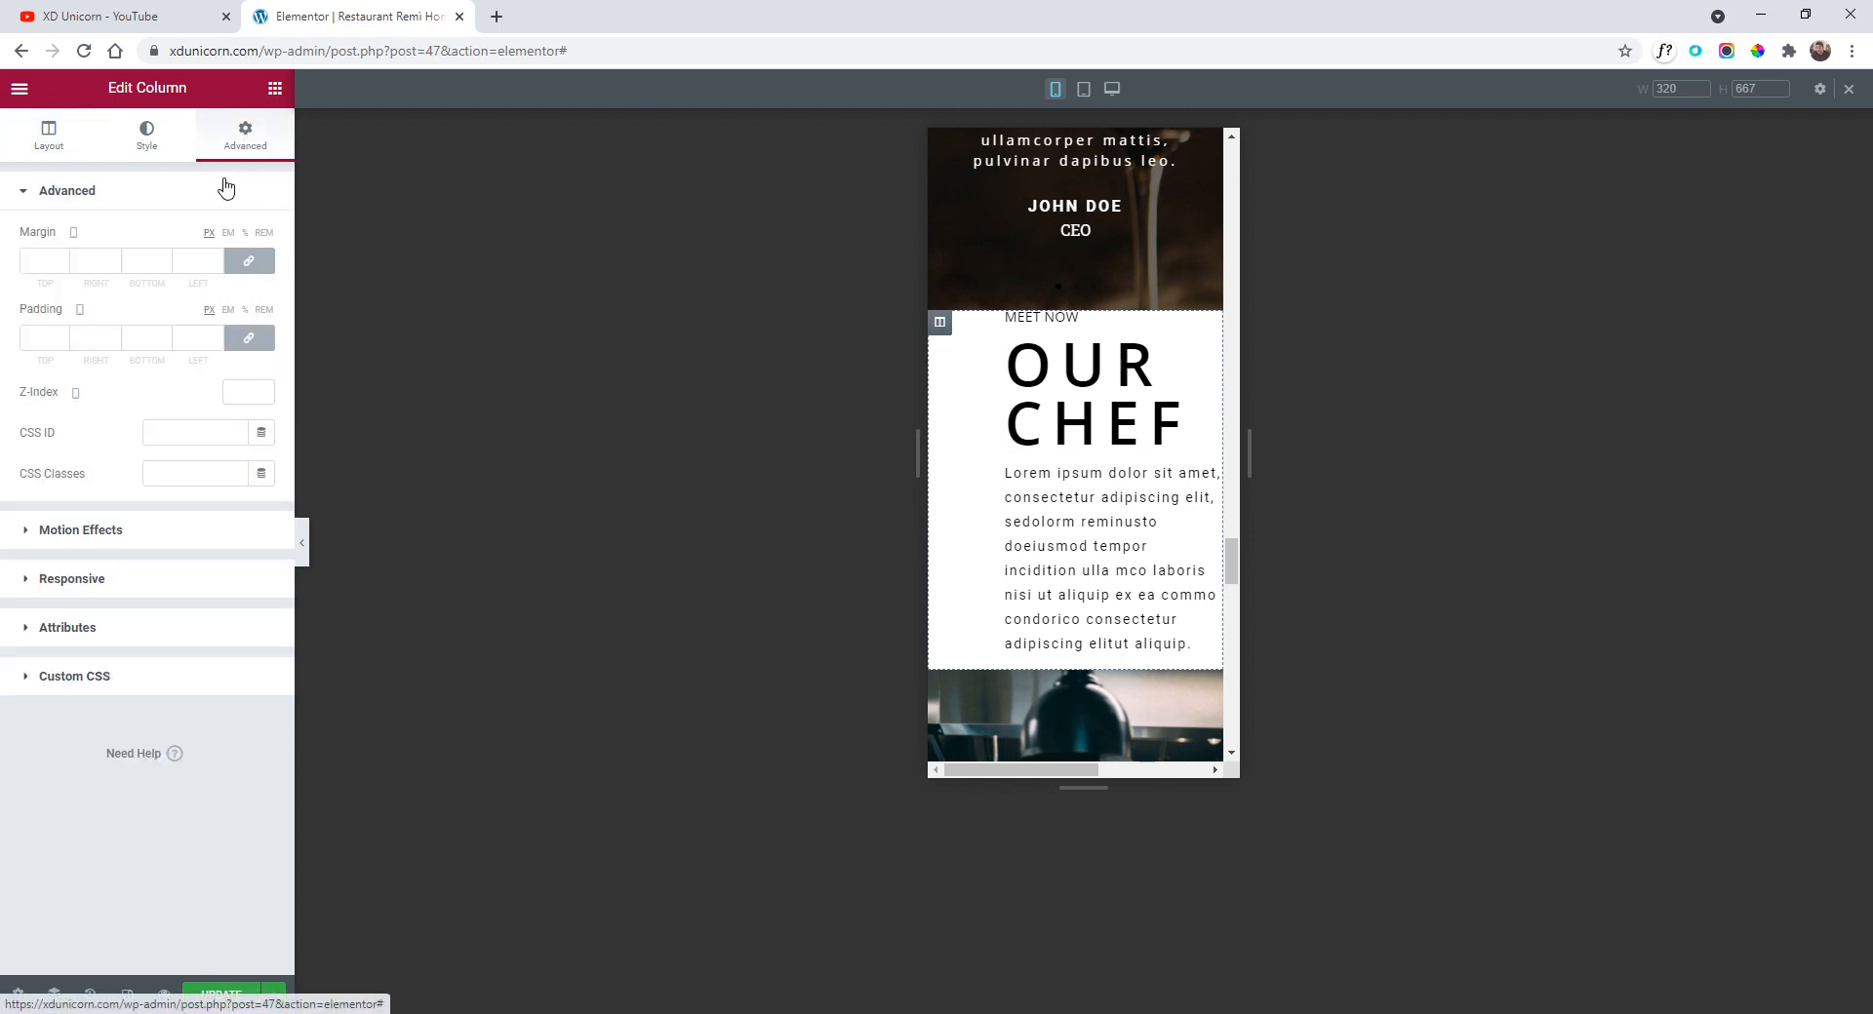
click(252, 339)
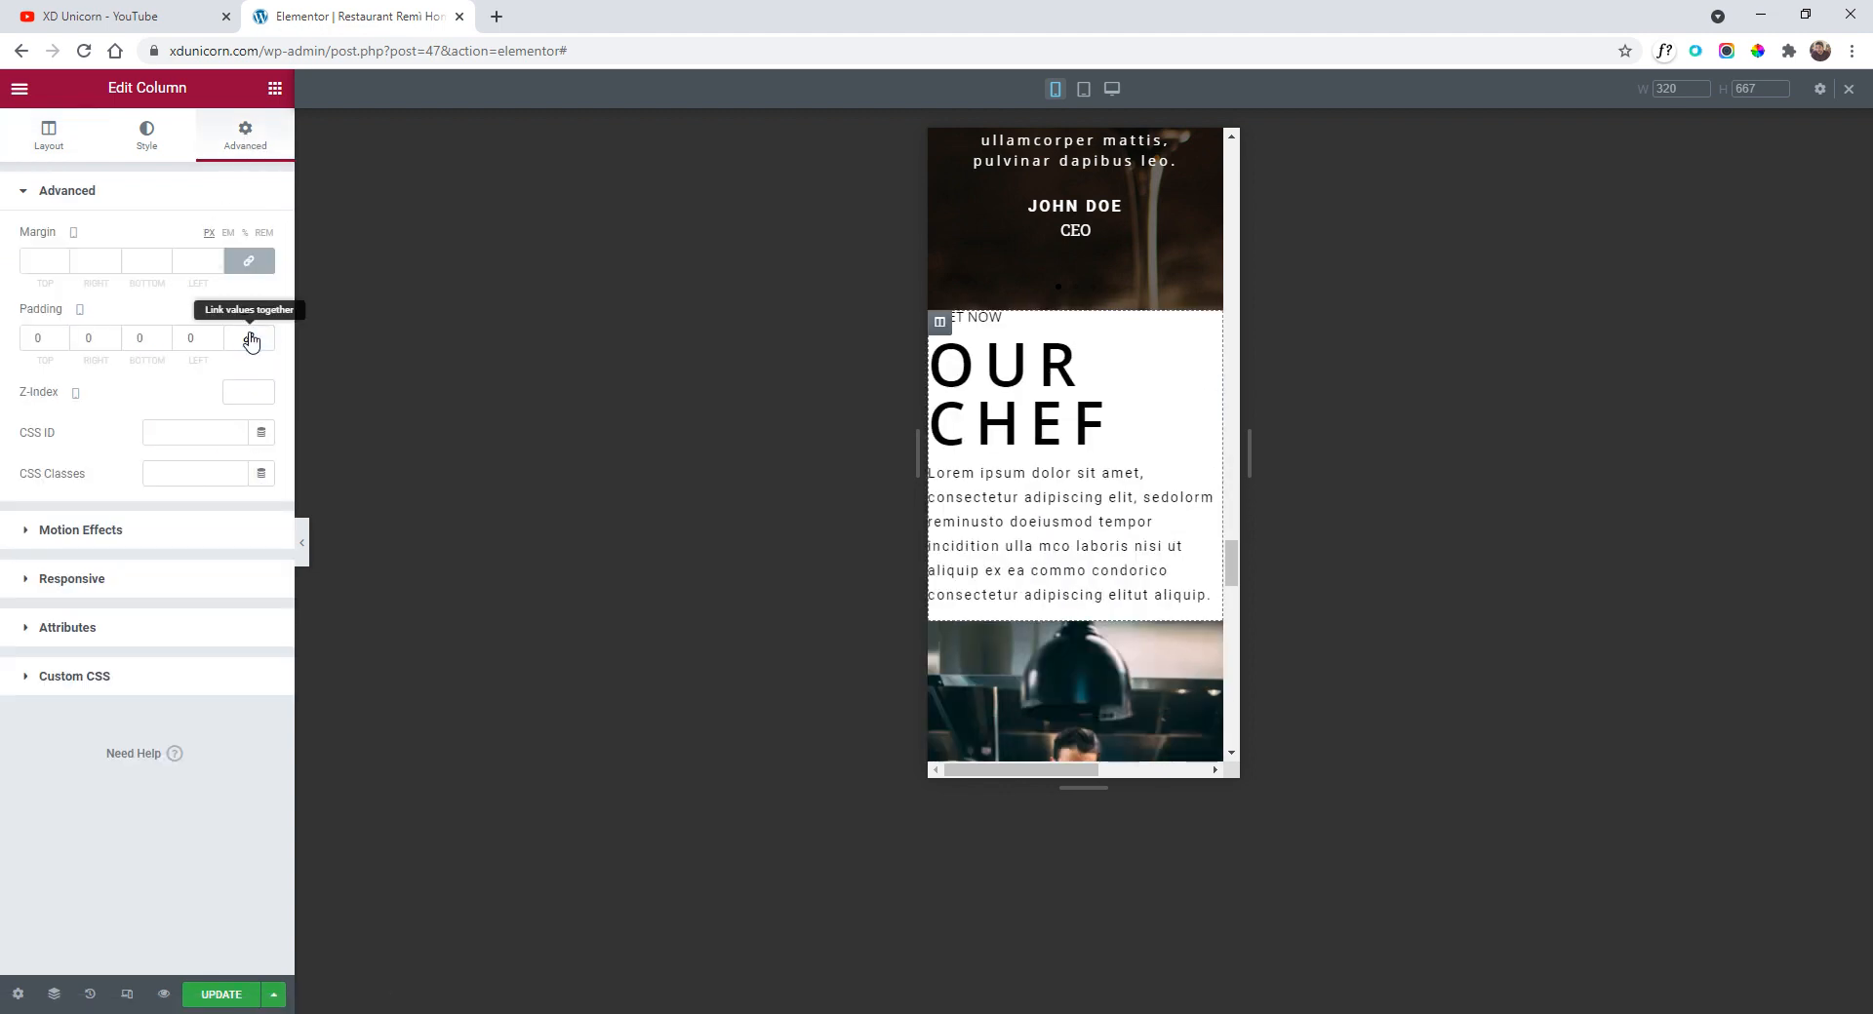
click(246, 348)
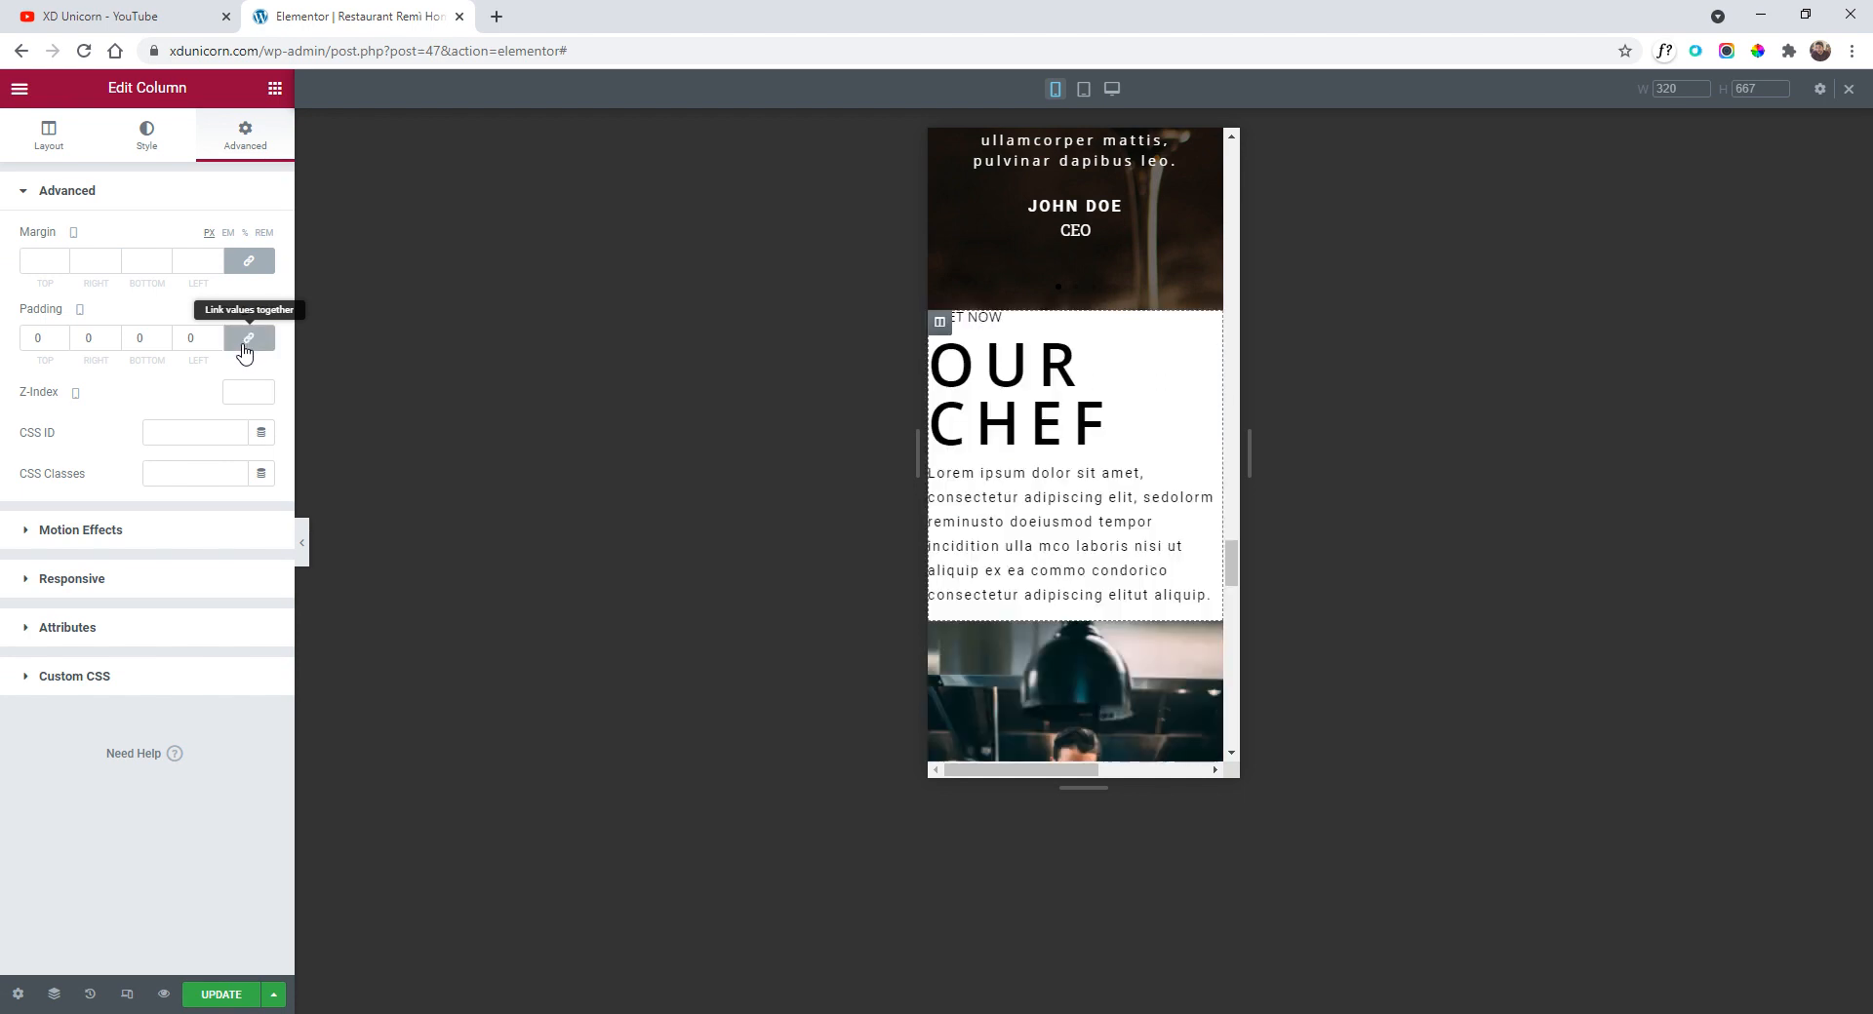
click(64, 334)
click(64, 335)
click(64, 335)
click(64, 334)
click(65, 334)
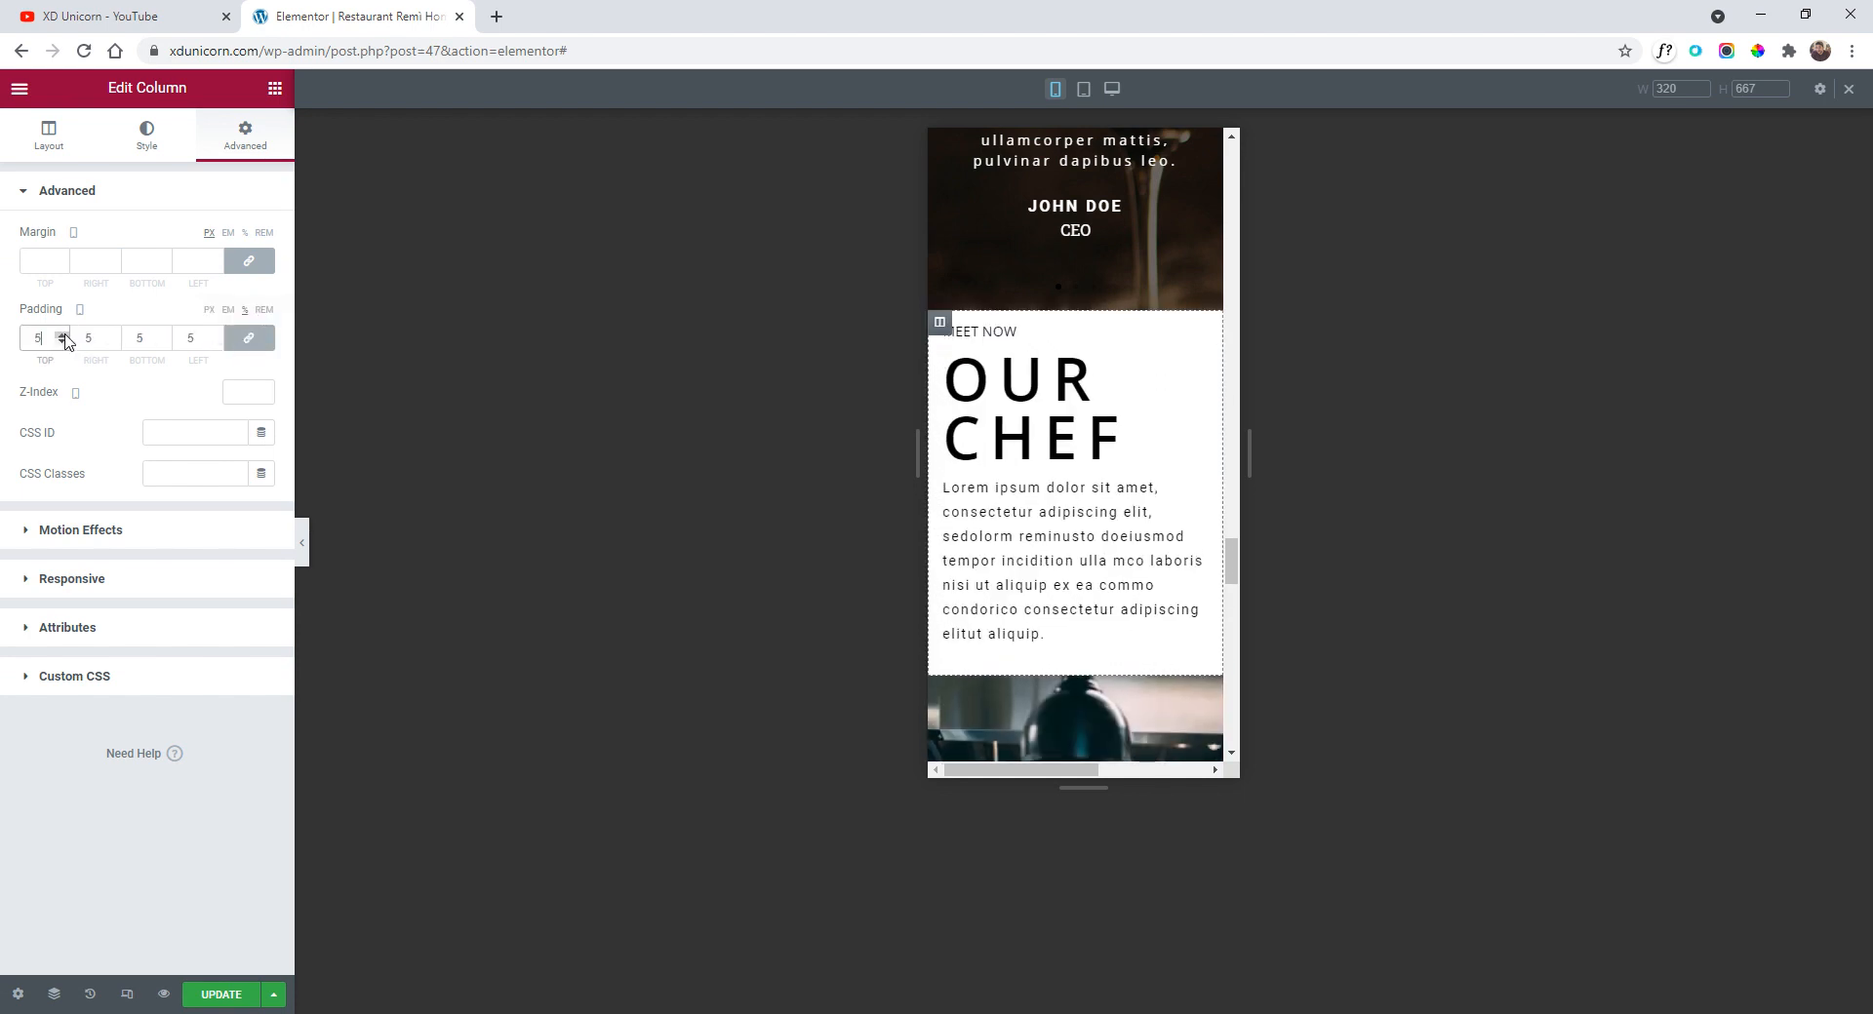
- Unlink the OUR CHEF text column's padding values and set its top and bottom padding to 15%
click(249, 341)
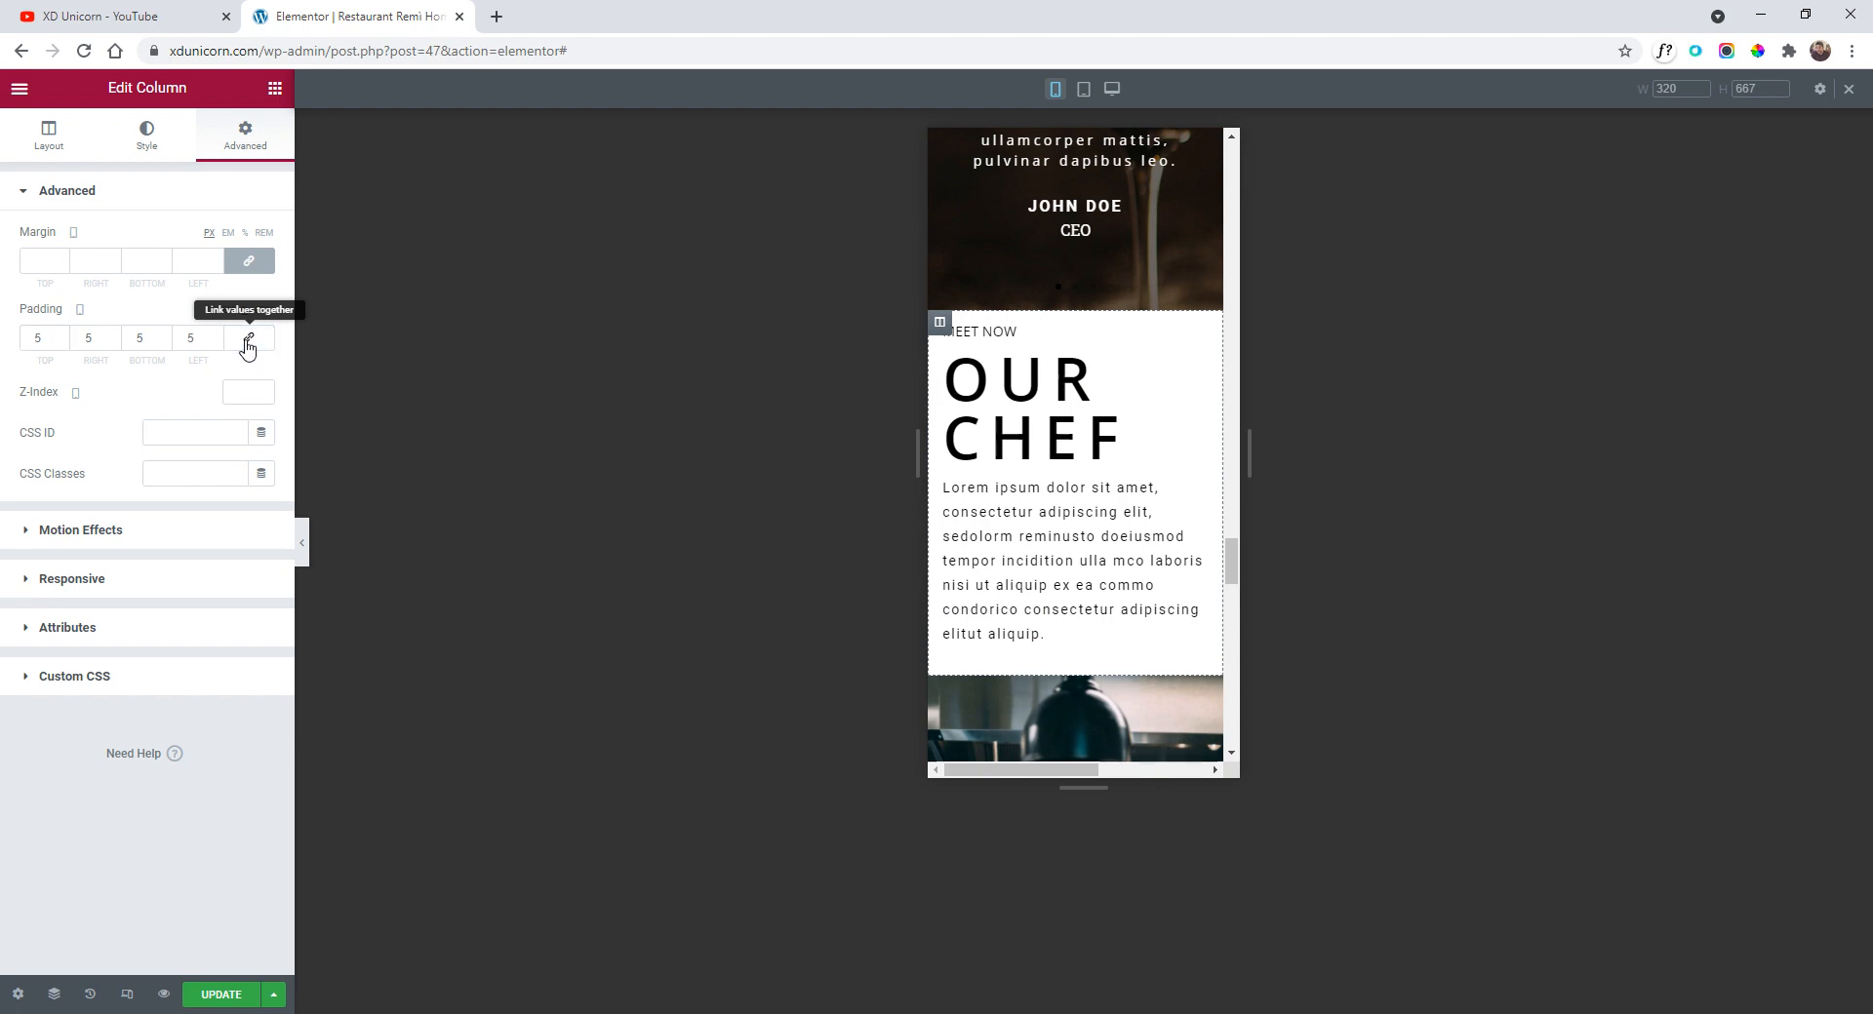
drag(45, 346, 12, 351)
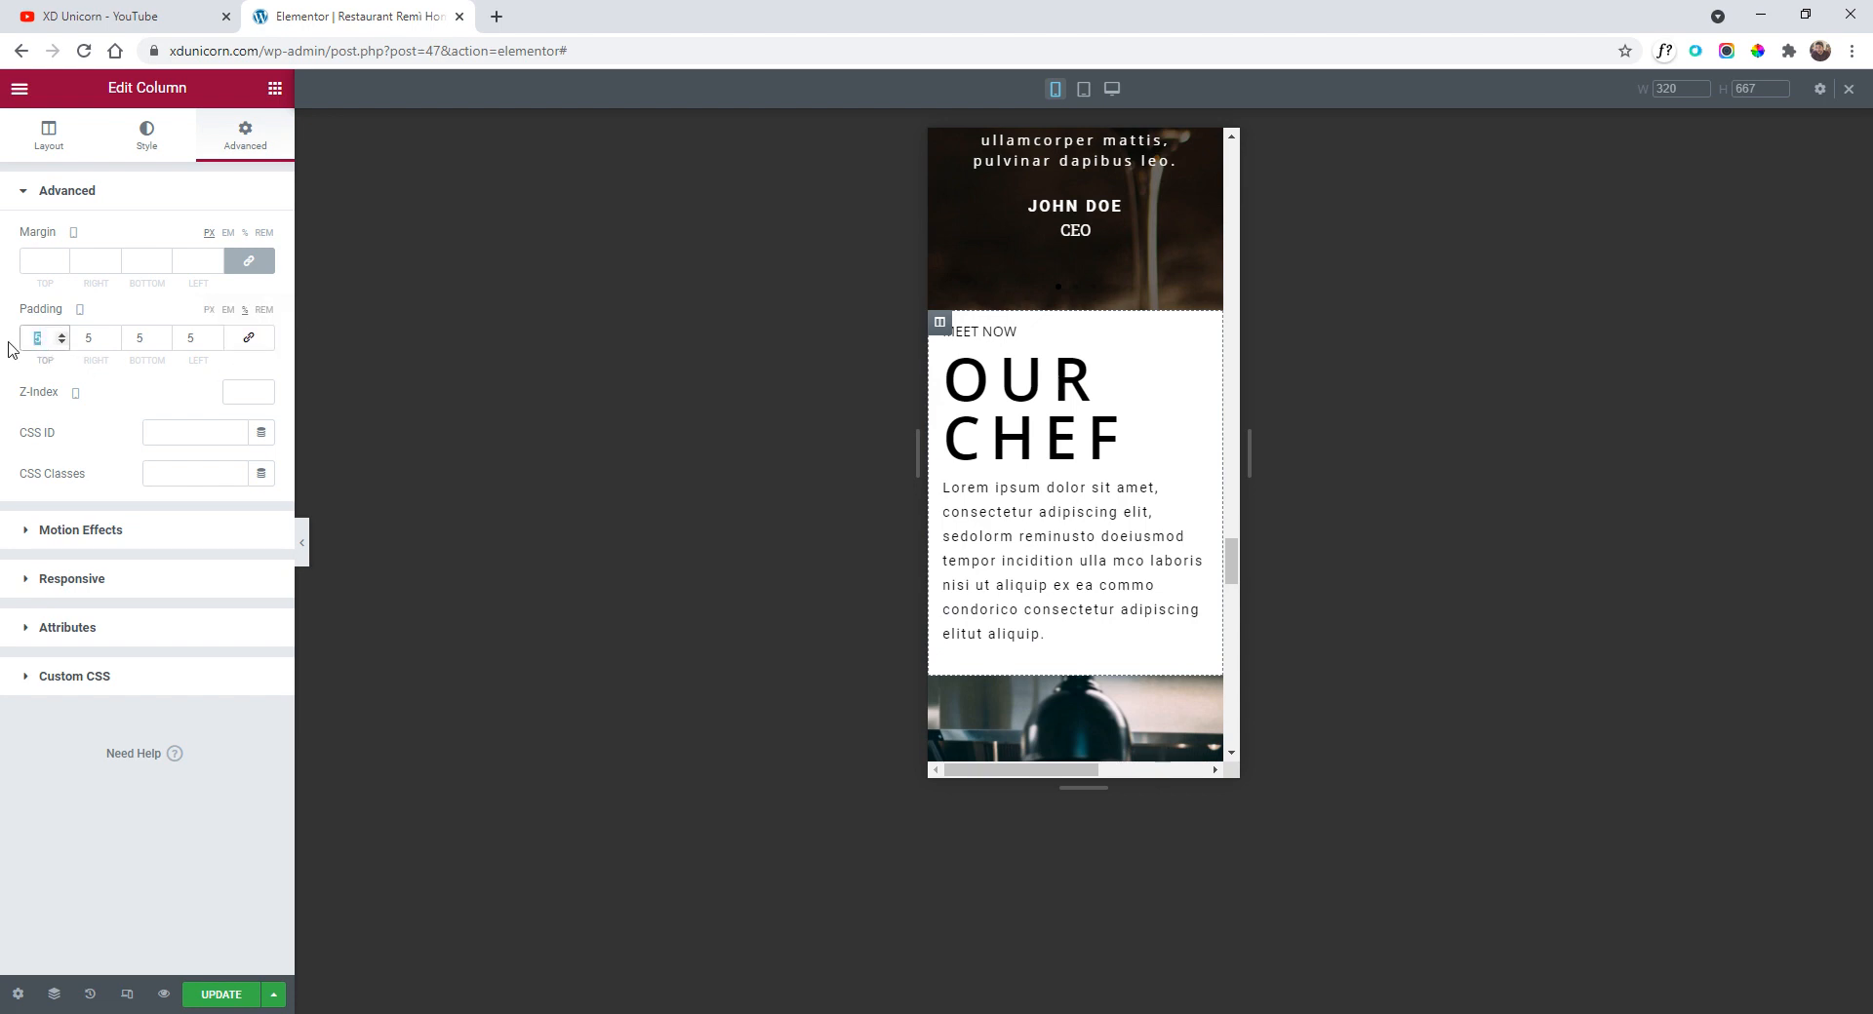
text(10)
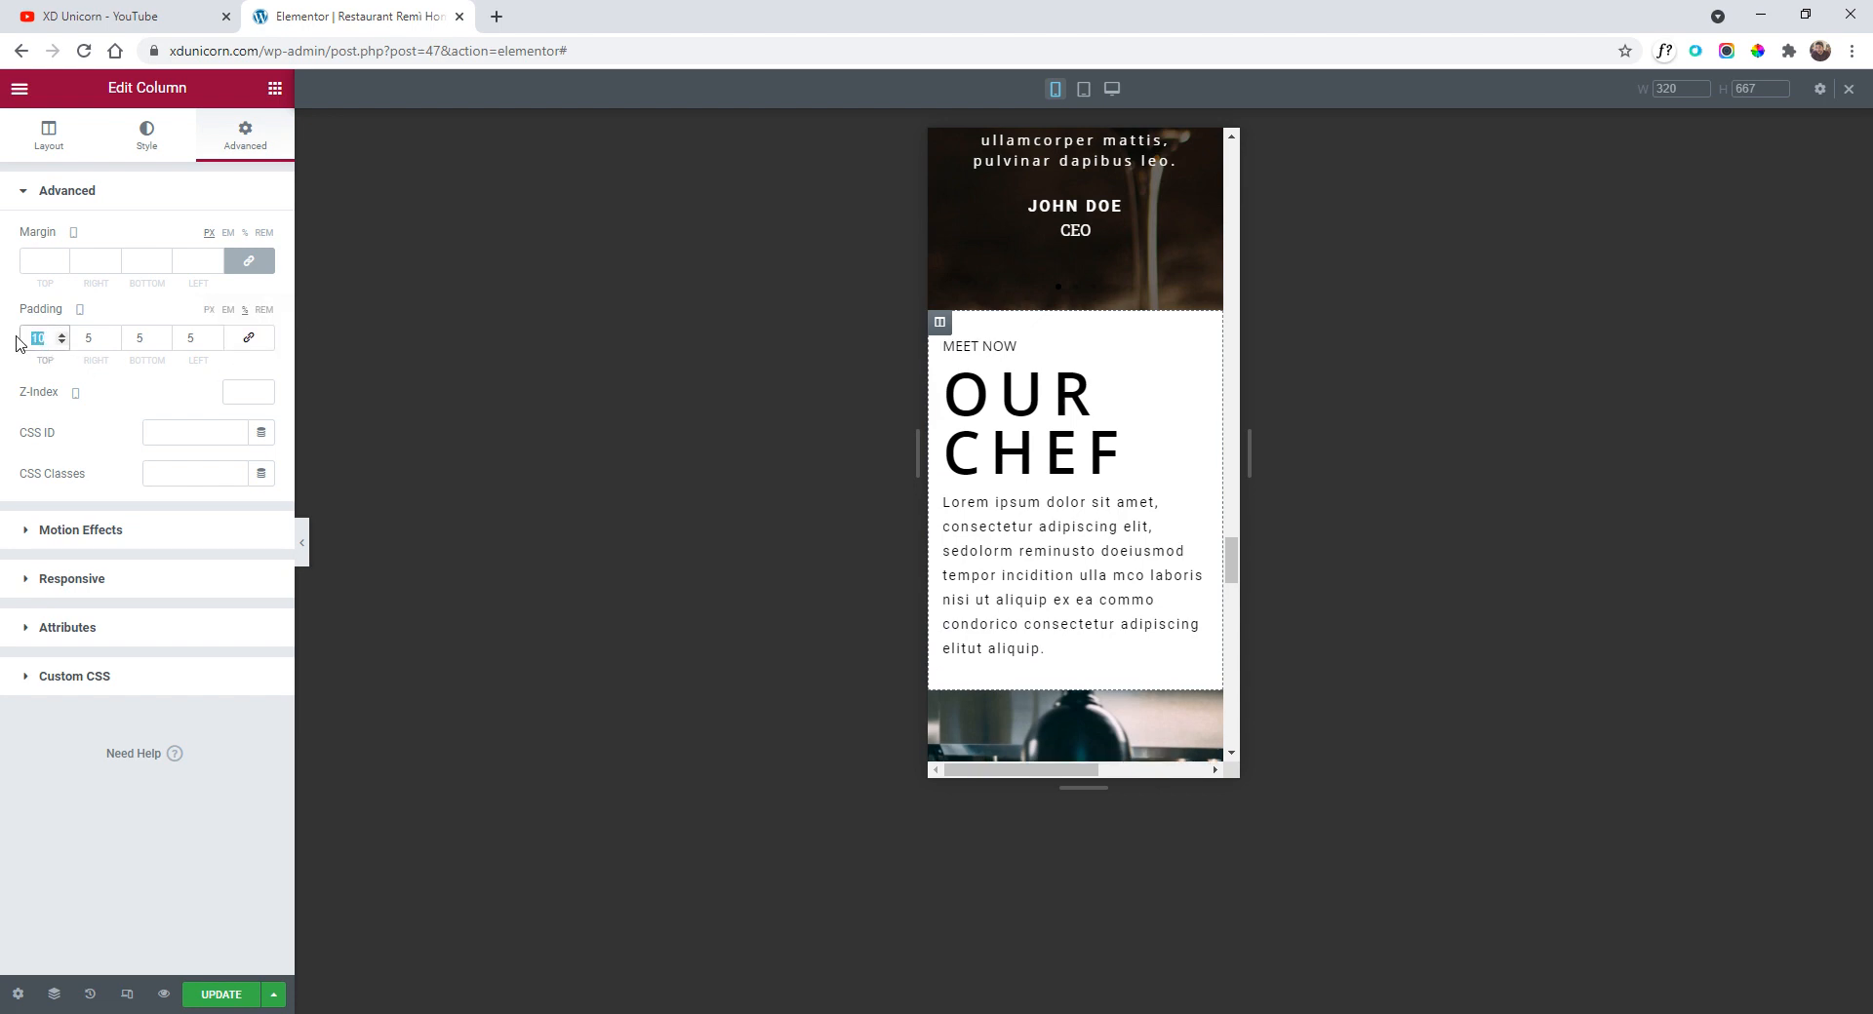
text(15)
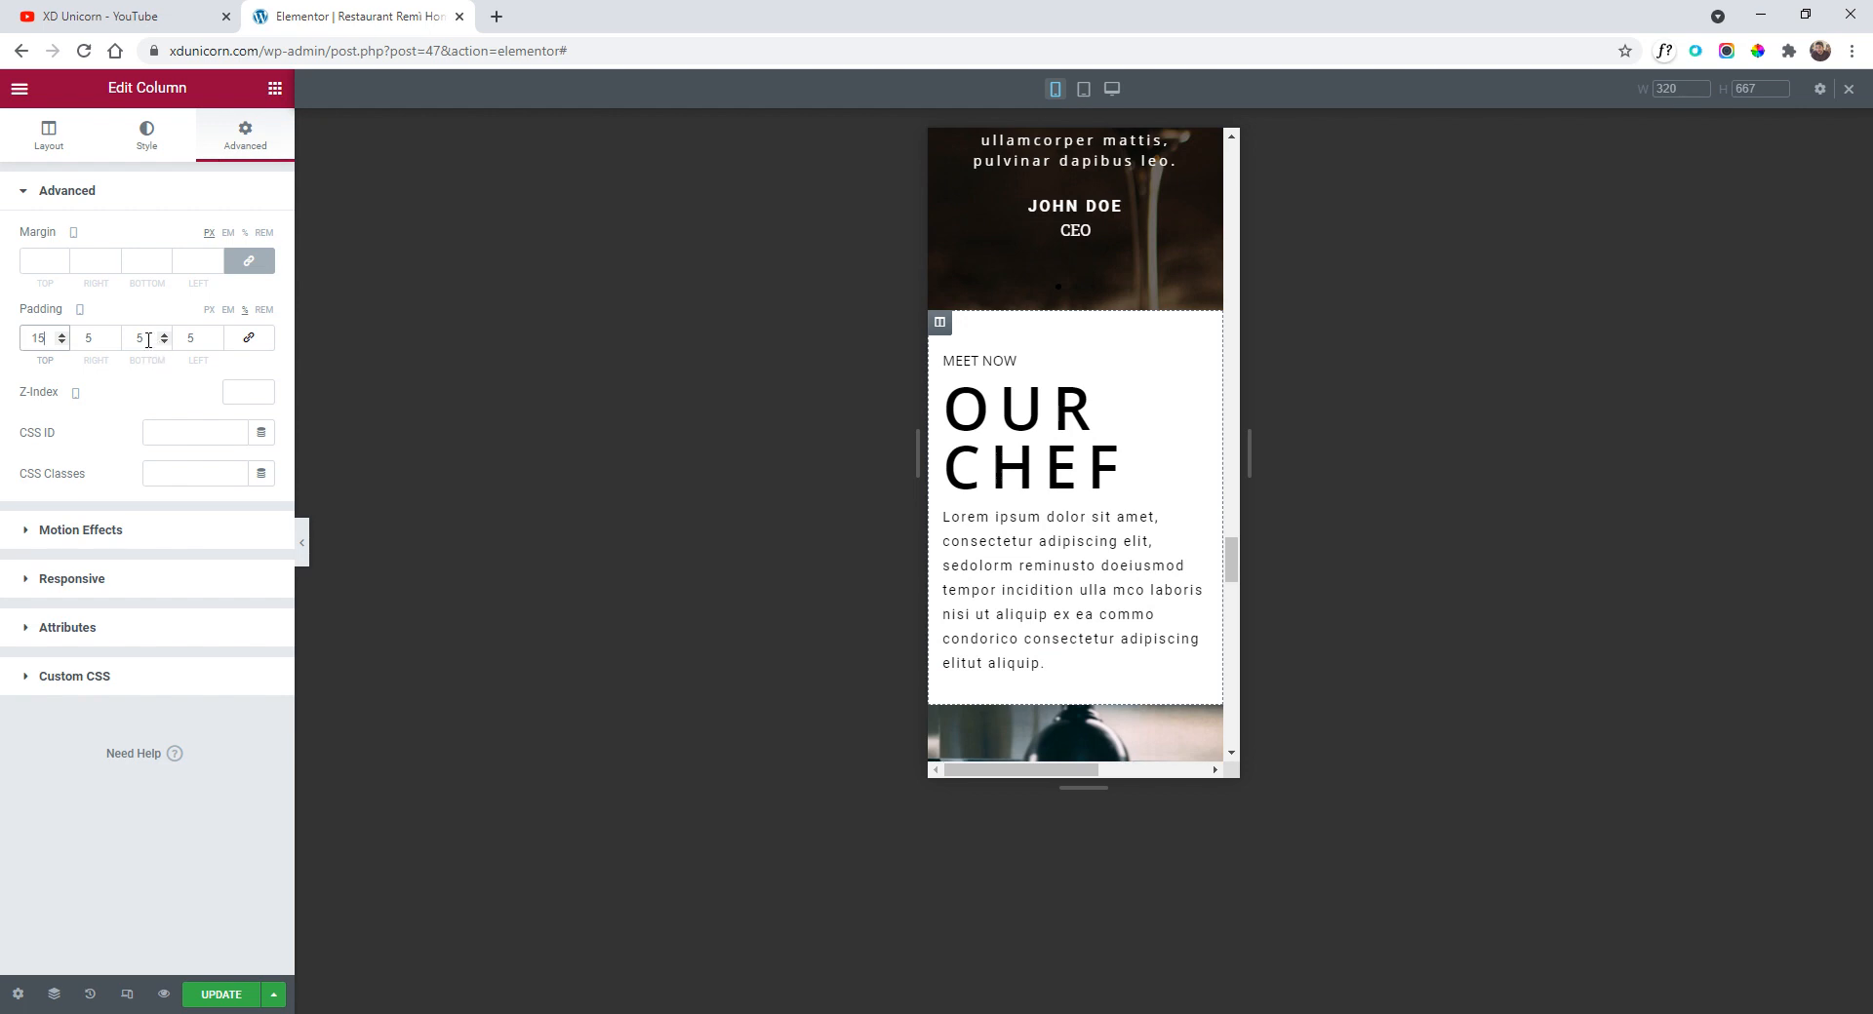
drag(148, 340, 135, 341)
text(15)
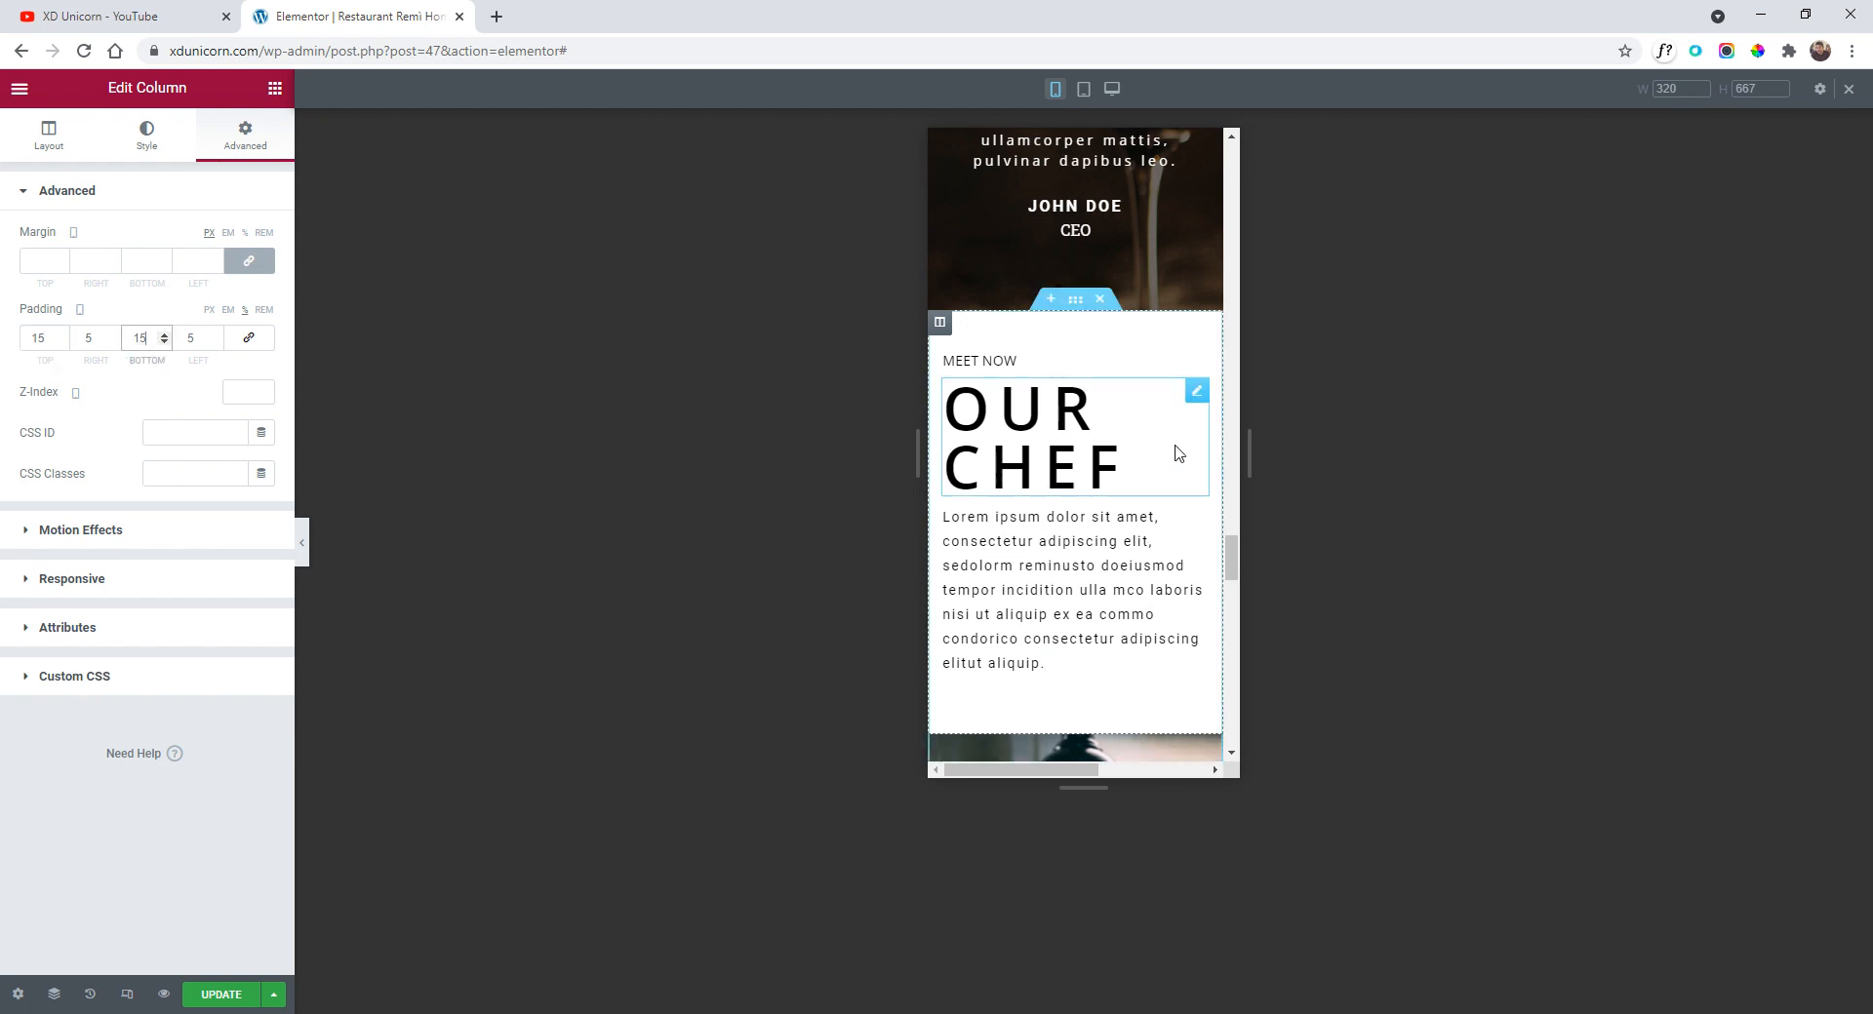
- Copy the OUR STORY heading as the style source for the OUR CHEF heading
click(1196, 395)
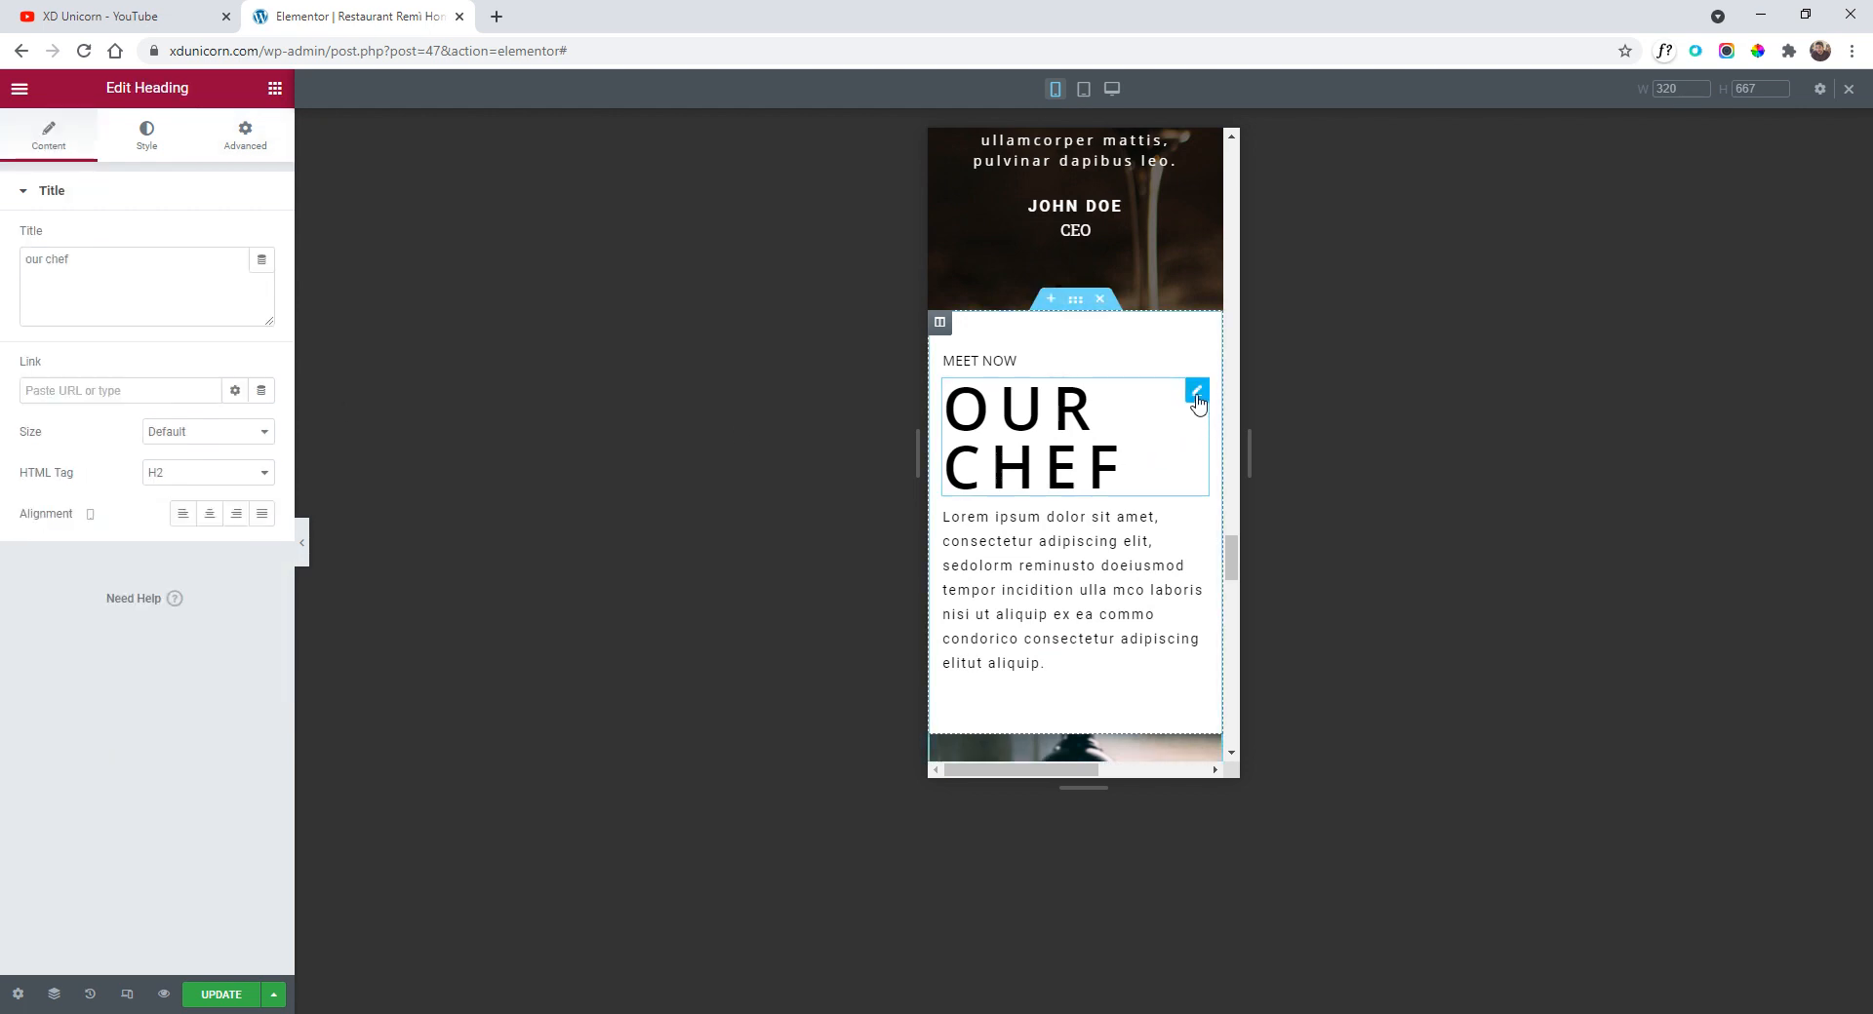
scroll(1158, 459, down, 10)
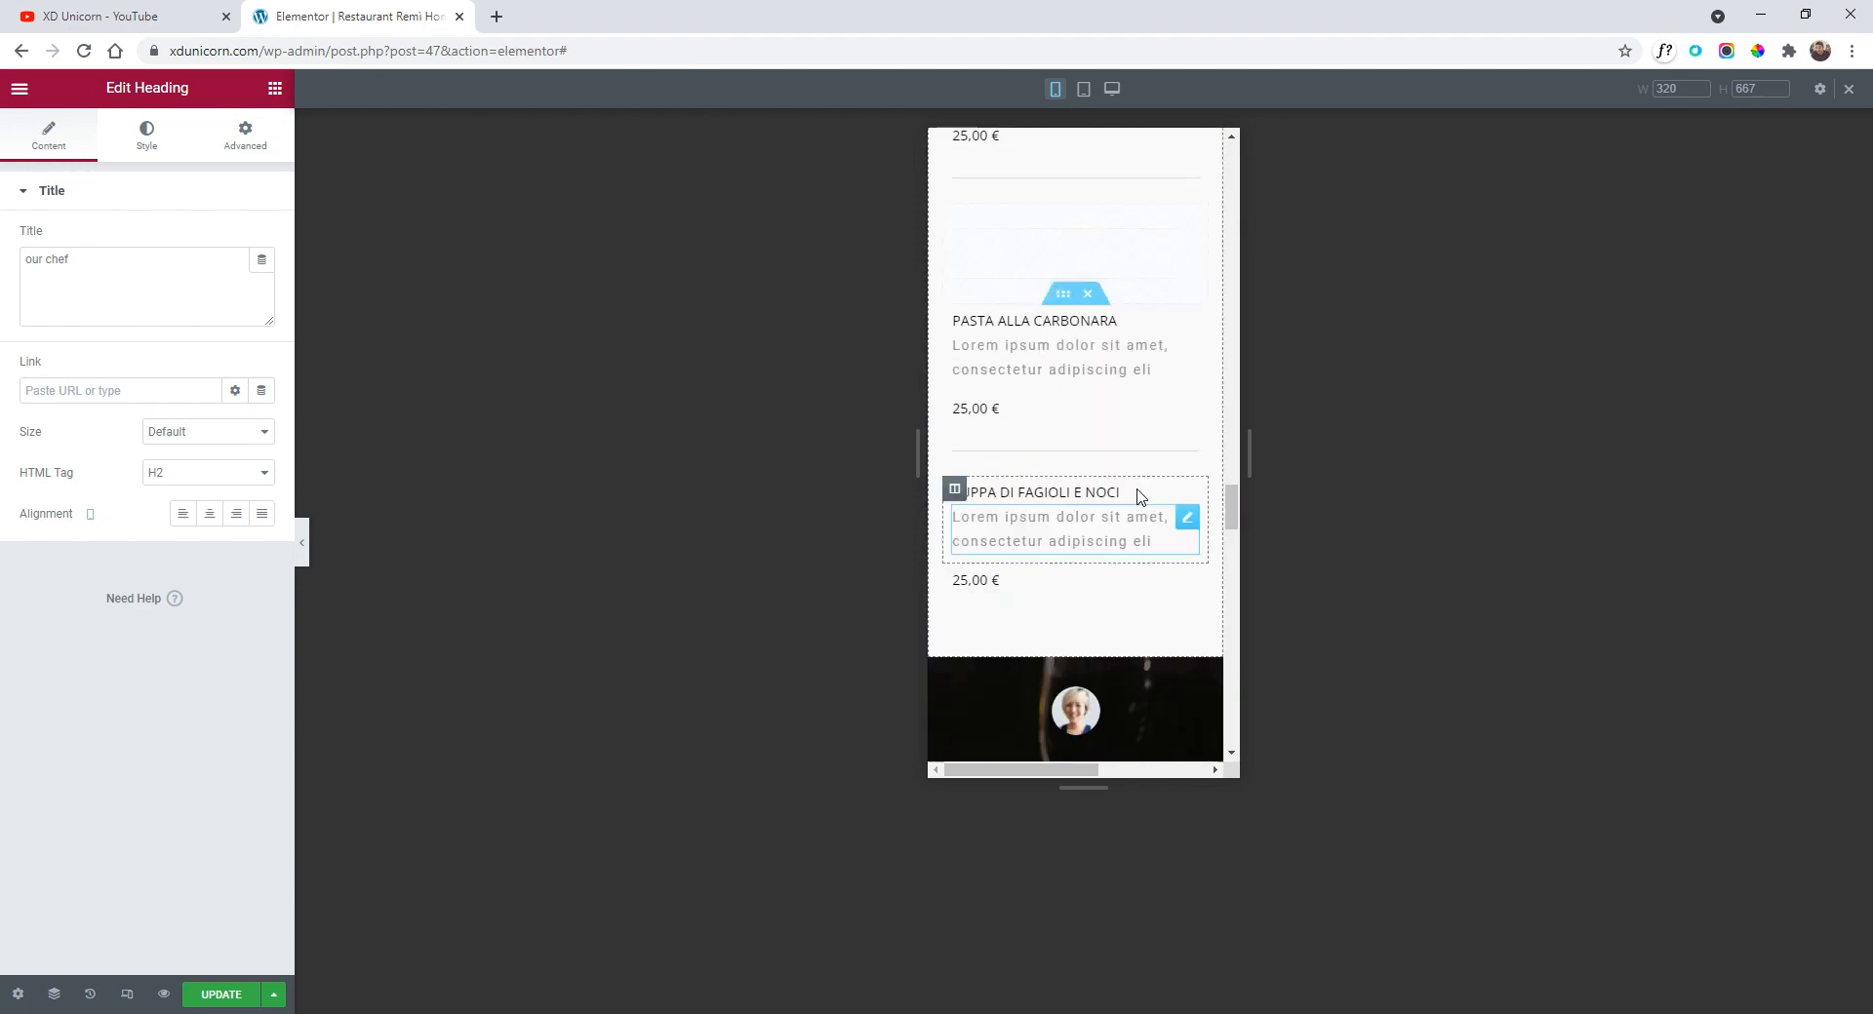
scroll(1137, 494, up, 3)
scroll(1131, 468, up, 8)
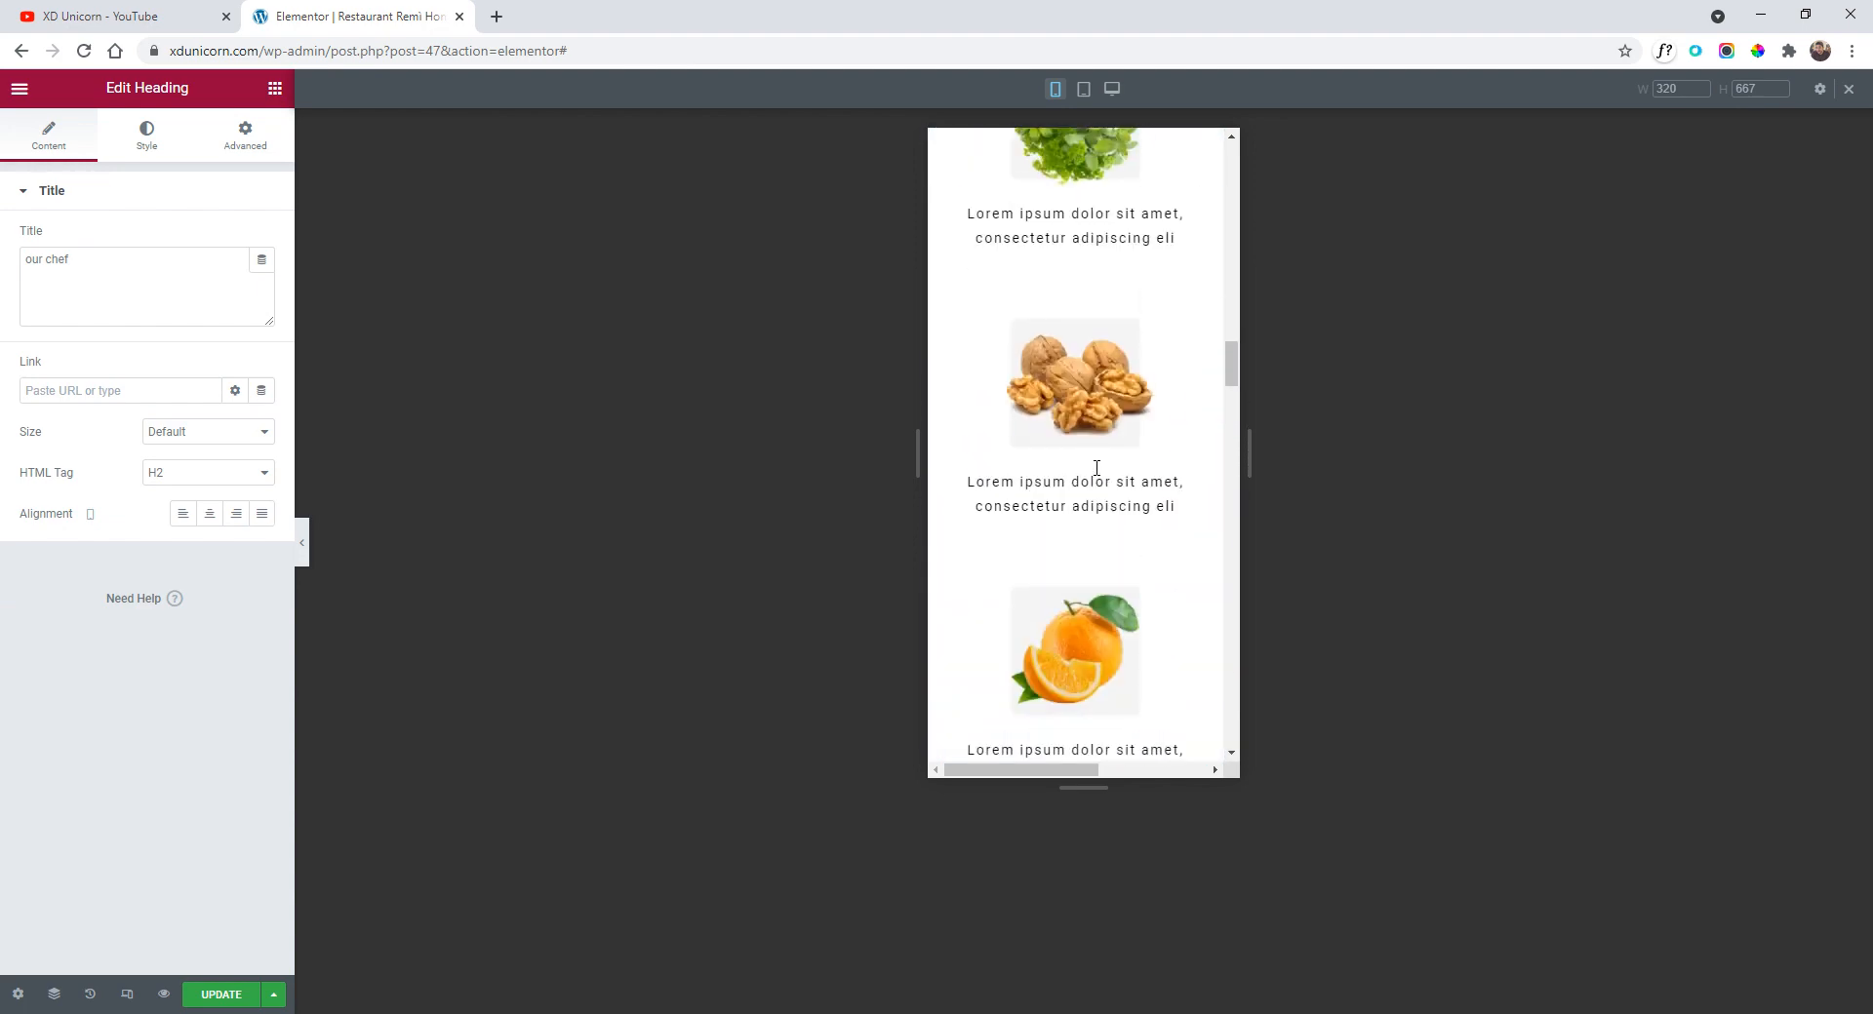
right_click(1063, 353)
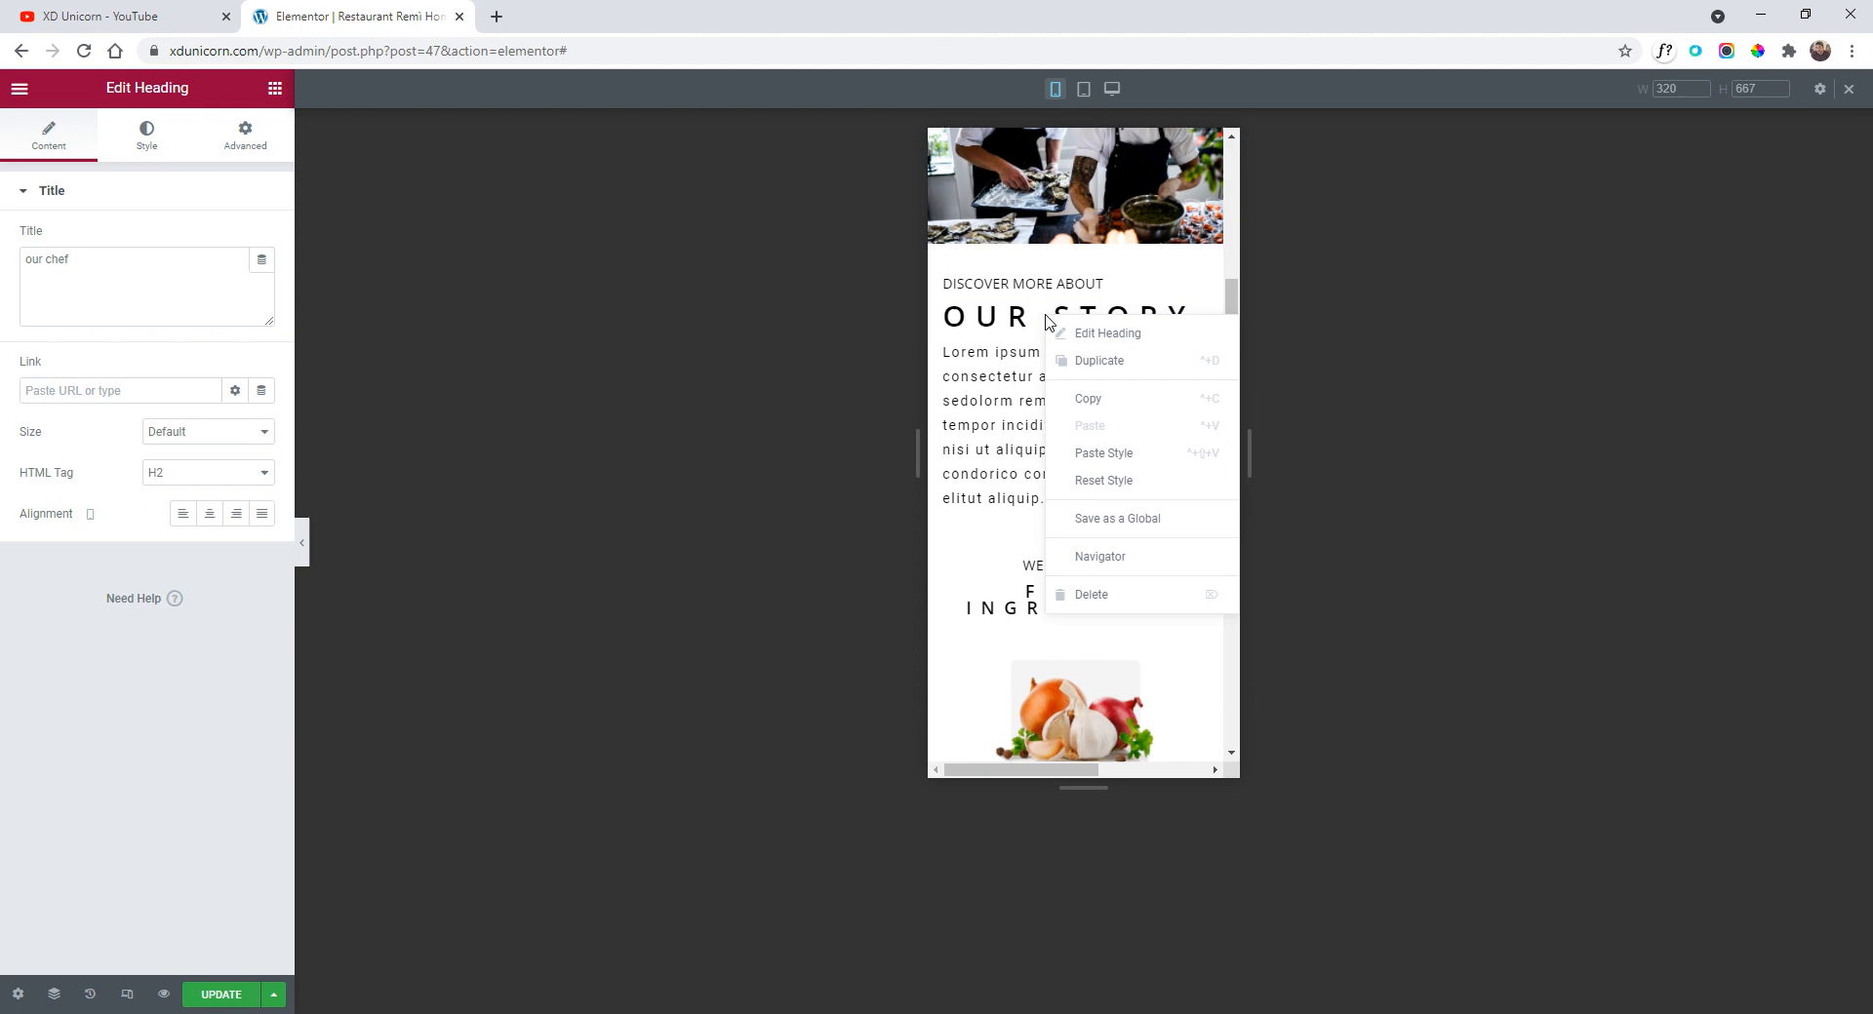
click(1083, 397)
- Paste the copied heading style onto the OUR CHEF heading
scroll(1094, 443, down, 10)
scroll(1103, 429, up, 10)
scroll(1103, 429, down, 3)
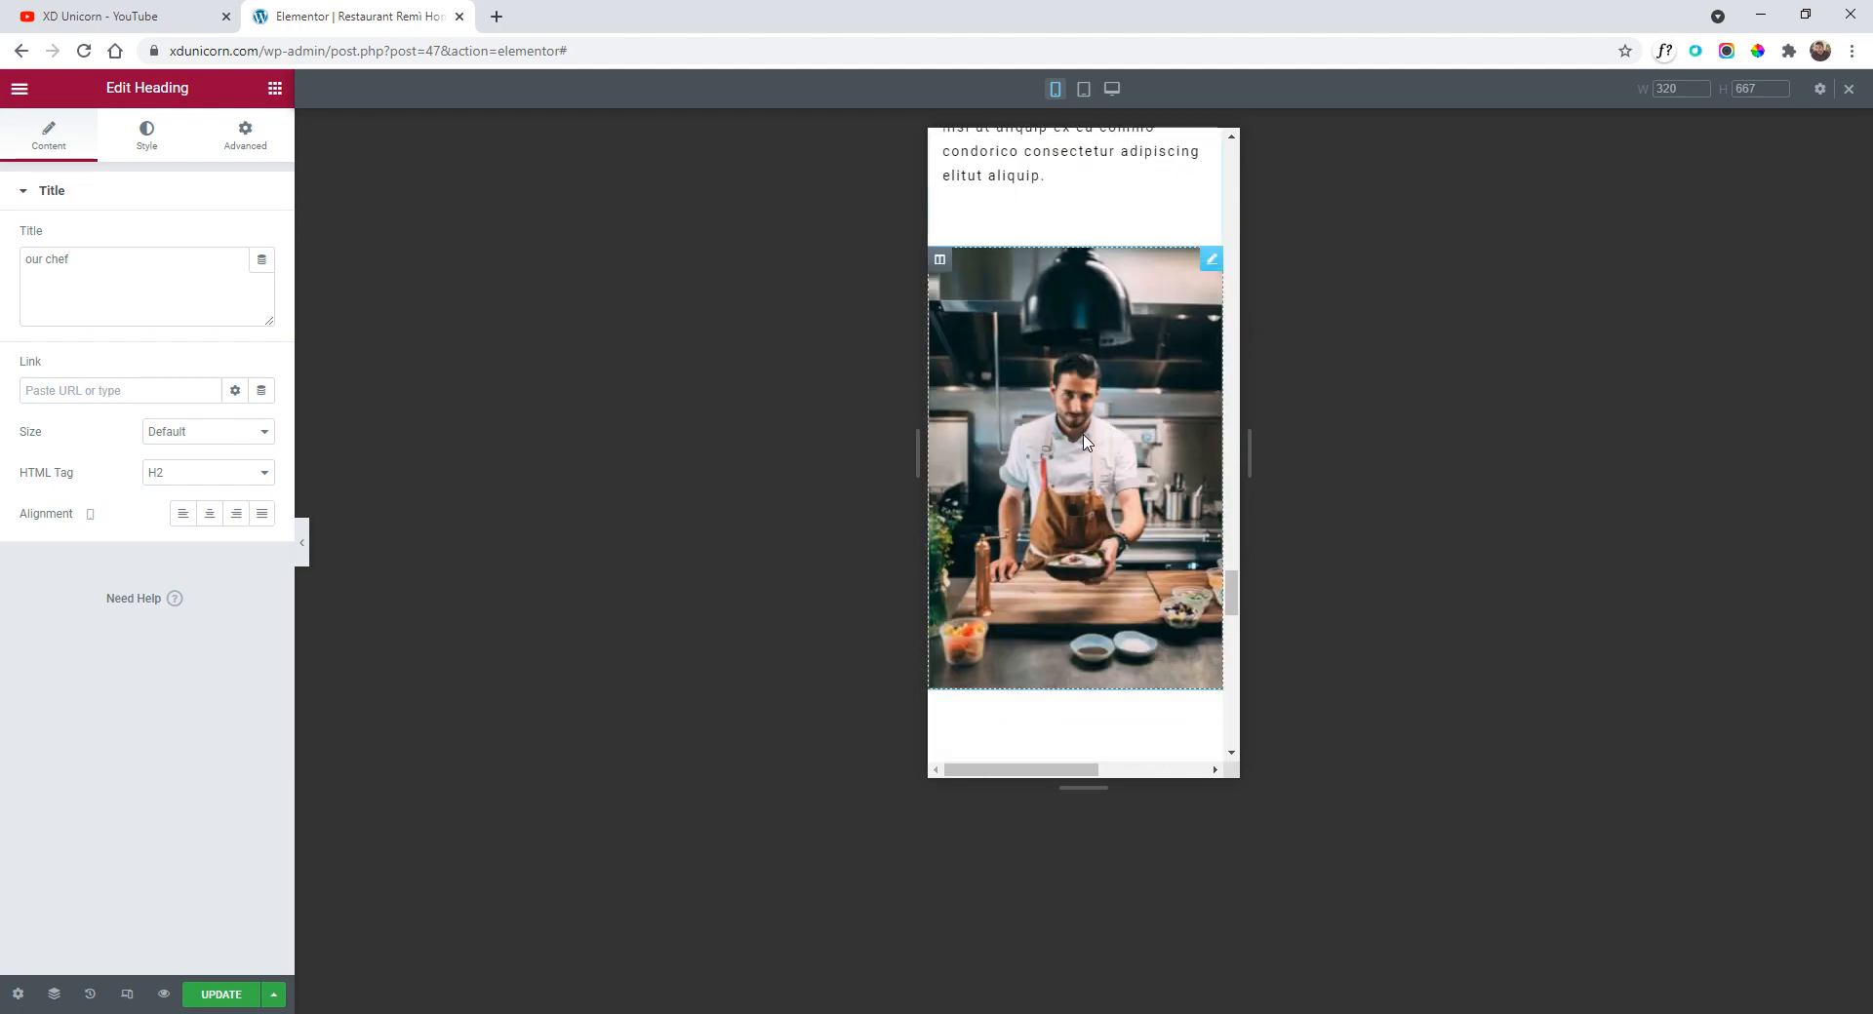
scroll(1103, 429, up, 3)
right_click(1045, 365)
click(1131, 501)
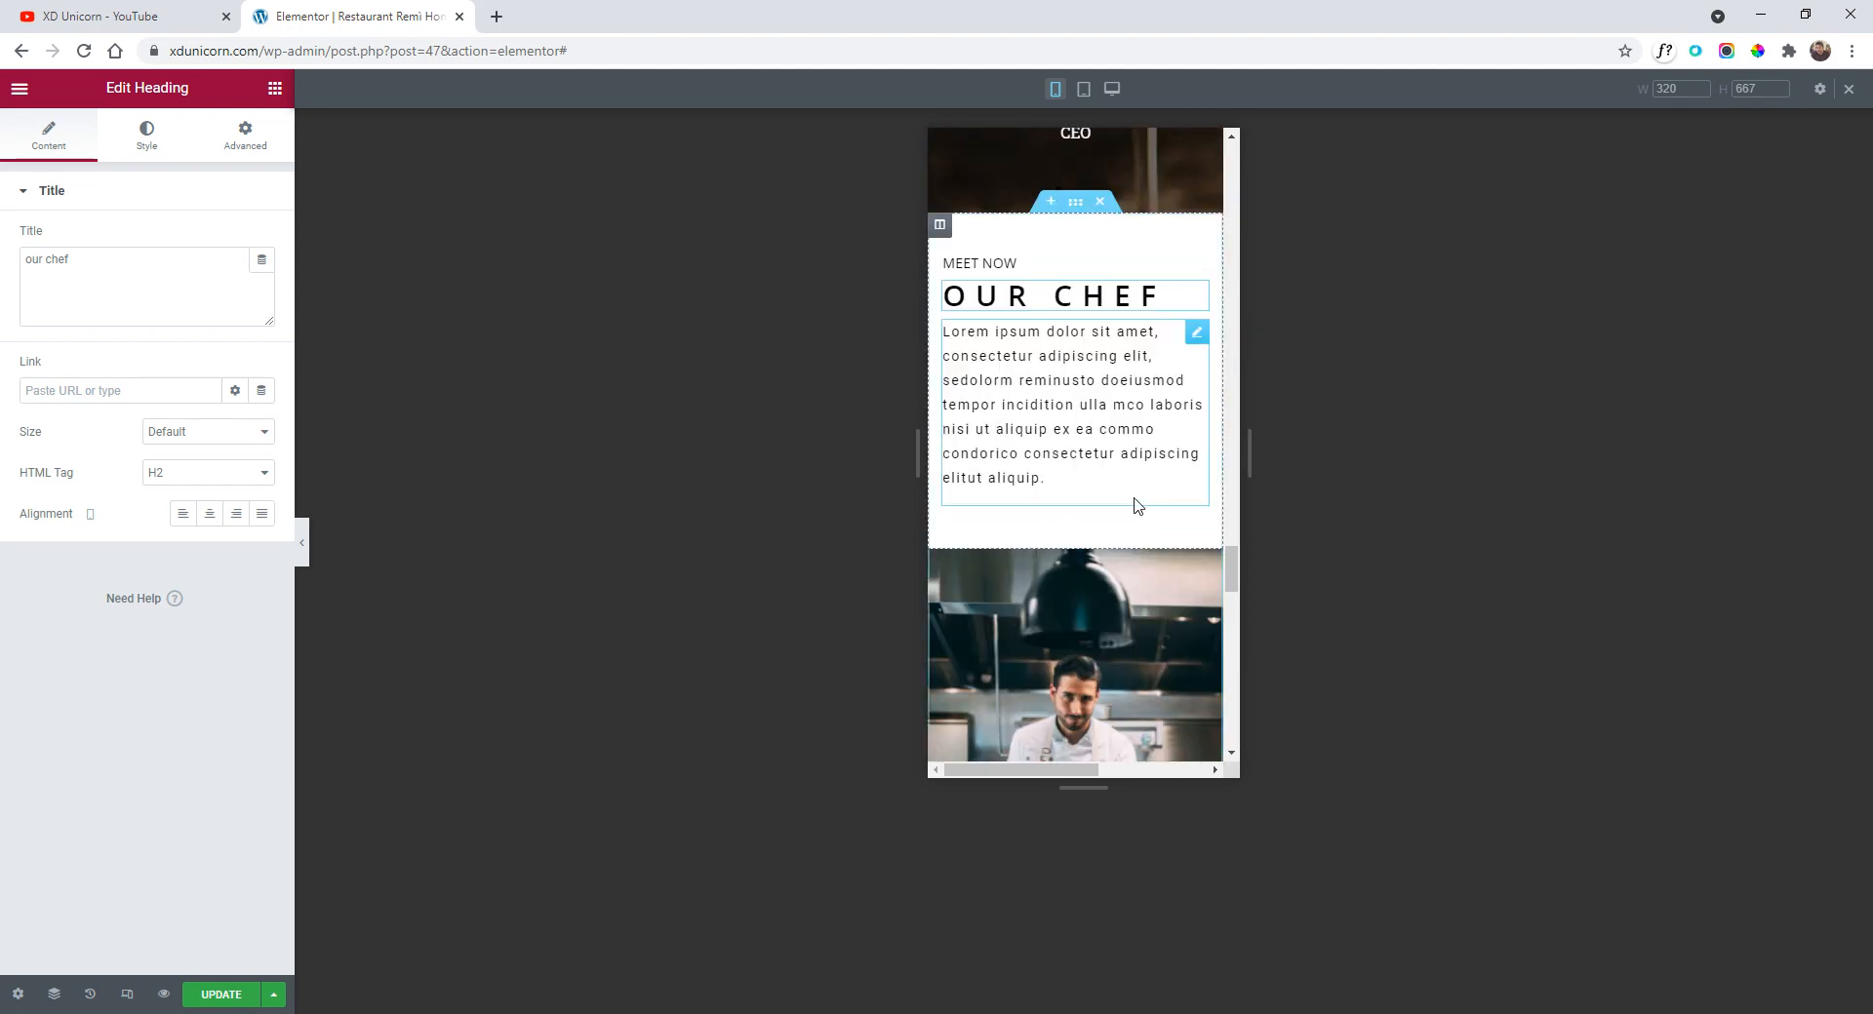
- Set the image carousel section's minimum height to 0 px in the mobile view
scroll(1117, 461, down, 3)
scroll(1117, 461, down, 5)
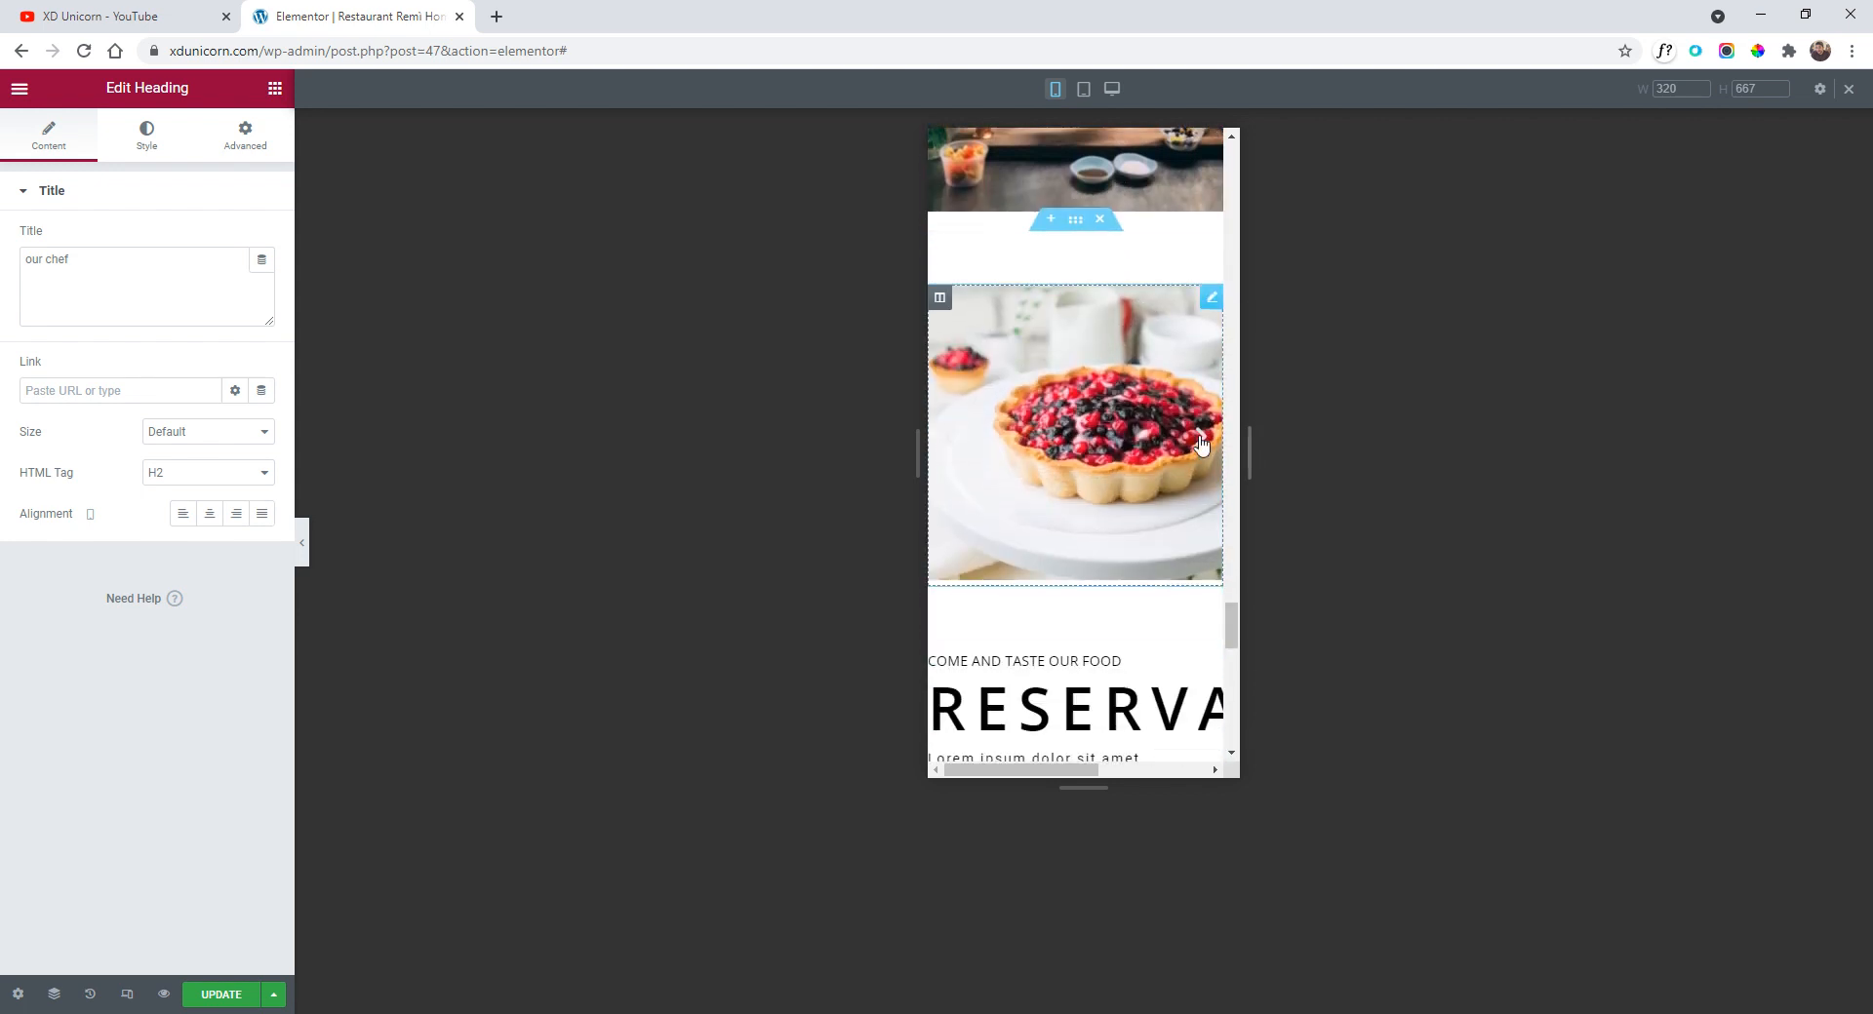
click(1201, 444)
scroll(1079, 426, up, 2)
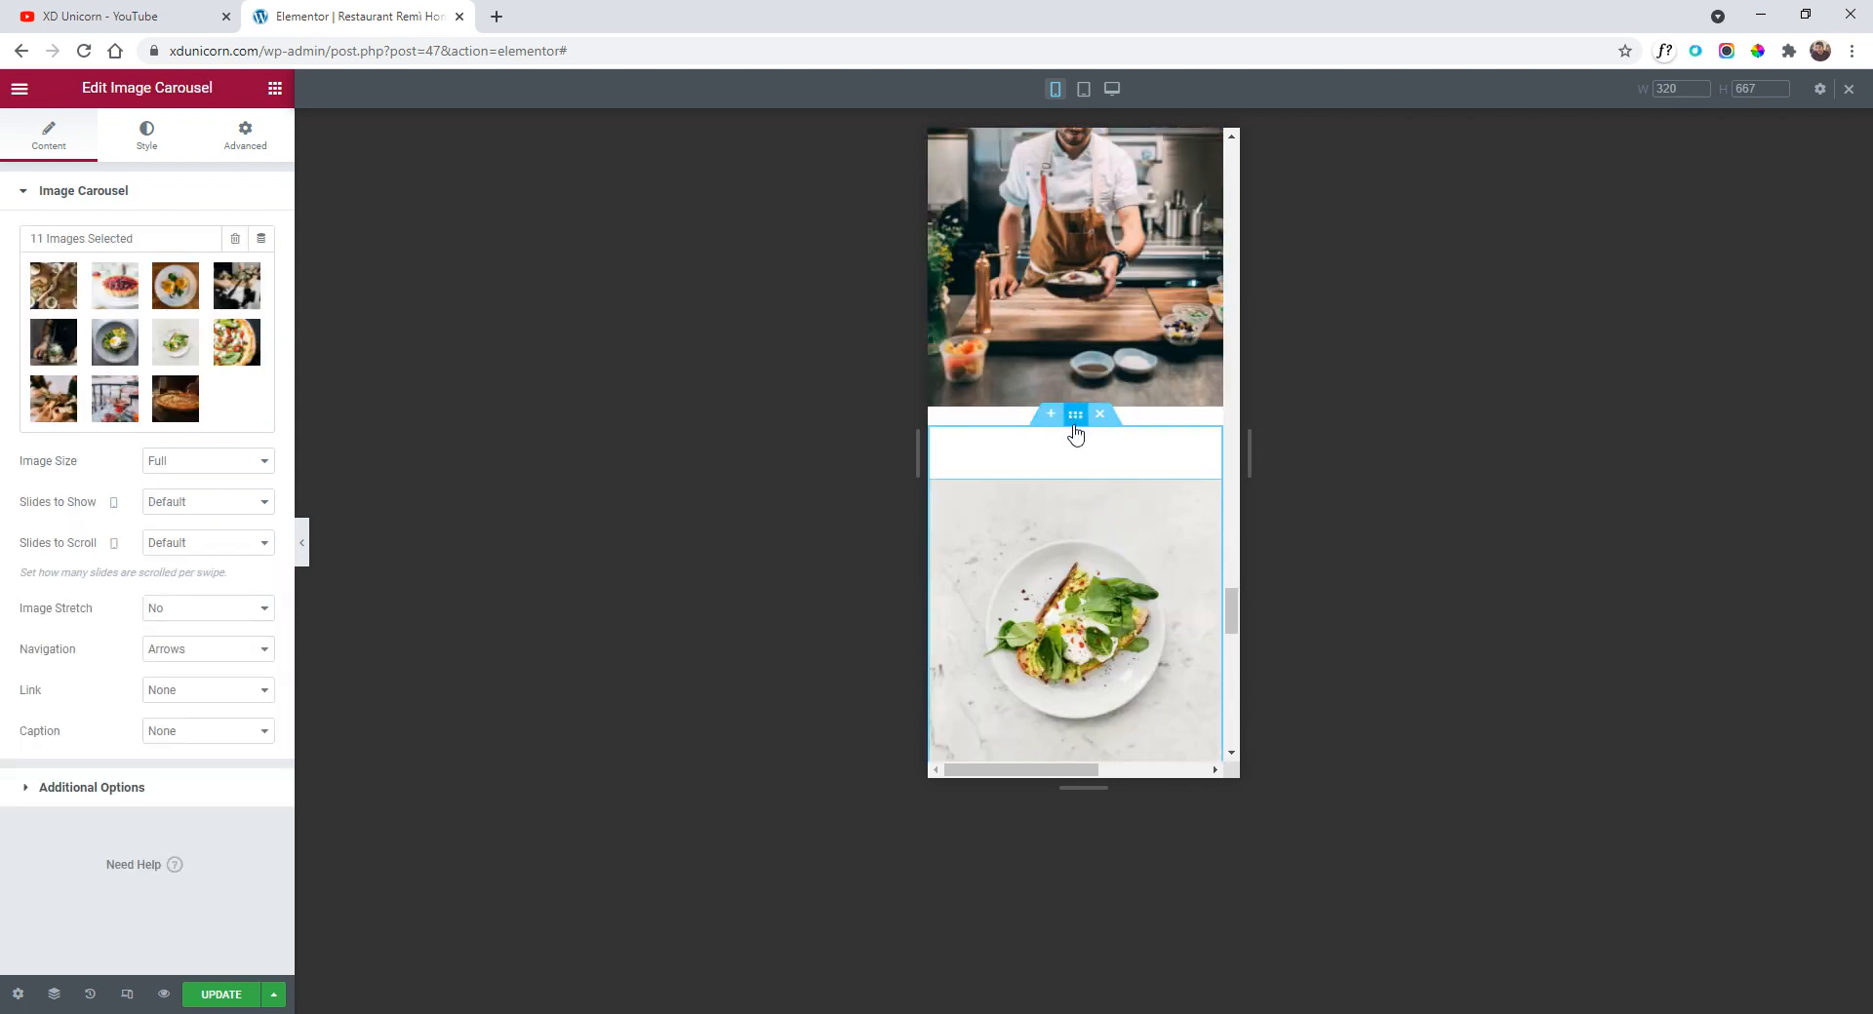
click(1077, 416)
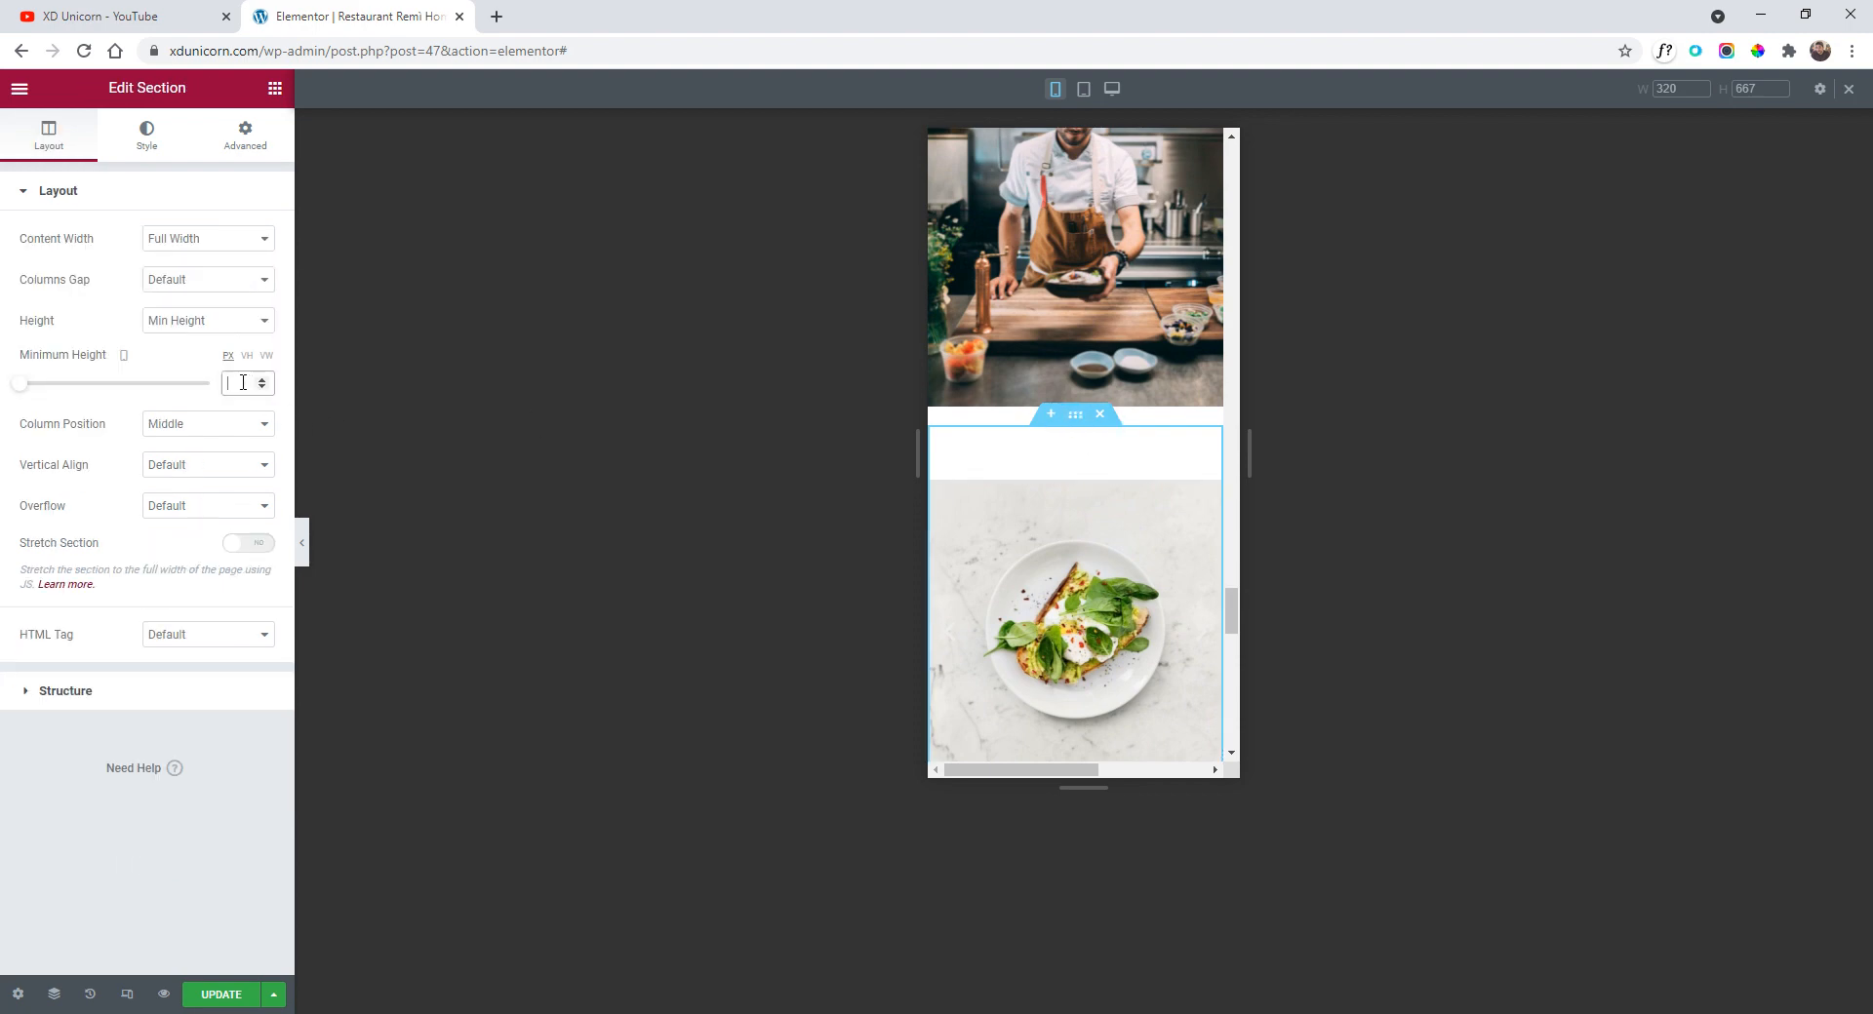
text(0)
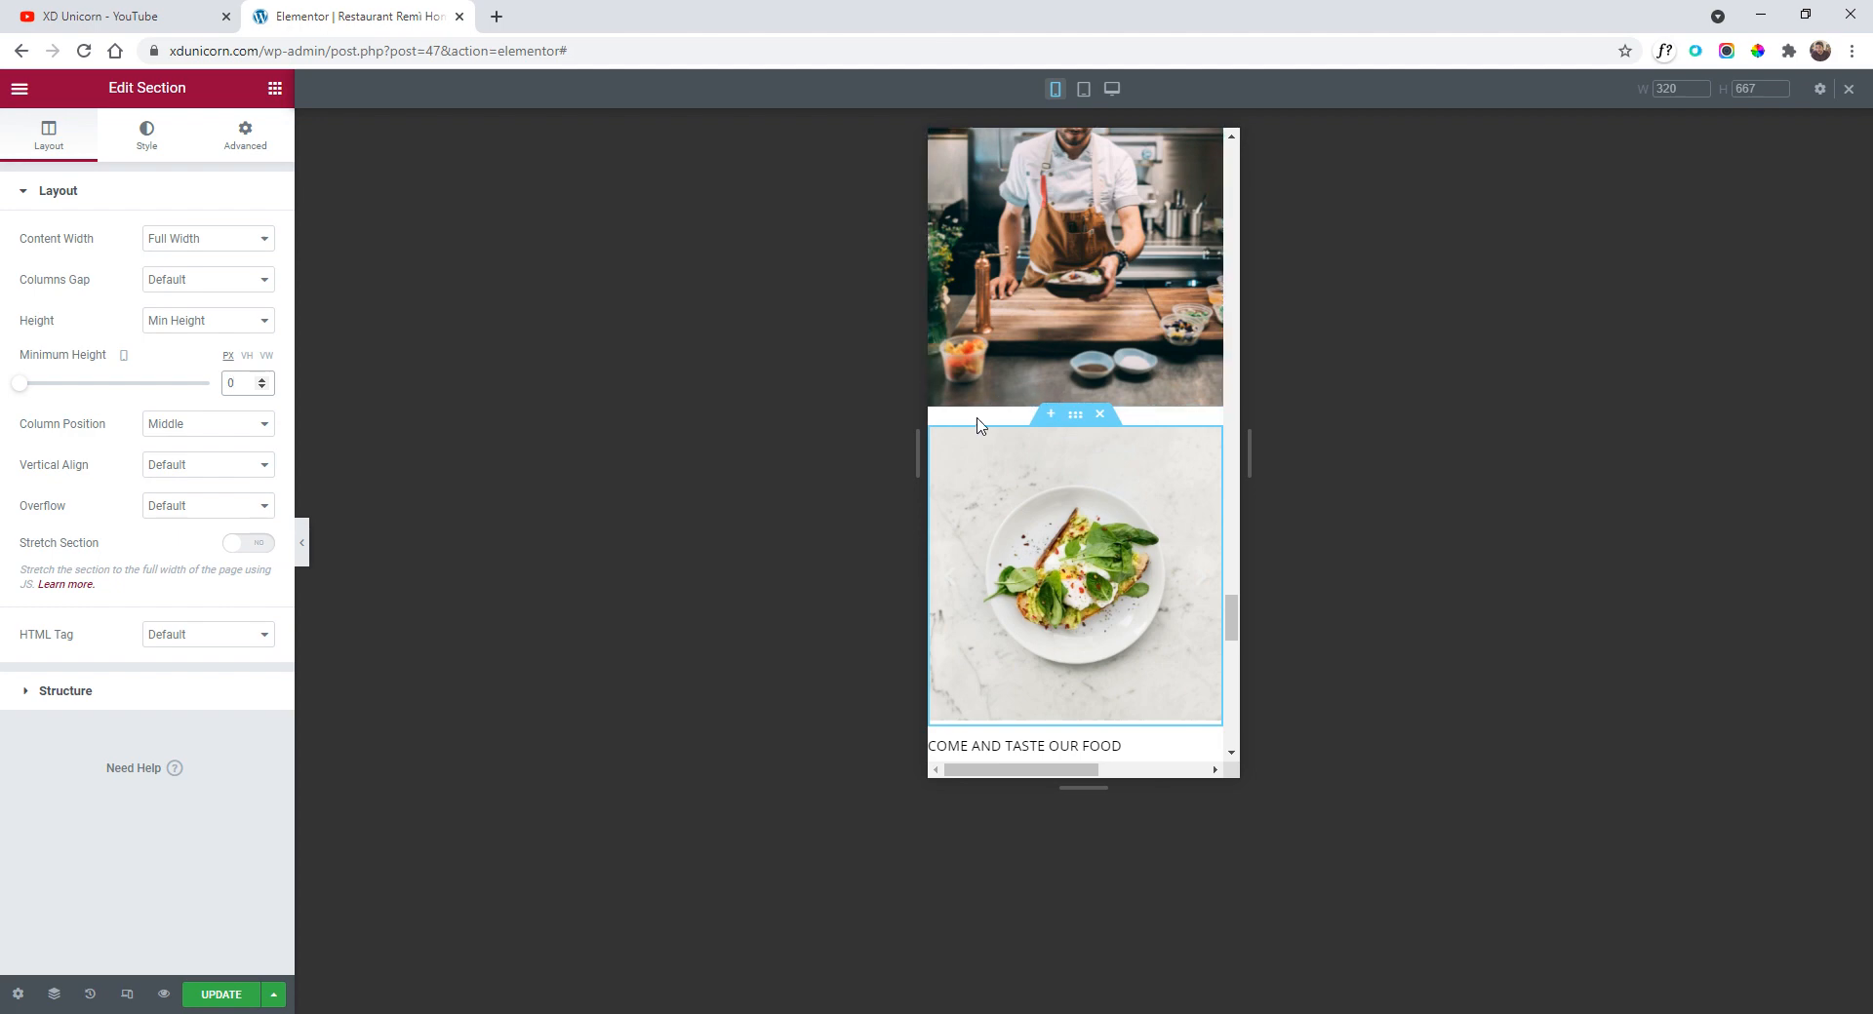
- Turn off mobile column reversal for the OUR CHEF section so the chef photo comes before the text
scroll(1085, 478, down, 3)
scroll(1084, 478, up, 5)
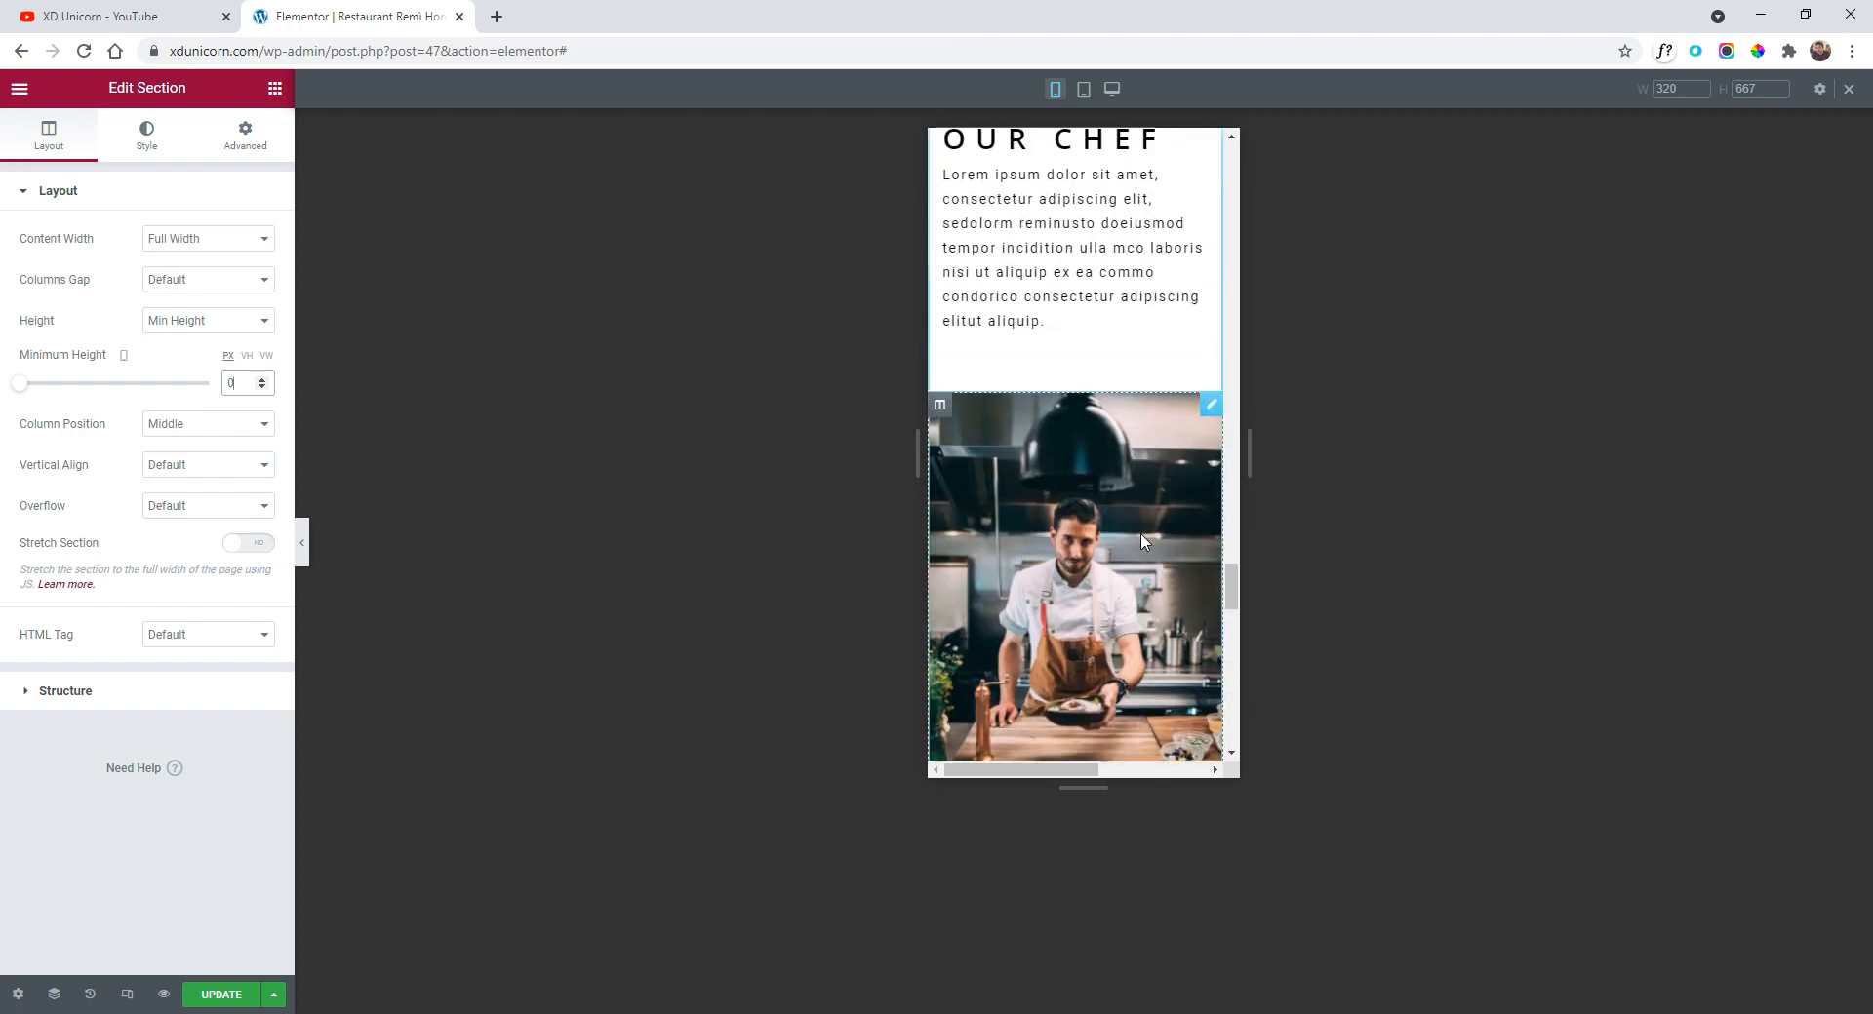
scroll(1146, 539, down, 6)
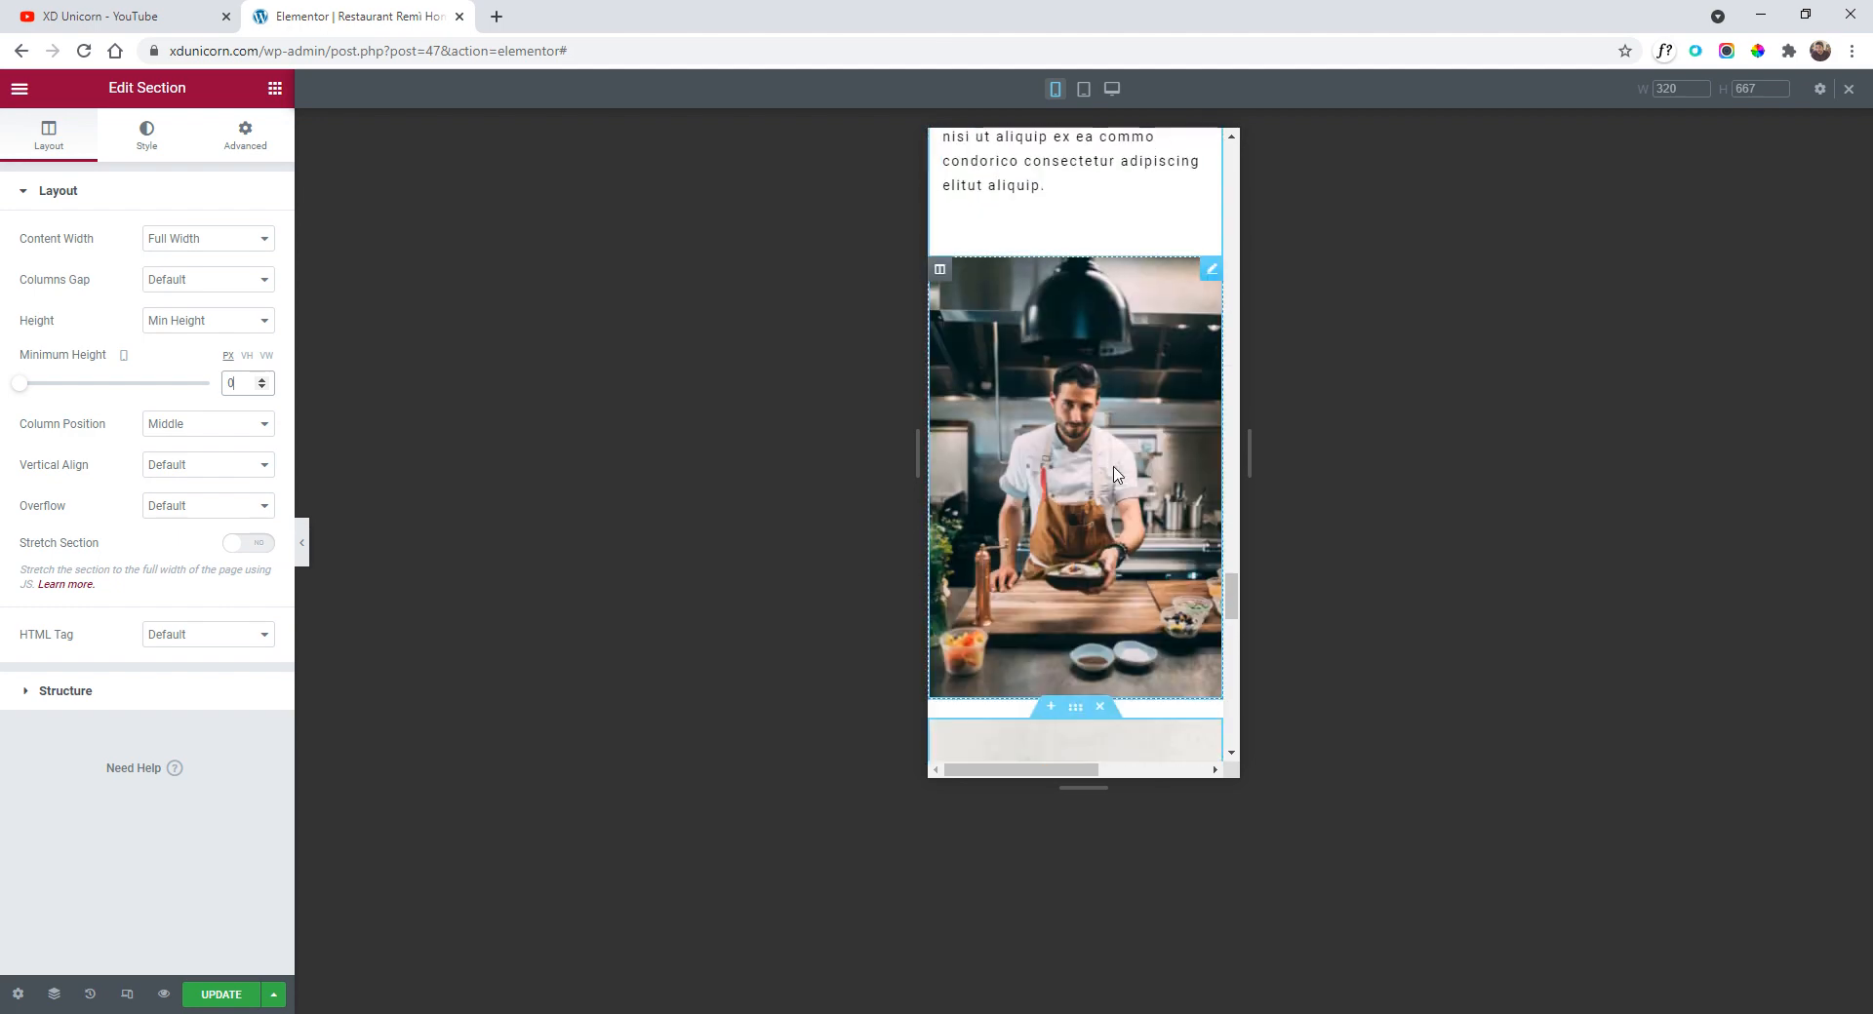
scroll(1081, 332, up, 4)
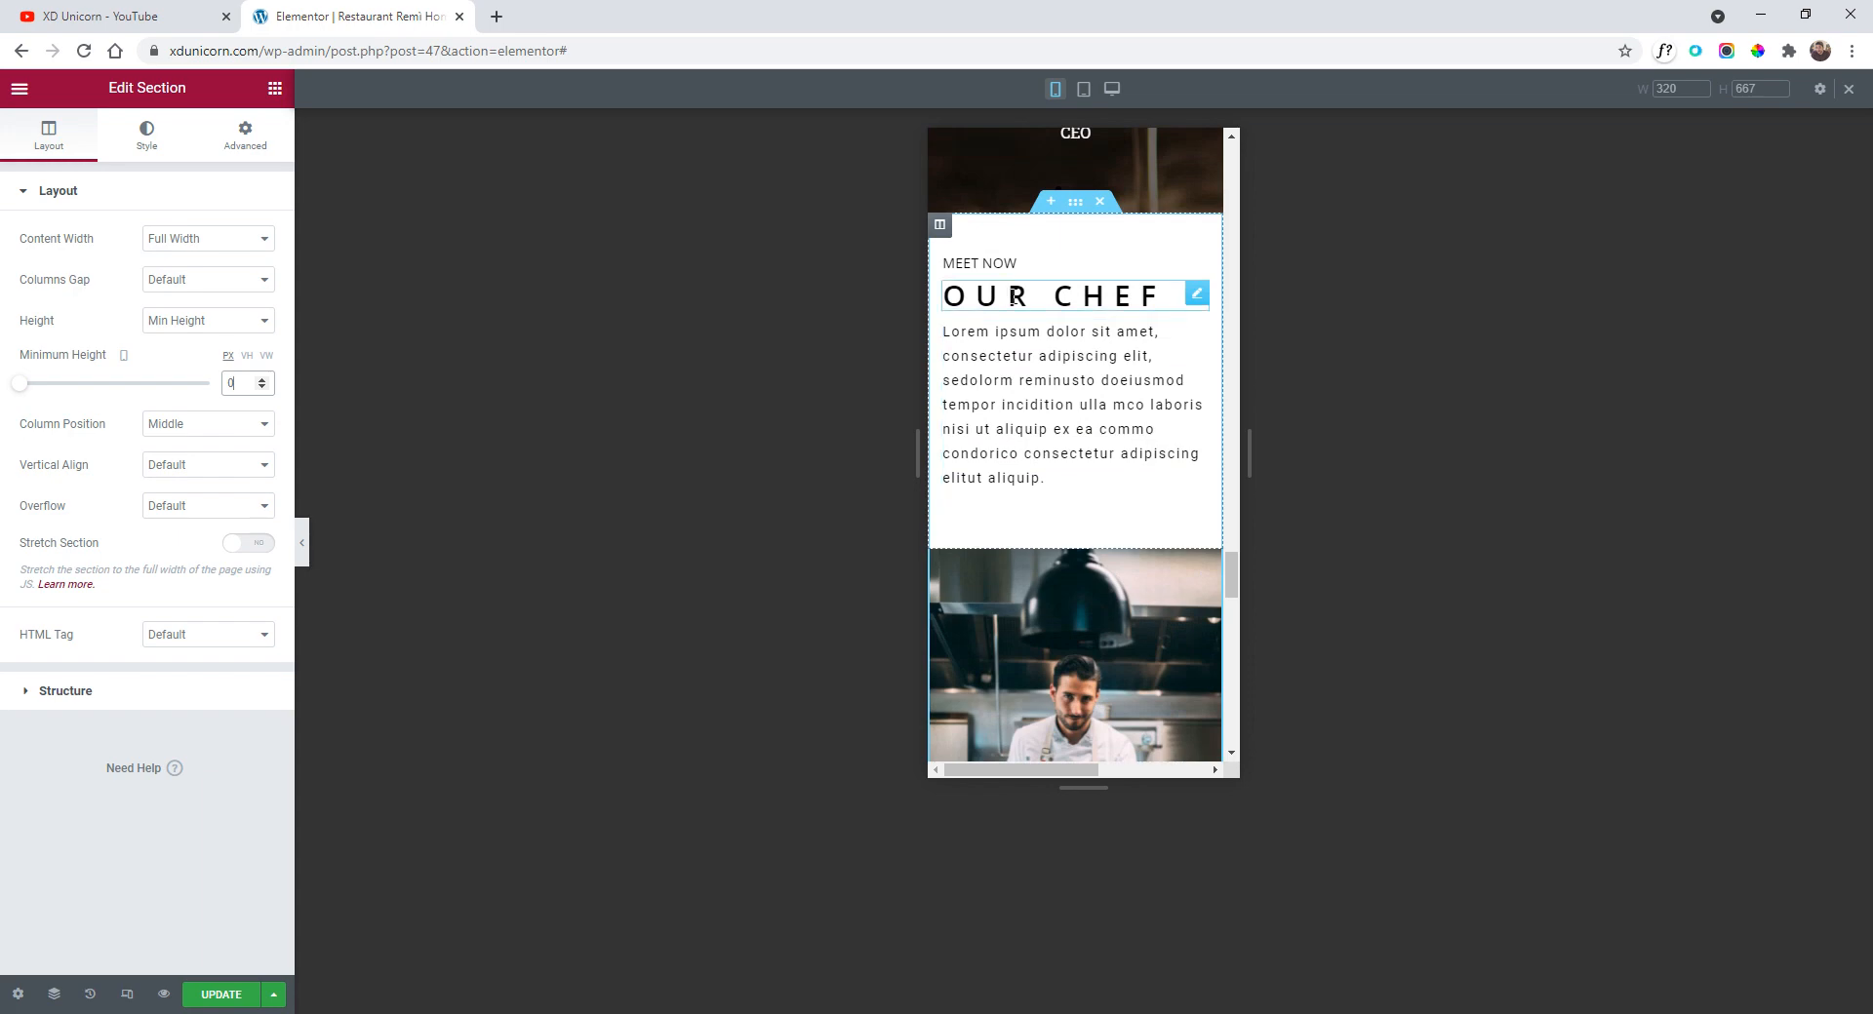
scroll(1059, 313, down, 6)
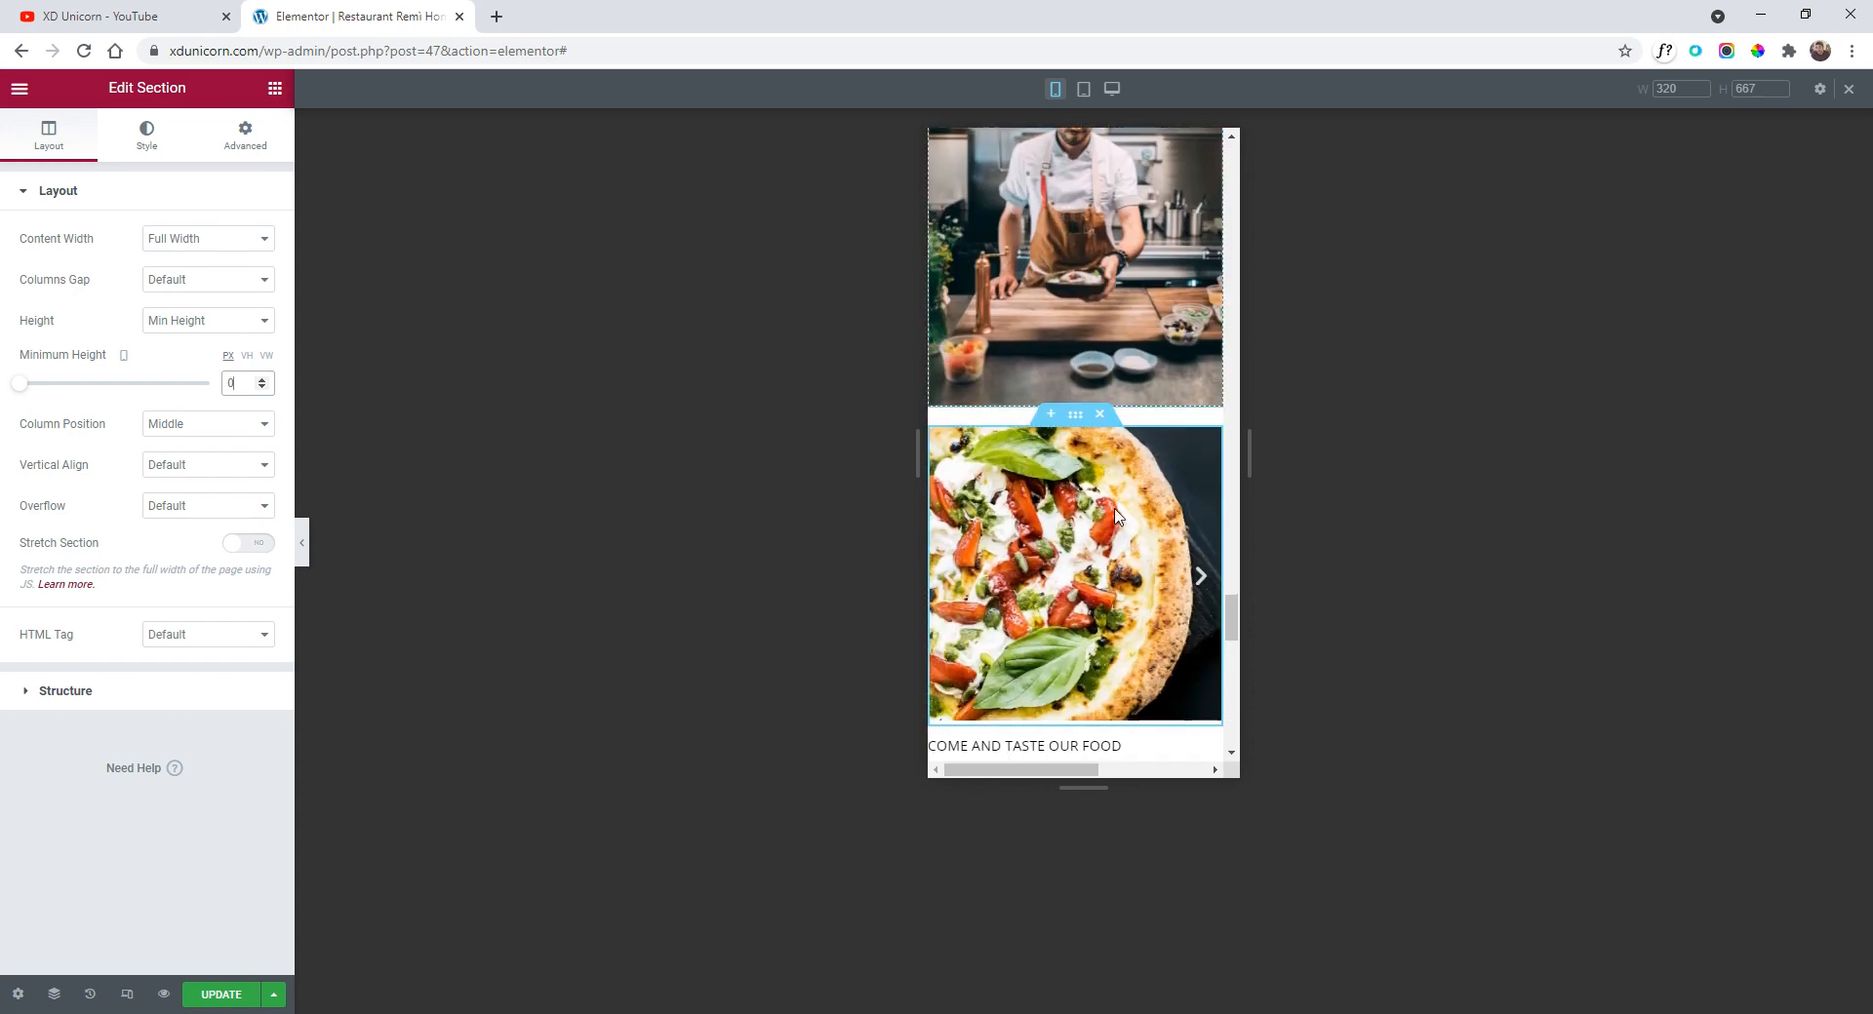
scroll(1102, 507, up, 8)
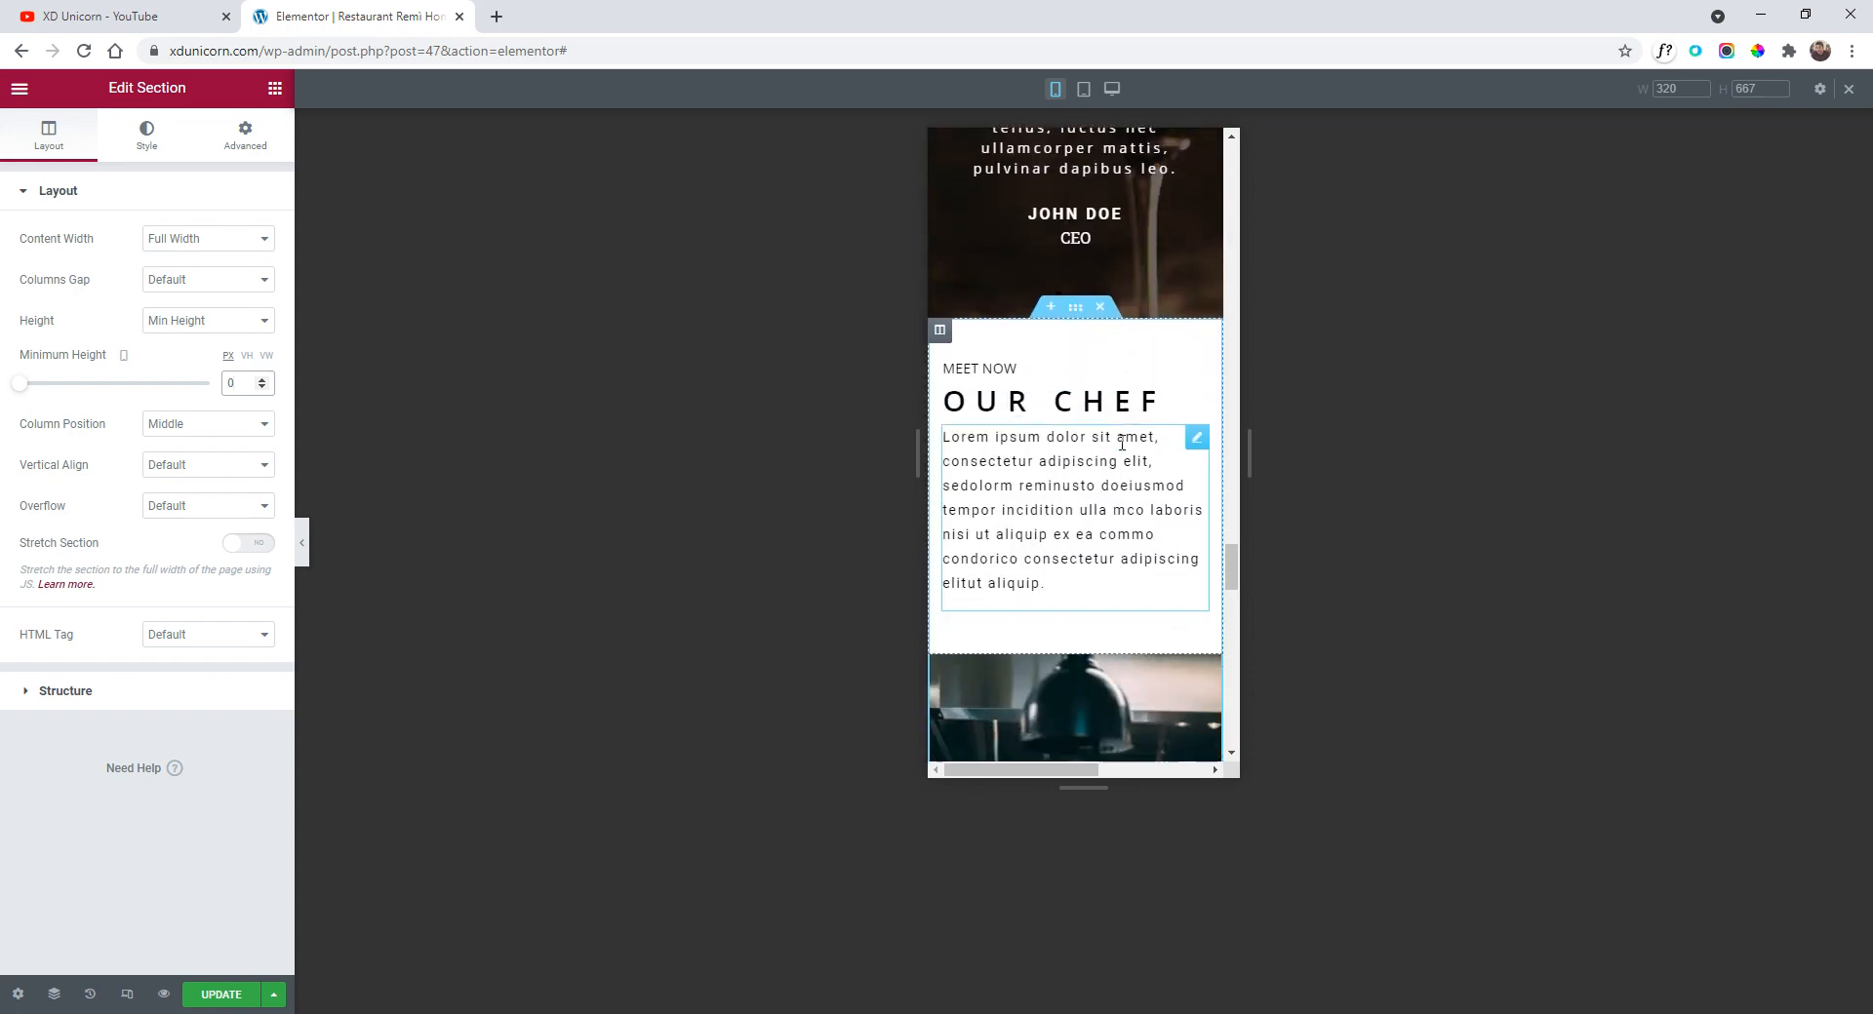
click(1073, 307)
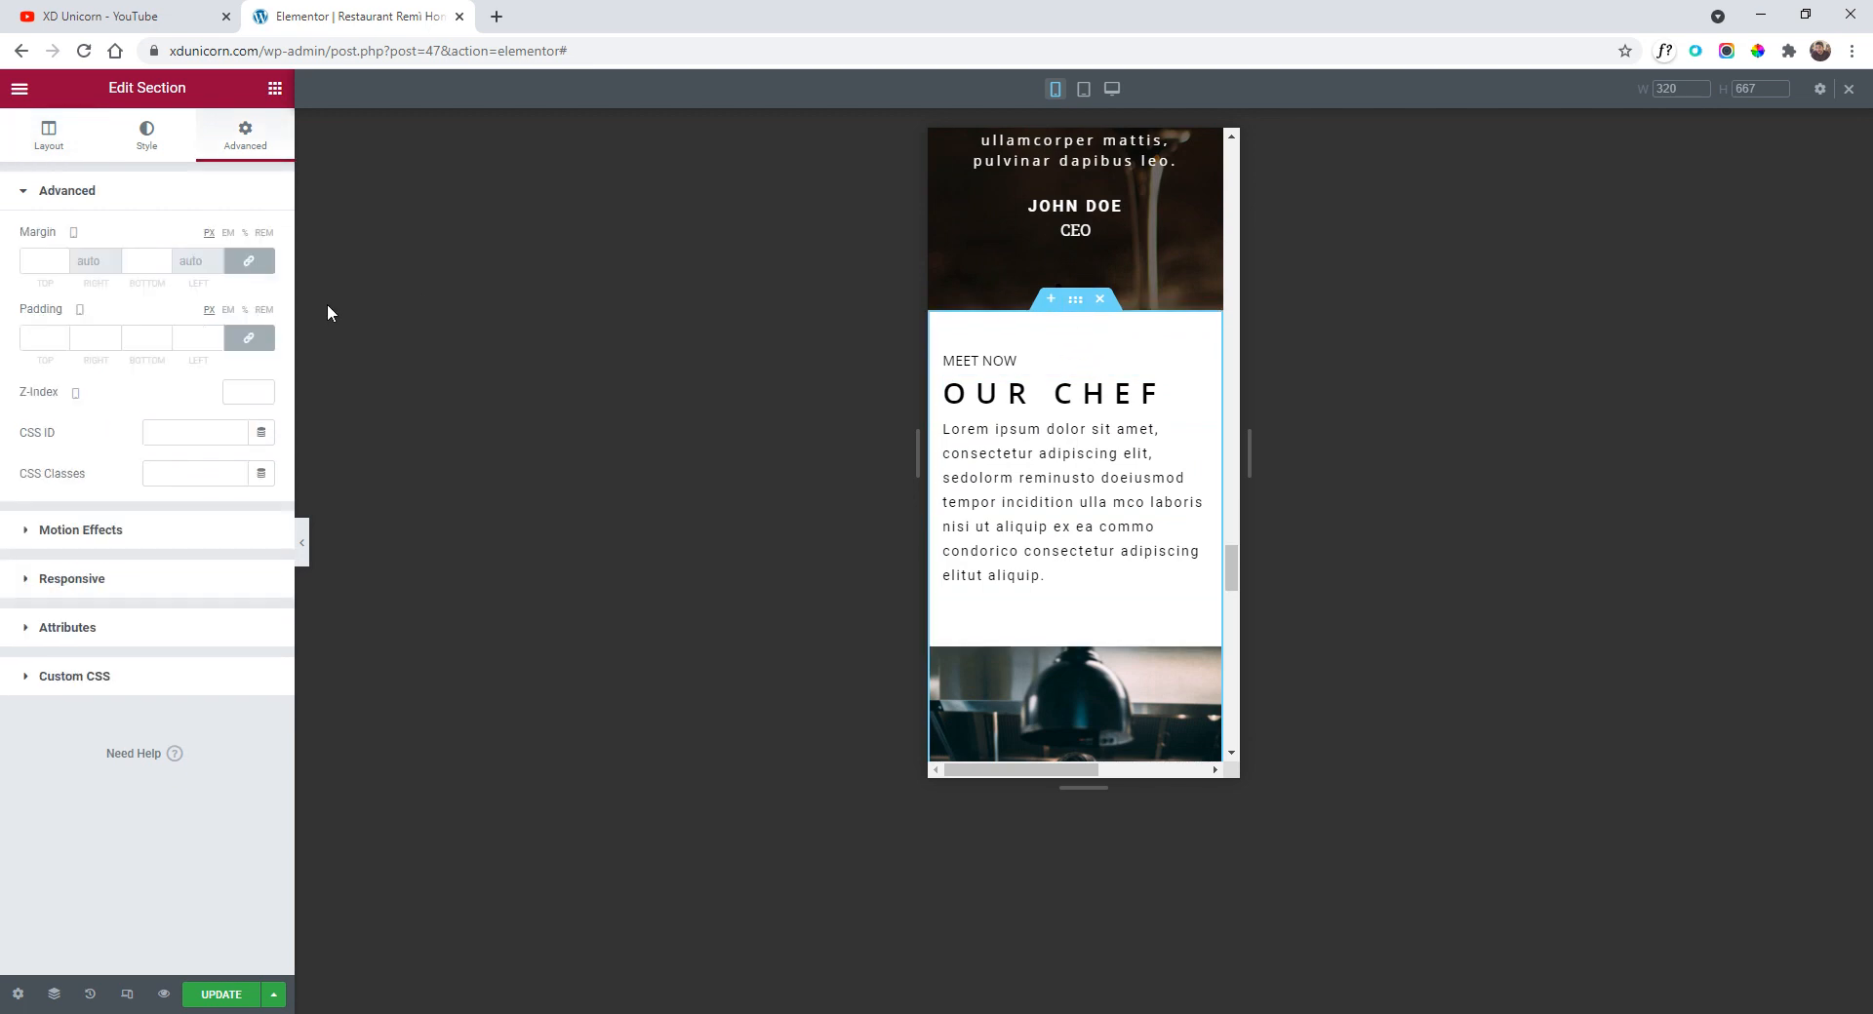
click(161, 579)
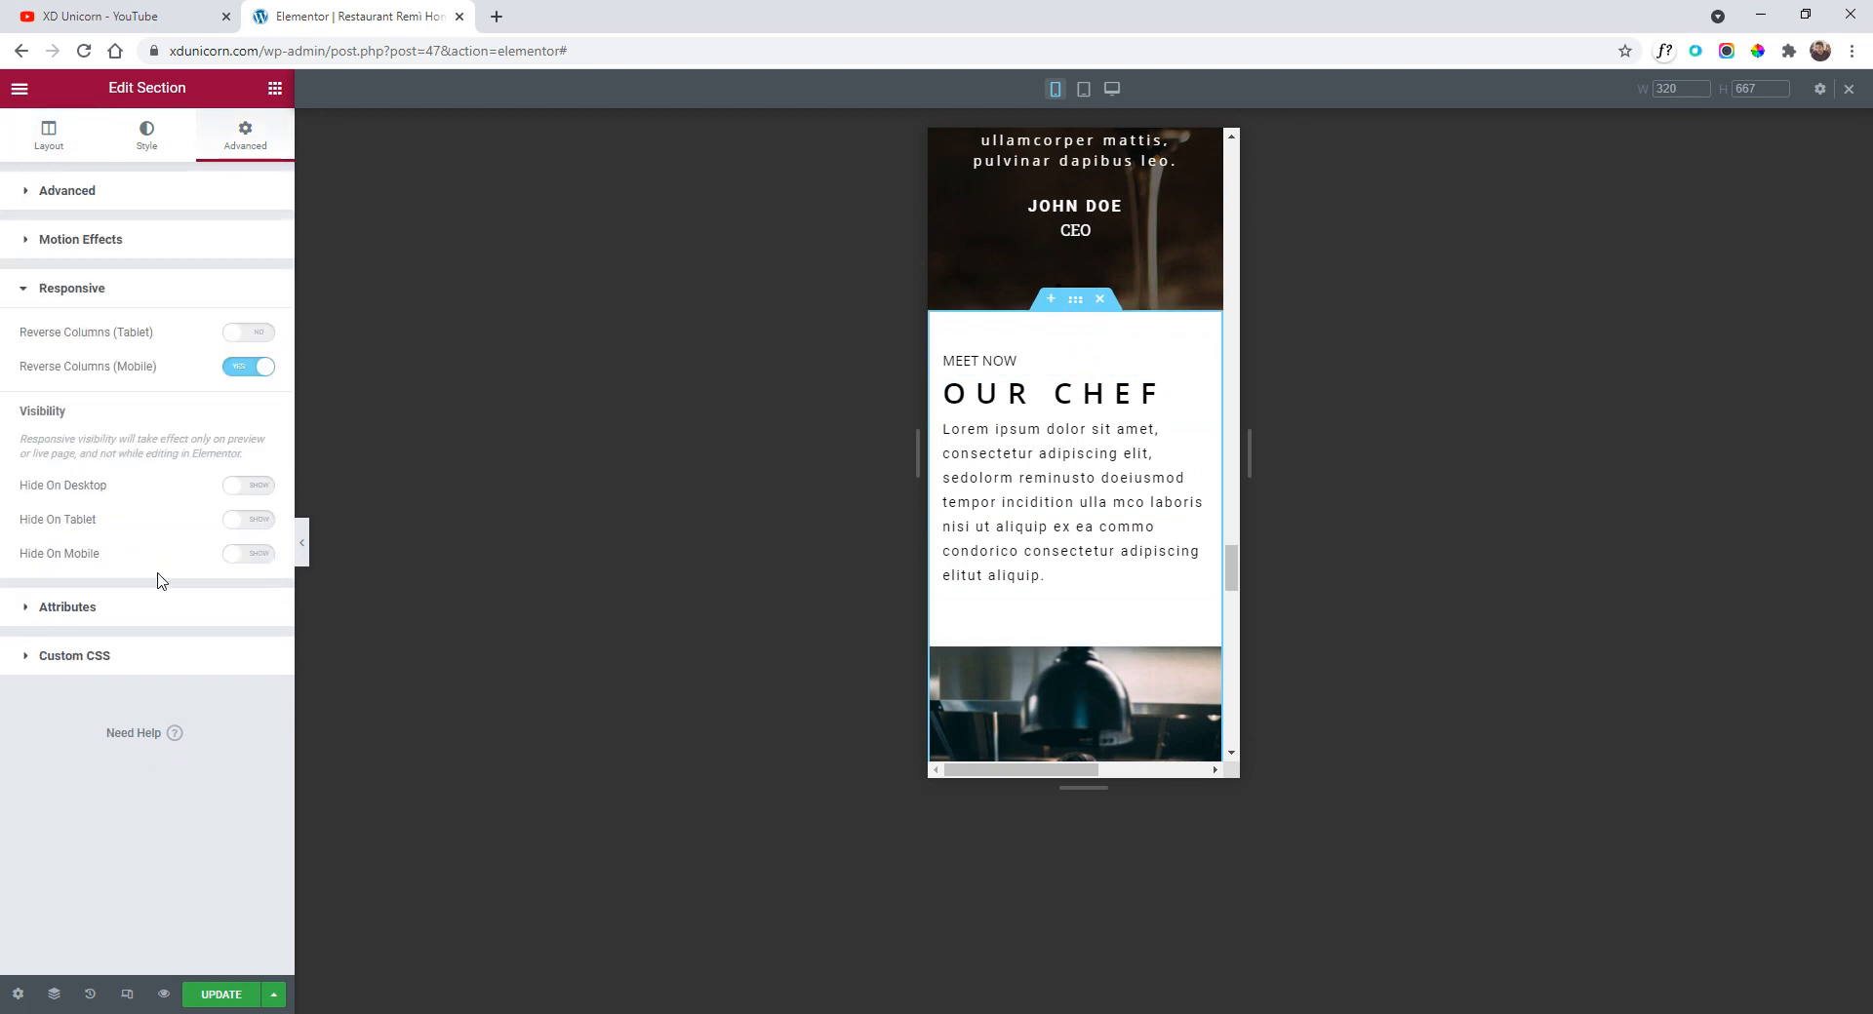
click(250, 368)
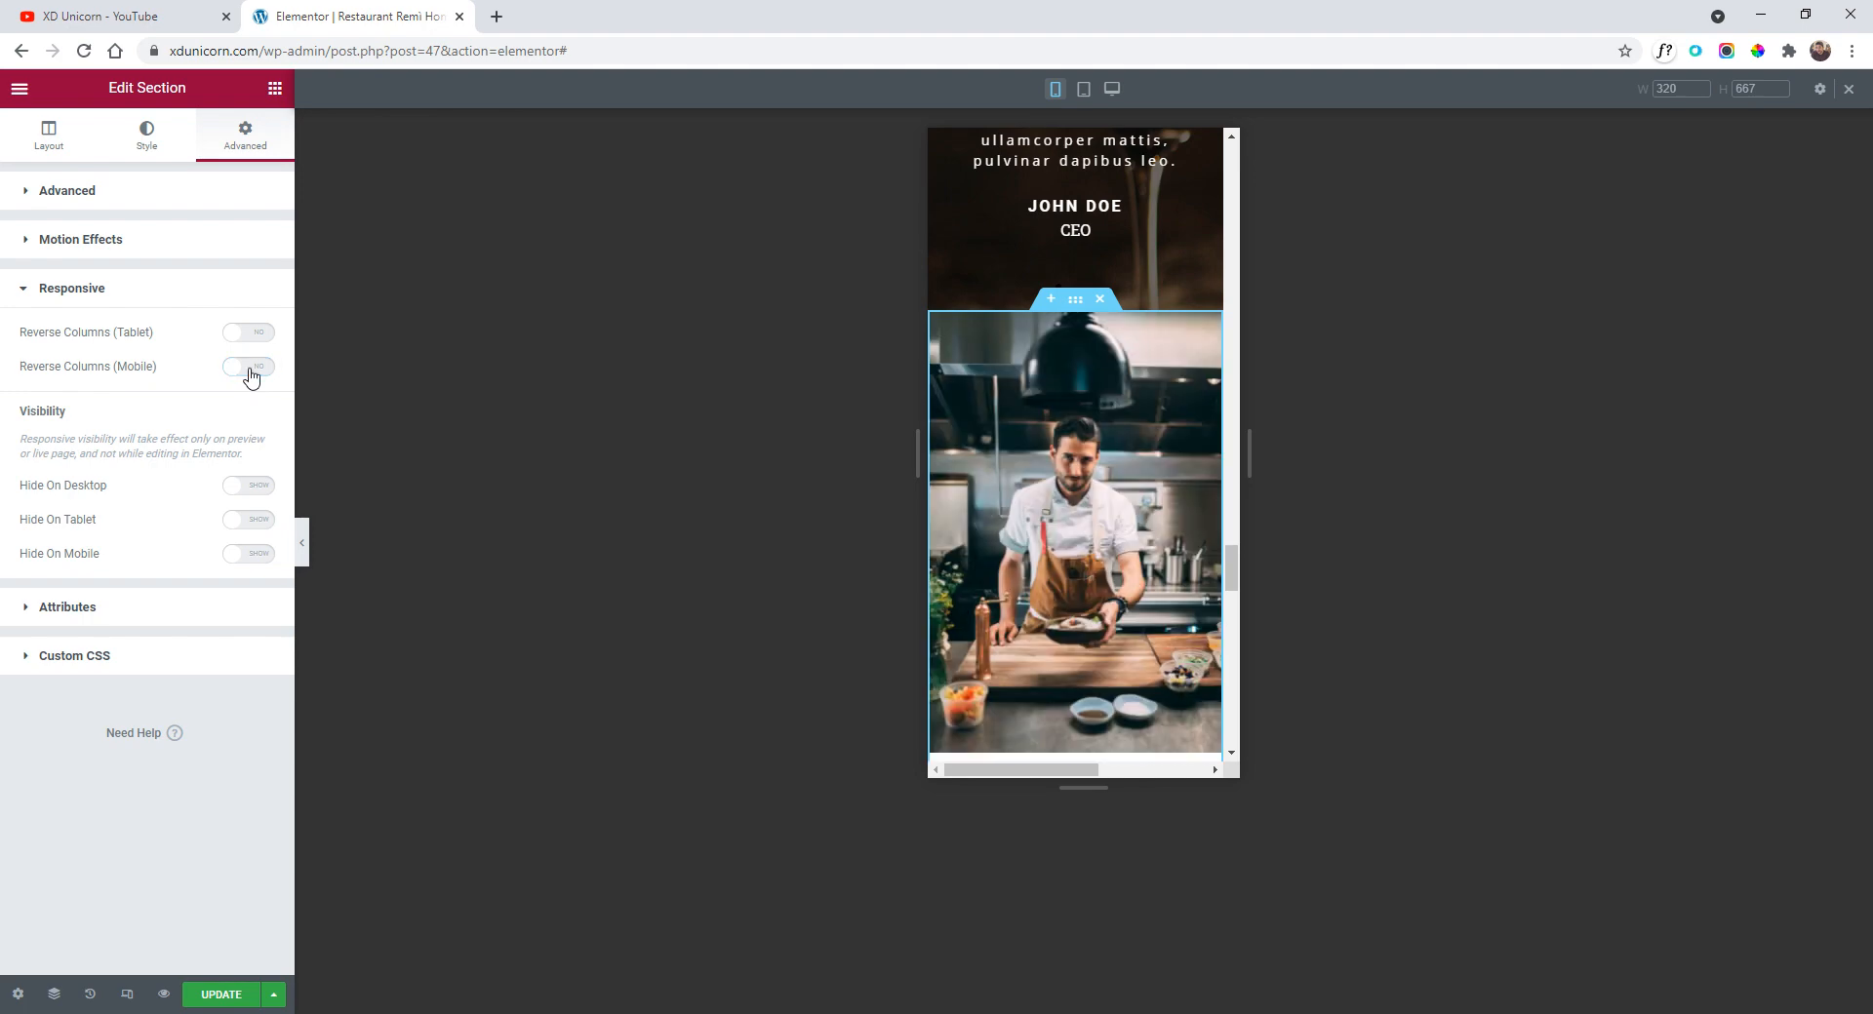
click(250, 368)
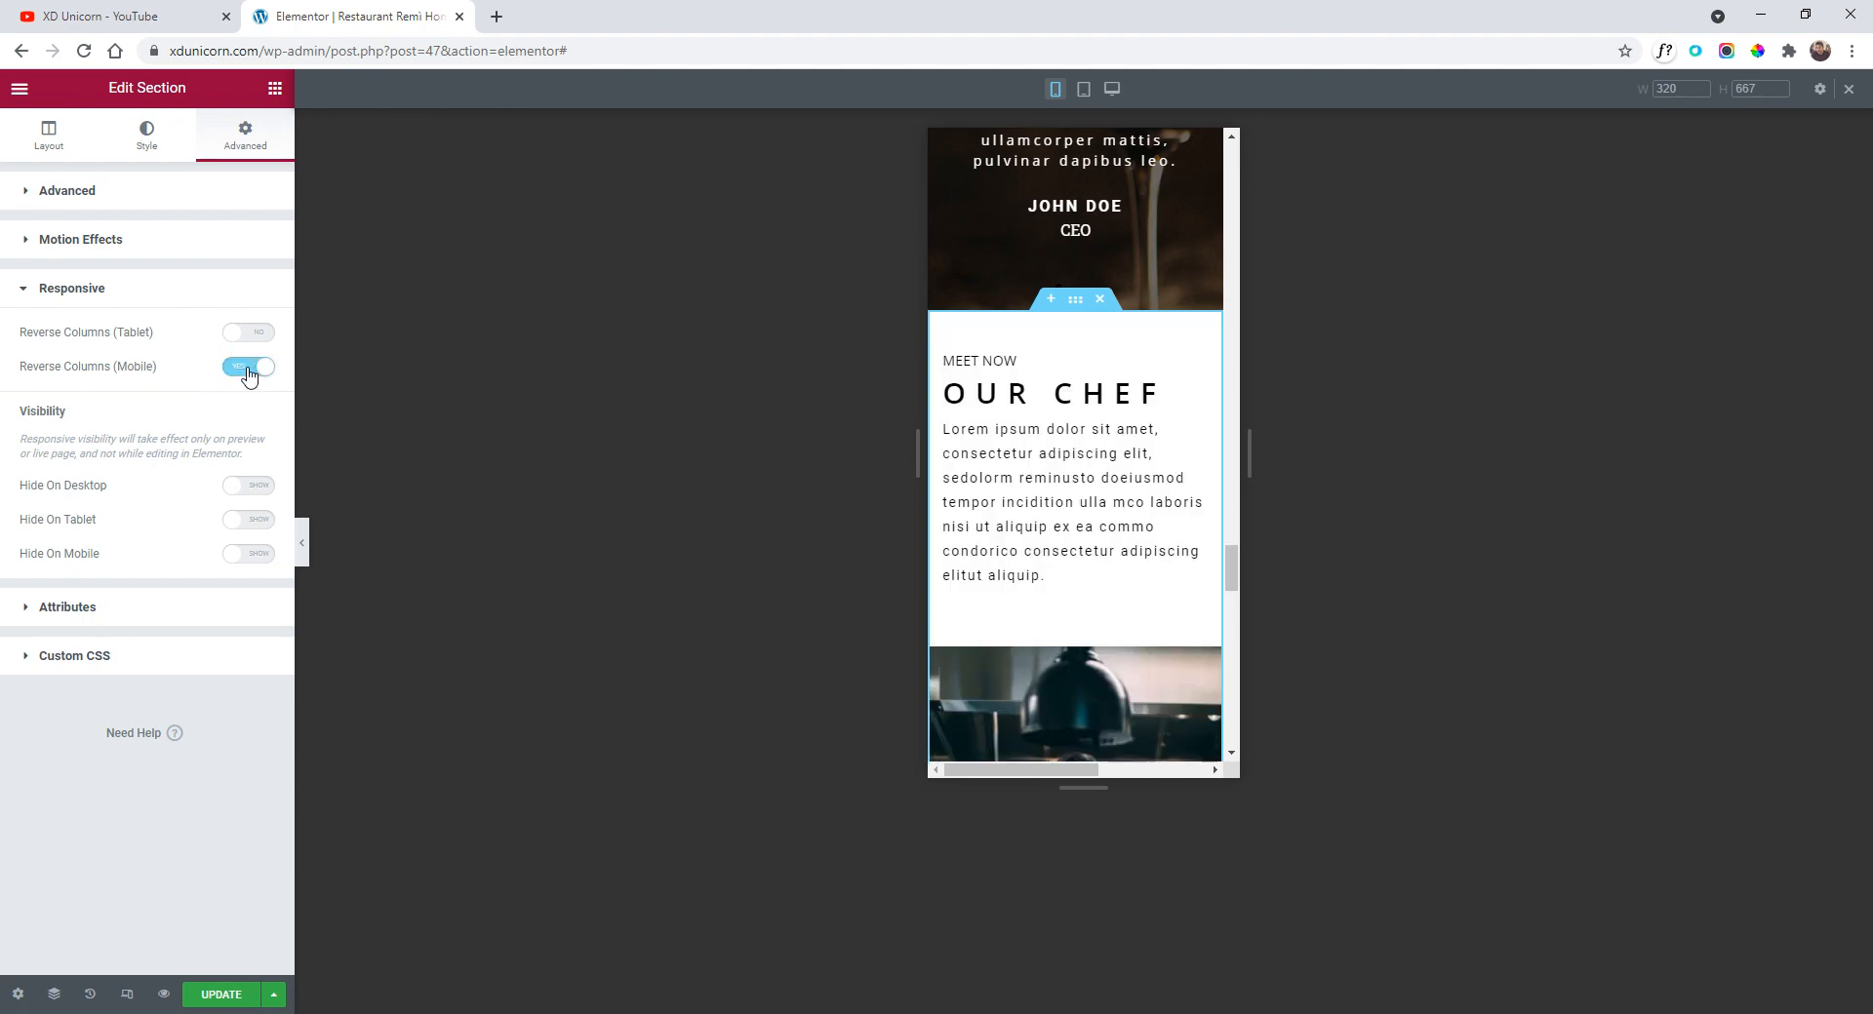
click(250, 369)
click(249, 369)
click(250, 369)
click(250, 369)
click(248, 371)
scroll(971, 414, down, 2)
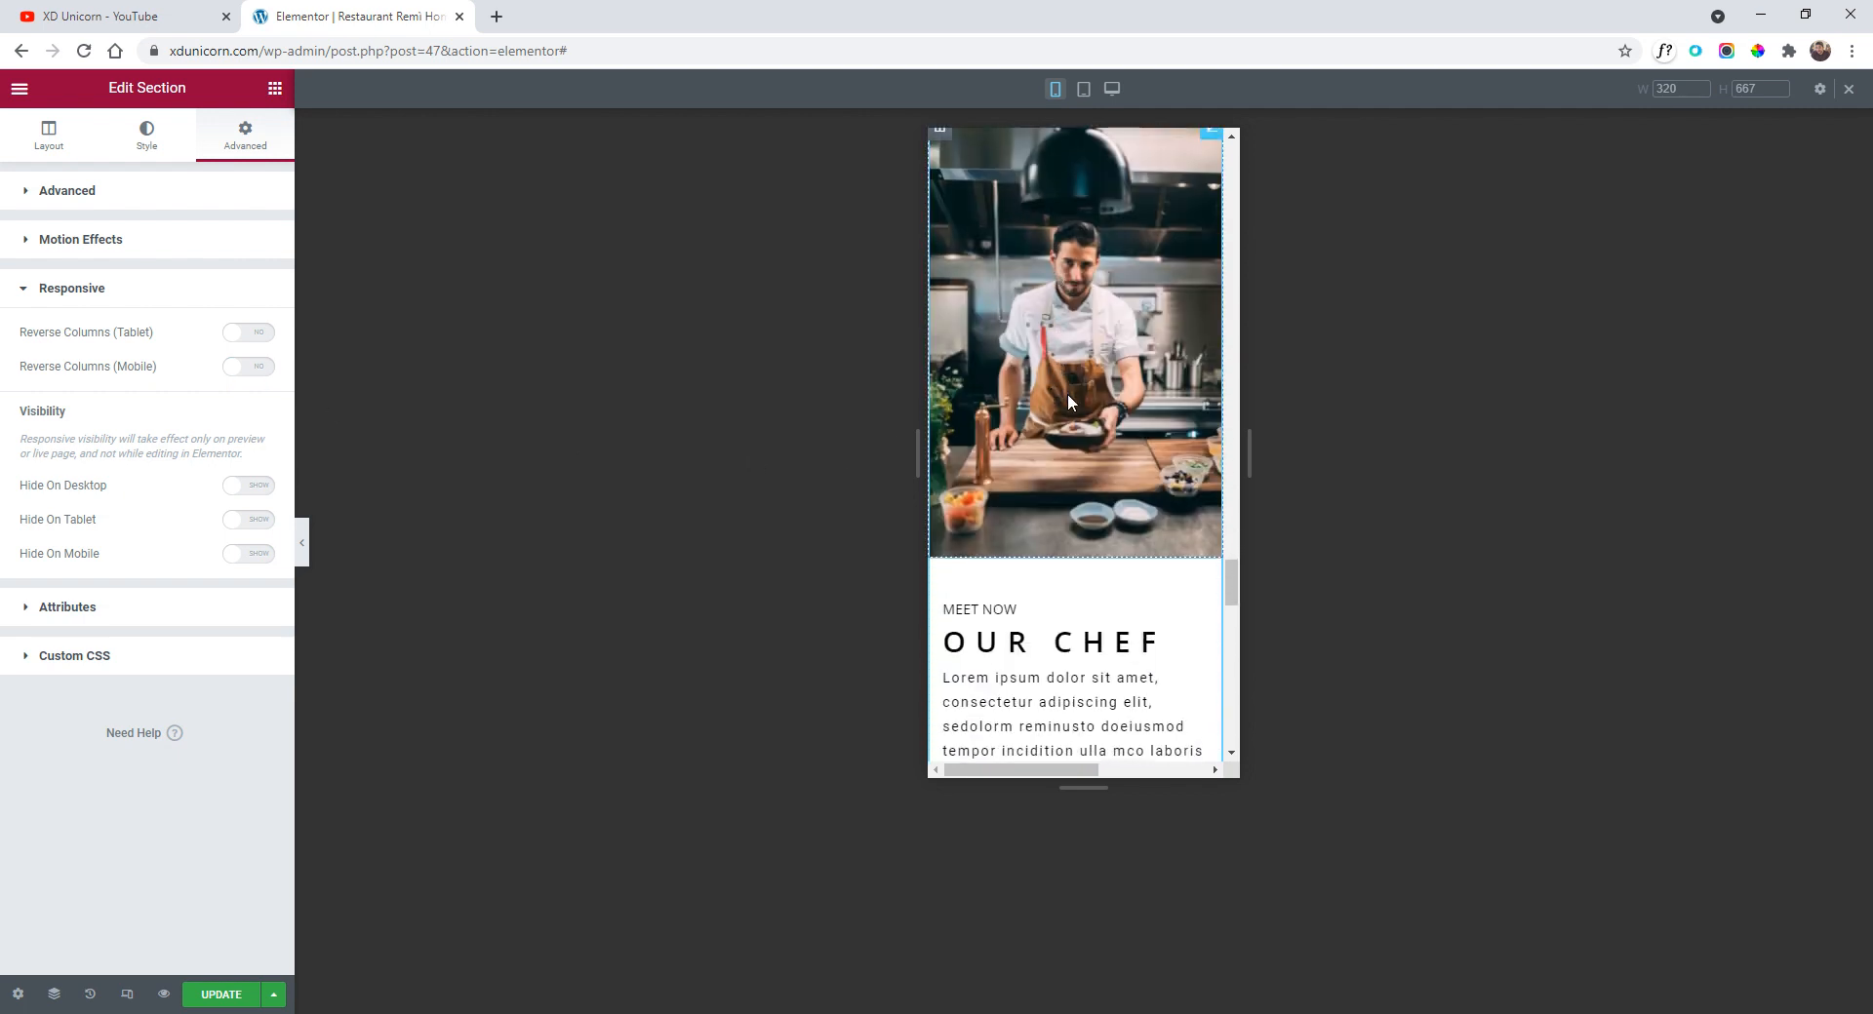
- Check the stacked OUR CHEF section and advance through the image carousel's slides
scroll(1067, 394, down, 4)
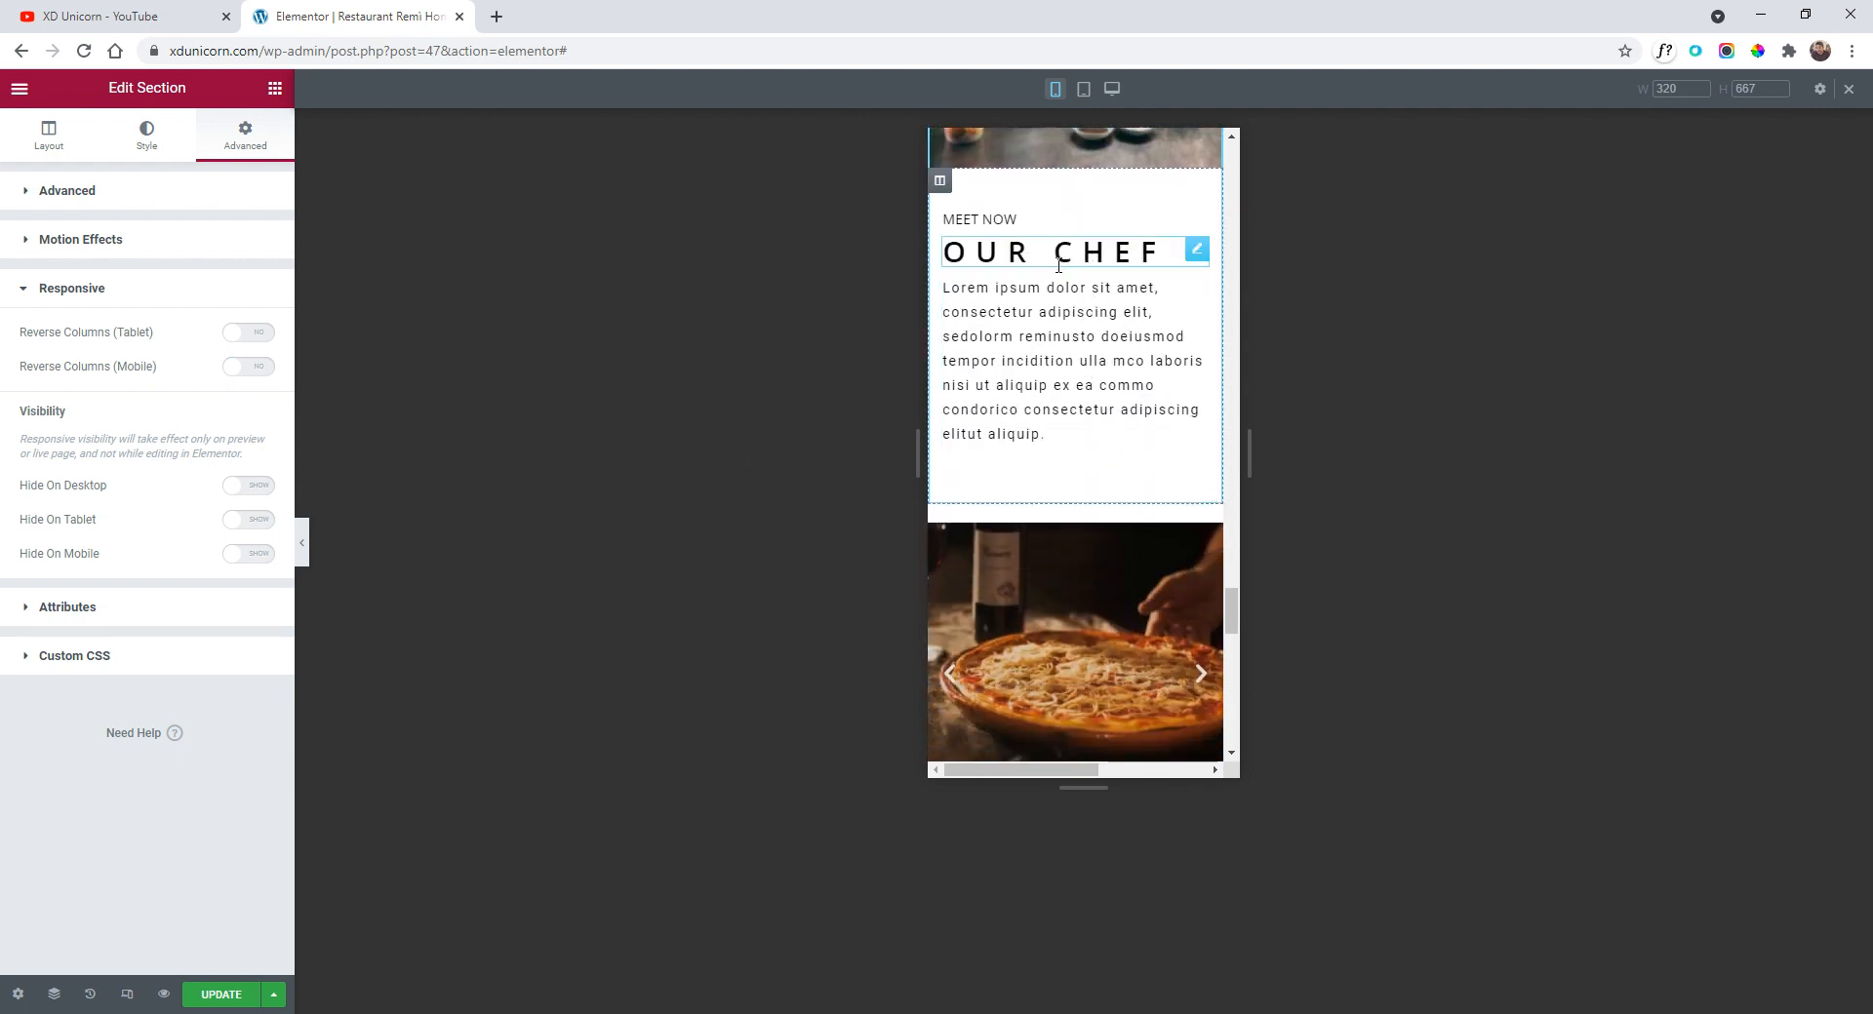
scroll(1058, 266, down, 3)
click(1200, 383)
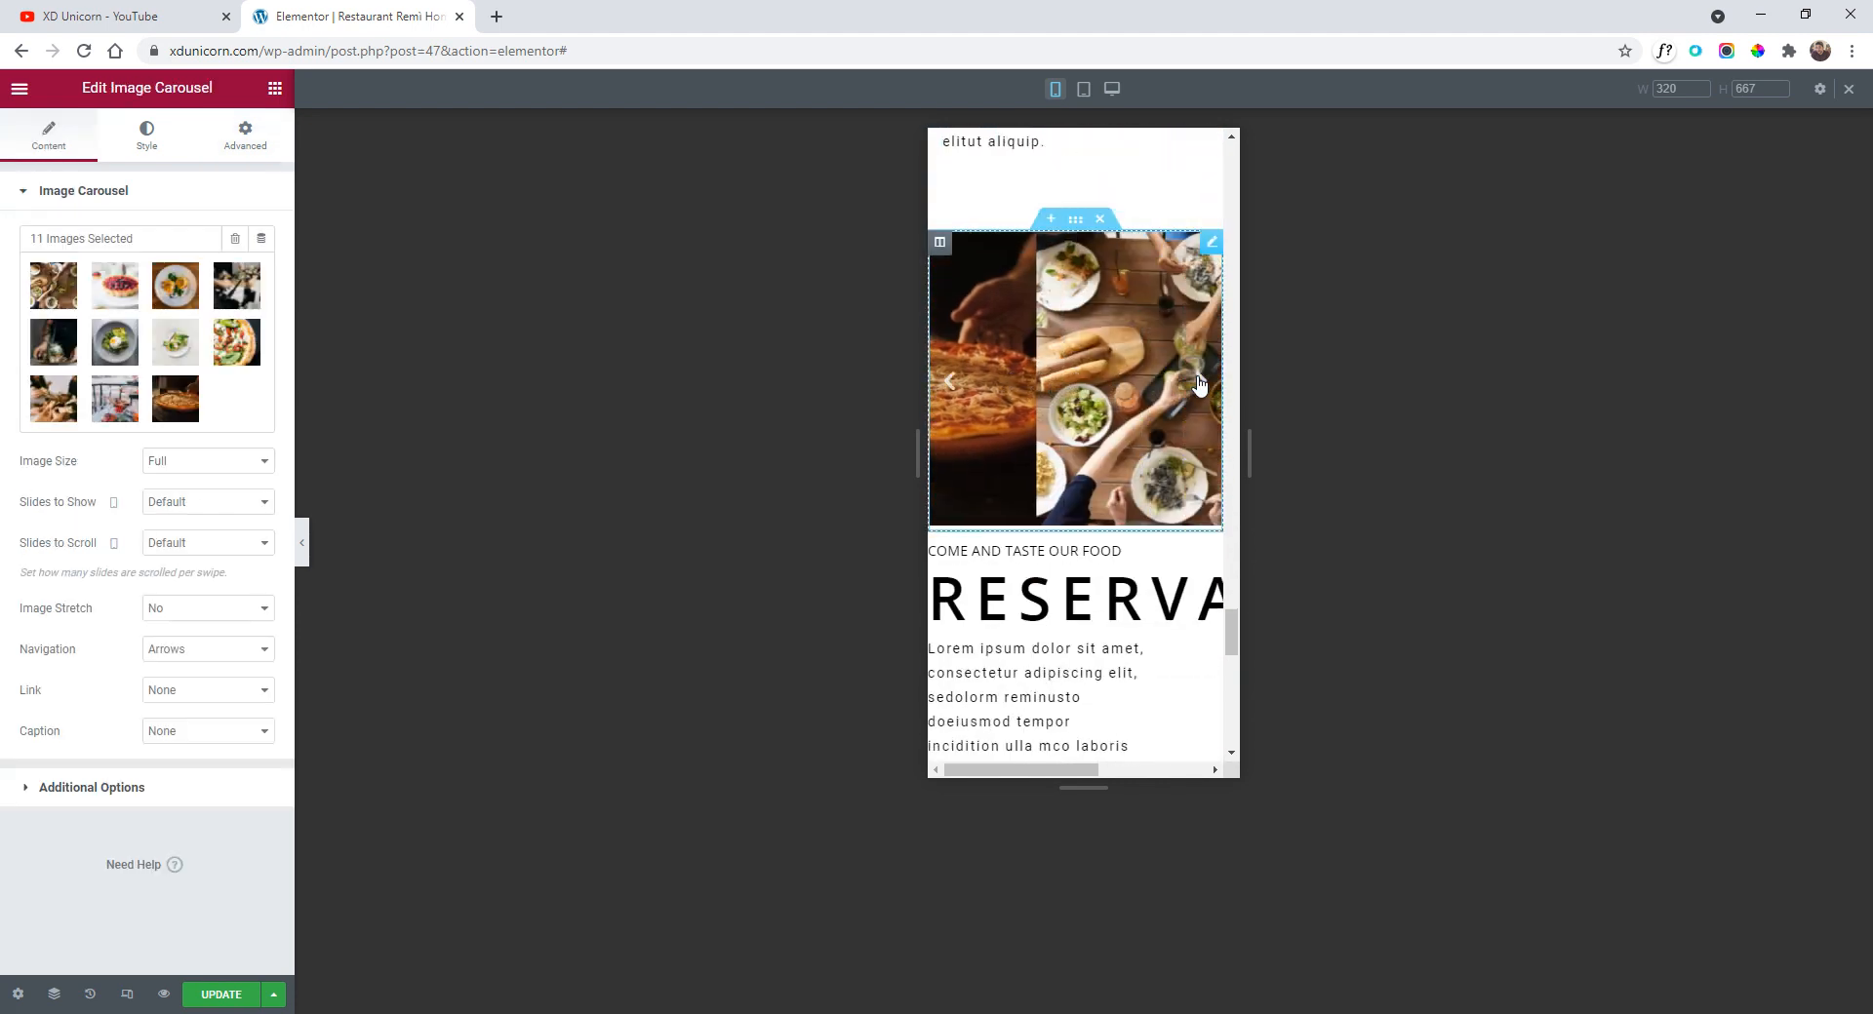
click(1199, 382)
scroll(949, 283, down, 3)
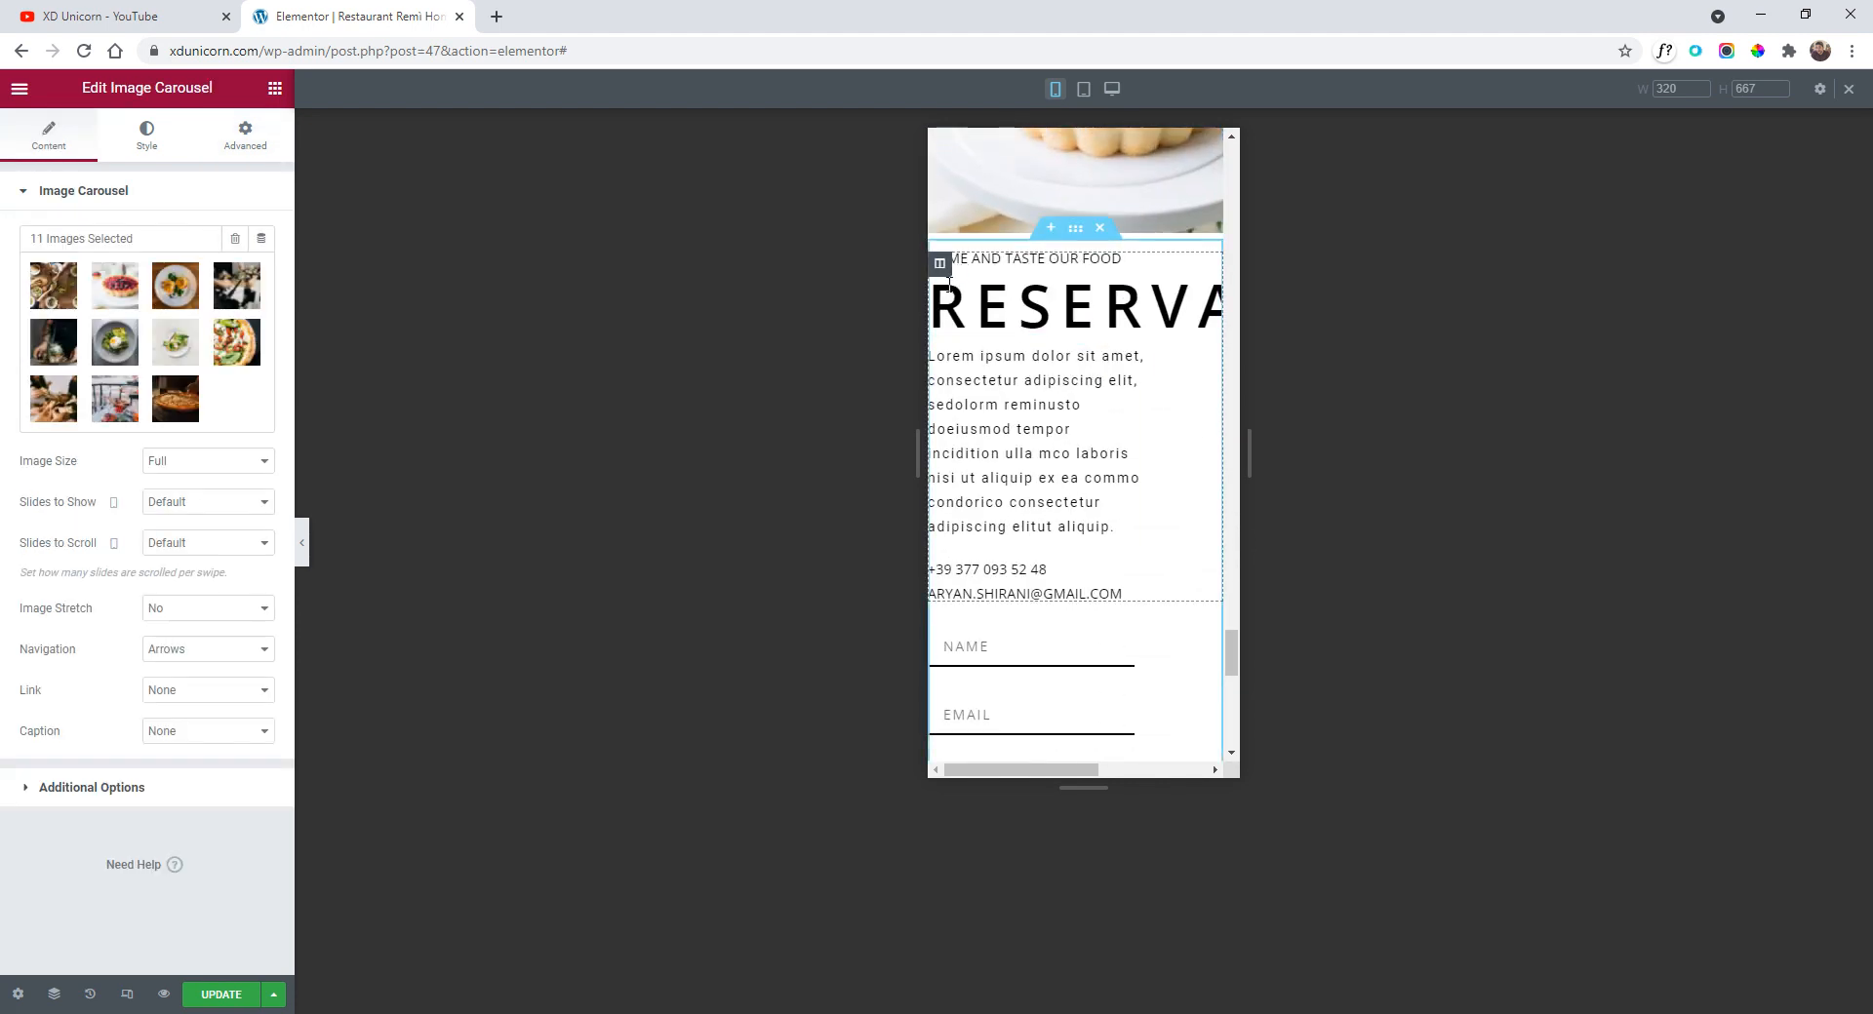
- Set the reservation text column's mobile padding to 5% on all four sides
scroll(1050, 354, up, 1)
click(941, 265)
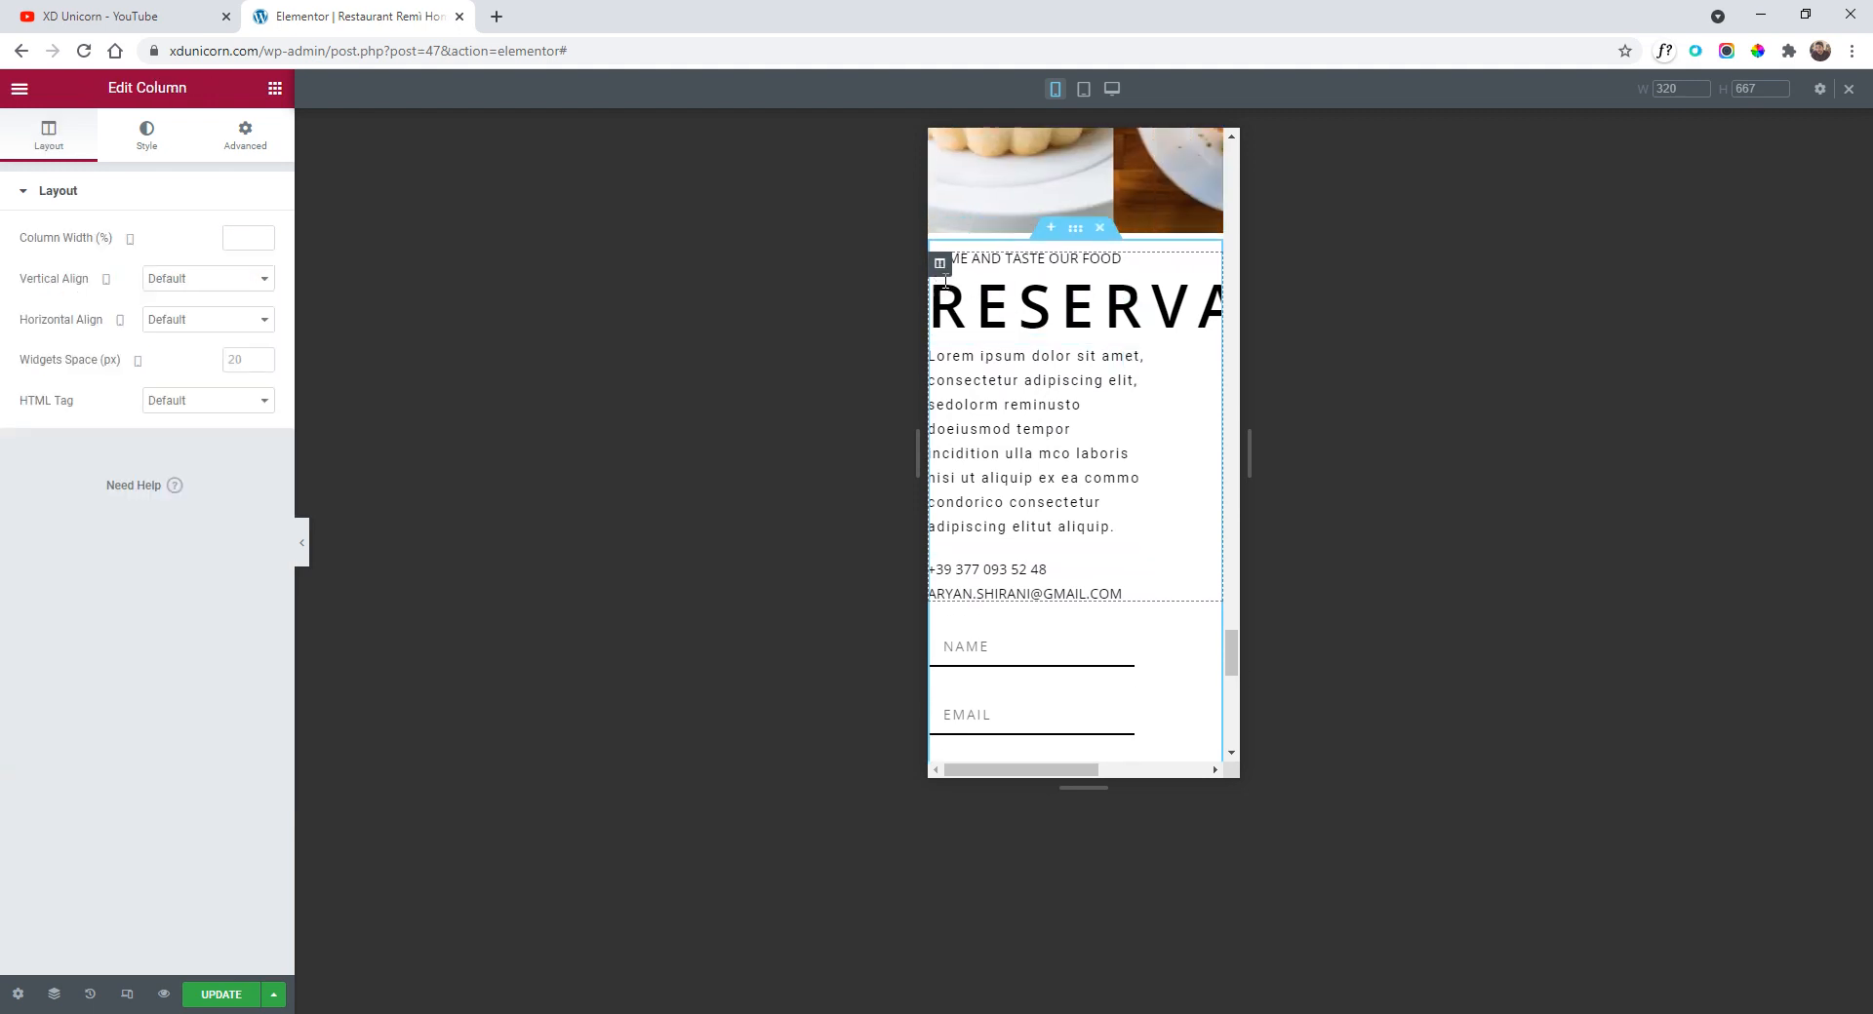
click(244, 136)
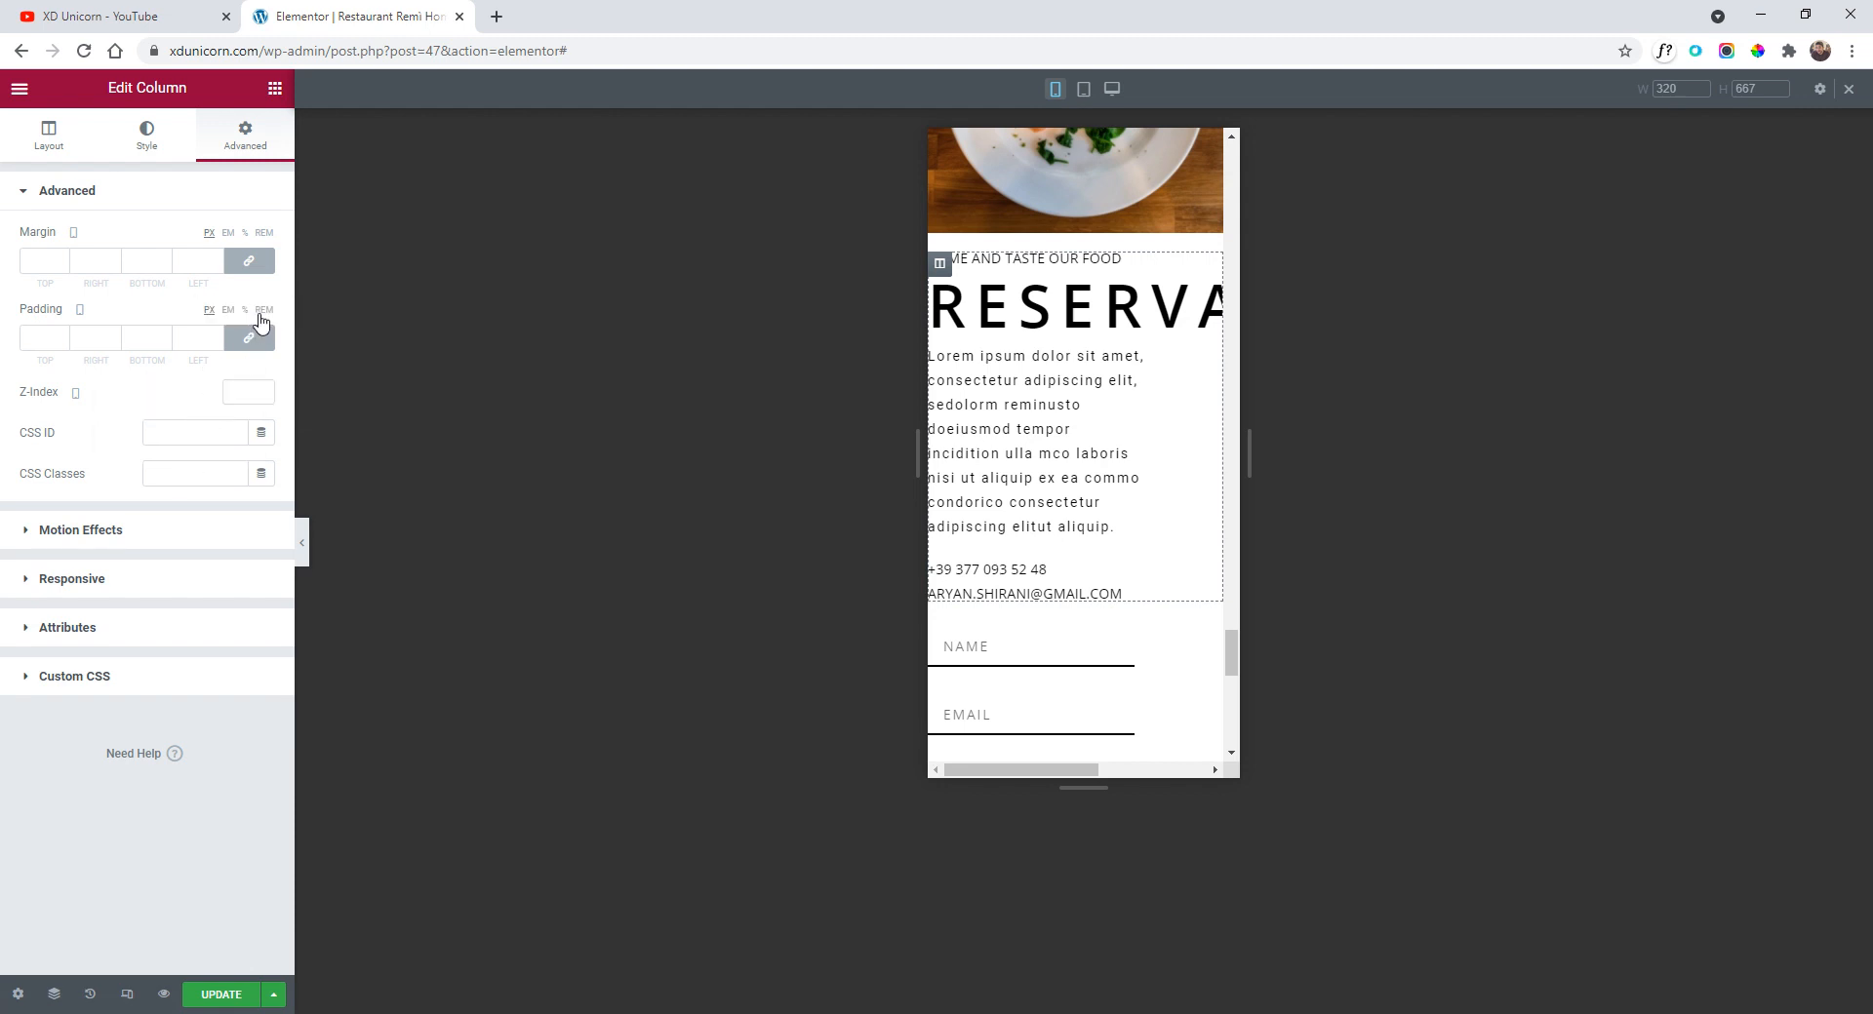
click(245, 311)
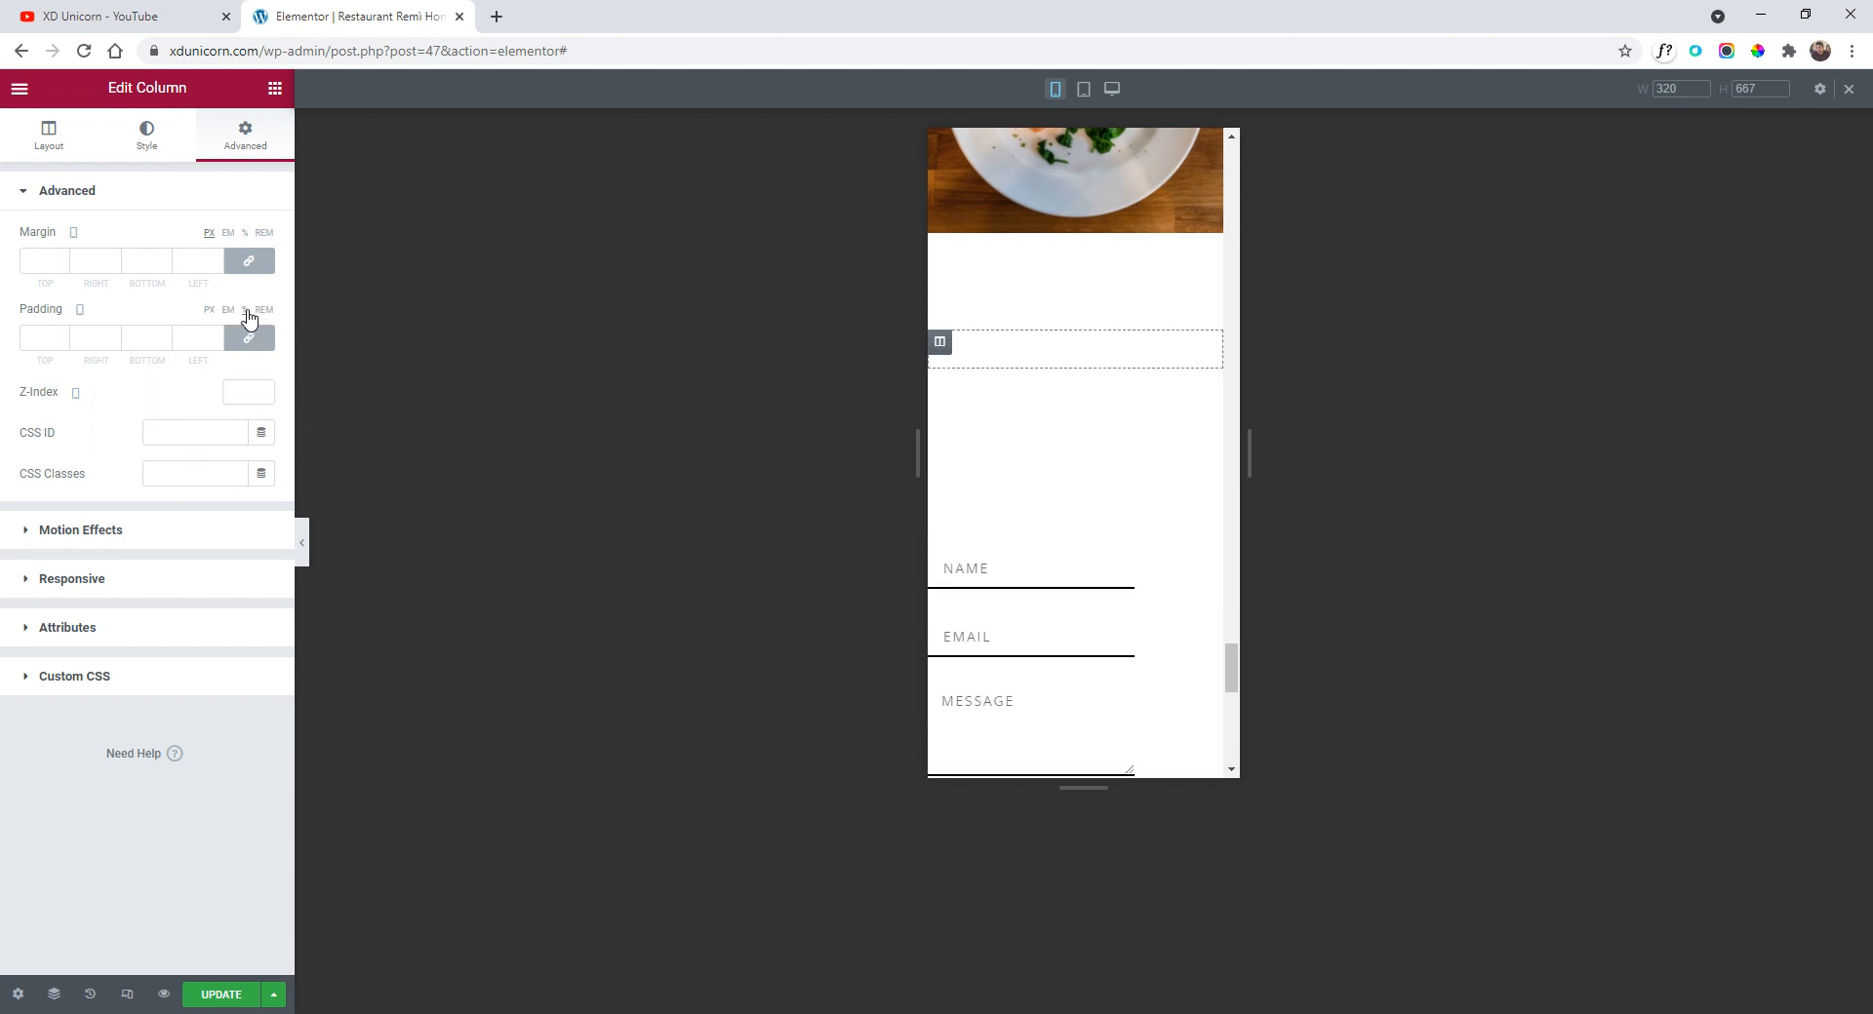
click(63, 338)
text(5)
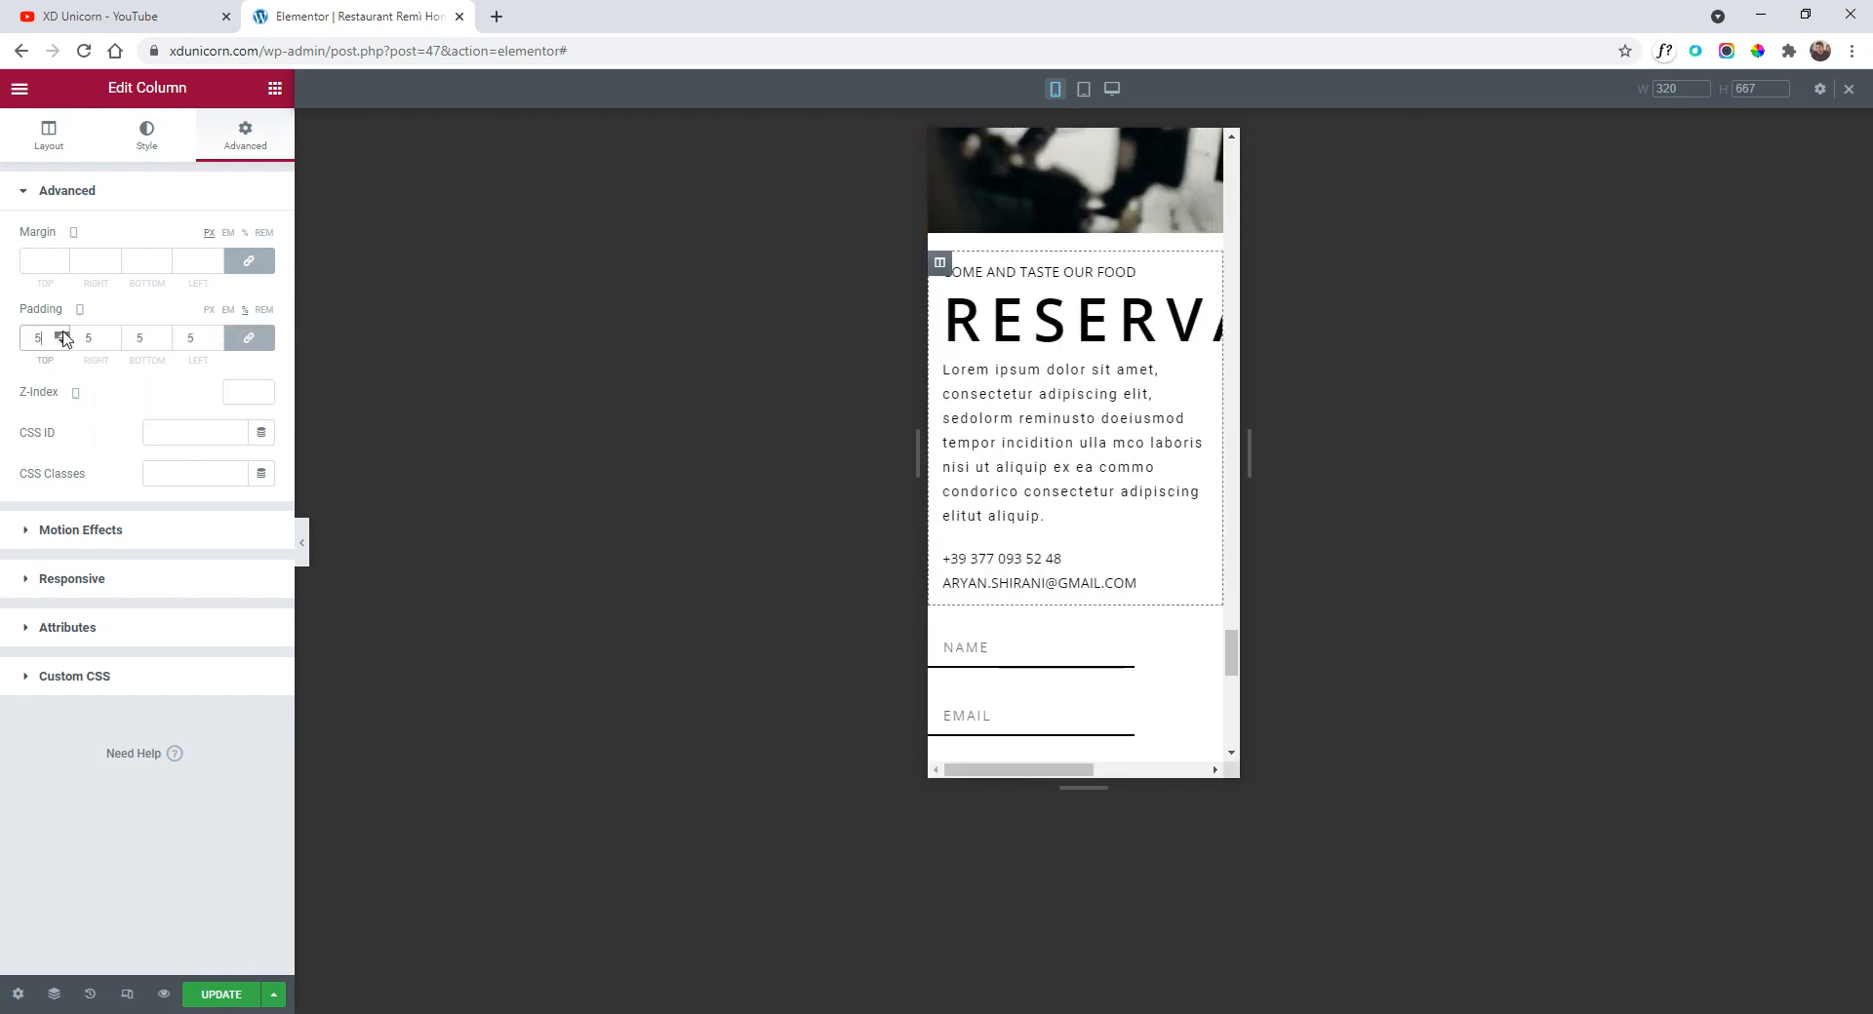
- Paste the copied heading style onto the RESERVATION heading
click(1036, 302)
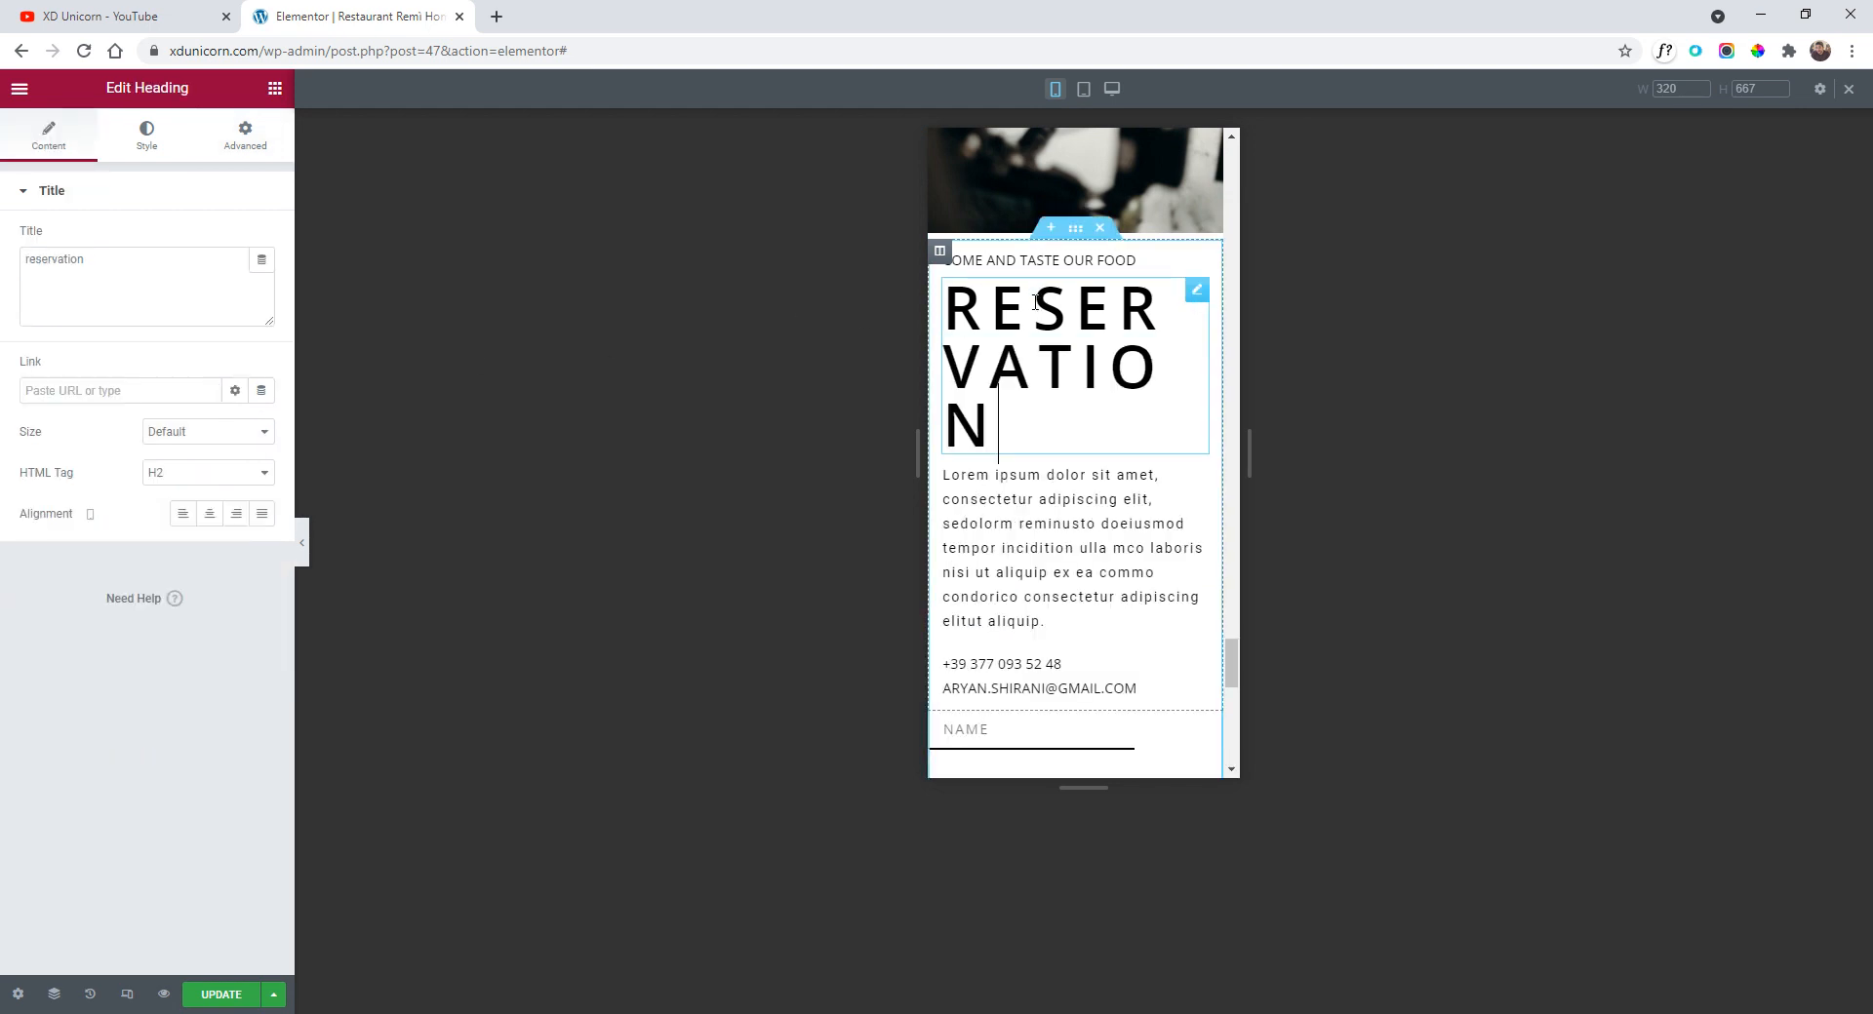
right_click(1192, 297)
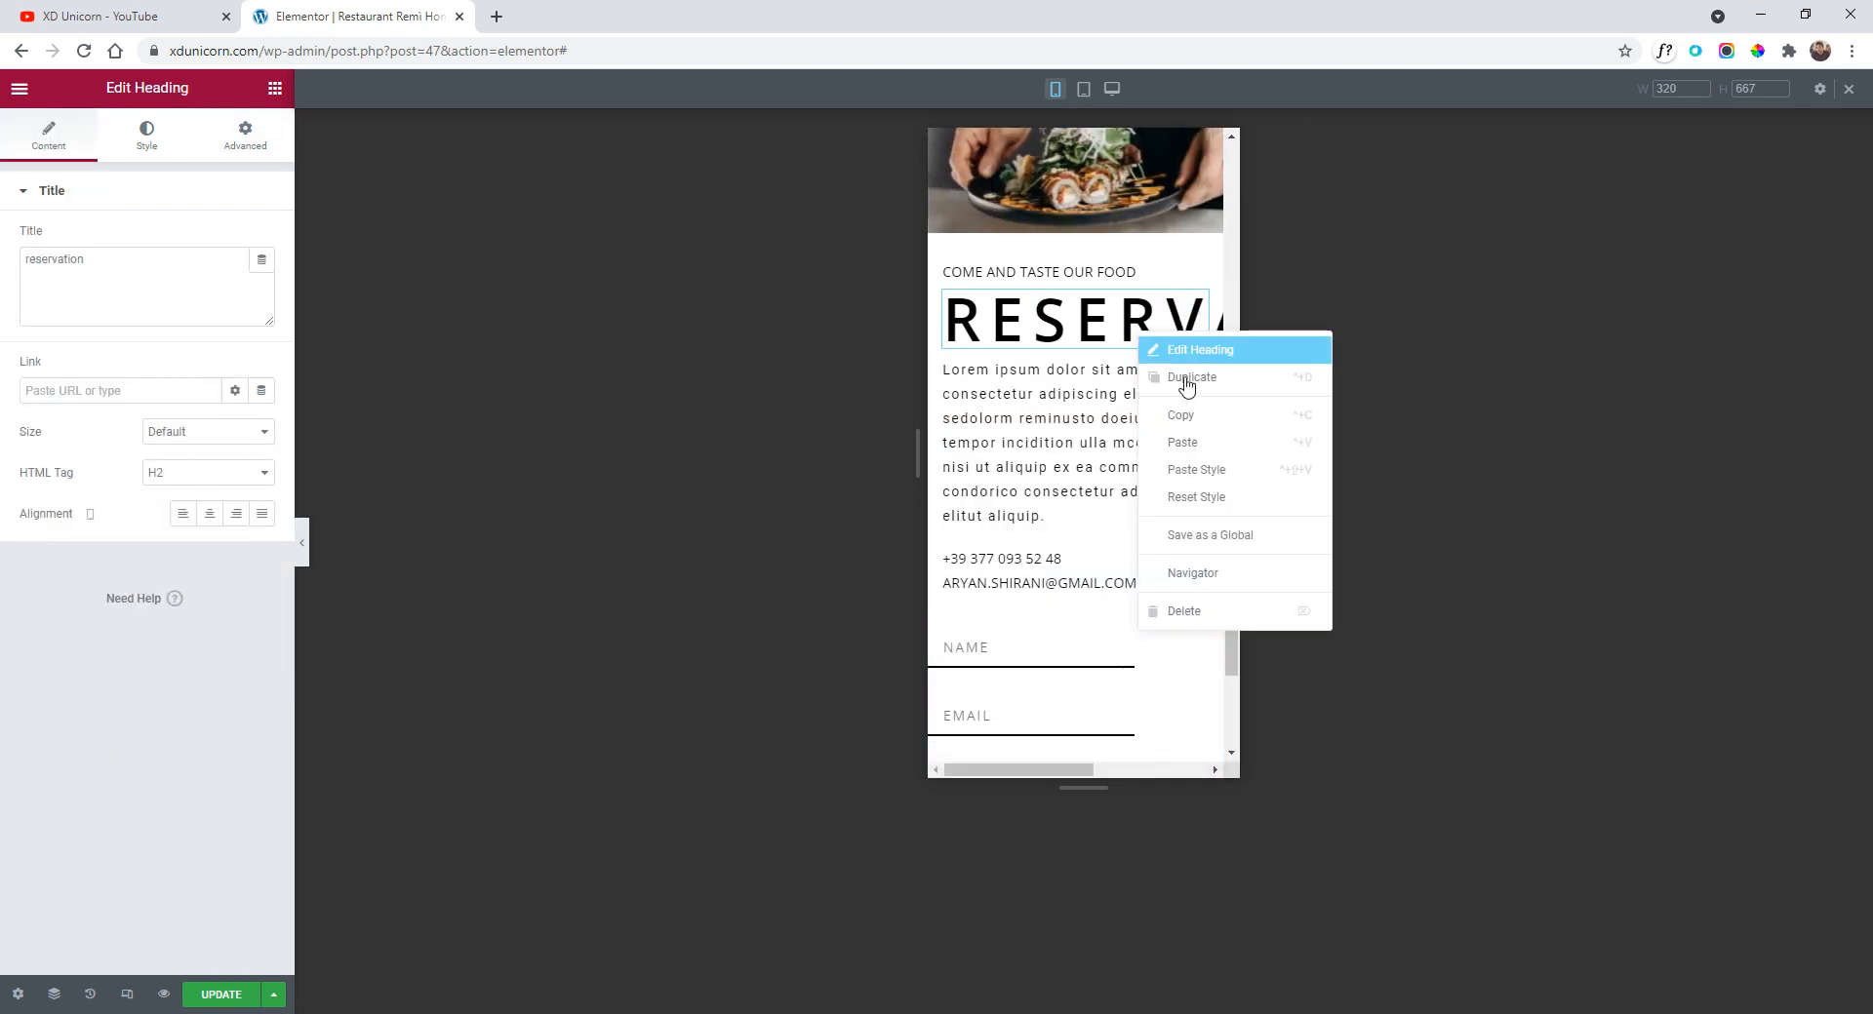
click(1265, 474)
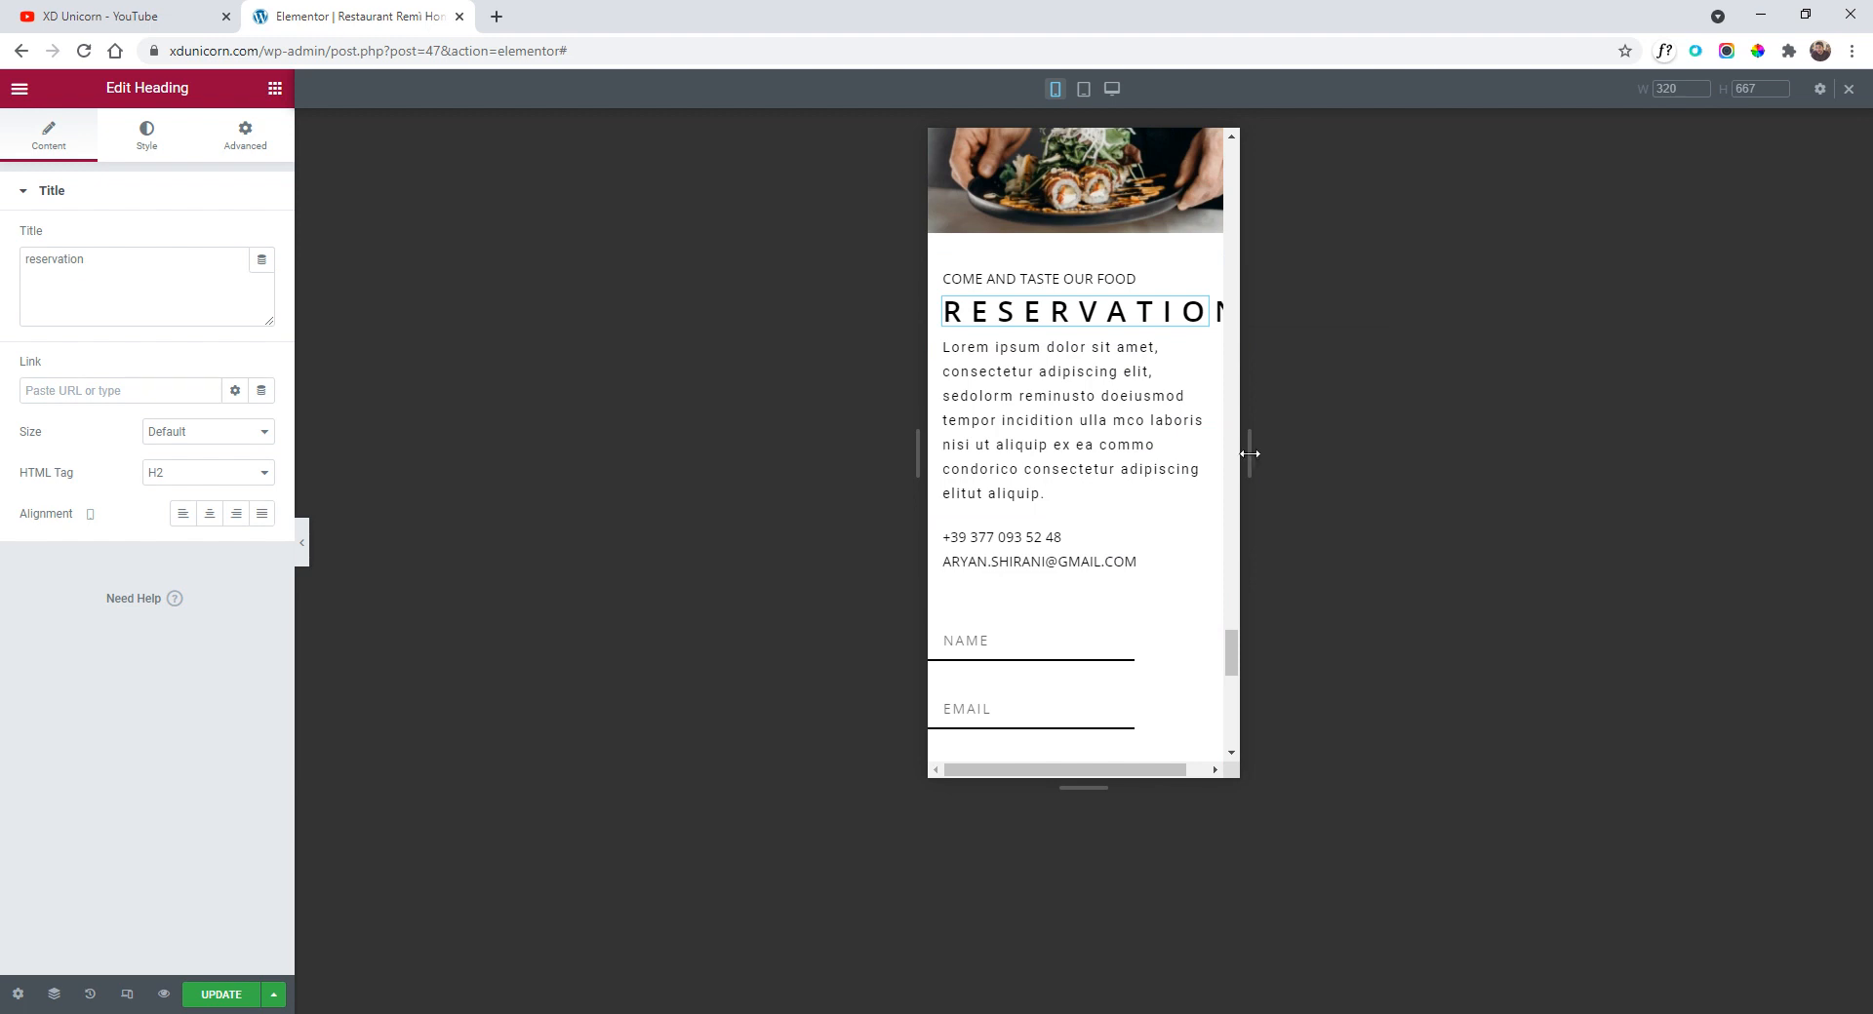
- Reduce the RESERVATION heading's mobile font size to 1.6 rem so it fits on one line
click(1149, 367)
click(1198, 309)
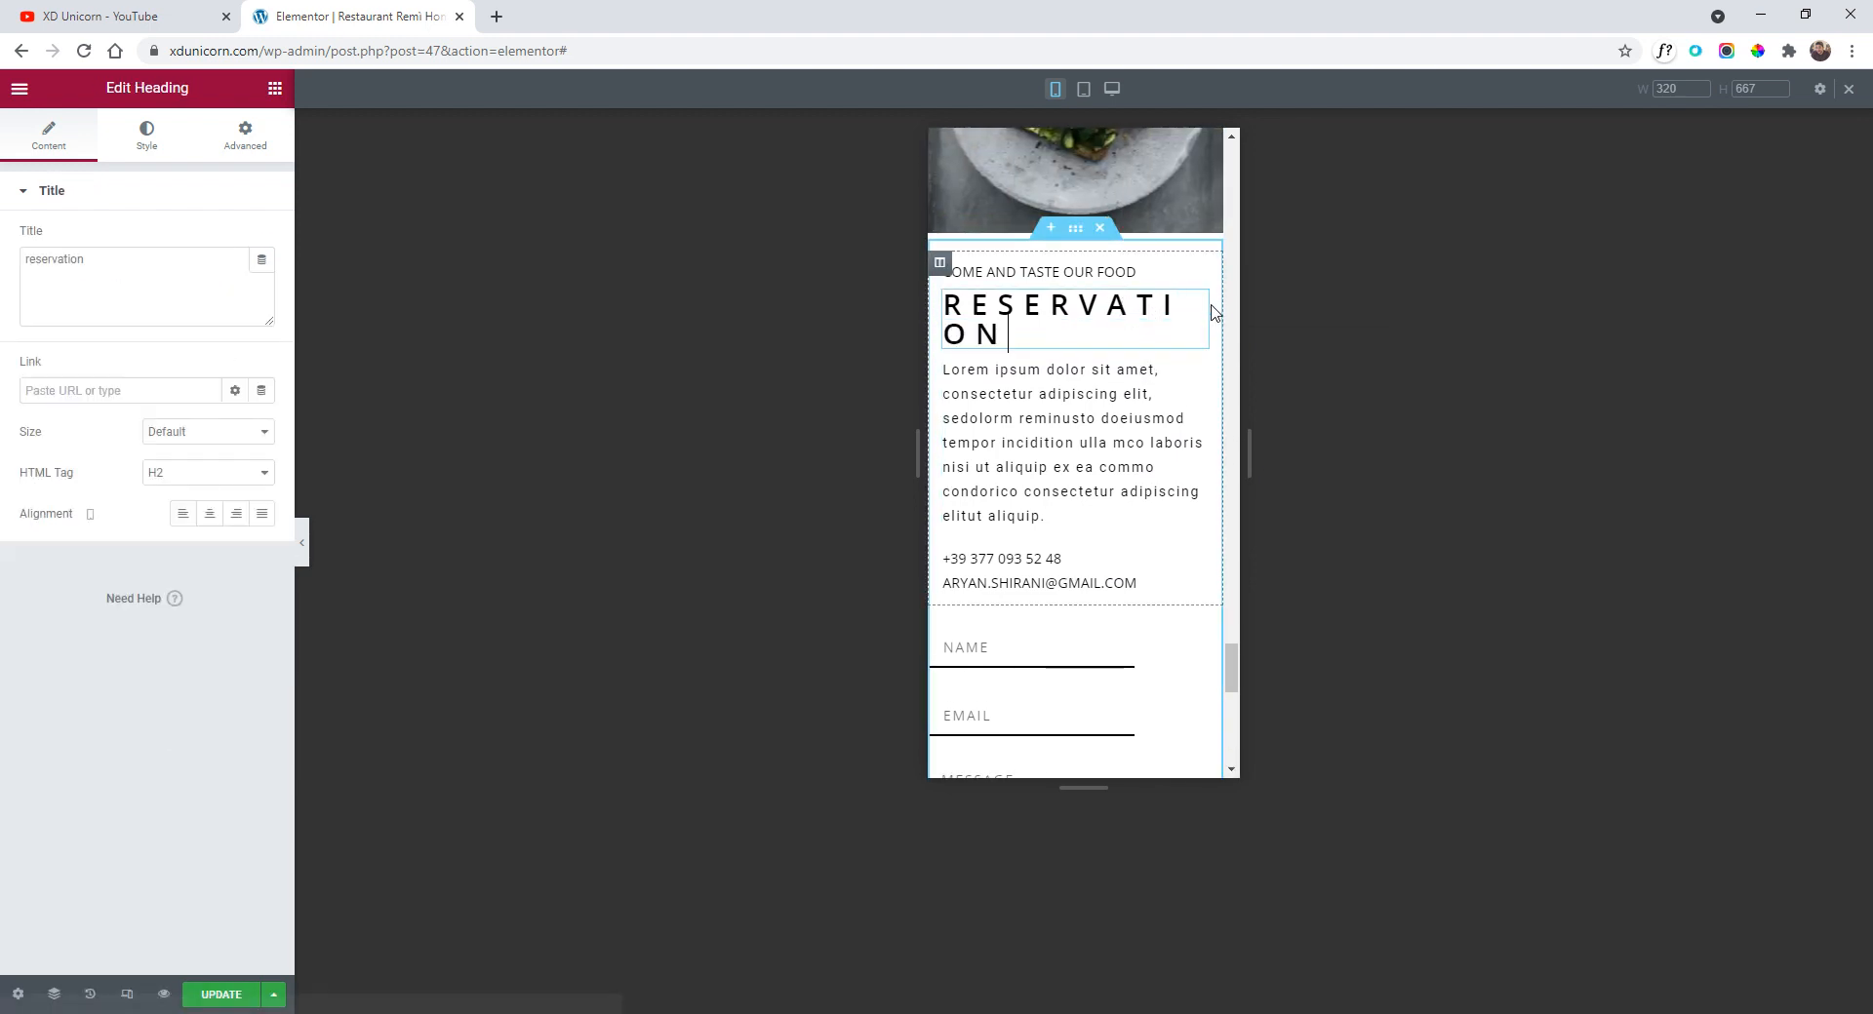
click(1134, 377)
click(1199, 309)
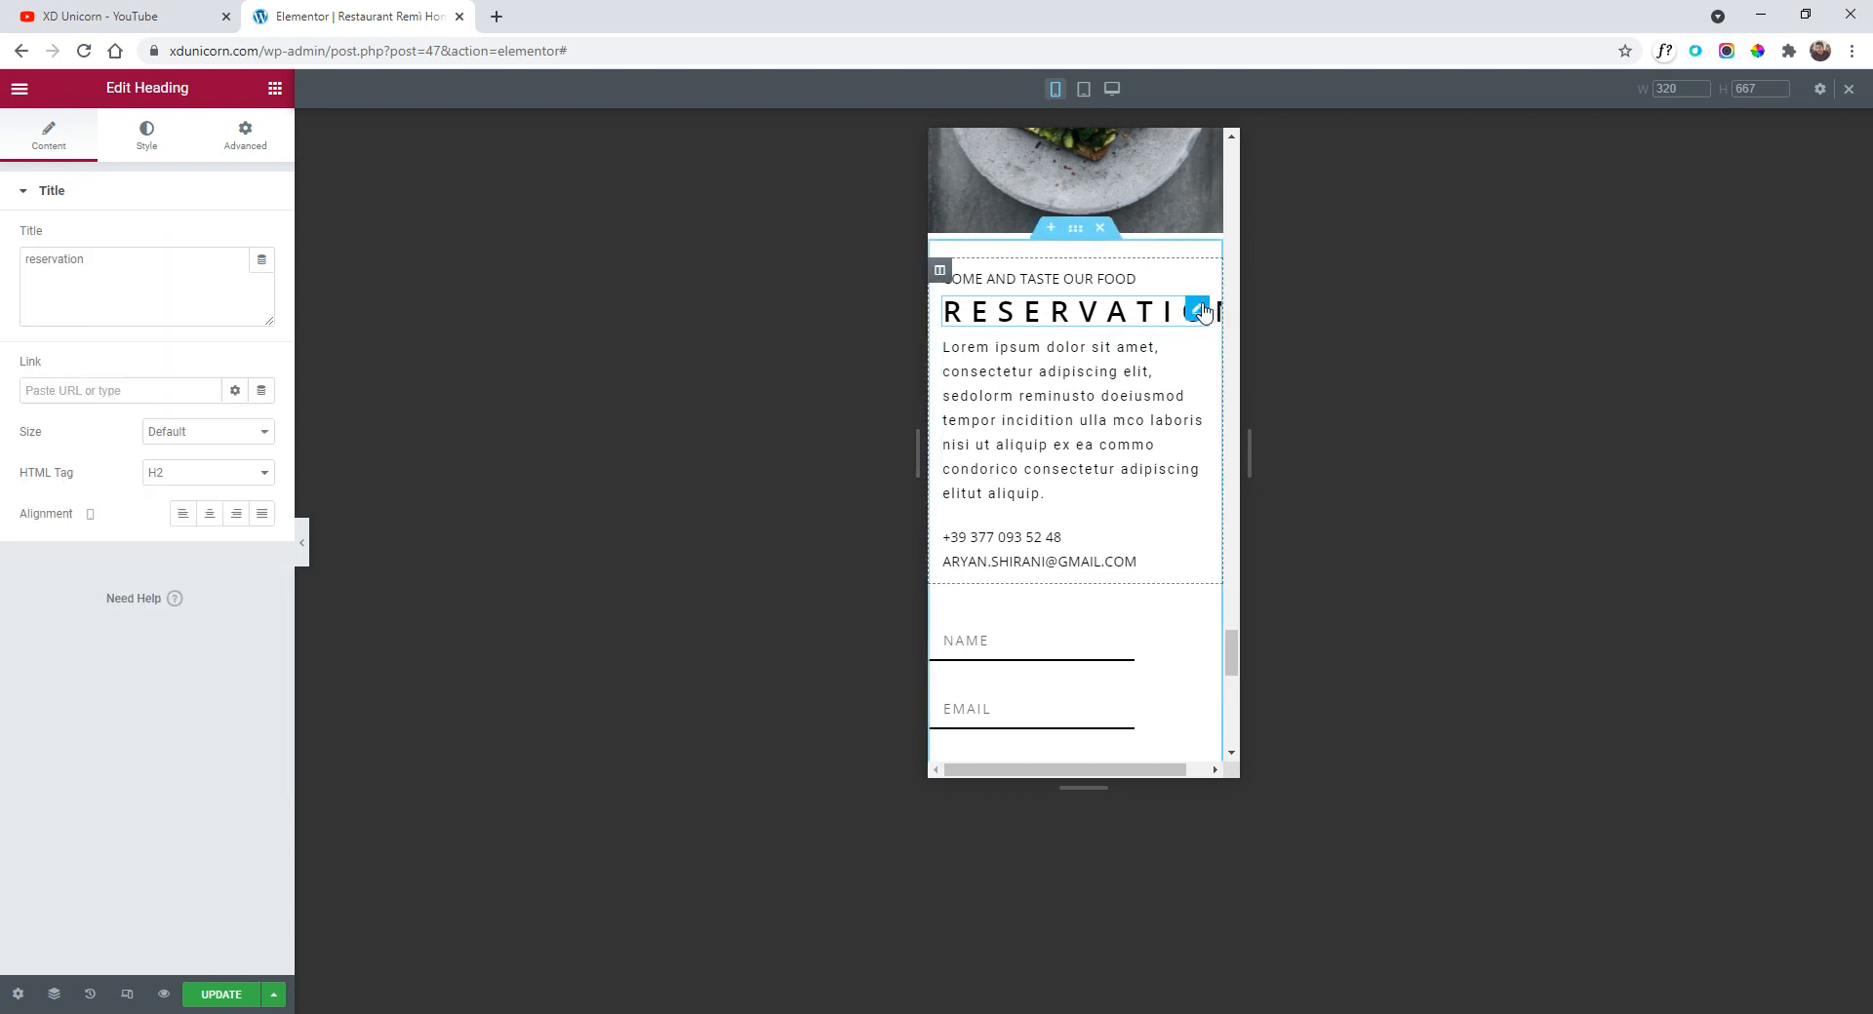
click(146, 136)
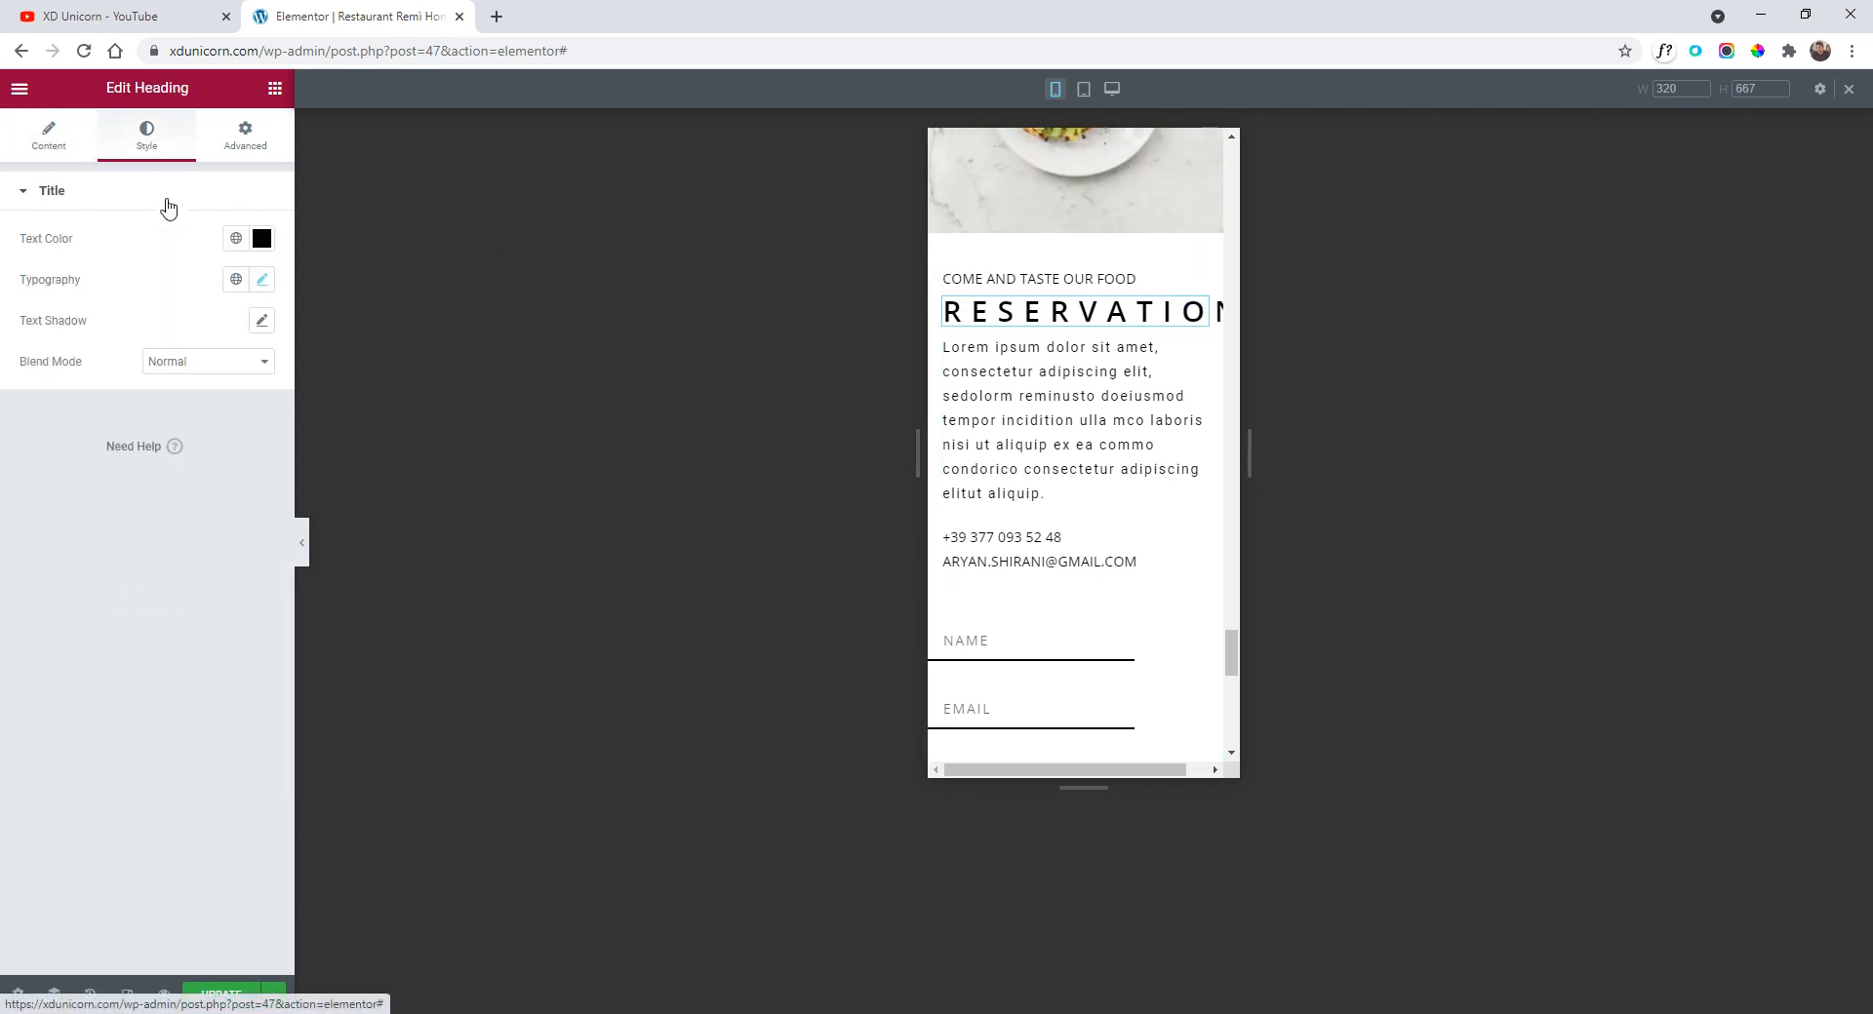
click(263, 280)
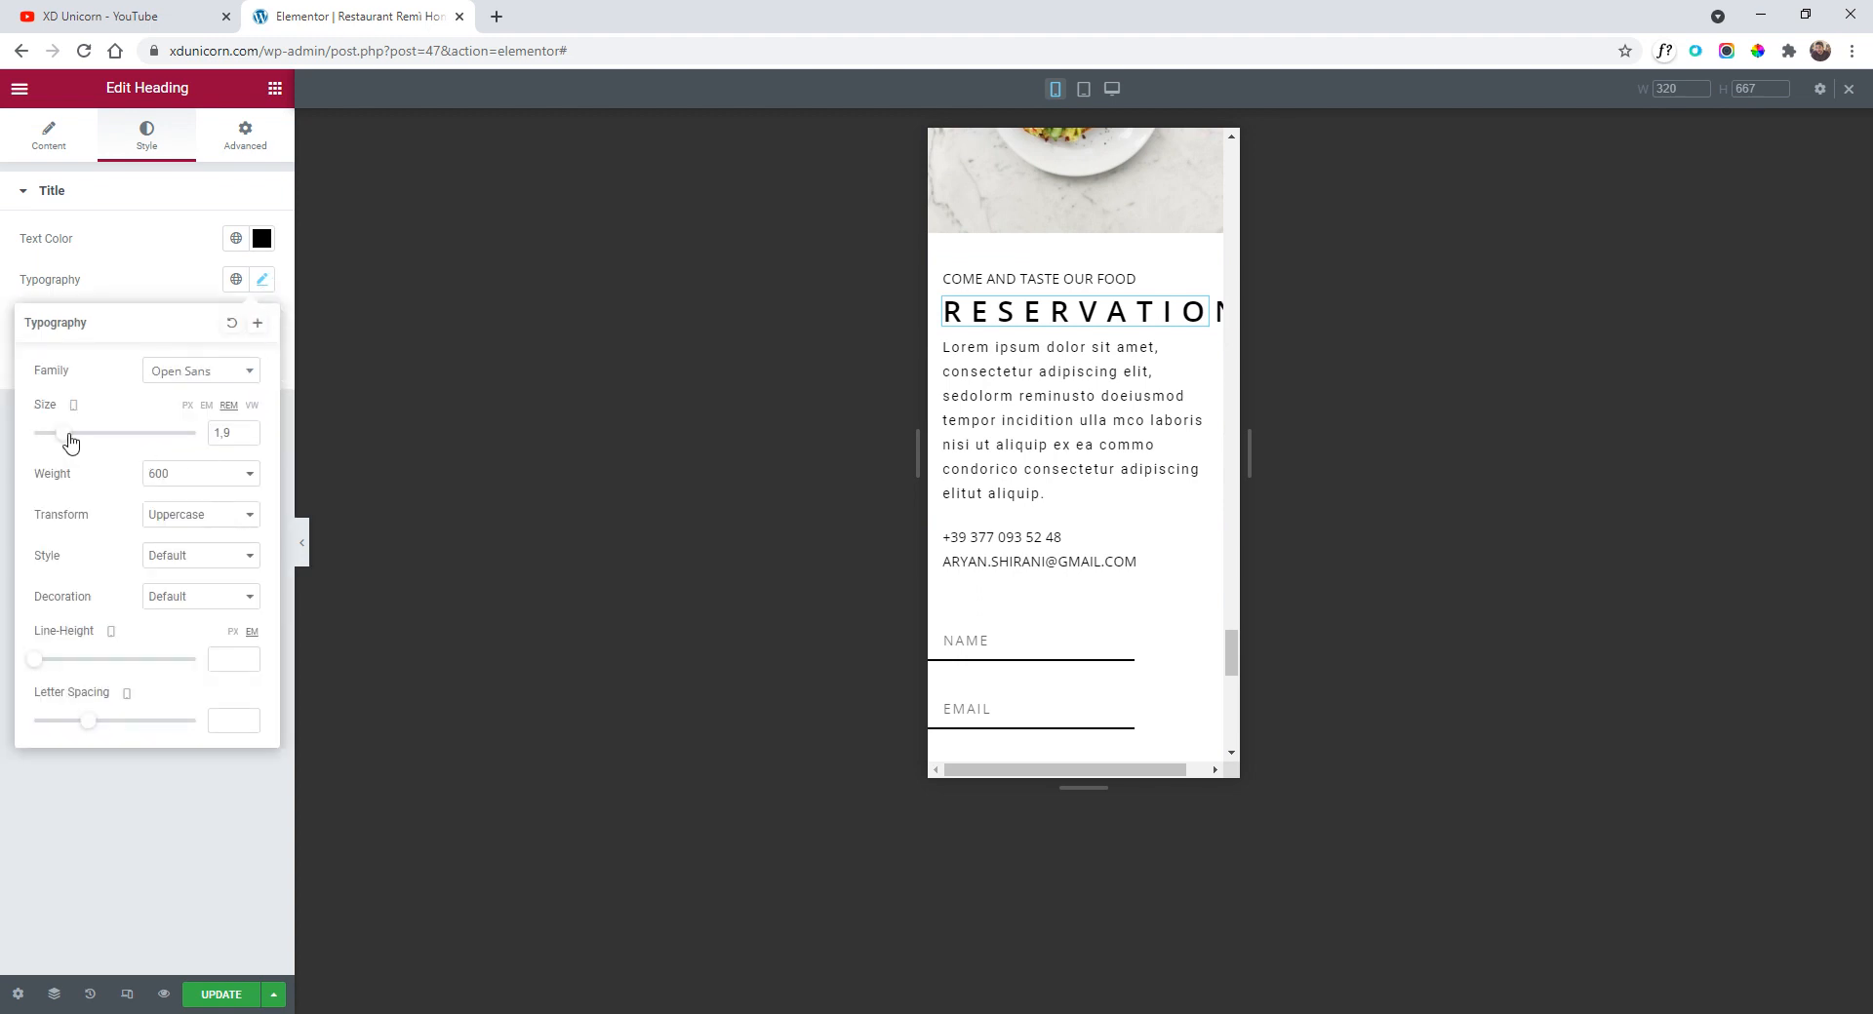
drag(70, 442, 62, 441)
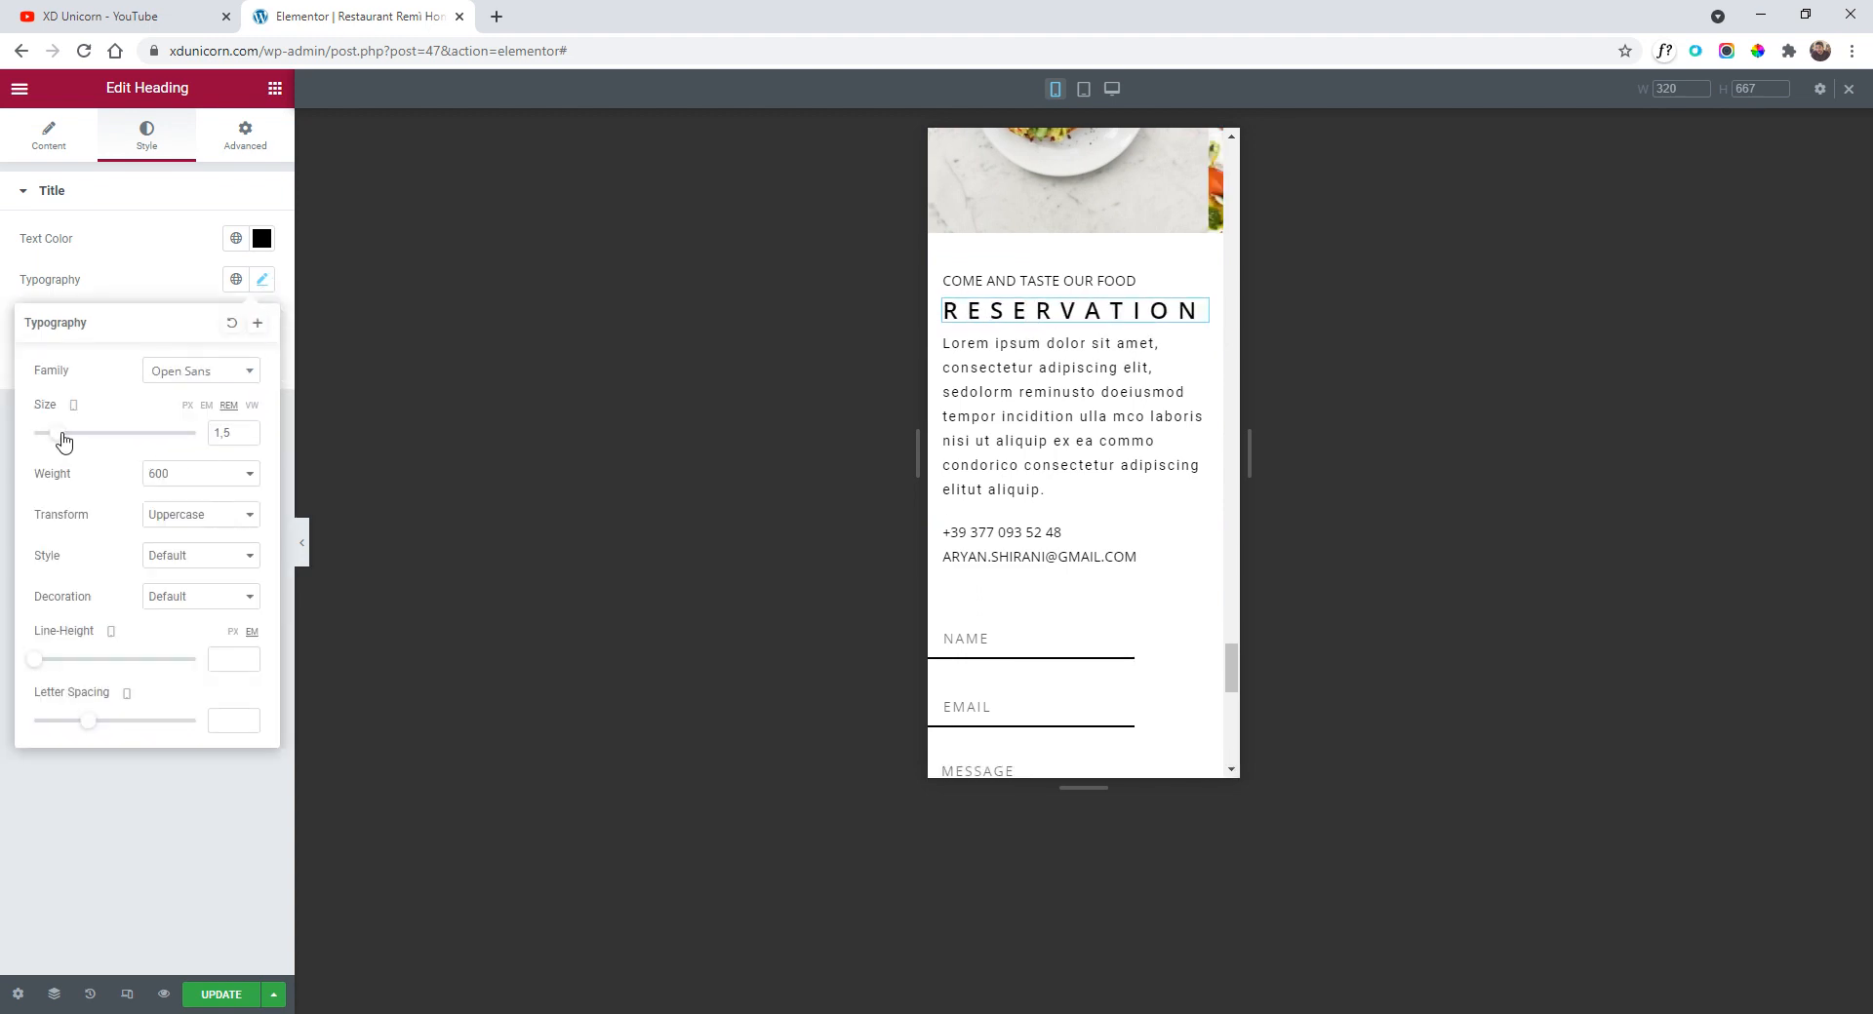
drag(64, 442, 65, 443)
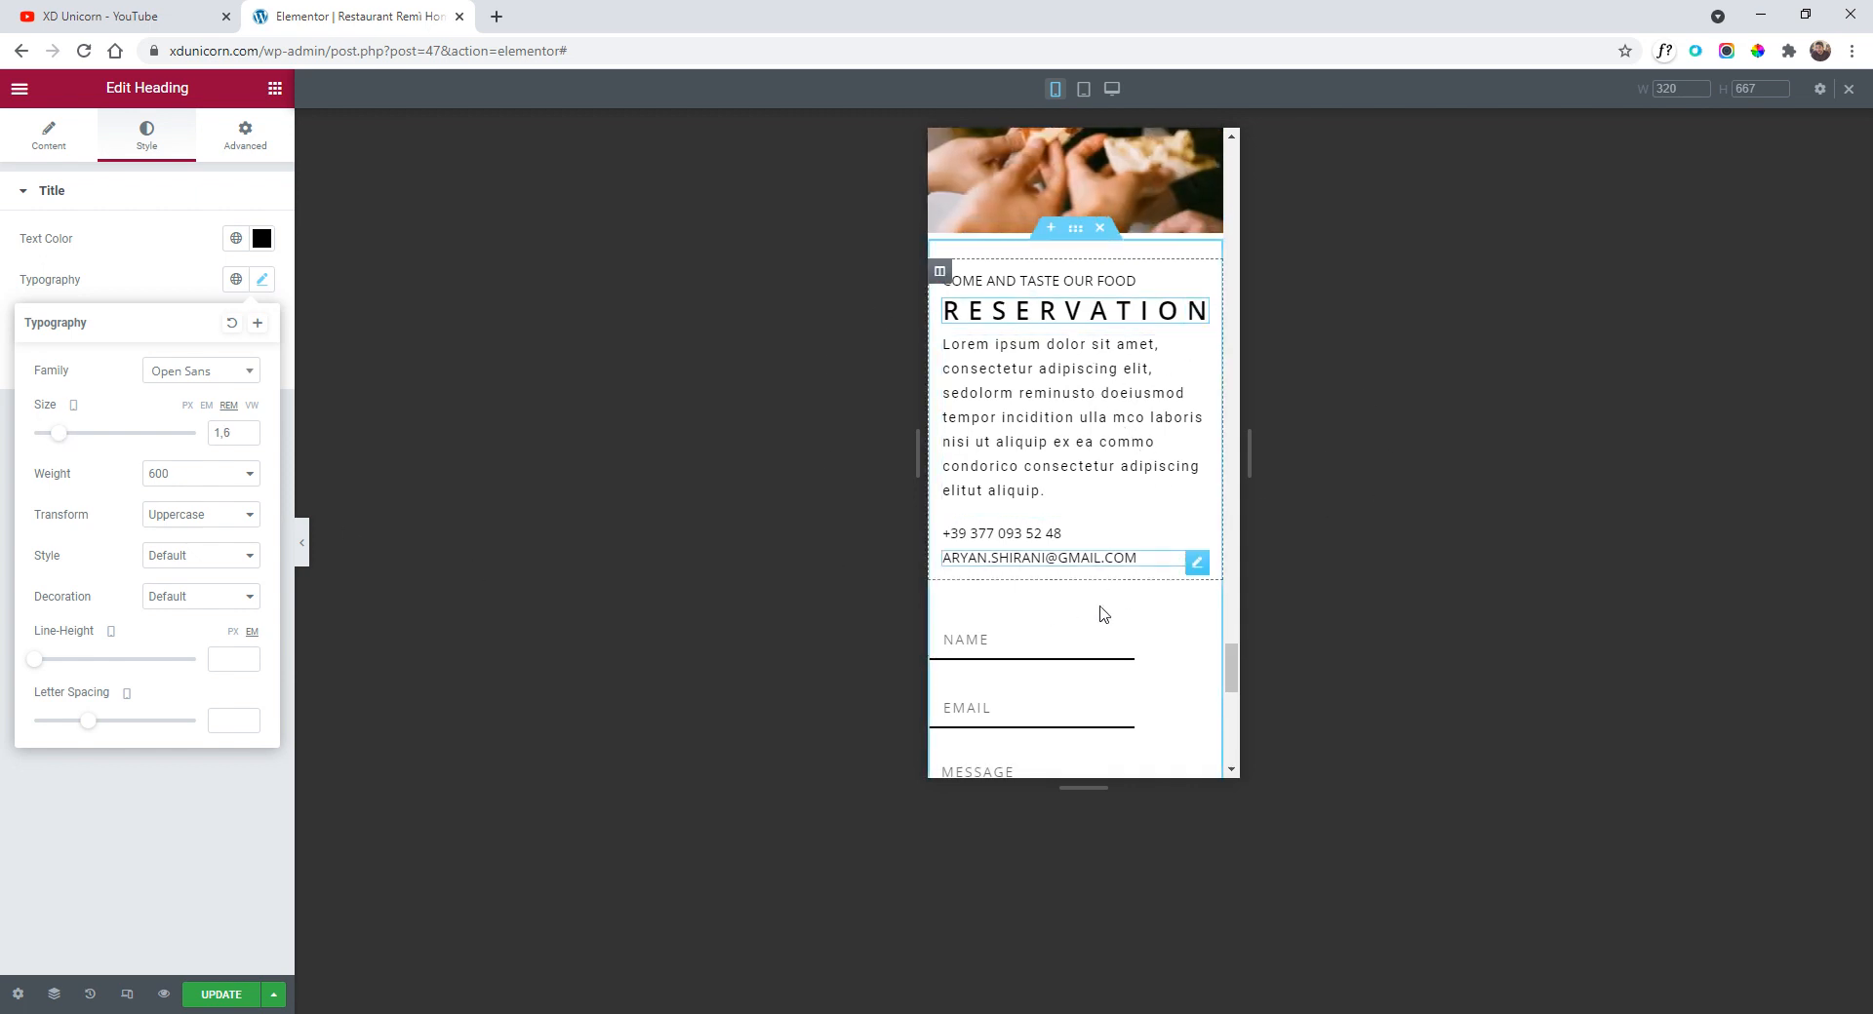
- Set the reservation form column's mobile padding to 5% on all four sides
scroll(1096, 369, down, 3)
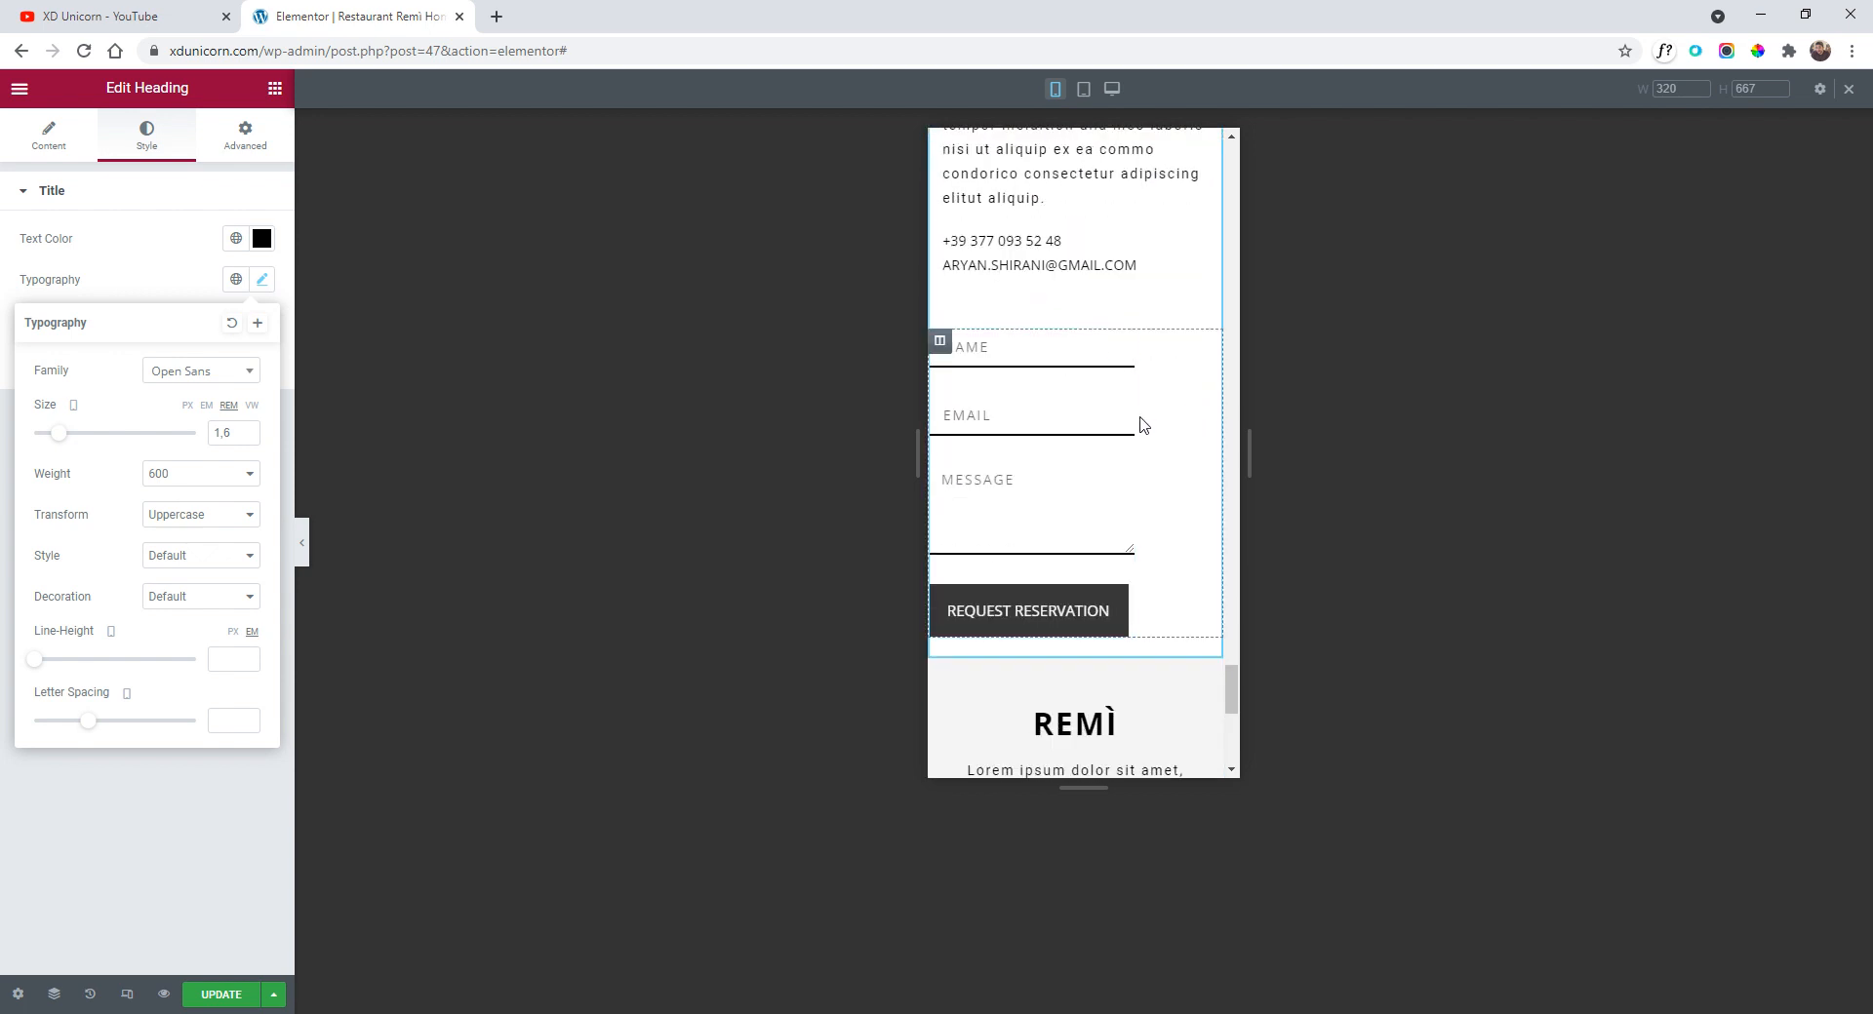
click(939, 342)
click(271, 144)
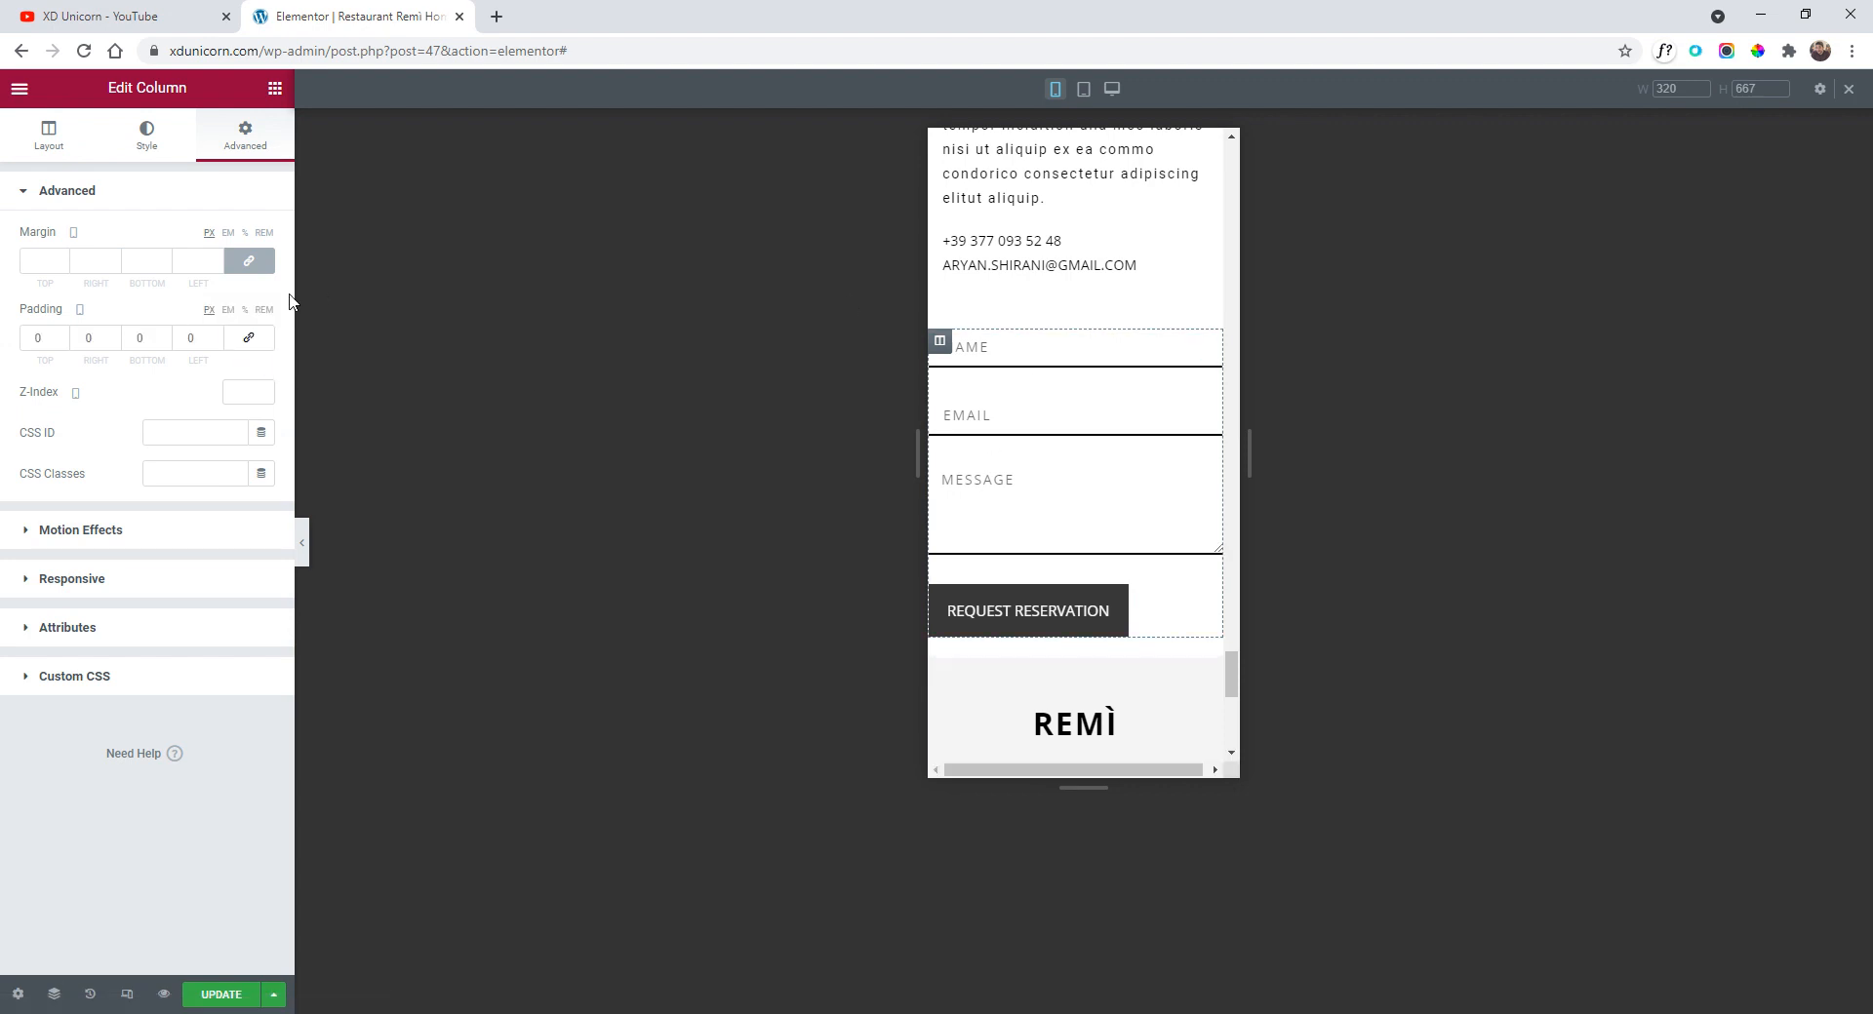
click(244, 310)
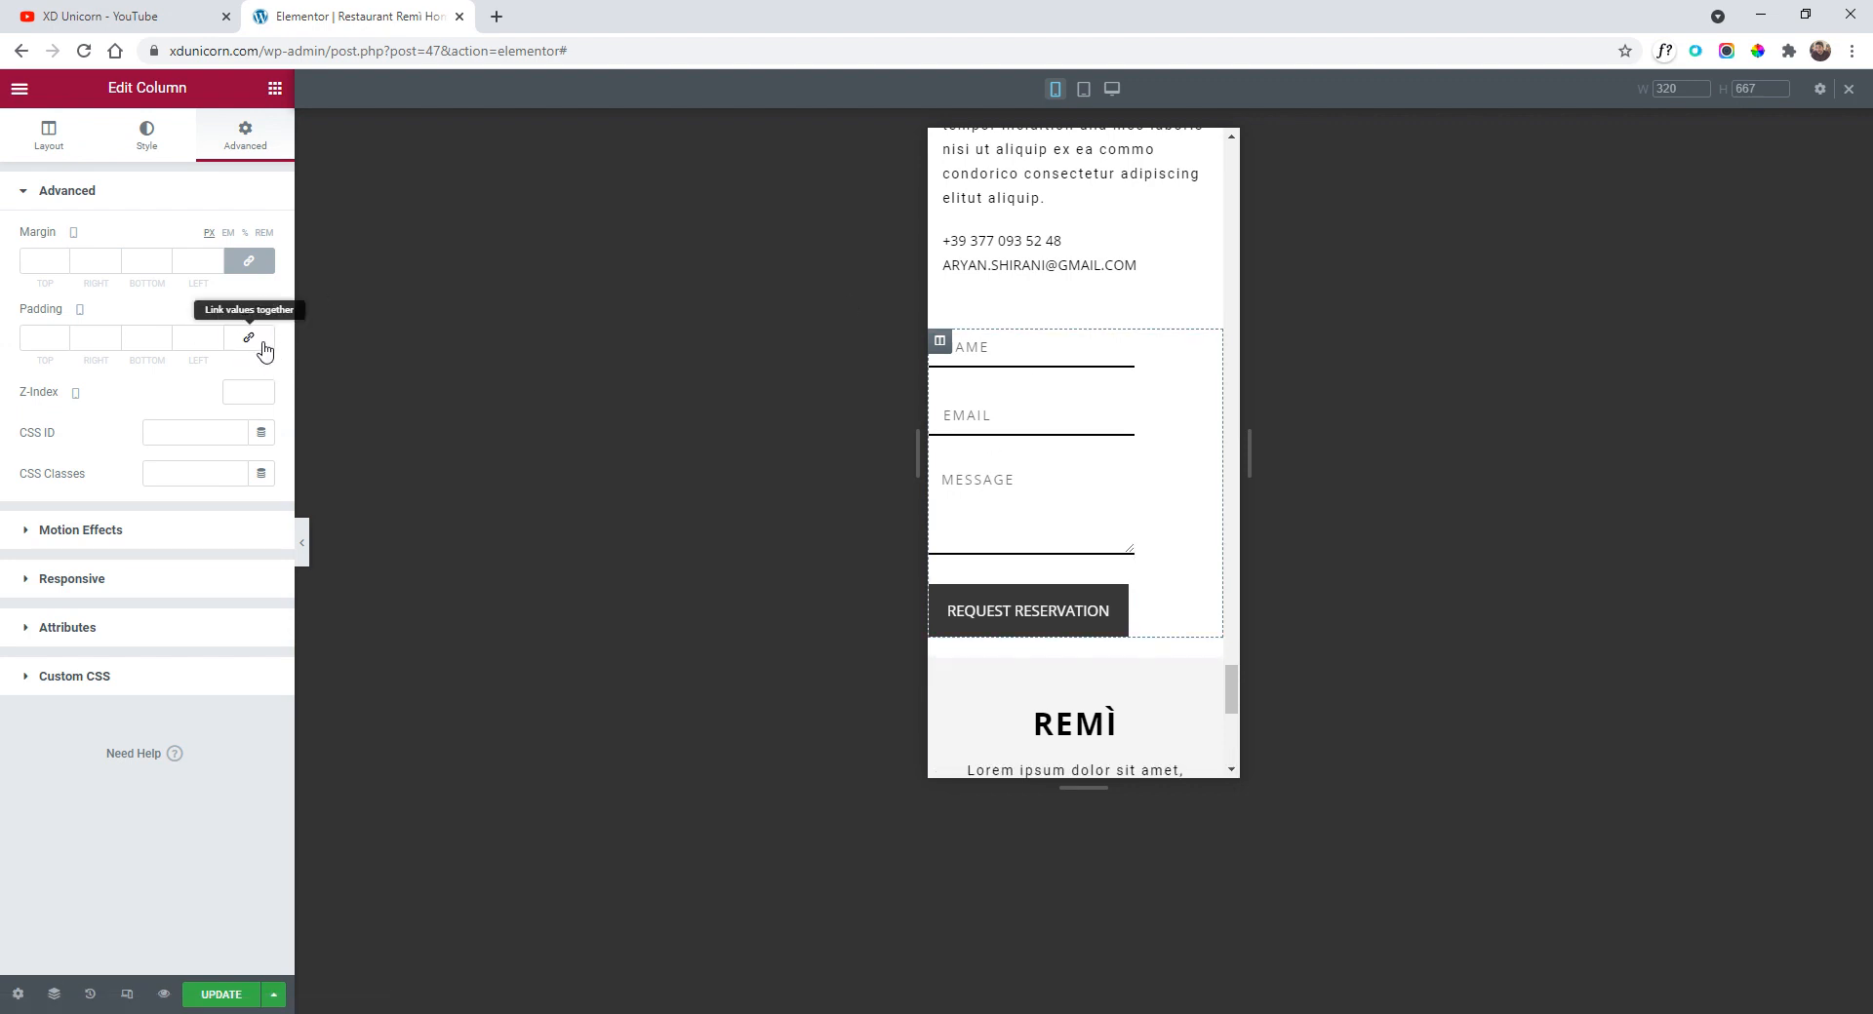
click(259, 341)
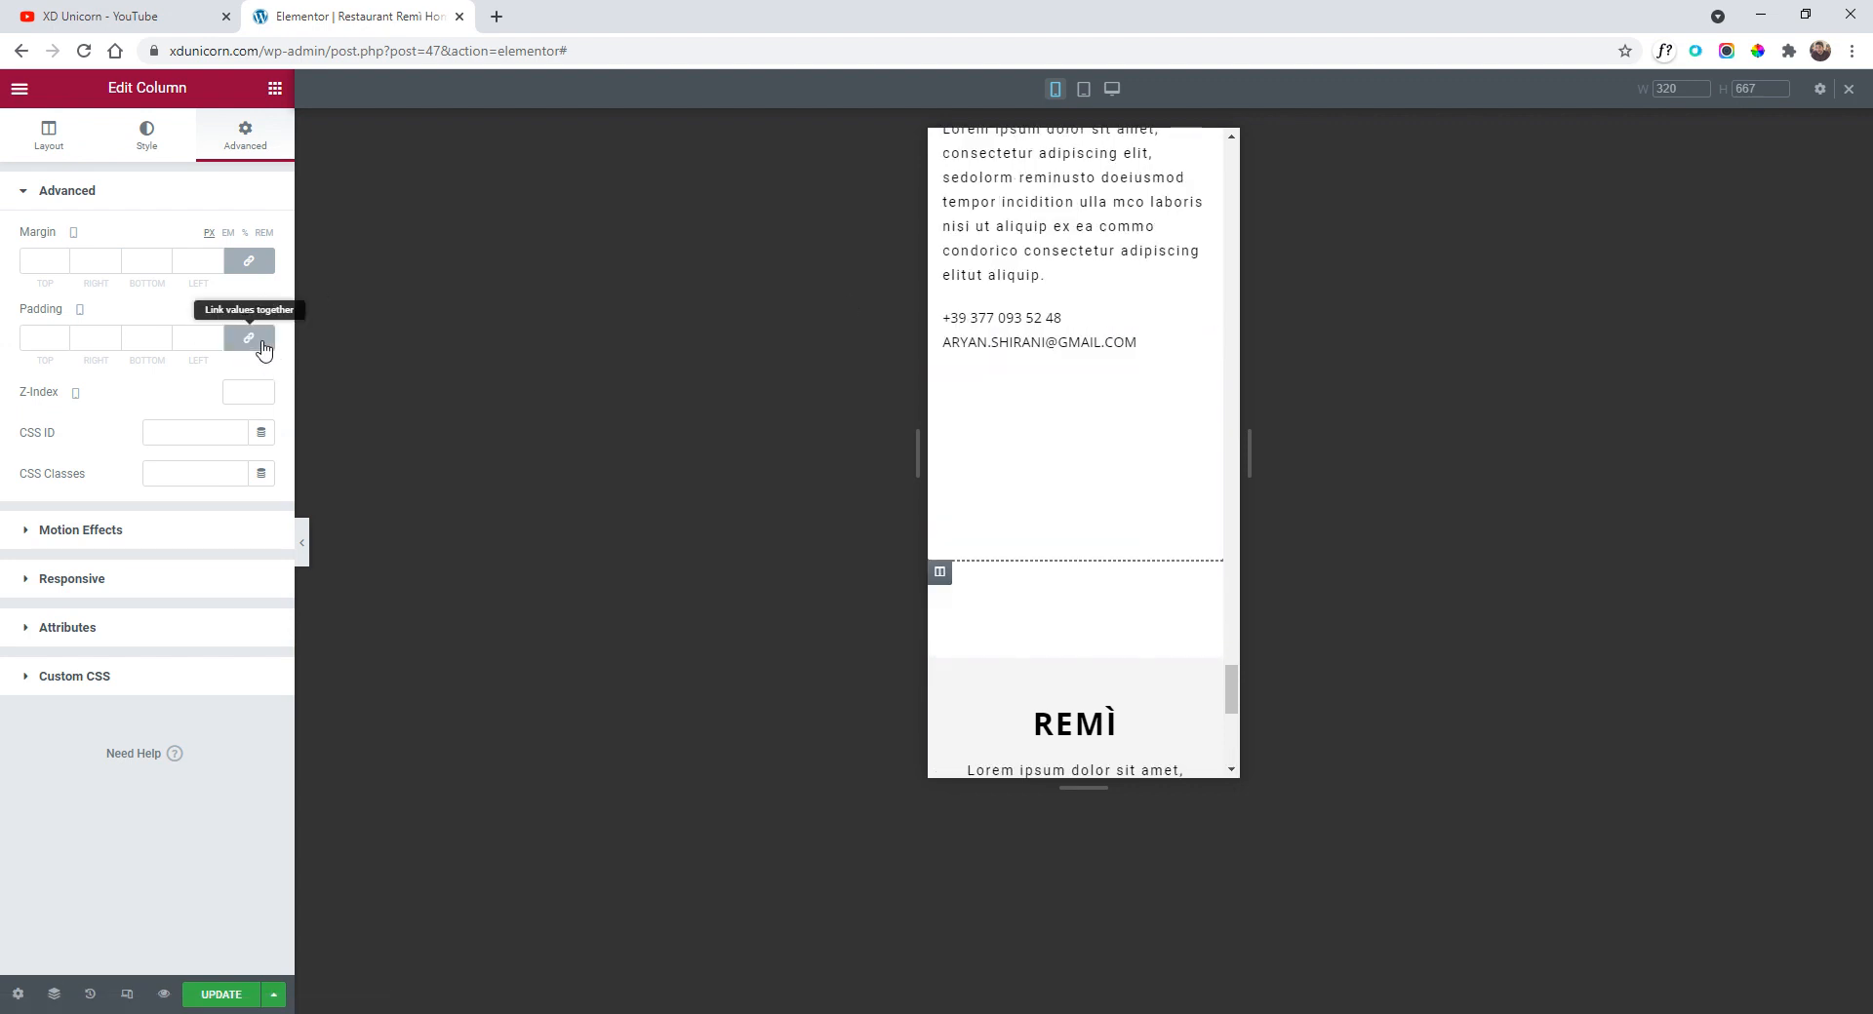
click(61, 336)
click(60, 335)
click(60, 336)
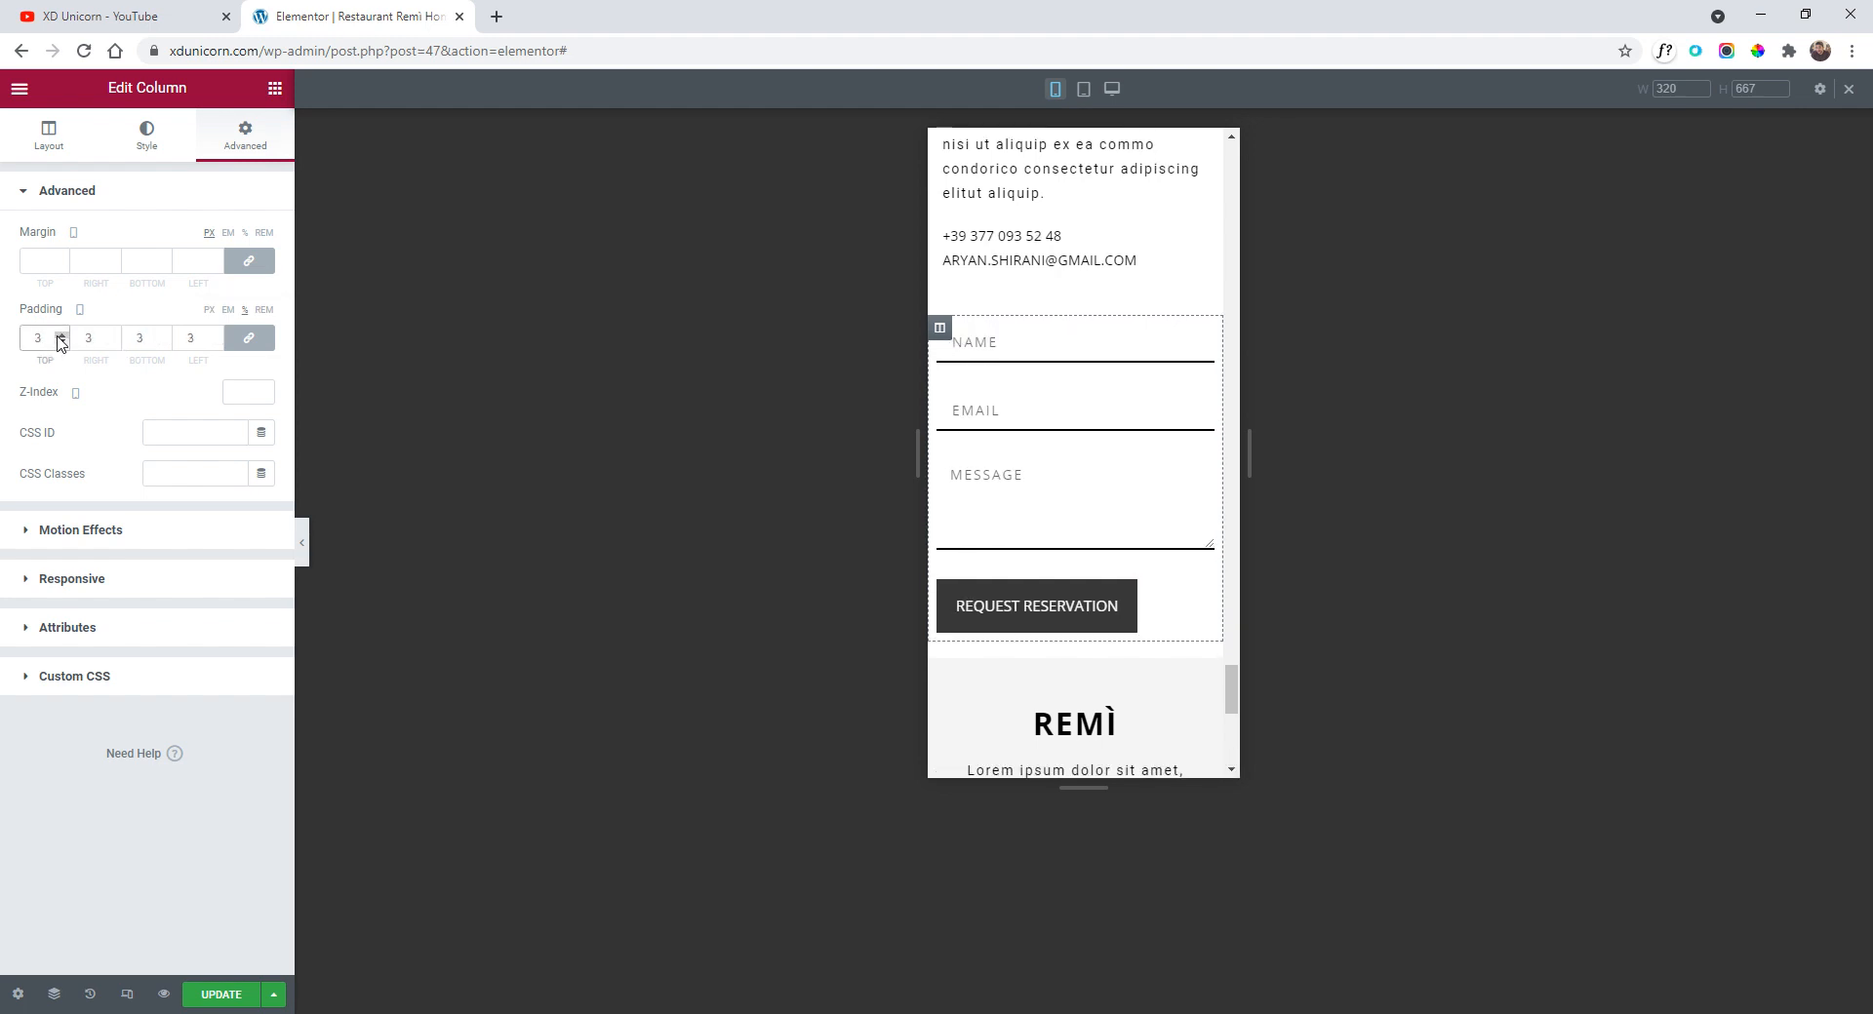
click(60, 336)
click(60, 335)
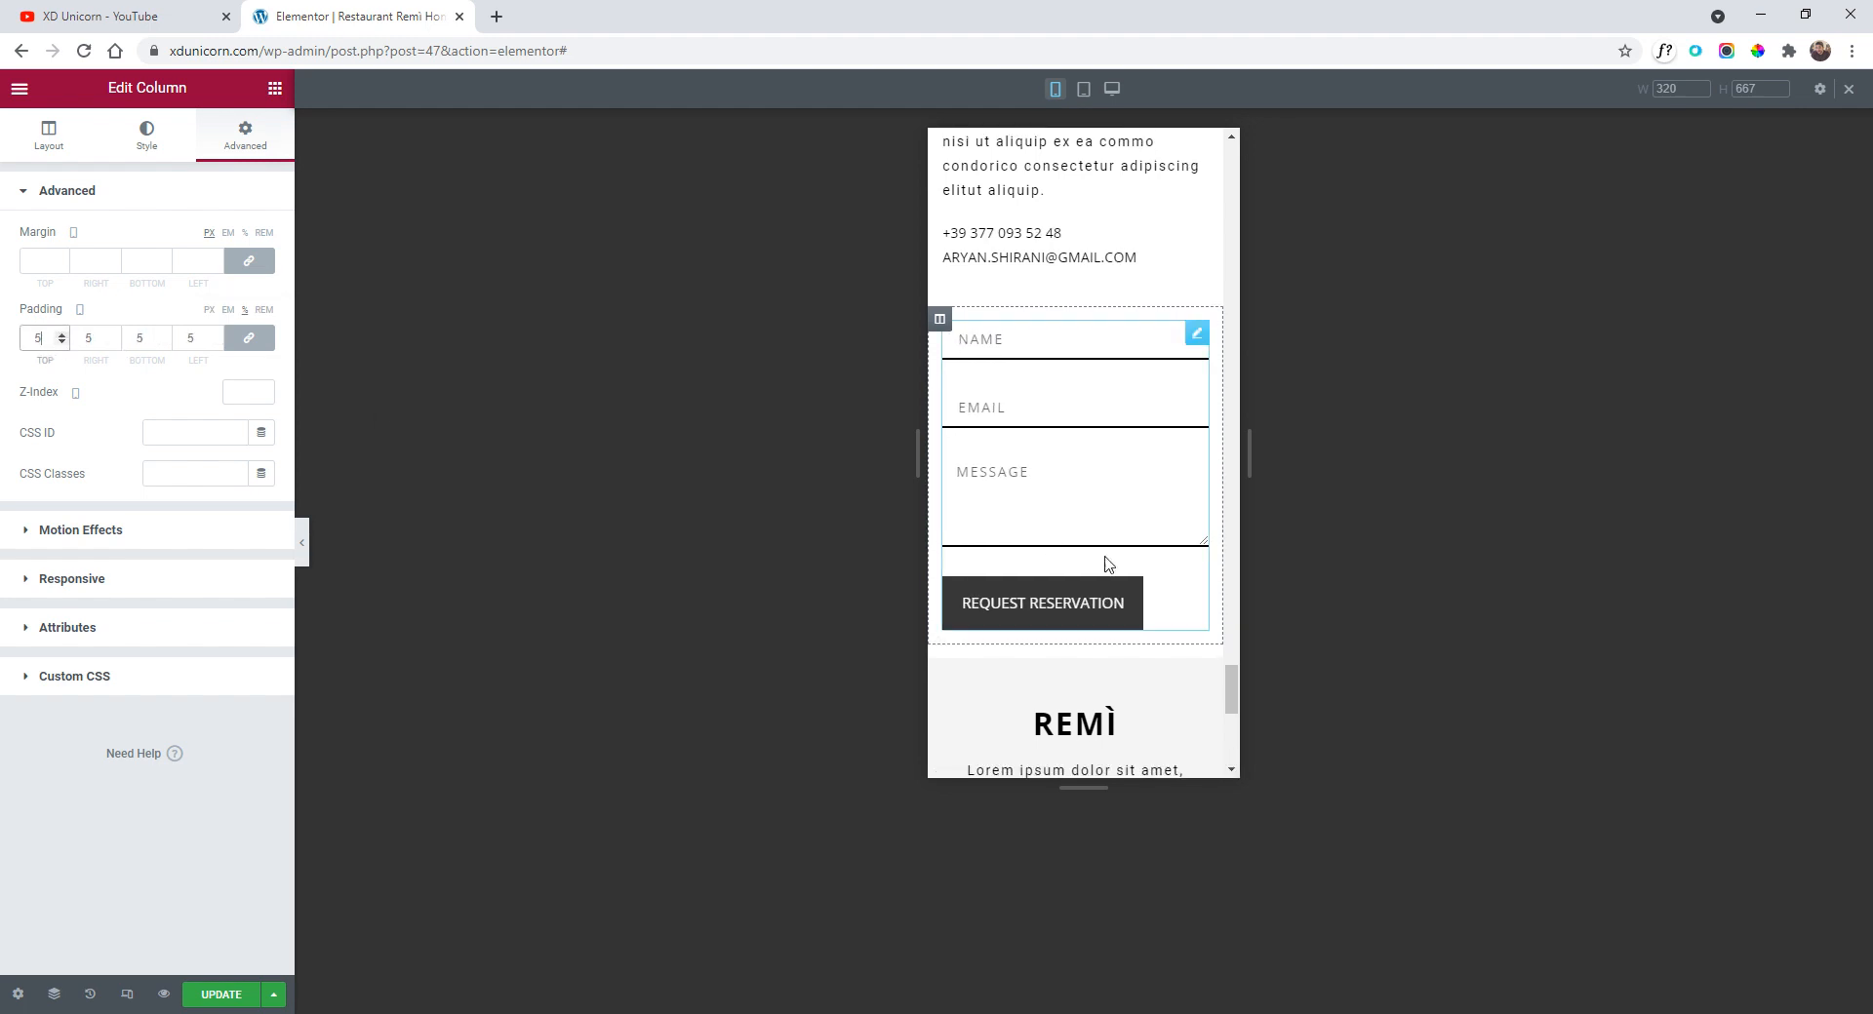
scroll(1157, 437, down, 2)
scroll(1157, 439, up, 1)
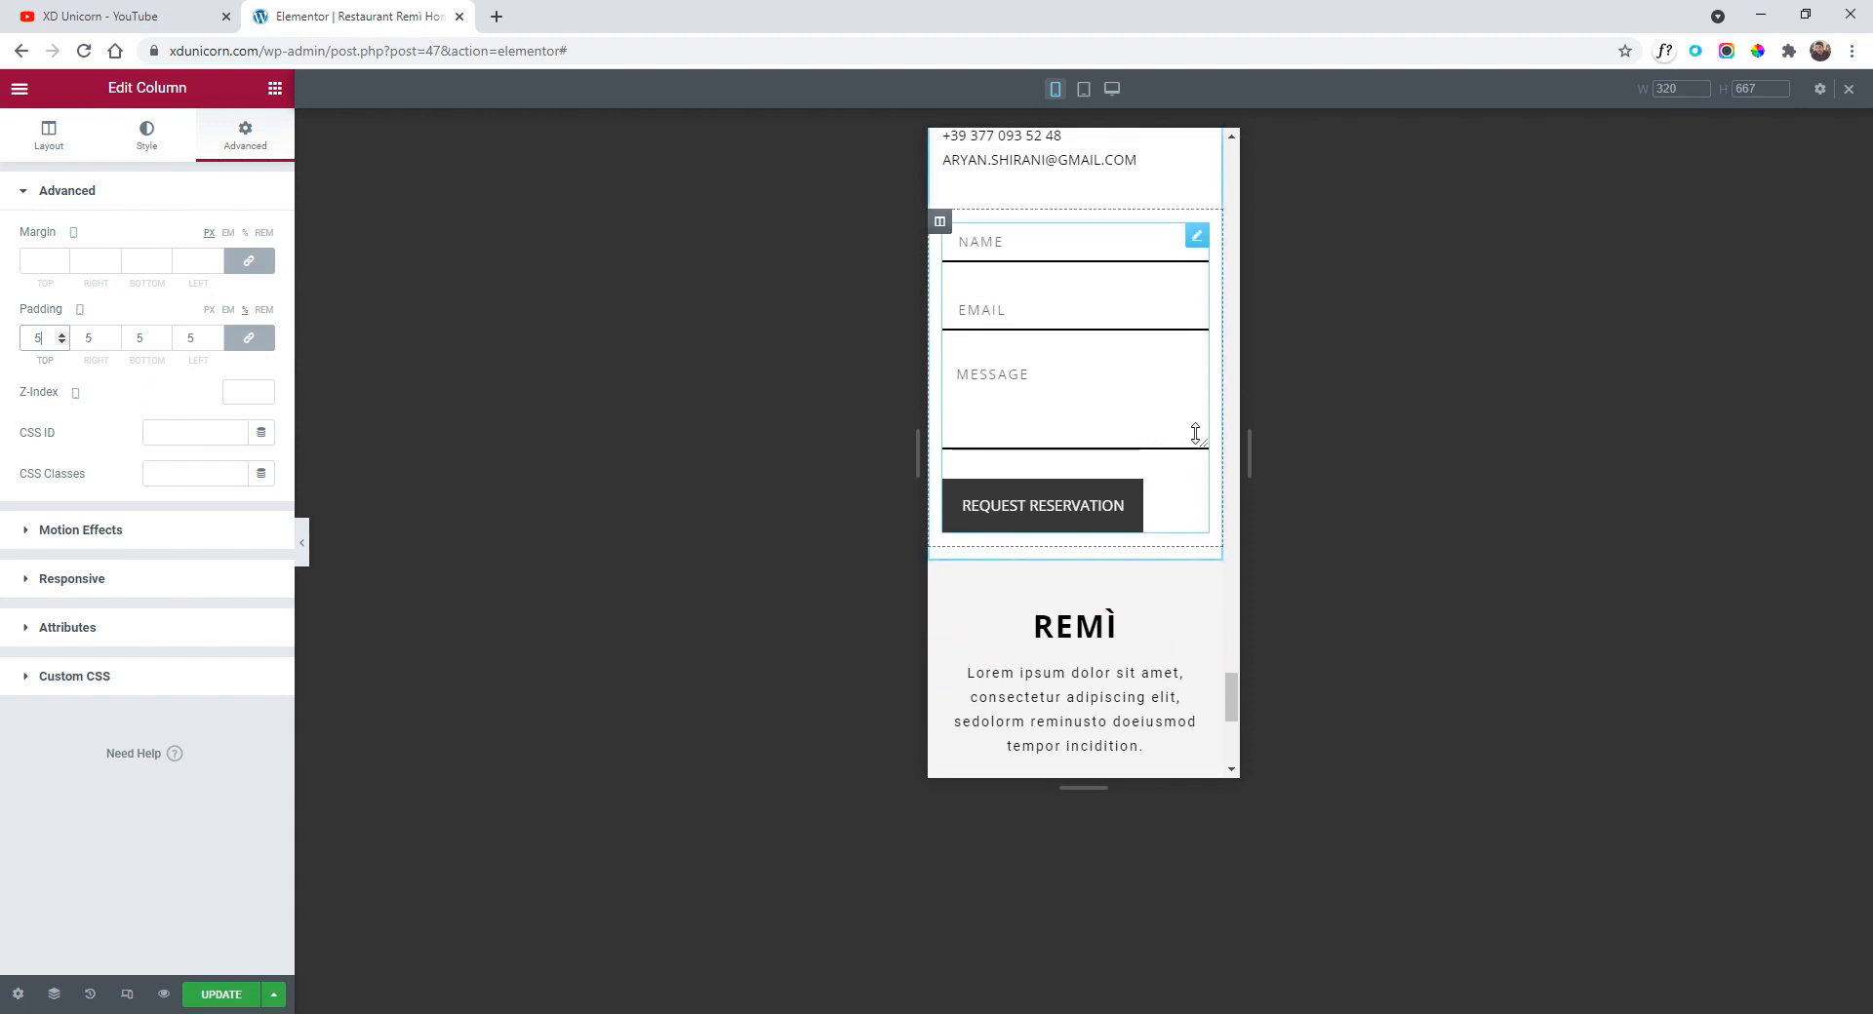
scroll(1195, 434, up, 1)
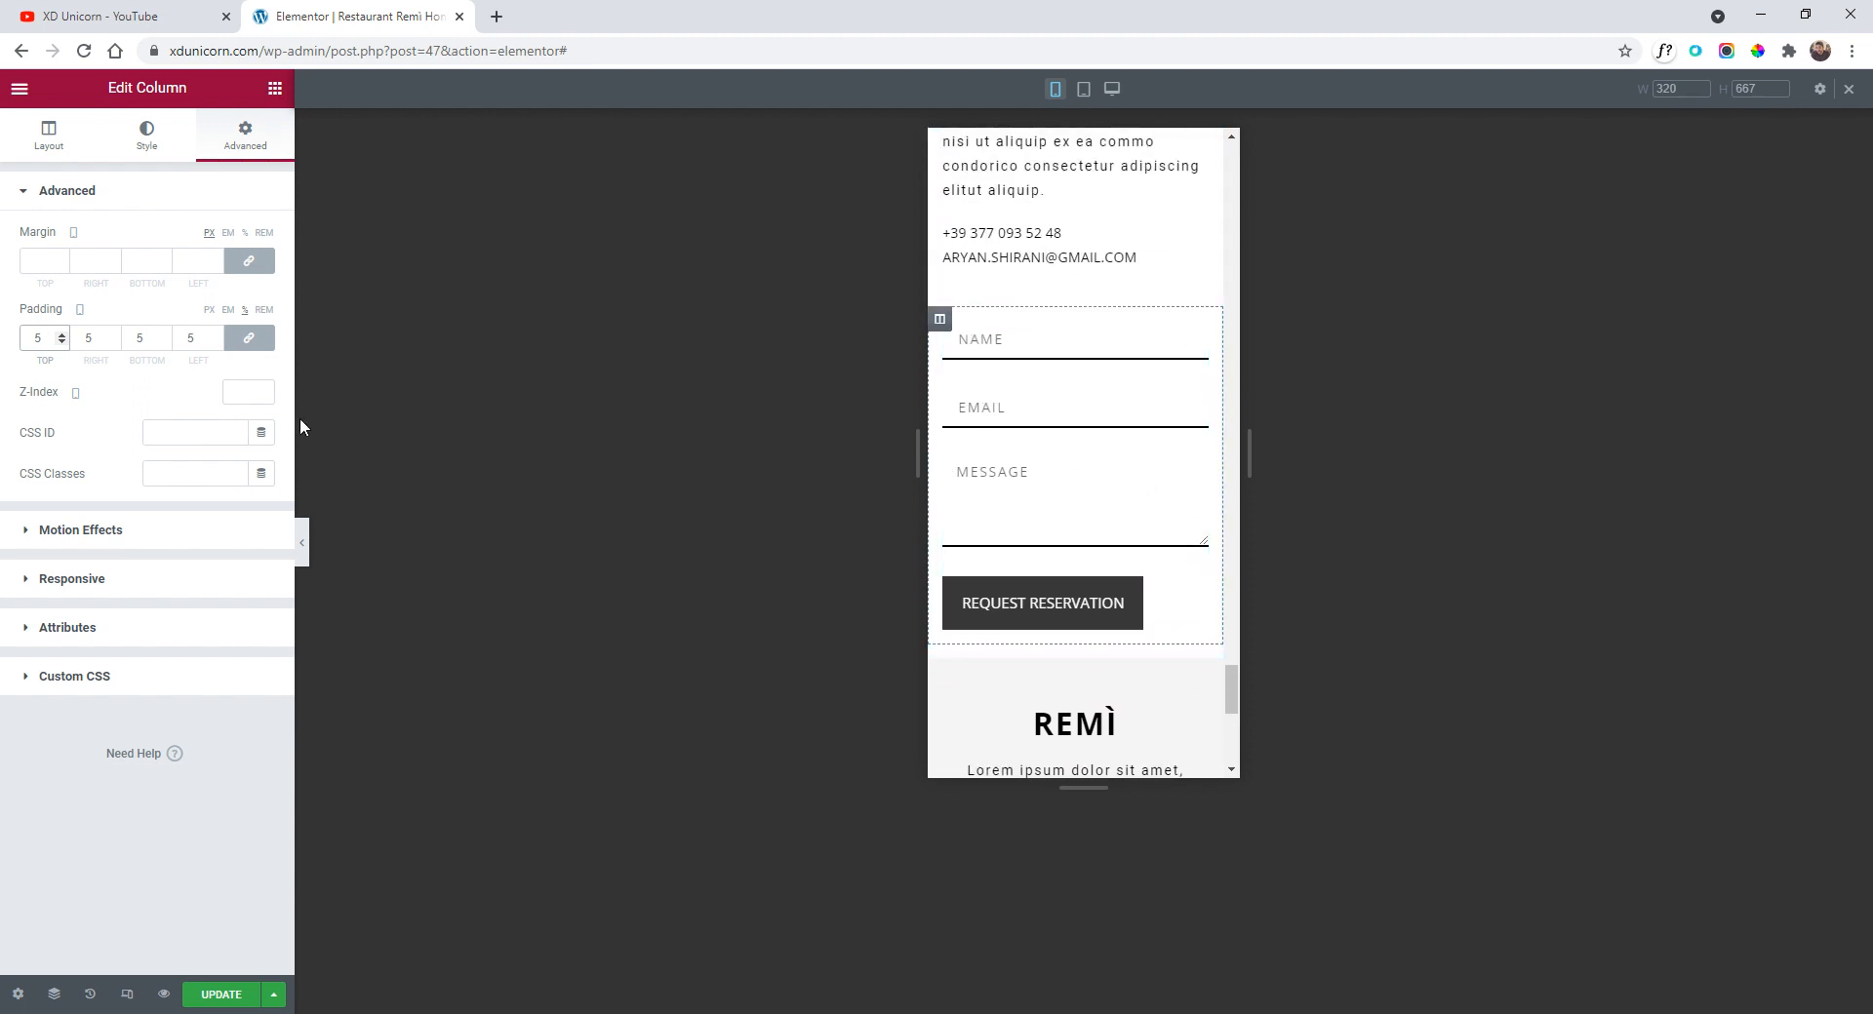
- Unlink the form column's padding values and set its bottom and top padding to 15%
click(247, 340)
click(171, 336)
click(170, 335)
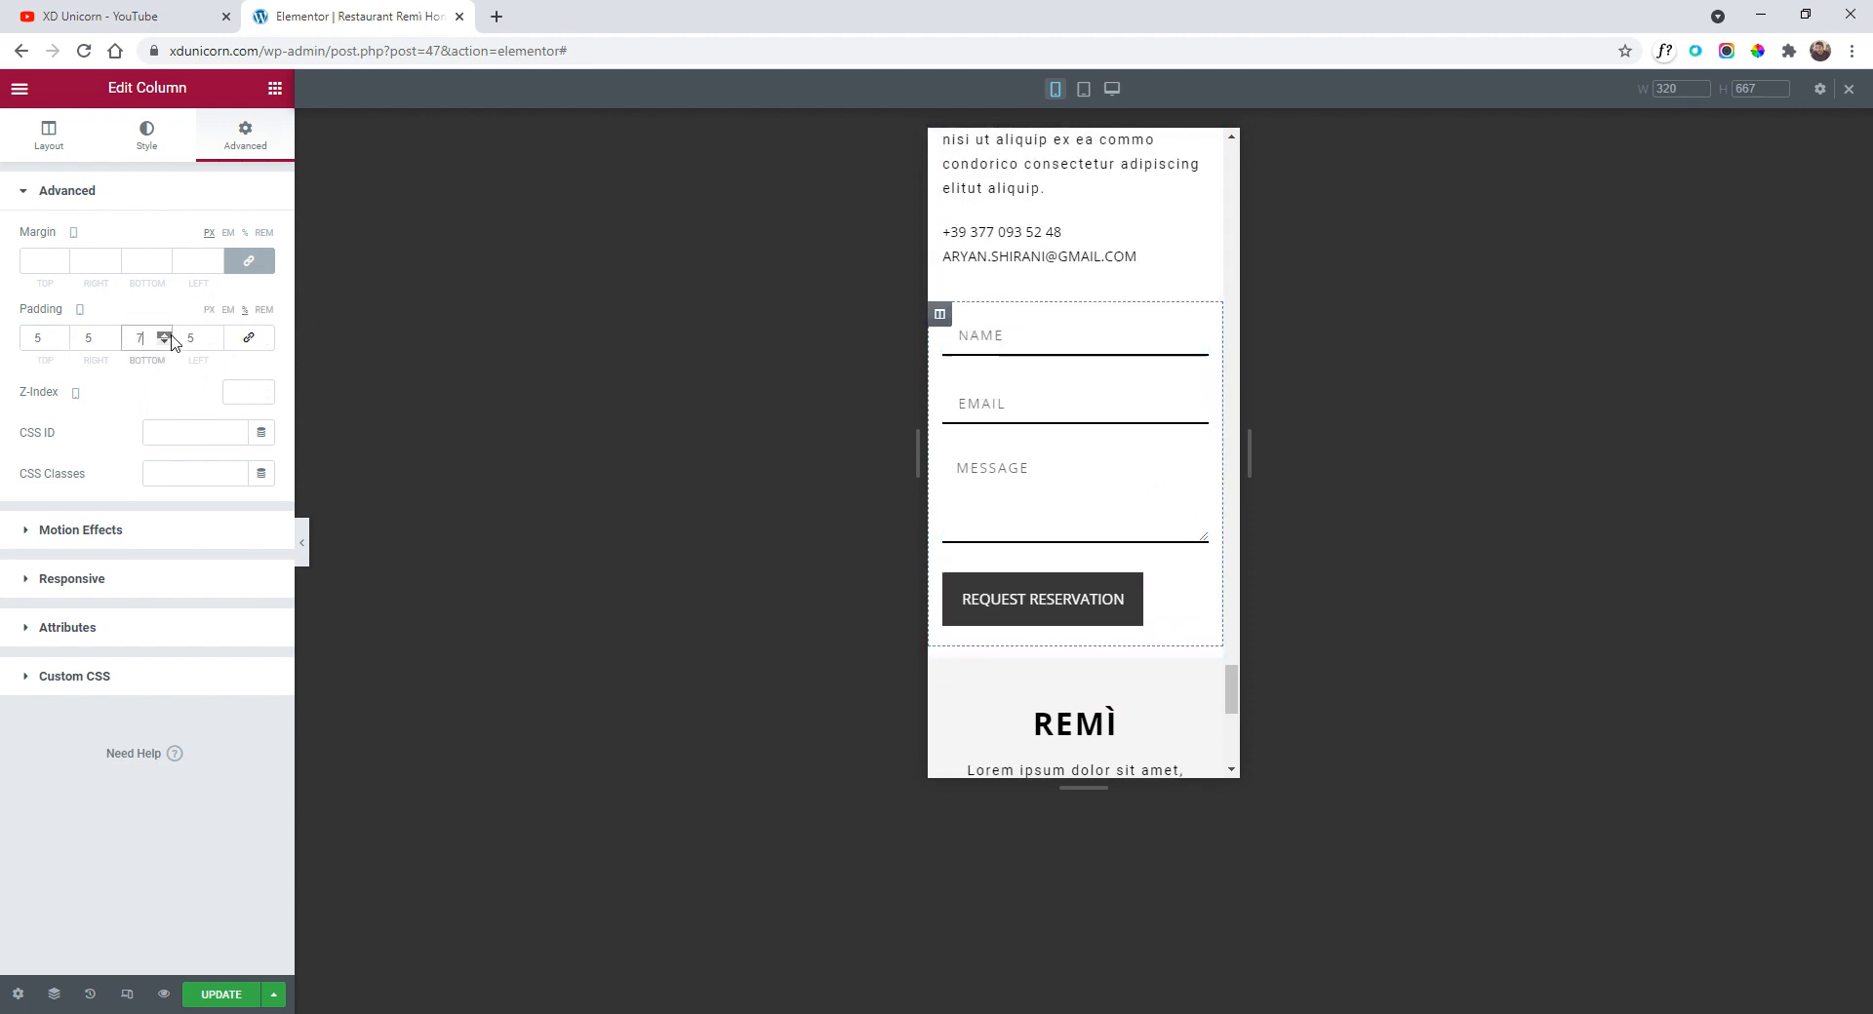
click(171, 336)
click(171, 335)
click(171, 335)
click(170, 336)
click(171, 336)
click(171, 335)
click(166, 335)
click(166, 335)
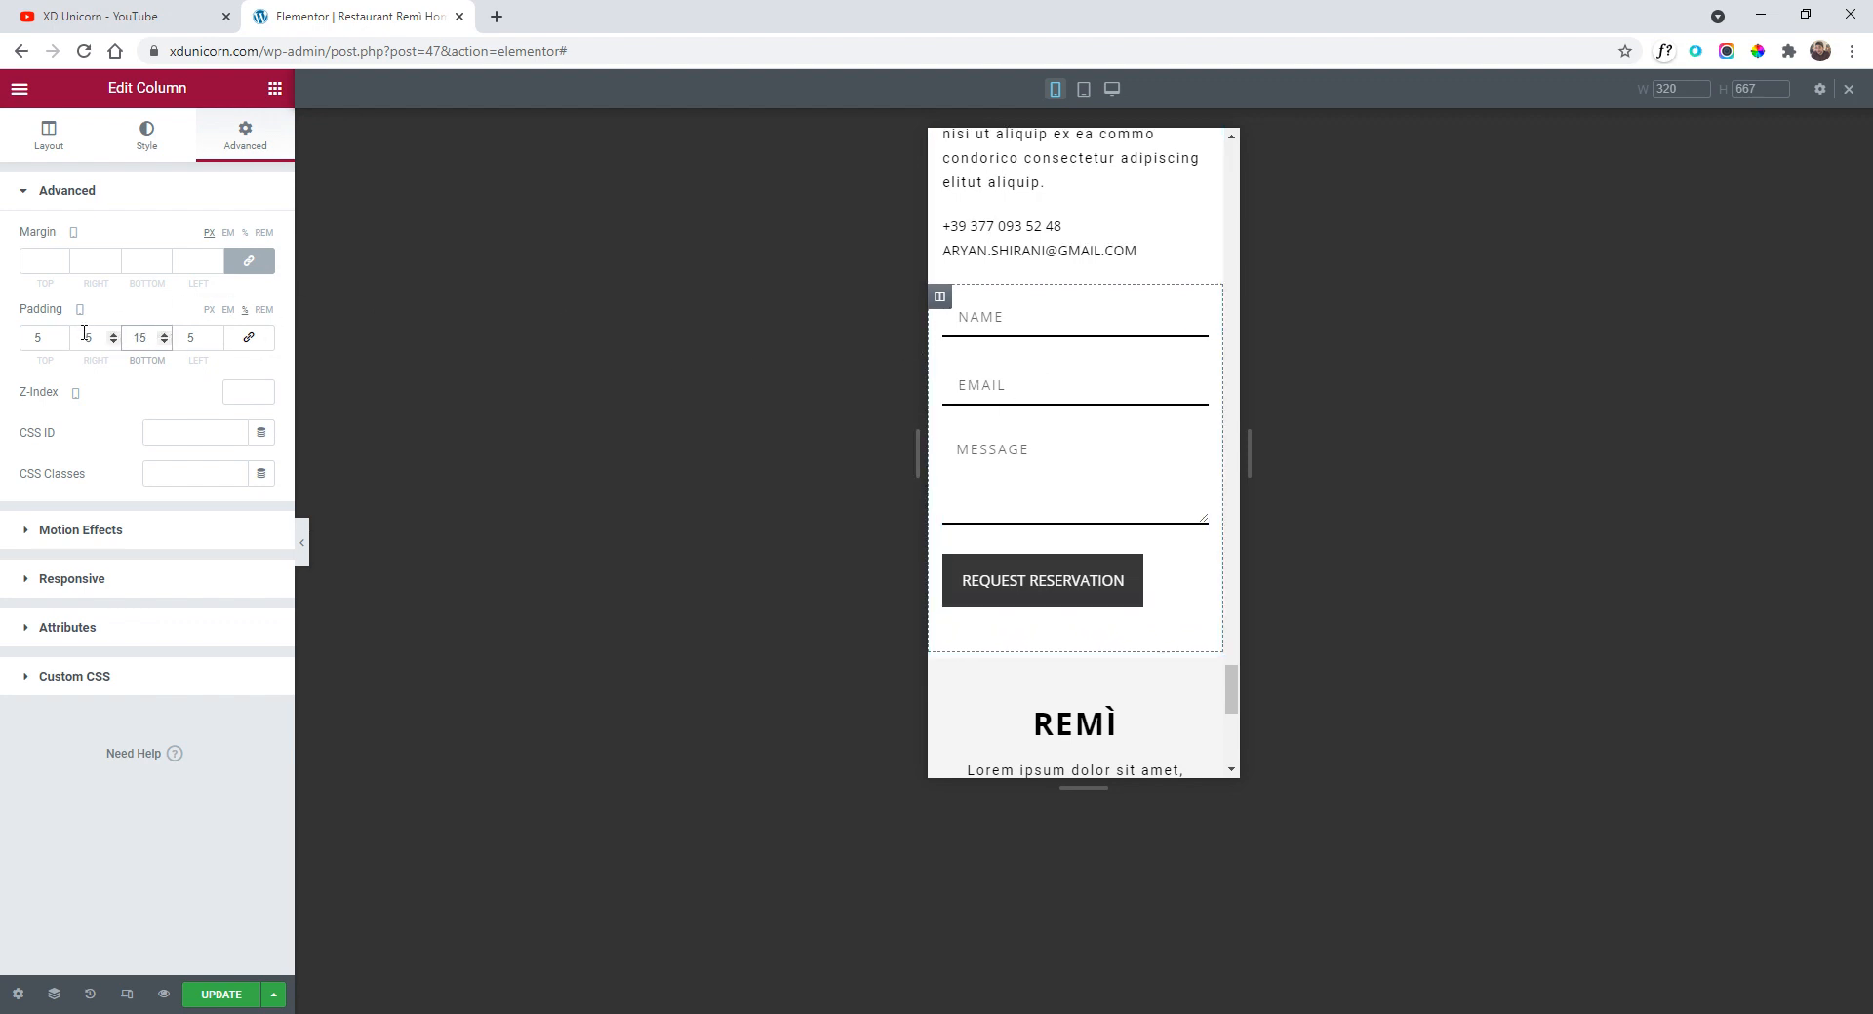
text(15)
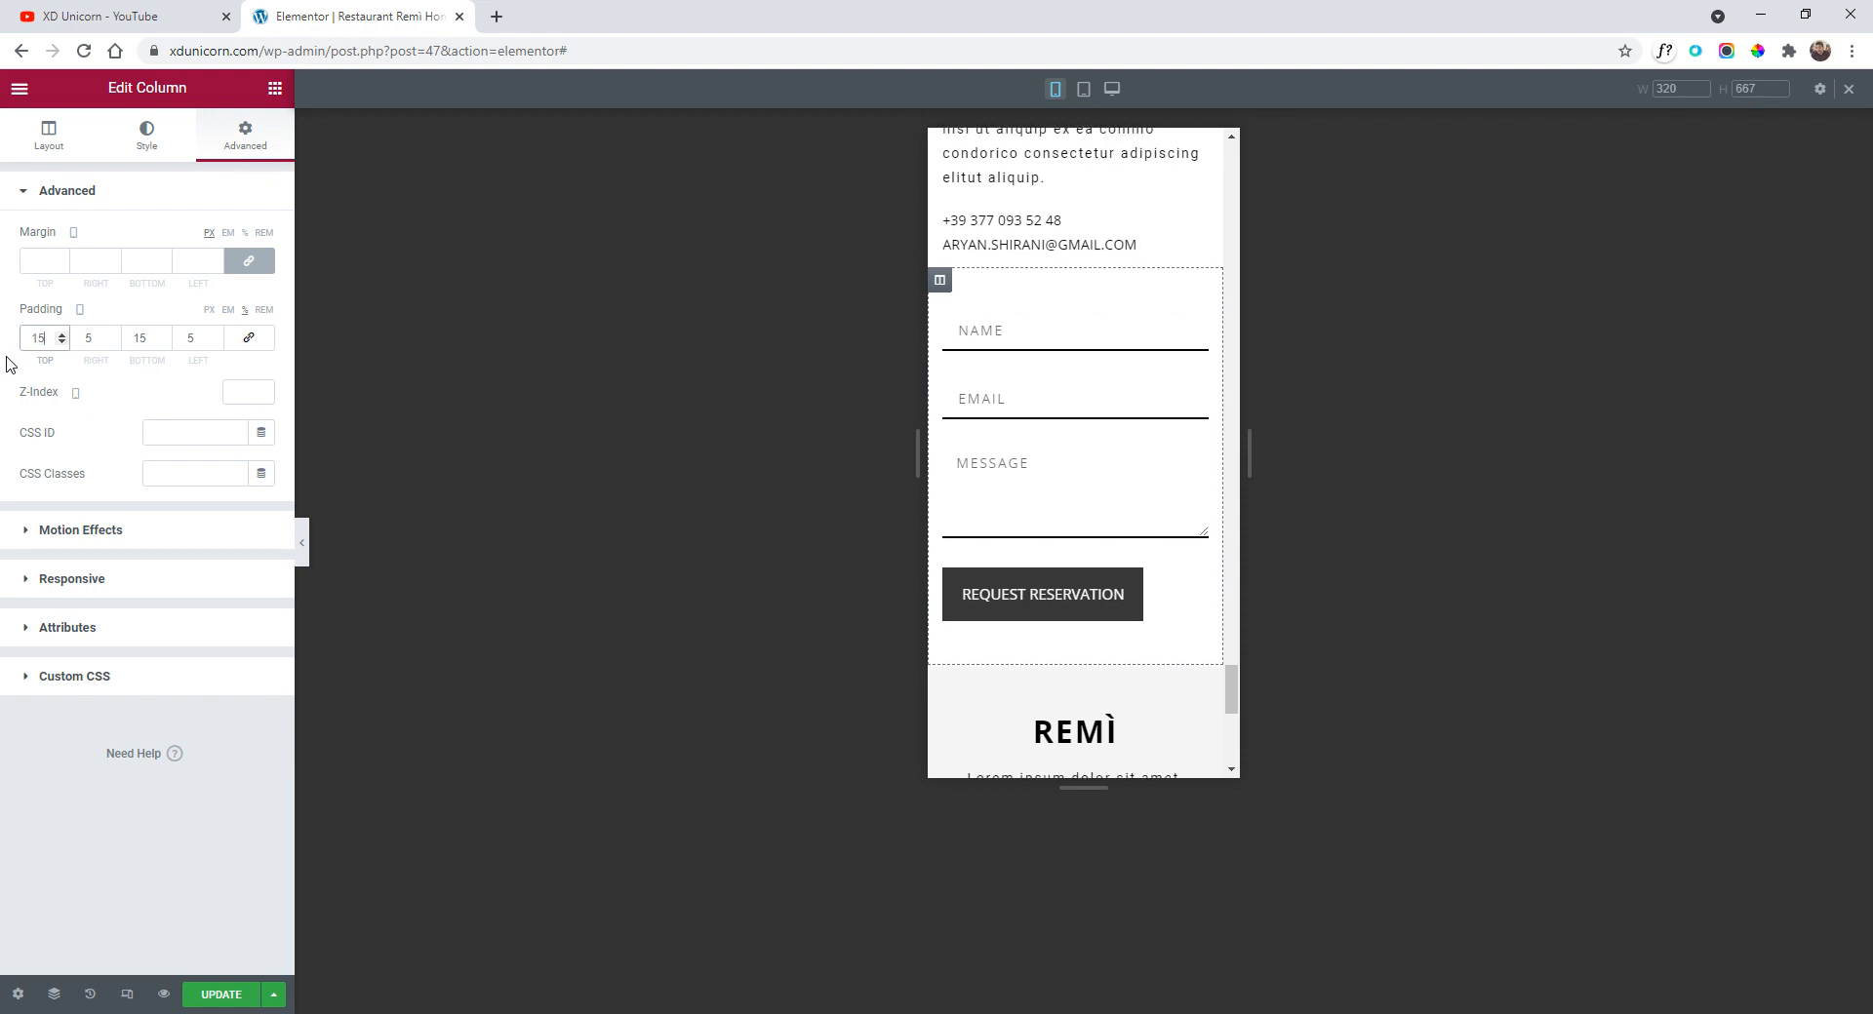
- Unlink the reservation text column's mobile padding values and set its top padding to 15%
scroll(1095, 522, up, 4)
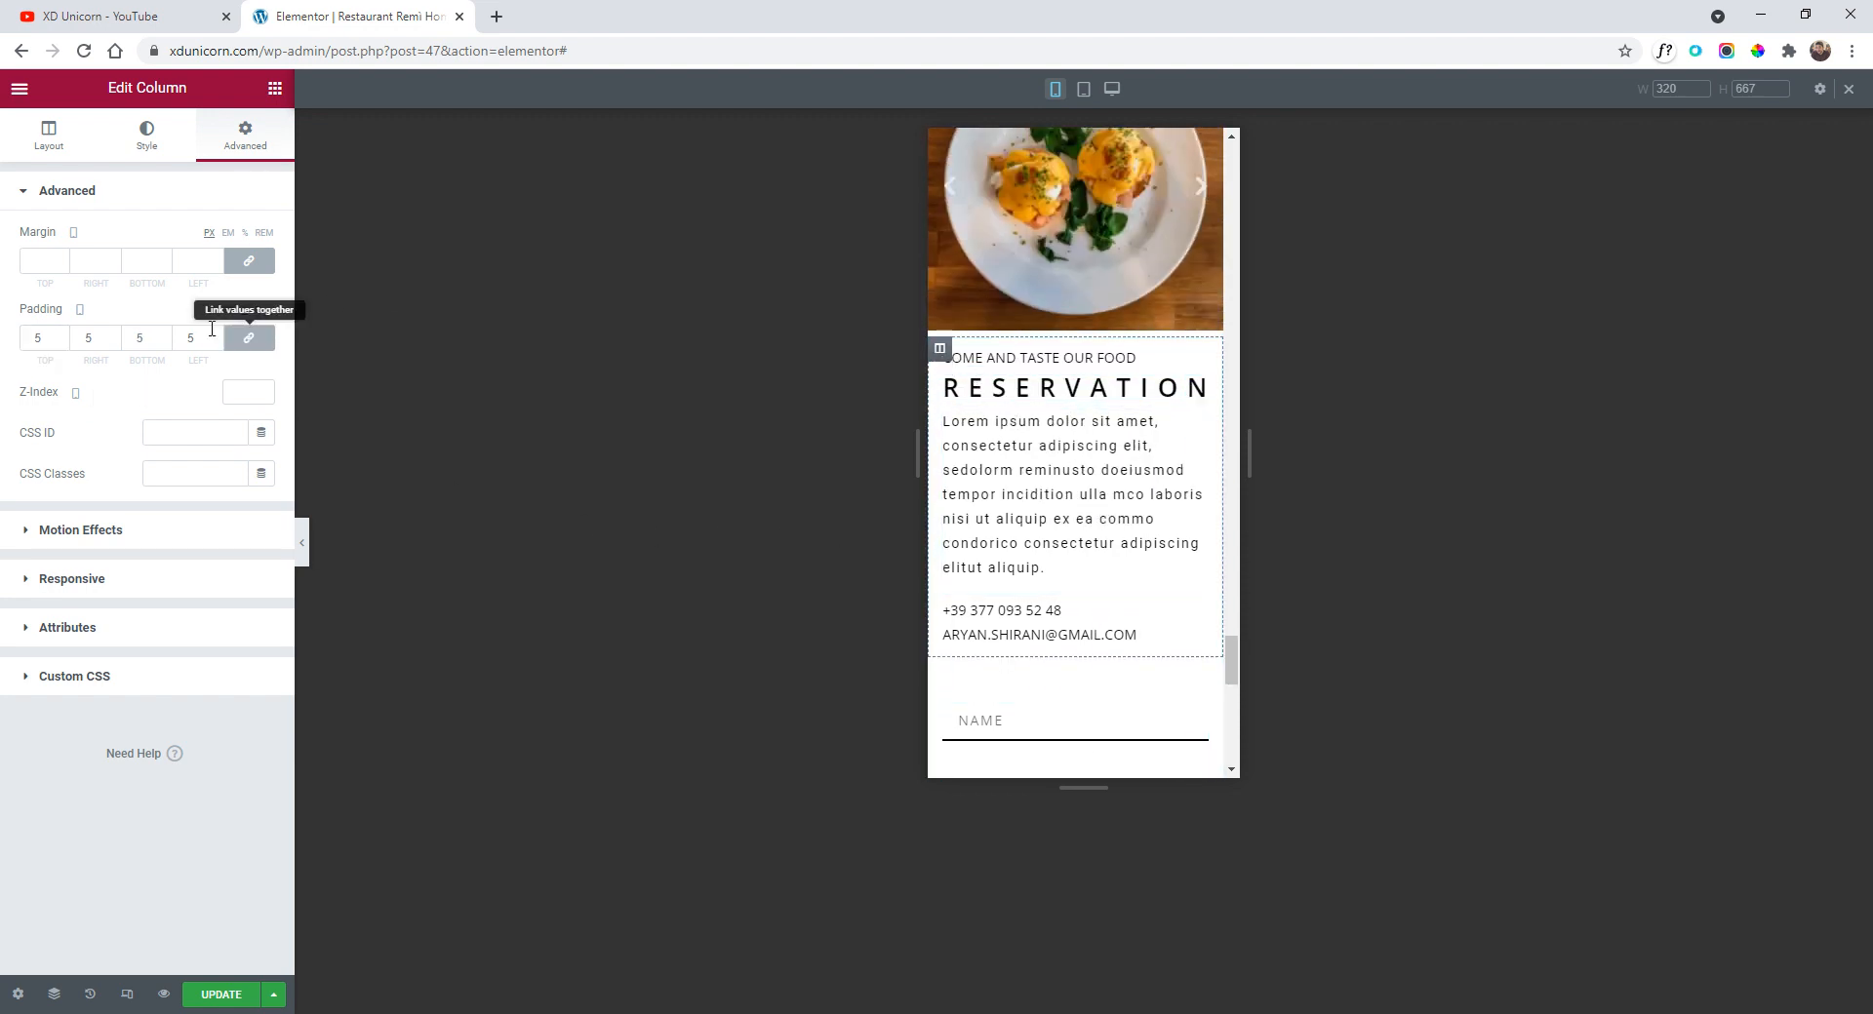
click(249, 337)
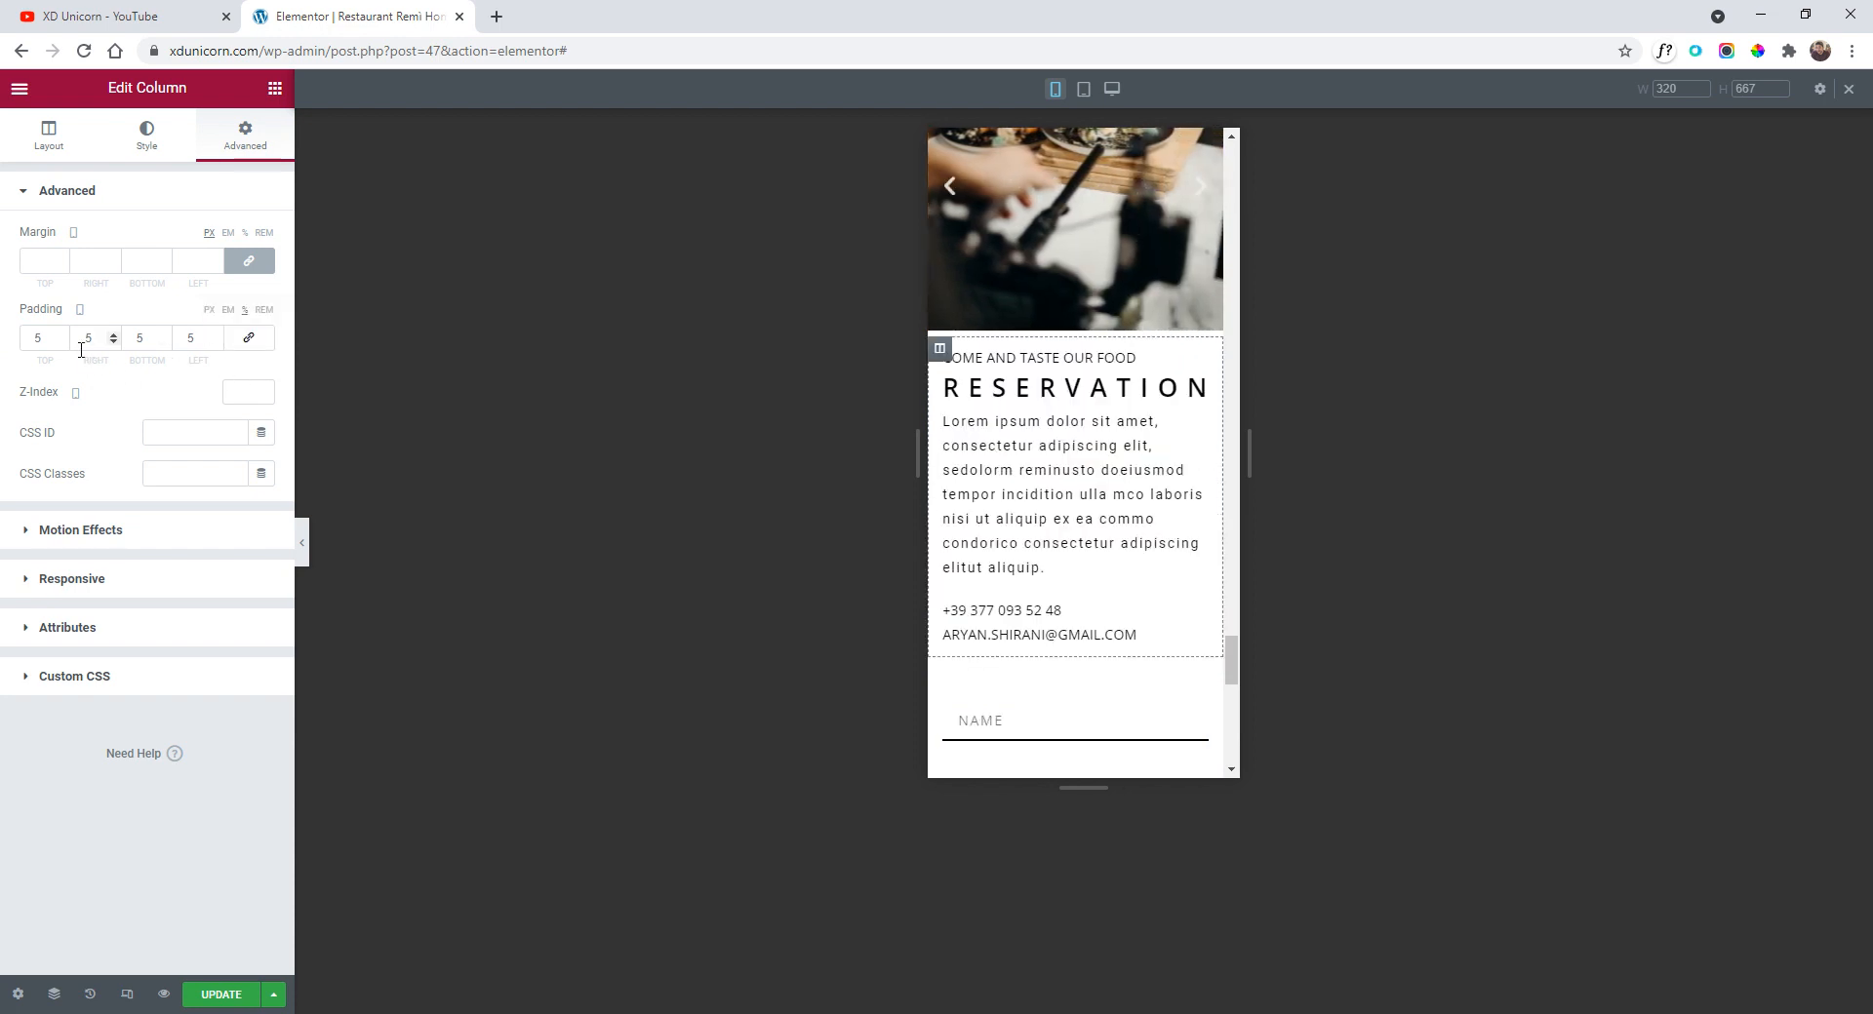
text(15)
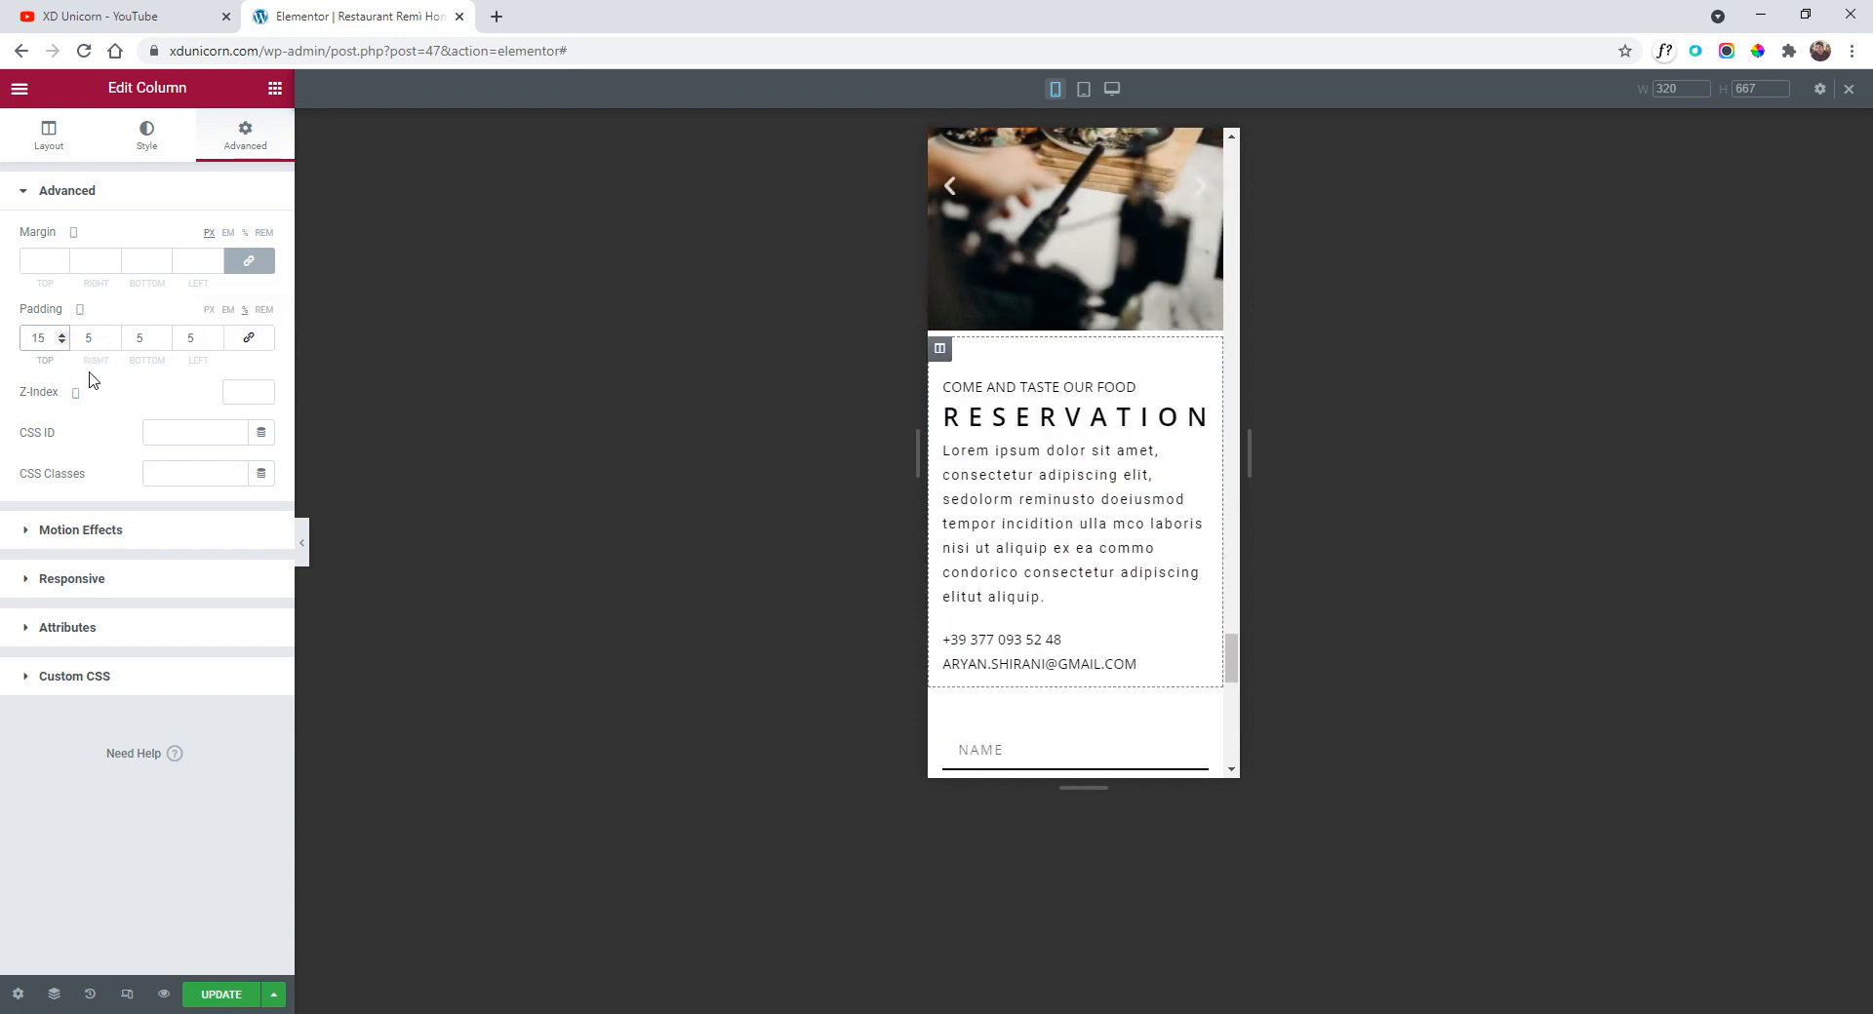
- Review the mobile layout of the reservation, footer, testimonial and OUR CHEF sections
scroll(1105, 478, down, 7)
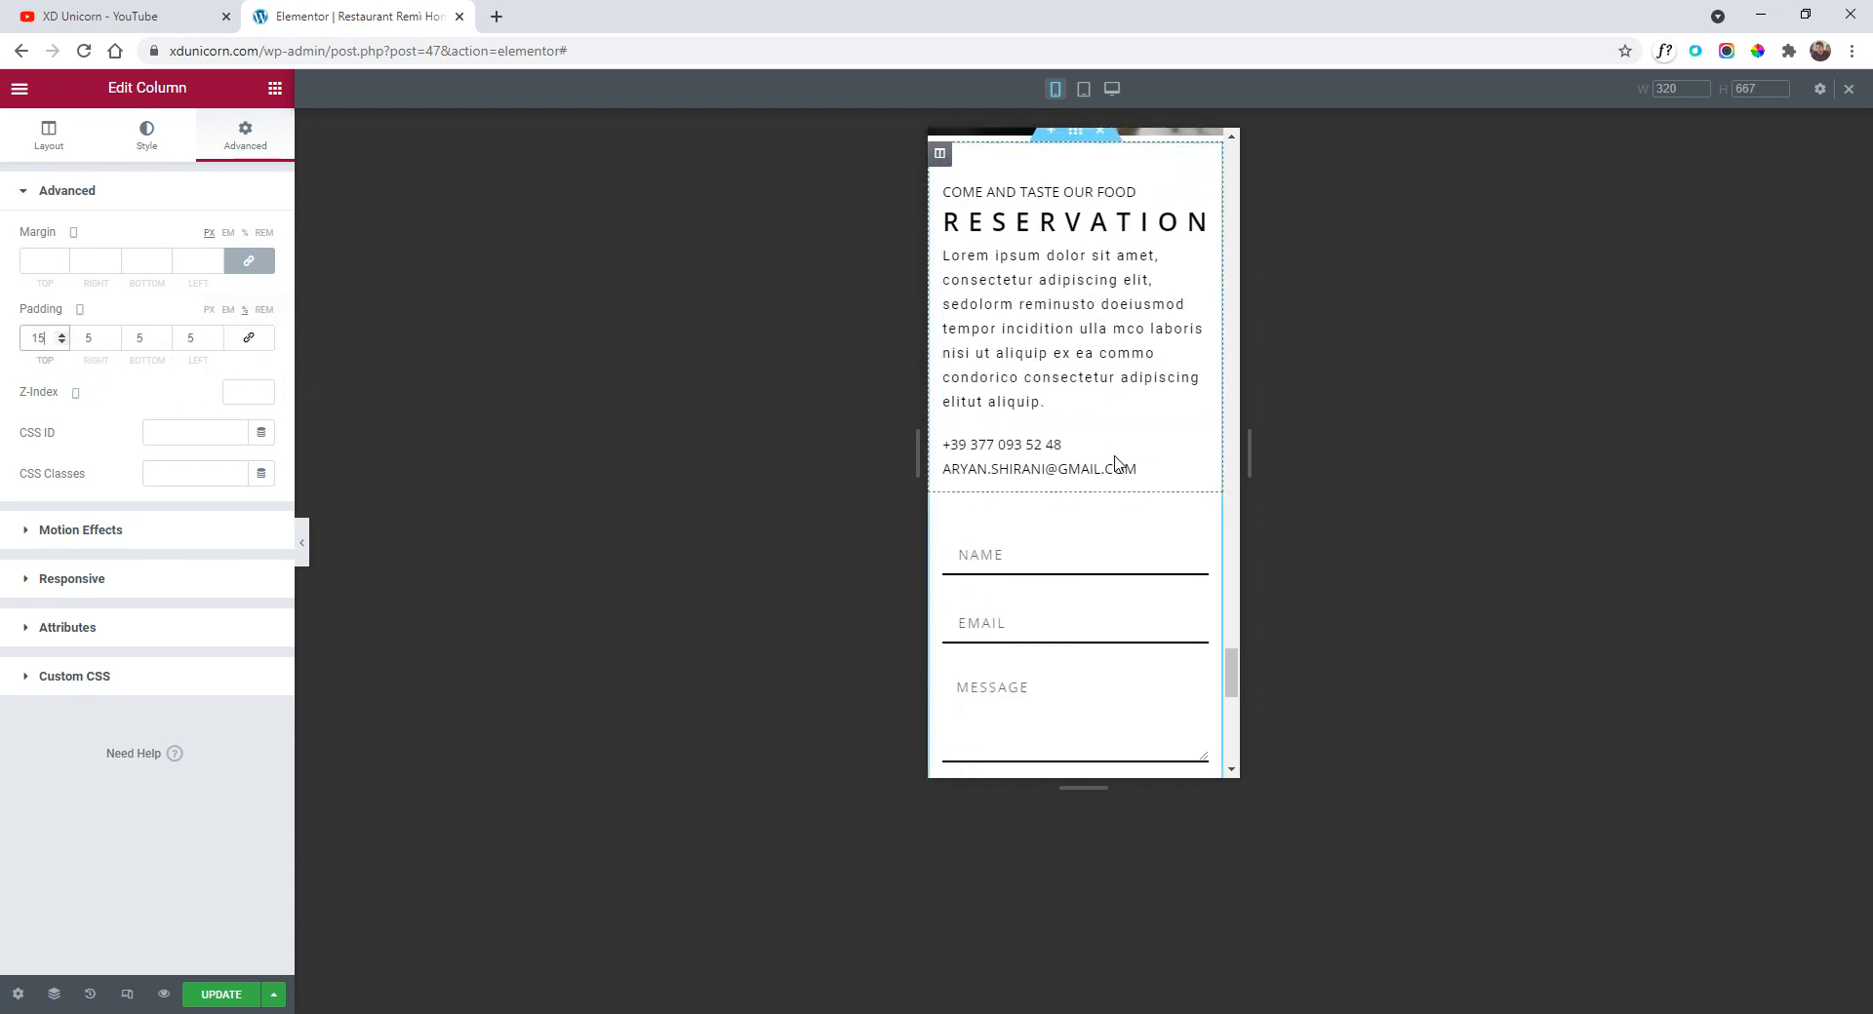
scroll(1105, 478, down, 2)
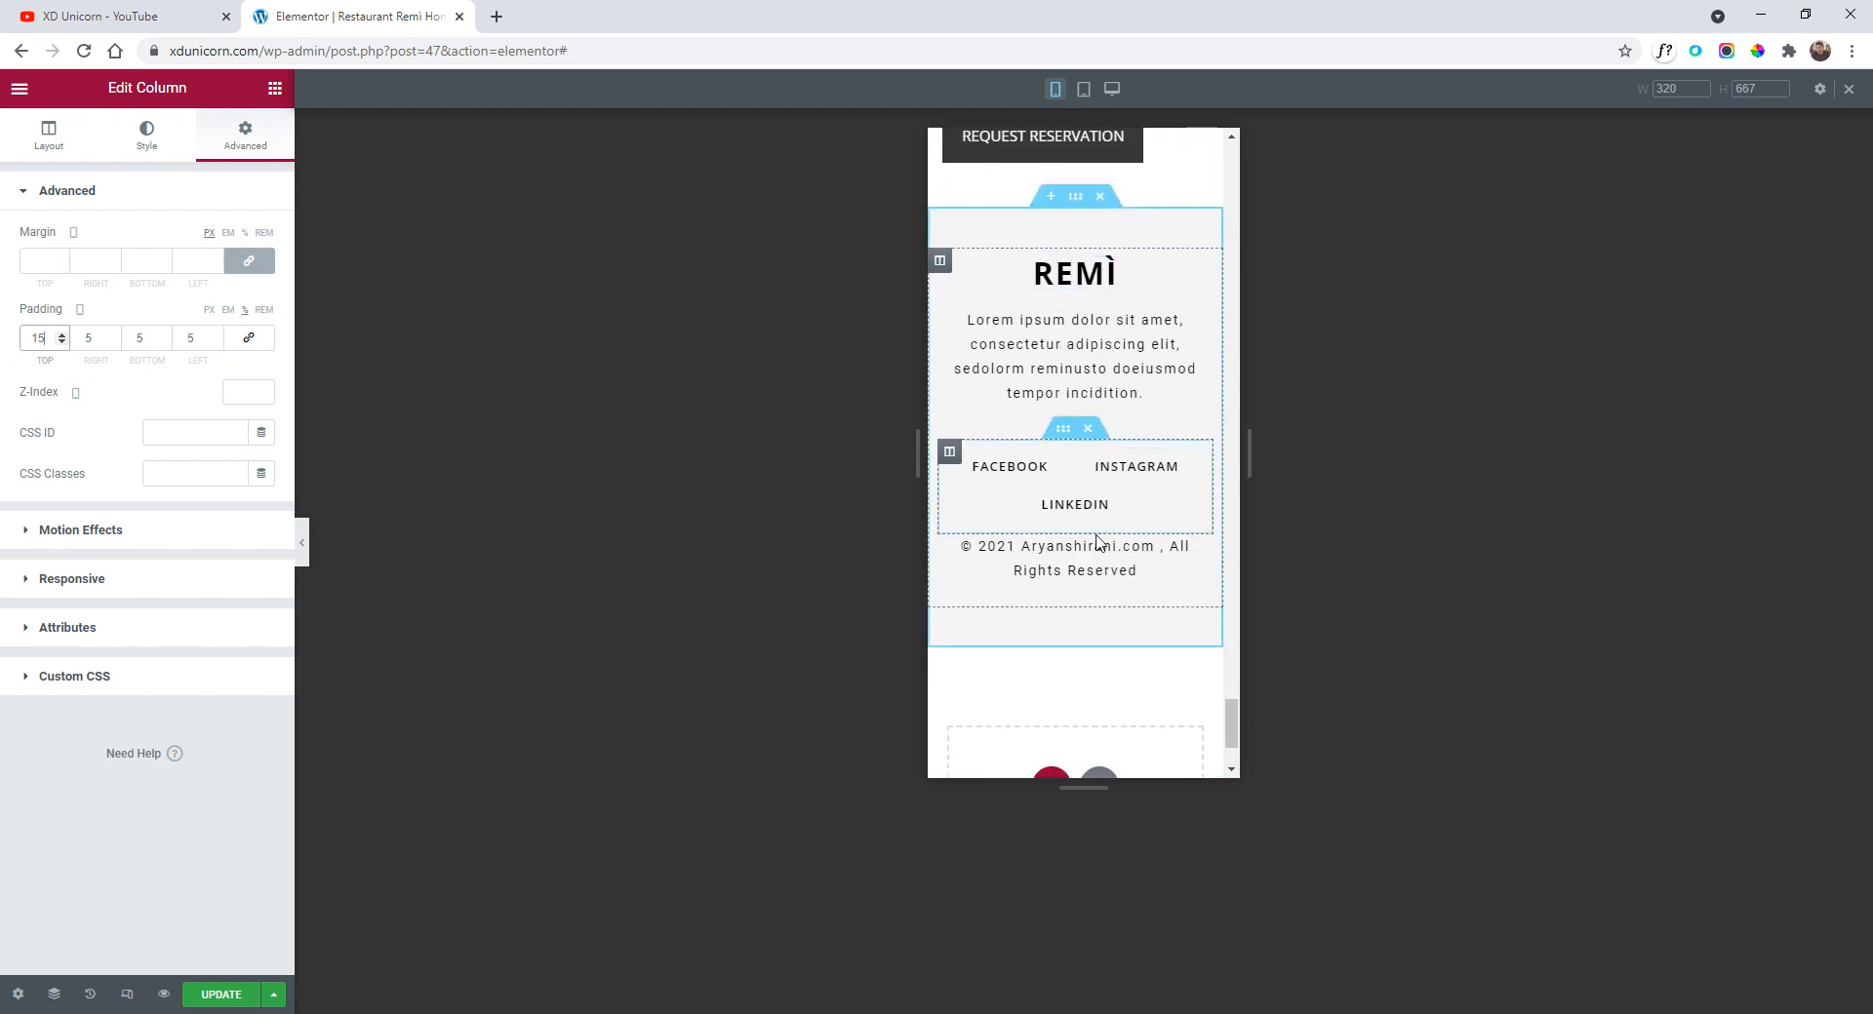
scroll(1111, 698, up, 8)
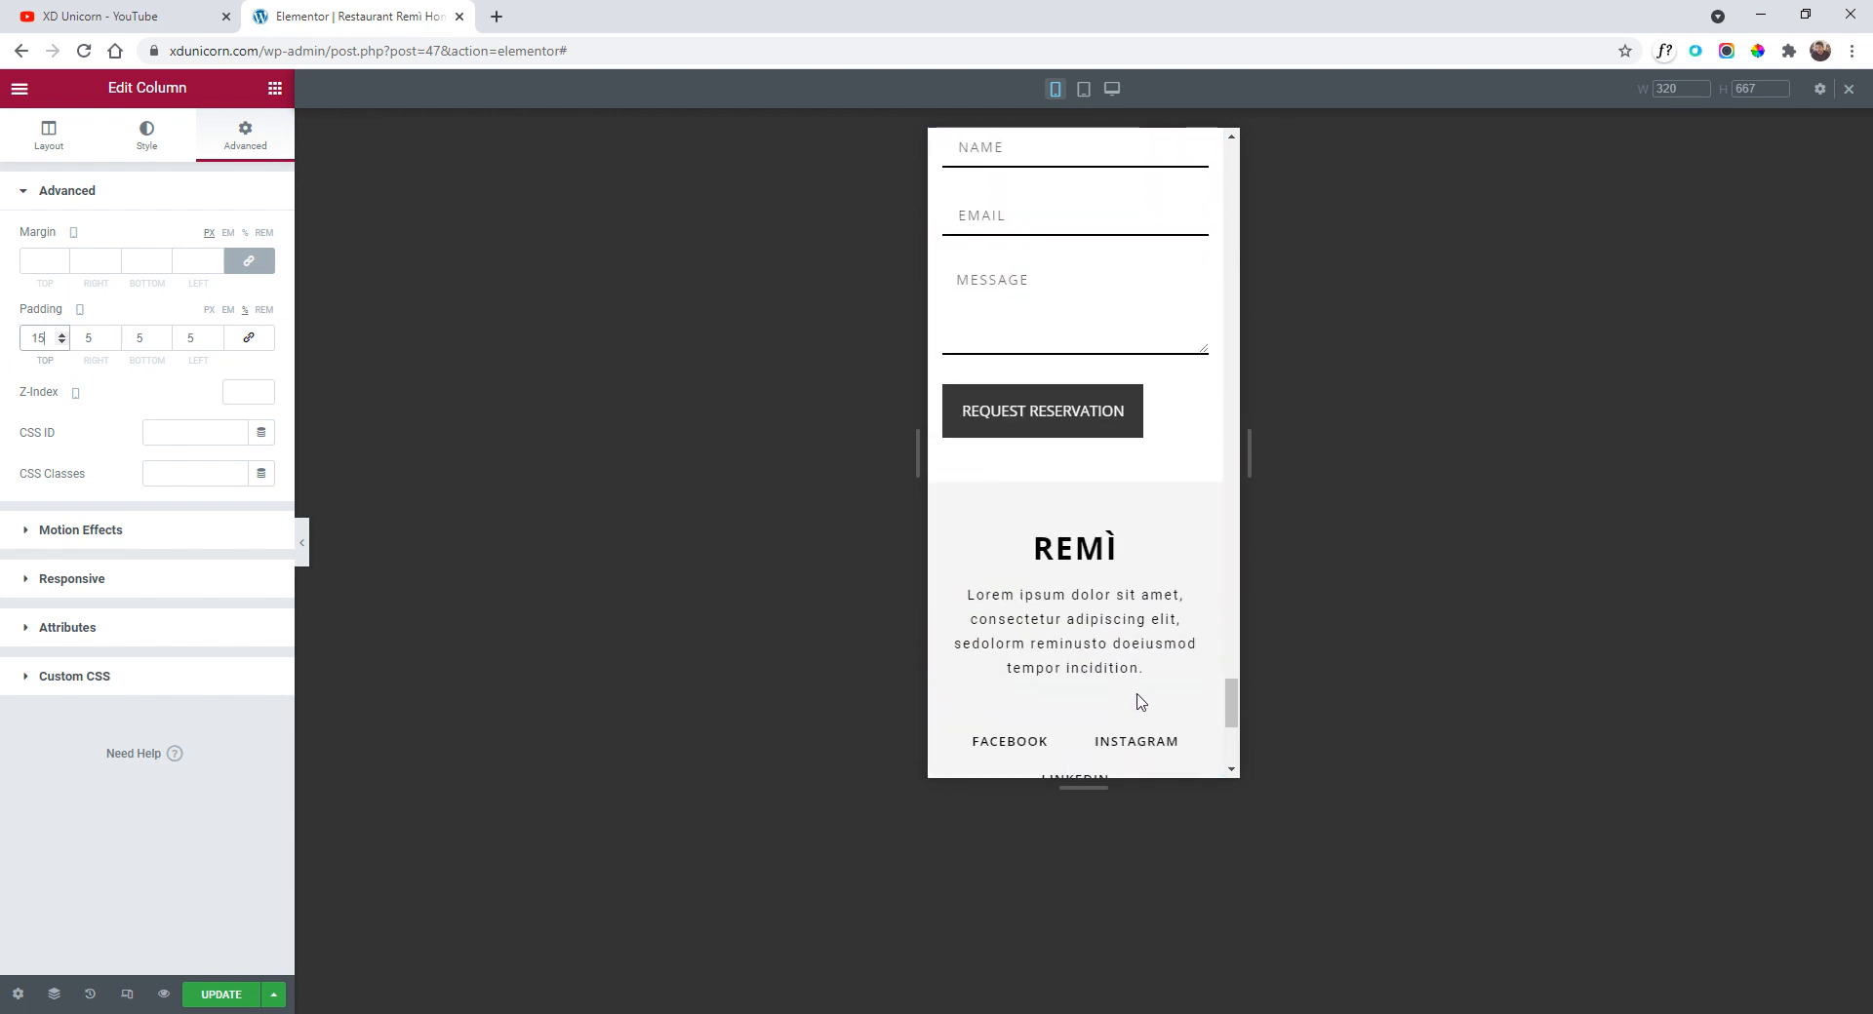
scroll(1139, 702, up, 10)
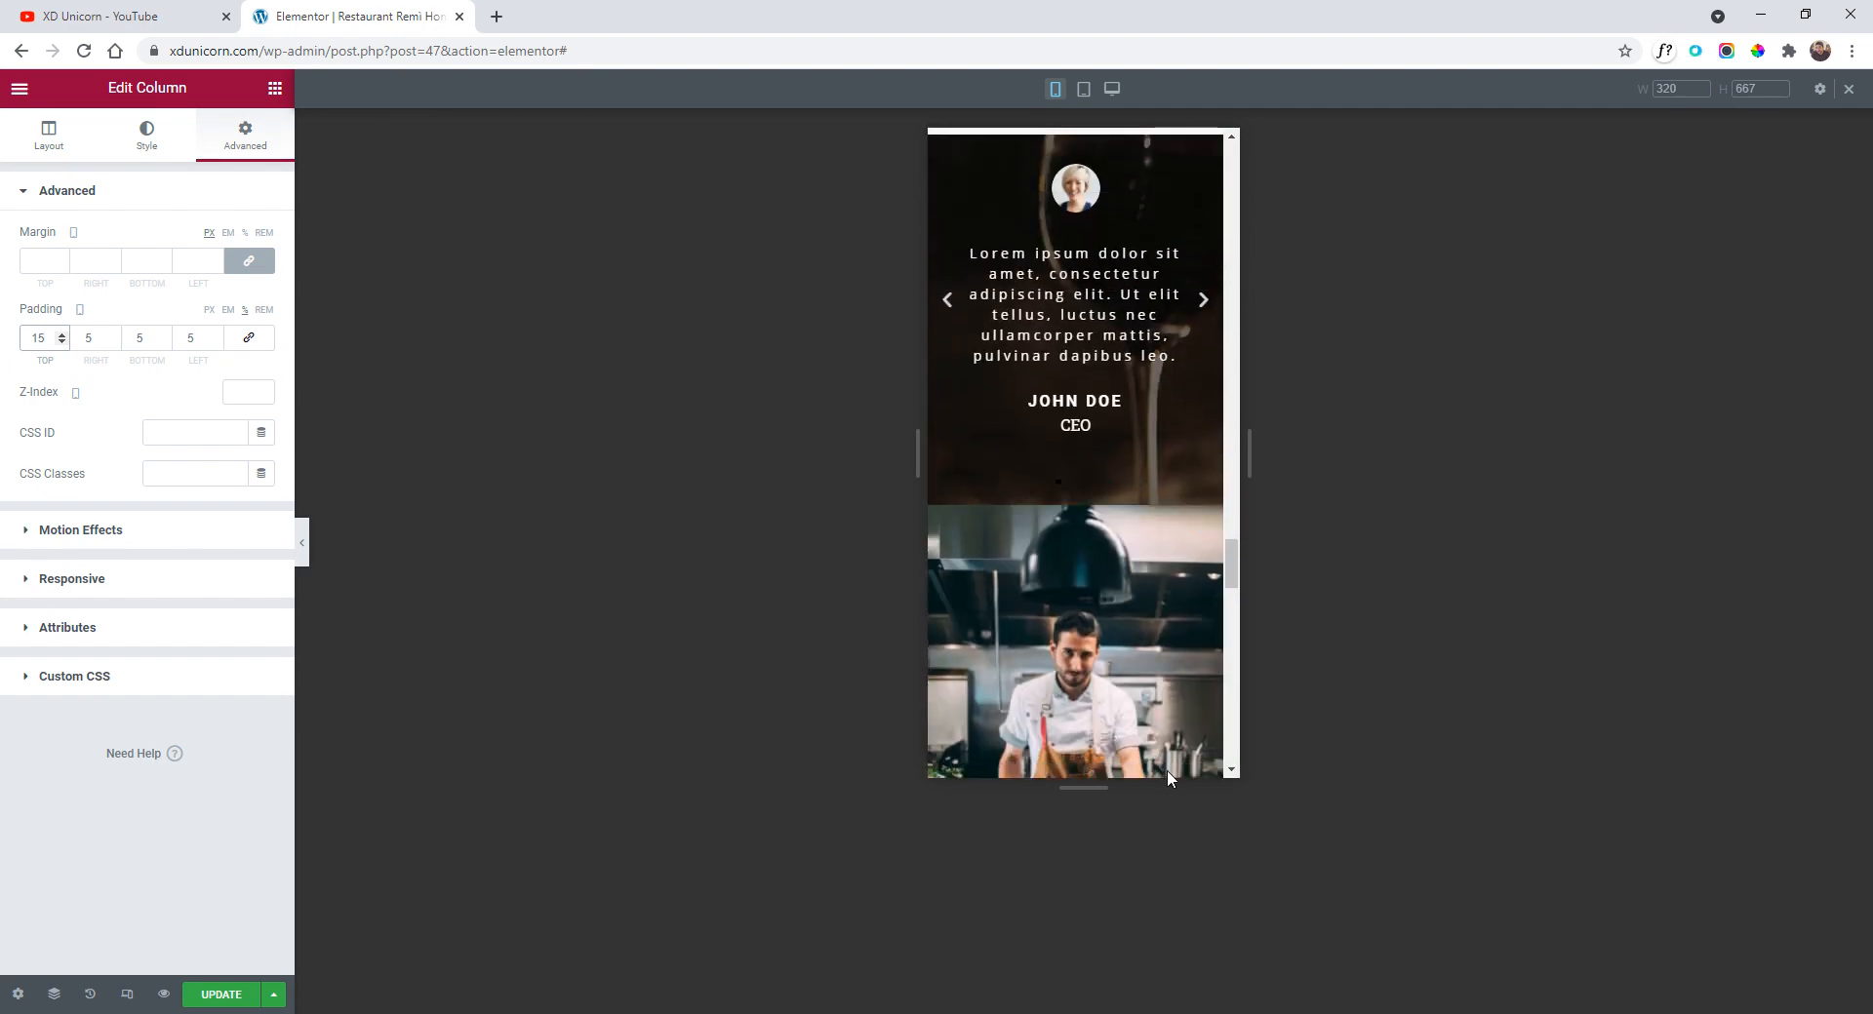
scroll(1151, 770, down, 4)
scroll(1085, 618, down, 10)
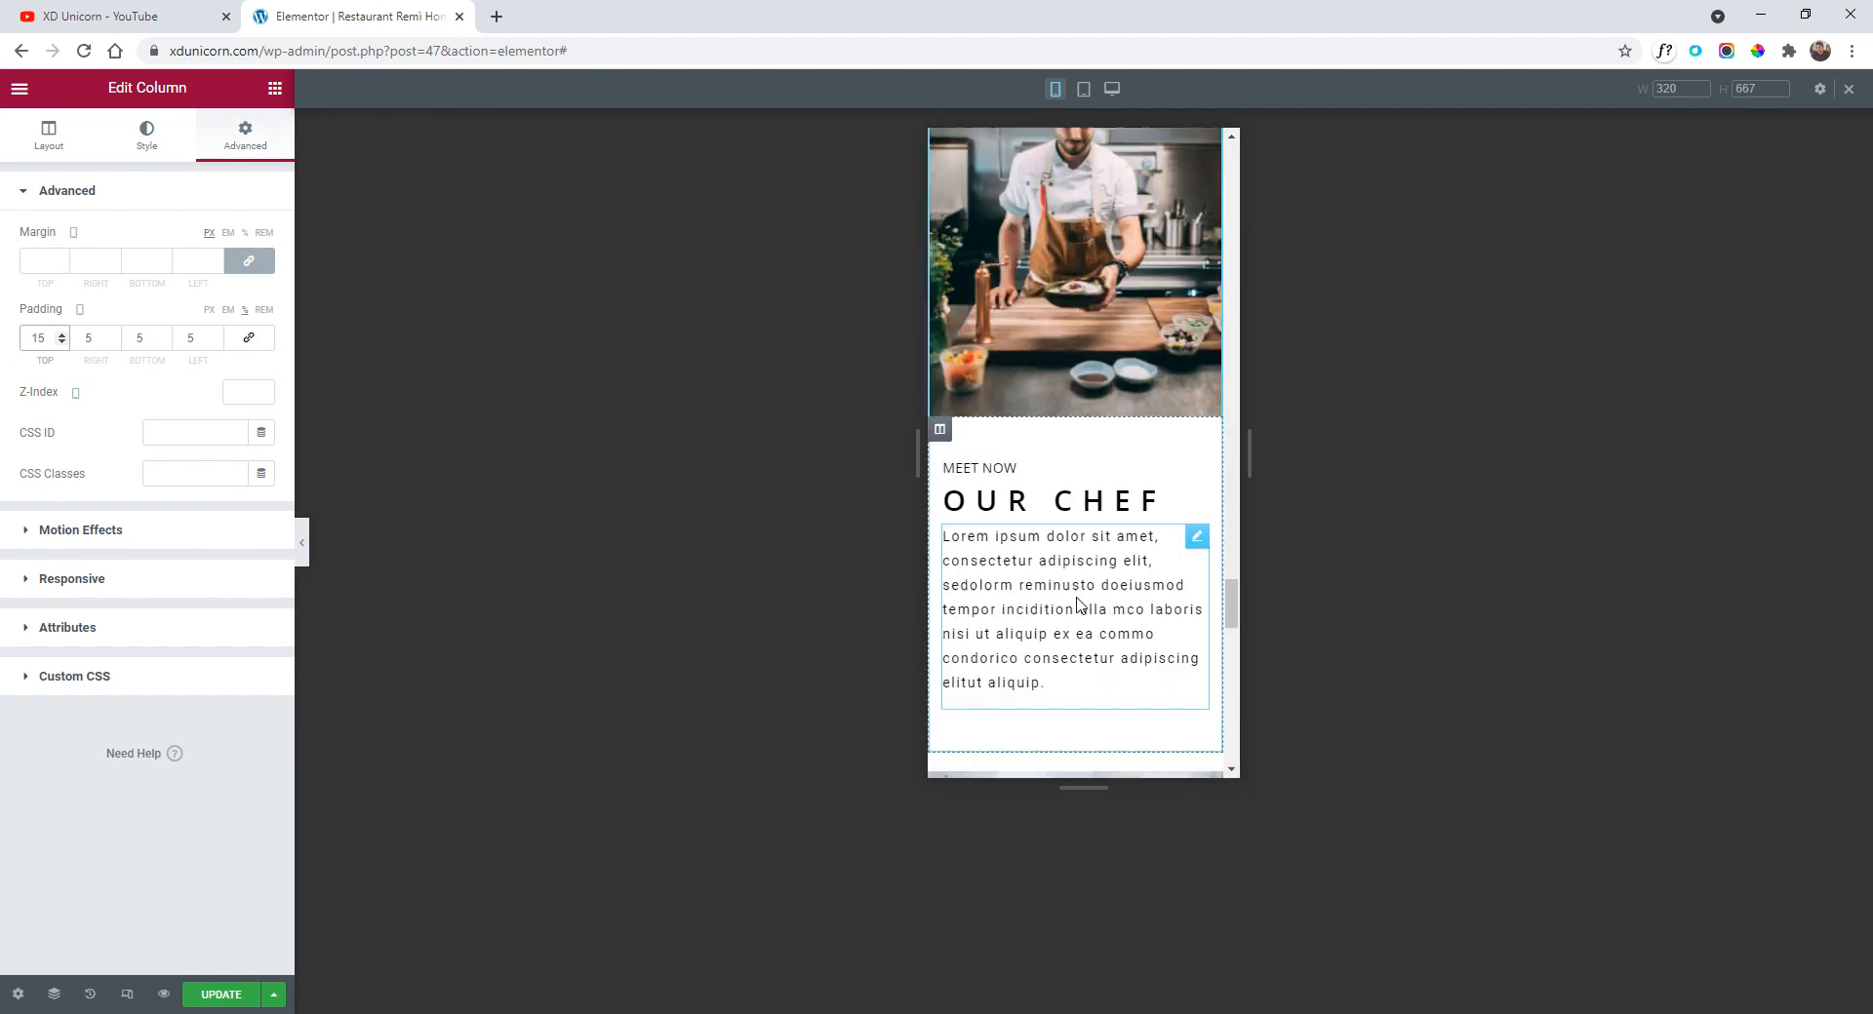
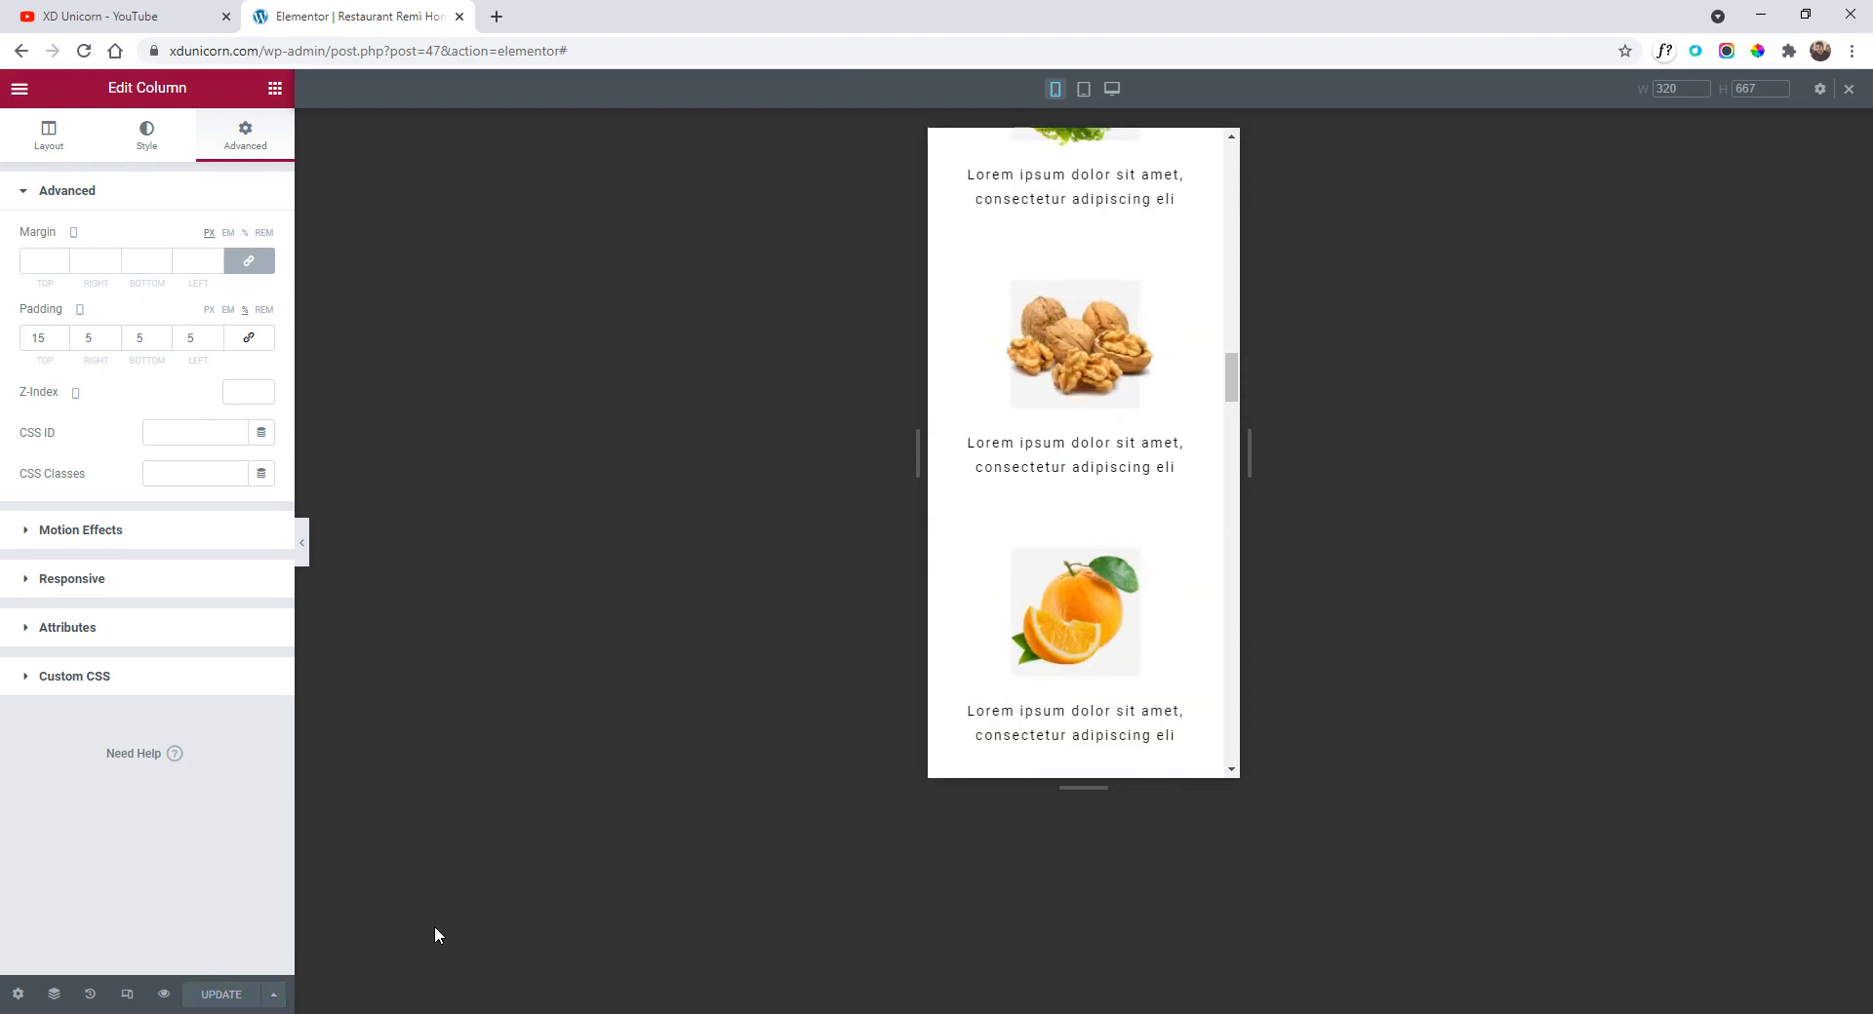
- Open the page preview in a new tab and look through the desktop layout down to the reservation section
scroll(956, 544, up, 15)
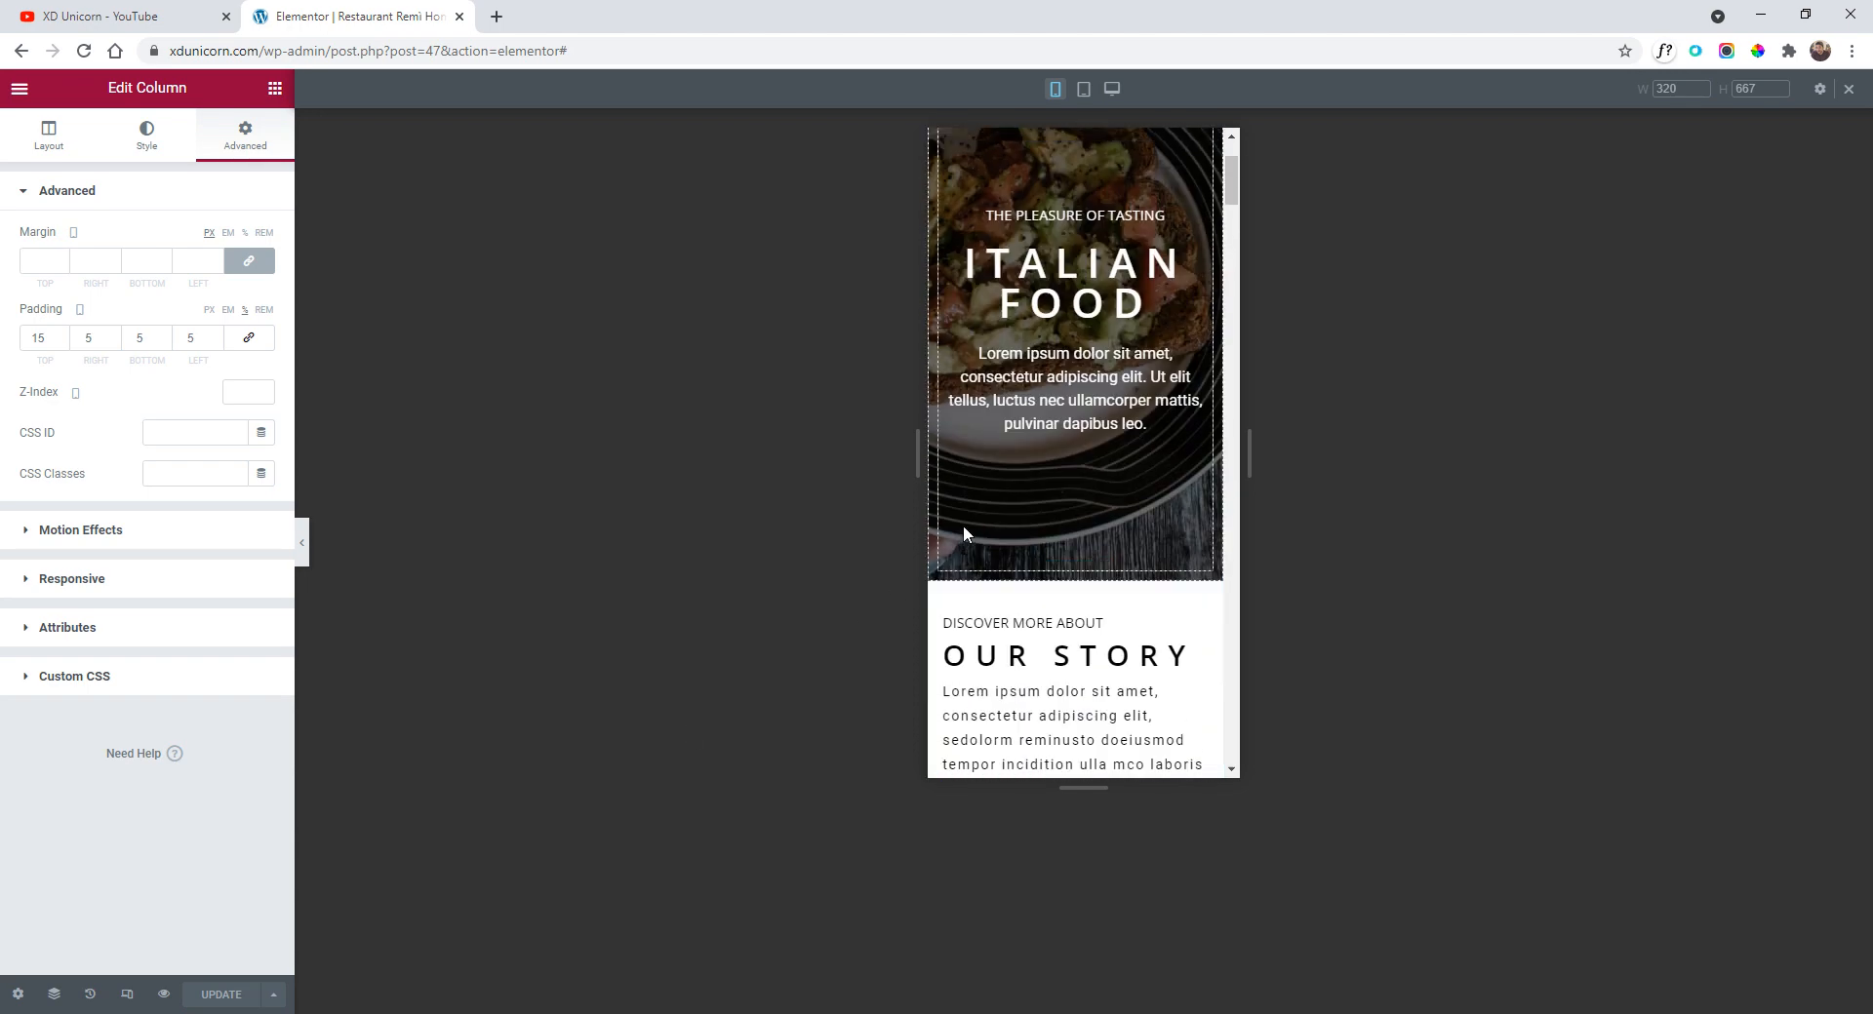
scroll(963, 534, up, 2)
click(162, 994)
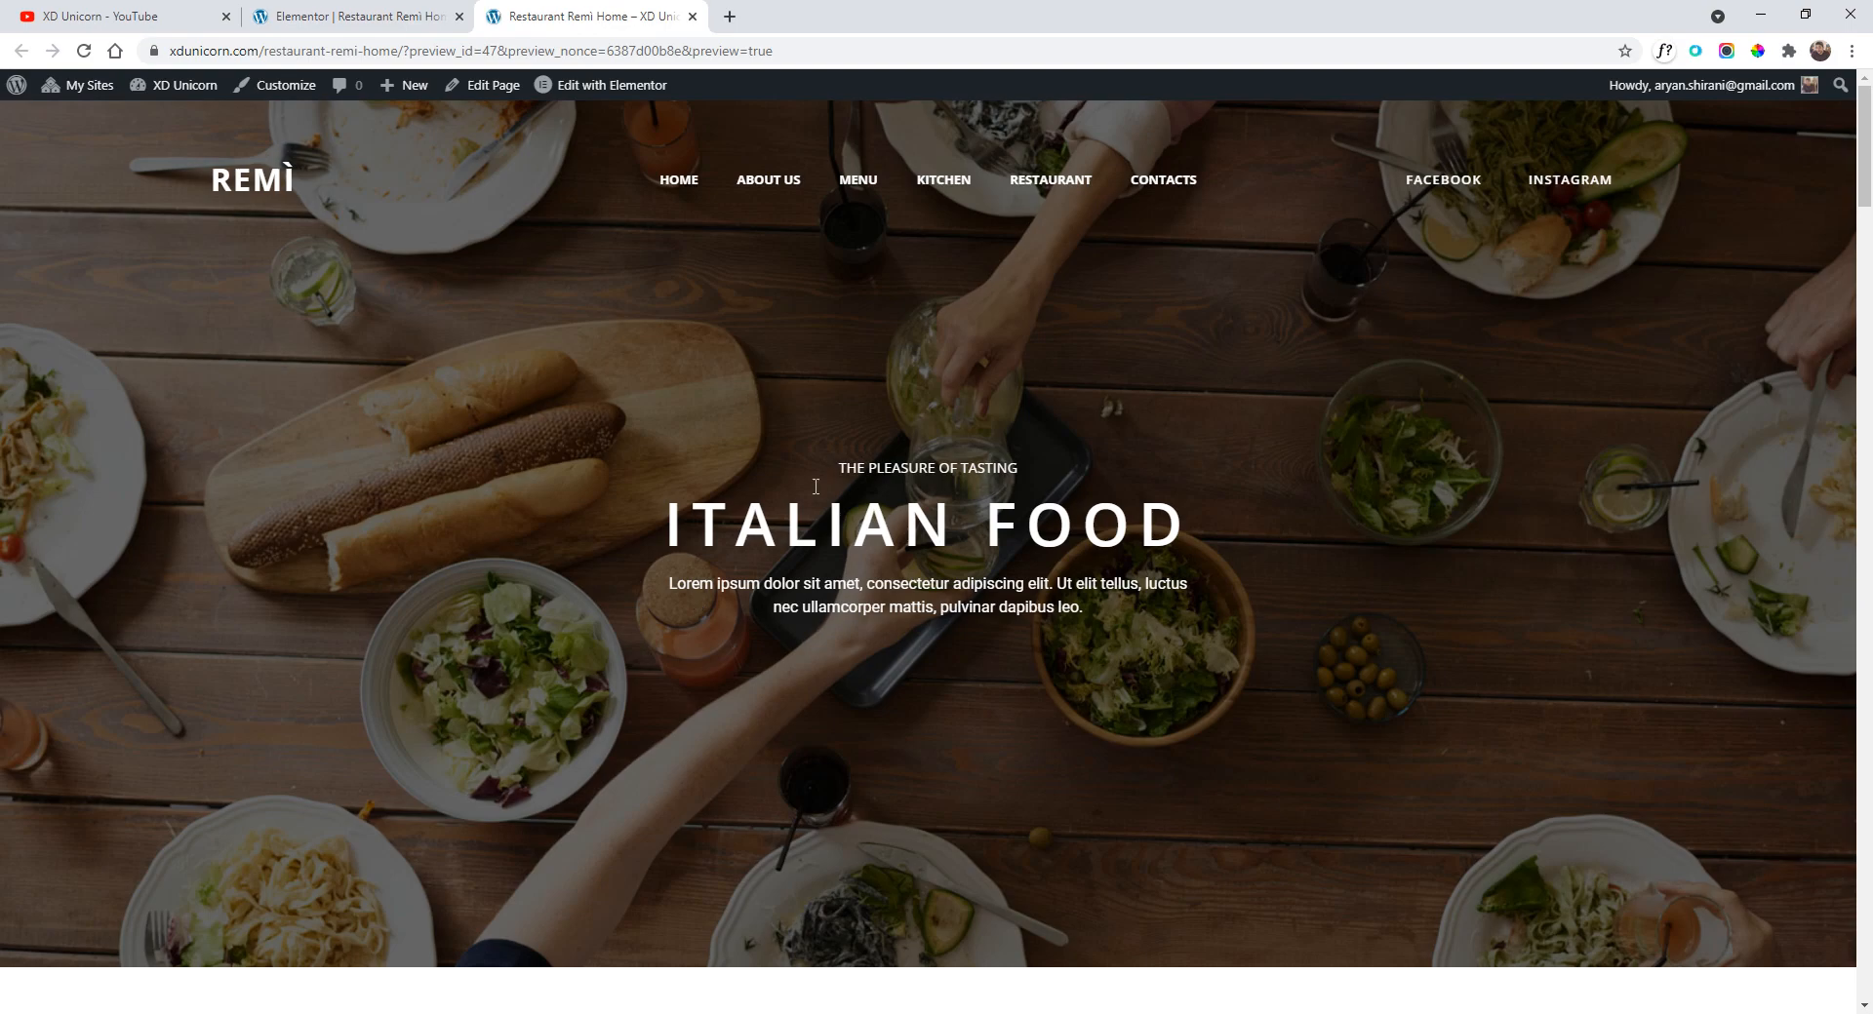
scroll(1697, 263, down, 20)
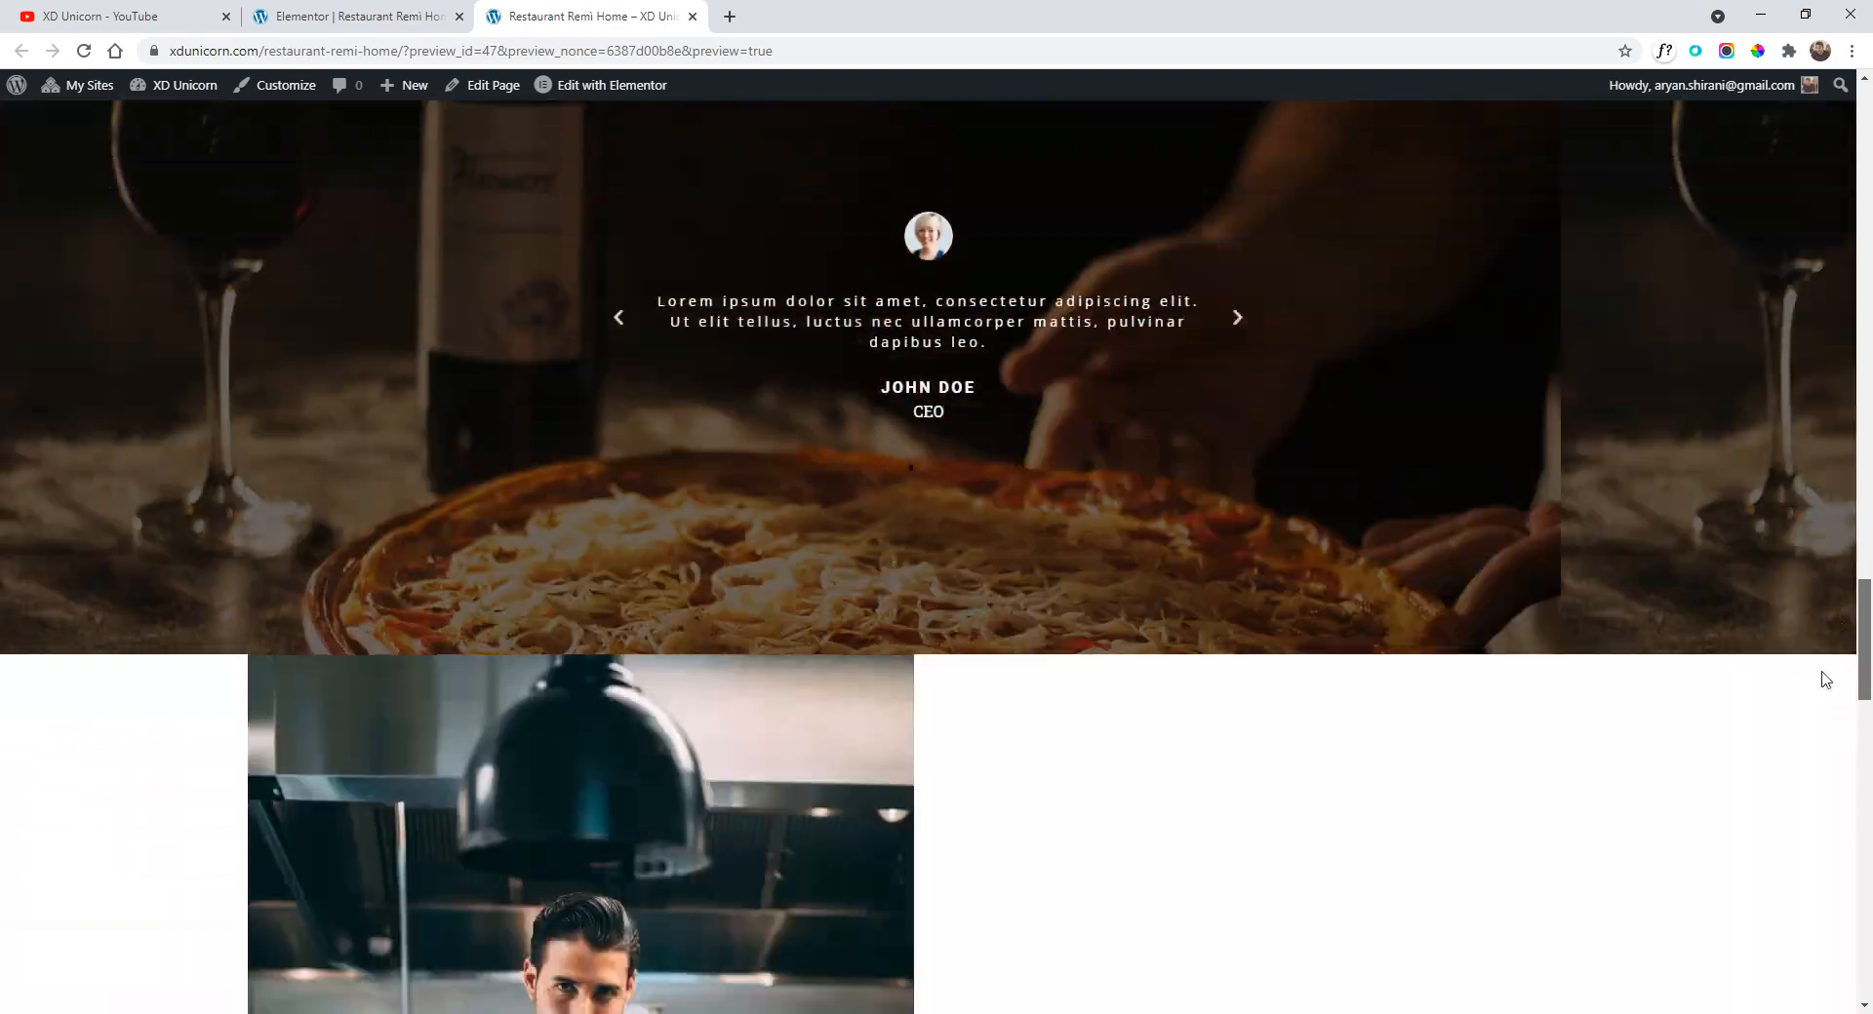
scroll(1825, 680, down, 10)
- Inspect the preview in the browser's developer tools with the iPhone X device view and reload the page
right_click(816, 674)
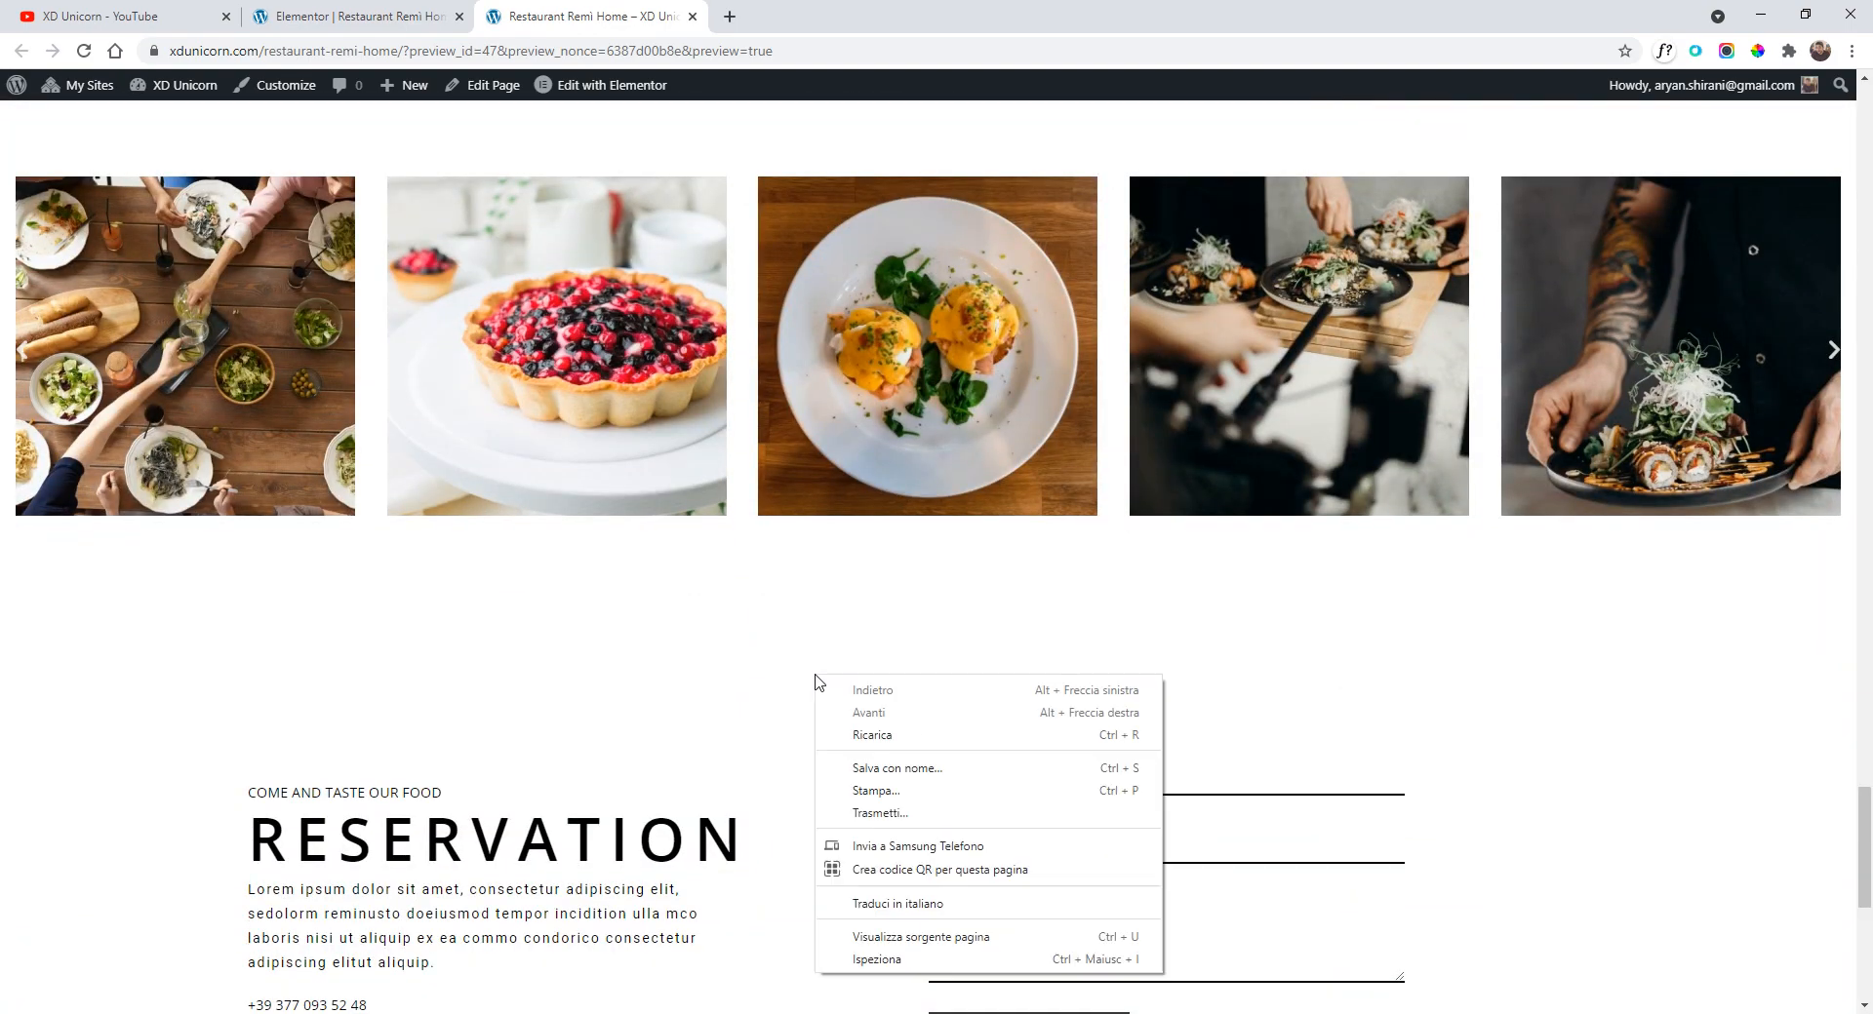
click(882, 961)
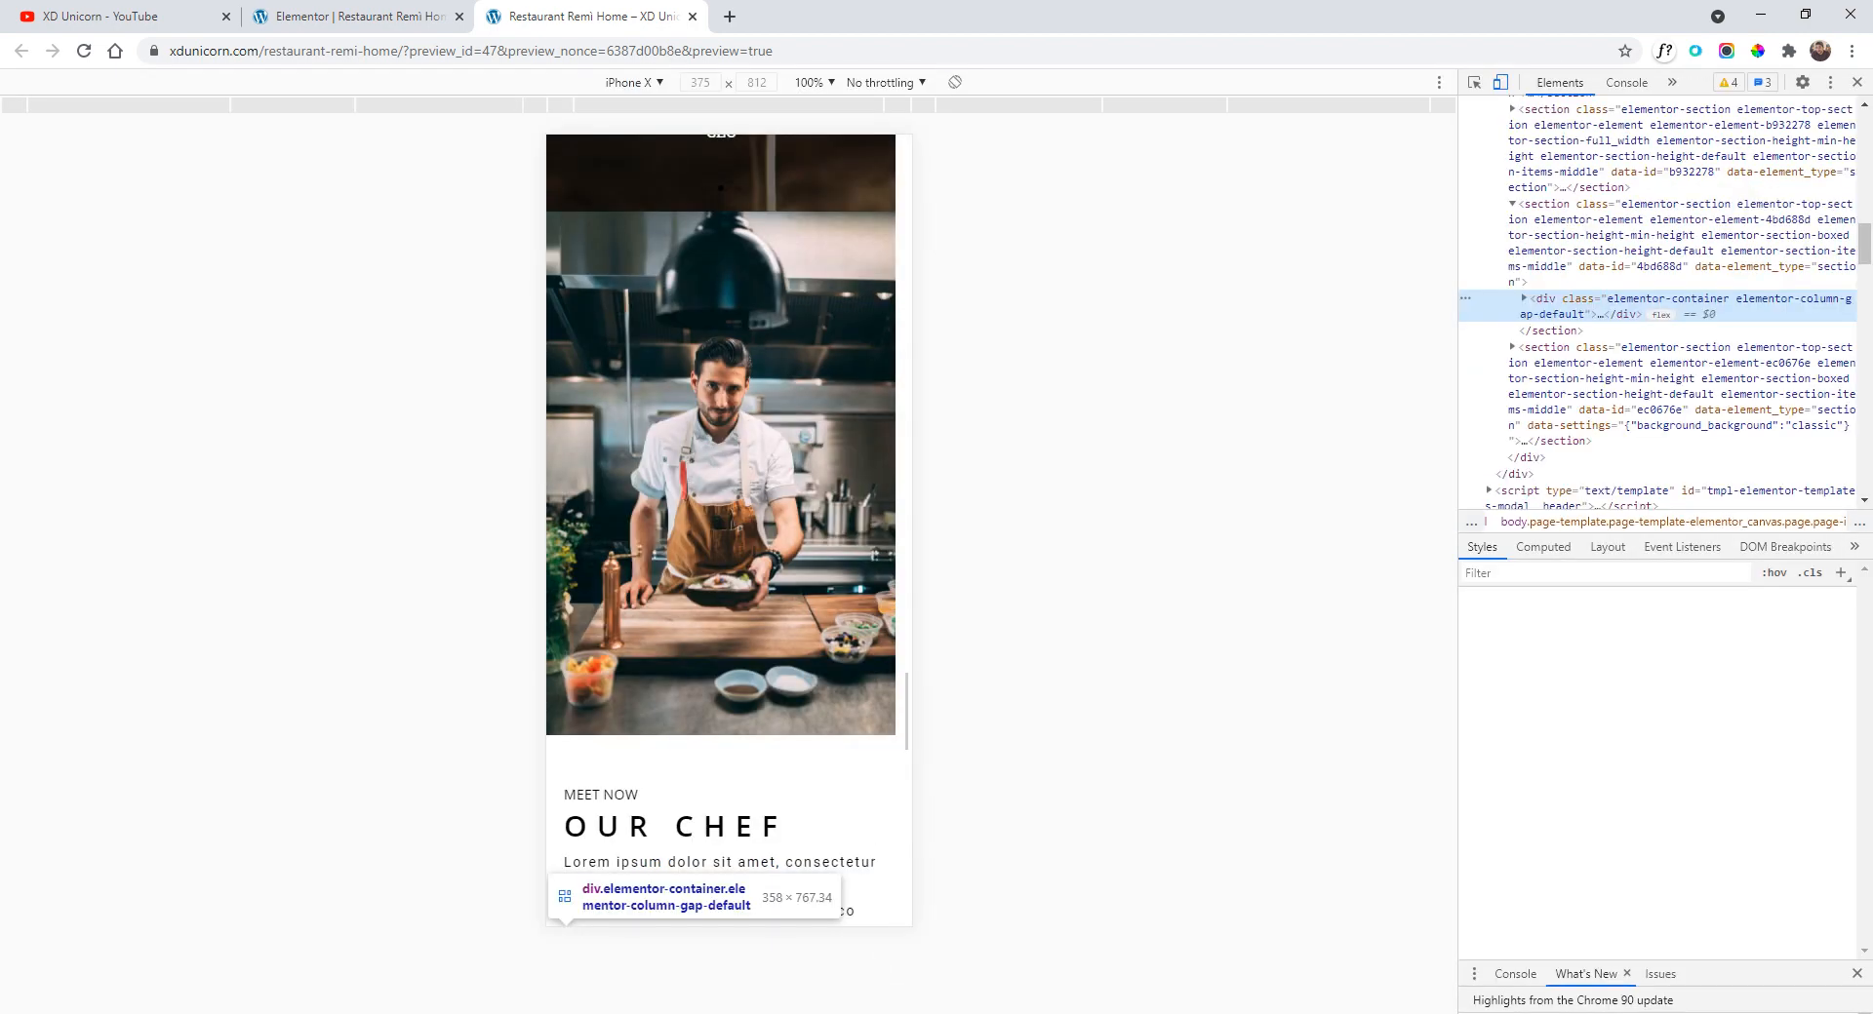
click(85, 52)
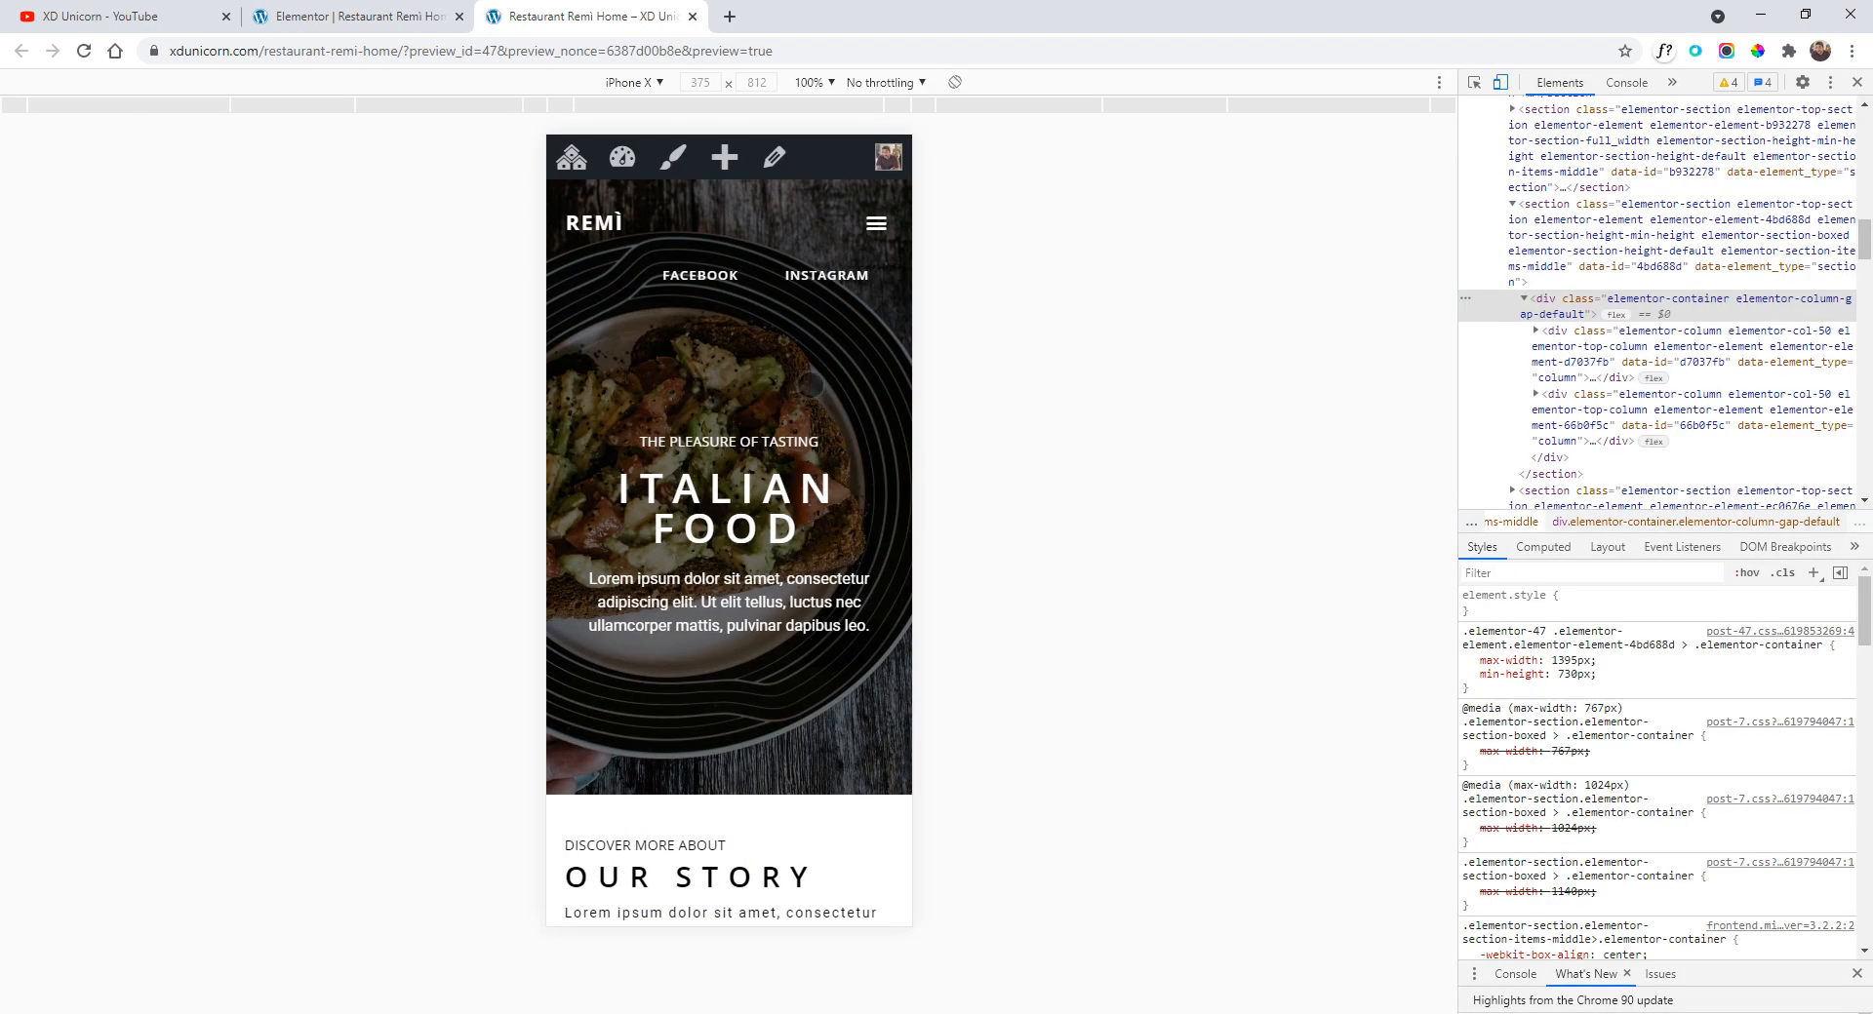
- Test opening and closing the header's hamburger menu and check the hero section in the phone preview
click(888, 228)
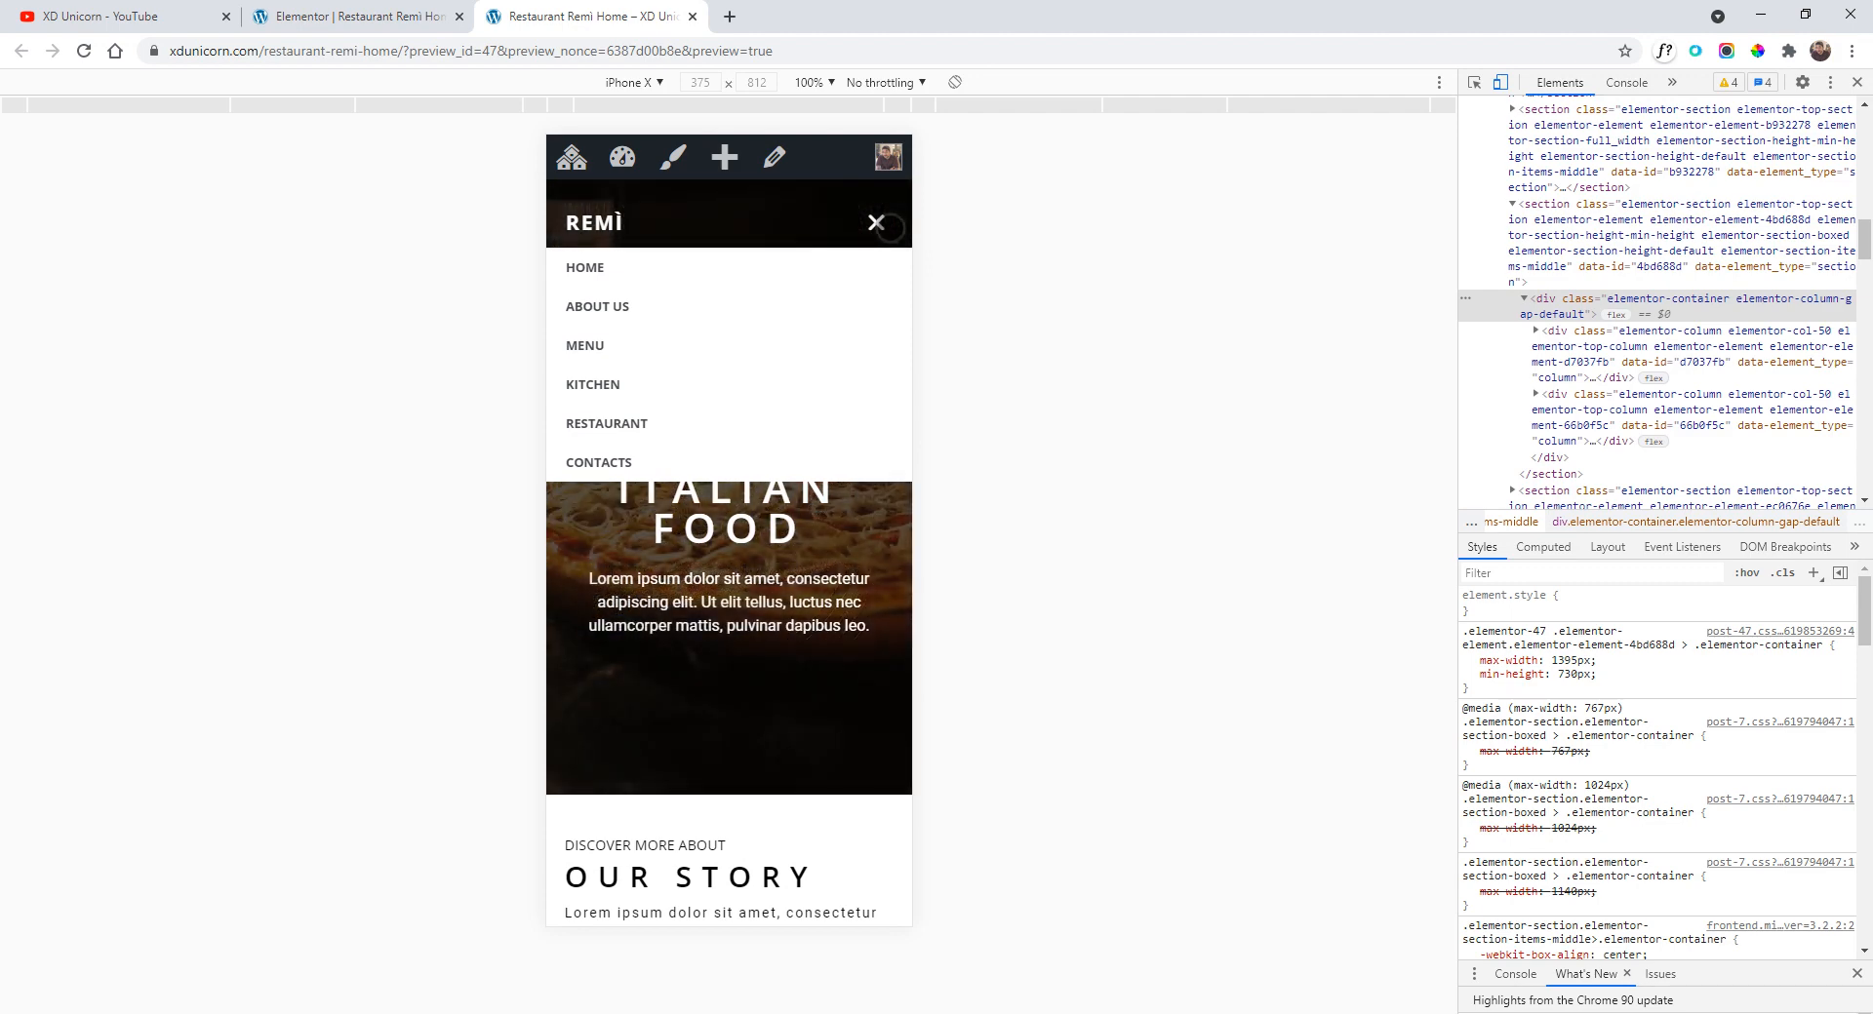
click(889, 228)
scroll(832, 314, down, 3)
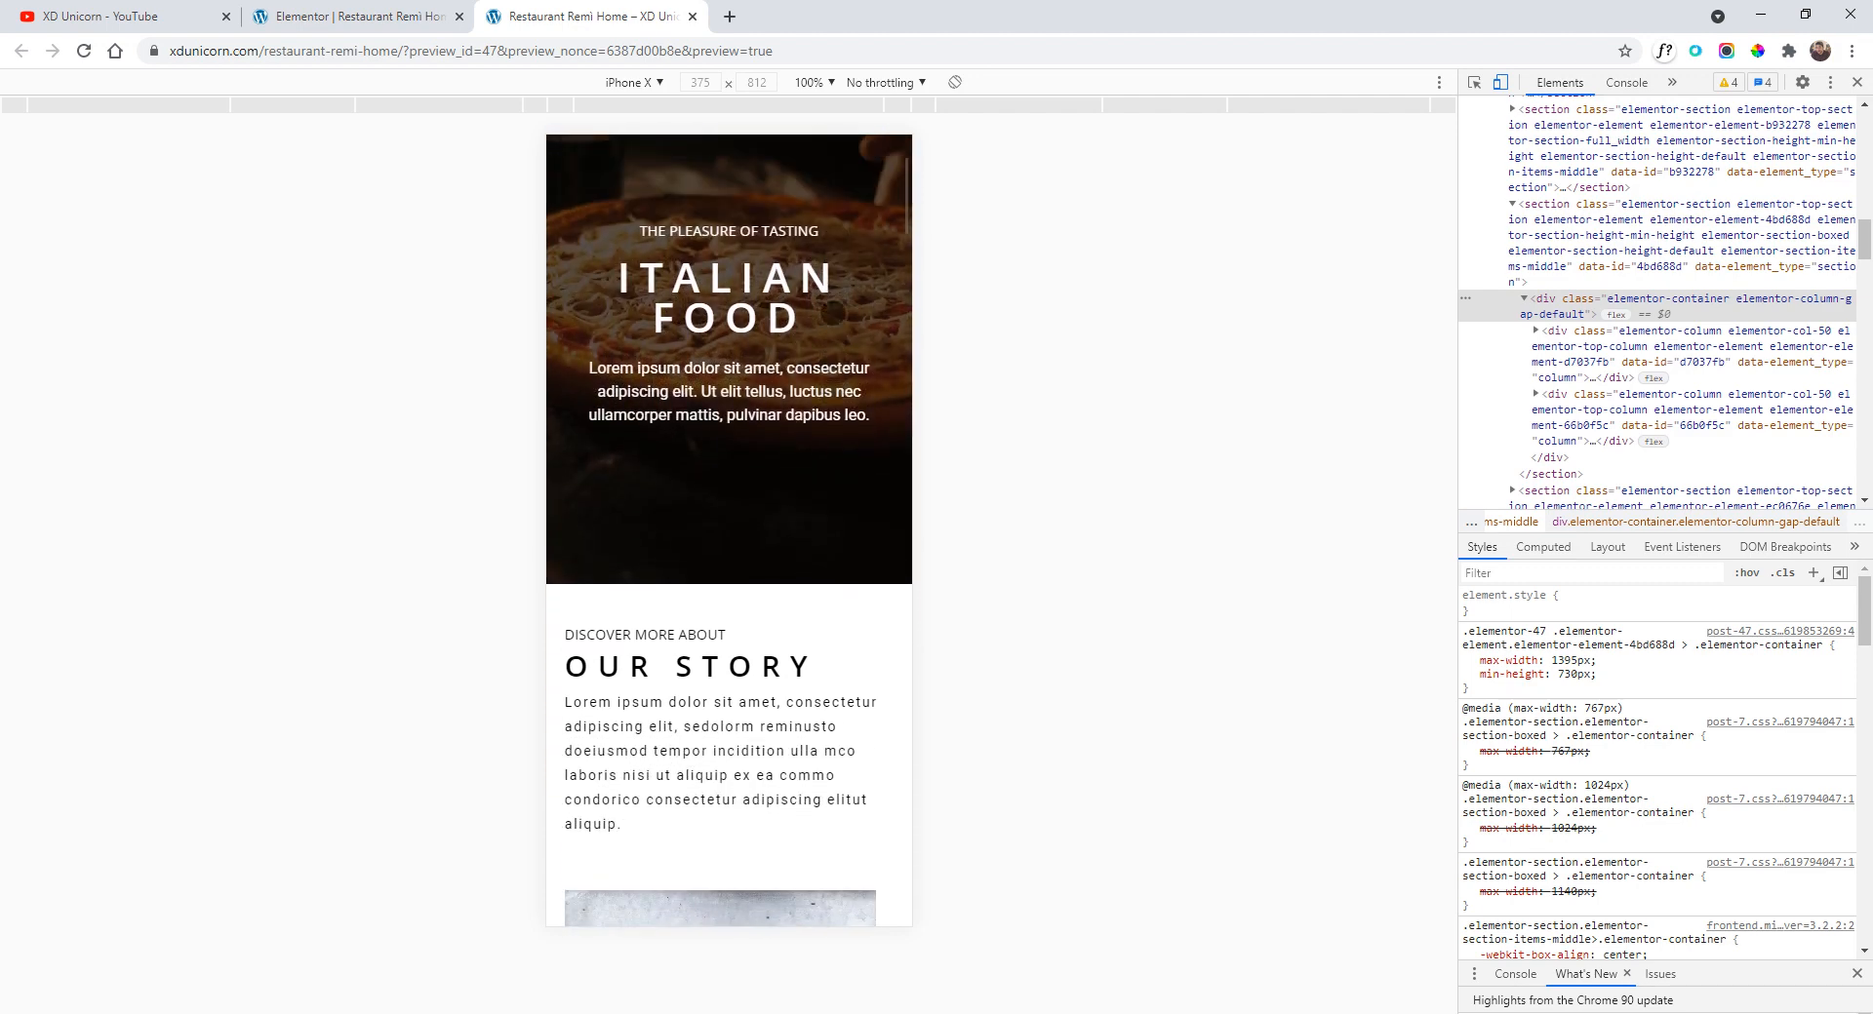
scroll(728, 472, up, 3)
scroll(739, 587, down, 1)
scroll(739, 587, up, 1)
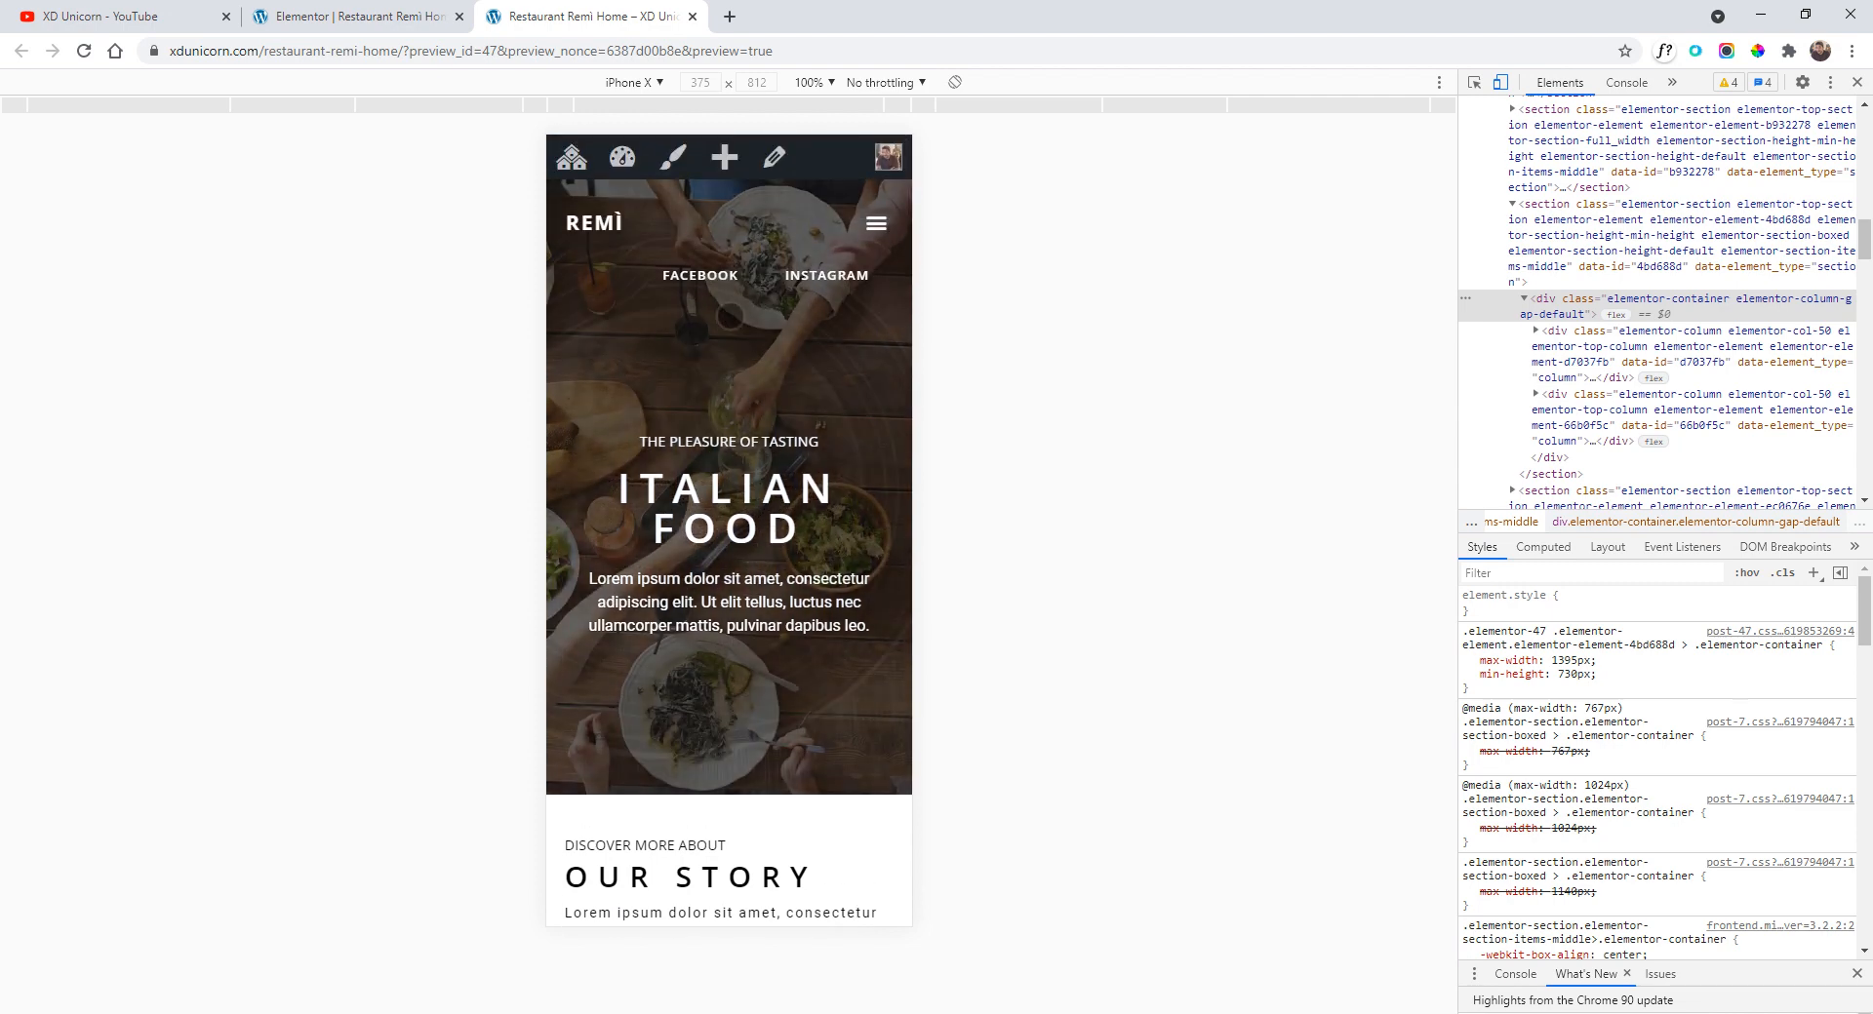
- Look through the iPhone X preview from the hero section to the footer, checking image alignment, ingredients, menu list, chef and reservation sections
scroll(729, 527, down, 2)
scroll(592, 358, down, 11)
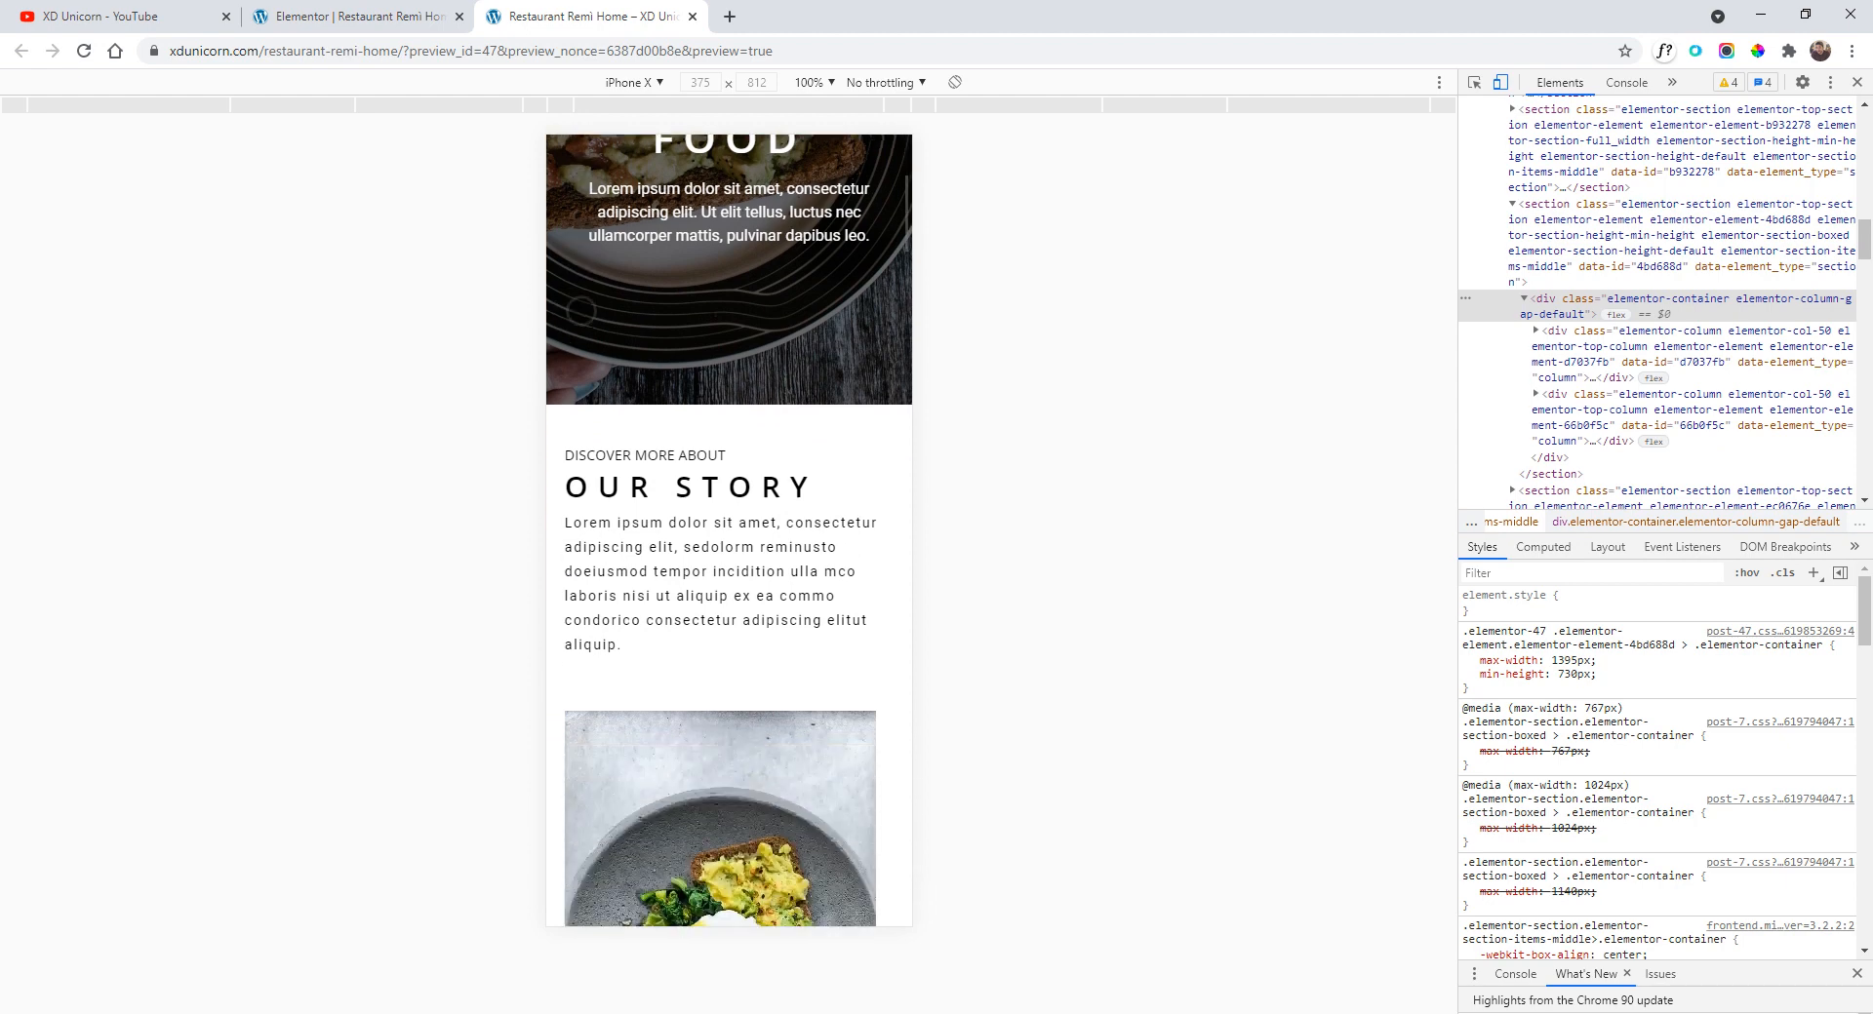
scroll(592, 357, down, 4)
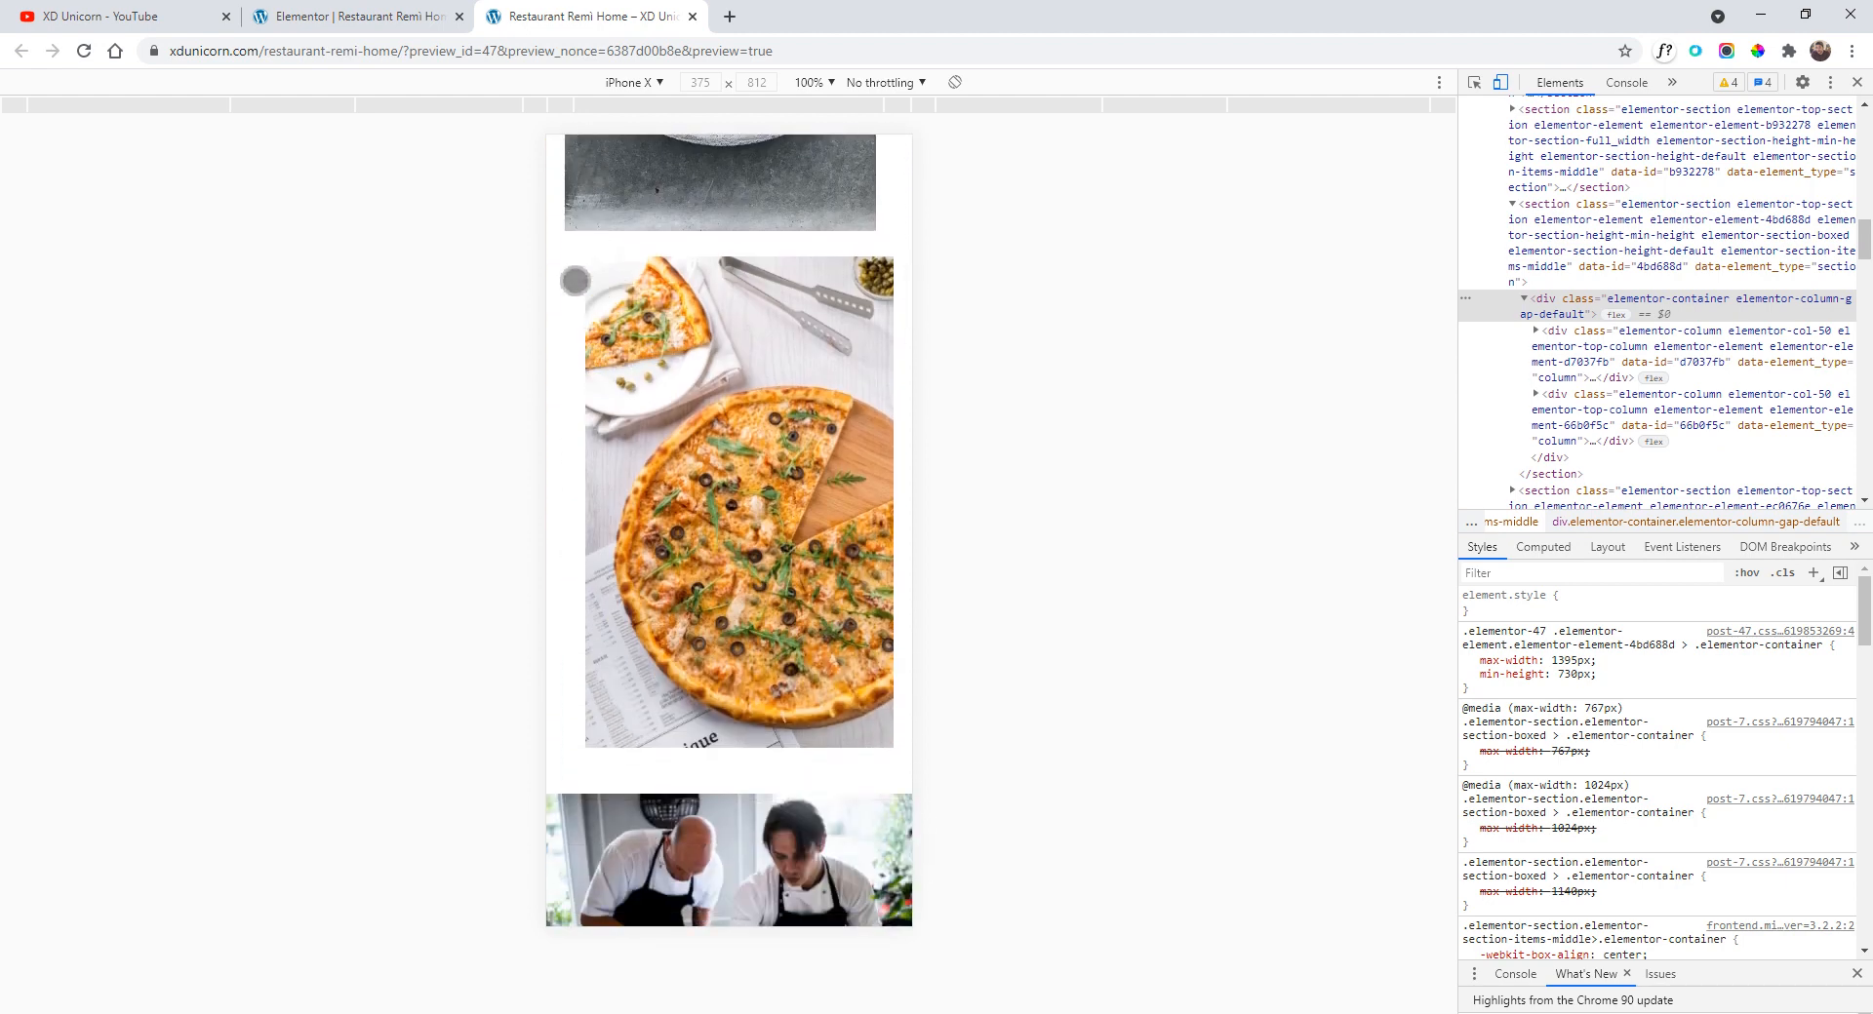
scroll(587, 304, down, 7)
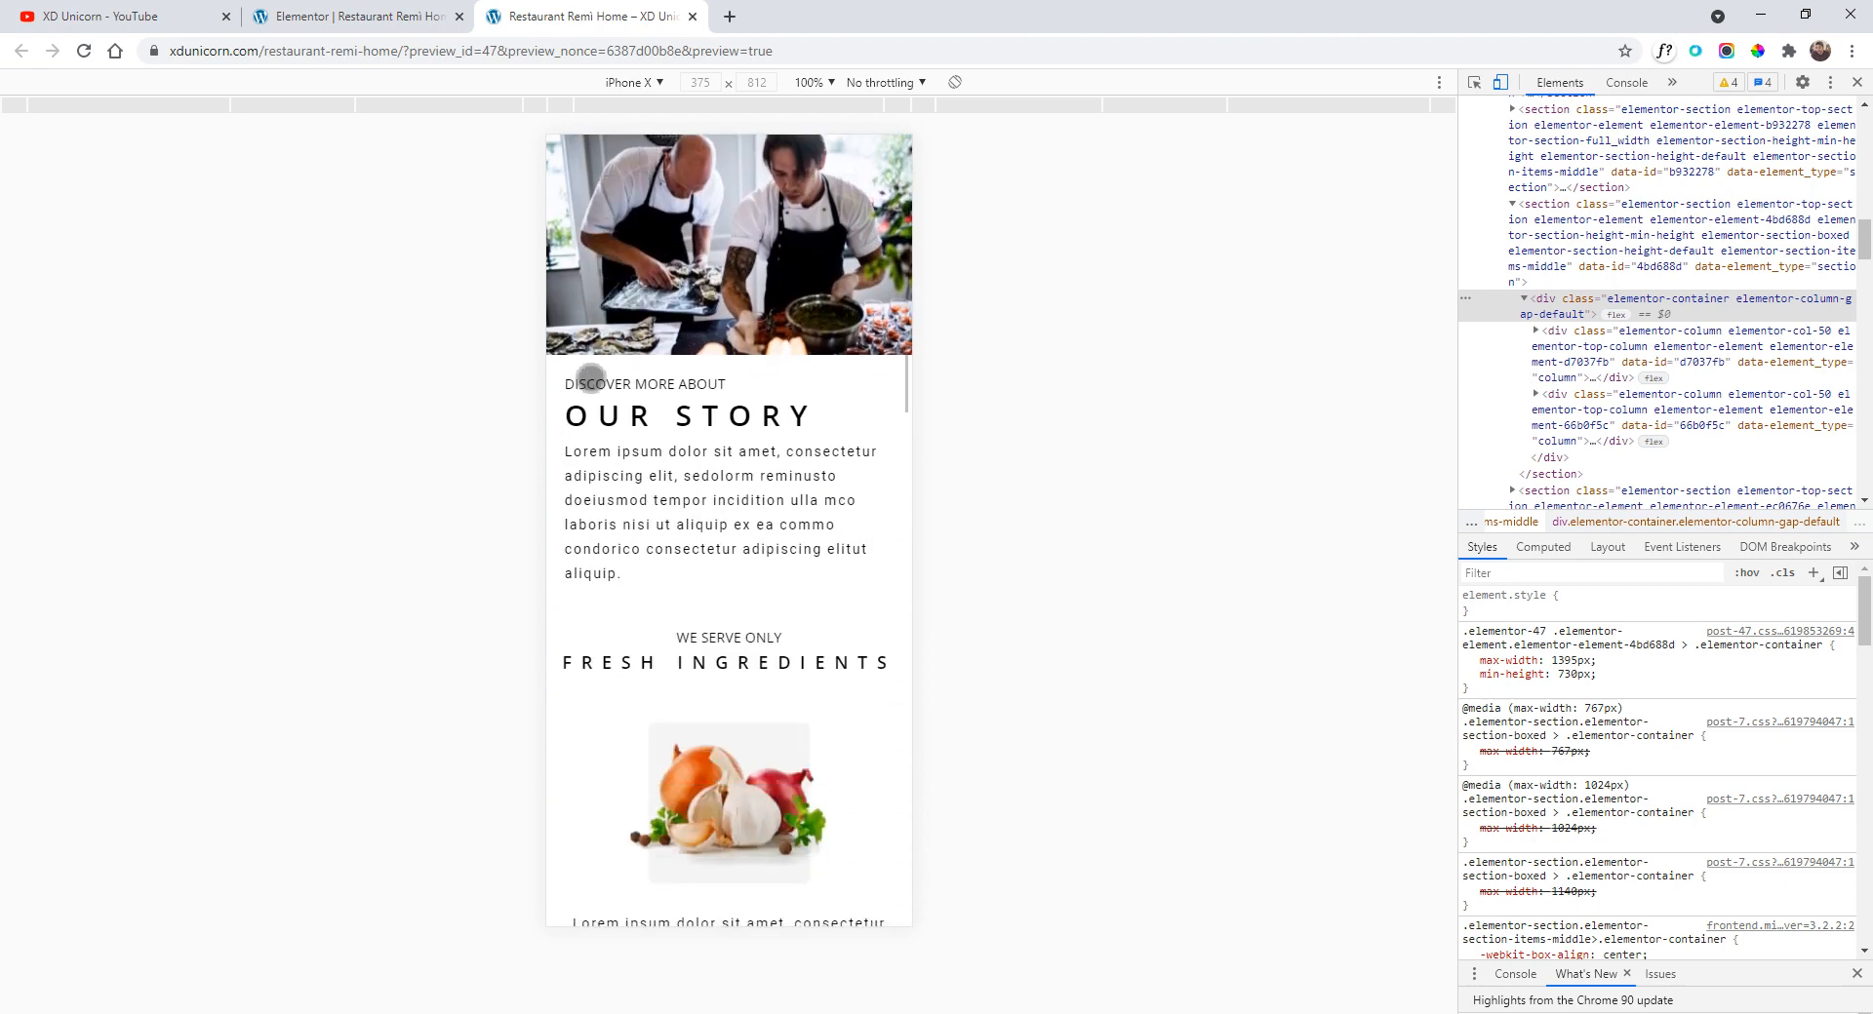
scroll(640, 343, down, 18)
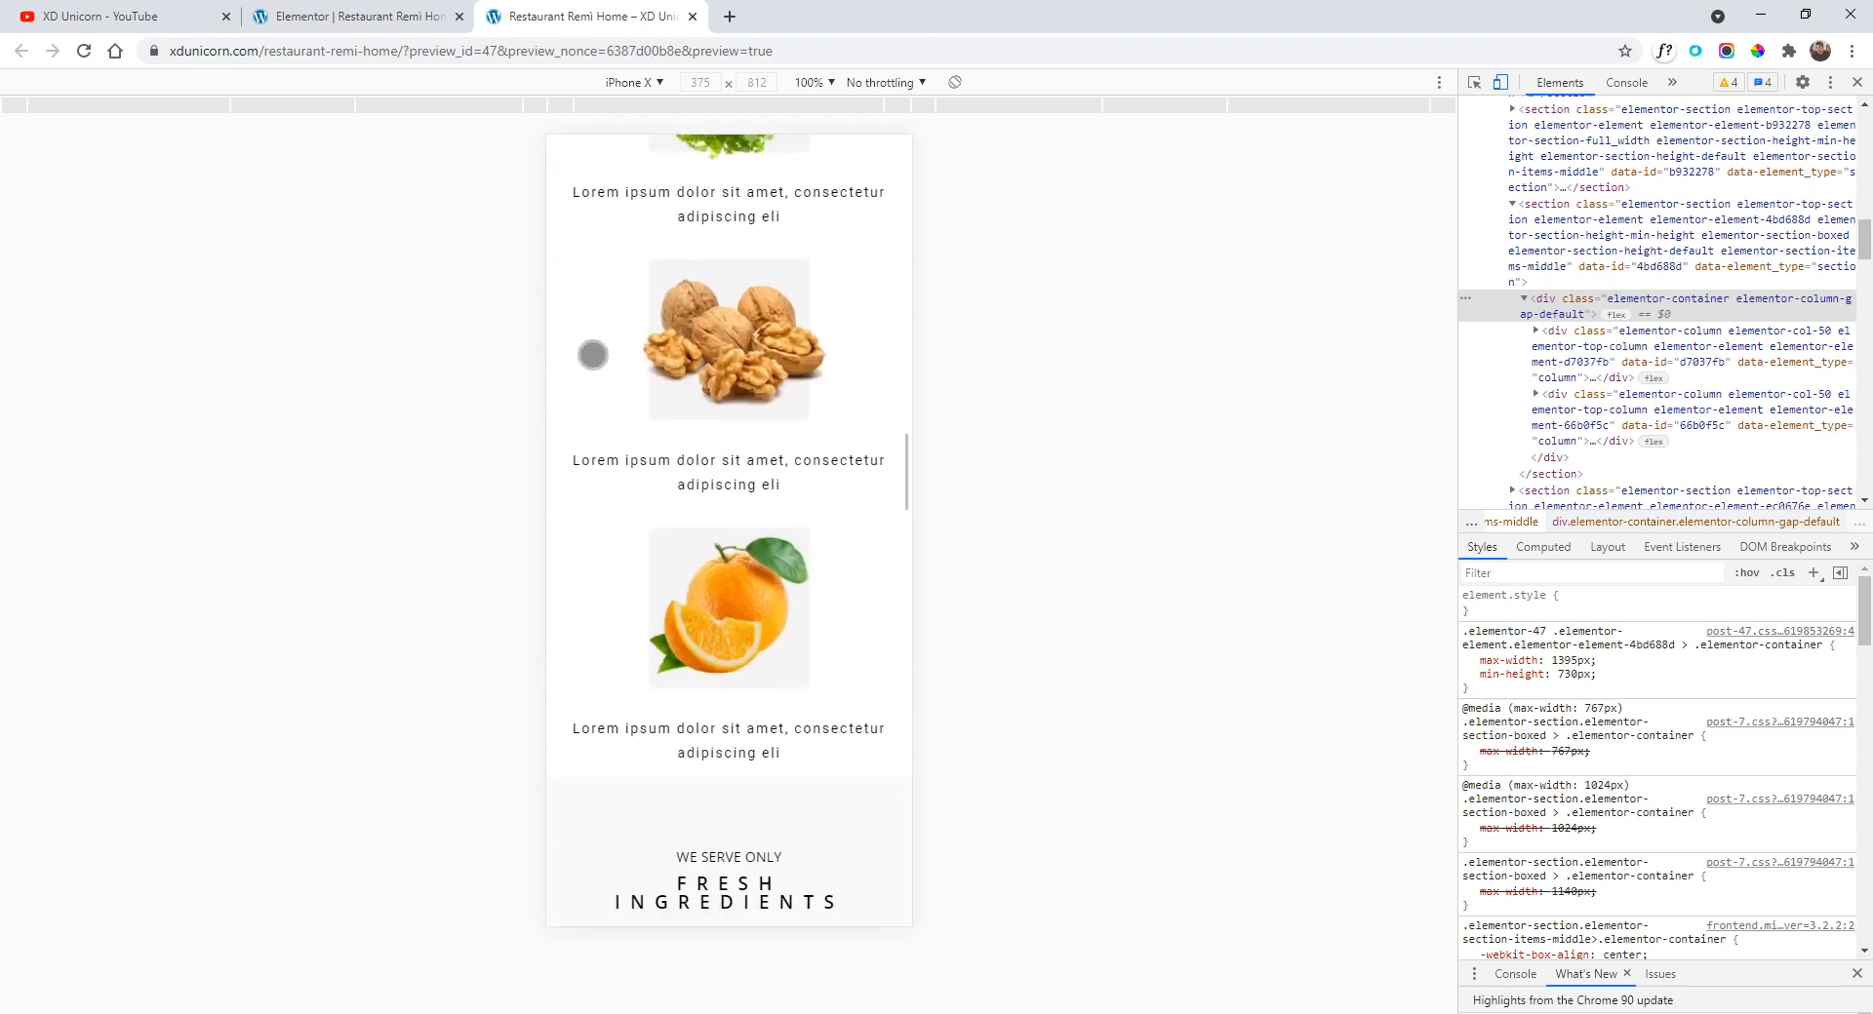
scroll(598, 360, down, 6)
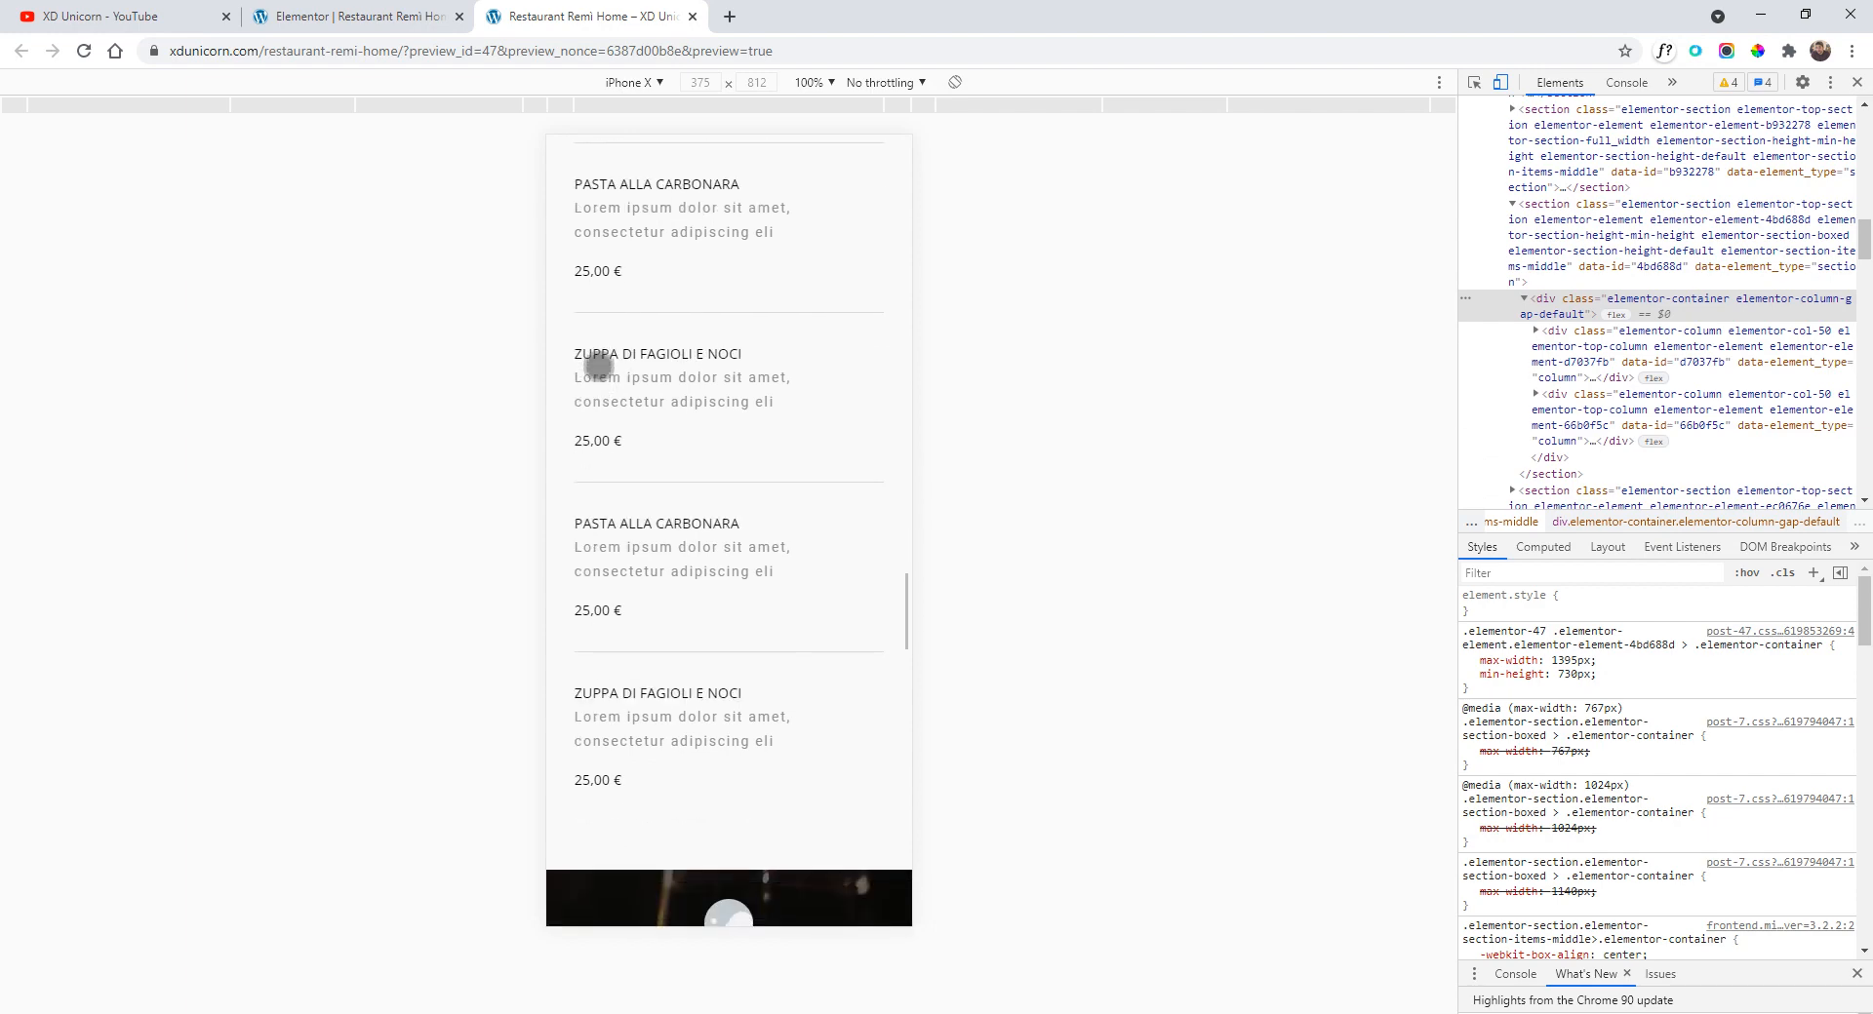
scroll(559, 366, down, 10)
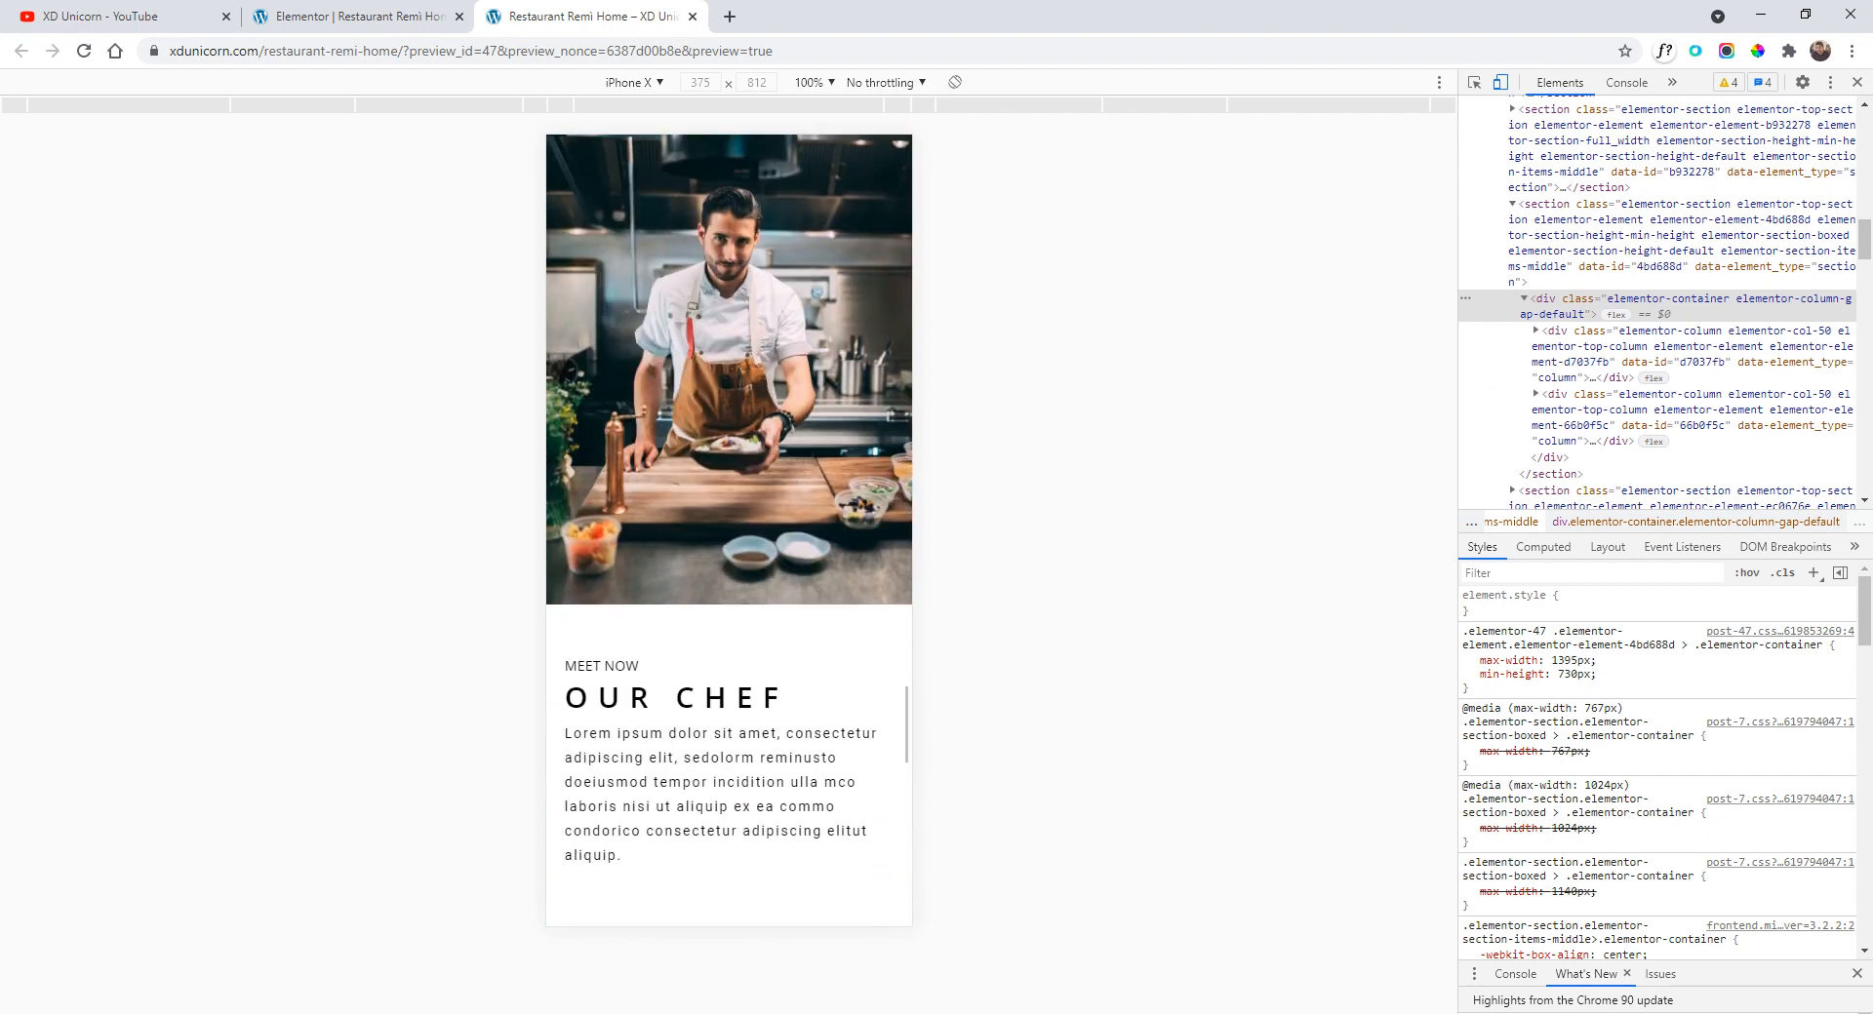
scroll(564, 372, down, 3)
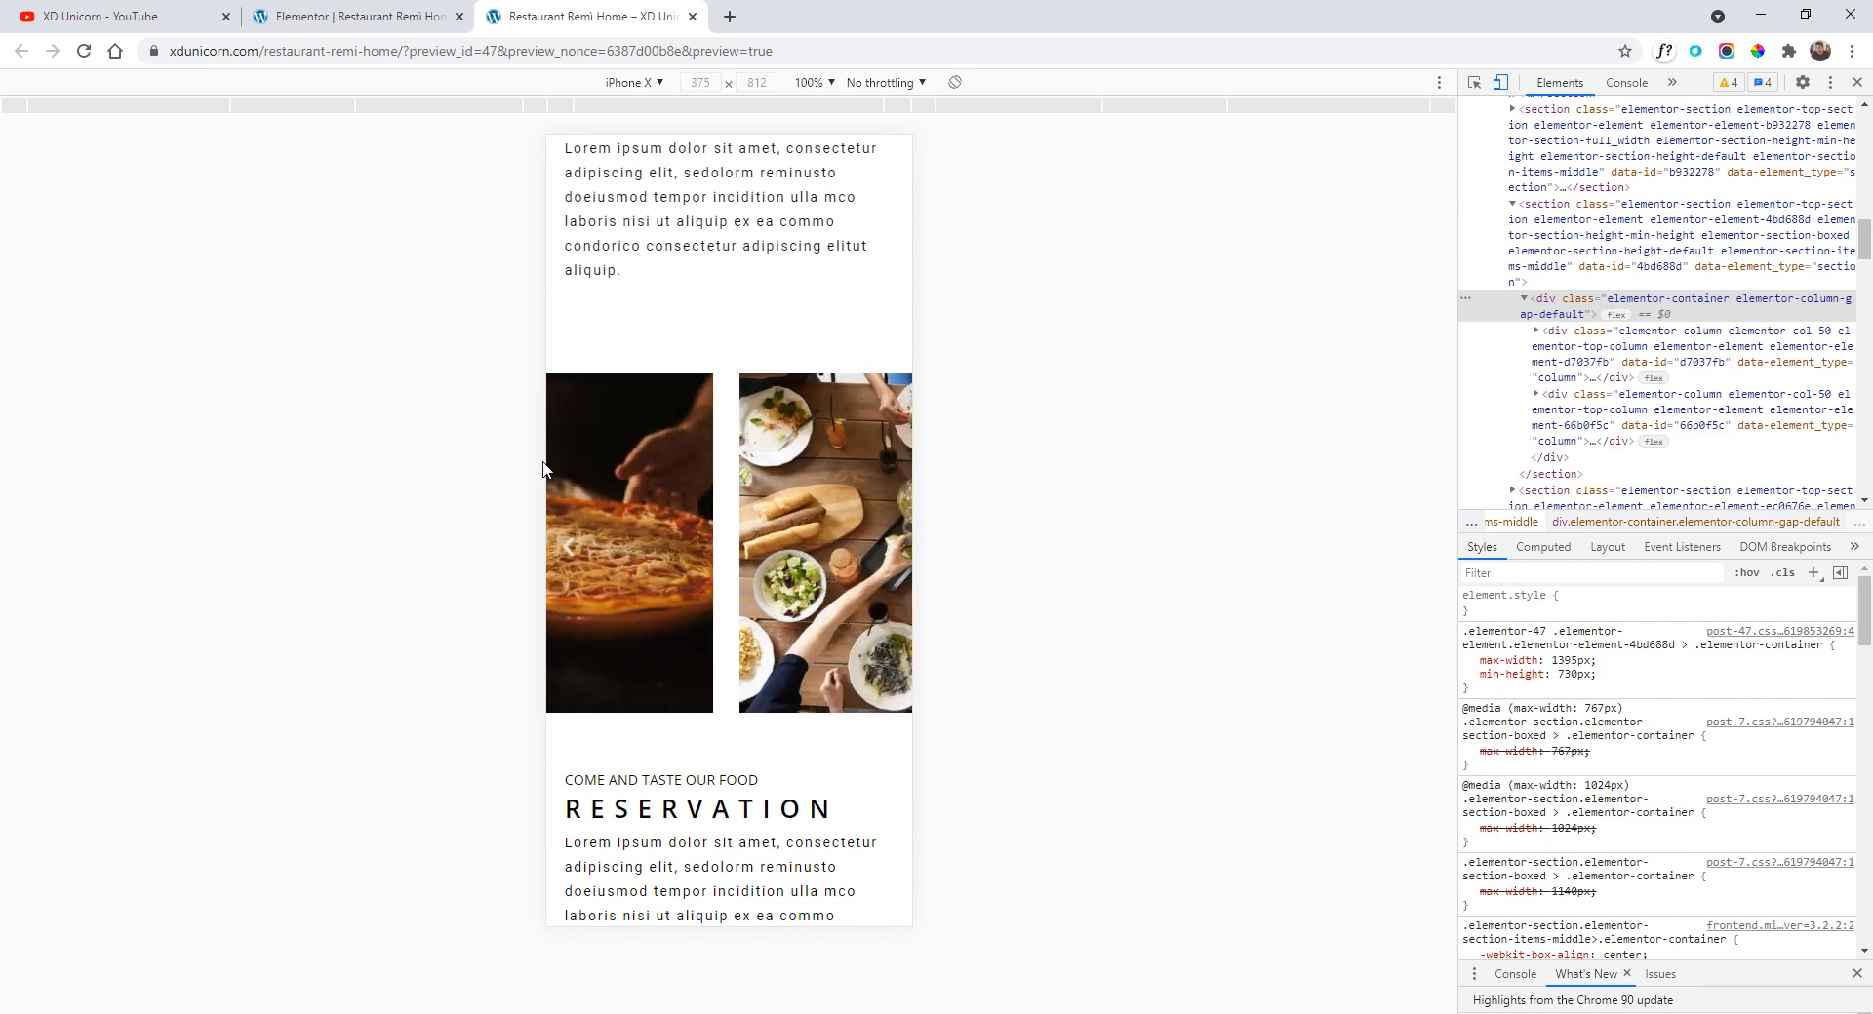
scroll(644, 499, down, 1)
scroll(677, 498, down, 9)
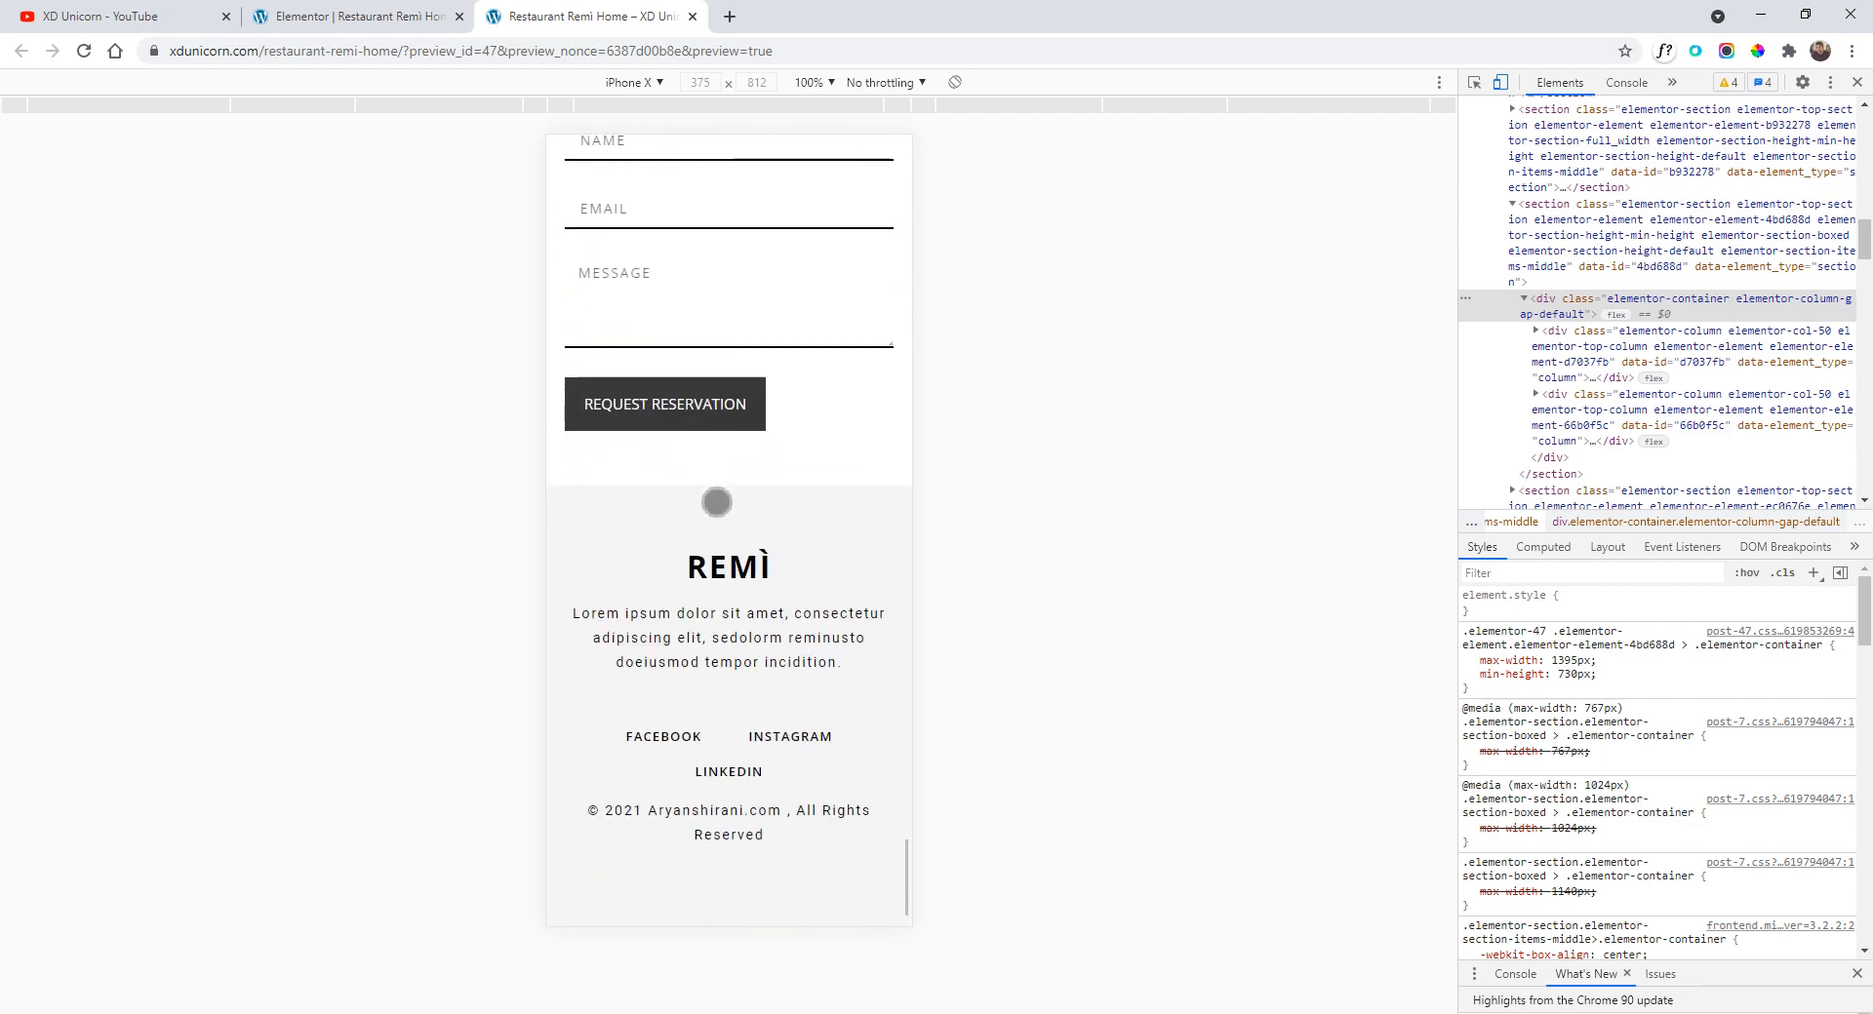
scroll(728, 539, up, 6)
- Back in the Elementor editor, set the horizontal alignment of the header column holding the FACEBOOK and INSTAGRAM links to Center
click(390, 17)
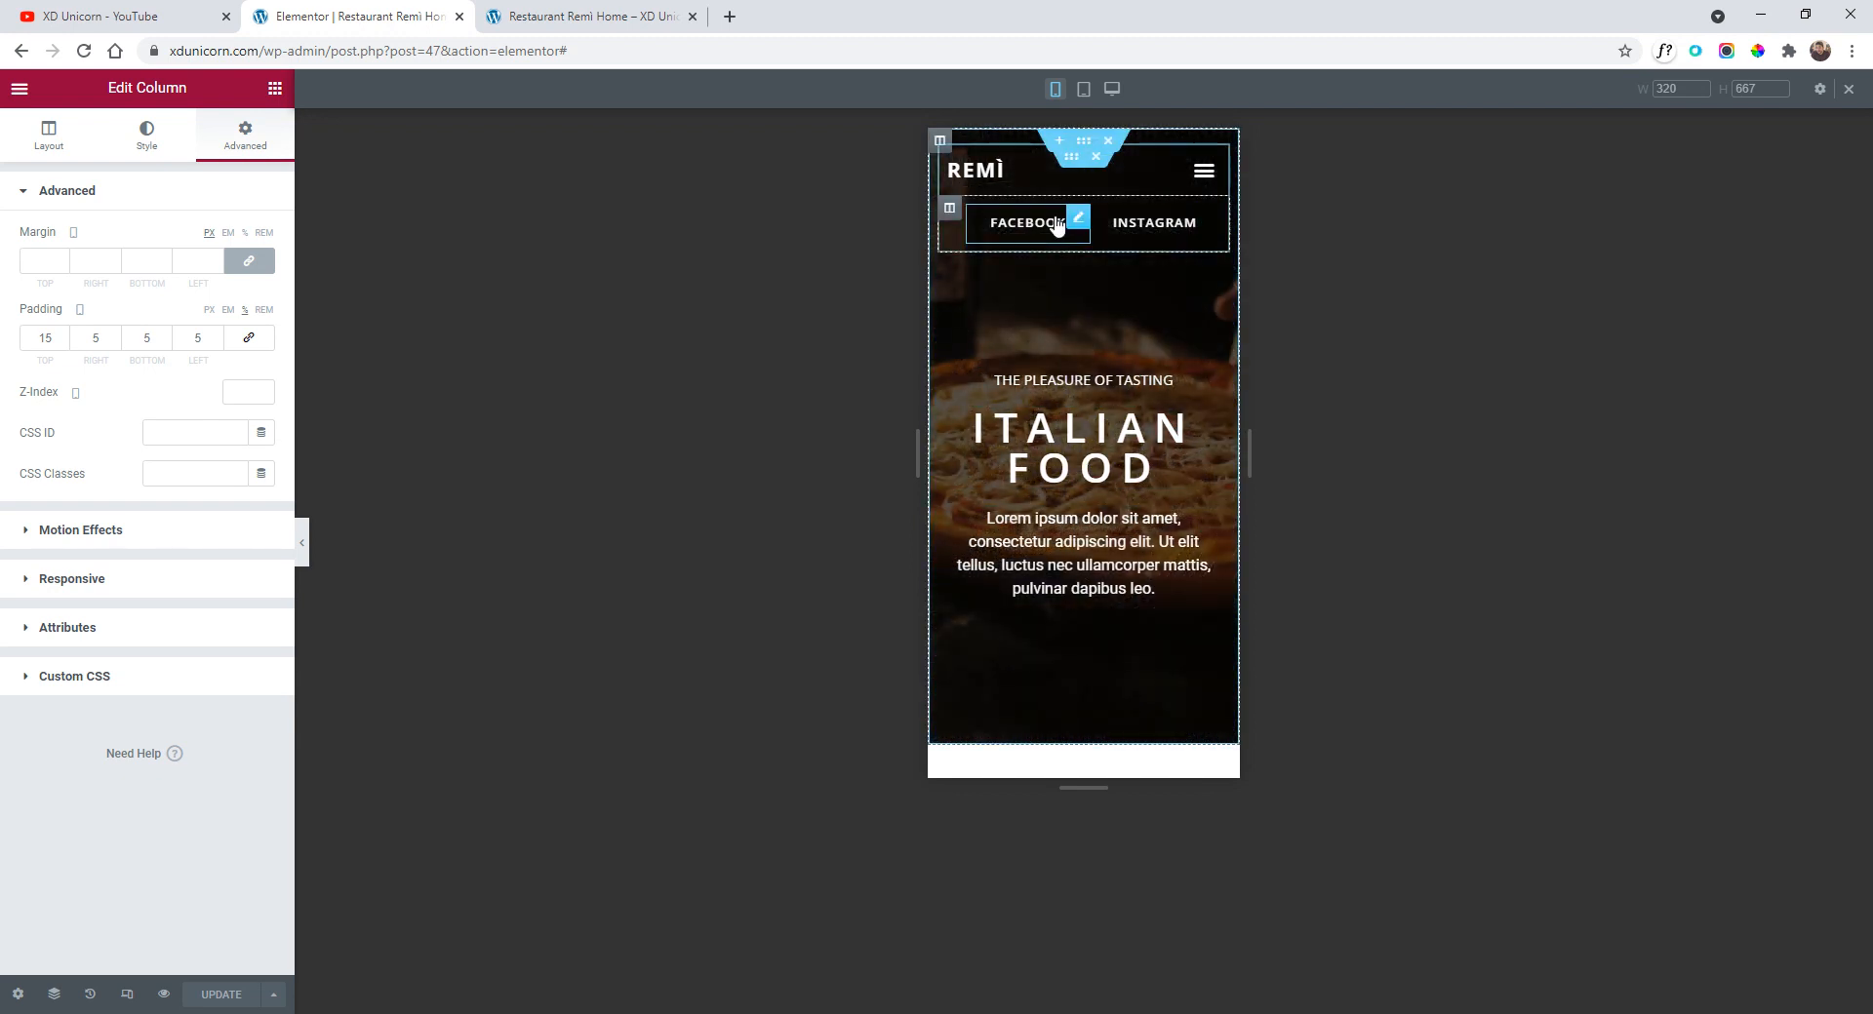
click(951, 210)
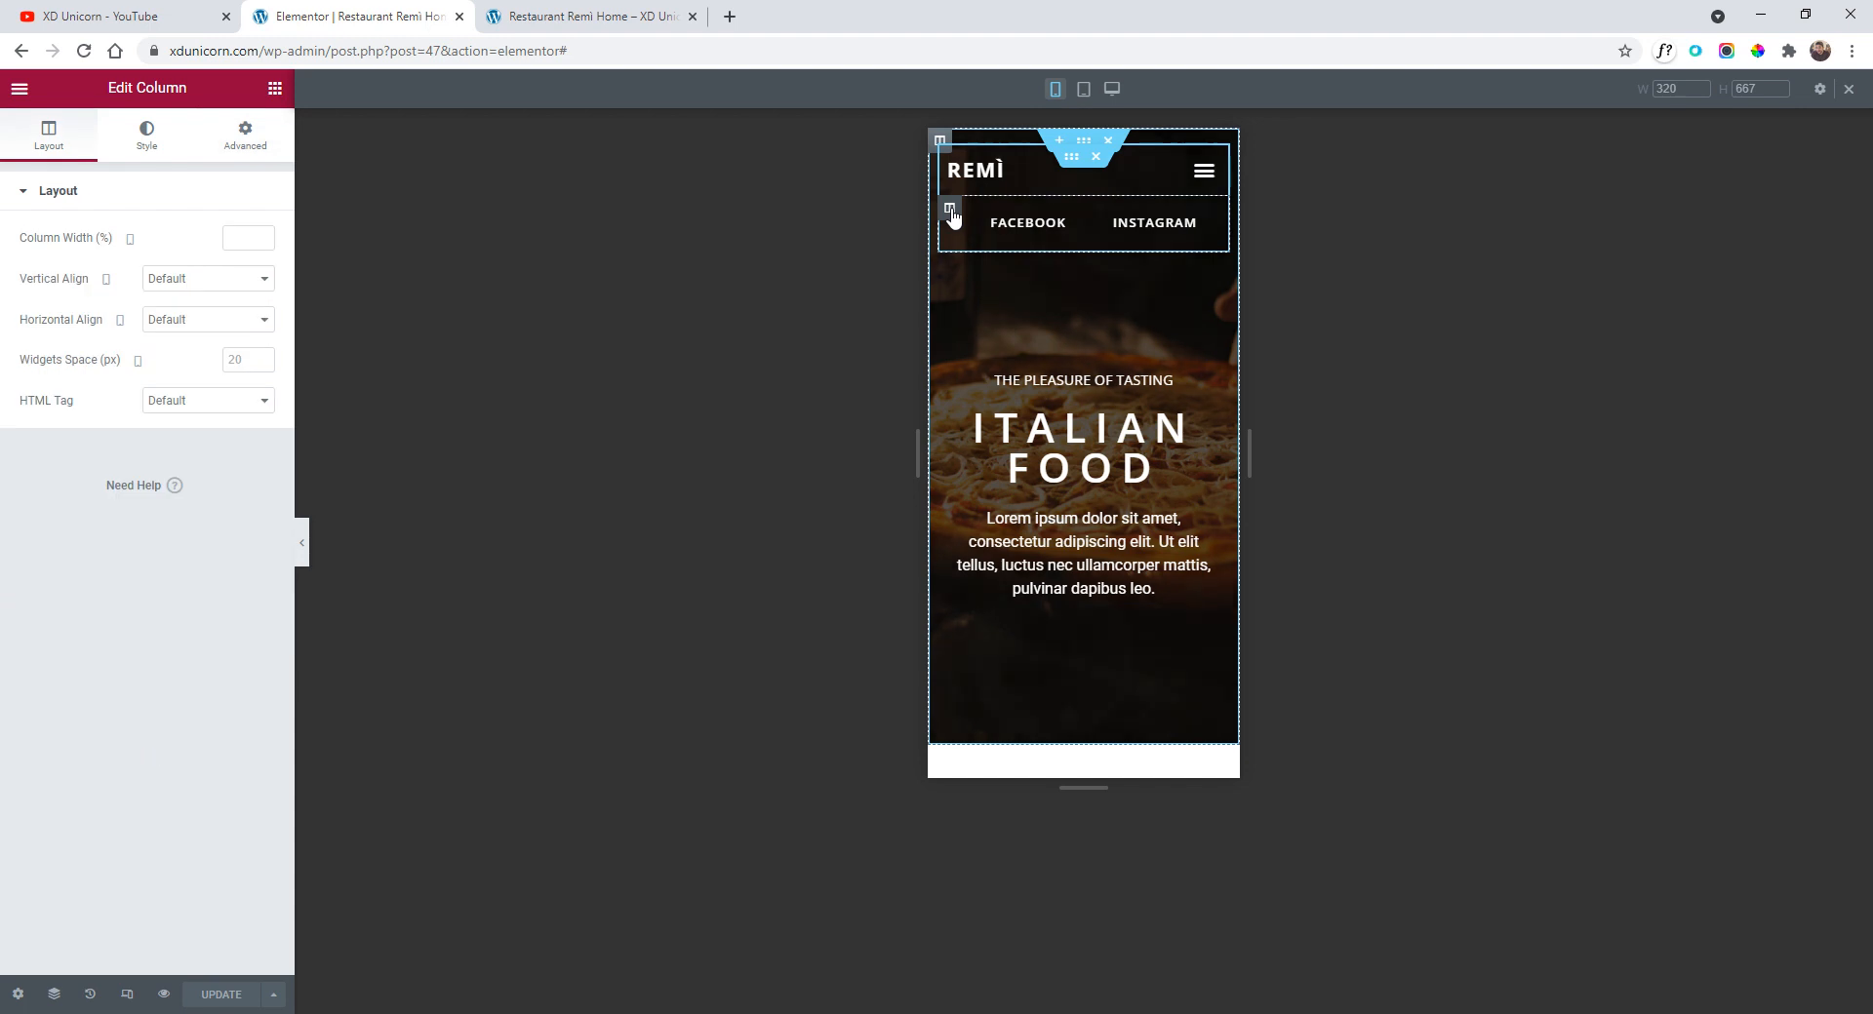
click(214, 324)
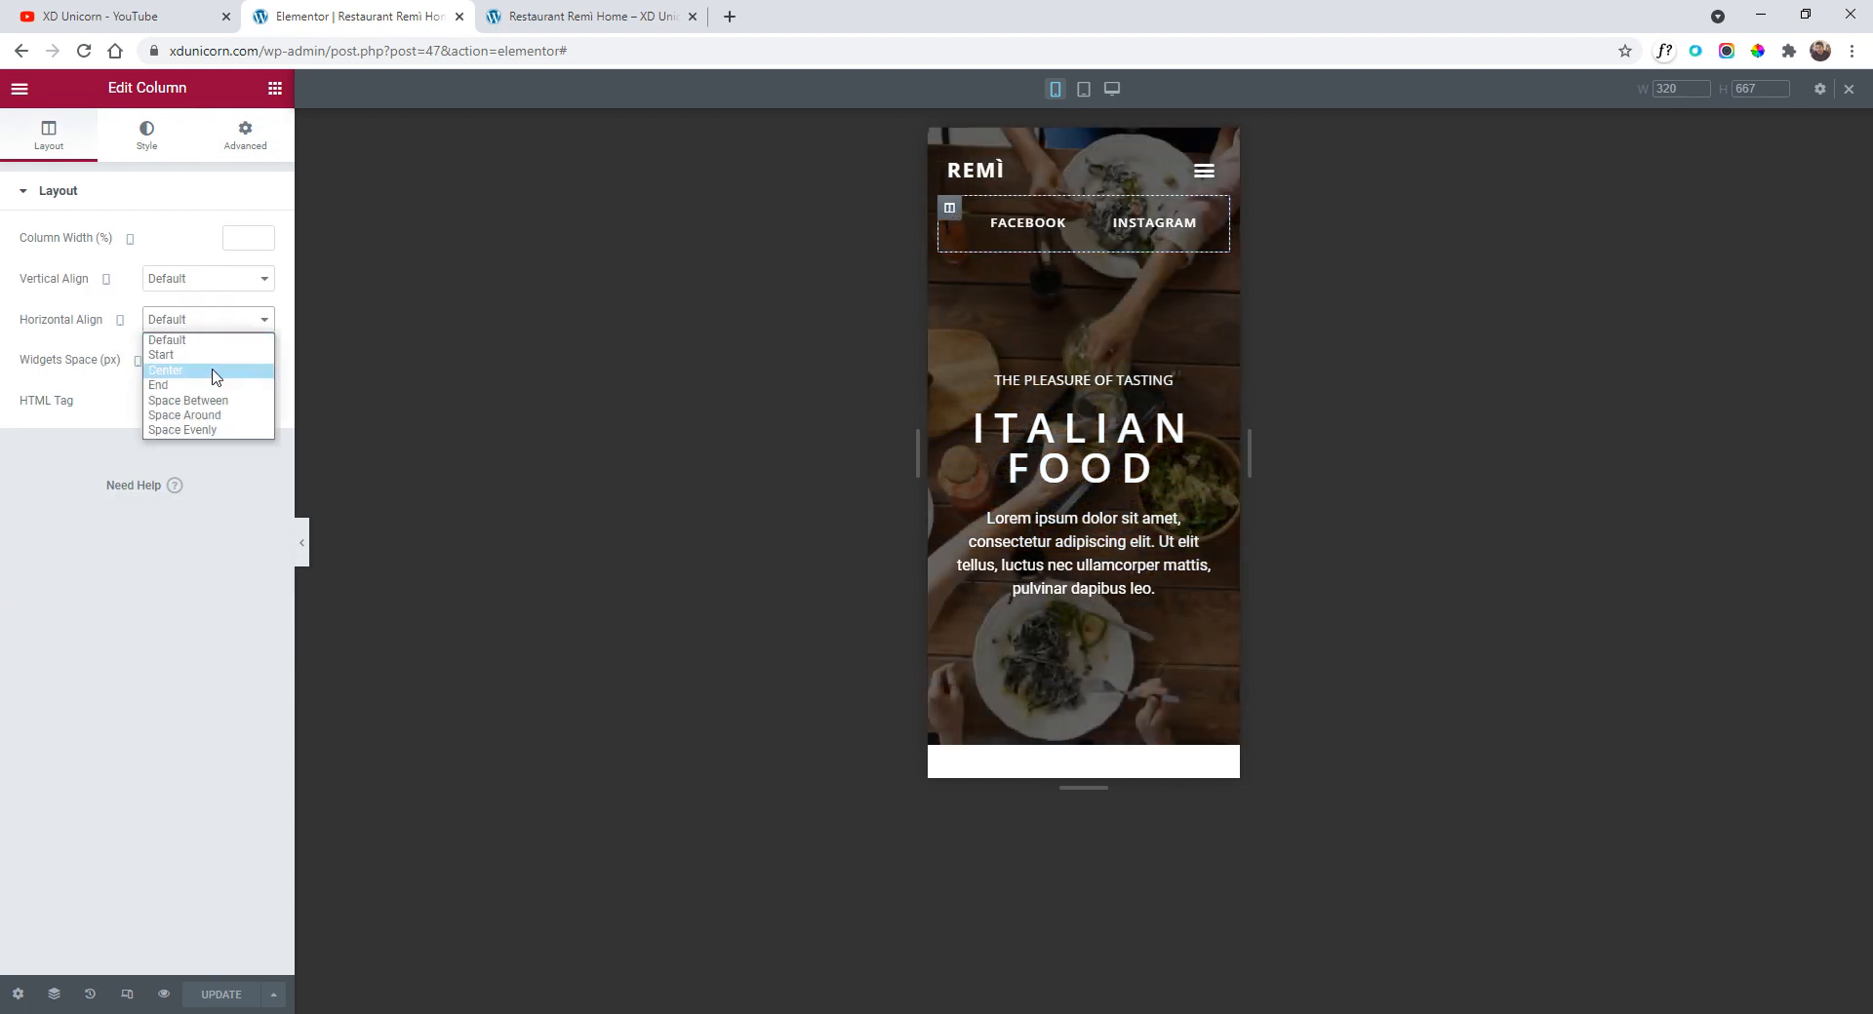
click(195, 365)
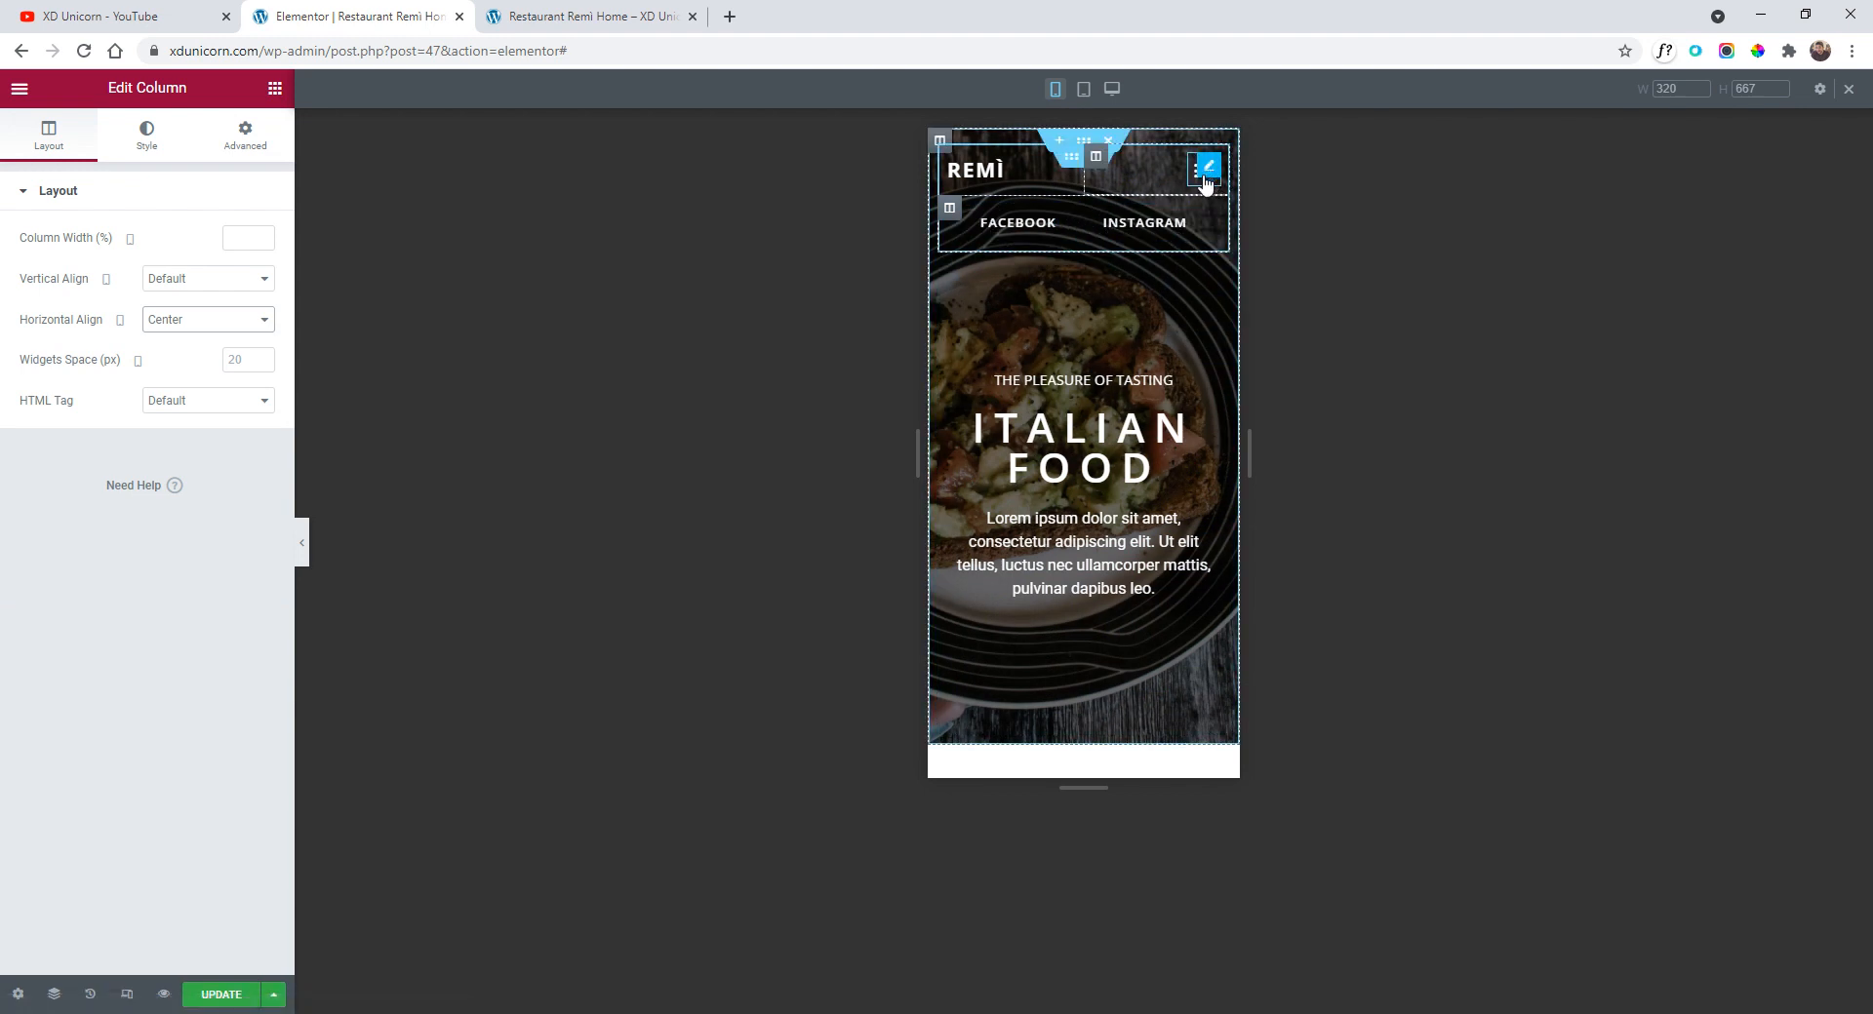
- Set the header nav menu's dropdown vertical padding to 15 and check the spacing of the opened menu
click(1196, 183)
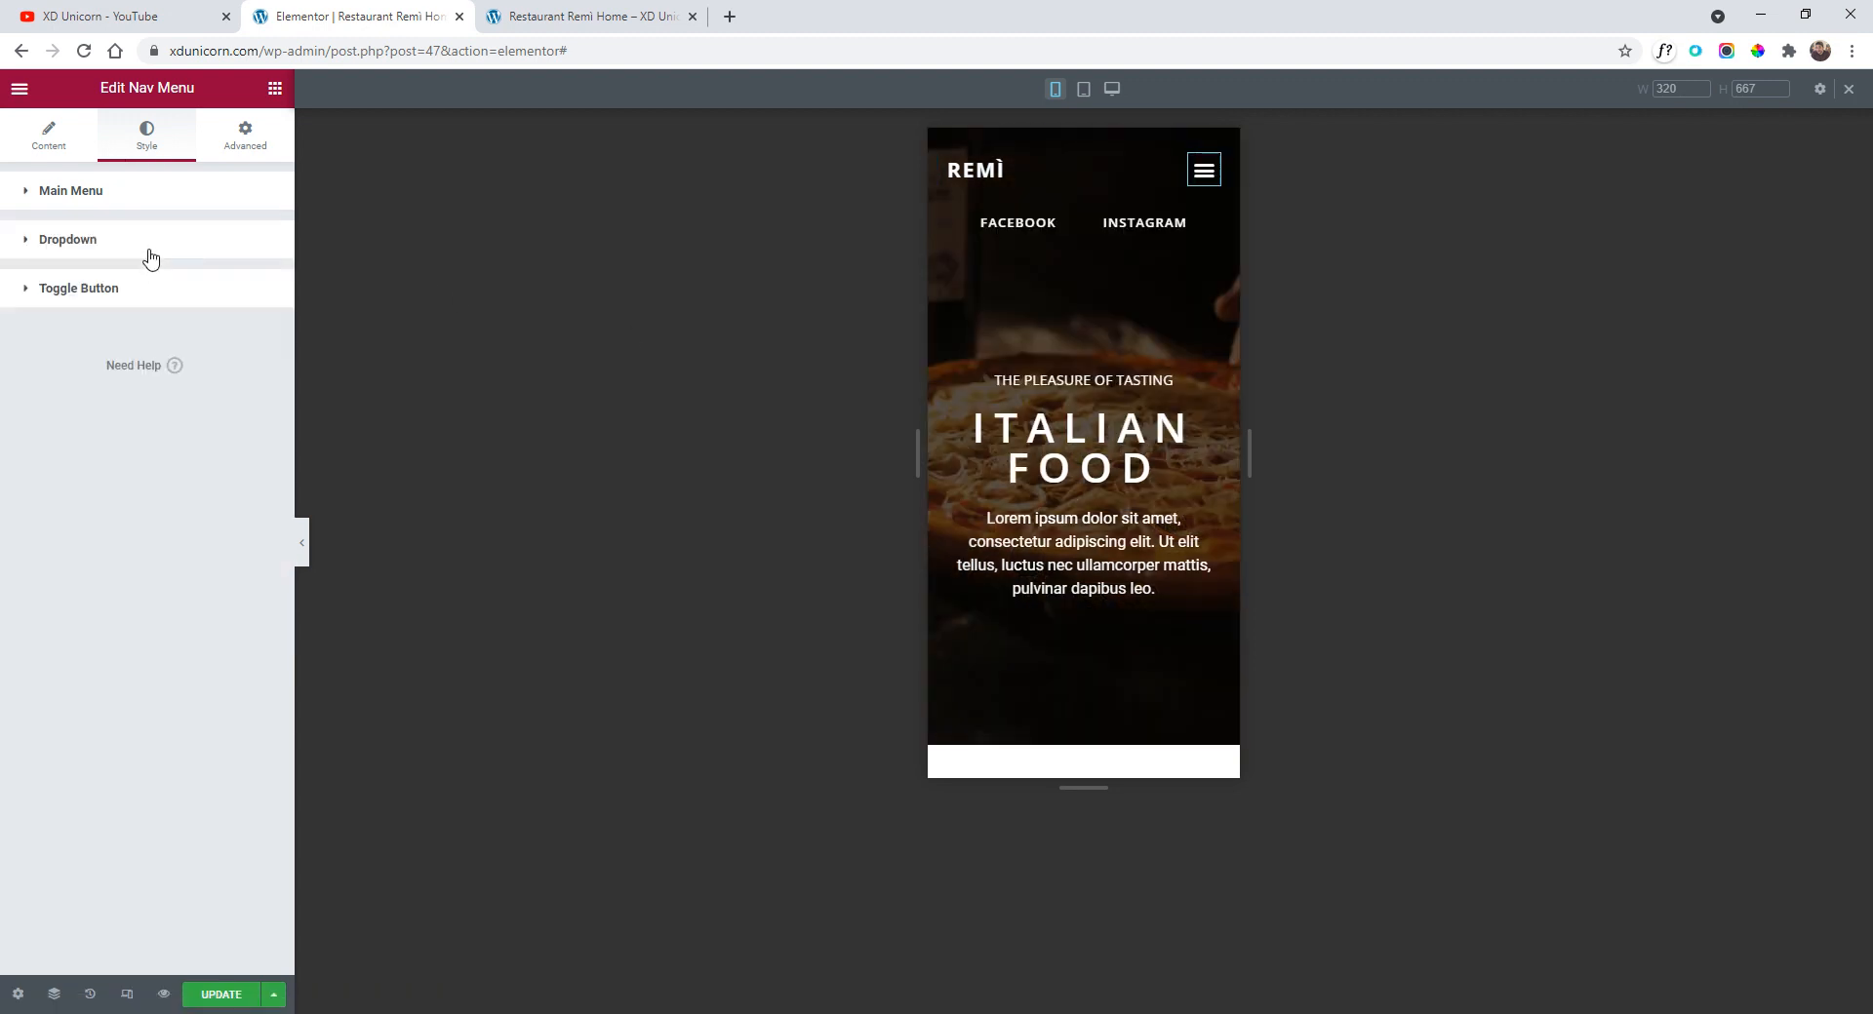
click(150, 258)
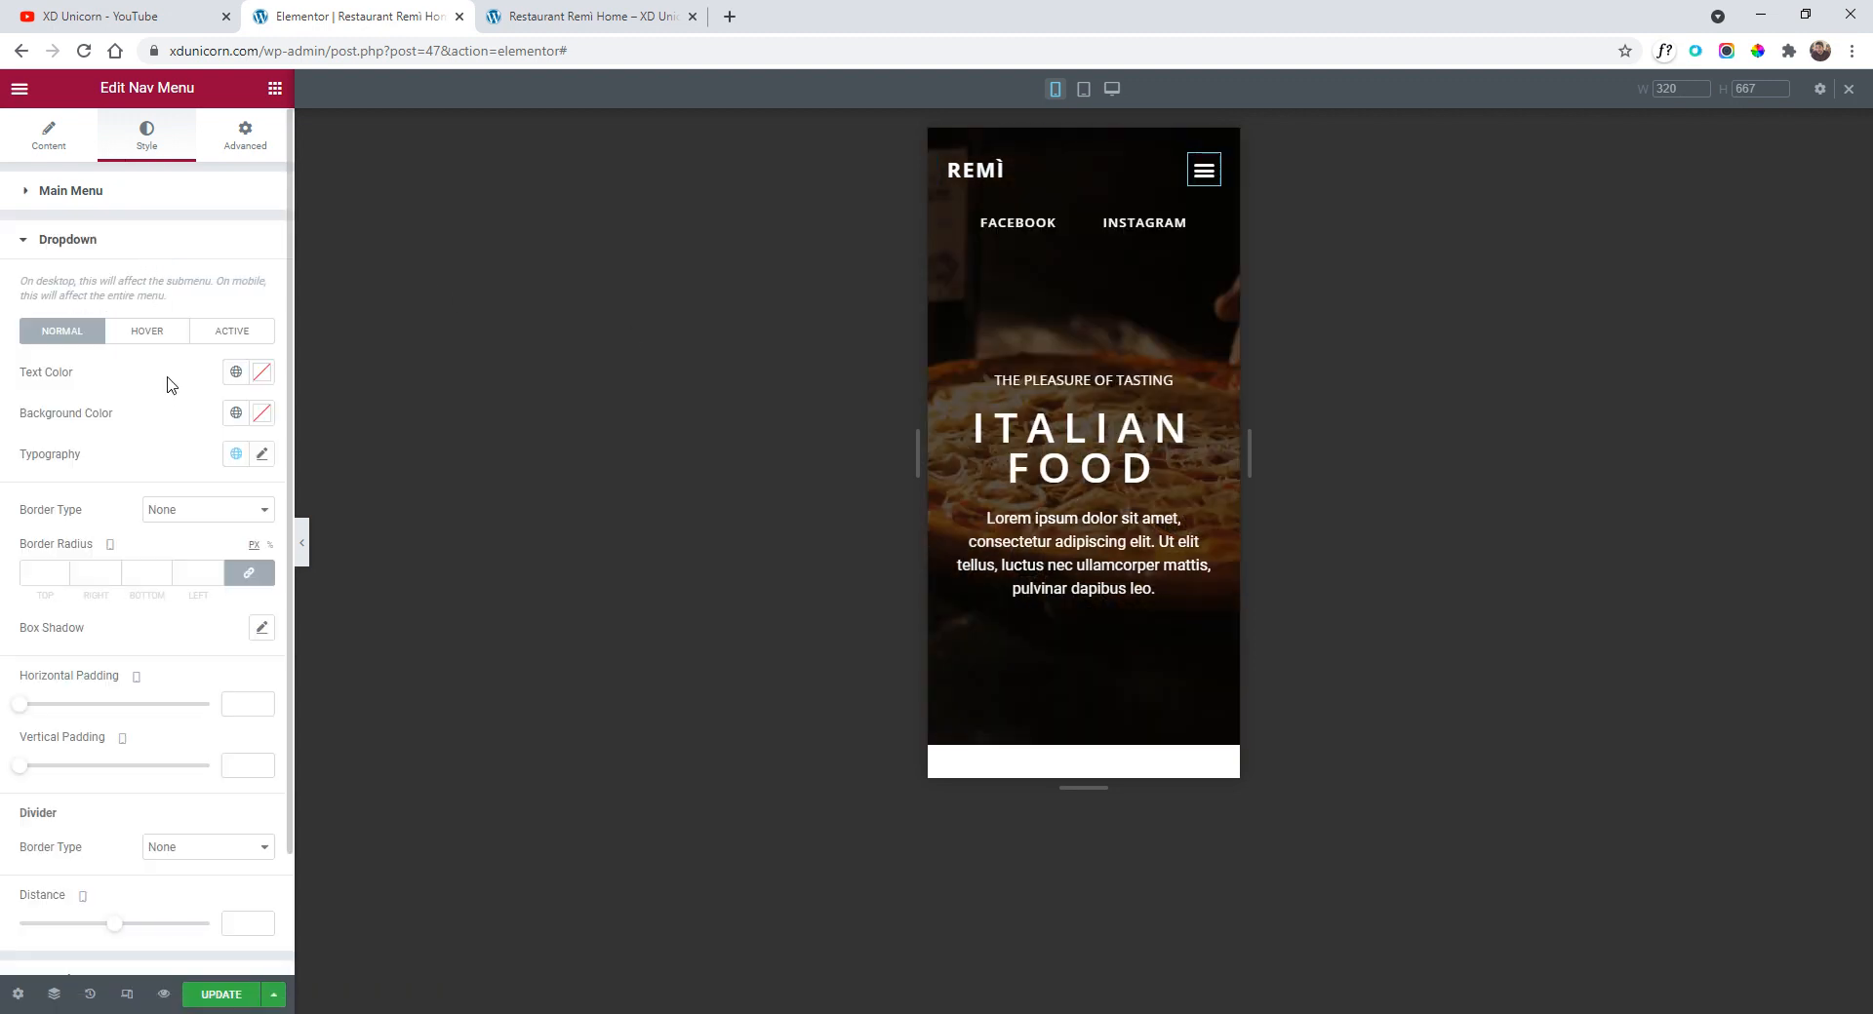
scroll(178, 429, down, 1)
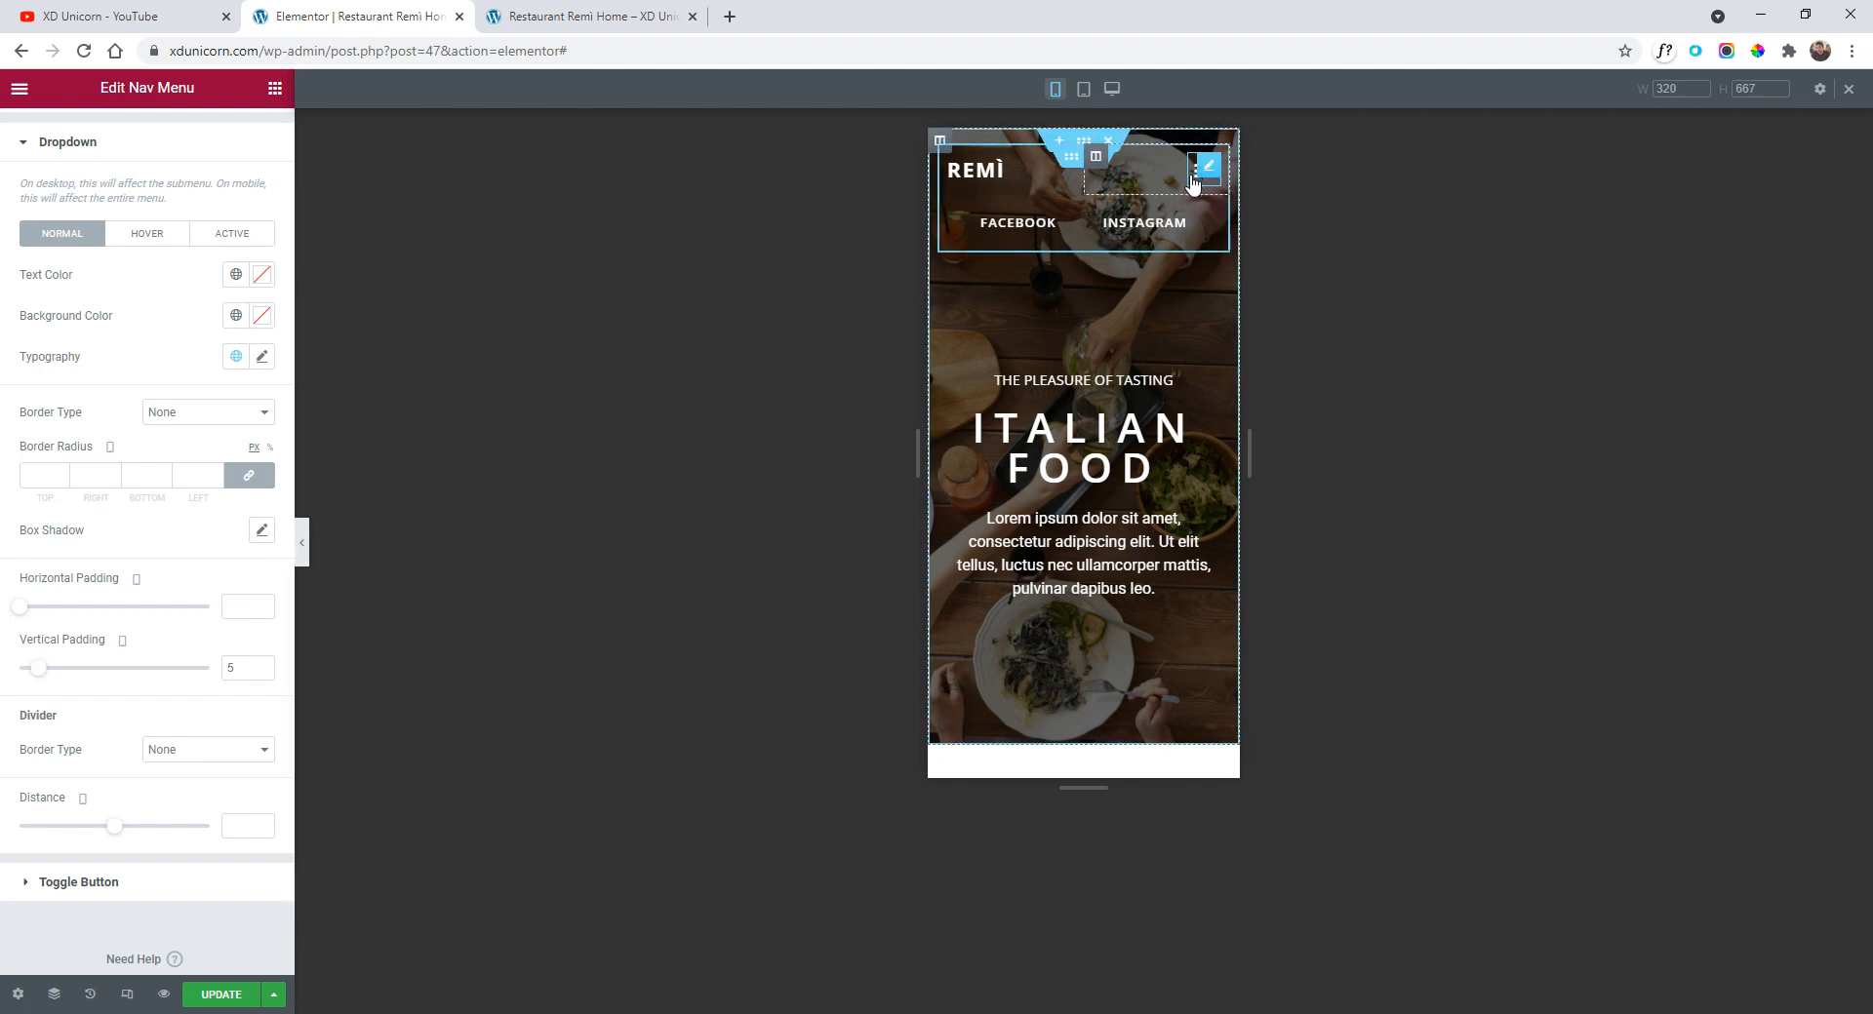
drag(40, 668, 84, 683)
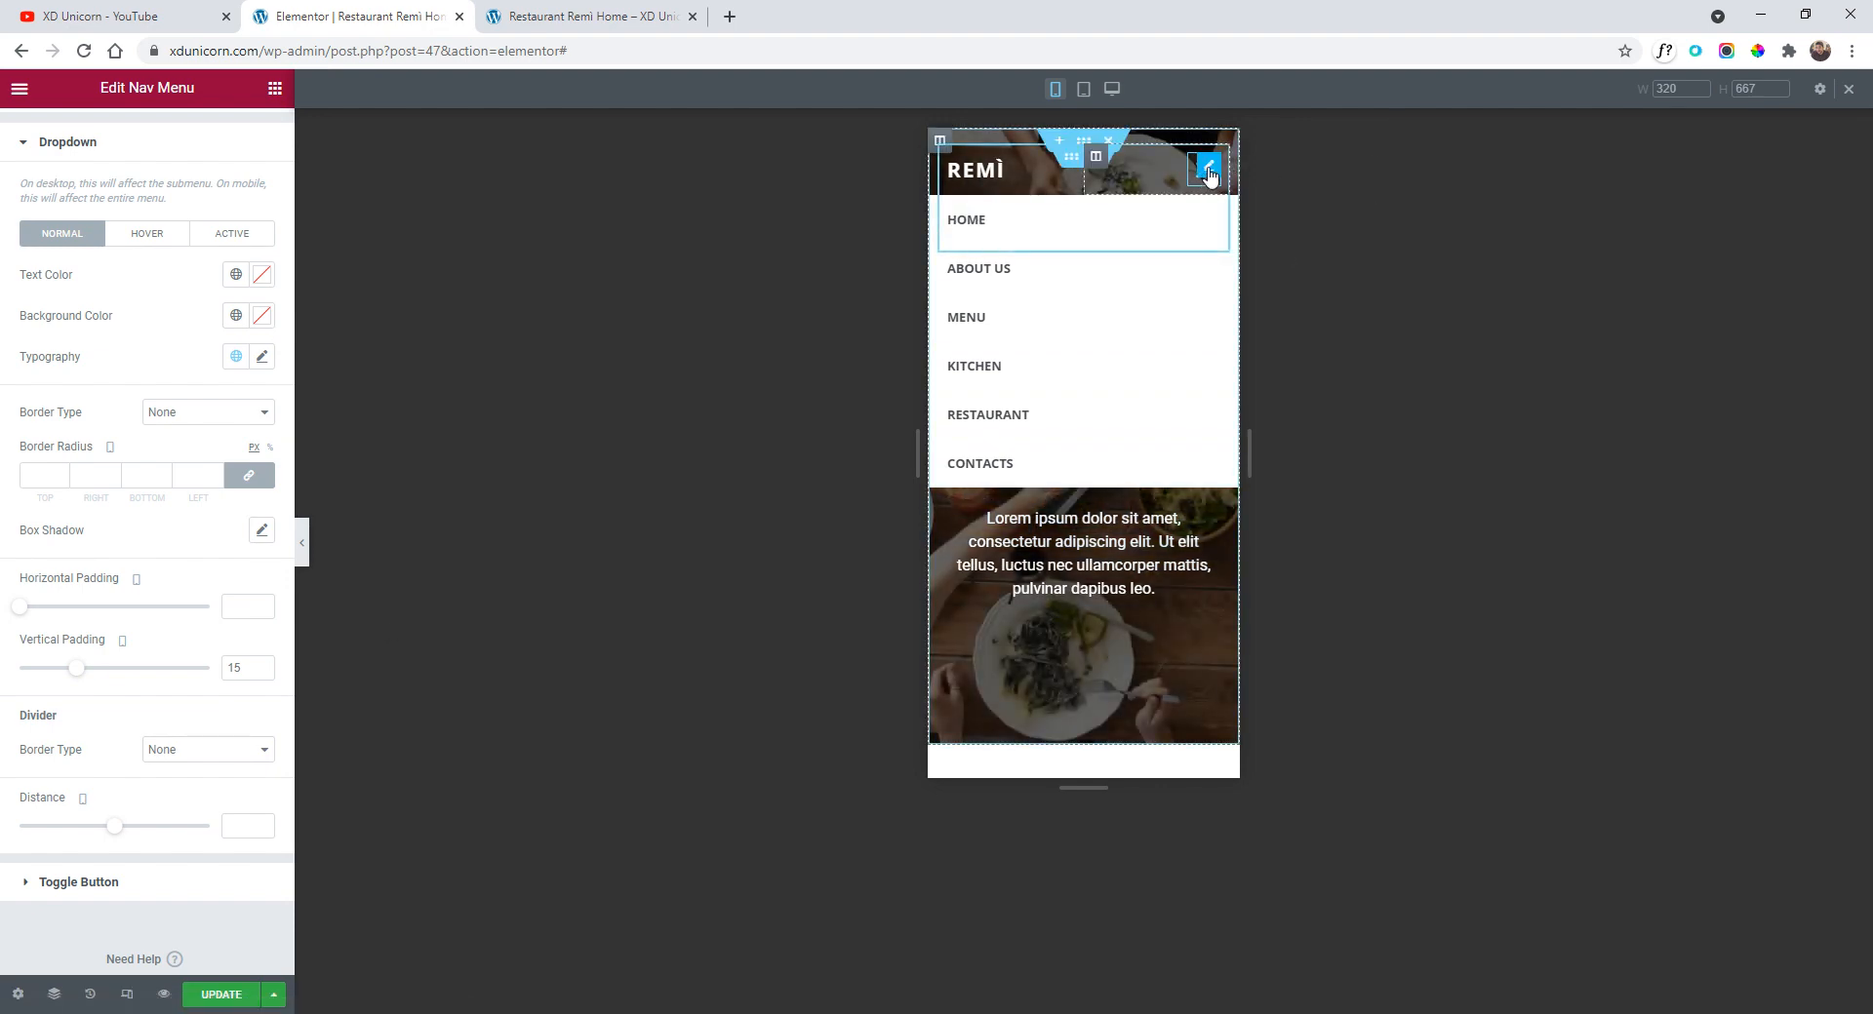
click(1206, 168)
- Set the pizza image's mobile padding and margin to 0 px on all sides in the OUR STORY section
scroll(1187, 331, down, 10)
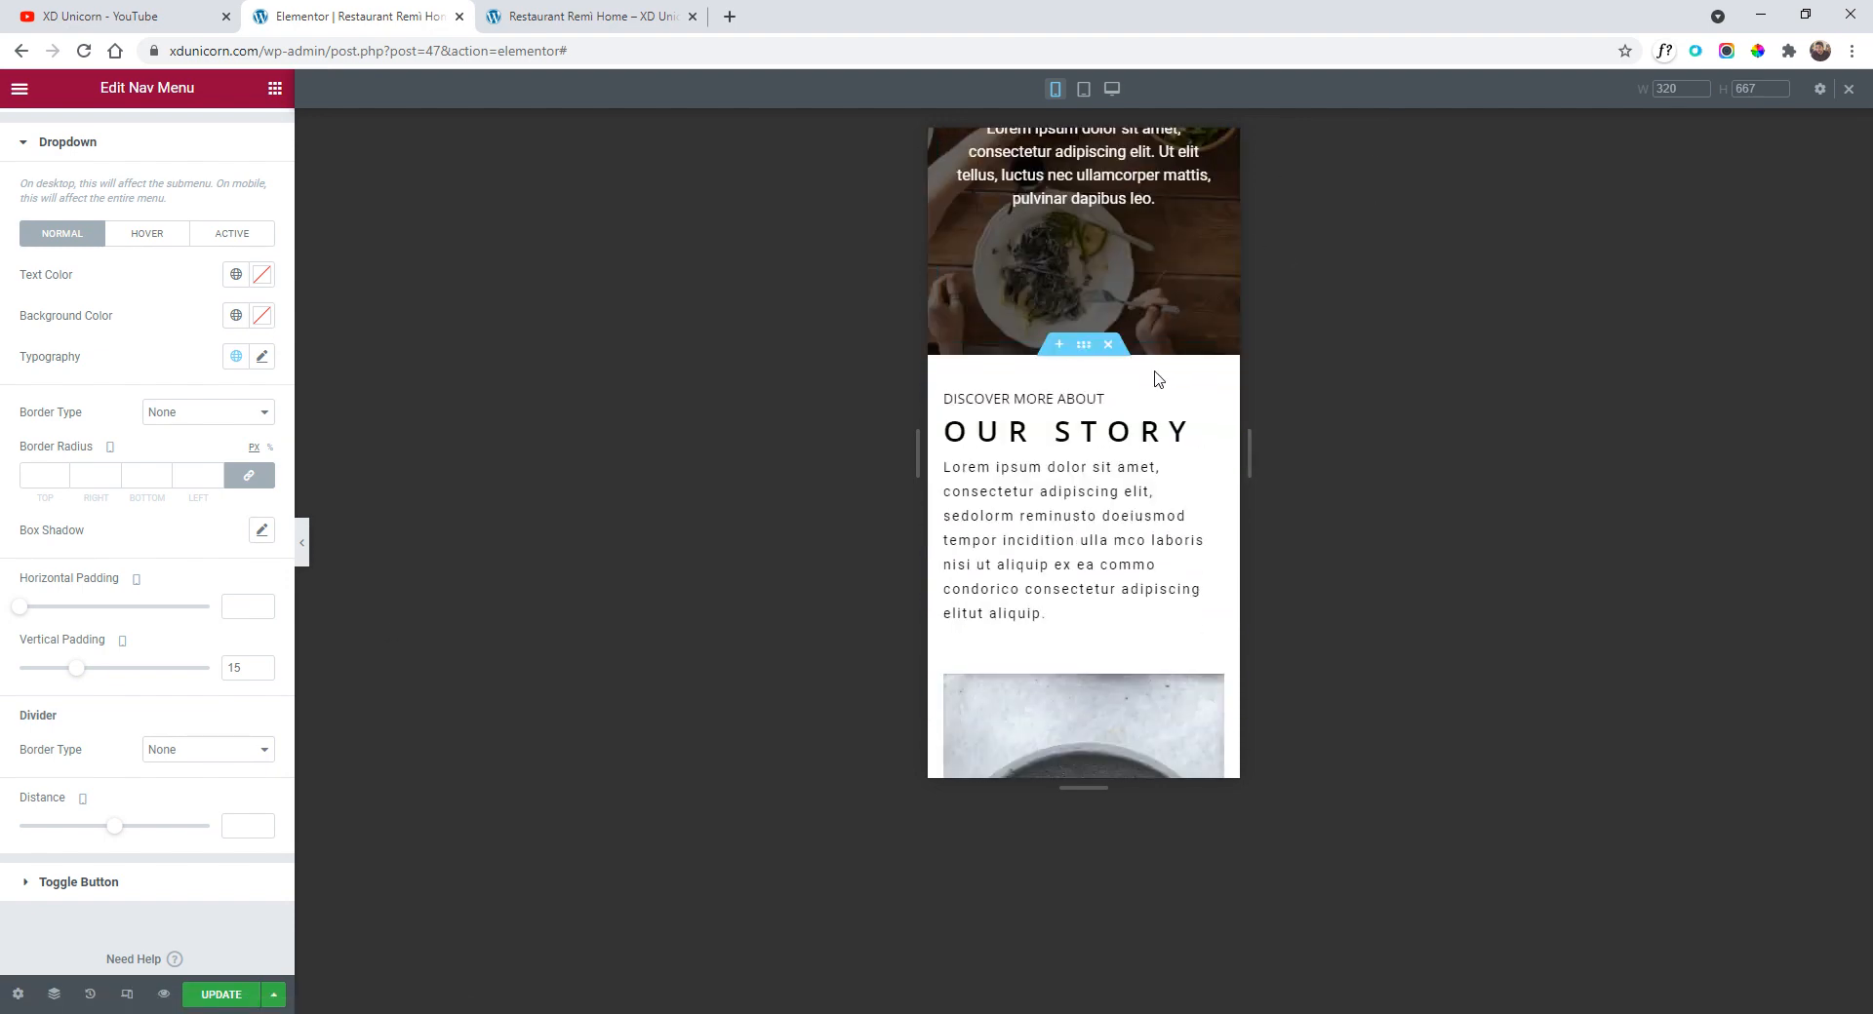
scroll(1154, 393, down, 4)
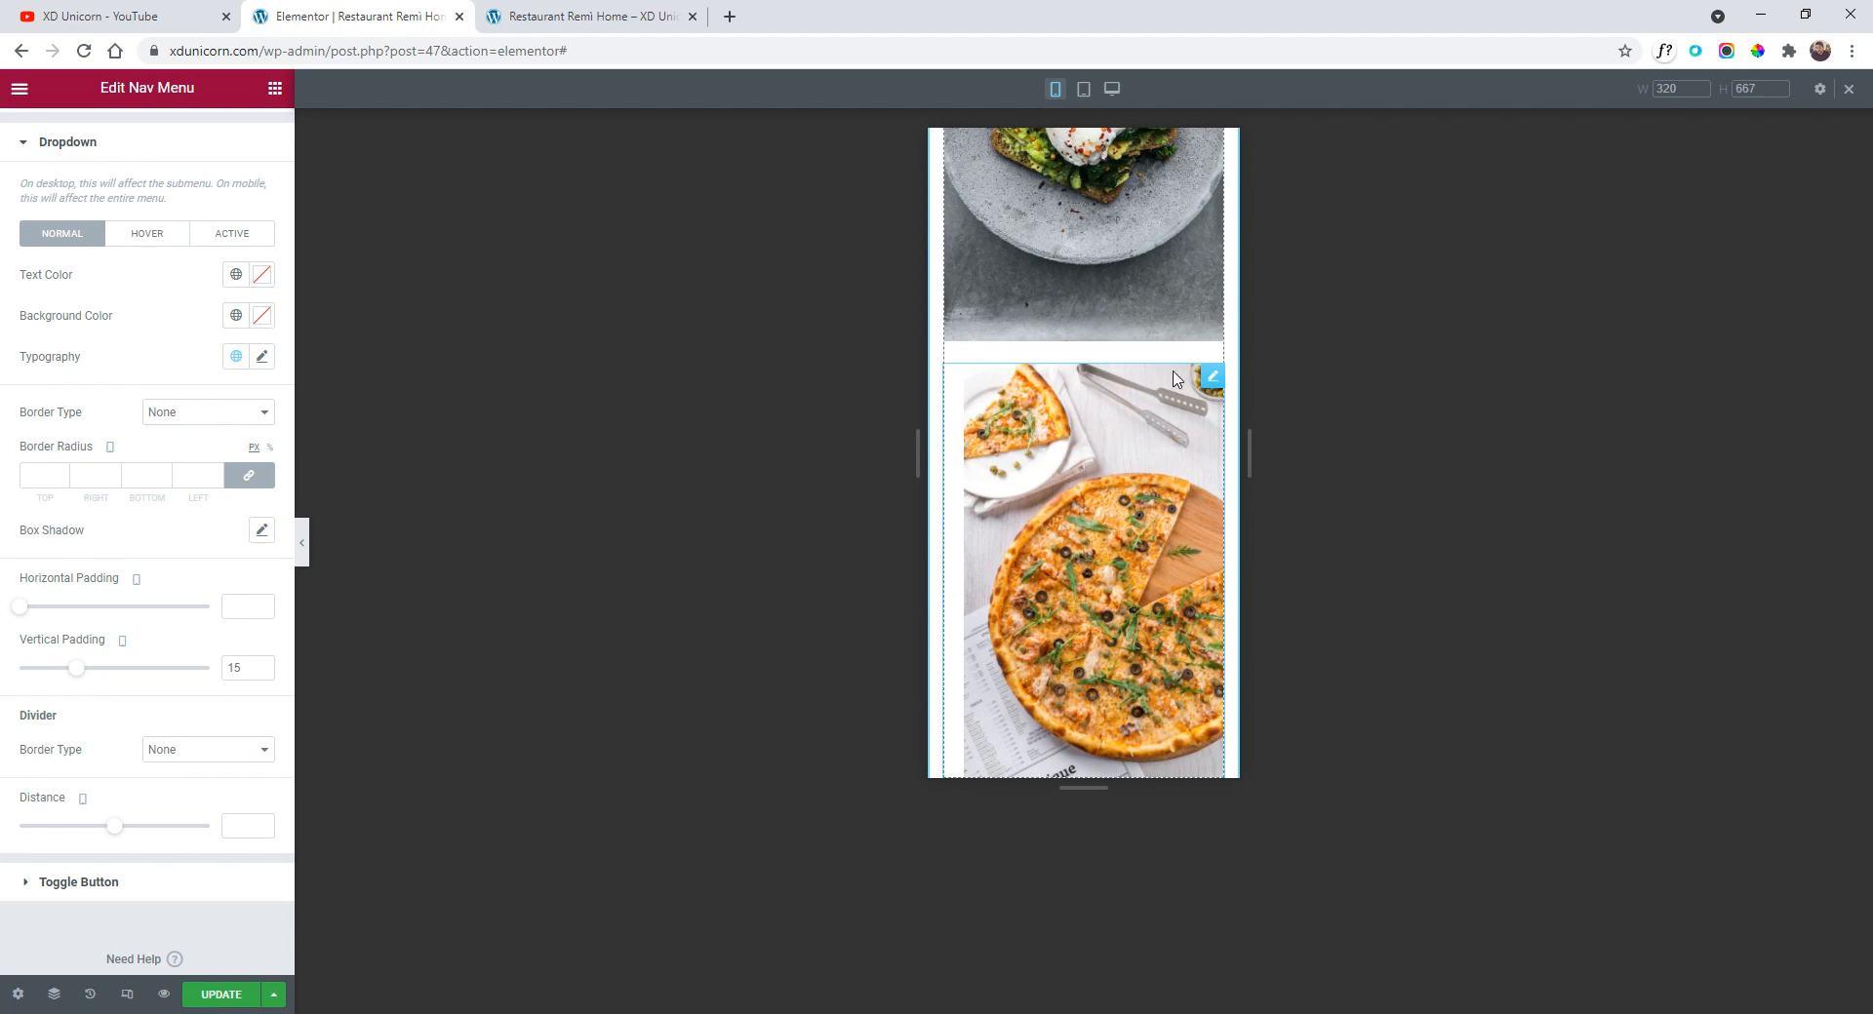
click(1212, 378)
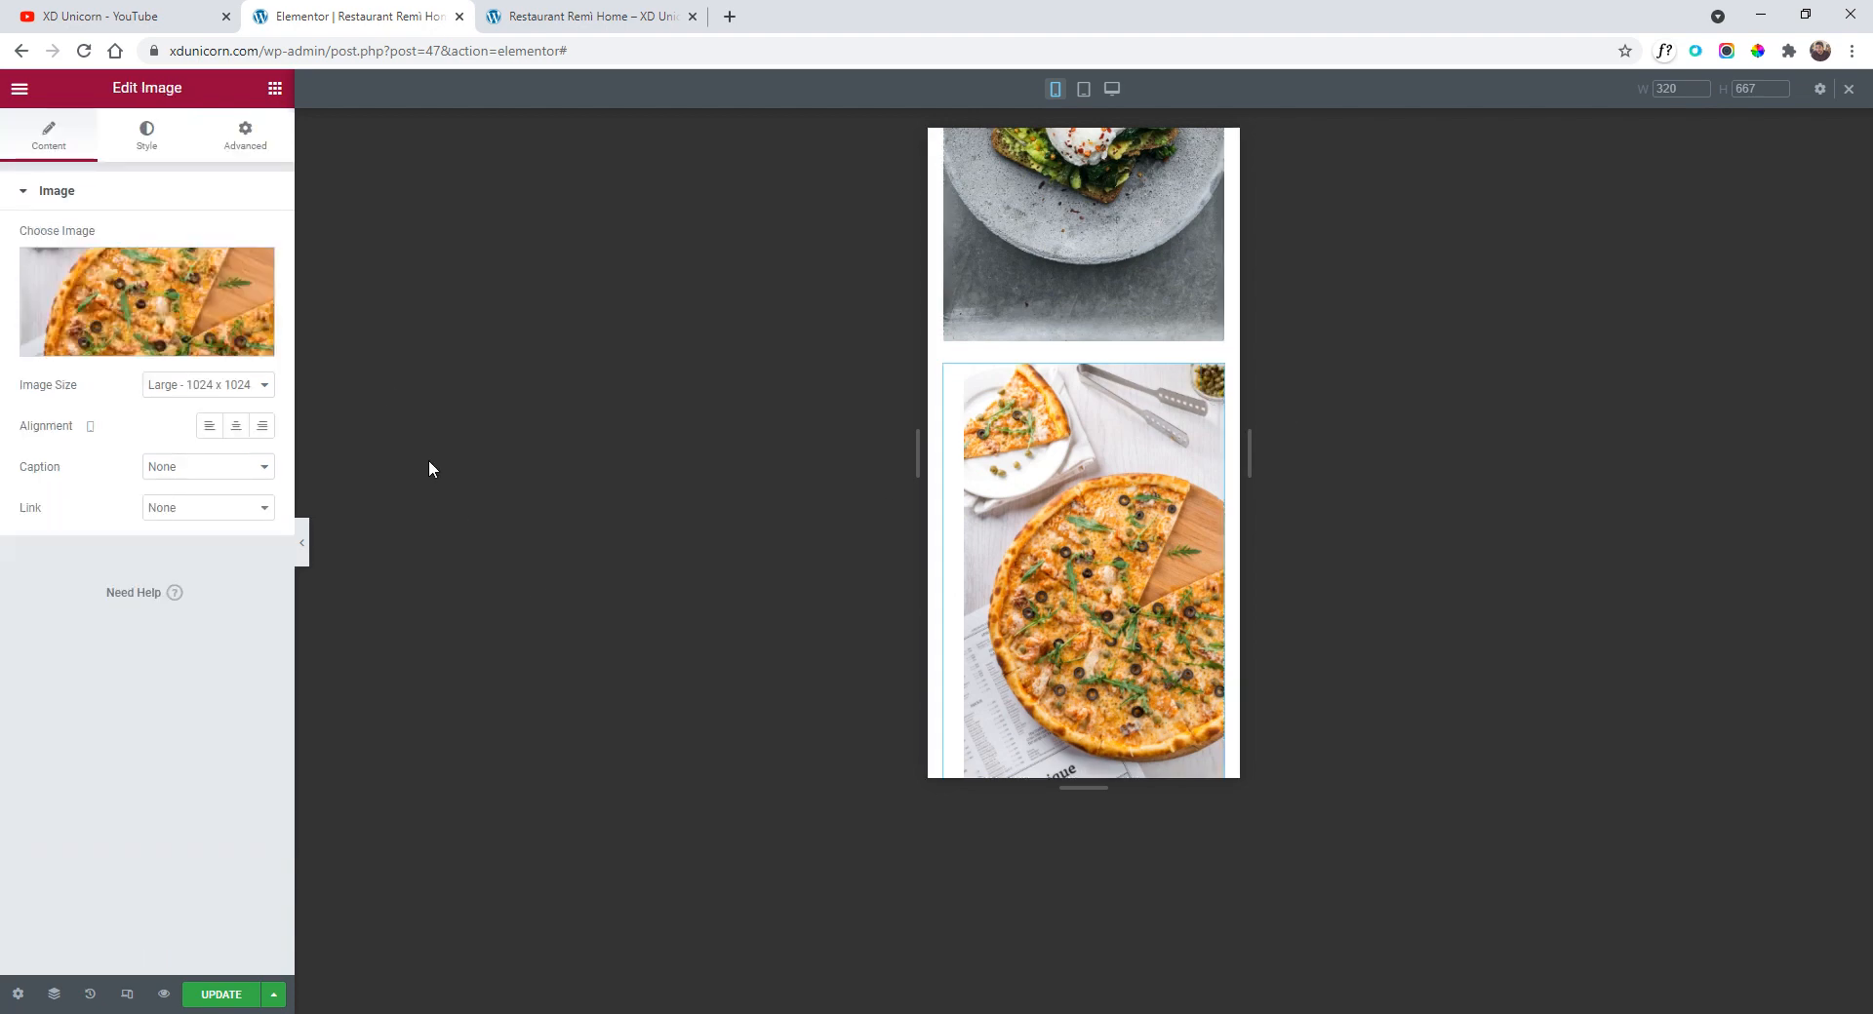
click(250, 139)
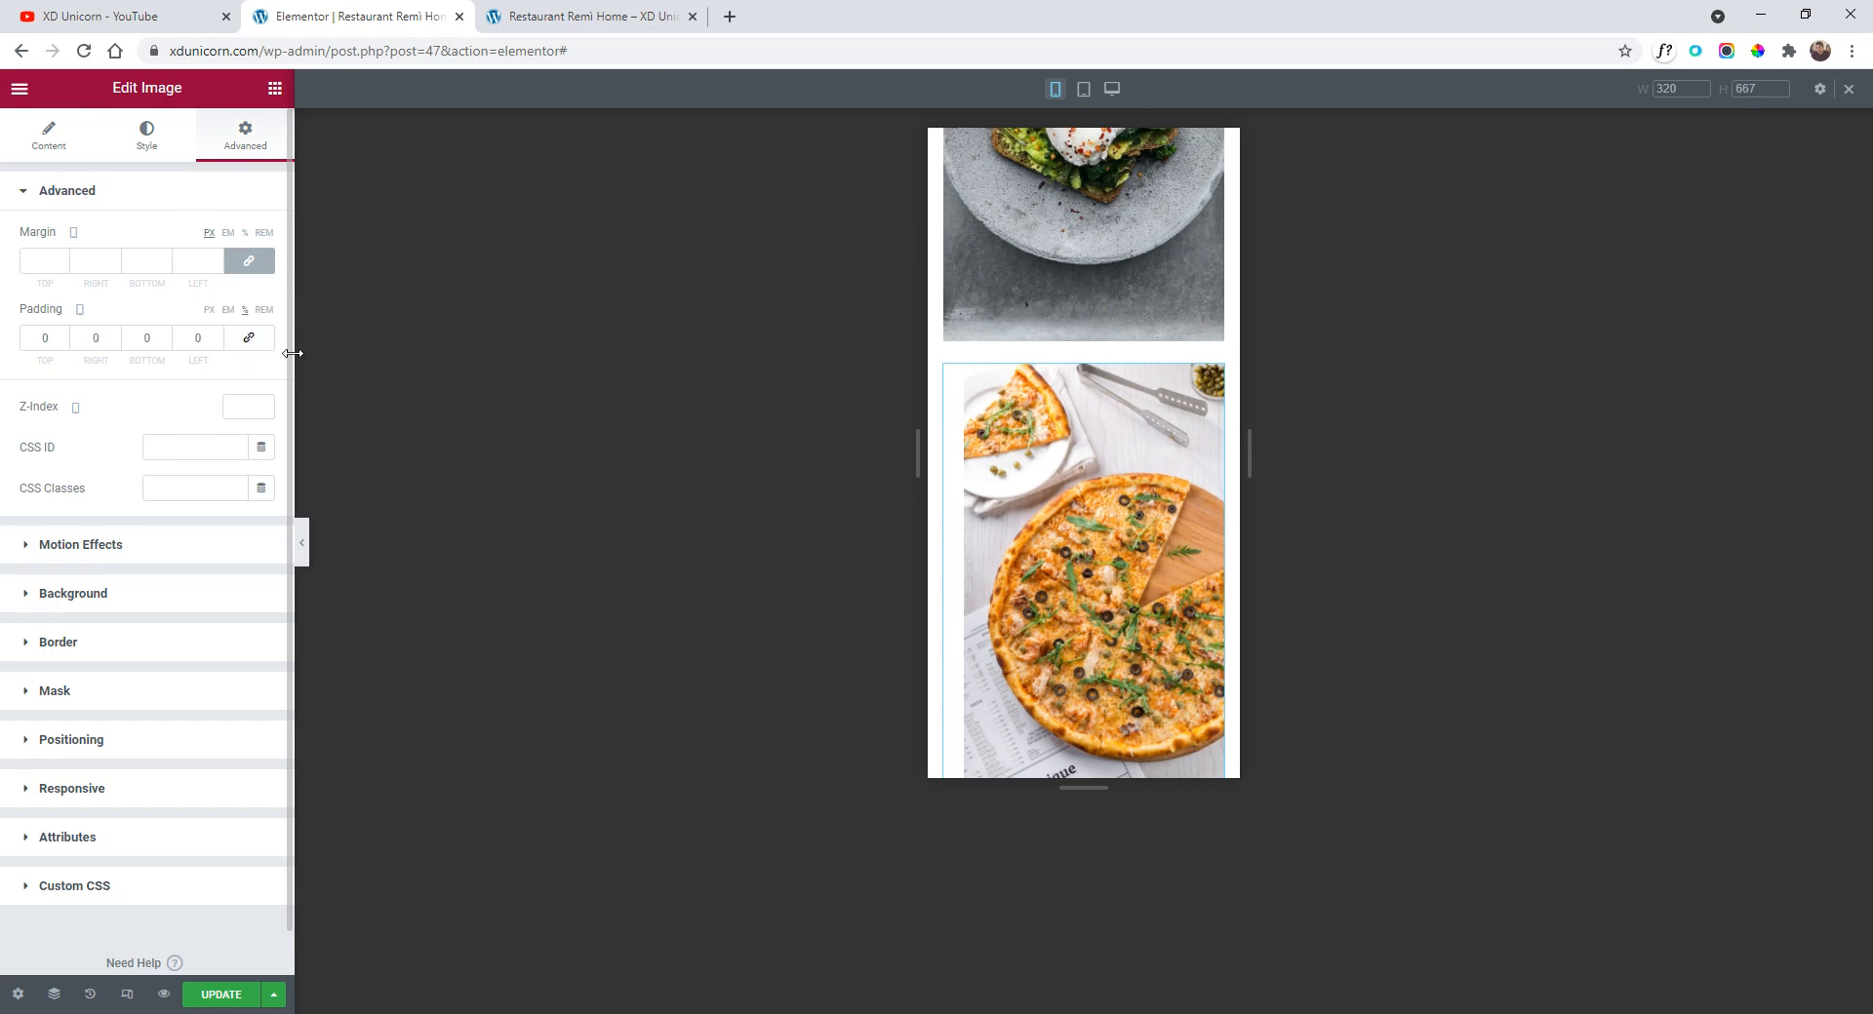
click(254, 342)
click(213, 348)
text(00)
key(BackSpace)
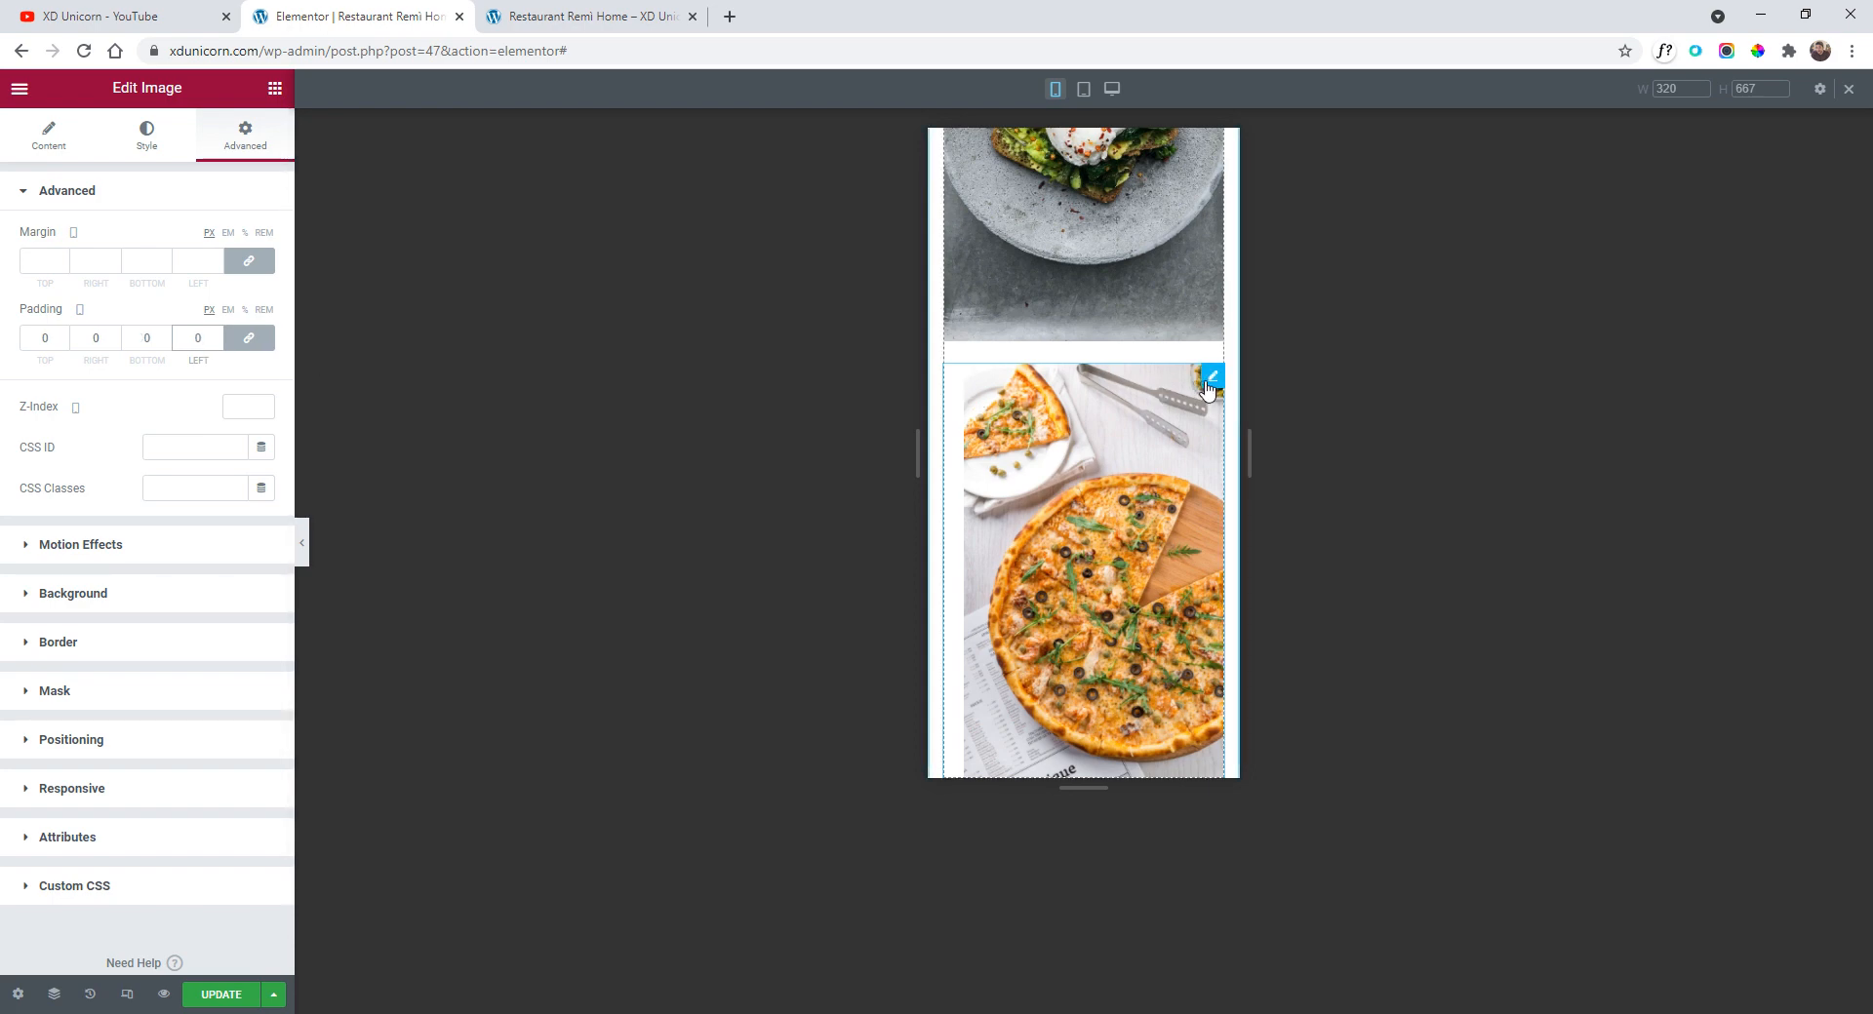
click(251, 264)
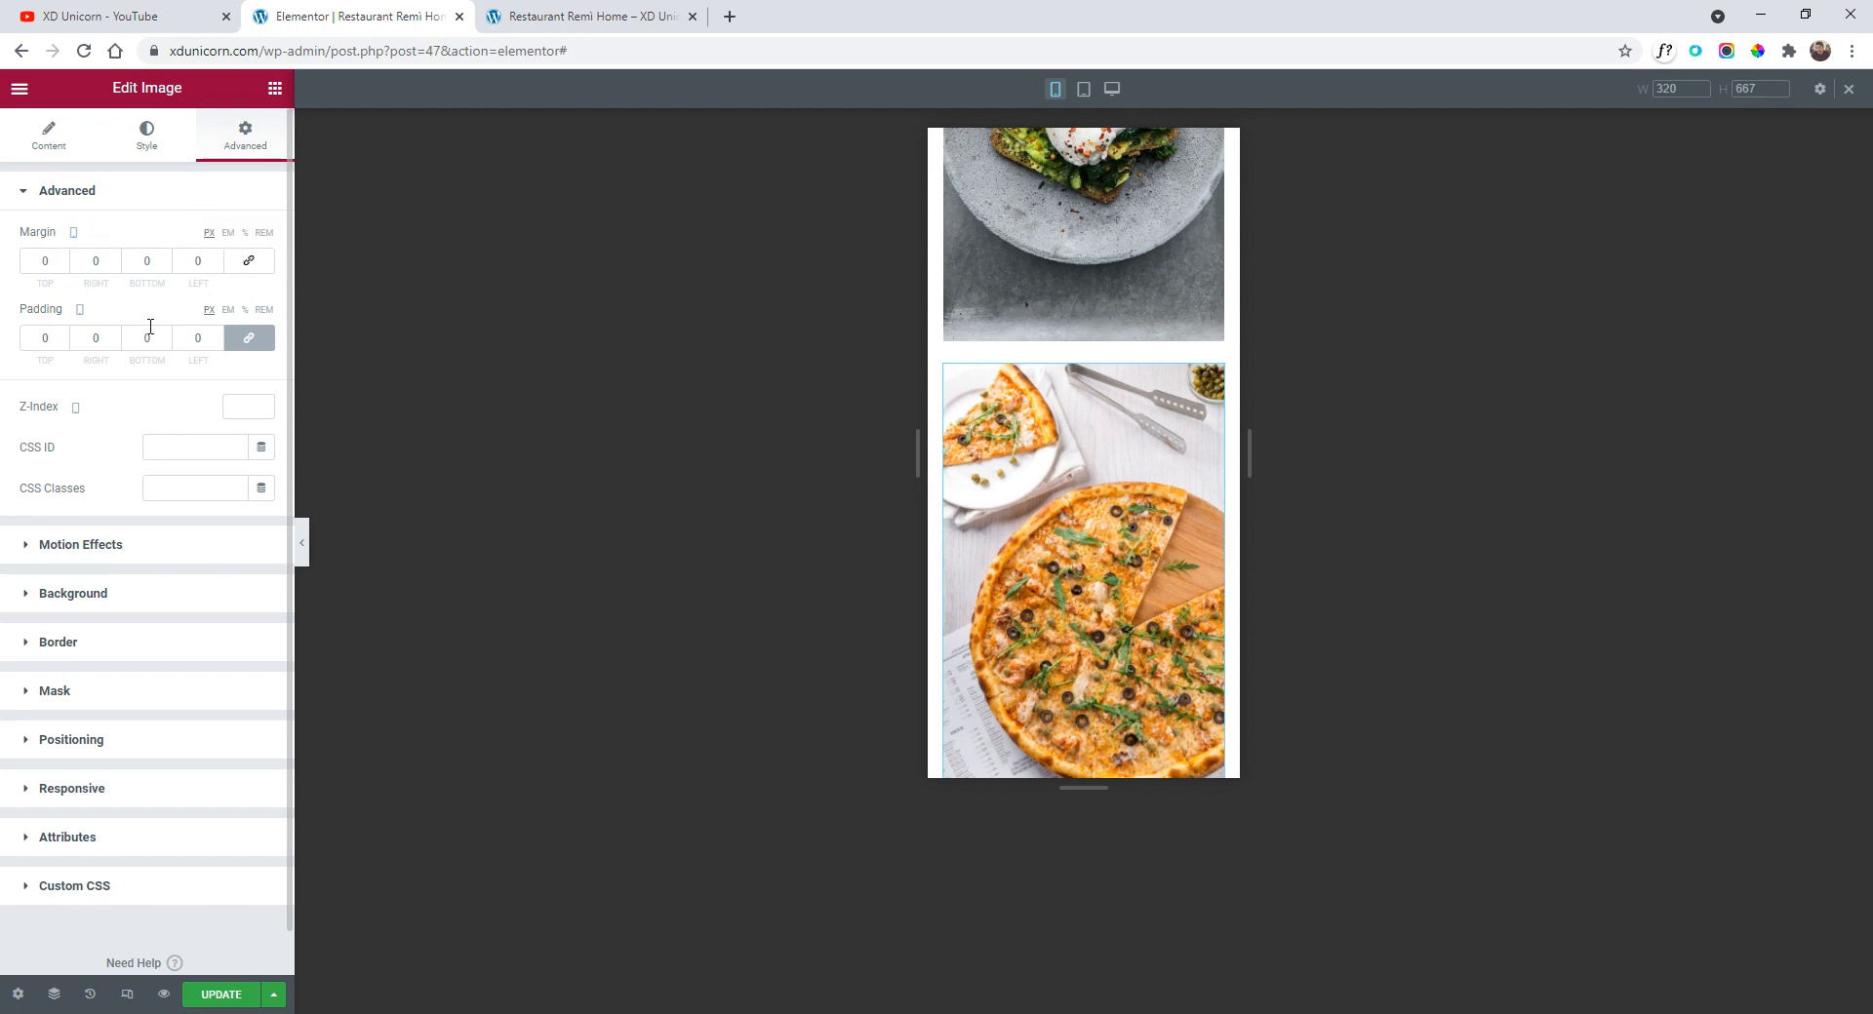
- Check the OUR STORY images' alignment, update the page and reload the iPhone X preview
scroll(1124, 547, up, 2)
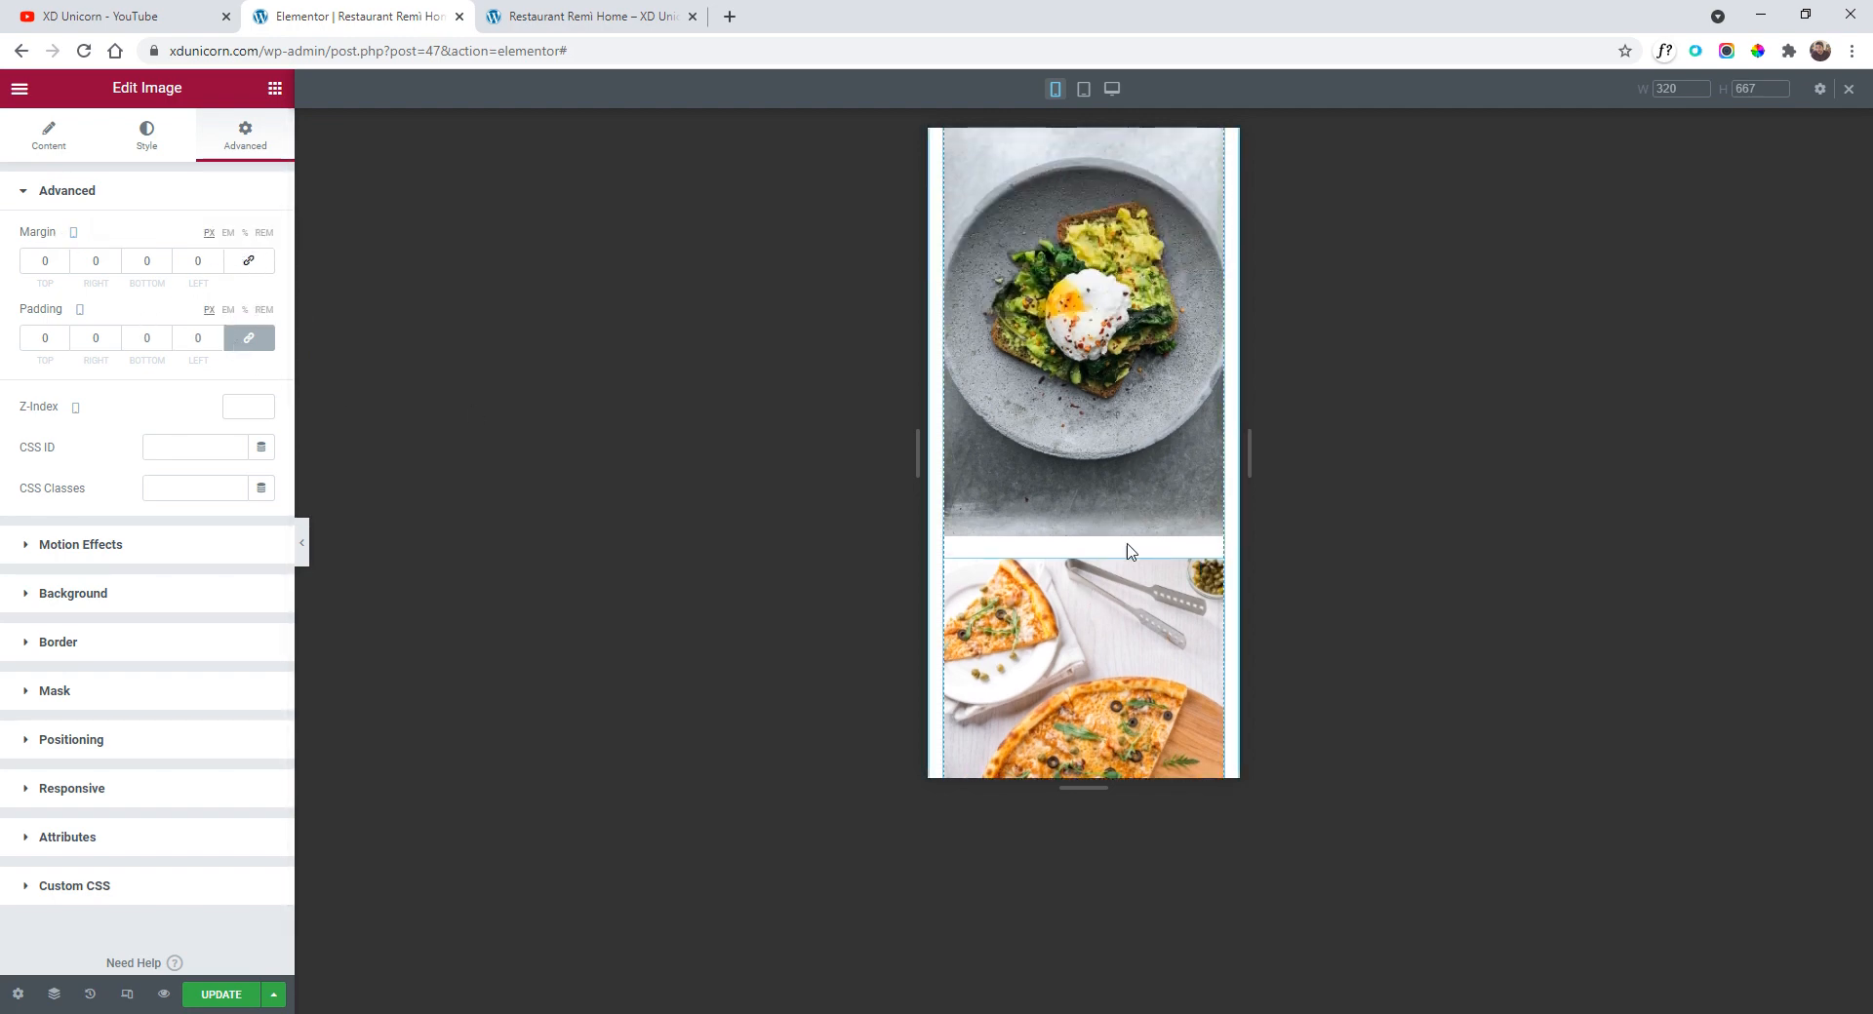
scroll(1121, 532, down, 4)
click(220, 995)
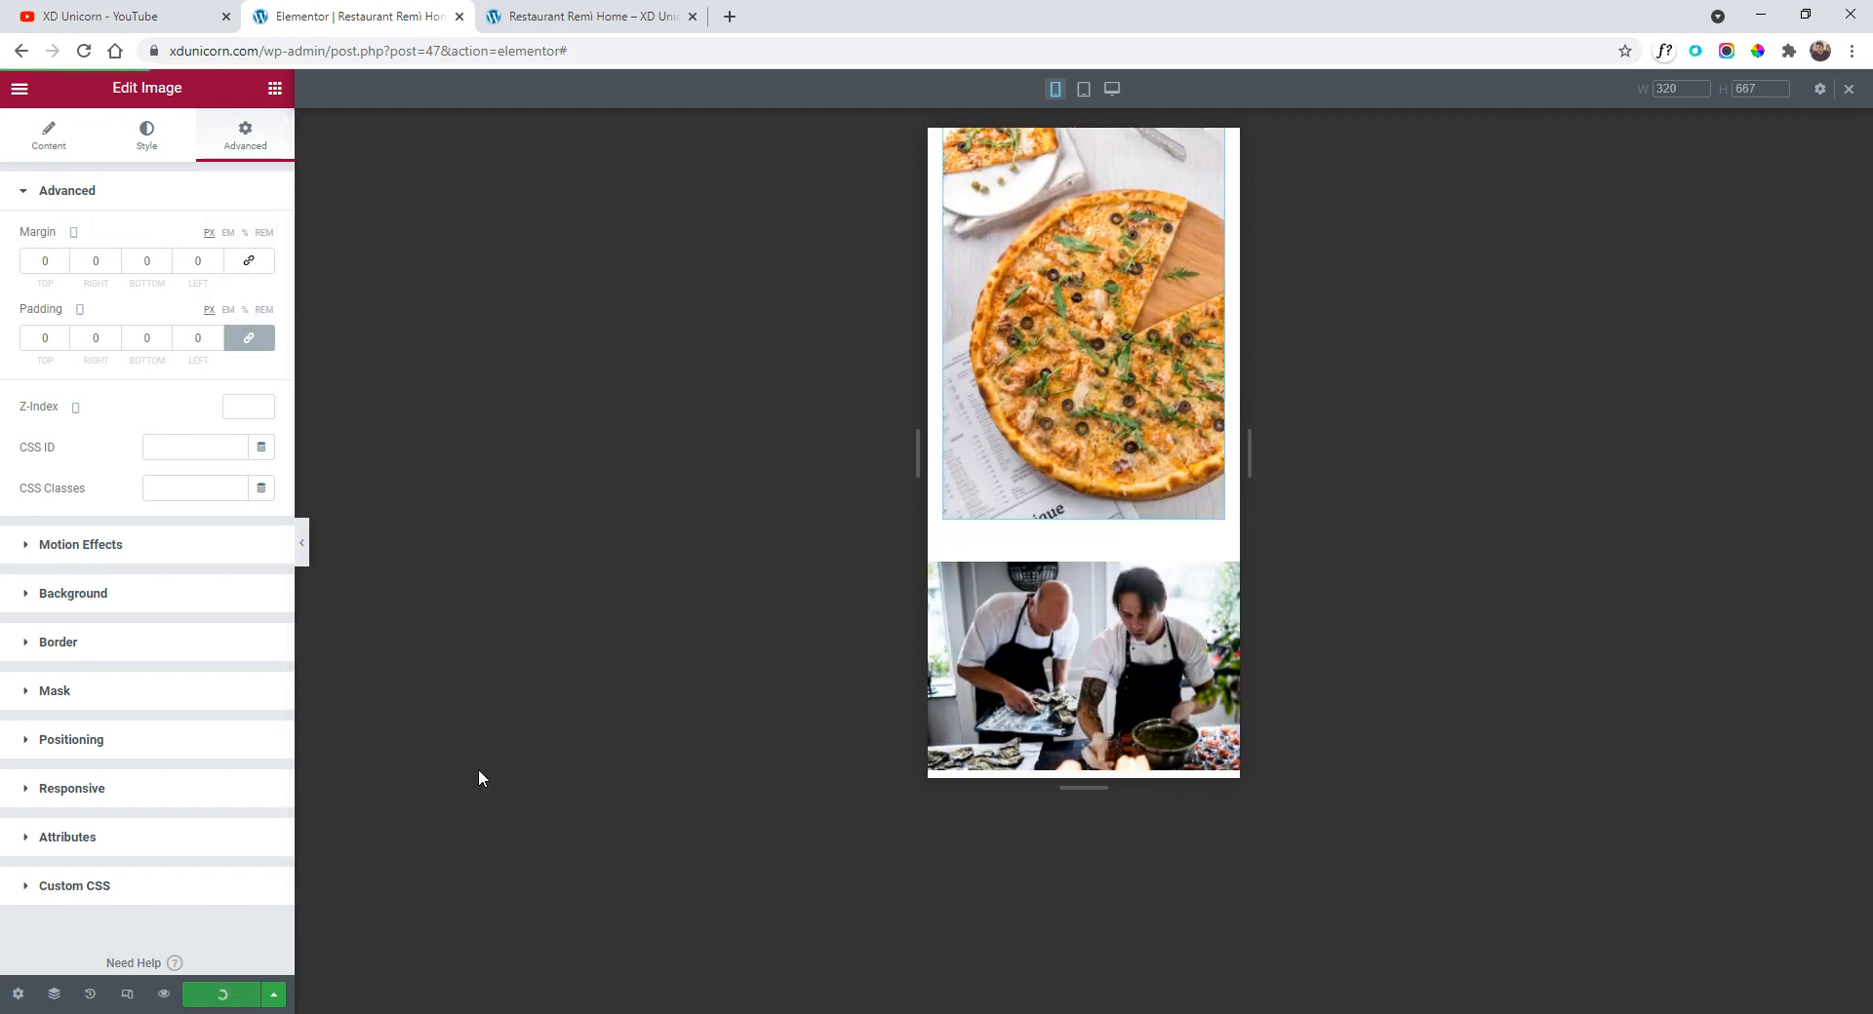
click(585, 15)
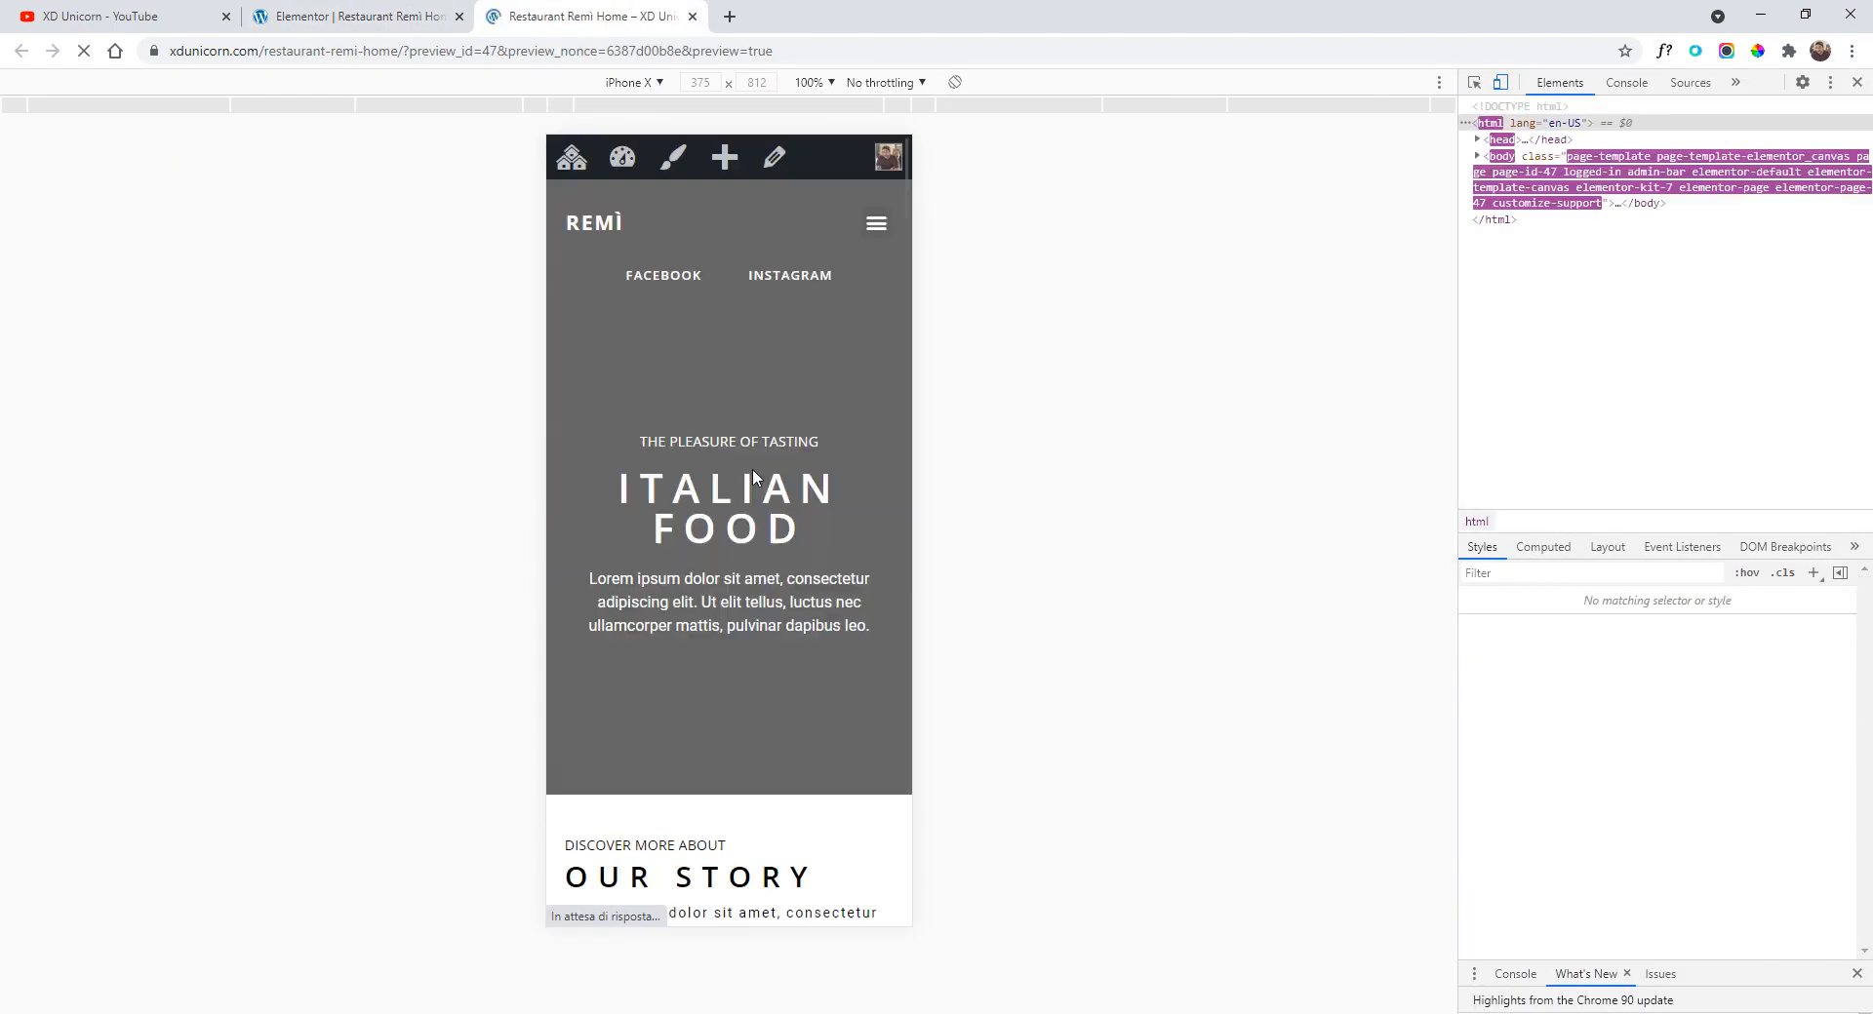
click(84, 53)
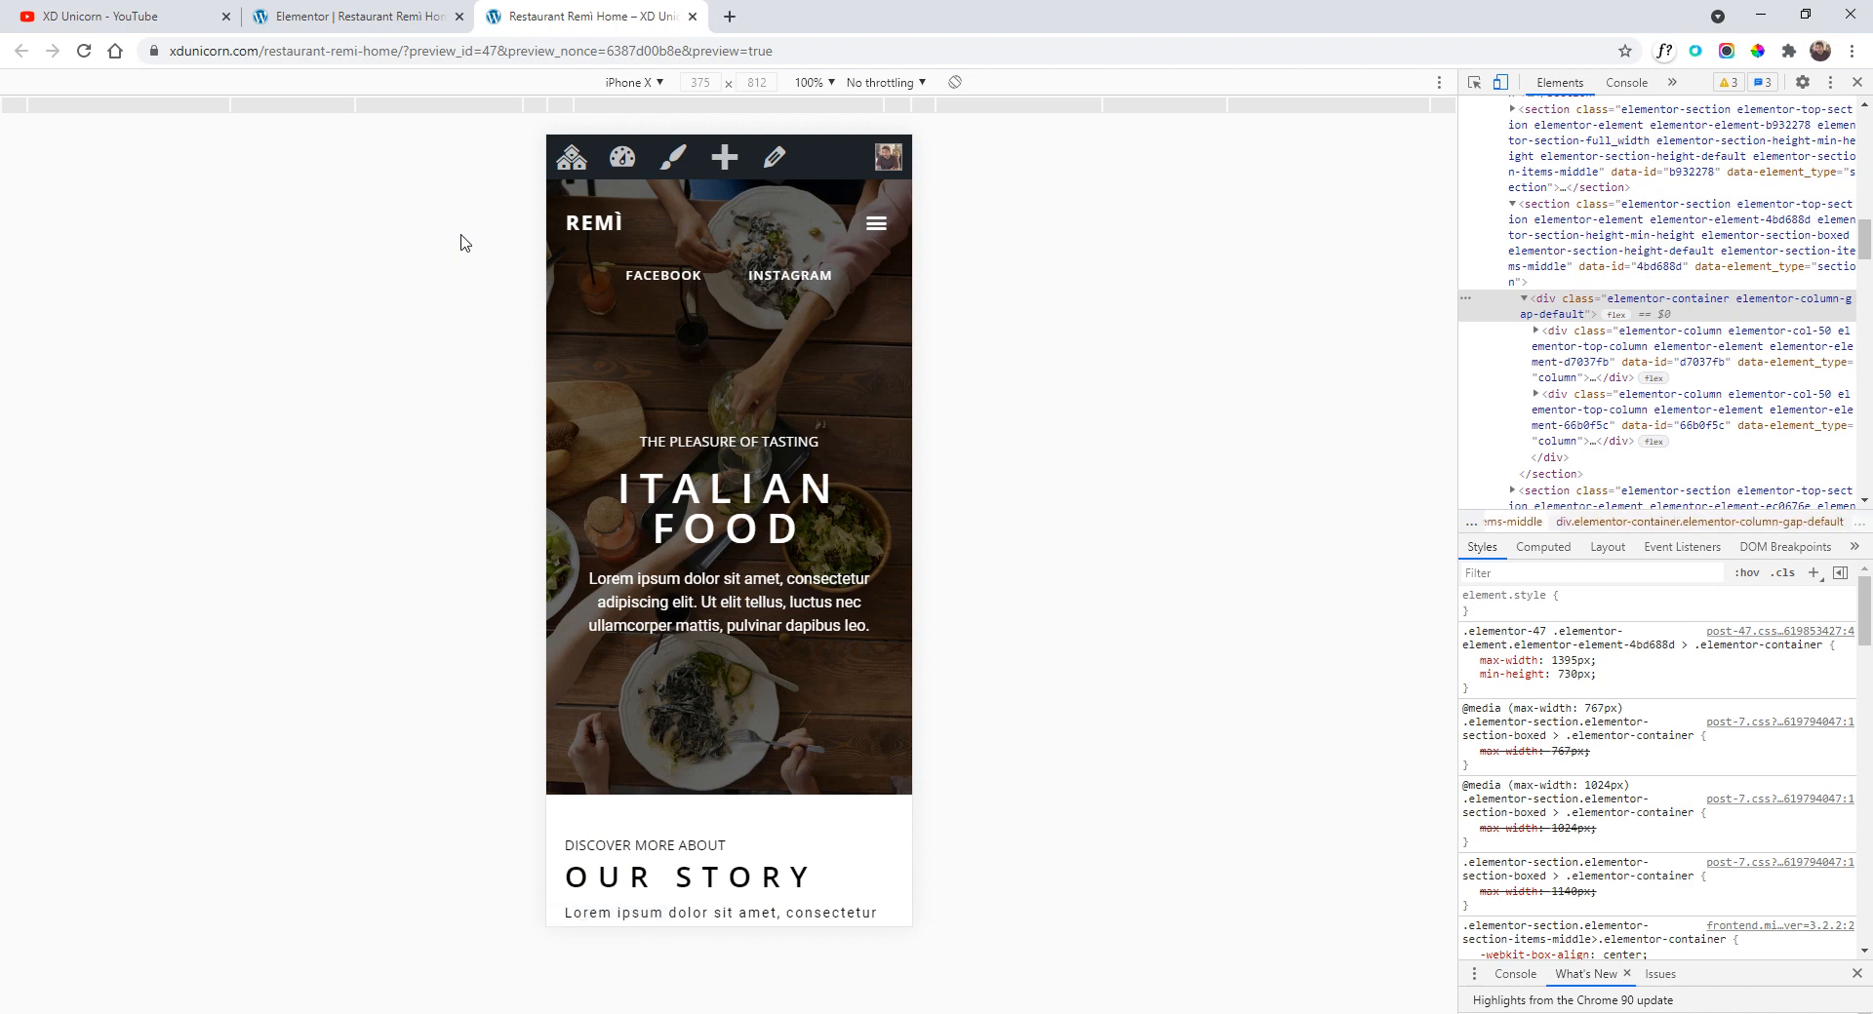
- Test opening and closing the hamburger menu in the reloaded phone preview
click(876, 224)
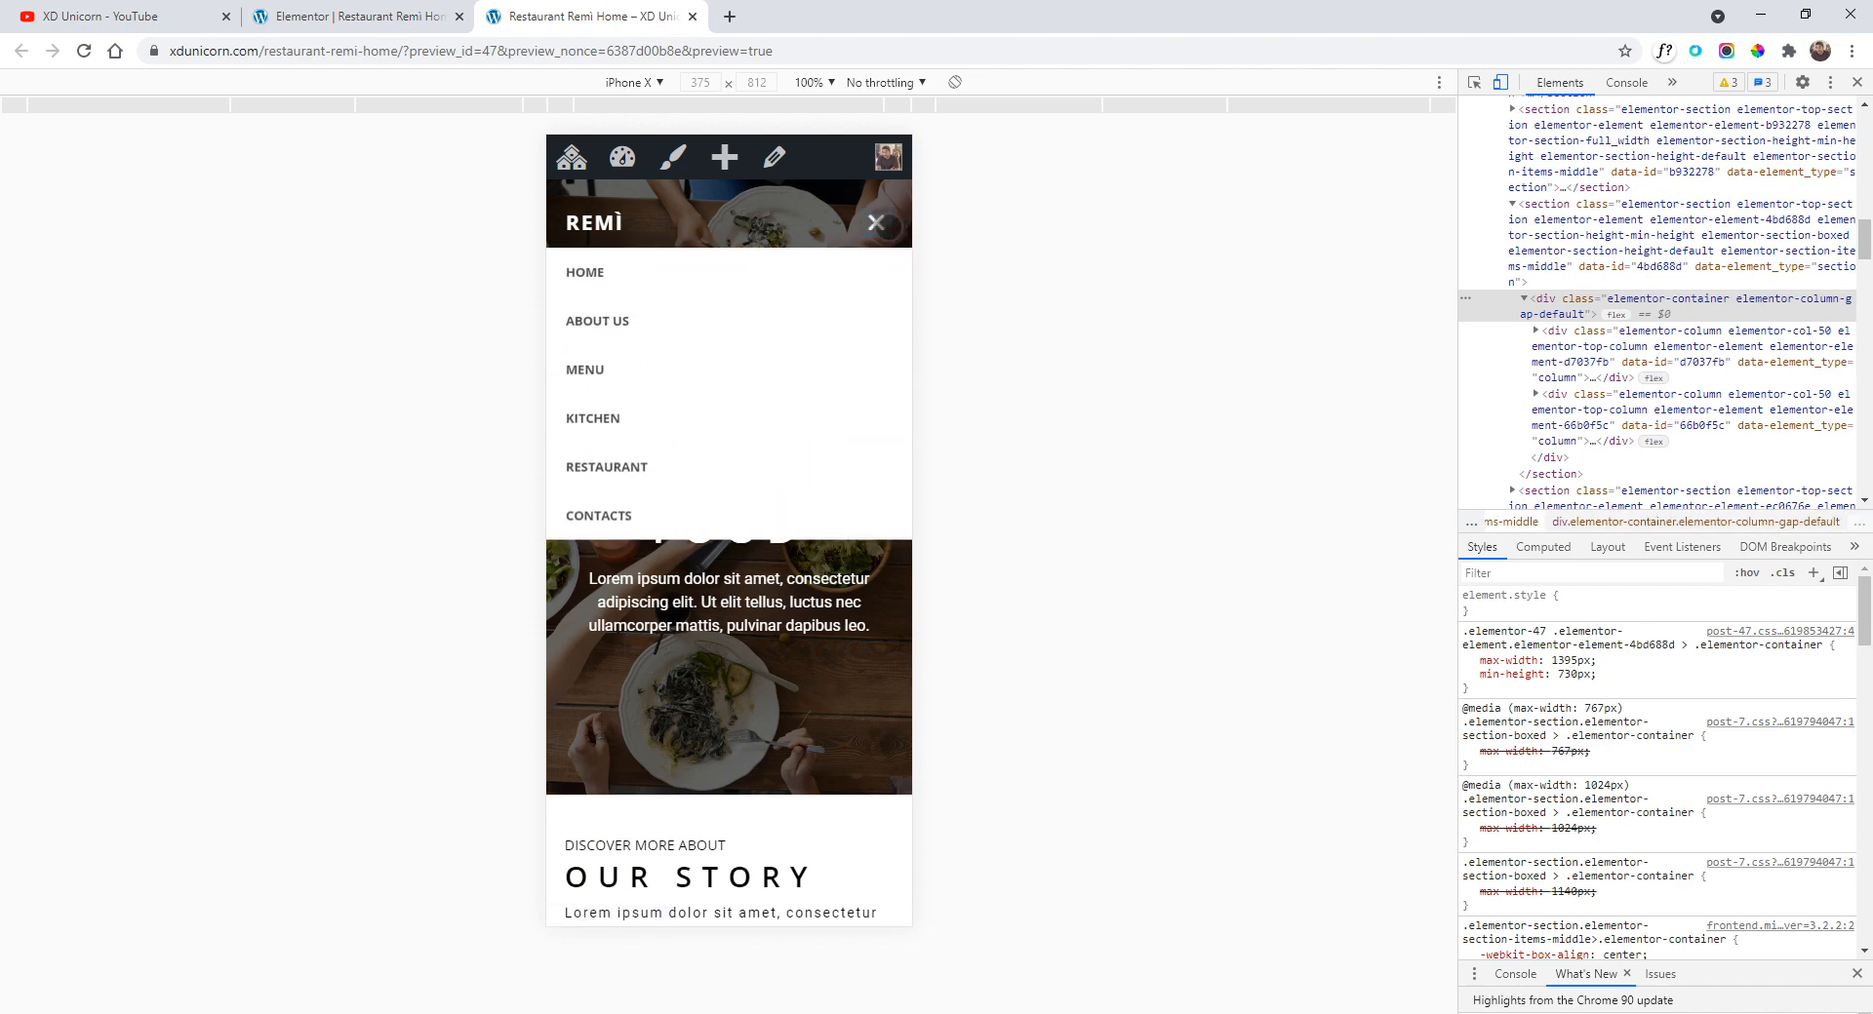
click(885, 226)
scroll(716, 269, down, 2)
scroll(710, 265, up, 2)
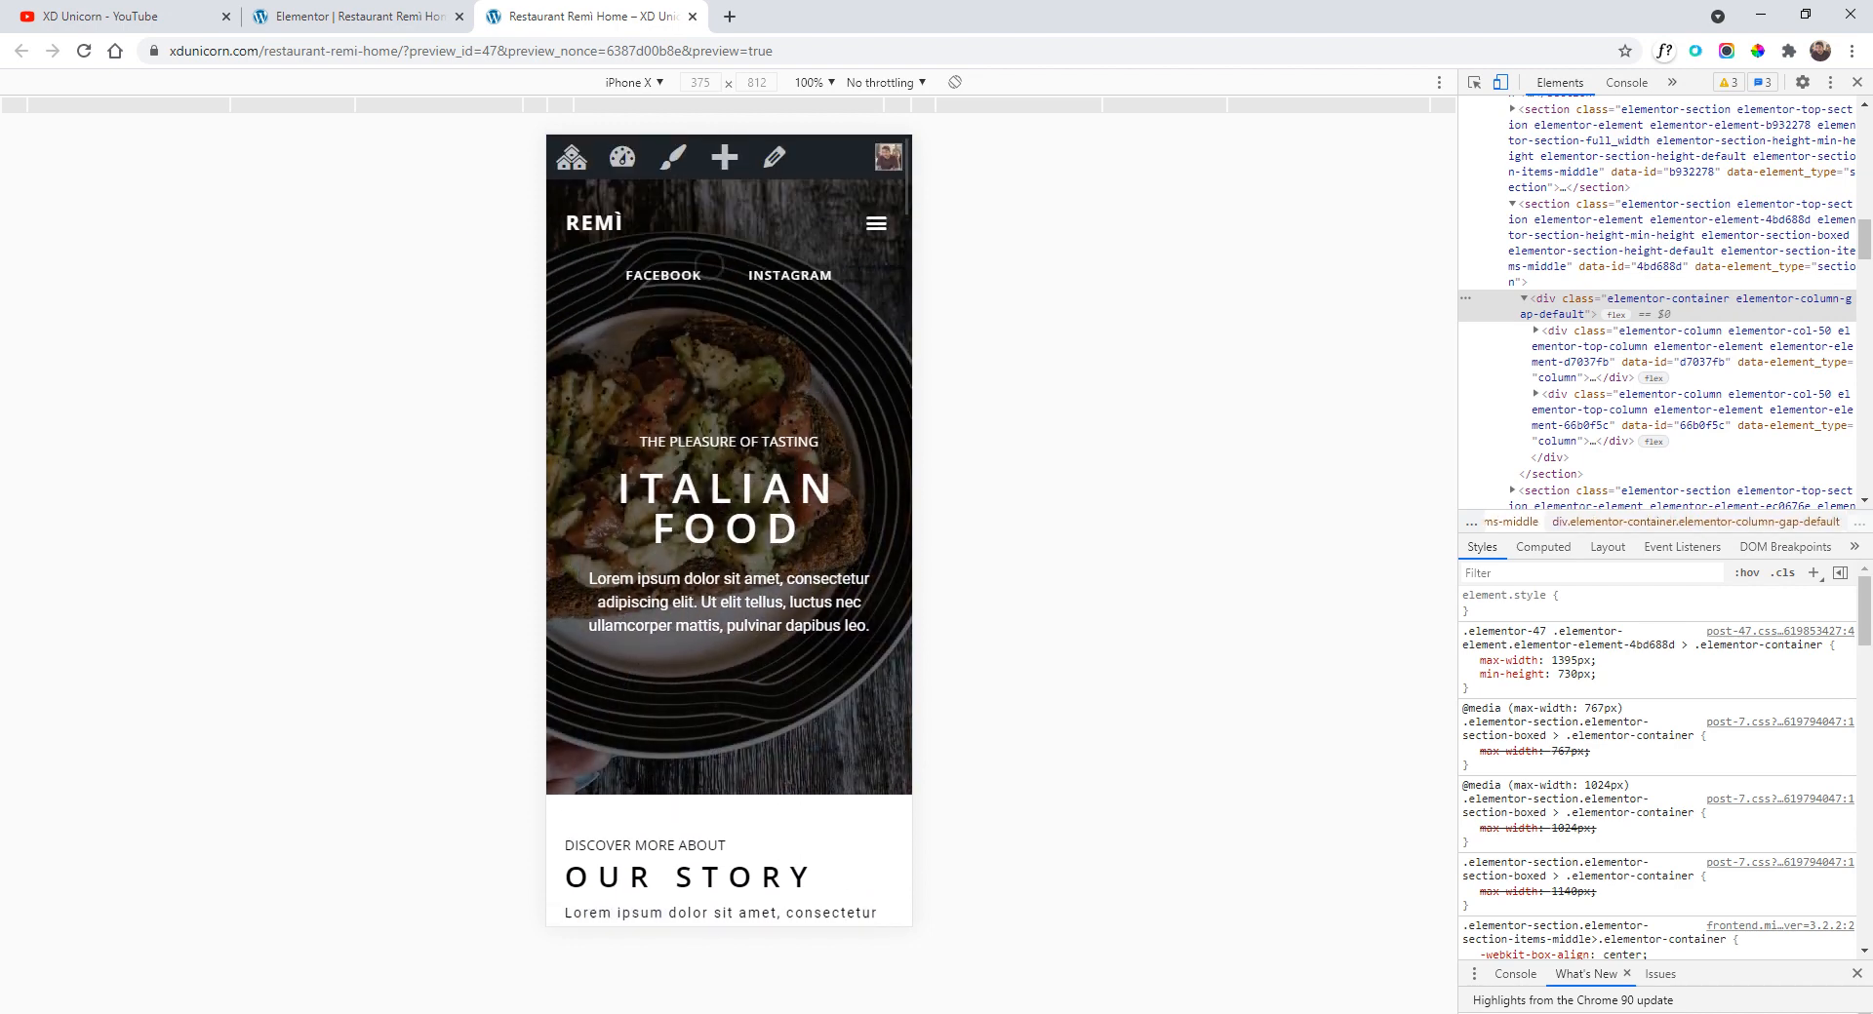
- Review the updated phone preview from the hero section down to the footer and back up to the header
scroll(774, 294, down, 10)
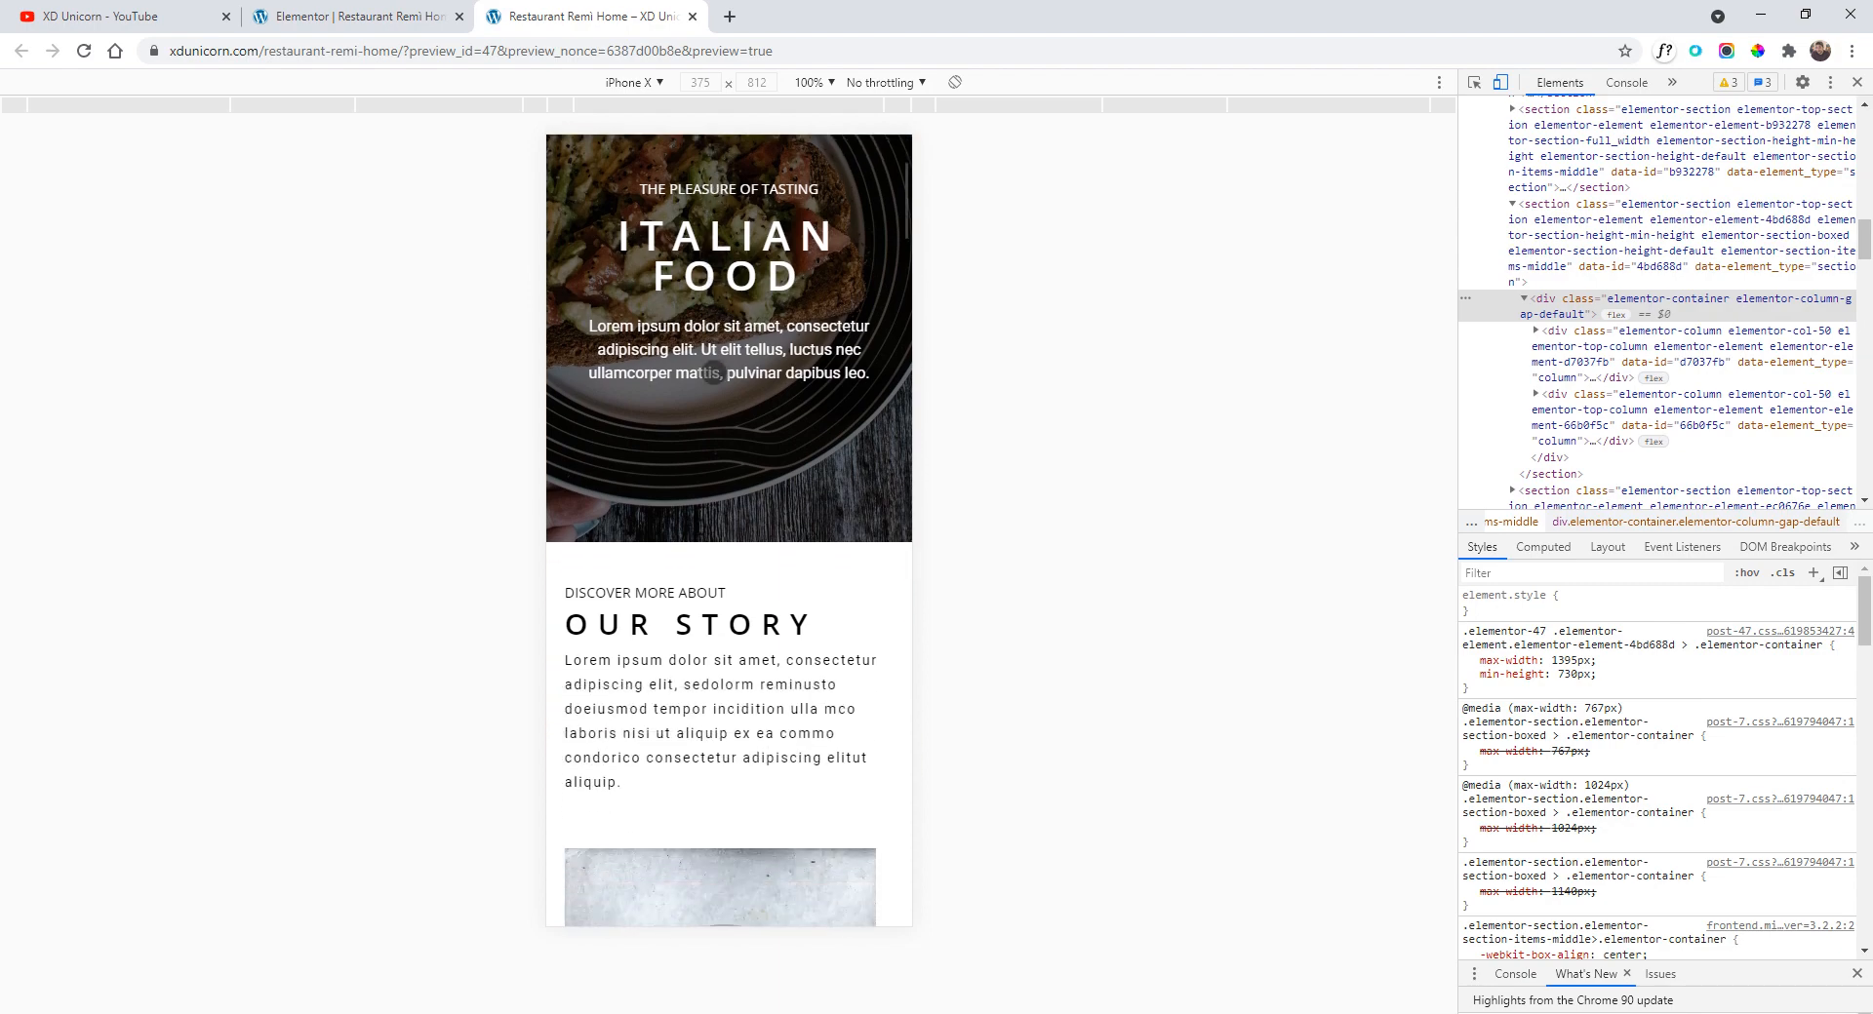
scroll(748, 461, down, 4)
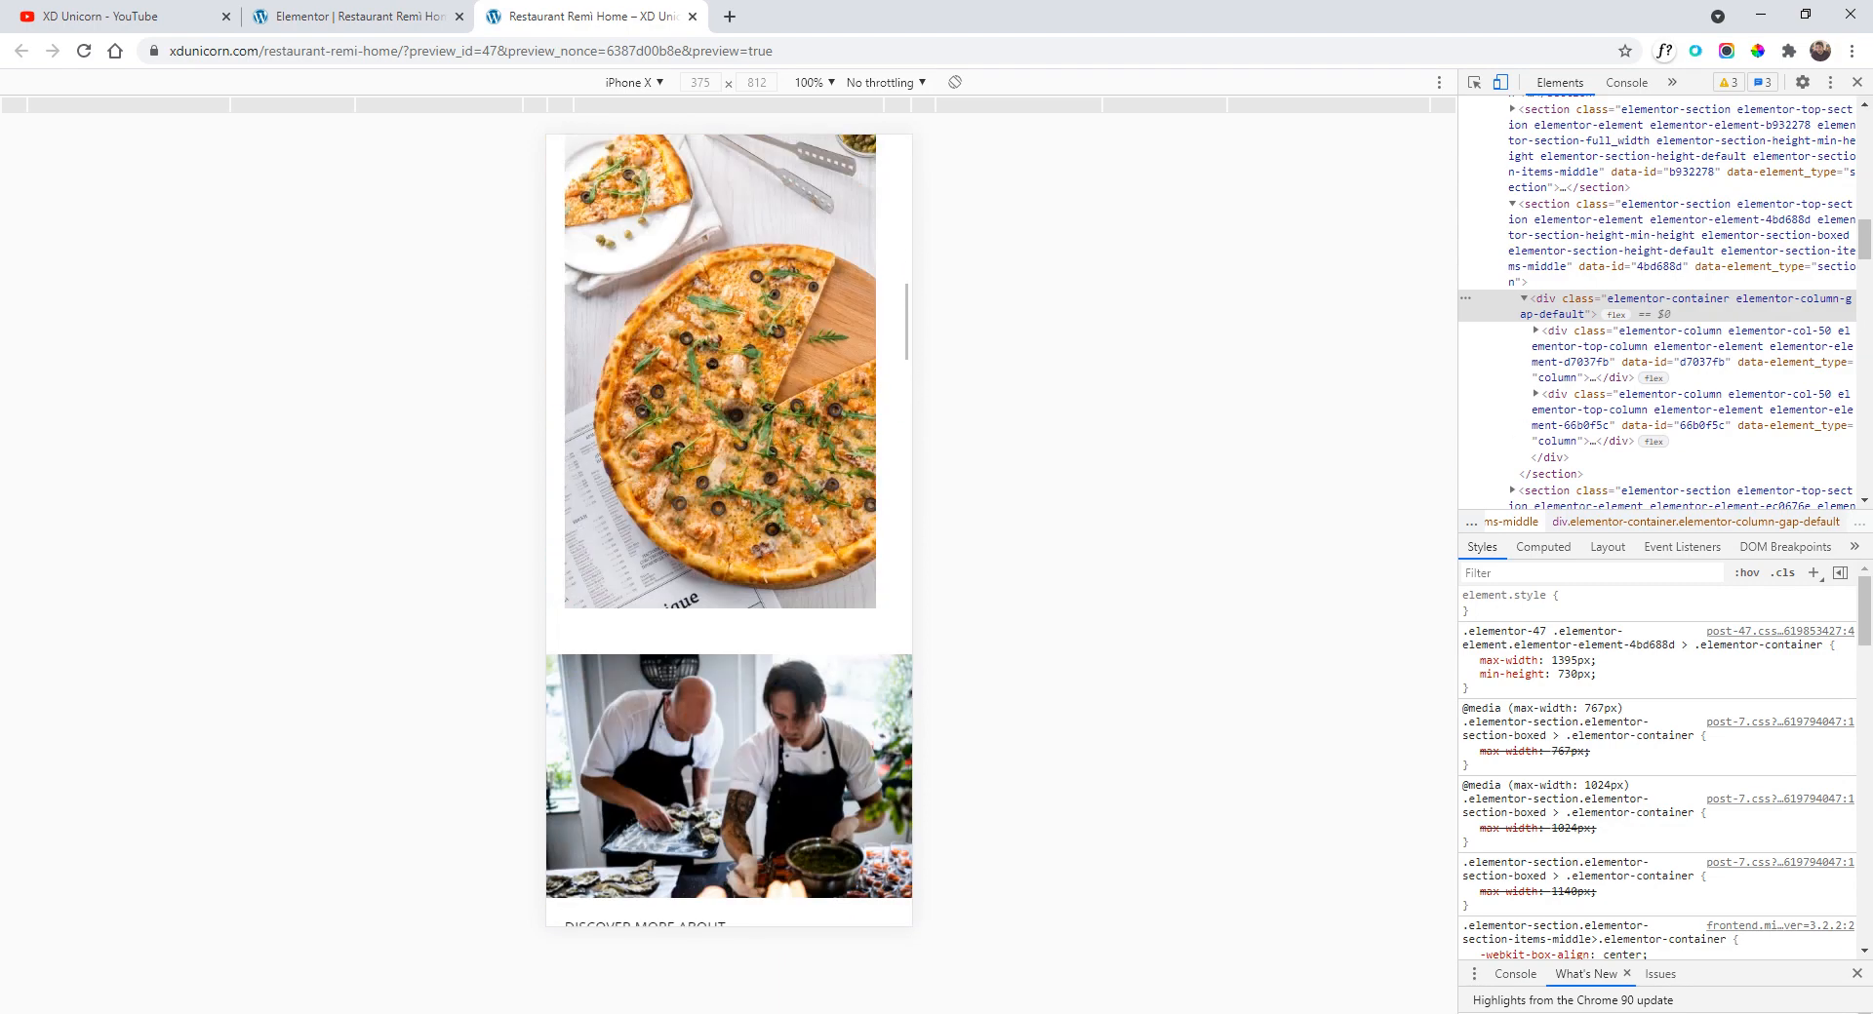
scroll(741, 439, up, 4)
scroll(737, 410, down, 2)
scroll(737, 410, down, 15)
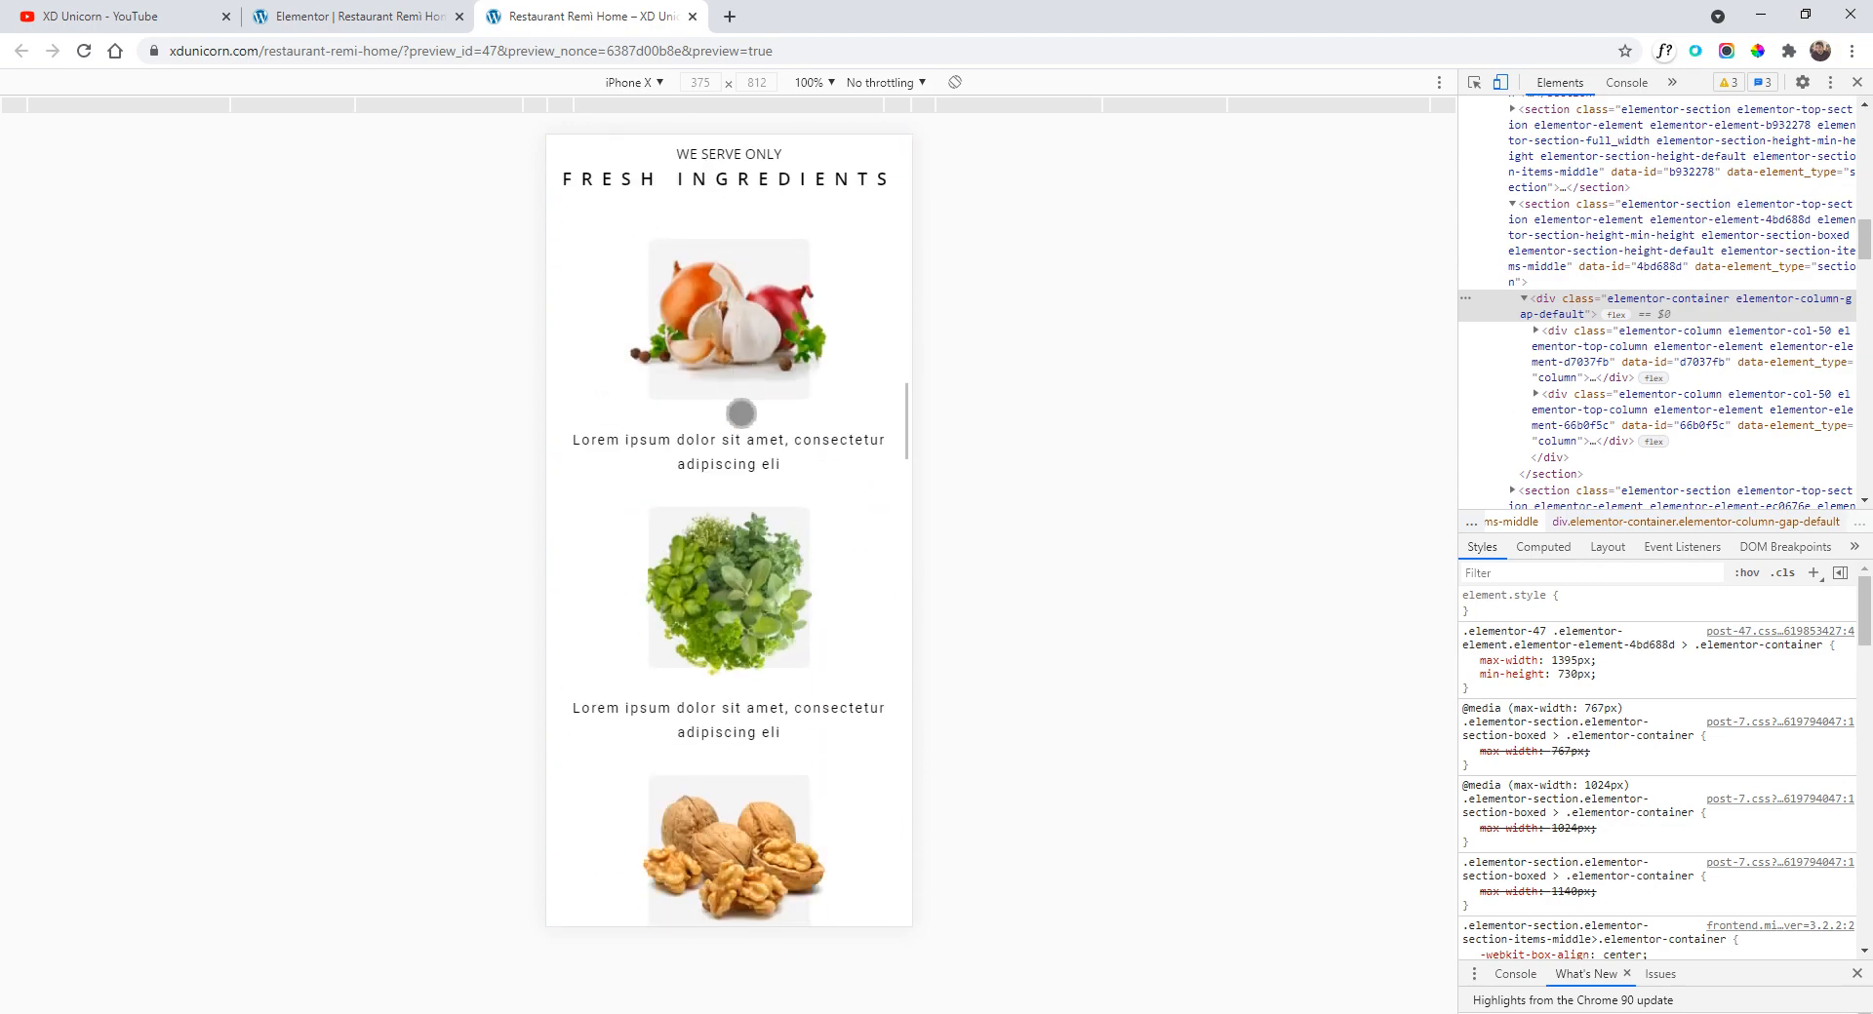
scroll(799, 395, down, 8)
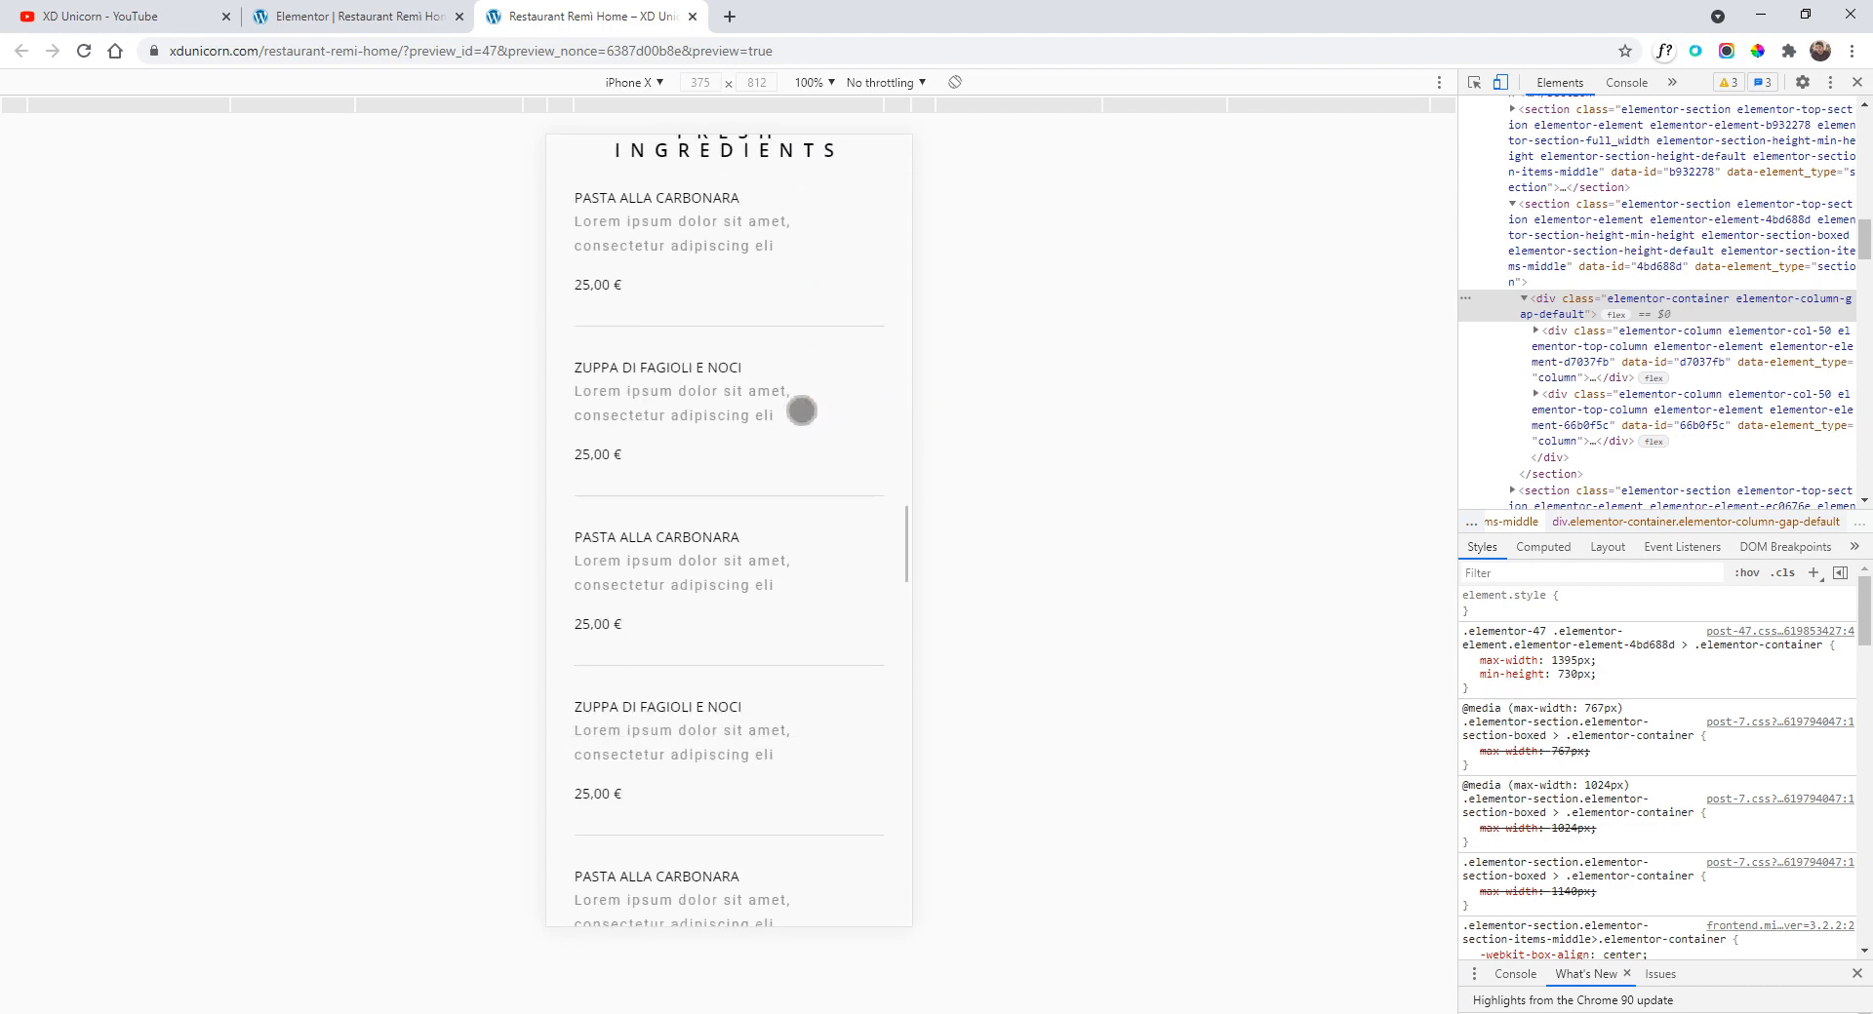
scroll(801, 412, down, 15)
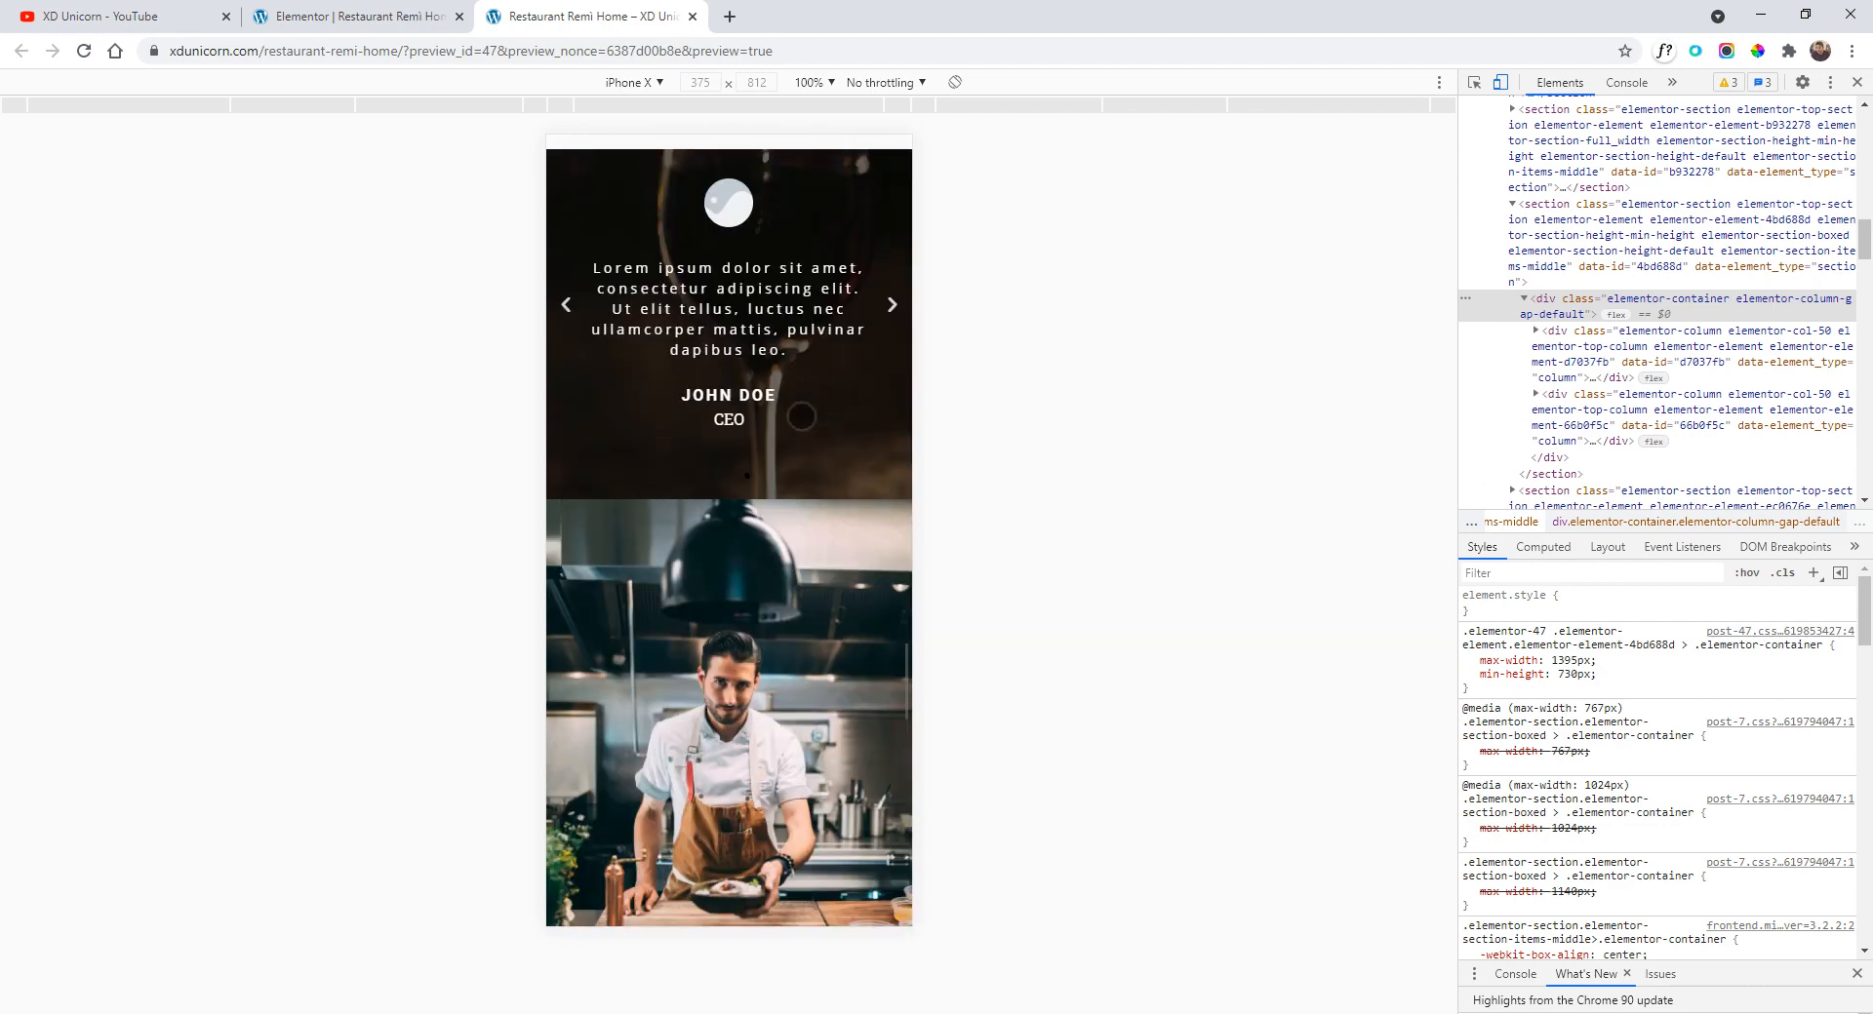
scroll(801, 416, down, 5)
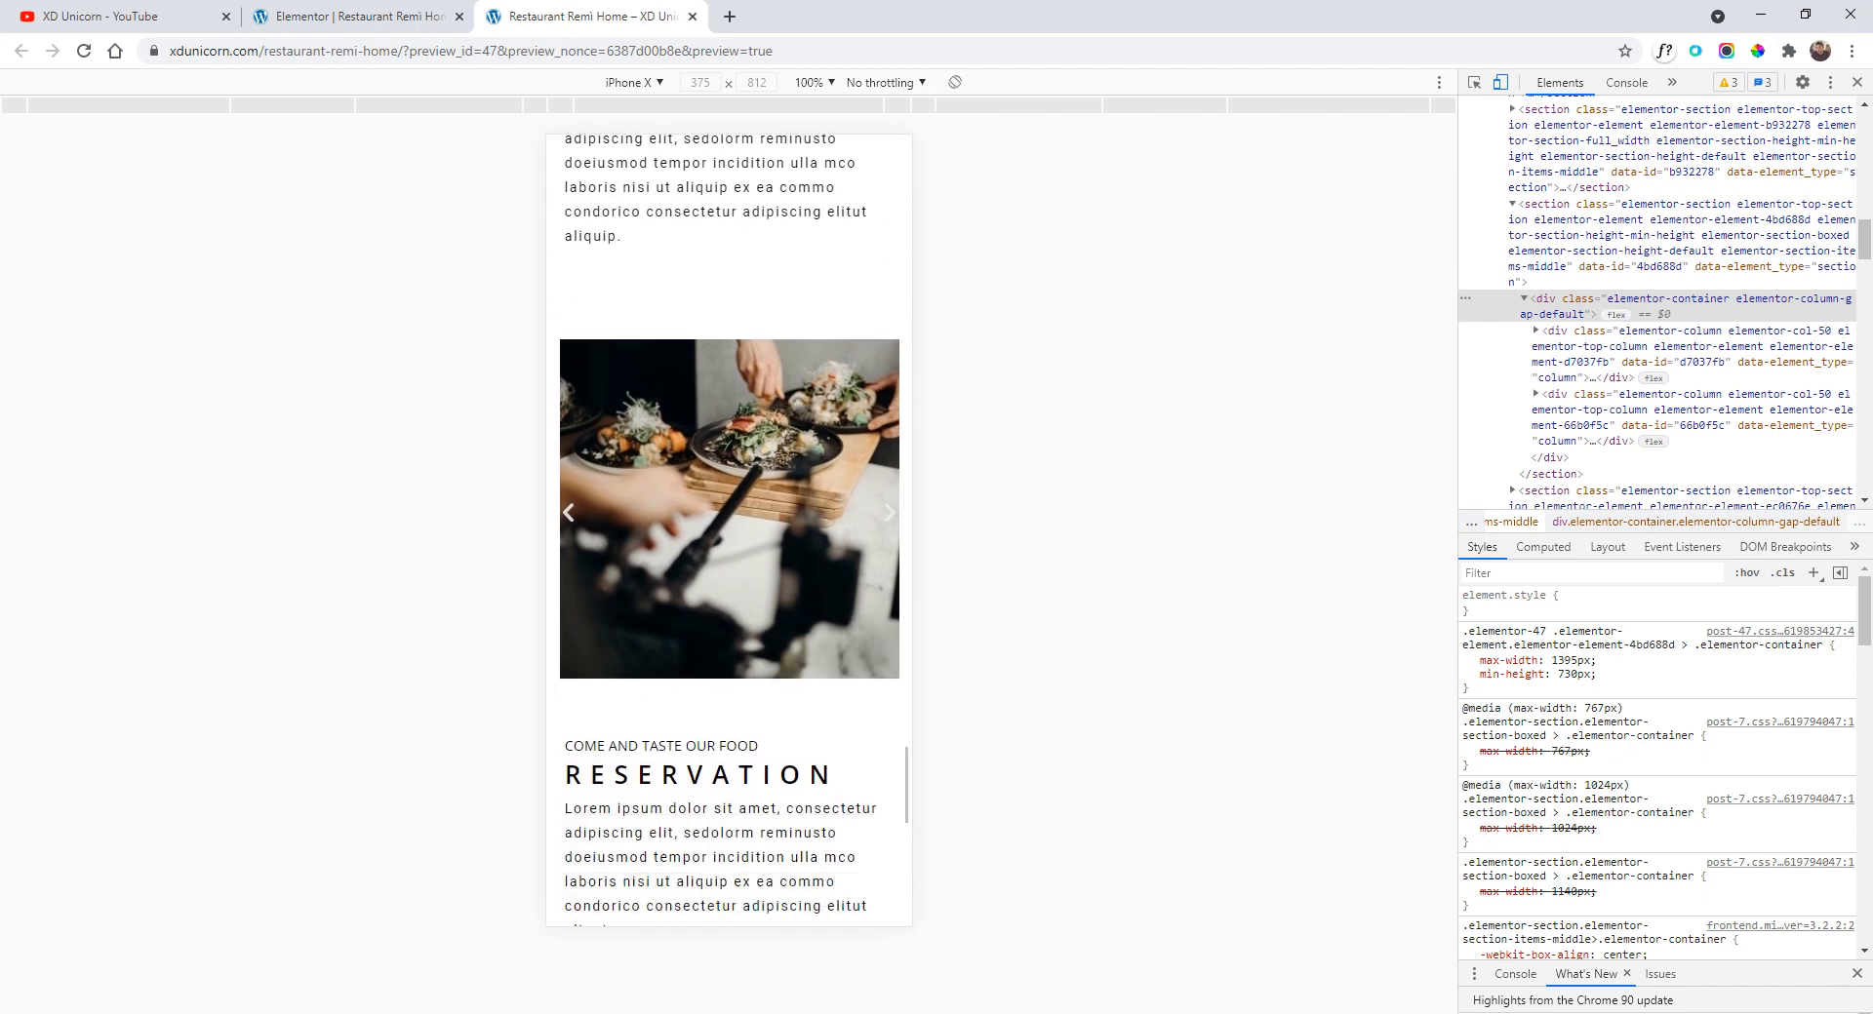
scroll(802, 420, down, 5)
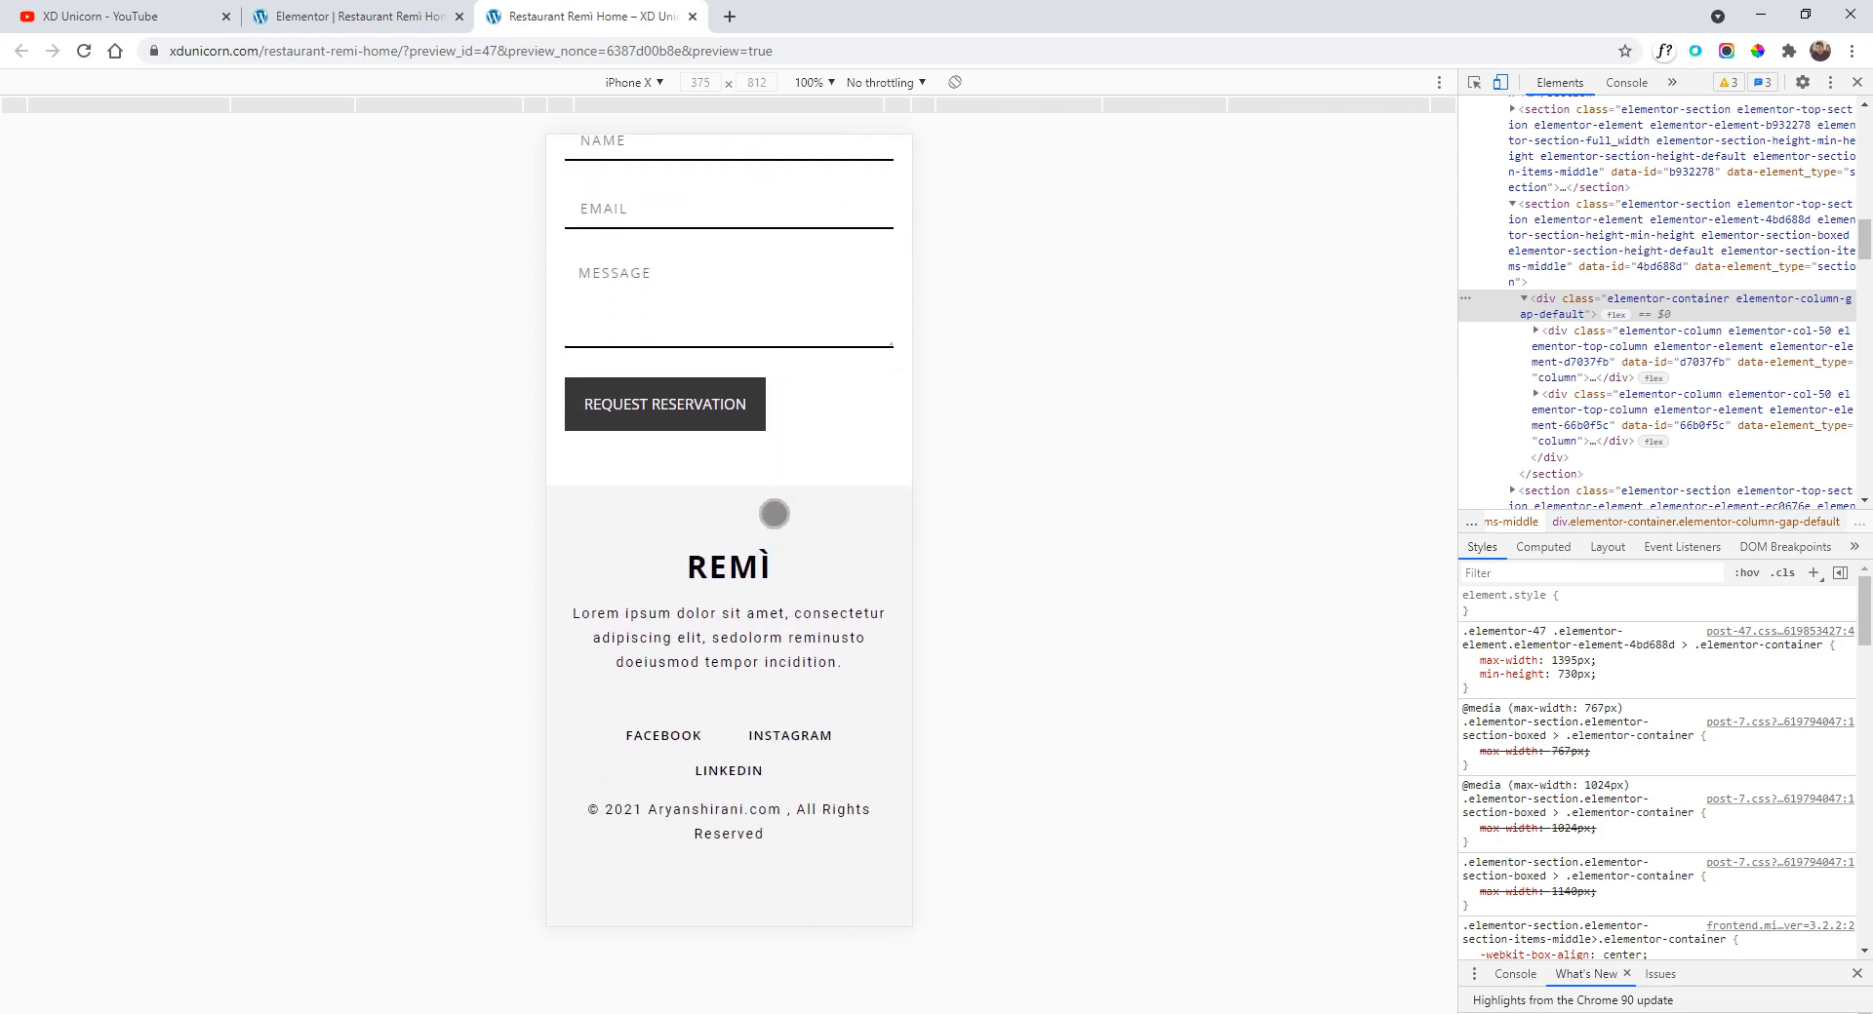
scroll(775, 691, up, 20)
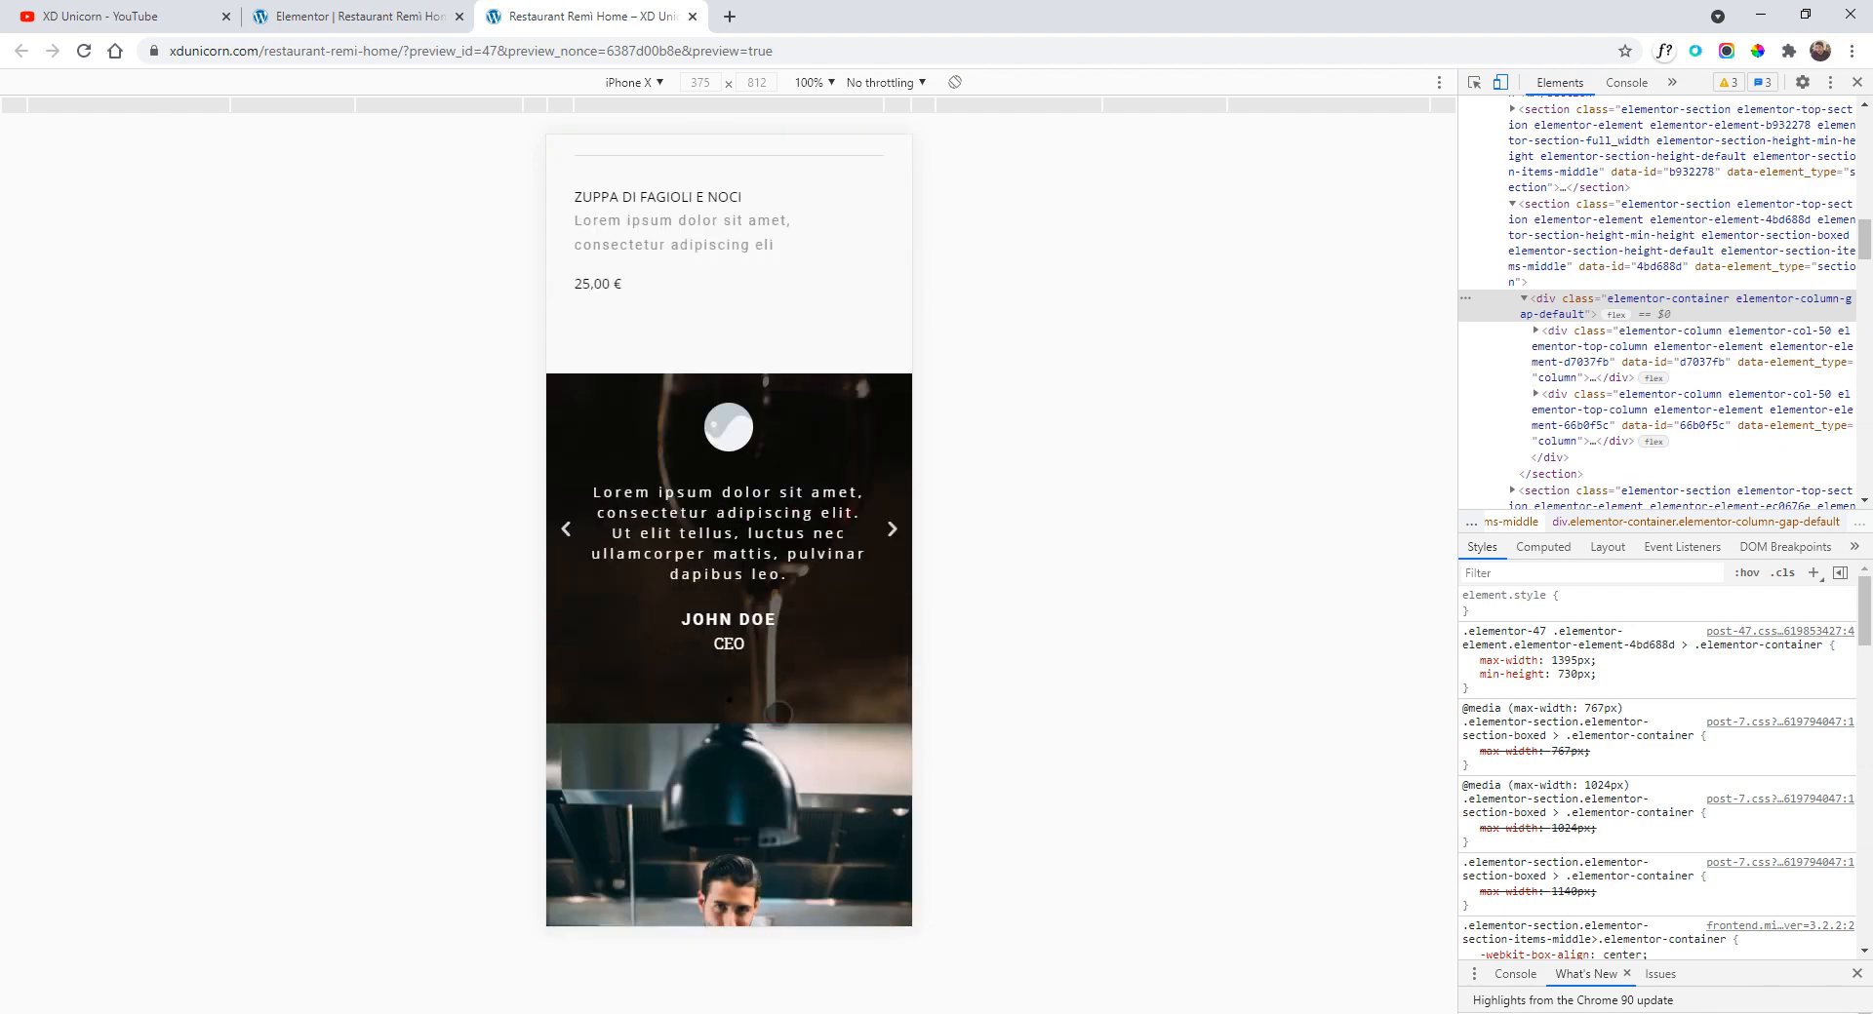
scroll(777, 714, up, 6)
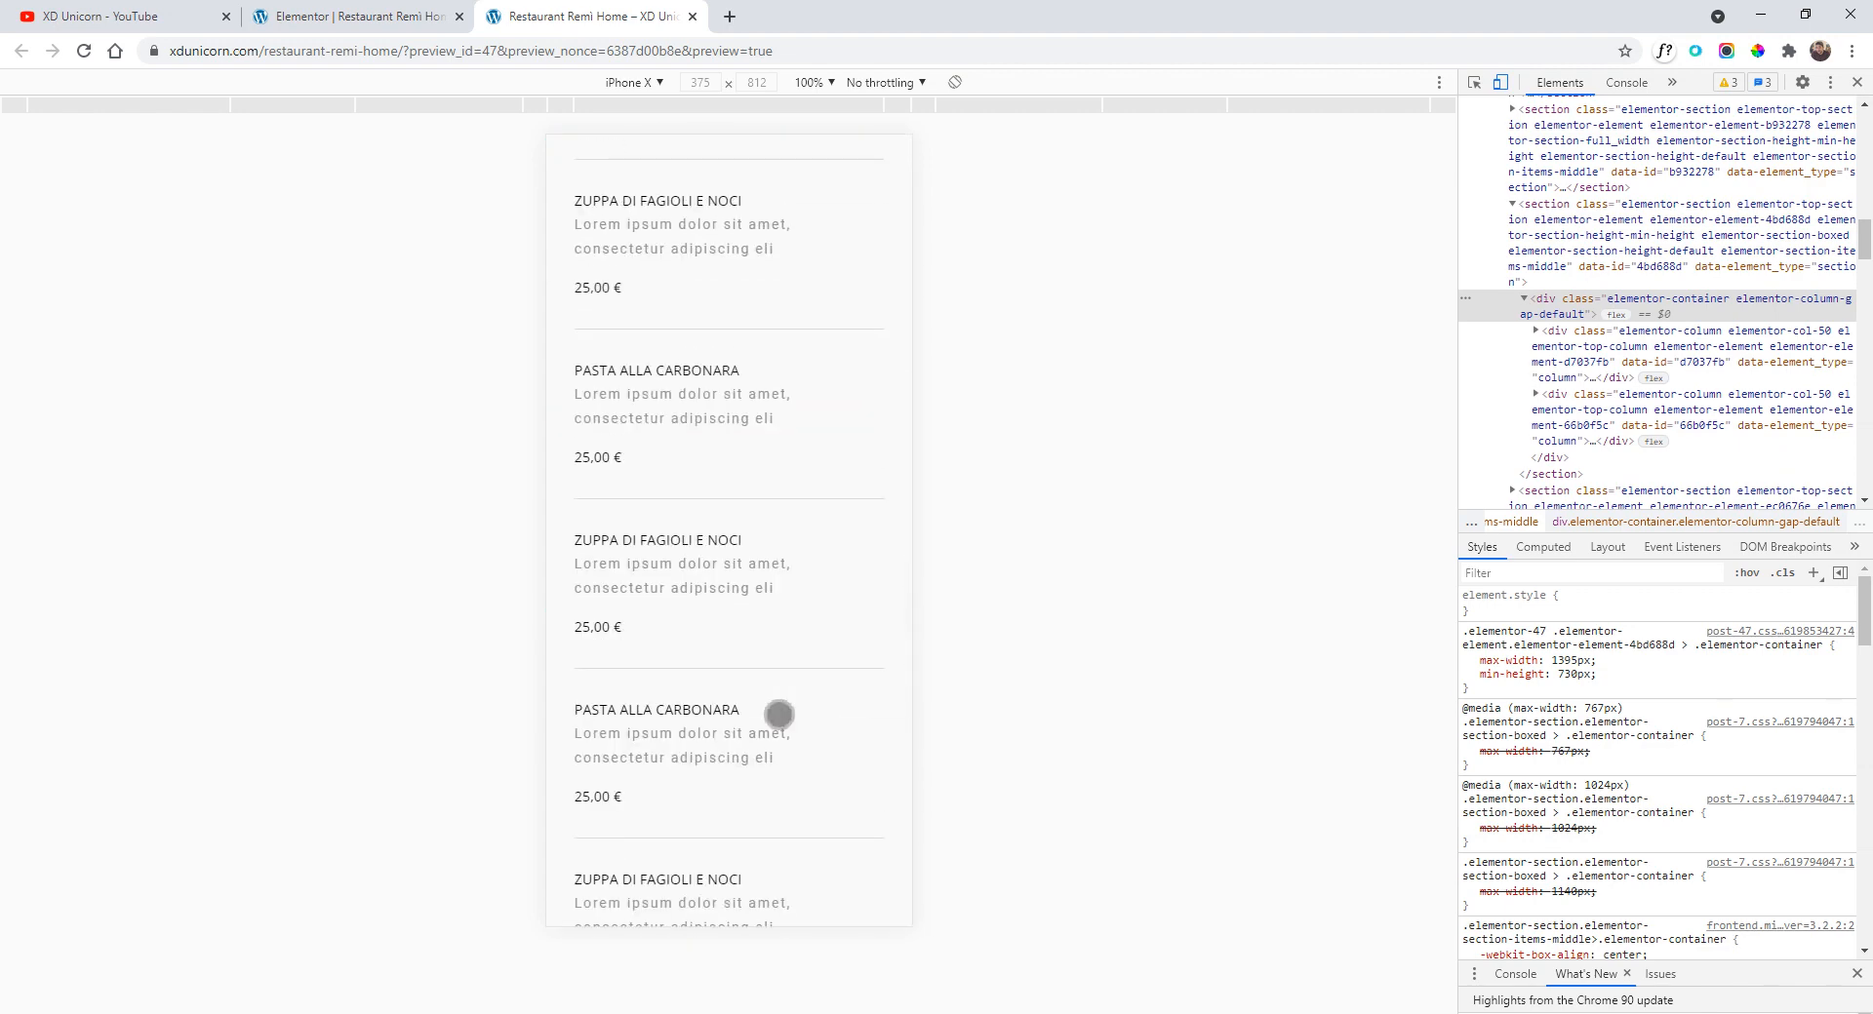
scroll(778, 715, up, 20)
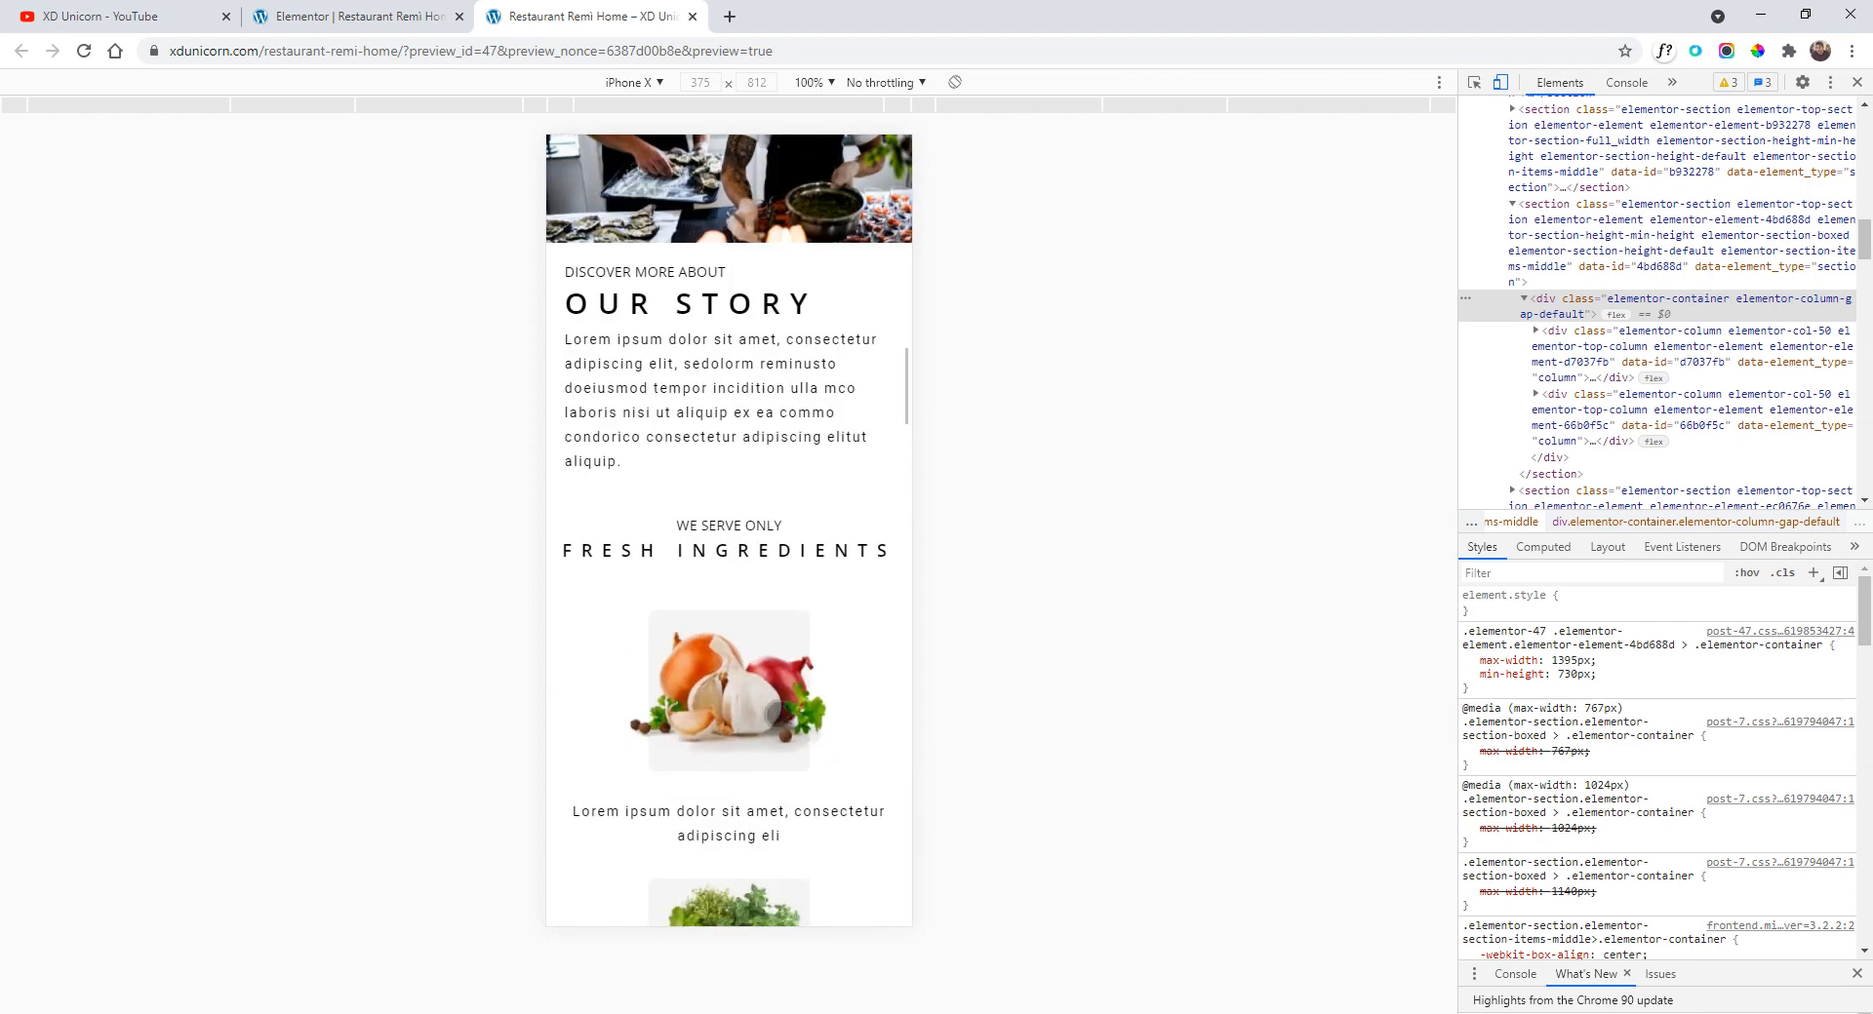
scroll(781, 719, up, 10)
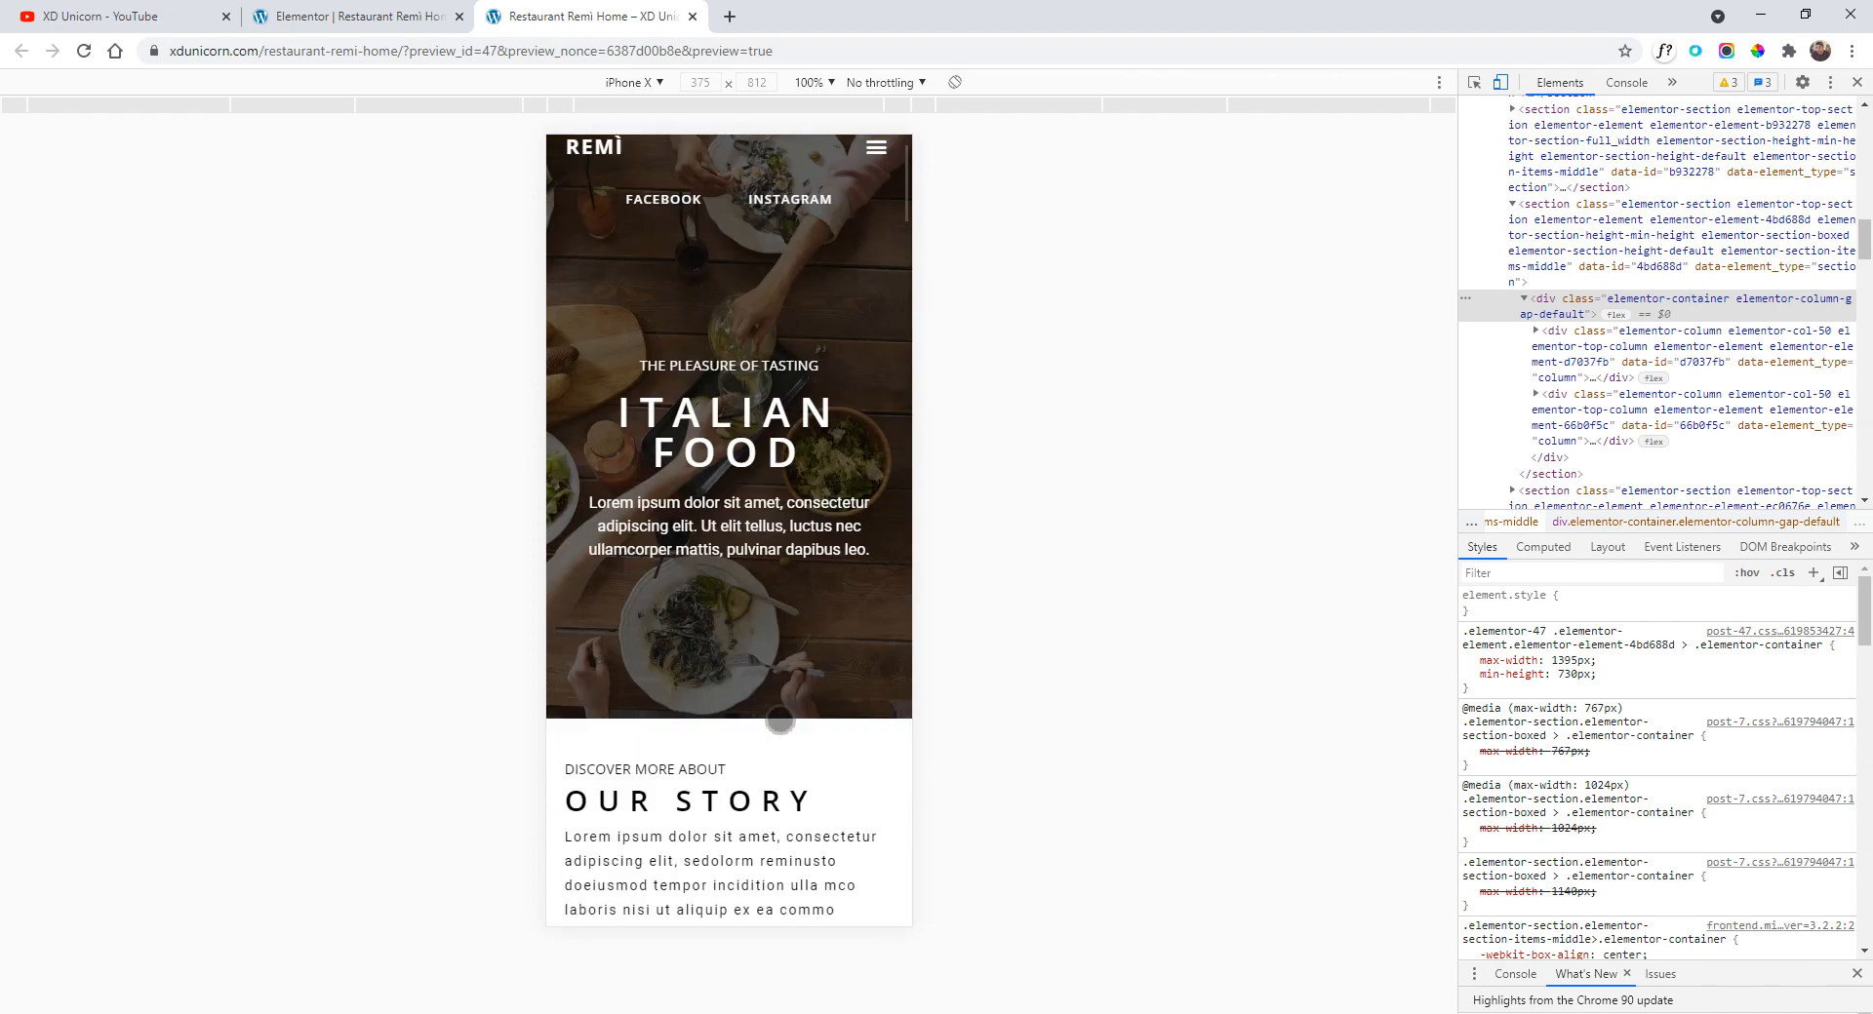